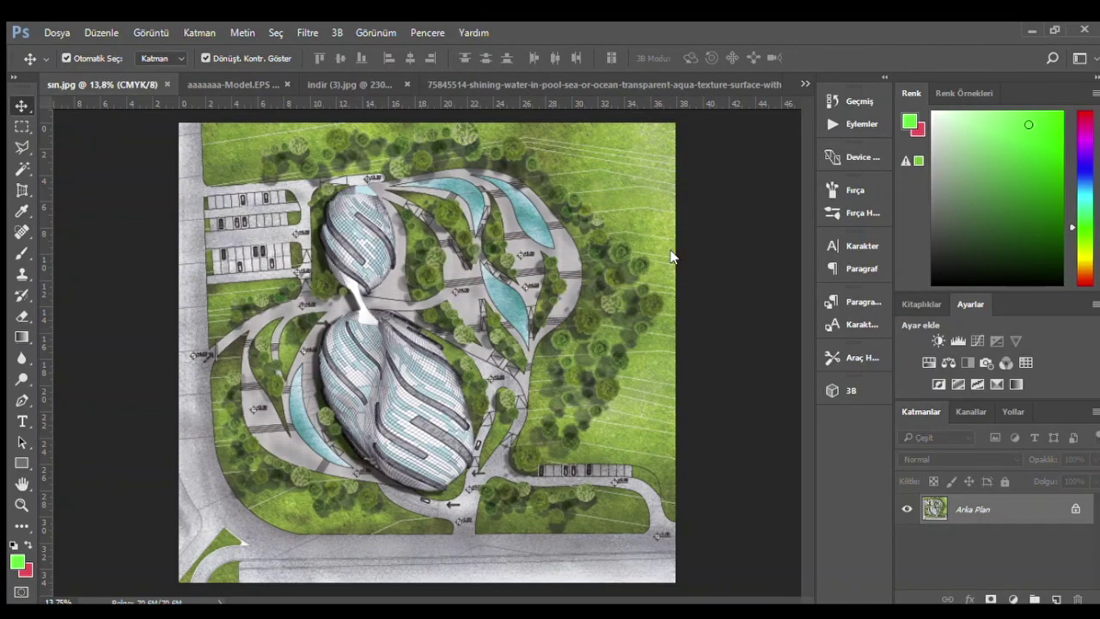
- Bring up the Grass0138 texture document and select the whole image for copying
scroll(290, 311, up, 2)
scroll(343, 387, down, 2)
scroll(361, 447, up, 2)
scroll(382, 509, up, 2)
scroll(380, 509, down, 1)
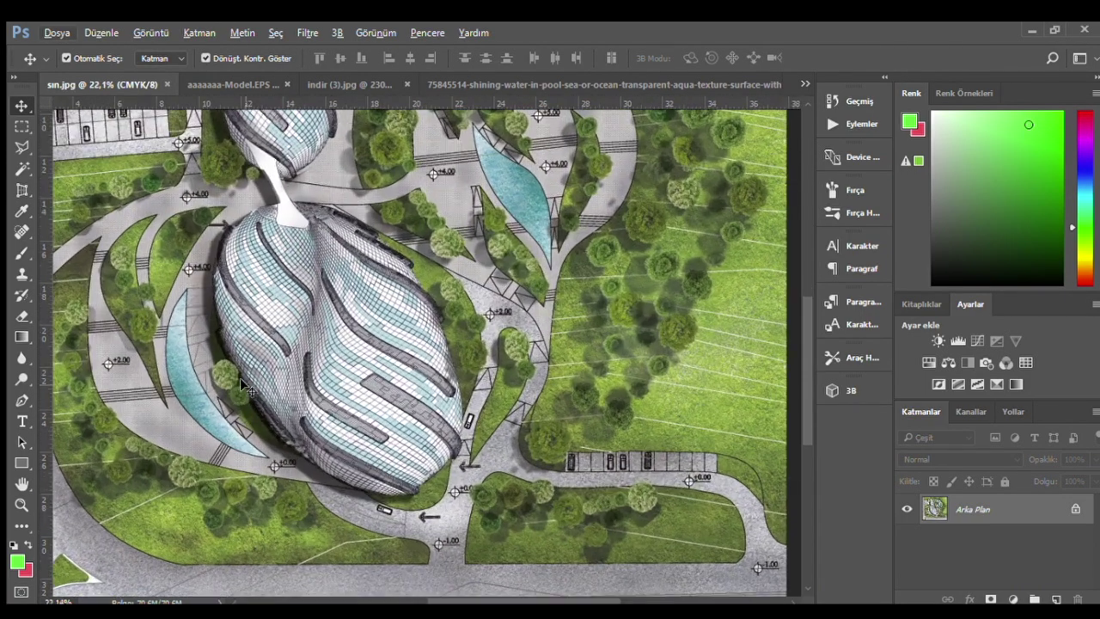
scroll(369, 455, up, 2)
scroll(361, 412, up, 2)
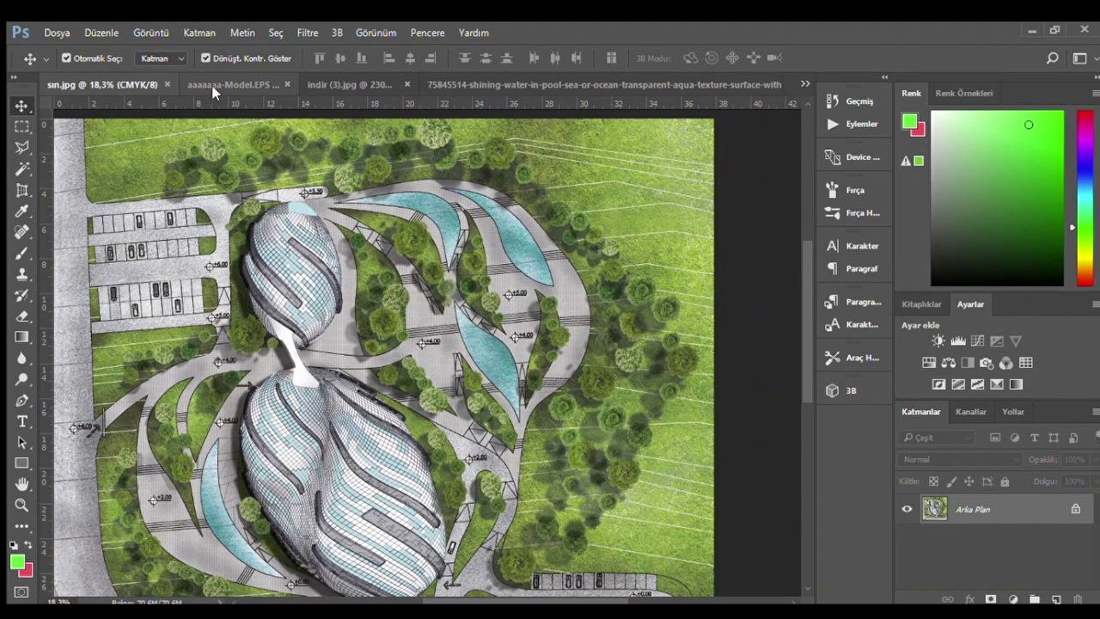
click(214, 86)
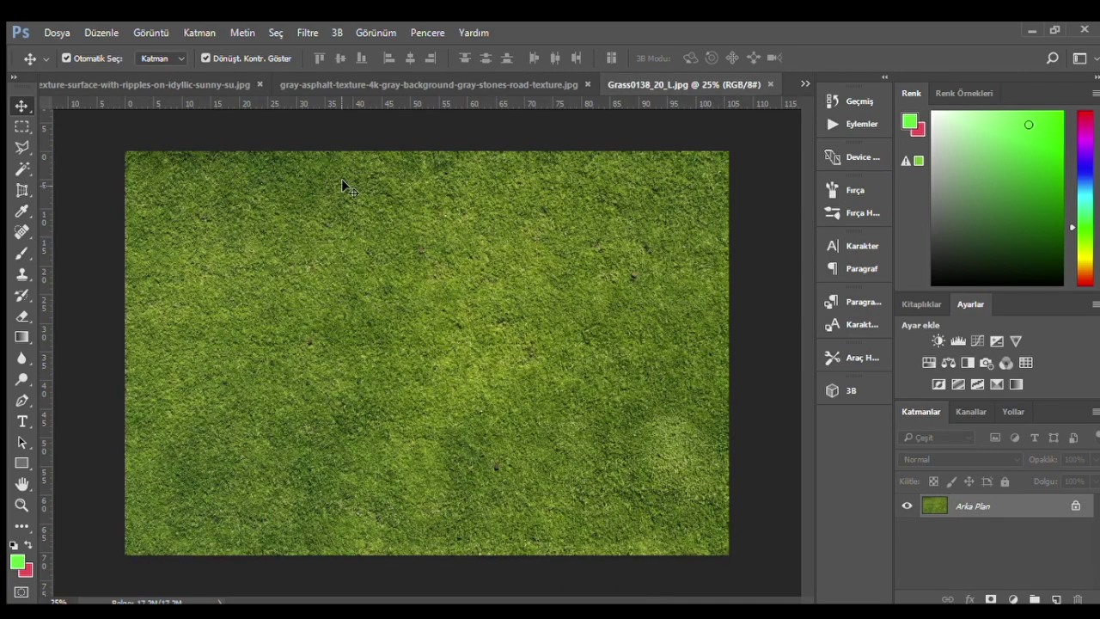
key(ctrl)
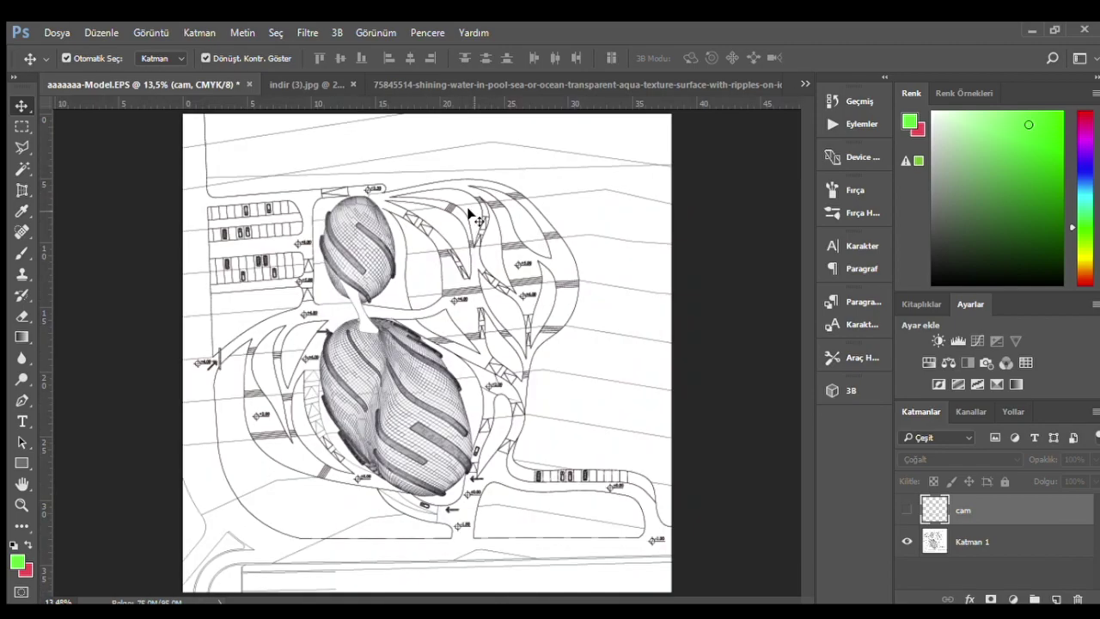
- Paste the grass texture and scale it down into the plan's top-right corner
key(ctrl+v)
drag(455, 302, 539, 169)
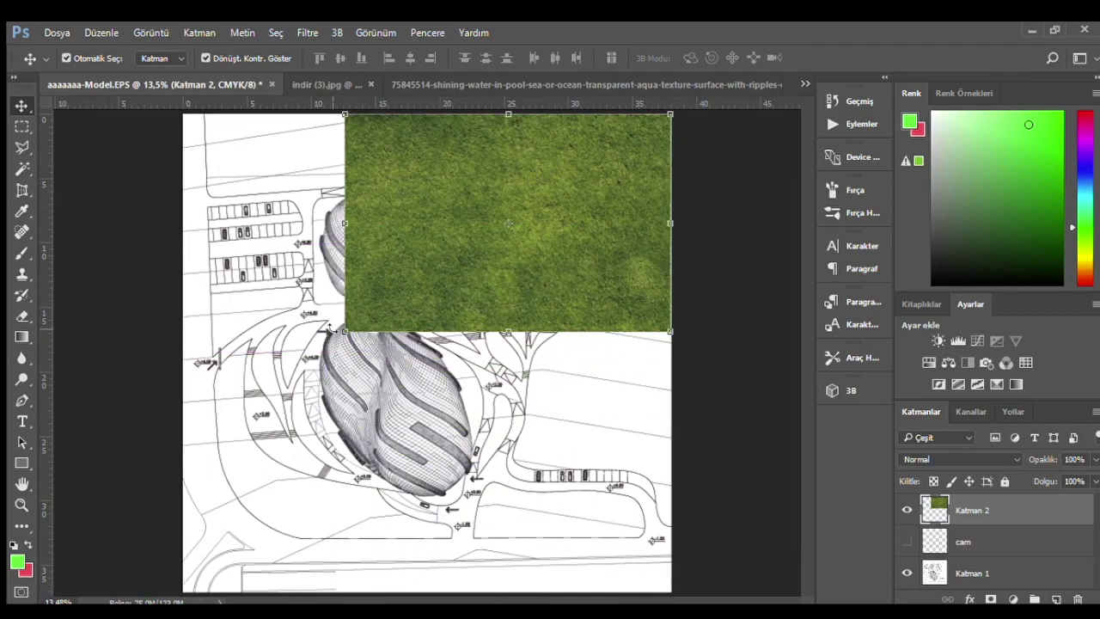
key(ctrl+t)
drag(344, 331, 545, 198)
key(Return)
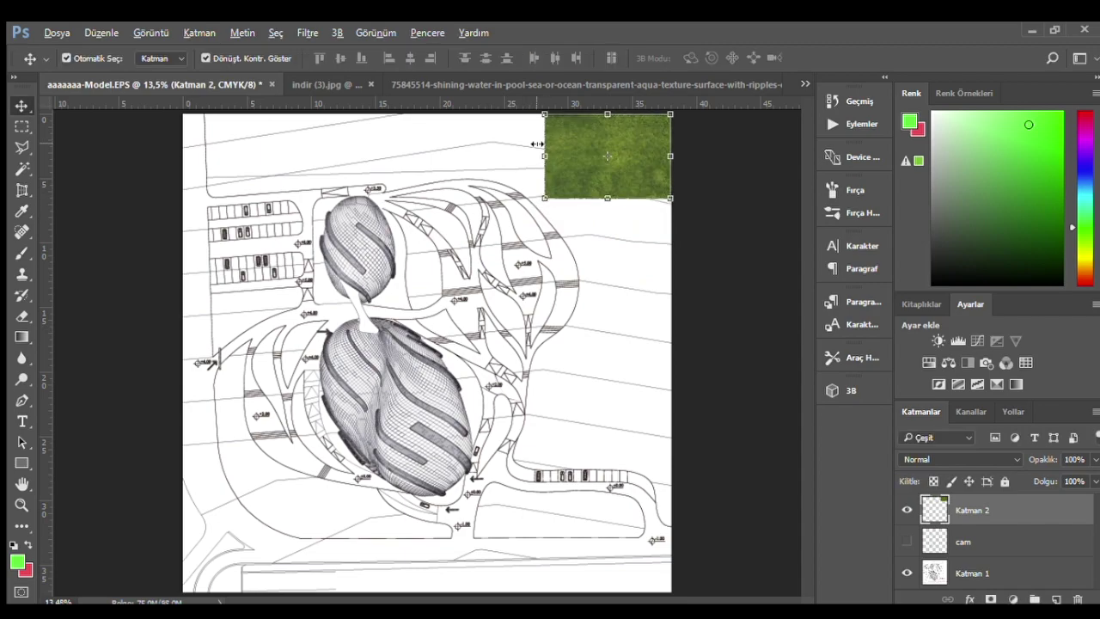
scroll(567, 189, up, 2)
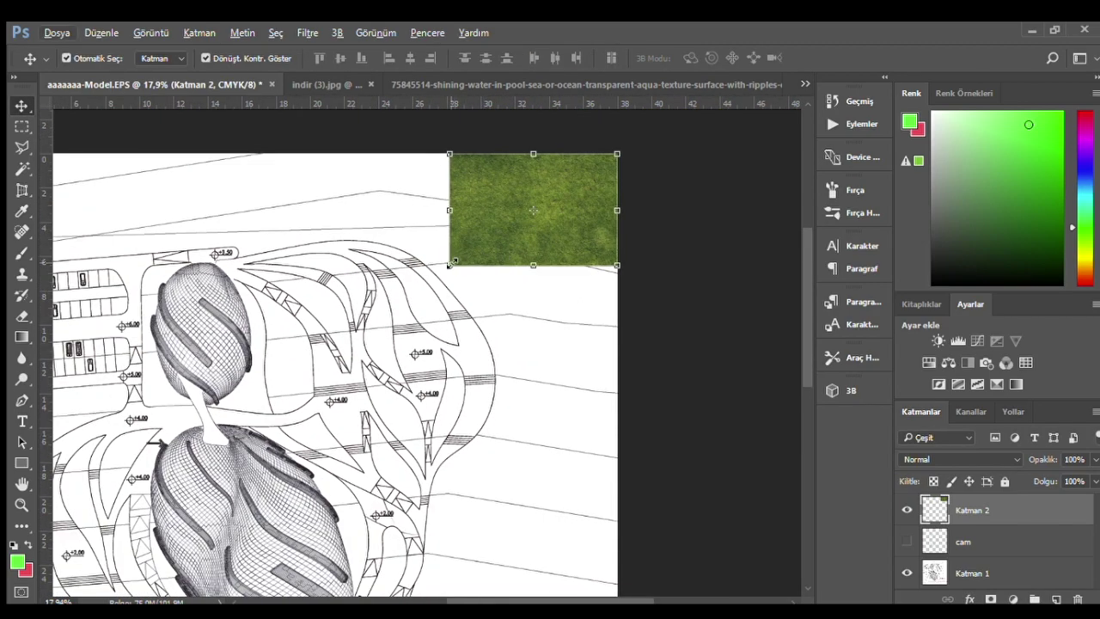
drag(449, 266, 479, 245)
key(Return)
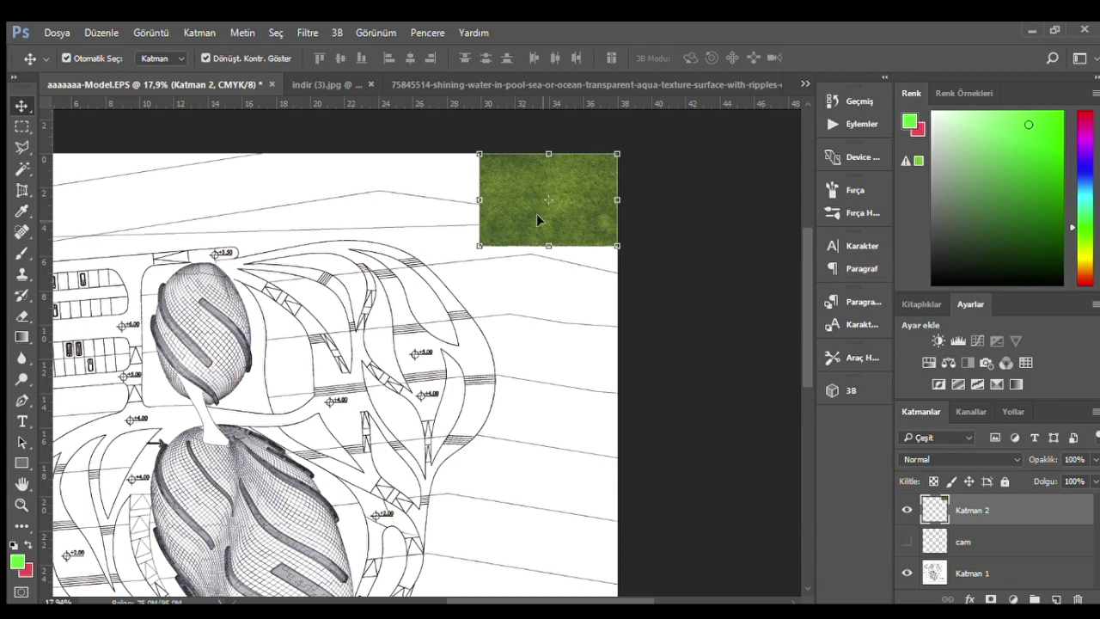
- Duplicate the grass tile down the right edge and merge the tiles into one strip
drag(581, 218, 582, 444)
scroll(582, 444, down, 3)
mouse_move(582, 380)
mouse_down()
mouse_move(582, 442)
mouse_move(588, 426)
mouse_up()
scroll(588, 425, down, 3)
drag(584, 335, 581, 515)
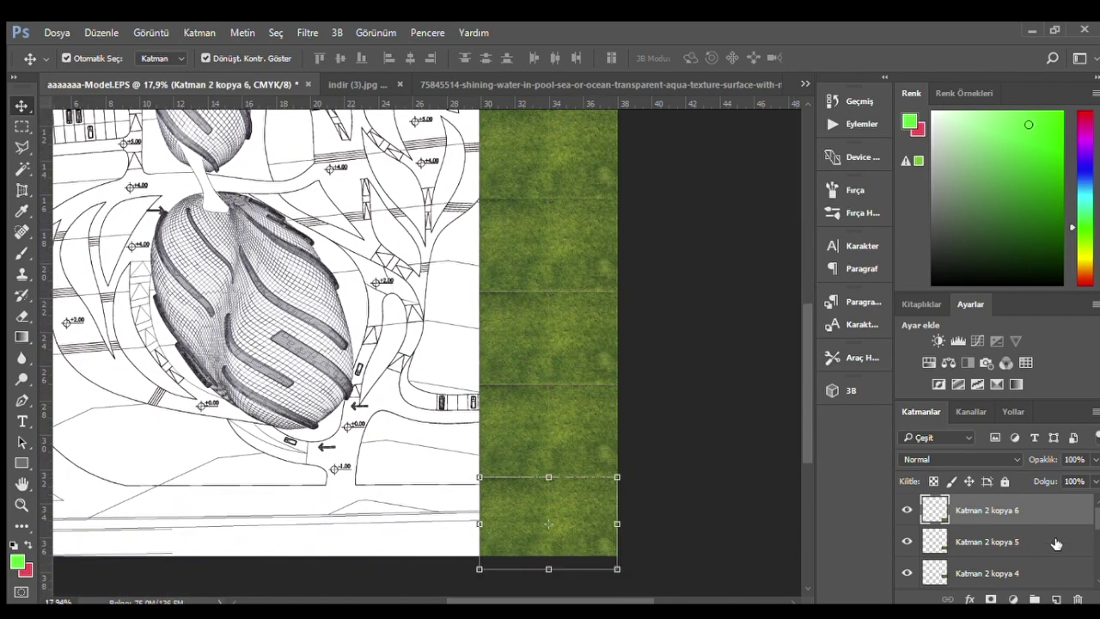
shift+click(1003, 572)
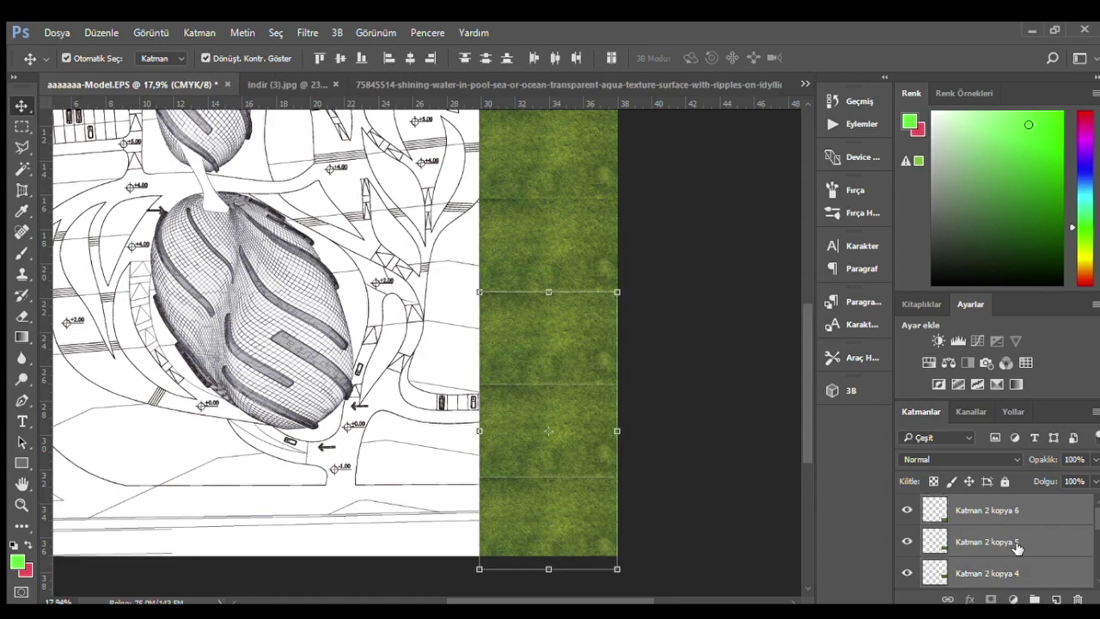
scroll(1014, 545, down, 3)
shift+click(1016, 542)
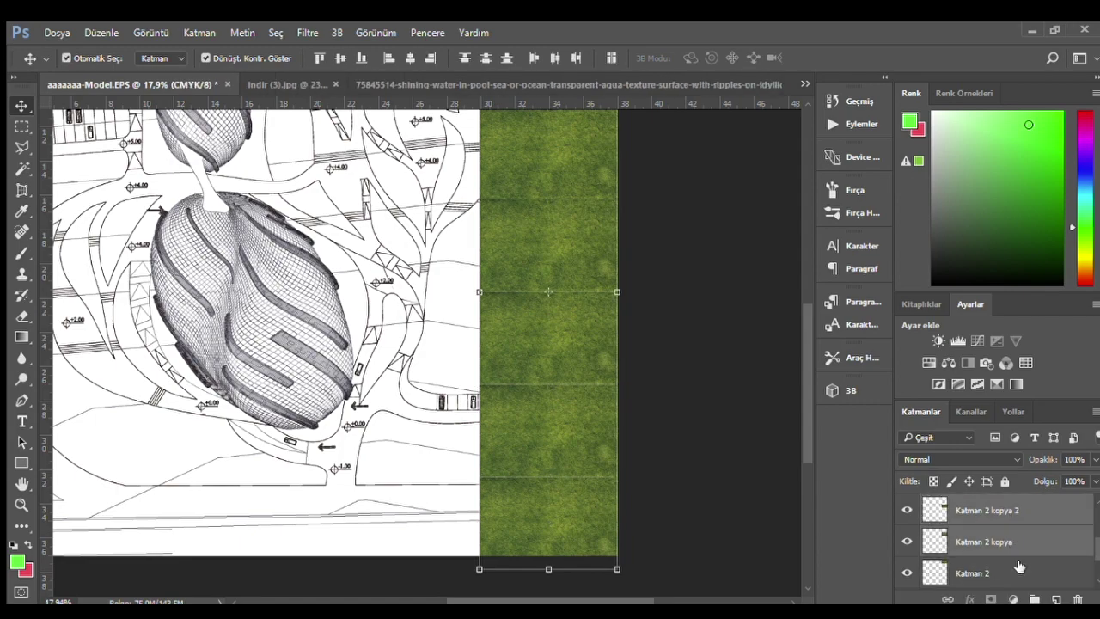
scroll(1012, 557, down, 1)
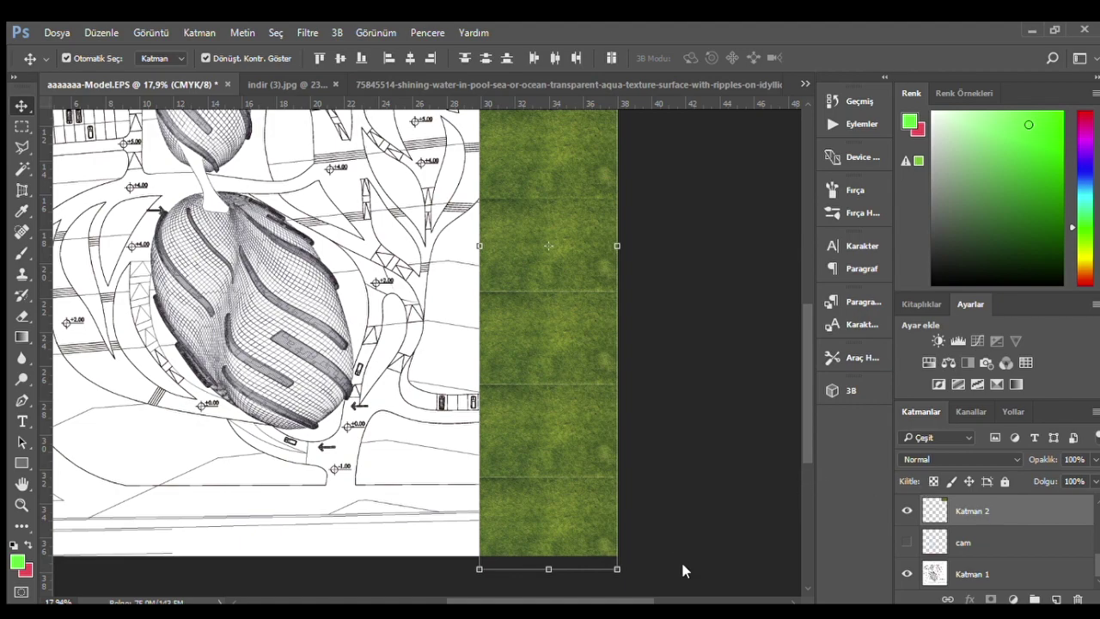
key(ctrl+e)
mouse_move(590, 421)
mouse_down()
mouse_move(507, 415)
mouse_move(369, 295)
mouse_move(251, 293)
mouse_up()
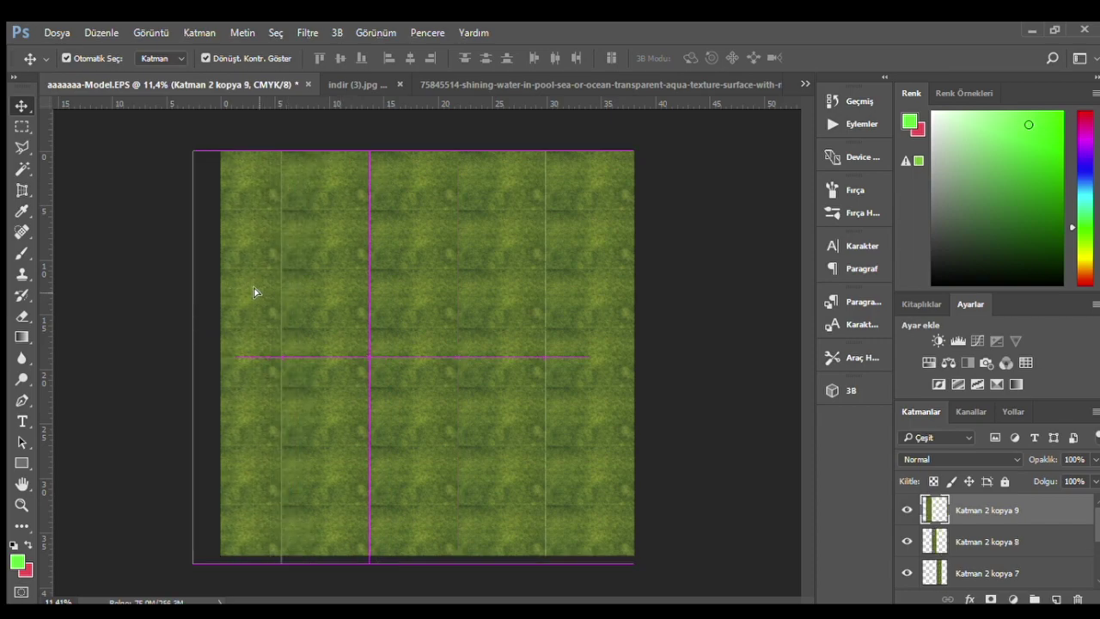
- Merge all grass strip layers into the single layer 'Katman 2 kopya 10'
shift+click(1014, 542)
ctrl+click(1005, 567)
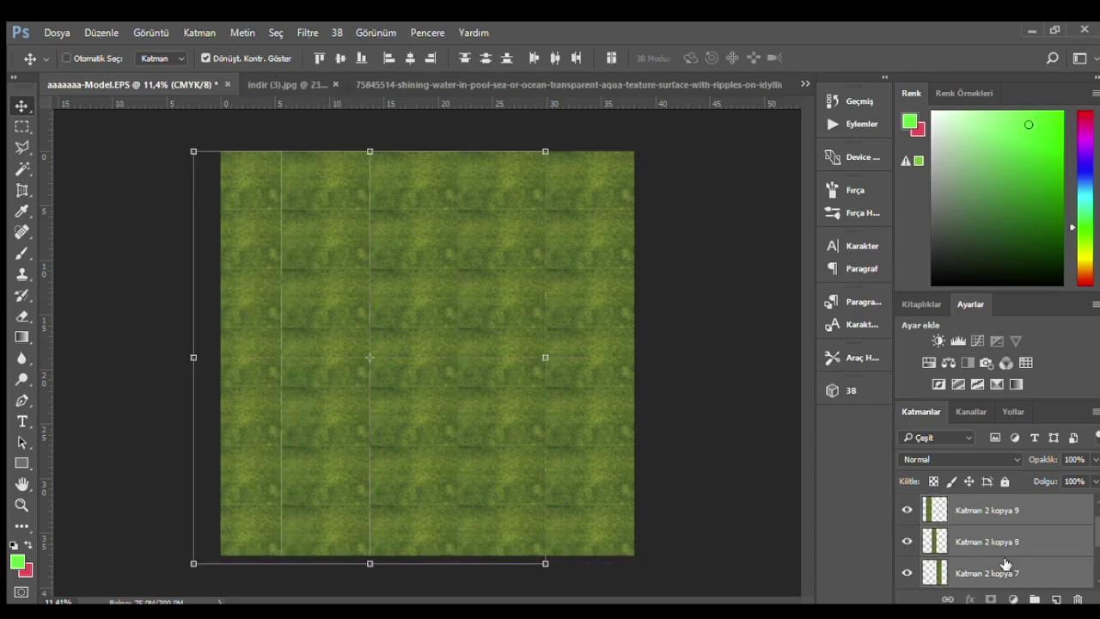
scroll(1010, 565, down, 1)
ctrl+click(995, 541)
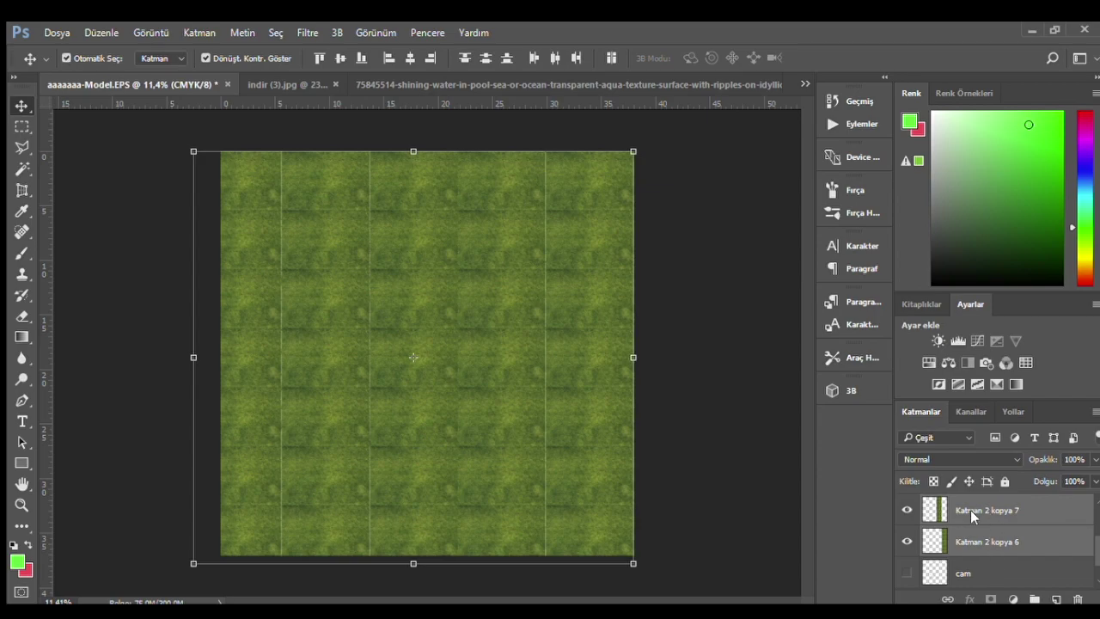
key(ctrl+e)
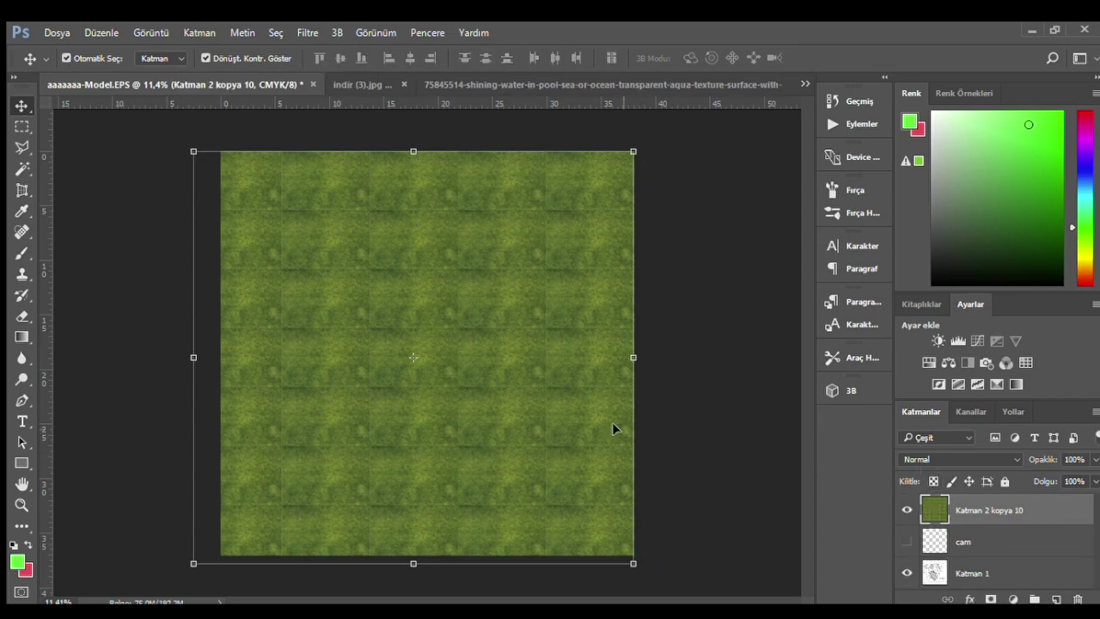
click(15, 269)
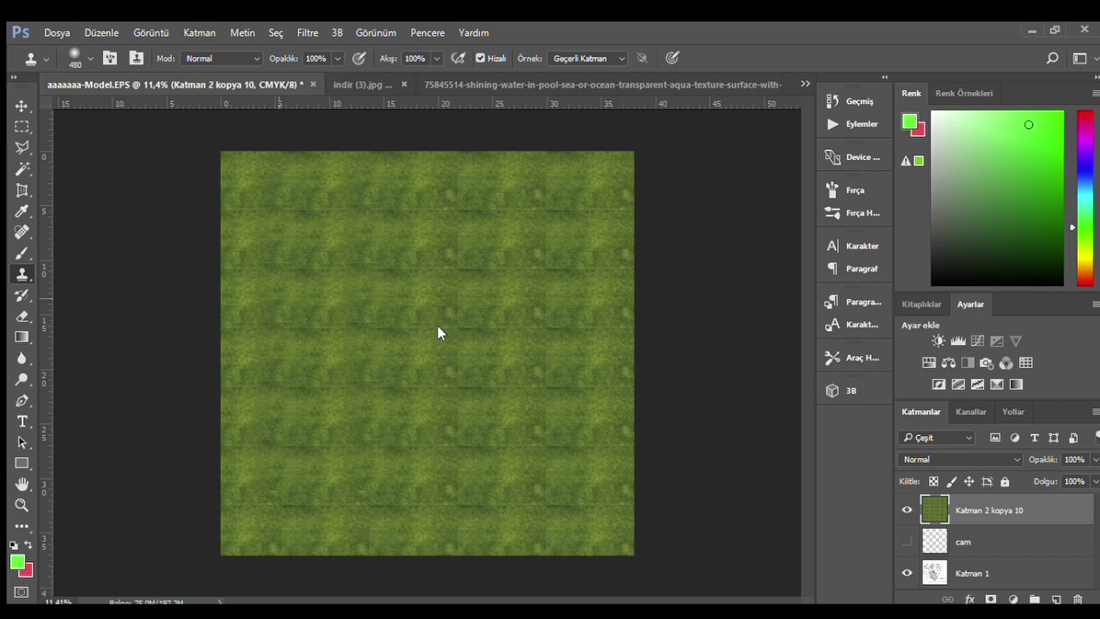
- Clone-stamp grass over the horizontal tile seams across the middle and lower half
drag(241, 335, 667, 336)
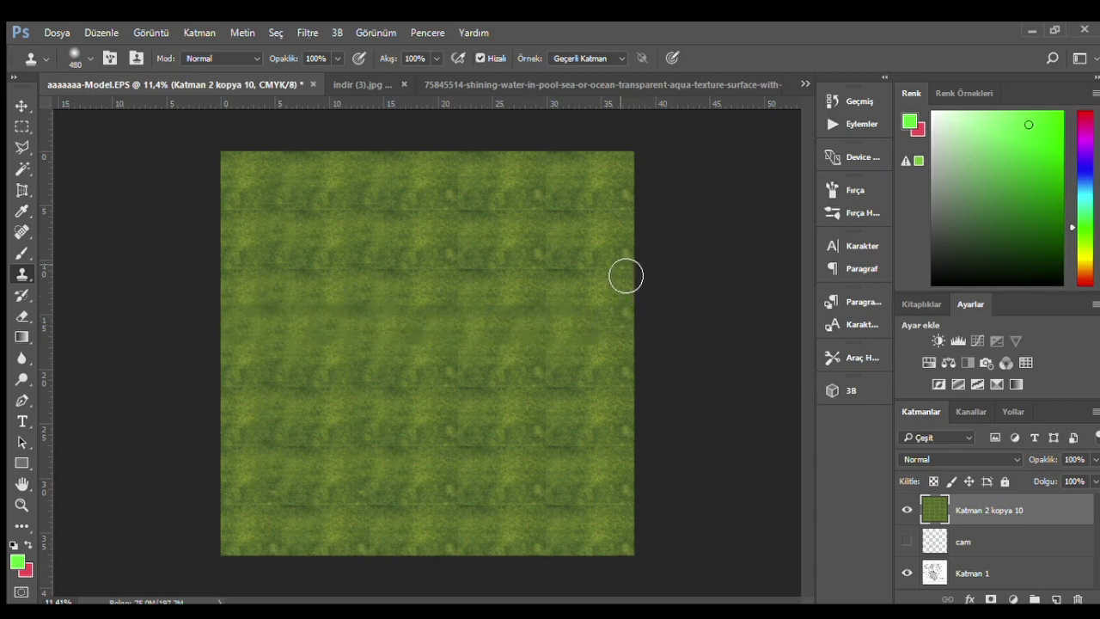
drag(635, 276, 174, 284)
drag(322, 222, 643, 234)
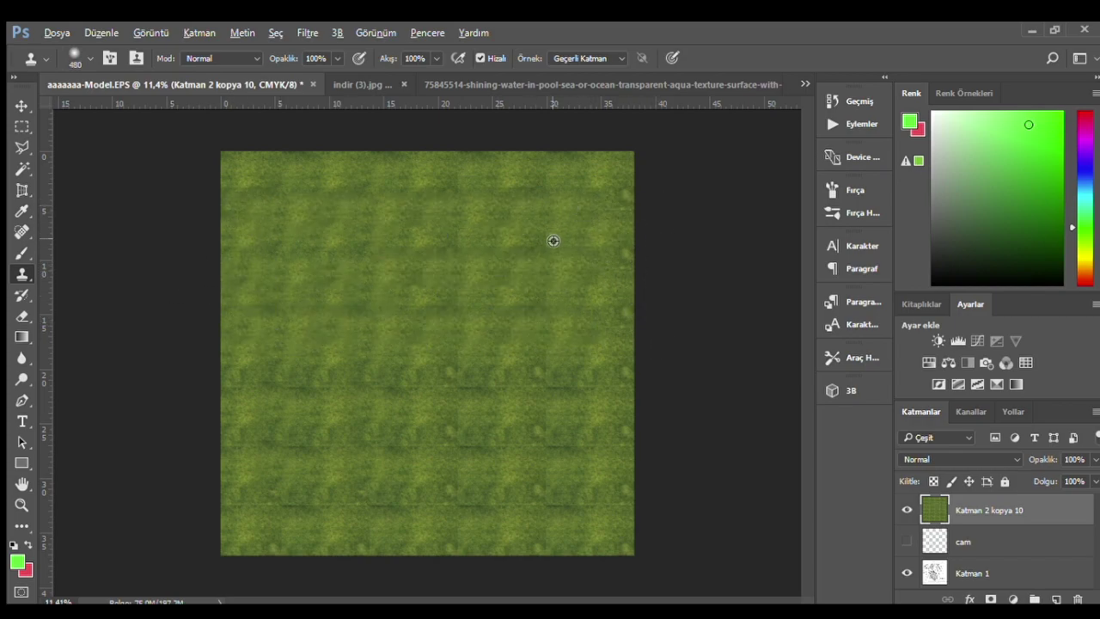
drag(217, 390, 636, 391)
drag(643, 447, 198, 461)
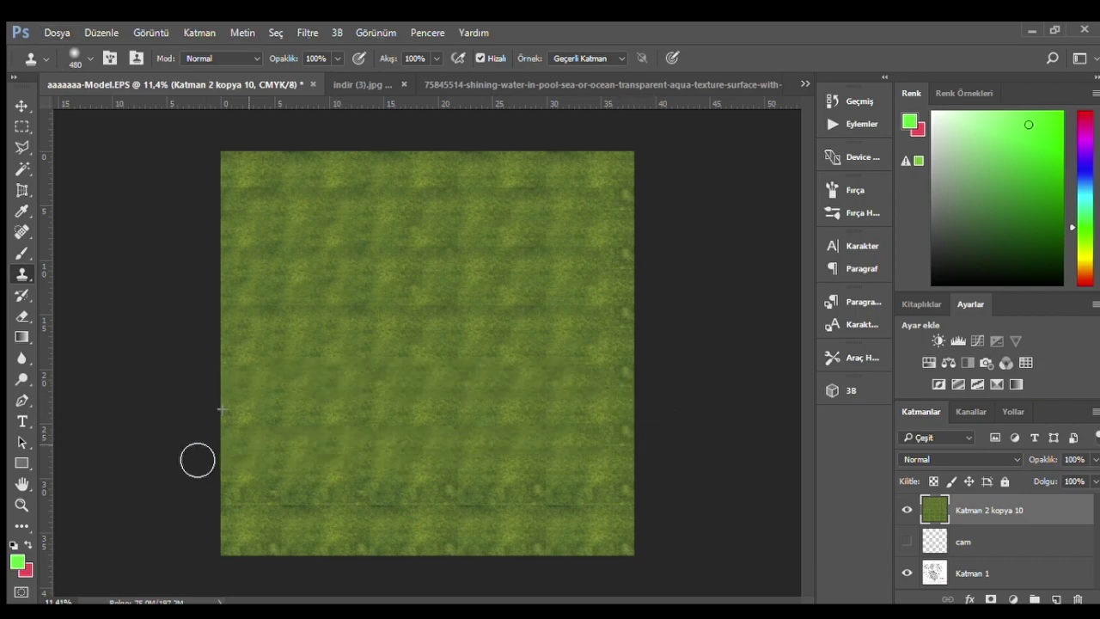
- Touch up remaining seams near the top, right and bottom edges, then set the grass layer to Multiply
drag(256, 512, 677, 526)
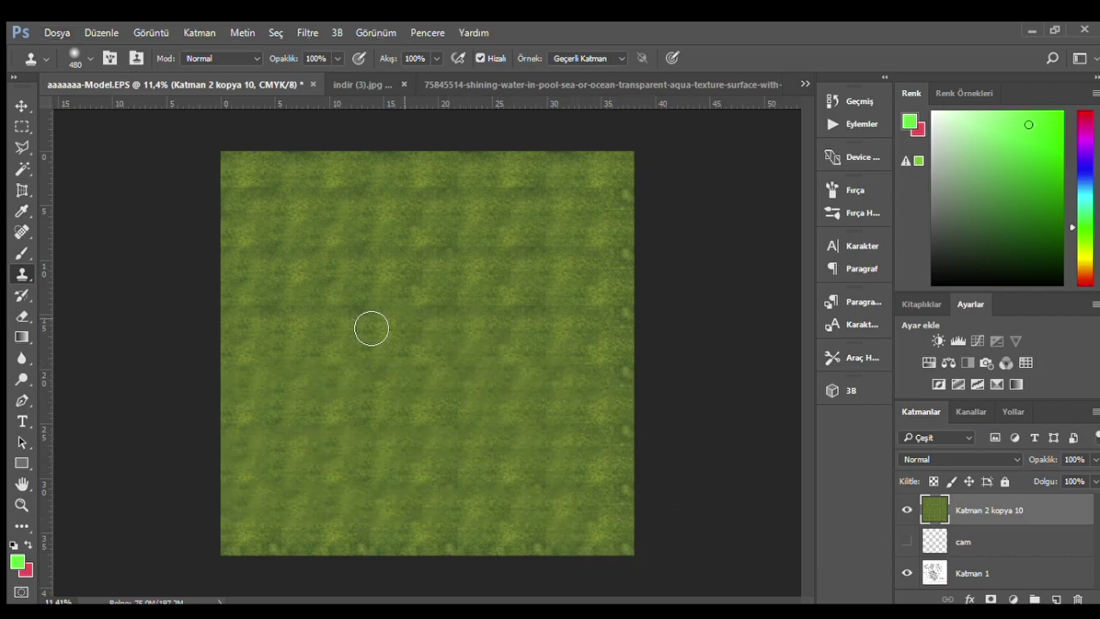
drag(630, 258, 168, 270)
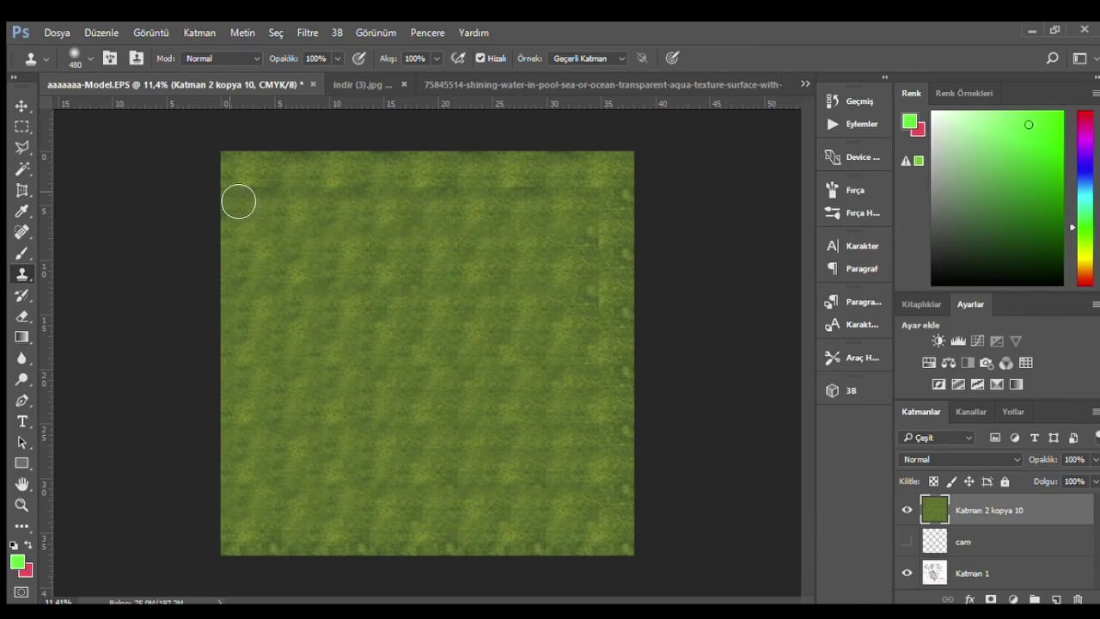
drag(238, 196, 732, 200)
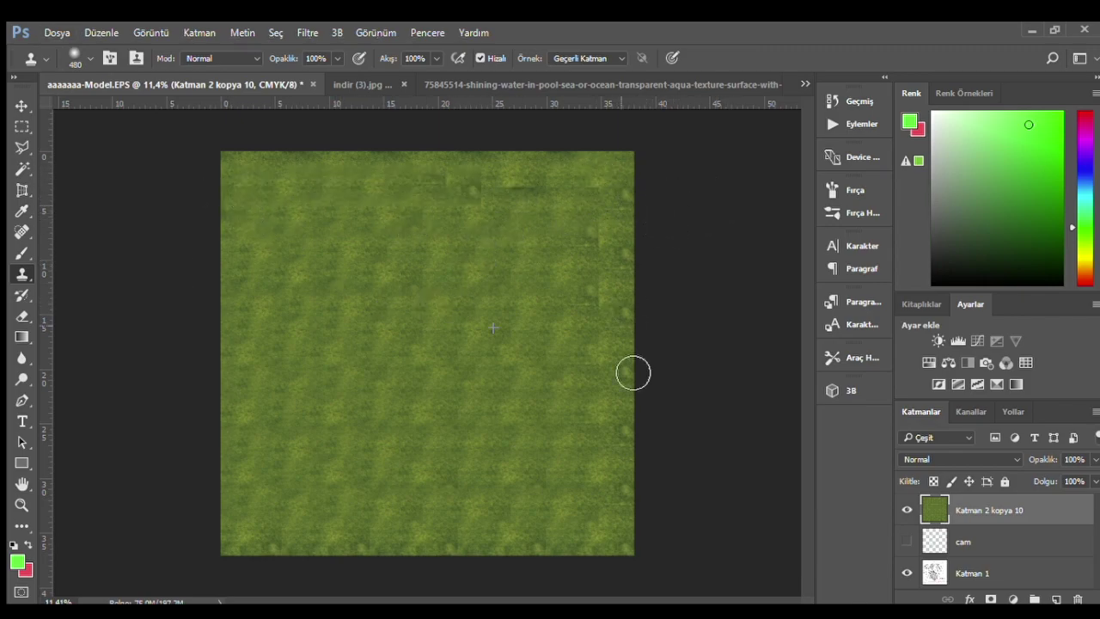
drag(633, 373, 603, 491)
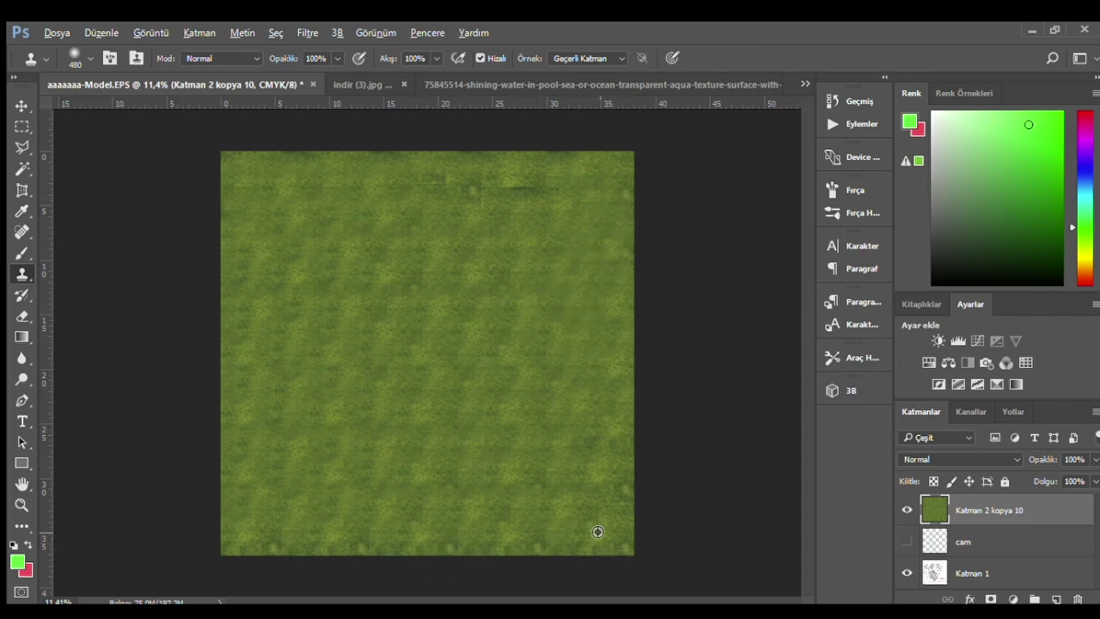
drag(519, 553, 271, 538)
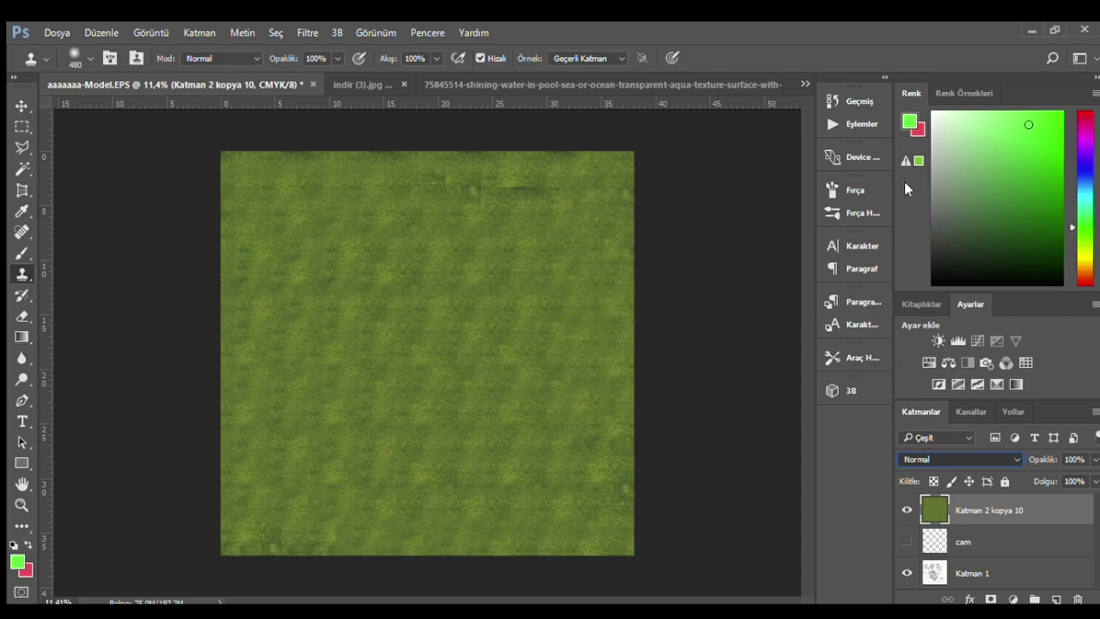
key(Down)
key(Down)
key(Down)
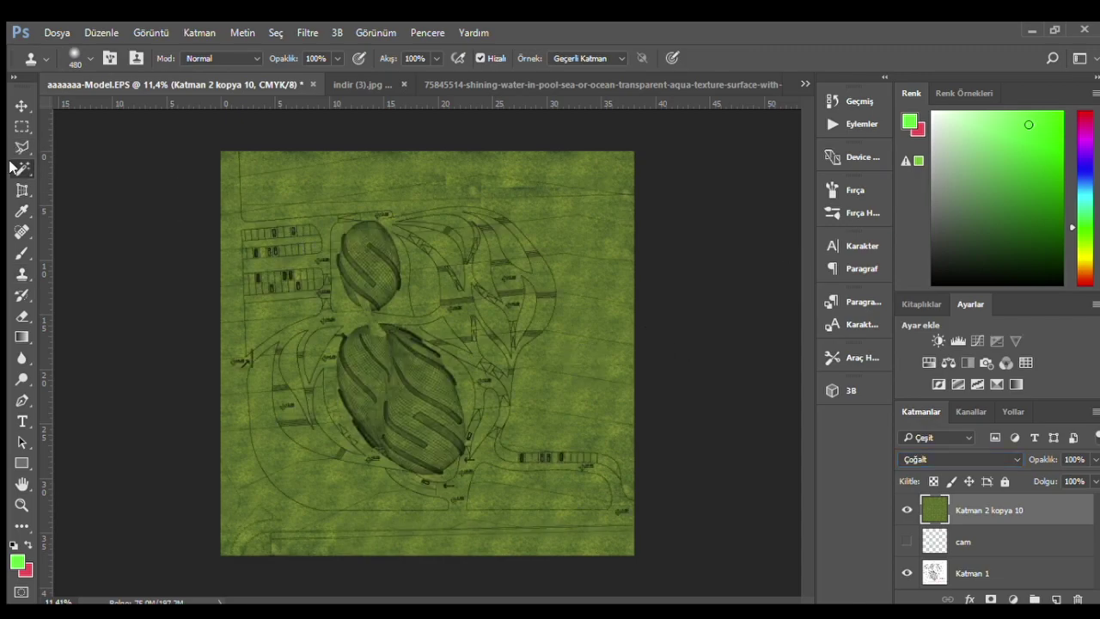
- Magic-wand select the right-edge curved band, upper-right lawn region and top strip on the line-drawing layer
click(20, 168)
click(984, 575)
scroll(590, 454, up, 2)
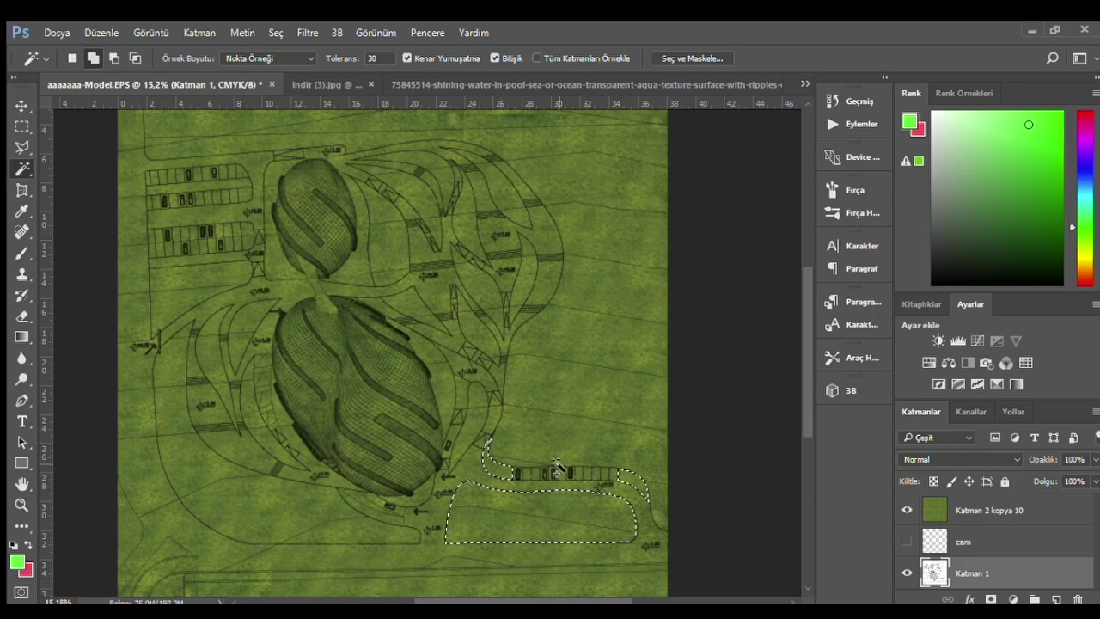
click(667, 503)
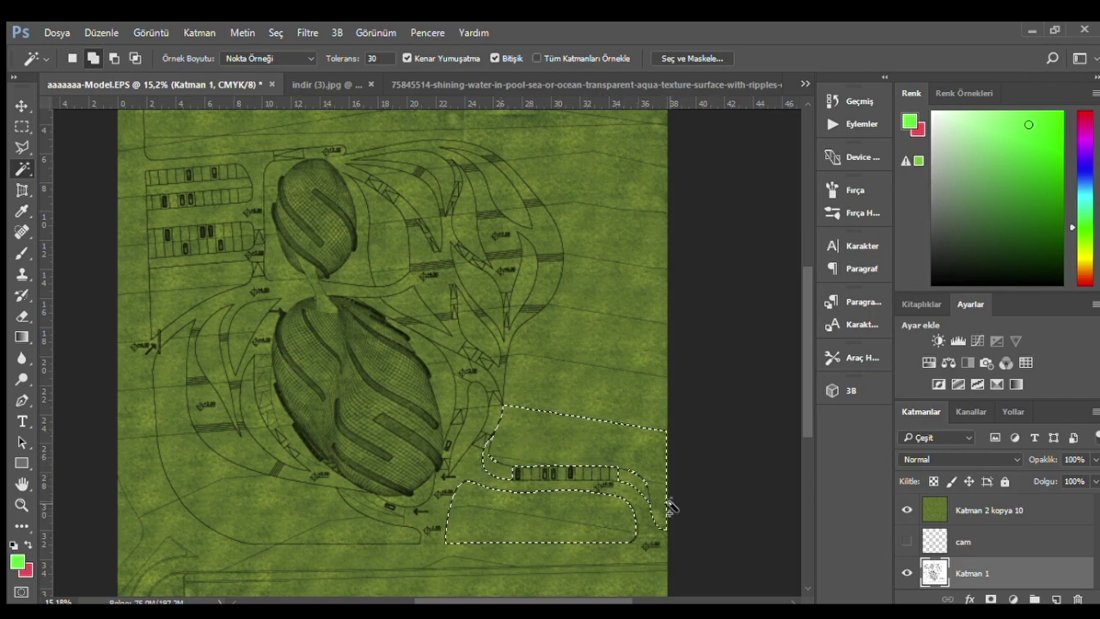
click(601, 154)
scroll(599, 159, up, 1)
scroll(550, 155, up, 1)
click(504, 147)
scroll(245, 172, down, 1)
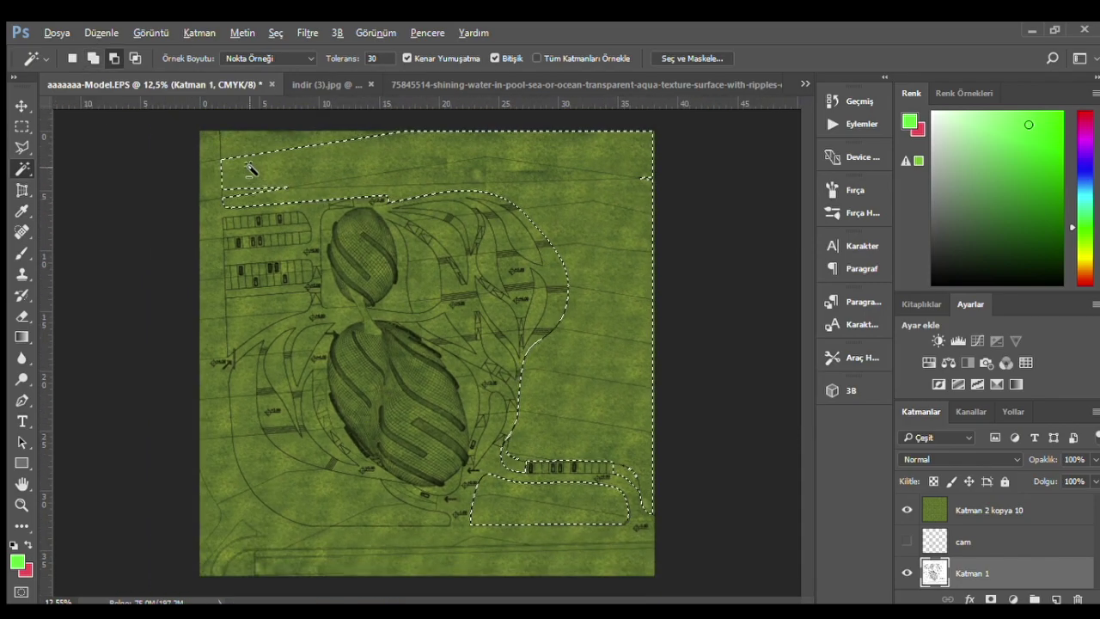
scroll(244, 222, up, 1)
scroll(236, 206, up, 1)
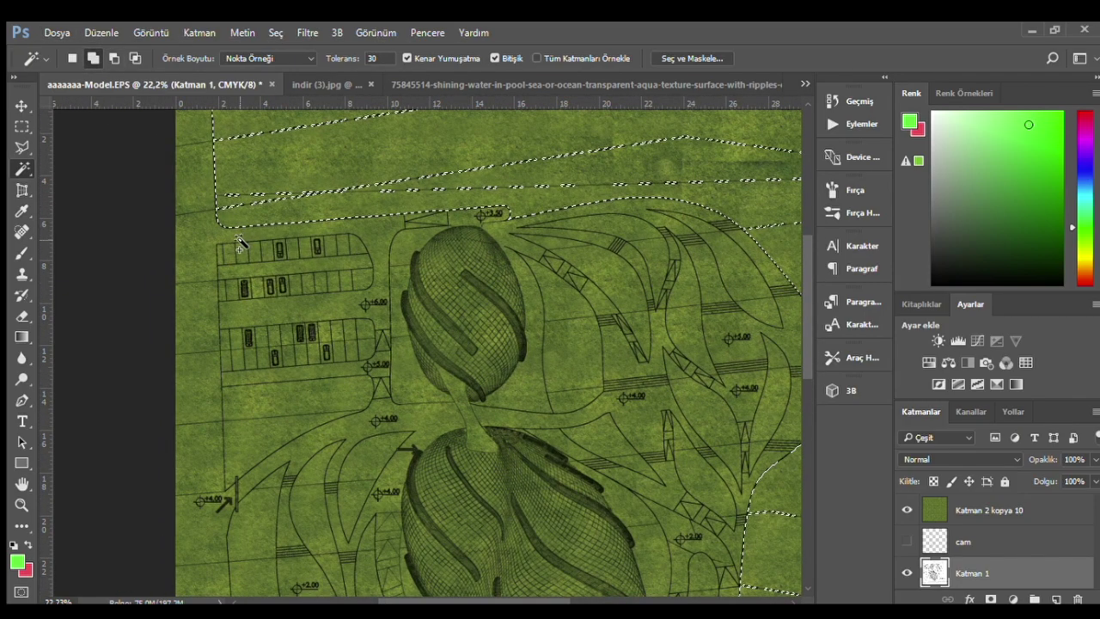
scroll(311, 247, up, 1)
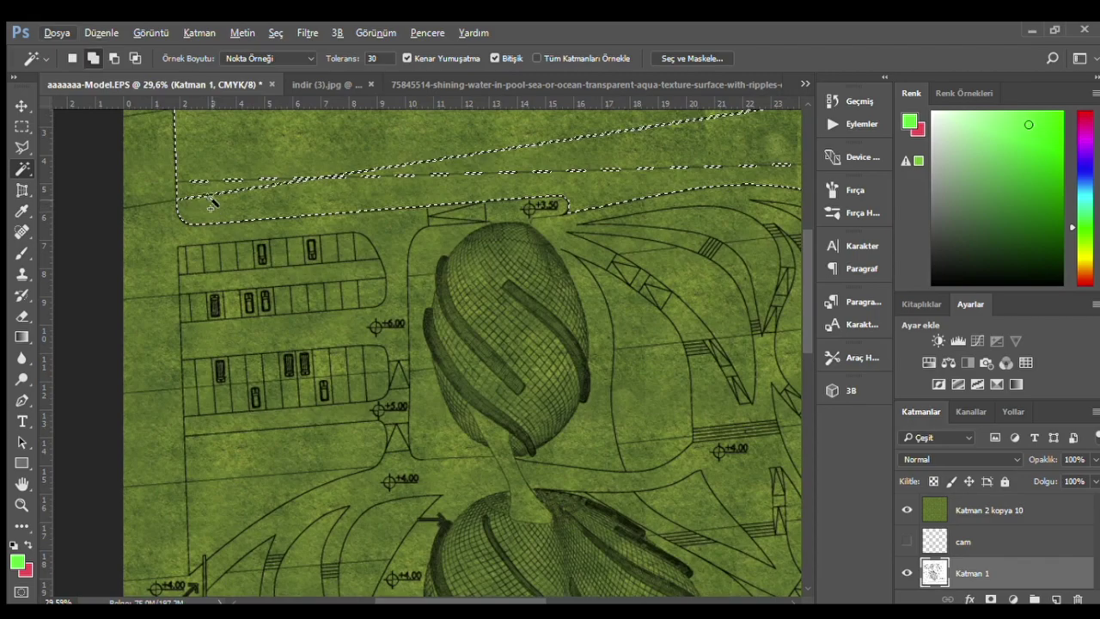
- Add the three parking rows' rounded ends, side strips and the paved areas below them to the selection
click(368, 284)
click(355, 249)
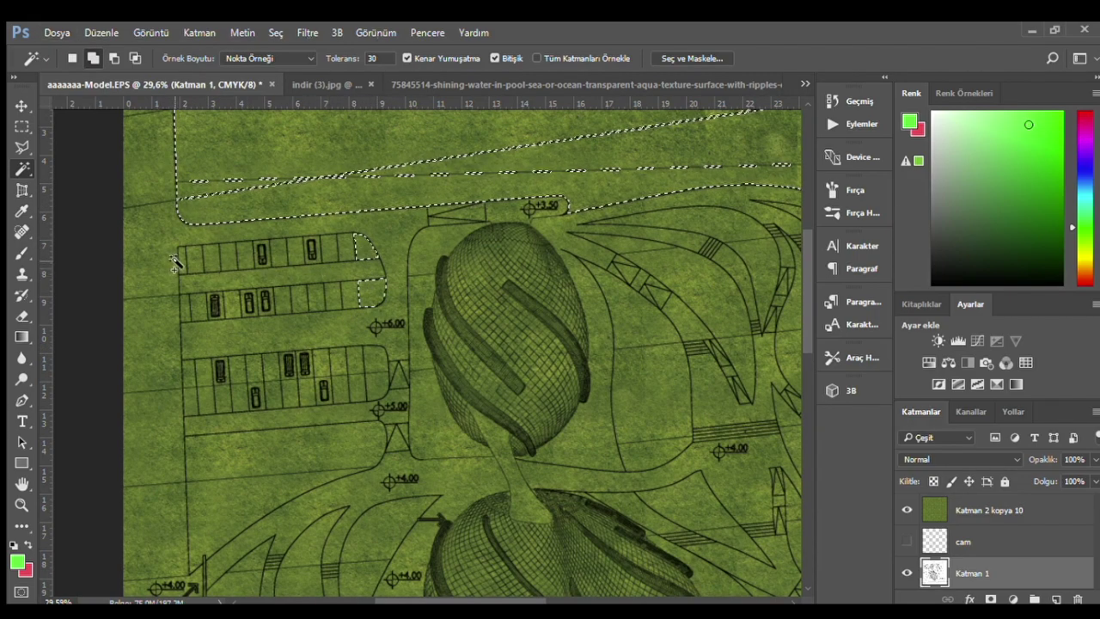
click(182, 303)
click(191, 389)
click(375, 386)
scroll(292, 379, down, 2)
scroll(227, 350, down, 3)
click(226, 350)
scroll(227, 351, down, 1)
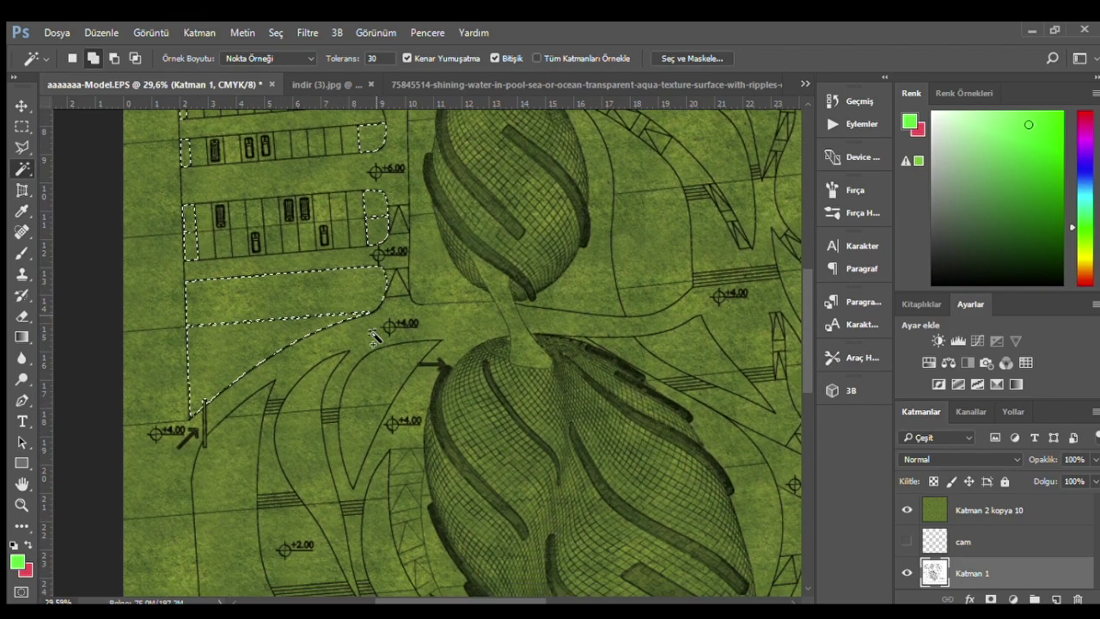
scroll(258, 378, down, 2)
scroll(271, 402, down, 2)
click(248, 437)
scroll(270, 528, down, 1)
scroll(524, 550, down, 2)
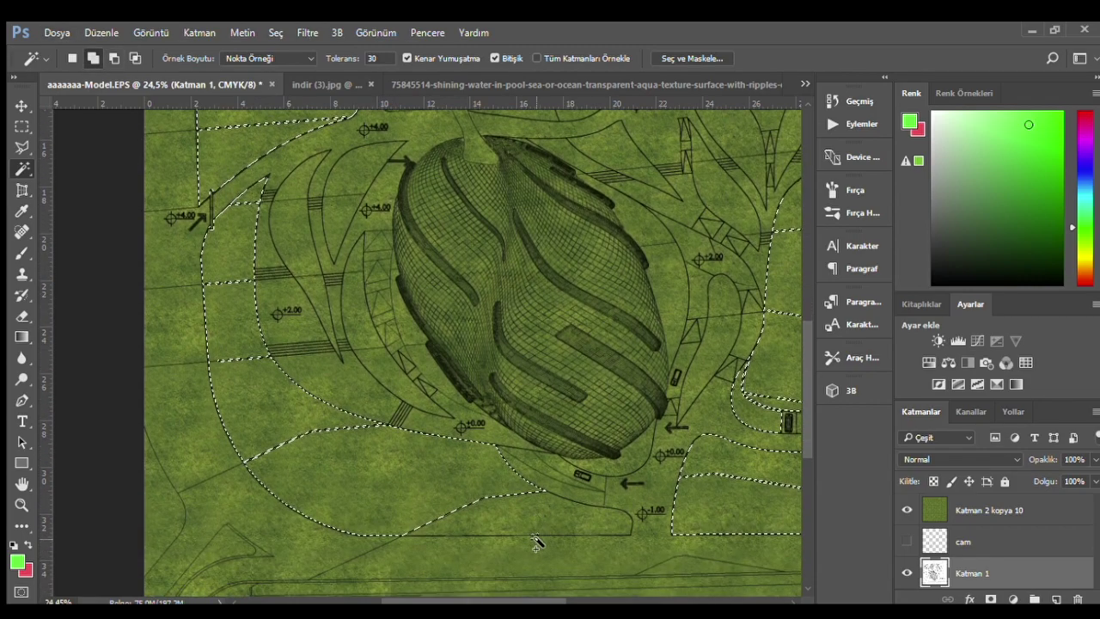
scroll(344, 550, down, 1)
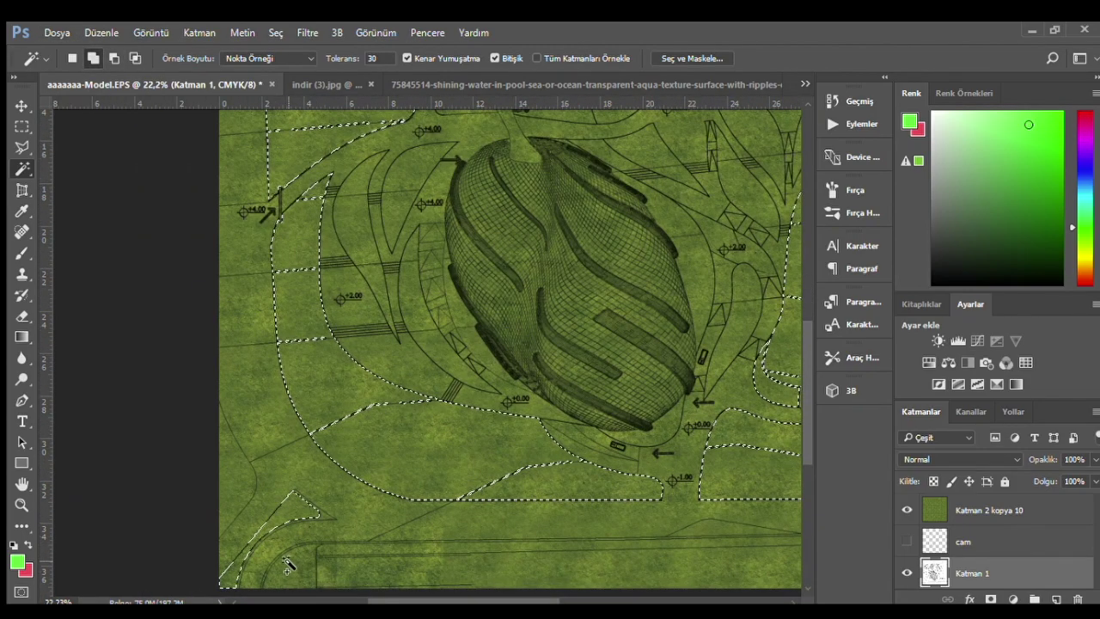
scroll(289, 559, up, 1)
scroll(569, 386, down, 2)
scroll(406, 479, up, 2)
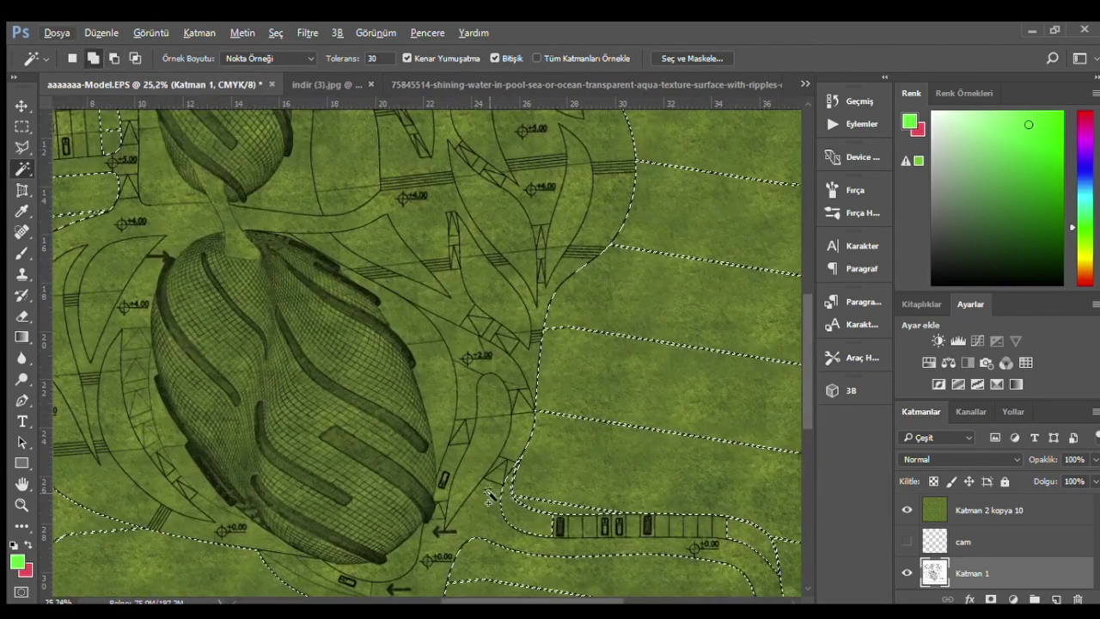
- Add the central path area, the strips along the oval's edges and the area beside the upper oval
shift+click(464, 415)
shift+click(424, 366)
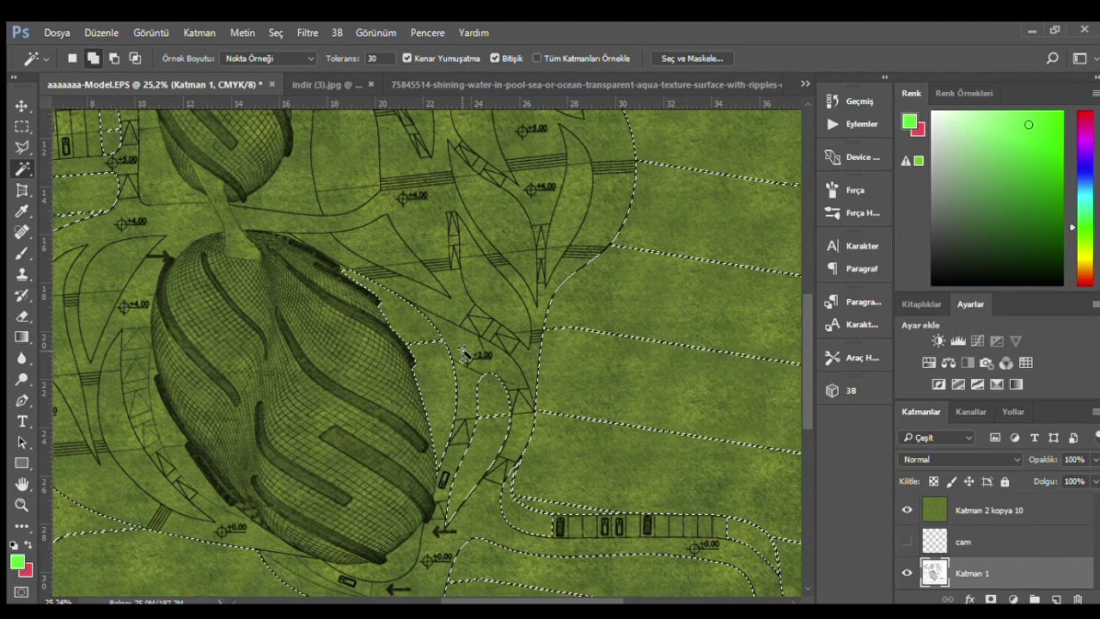
scroll(273, 454, down, 1)
scroll(273, 453, up, 1)
shift+click(244, 443)
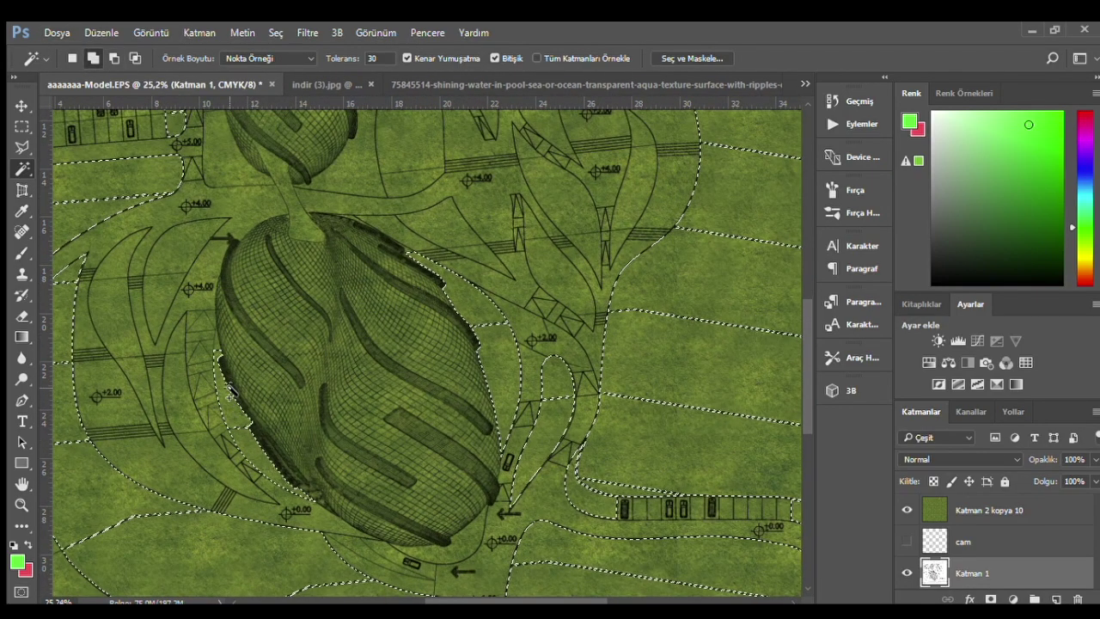
scroll(258, 440, down, 1)
scroll(275, 438, up, 1)
scroll(290, 437, down, 1)
scroll(292, 437, up, 1)
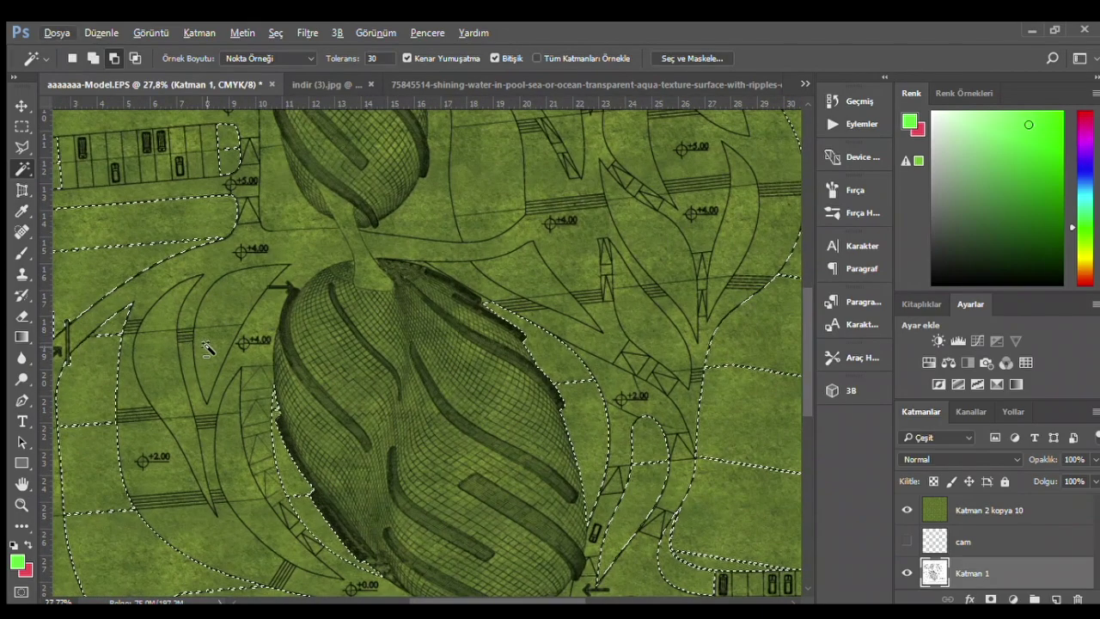
scroll(214, 403, up, 1)
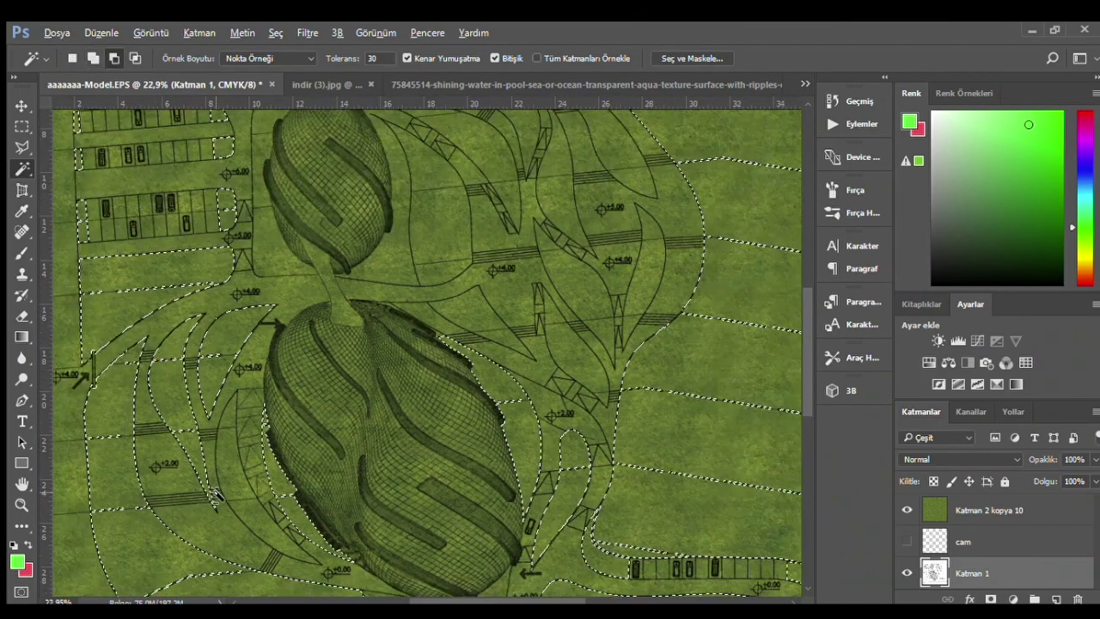
scroll(258, 284, down, 1)
scroll(241, 258, up, 1)
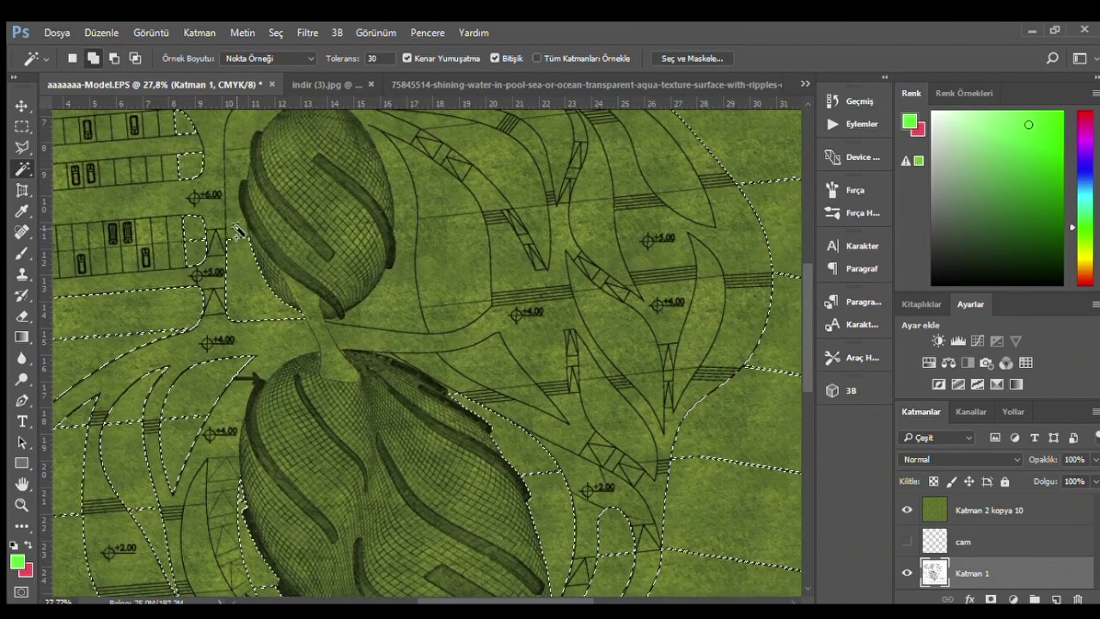
scroll(245, 215, up, 1)
shift+click(280, 192)
scroll(490, 184, right, 2)
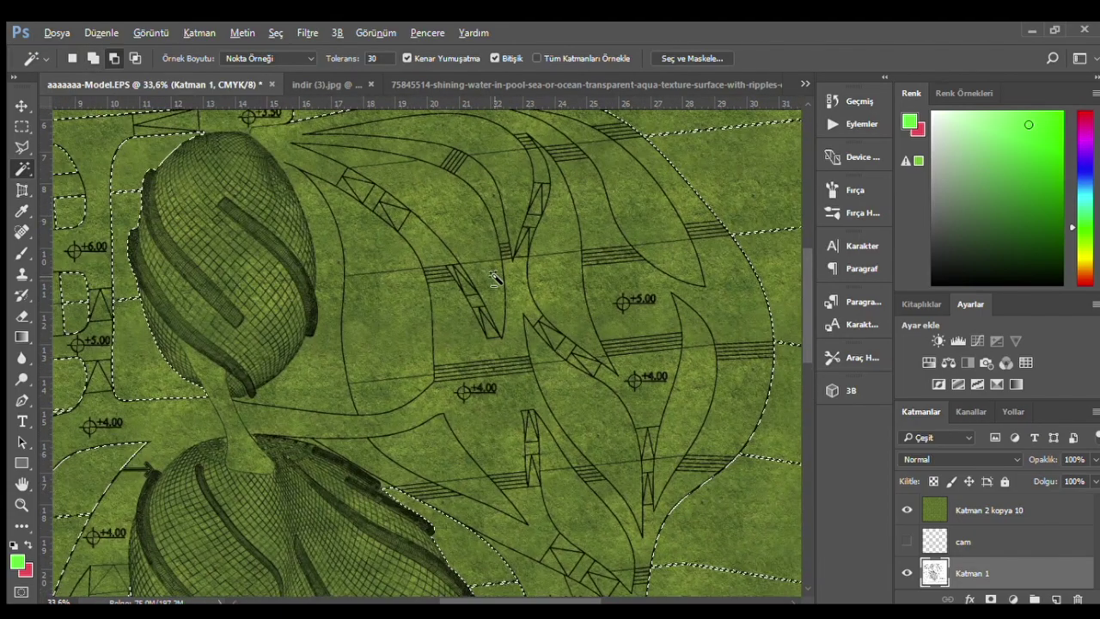
scroll(375, 289, up, 1)
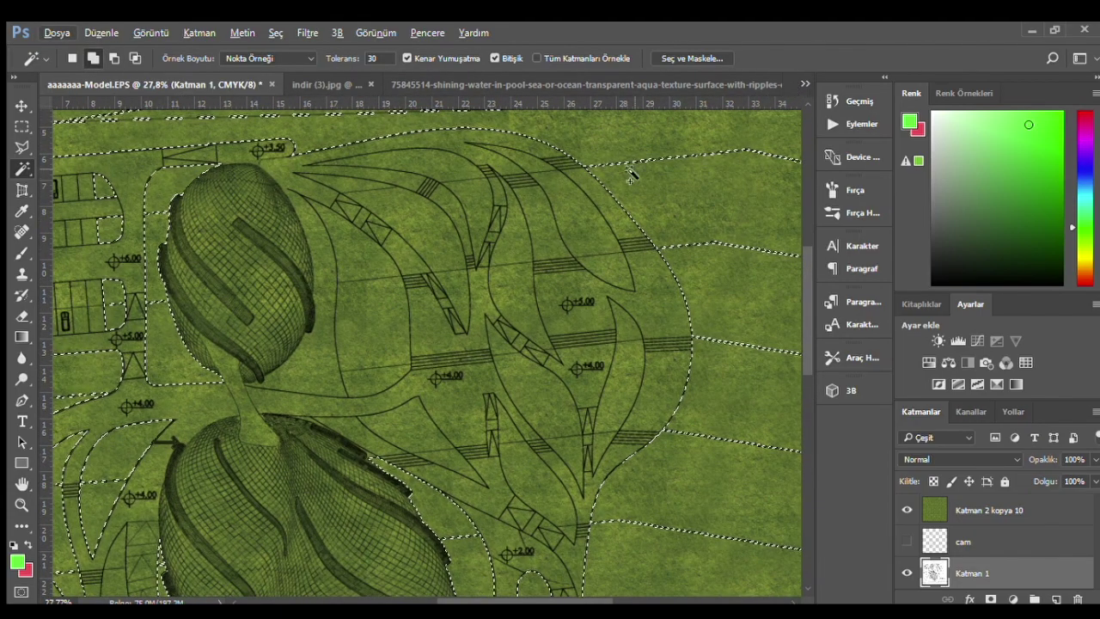
scroll(555, 387, down, 1)
scroll(555, 387, down, 1)
scroll(555, 386, up, 3)
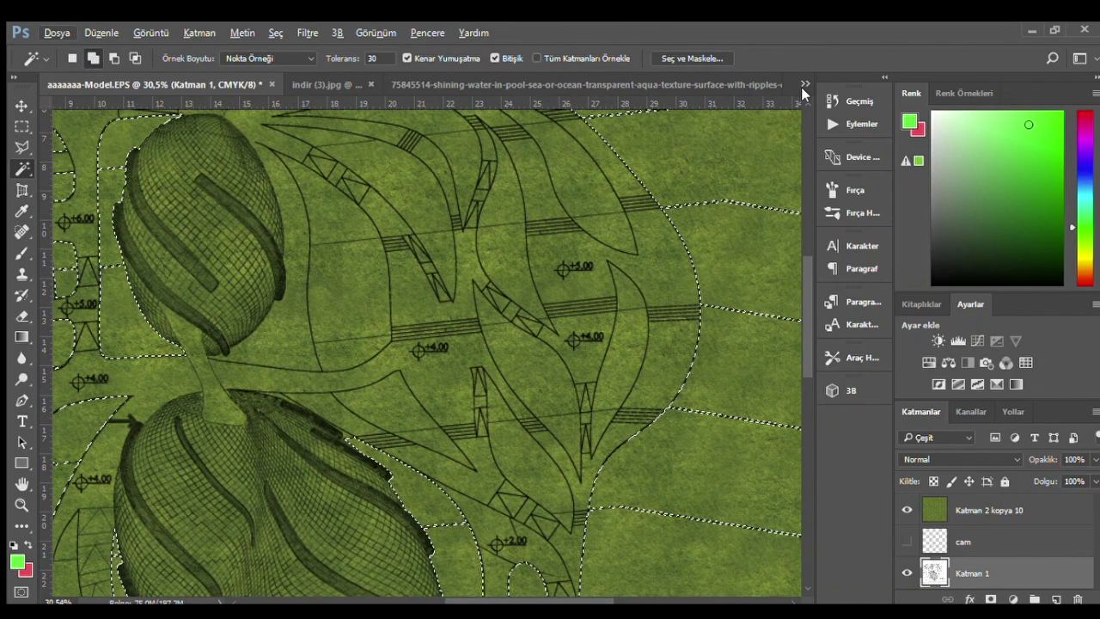
- Check the finished sn.jpg reference render, then return to the site plan
key(ctrl+shift+Tab)
scroll(498, 333, up, 1)
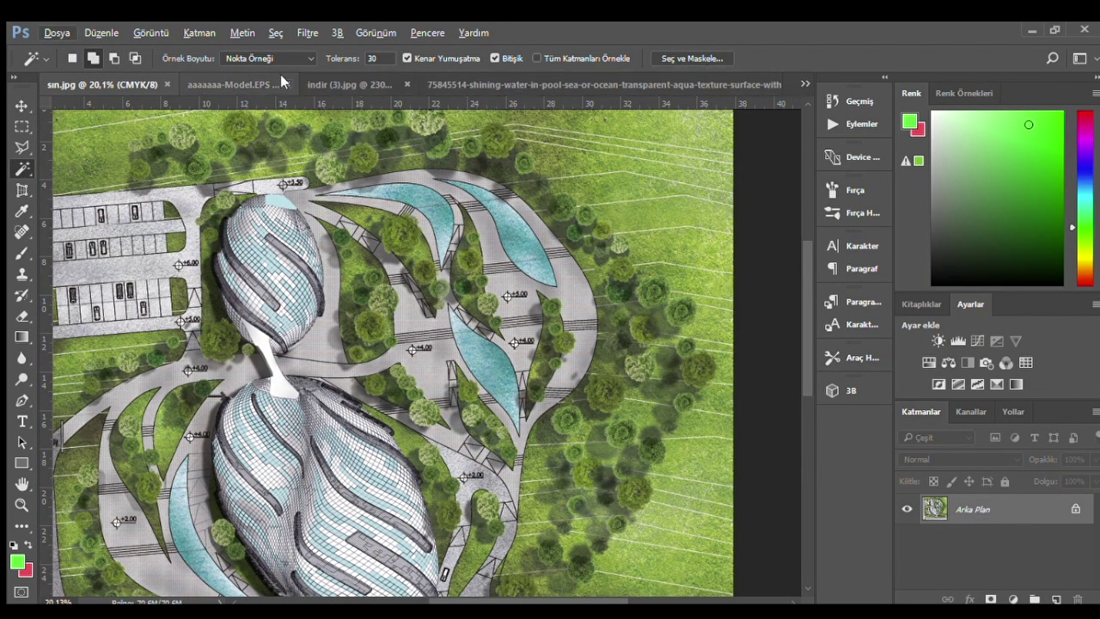
click(240, 81)
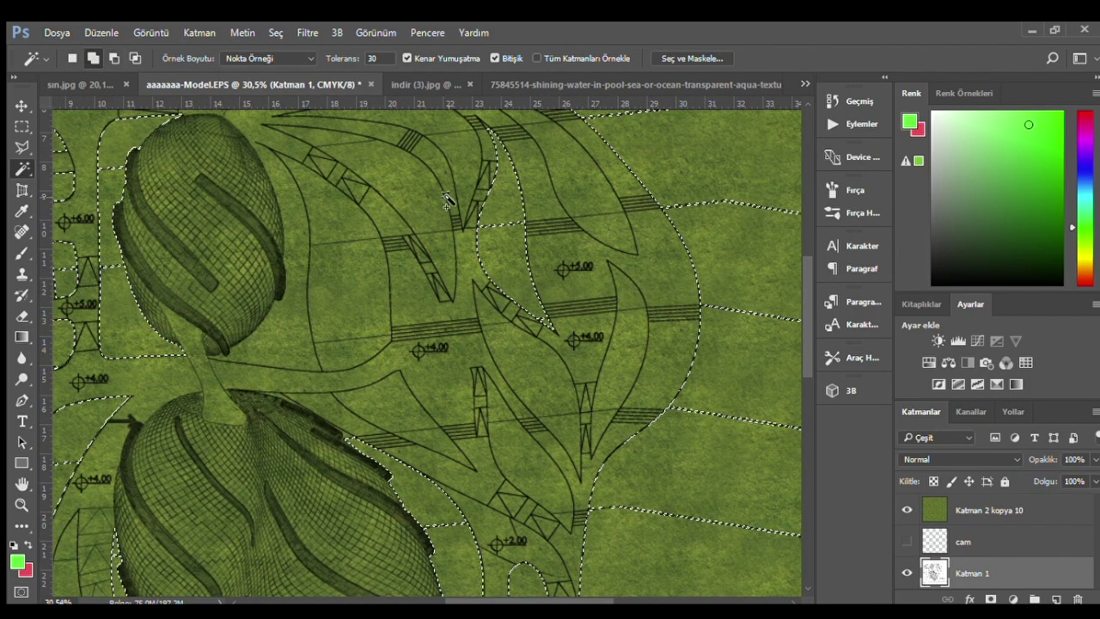
- Add the leaf-shaped area to the selection
click(331, 206)
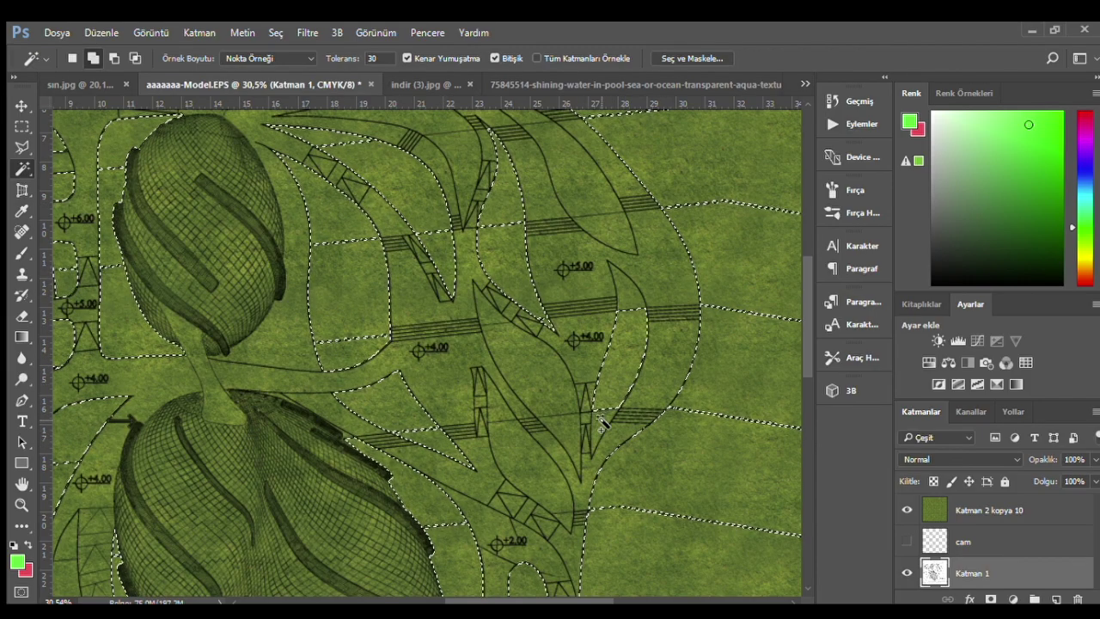
scroll(480, 340, up, 2)
scroll(480, 340, up, 5)
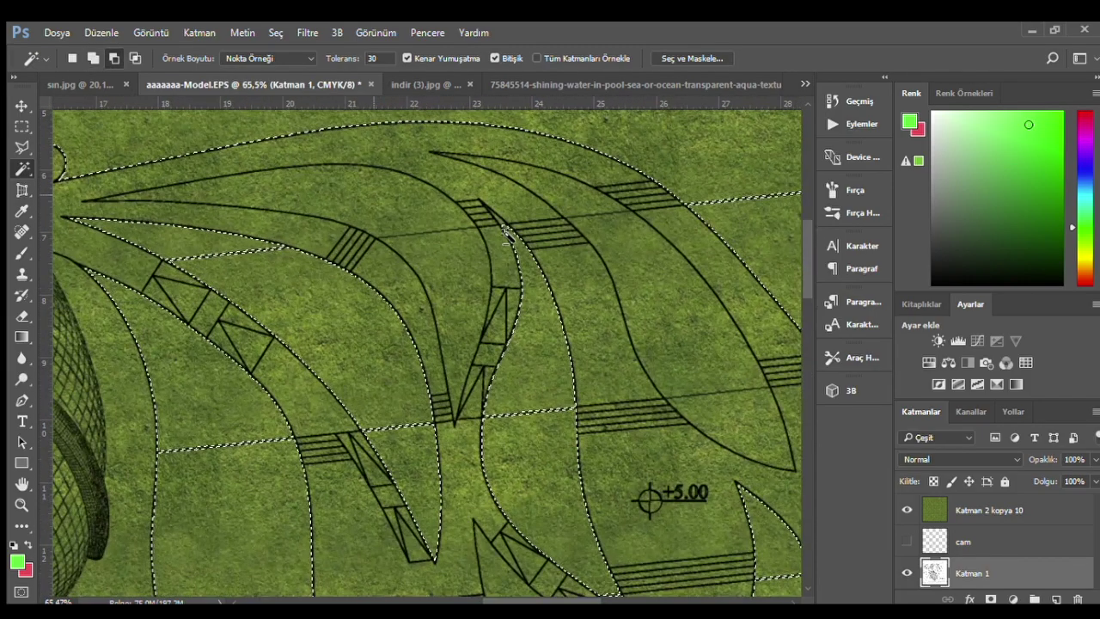
scroll(496, 296, down, 3)
scroll(496, 297, down, 2)
scroll(405, 253, down, 2)
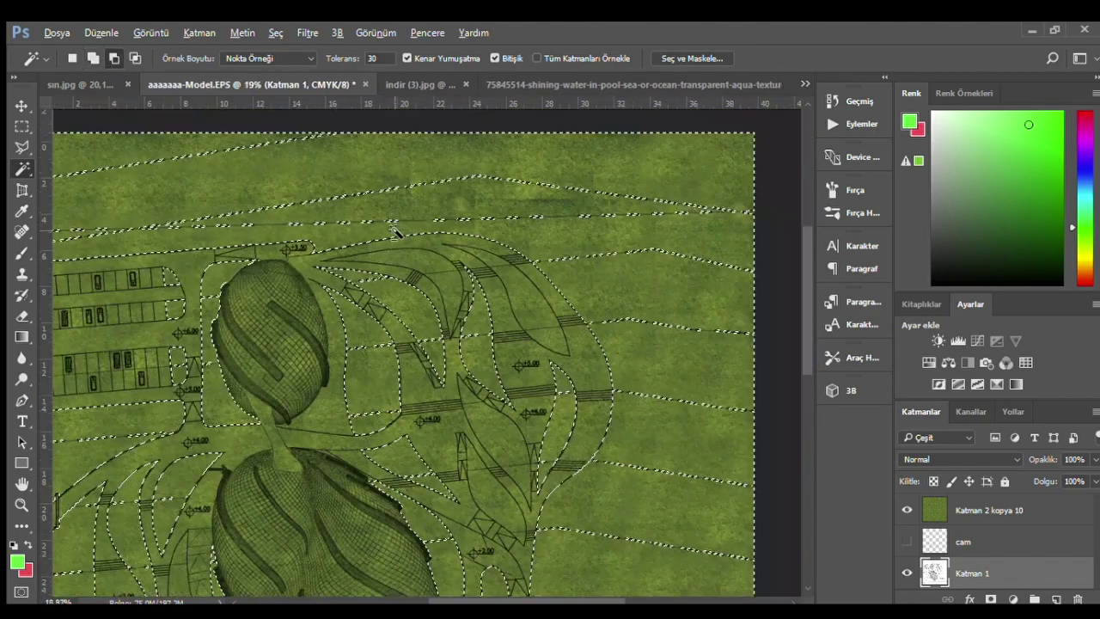
scroll(392, 228, down, 1)
scroll(516, 508, up, 5)
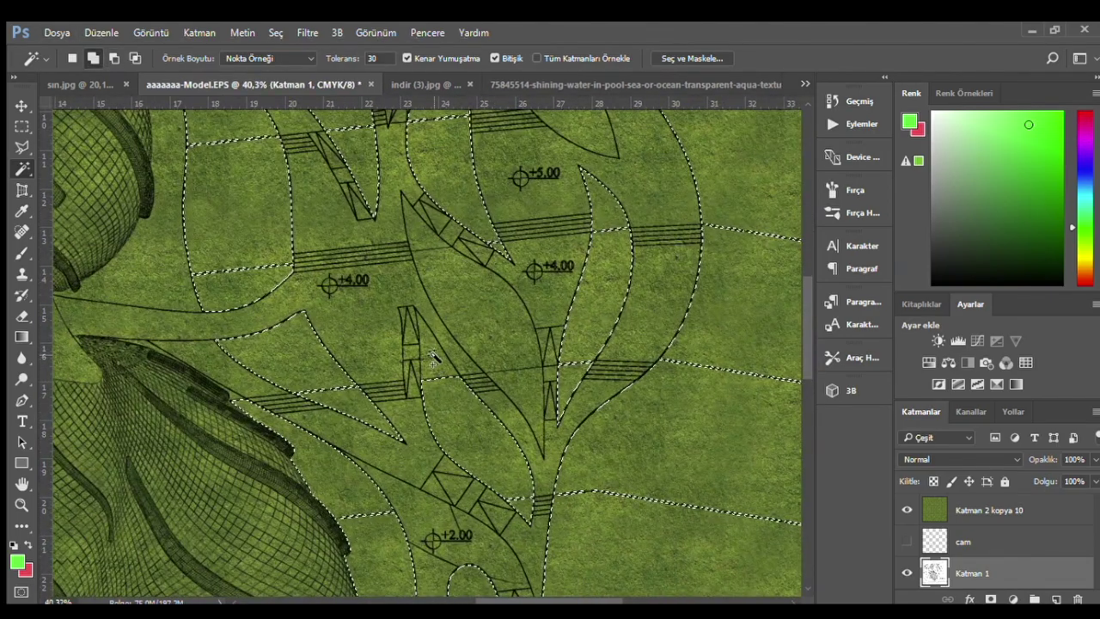
scroll(496, 393, down, 2)
scroll(494, 391, down, 2)
scroll(494, 391, down, 1)
scroll(545, 300, down, 1)
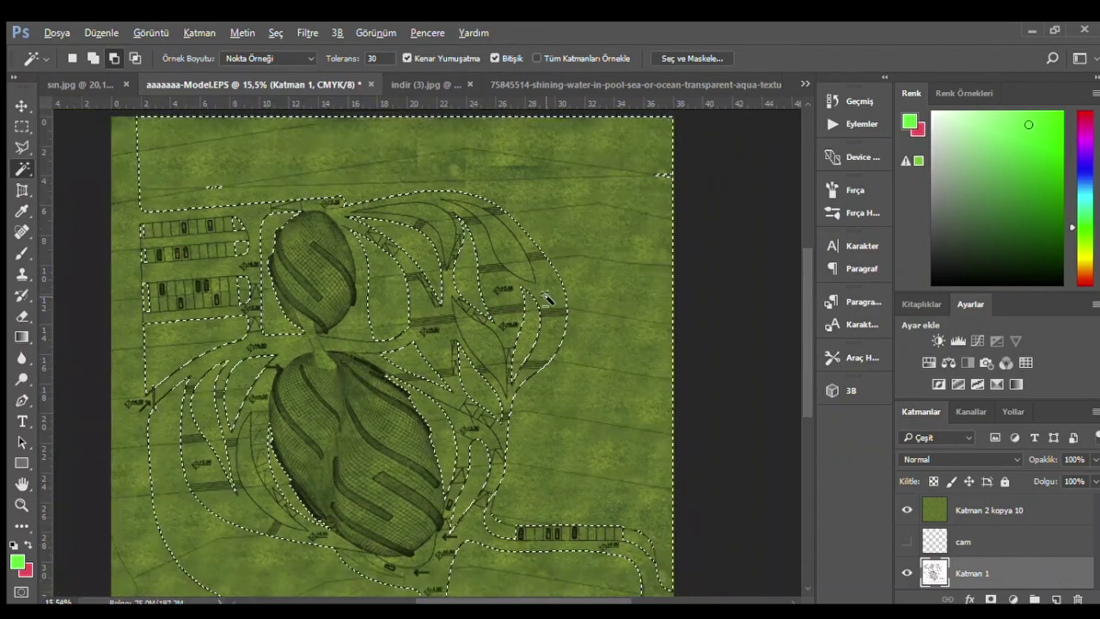
scroll(550, 258, down, 1)
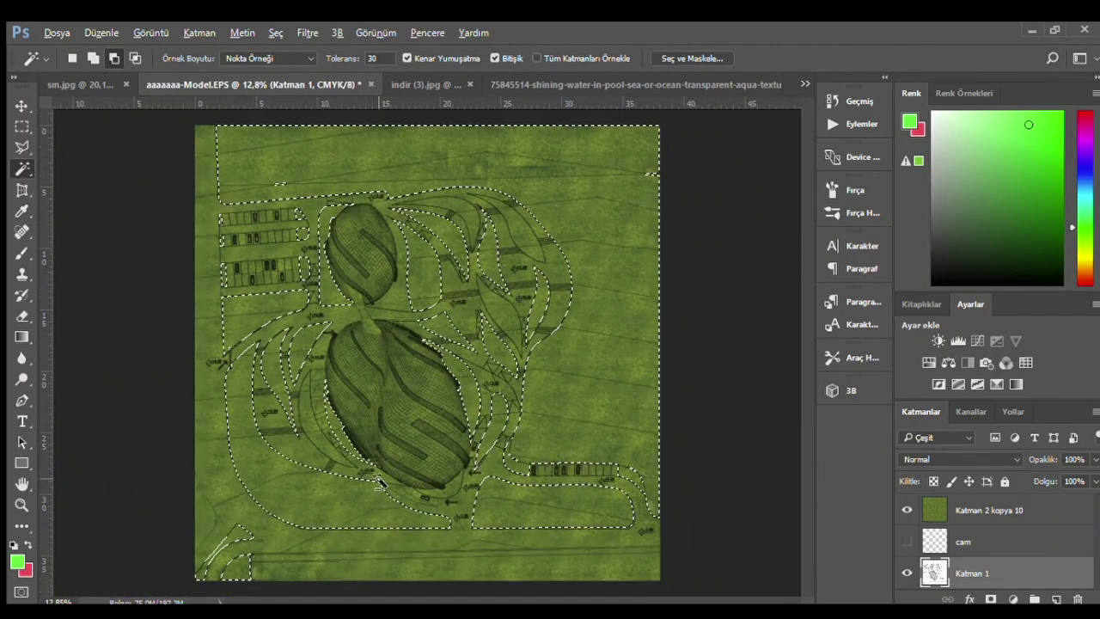
scroll(502, 484, up, 2)
scroll(502, 483, down, 2)
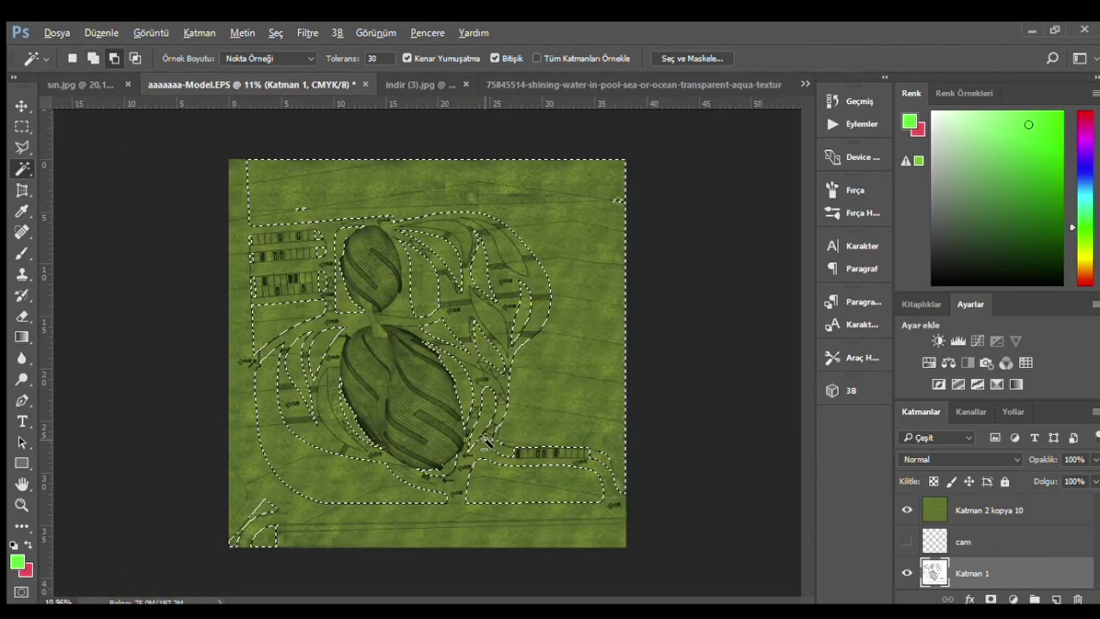
scroll(530, 452, up, 2)
scroll(530, 453, down, 1)
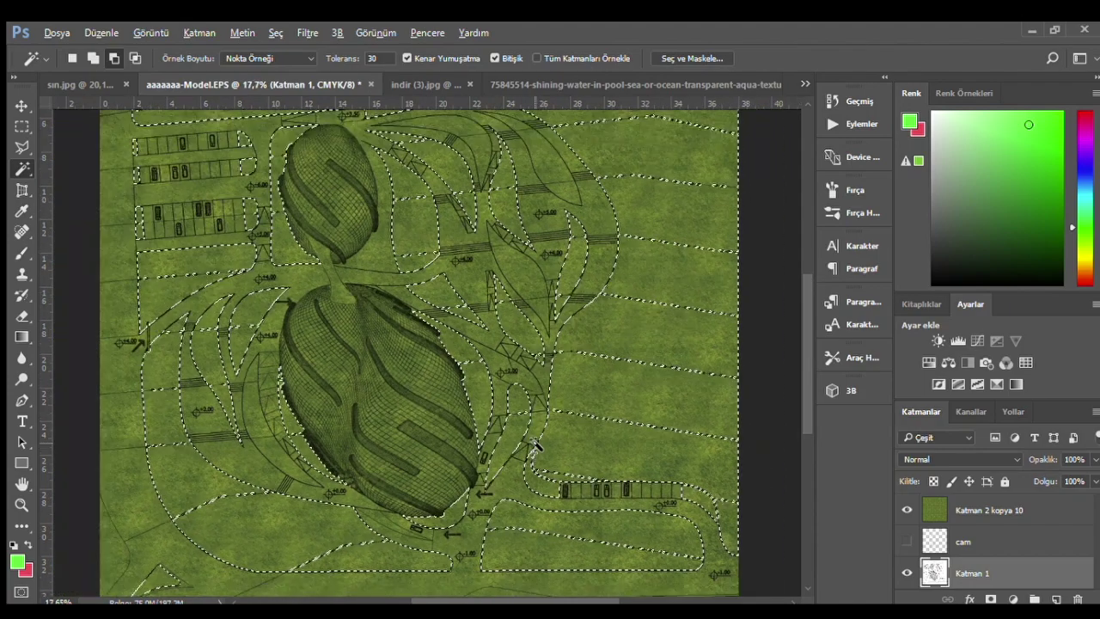
scroll(571, 432, down, 1)
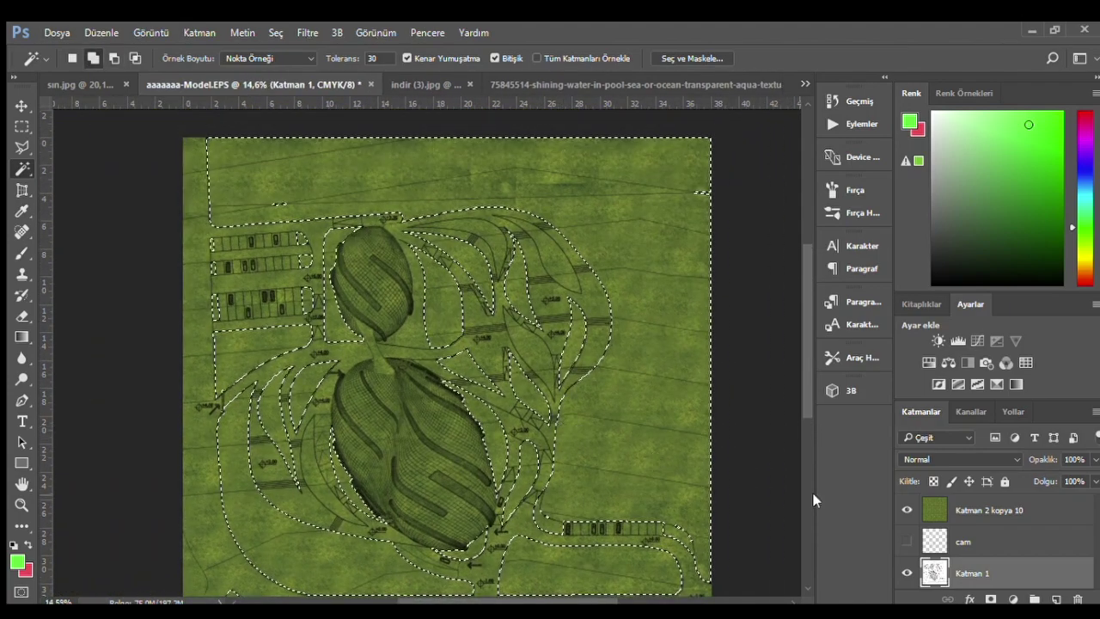
- Copy the selection from 'Katman 2 kopya 10' onto new layer 'Katman 2' and hide 'Katman 2 kopya 10'
click(962, 511)
key(ctrl+j)
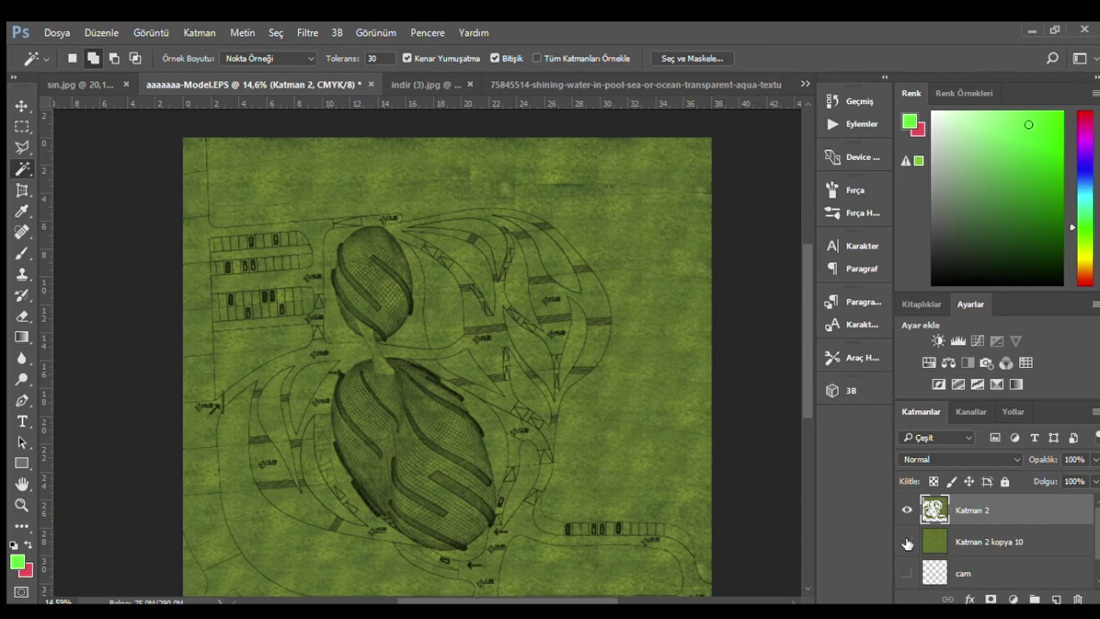
click(907, 541)
scroll(562, 467, down, 1)
scroll(418, 306, up, 1)
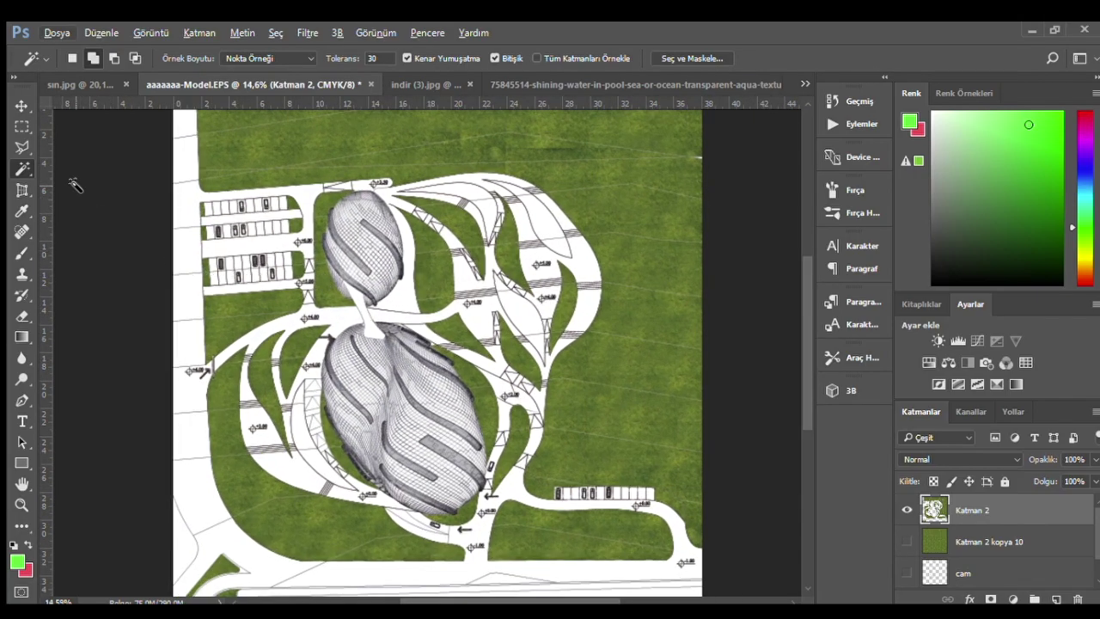
- Copy the whole water texture image and paste it into the site-plan document
click(540, 83)
scroll(496, 240, down, 1)
key(ctrl+a)
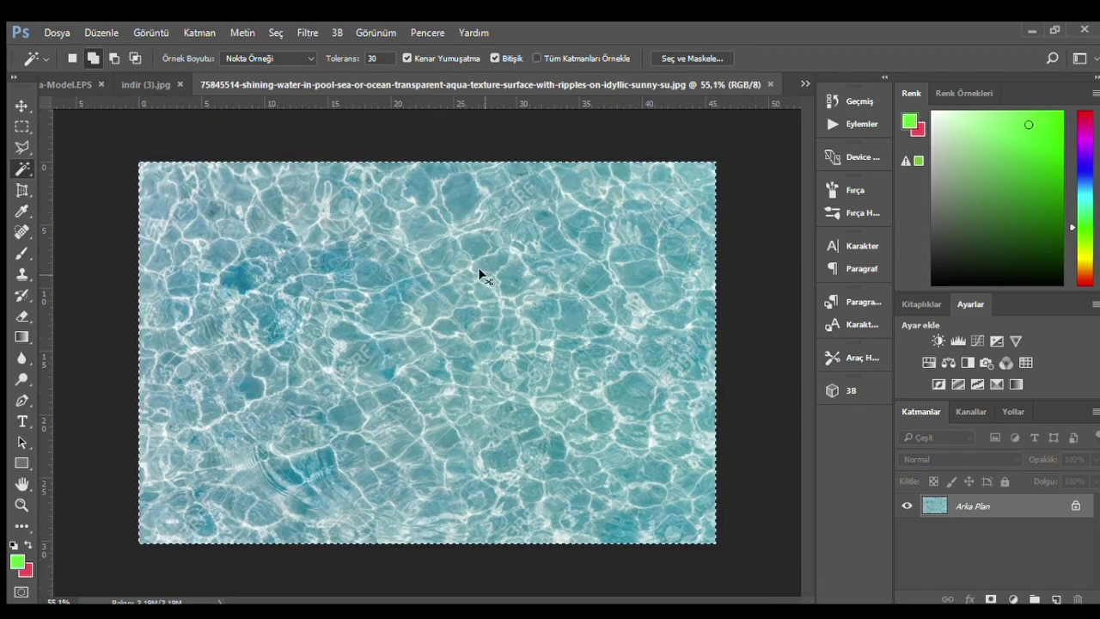
click(142, 84)
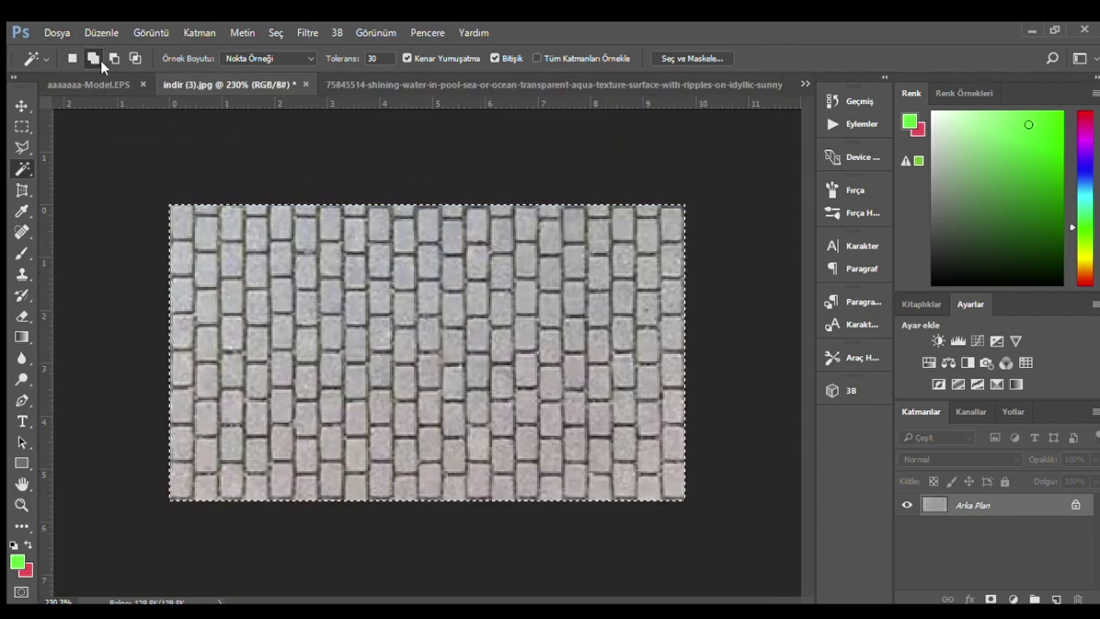
click(85, 85)
key(ctrl+v)
scroll(284, 277, up, 2)
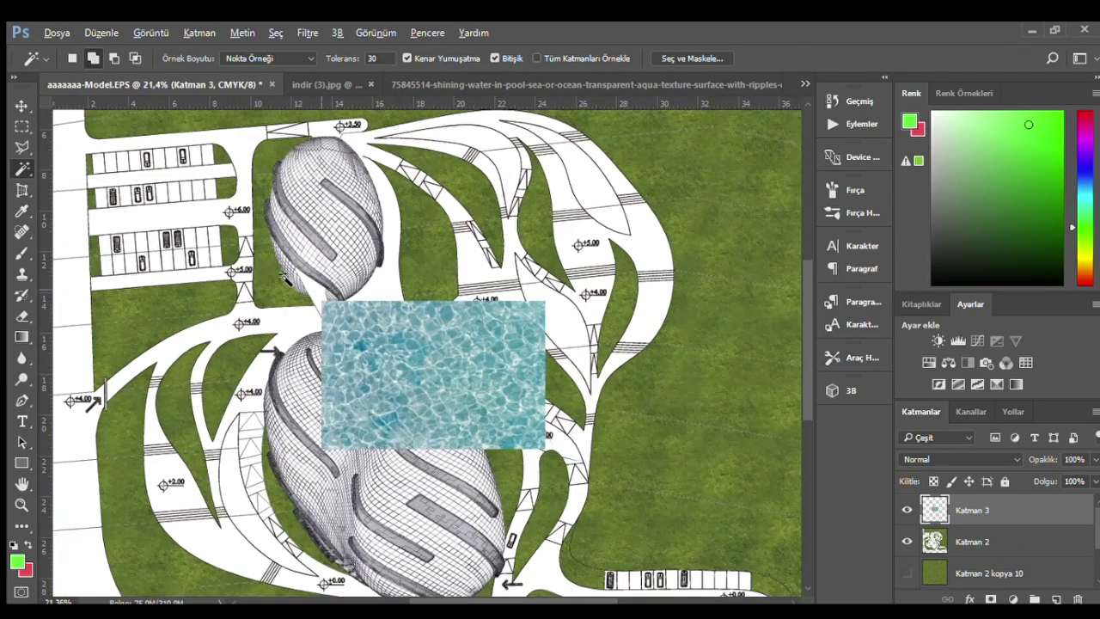
- Shrink the pasted water patch and Alt-drag copies edge to edge into a grid
click(19, 106)
drag(322, 301, 439, 378)
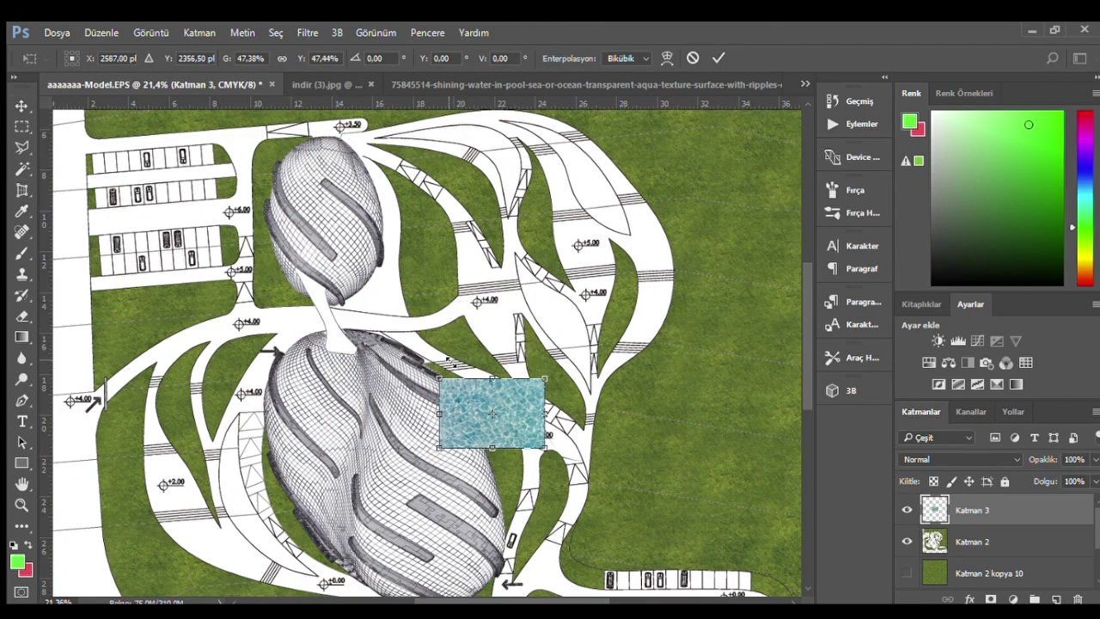
key(Return)
scroll(520, 377, up, 1)
mouse_move(501, 394)
mouse_down()
mouse_move(550, 260)
mouse_move(707, 269)
mouse_move(386, 268)
mouse_move(421, 353)
mouse_move(637, 363)
mouse_up()
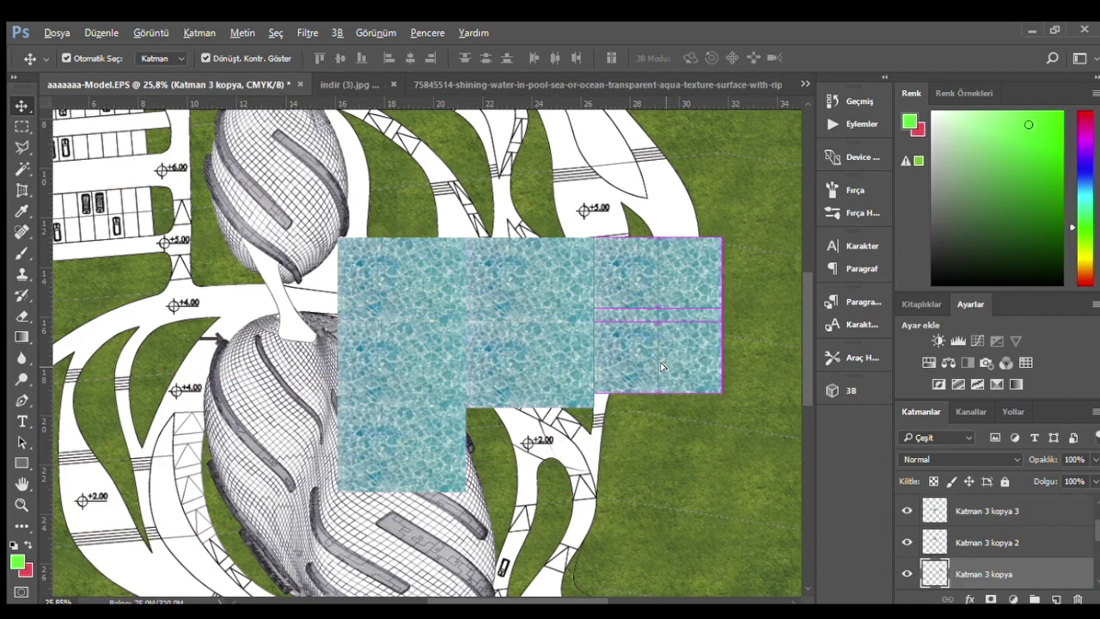
drag(633, 345, 500, 431)
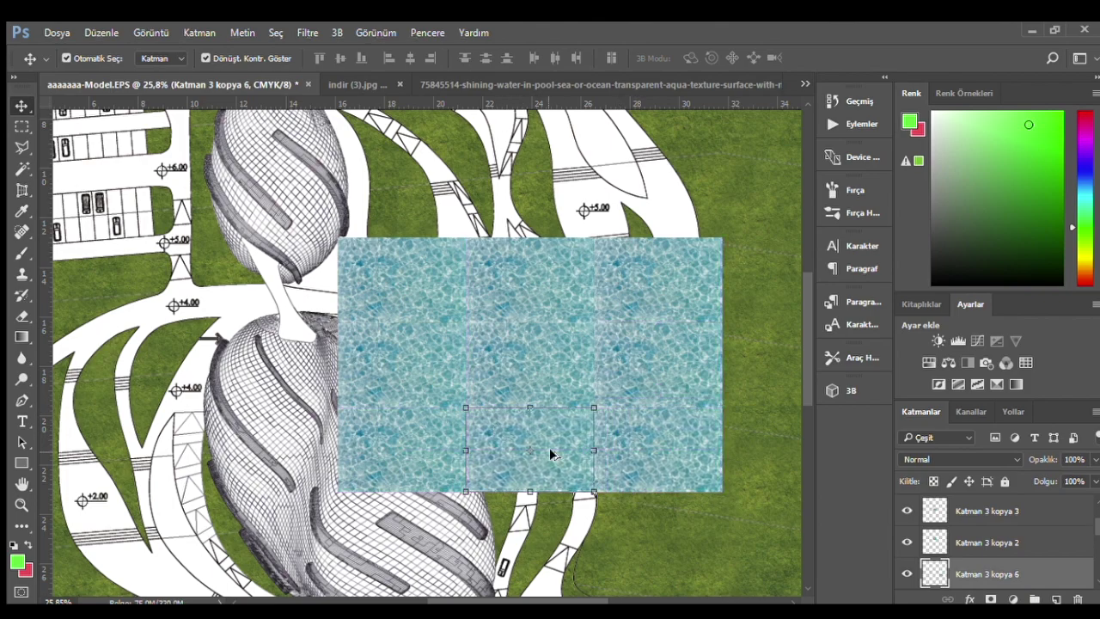
- Select all the water tile layers, down to Katman 3, in the Layers panel
ctrl+click(971, 543)
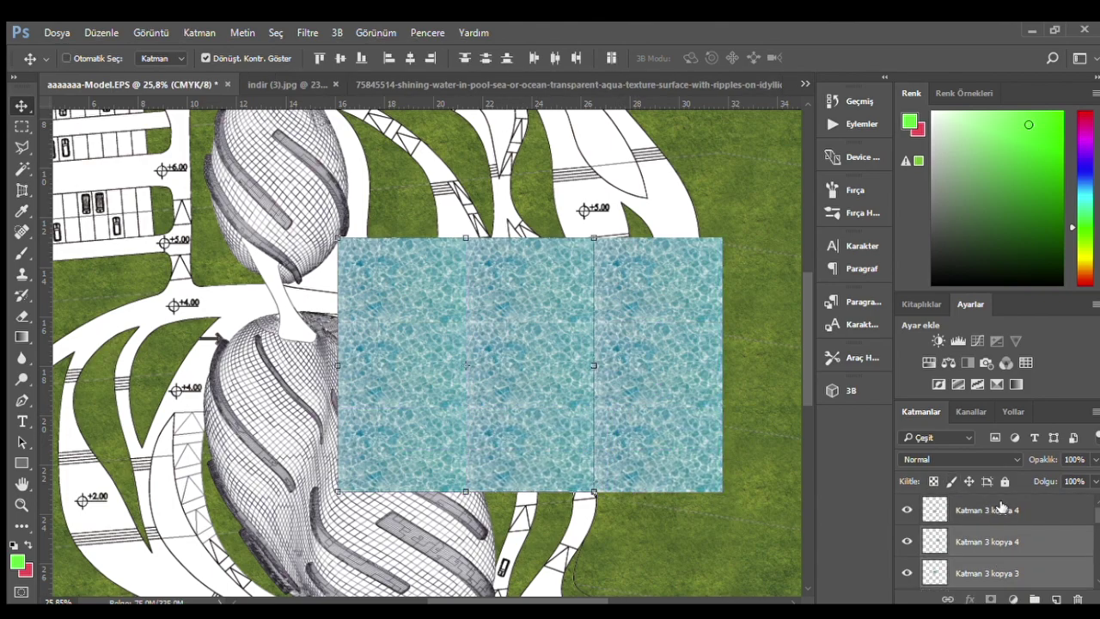
scroll(1006, 541, down, 2)
ctrl+click(1010, 543)
scroll(1010, 543, down, 1)
ctrl+click(1007, 541)
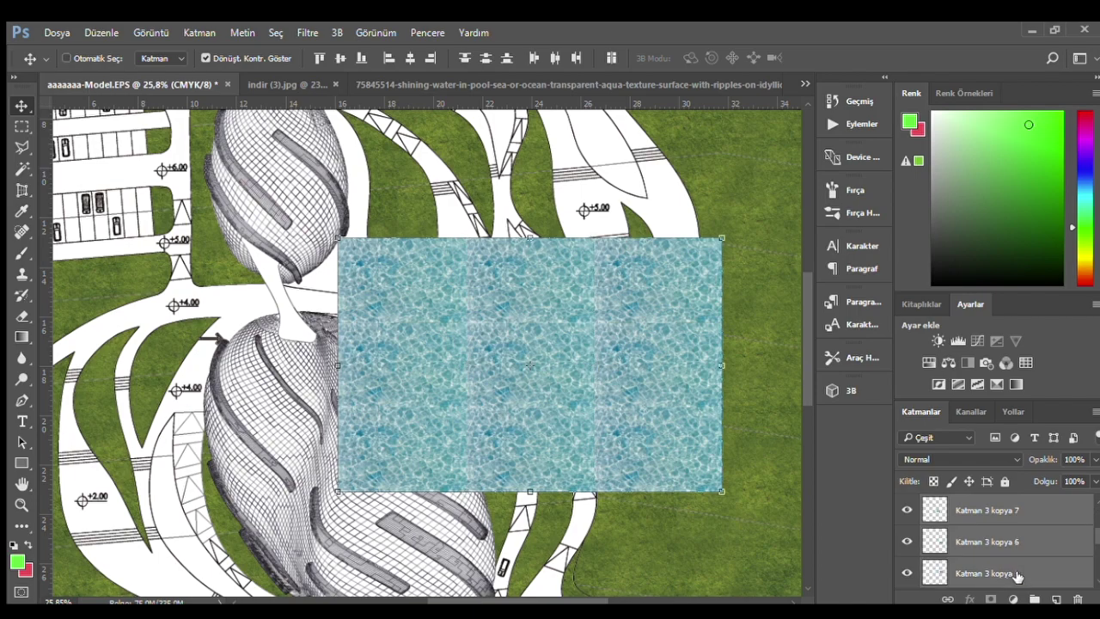
scroll(1003, 540, down, 1)
ctrl+click(999, 574)
- Move the tiled water patch up over the plan and duplicate it below
click(542, 343)
scroll(542, 344, down, 2)
drag(604, 329, 576, 201)
scroll(570, 271, up, 1)
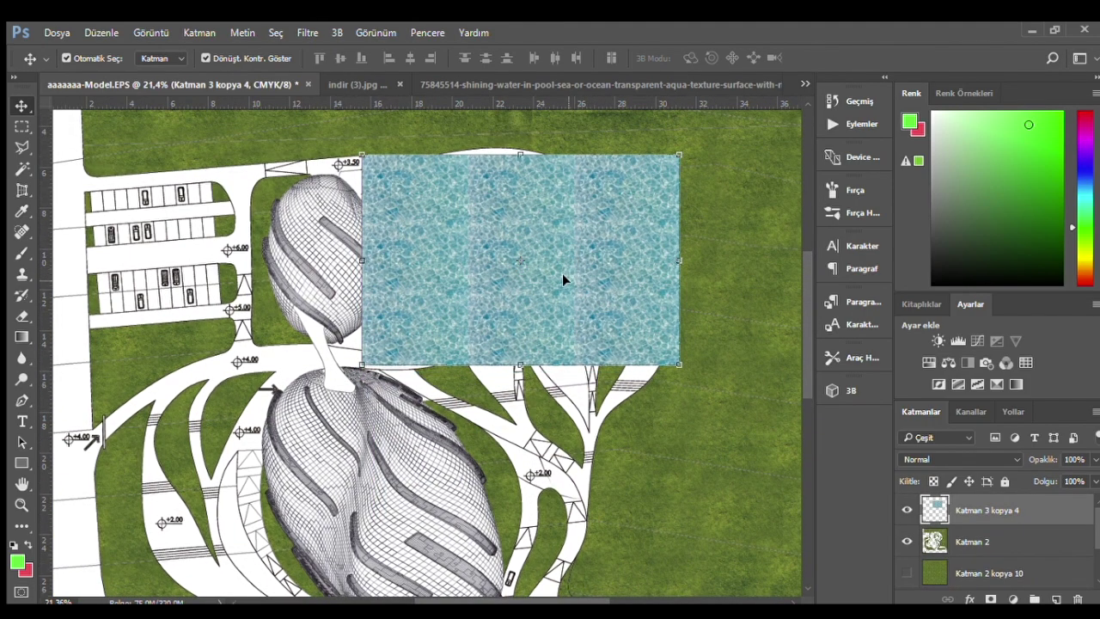
drag(562, 274, 590, 439)
- Merge the two stacked water patches into one layer blended in Multiply
shift+click(990, 539)
key(ctrl+e)
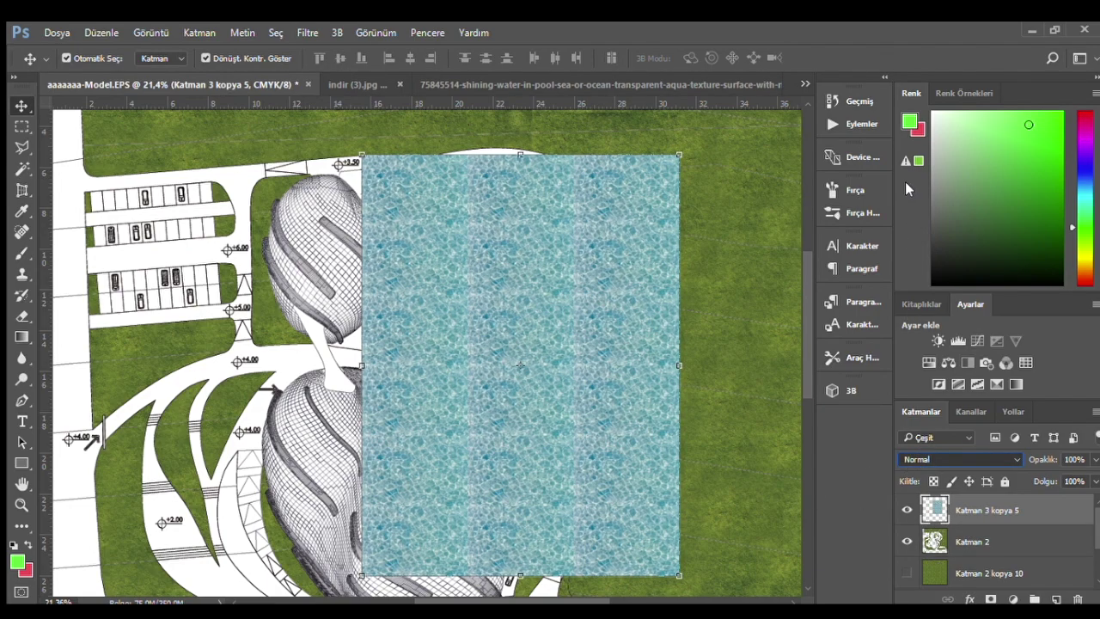
key(shift+alt+m)
scroll(1012, 527, down, 2)
- Select the right building's leaf zones on Katman 1 and copy that water to a new layer
click(988, 574)
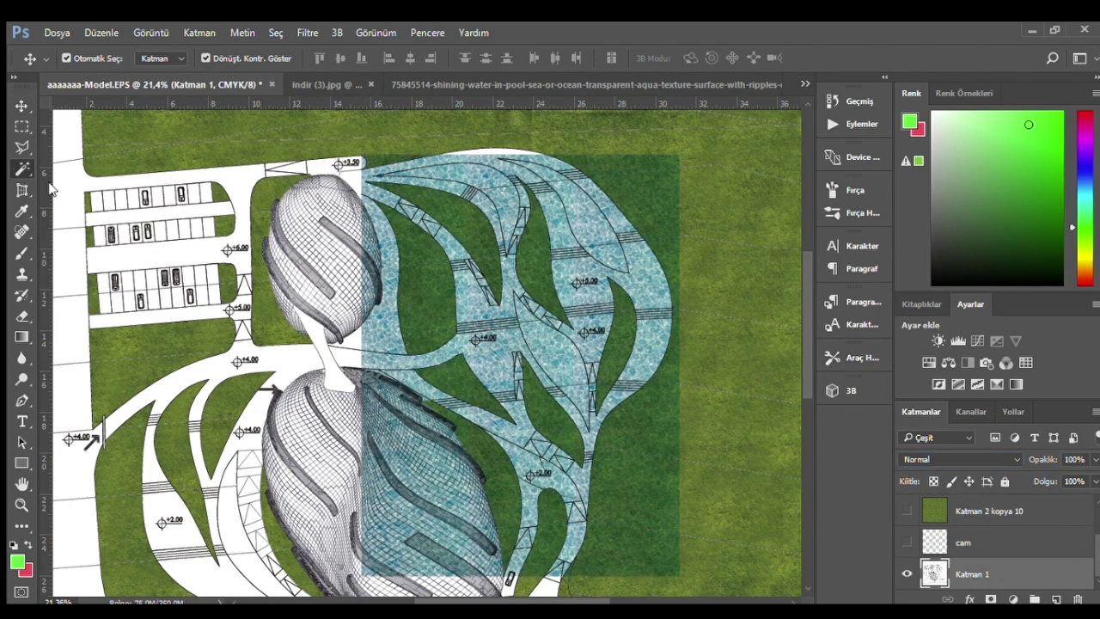
scroll(588, 401, up, 2)
scroll(567, 284, up, 2)
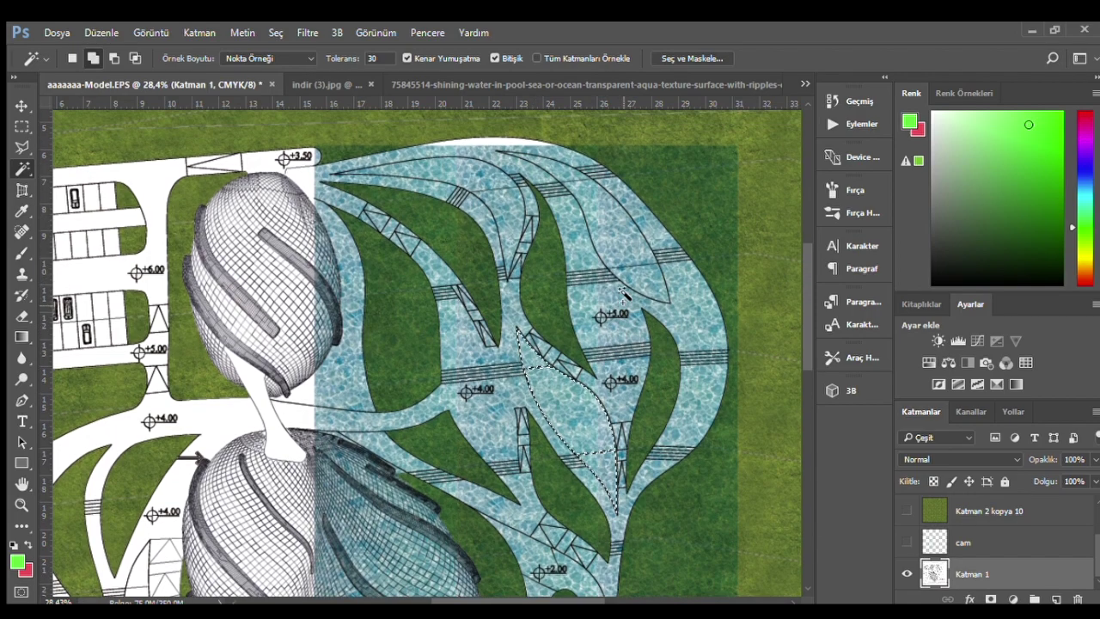
shift+click(606, 245)
shift+click(581, 206)
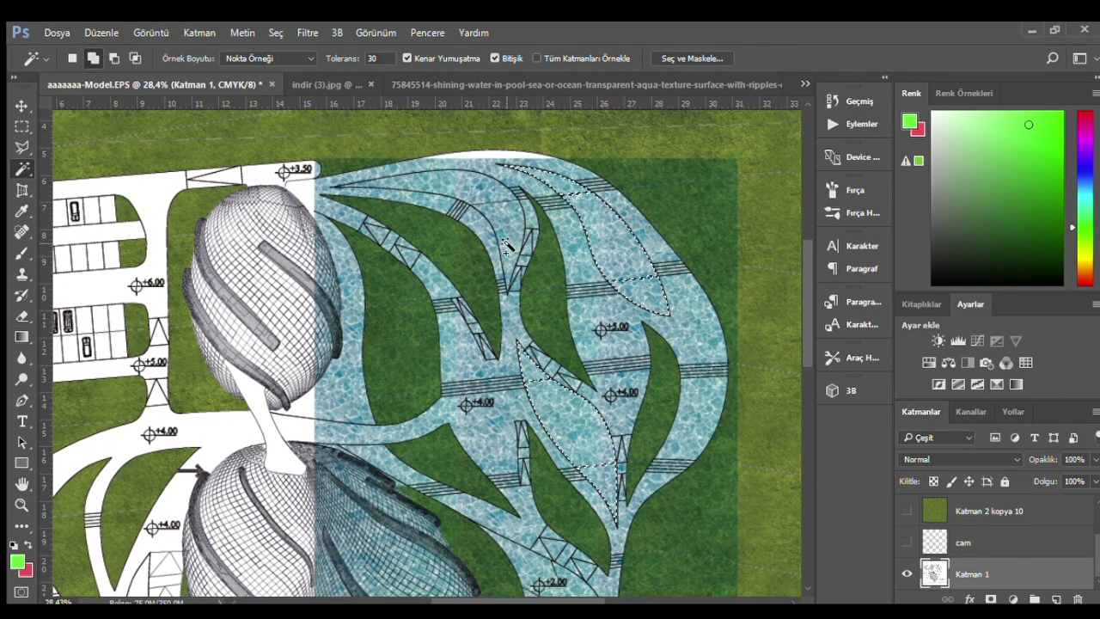
scroll(524, 260, down, 1)
scroll(997, 533, up, 2)
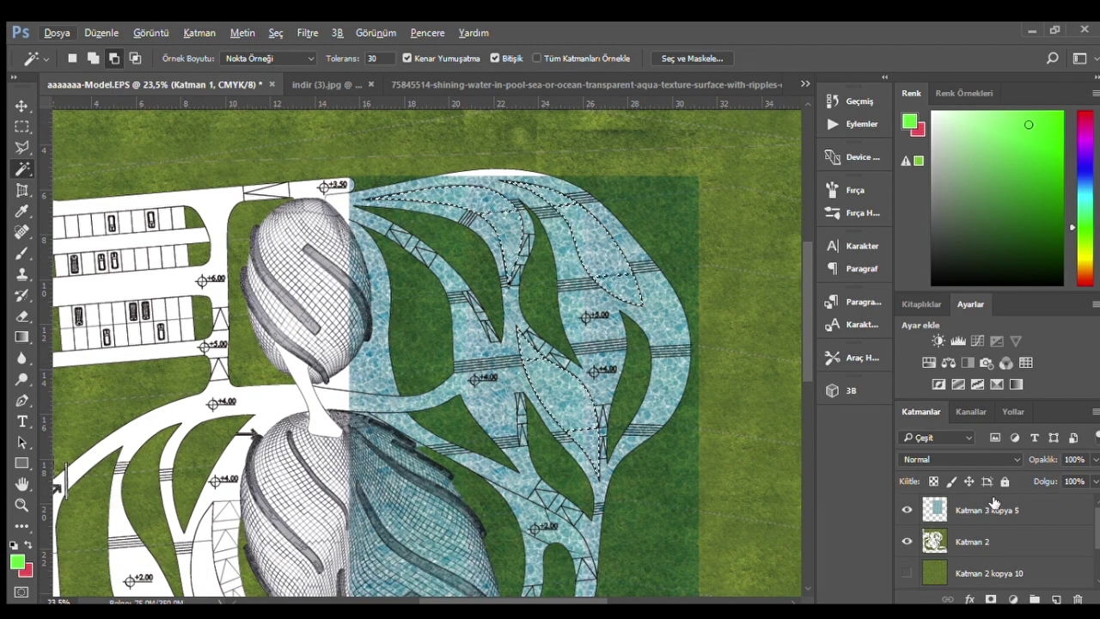
click(996, 511)
key(ctrl+j)
scroll(494, 278, down, 1)
- Move the full water patch over the left half and reselect Katman 1 with the Magic Wand
key(v)
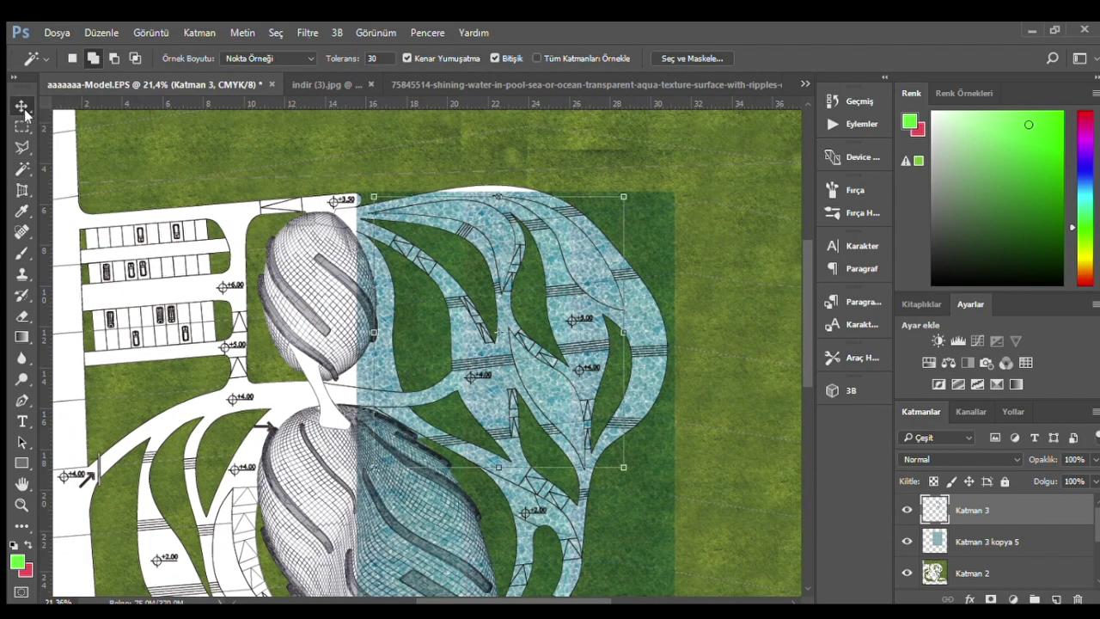
click(988, 541)
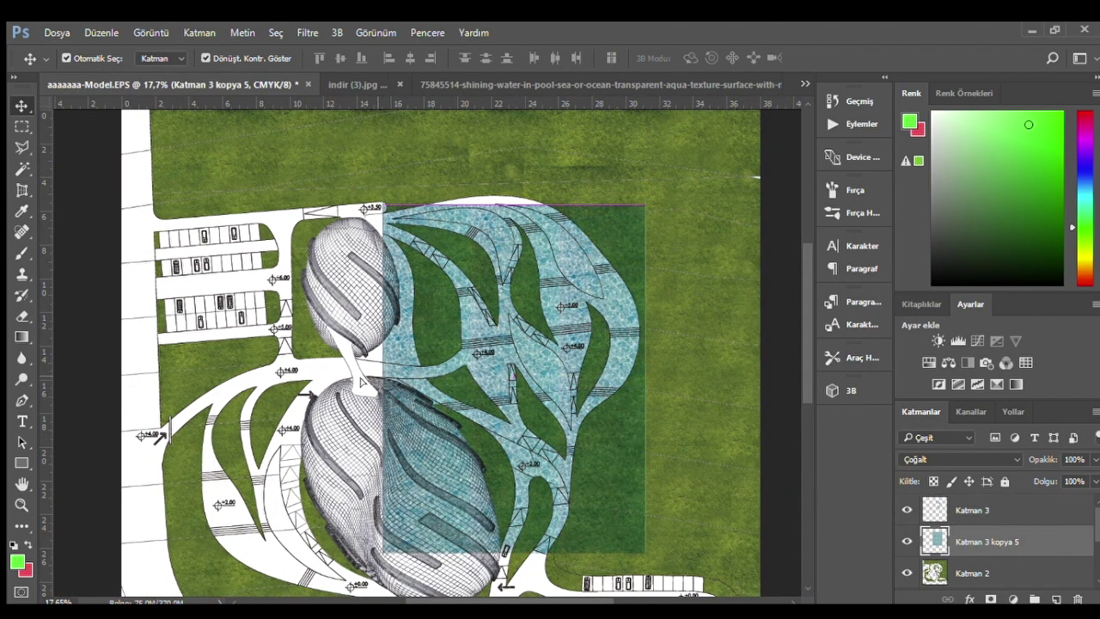
drag(550, 404, 329, 488)
scroll(654, 486, down, 1)
scroll(1016, 566, down, 3)
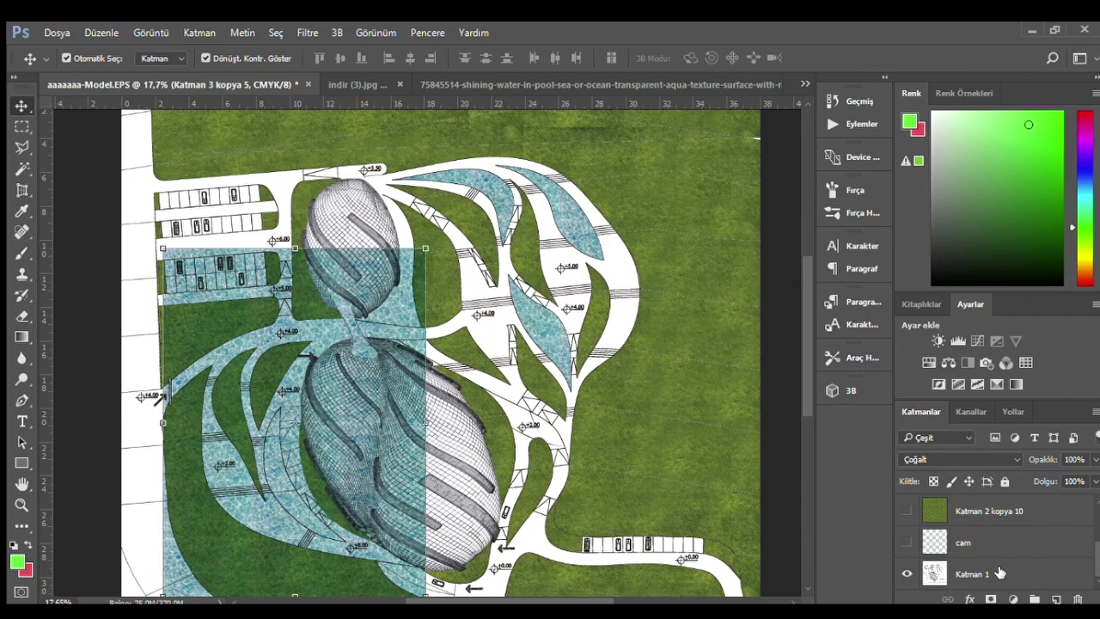
click(997, 573)
click(19, 166)
scroll(284, 496, up, 2)
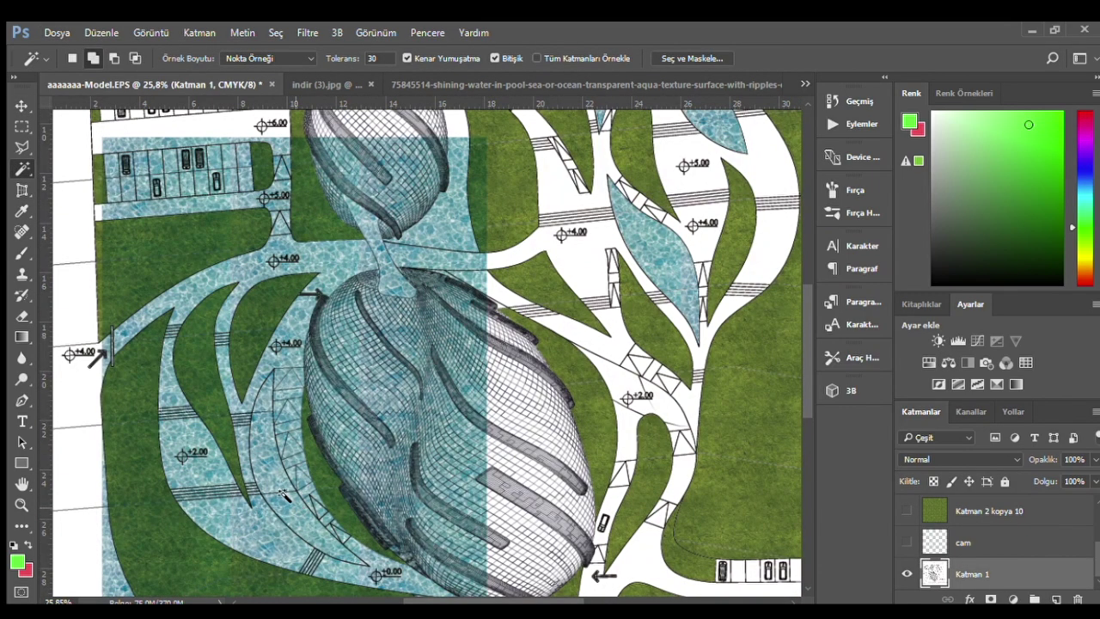
scroll(439, 436, down, 1)
- Check the Katman 4 leaf-water layer and hide the full water patch layer
click(20, 105)
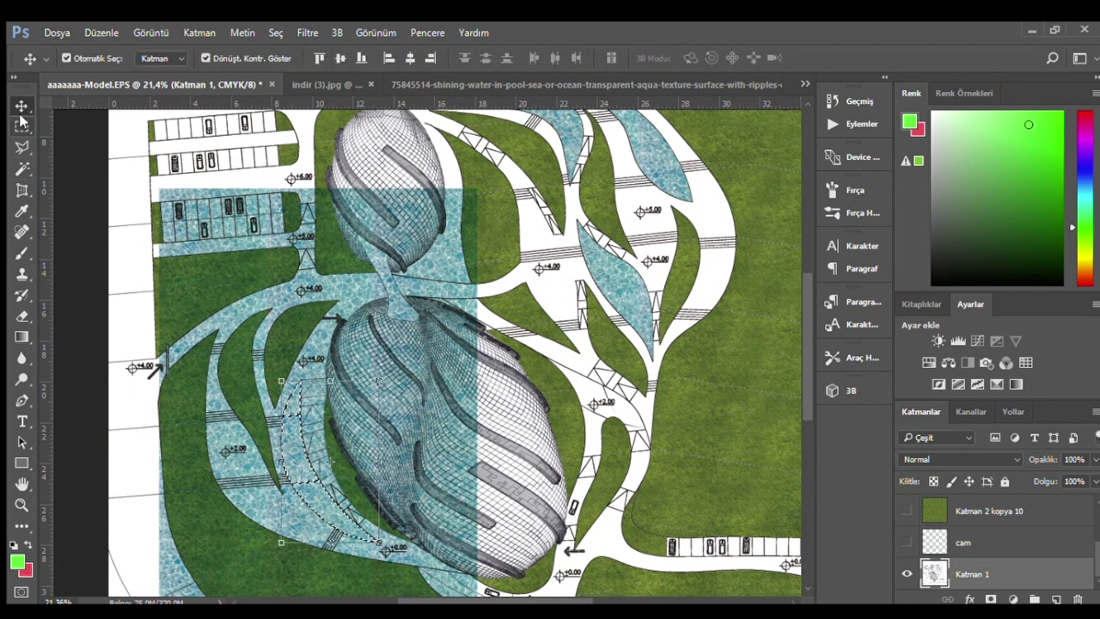
click(425, 232)
click(446, 228)
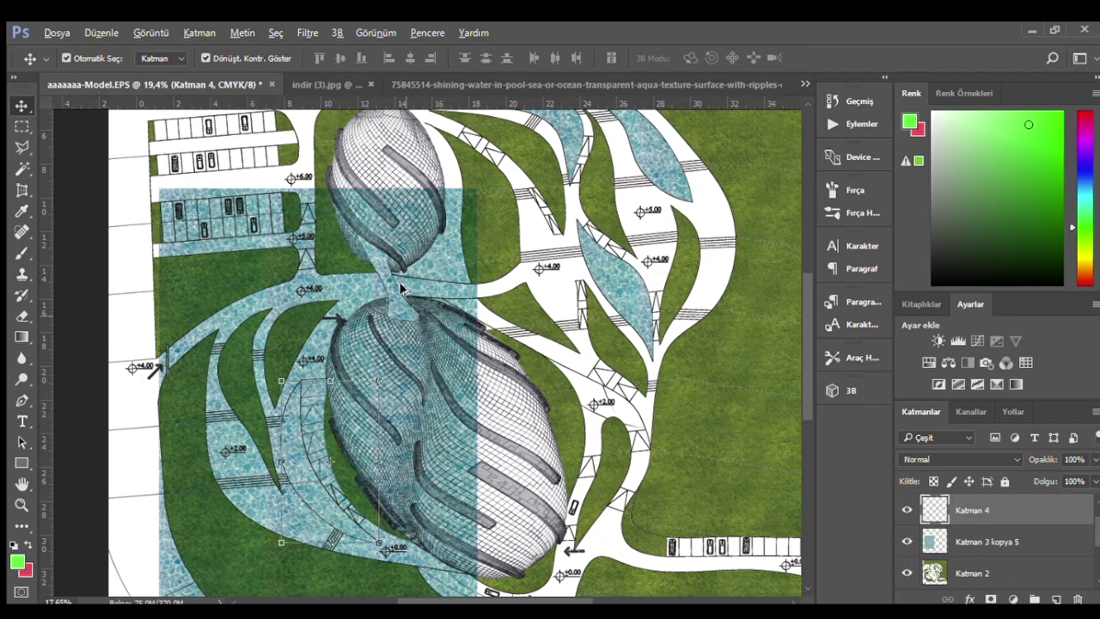
scroll(400, 290, down, 1)
click(375, 247)
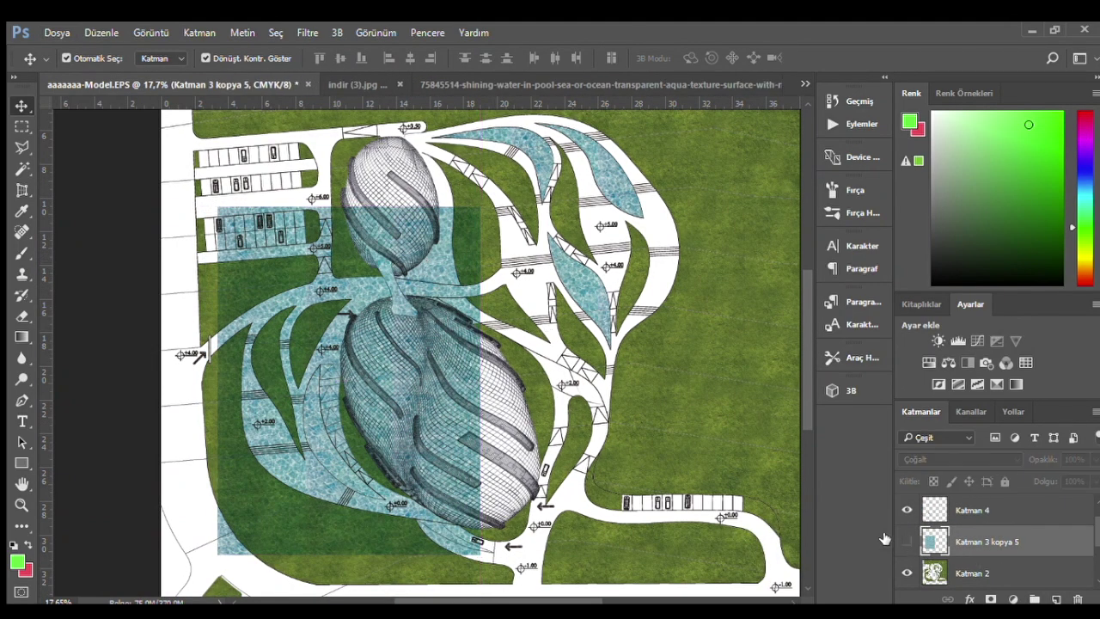
click(906, 541)
scroll(438, 451, down, 1)
scroll(507, 392, down, 1)
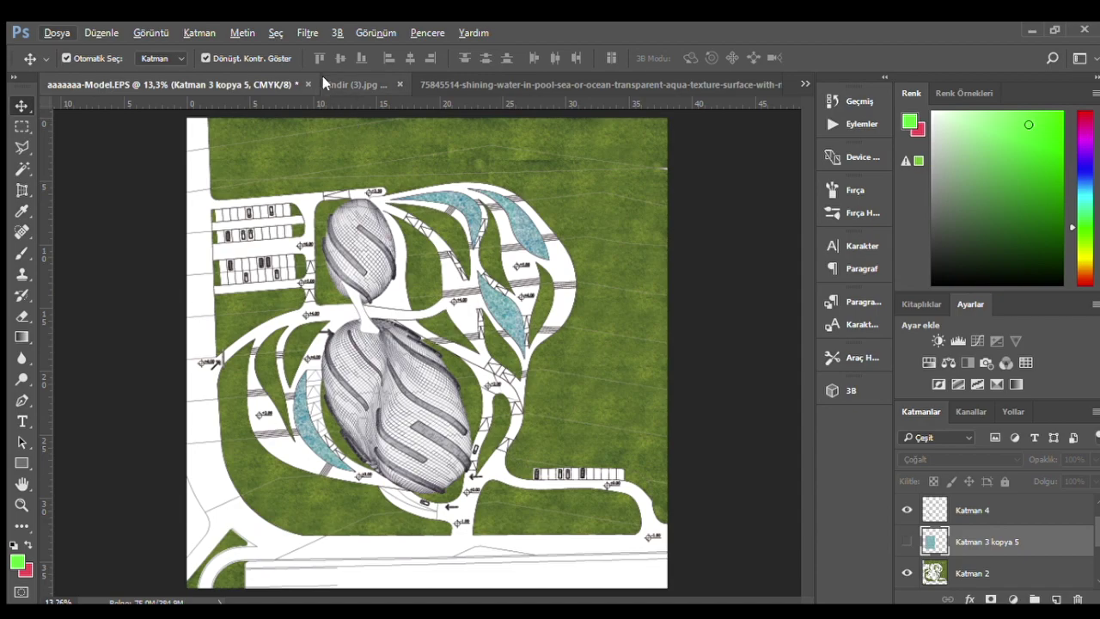
click(324, 81)
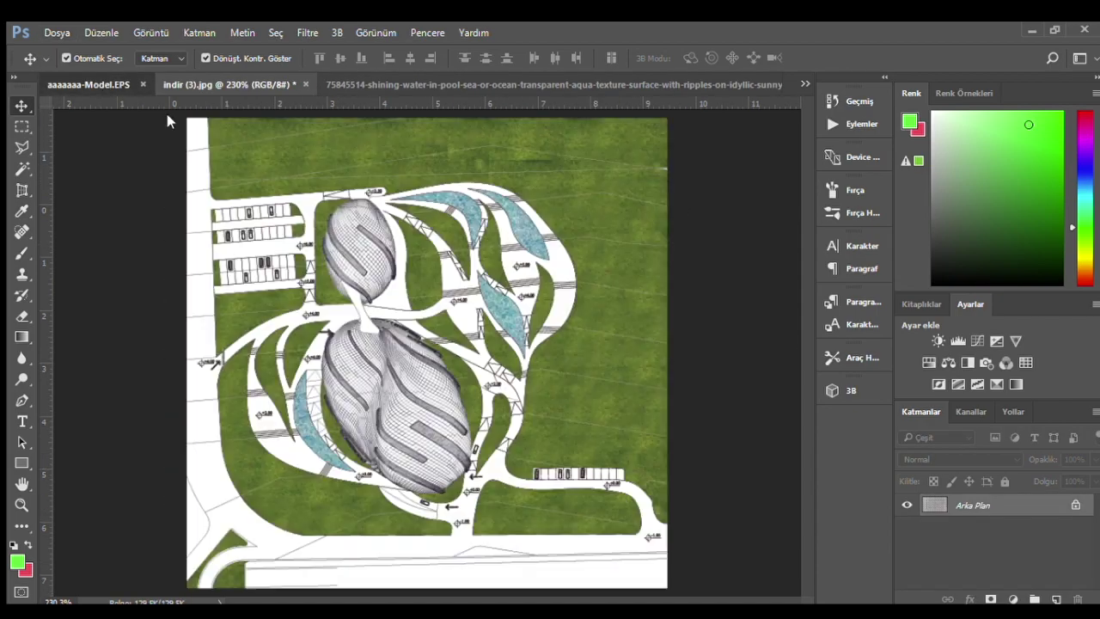
- Drag the cobblestone image into the site plan, rotated exactly 90°
mouse_move(199, 65)
mouse_down()
mouse_move(421, 361)
mouse_move(493, 272)
mouse_move(516, 290)
mouse_up()
scroll(426, 354, up, 3)
scroll(494, 272, up, 2)
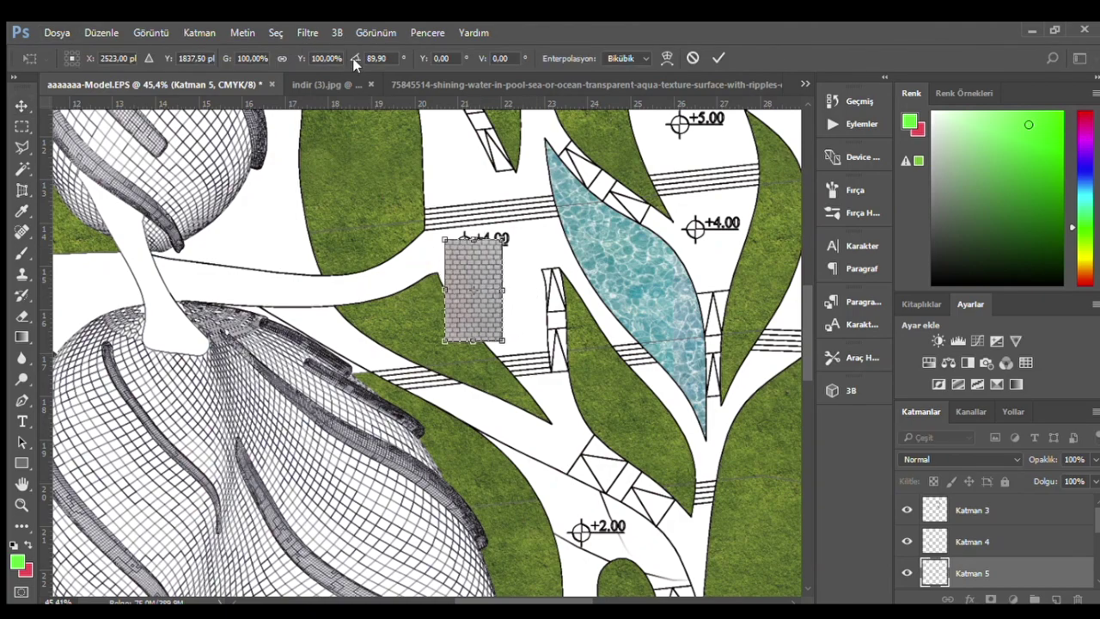
text(90)
key(Return)
click(716, 57)
- Duplicate the cobblestone patch to the right and move its layers to the stack top
drag(468, 267, 582, 267)
shift+click(1005, 554)
scroll(1012, 563, down, 1)
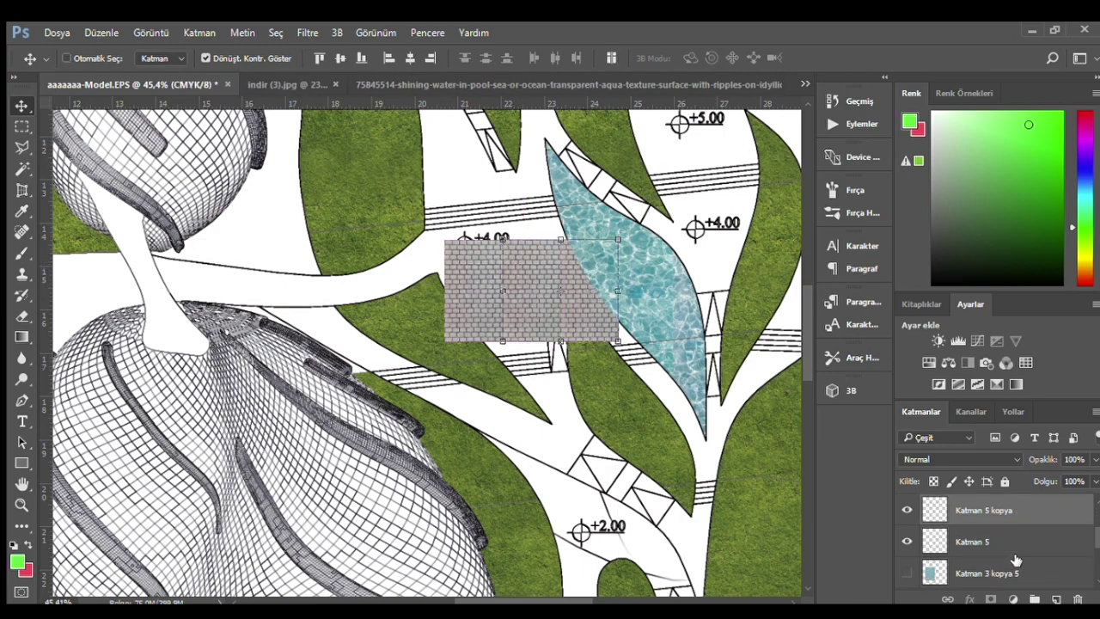
ctrl+click(1011, 543)
scroll(1007, 515, up, 2)
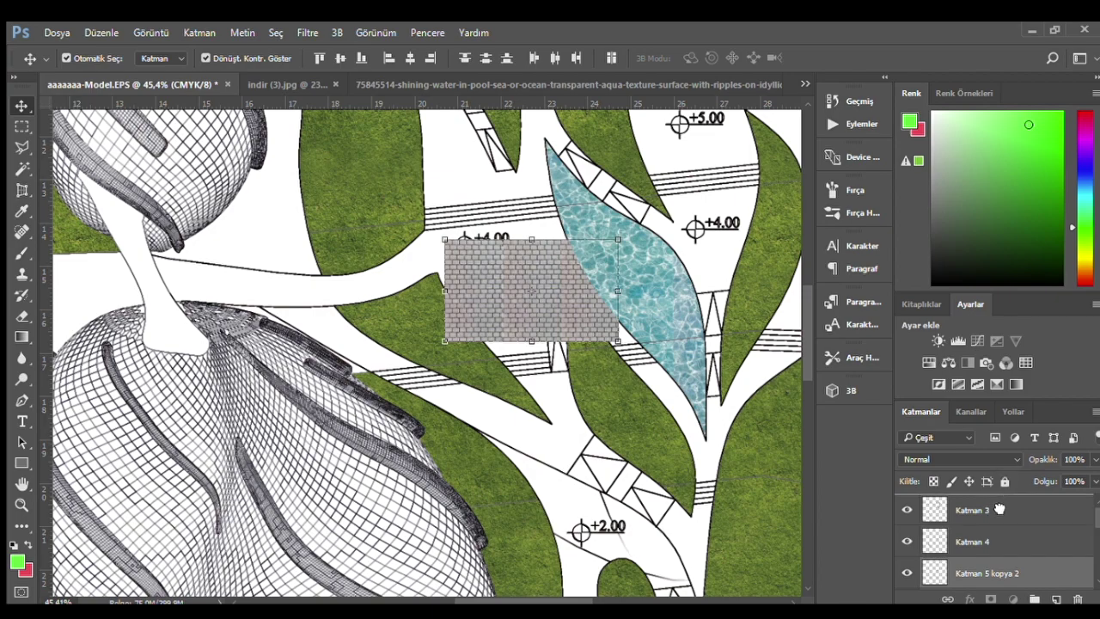
drag(991, 498, 988, 495)
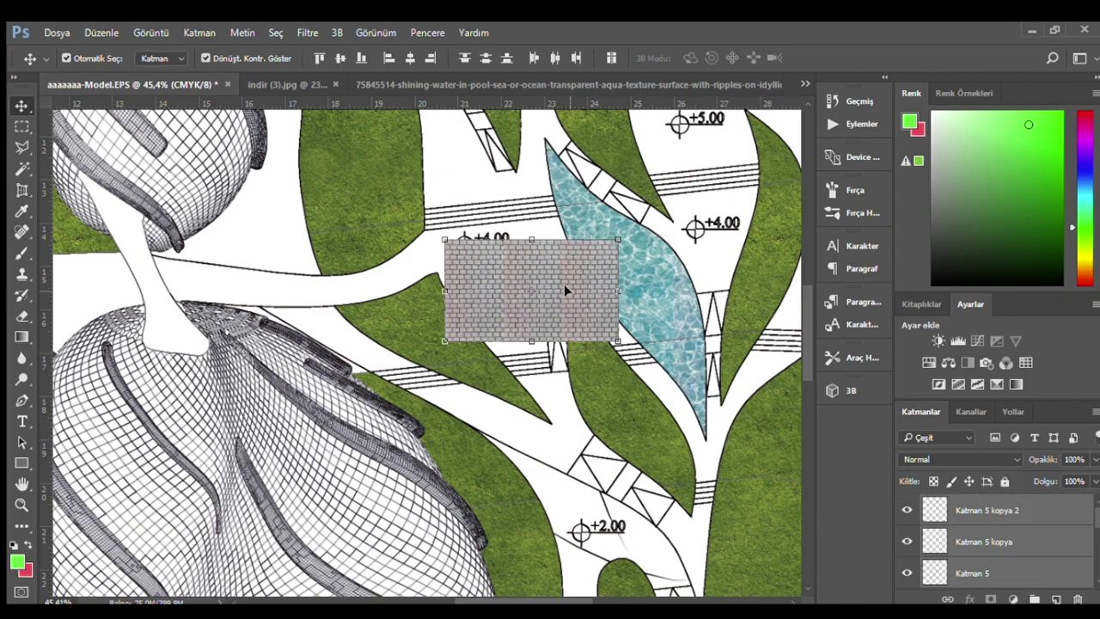
- Reposition cobblestone copies to fill the upper-left area of the plan
mouse_move(568, 274)
mouse_down()
mouse_move(393, 274)
mouse_move(404, 278)
mouse_move(407, 166)
mouse_up()
mouse_move(350, 187)
mouse_down()
mouse_move(427, 189)
mouse_move(332, 188)
mouse_up()
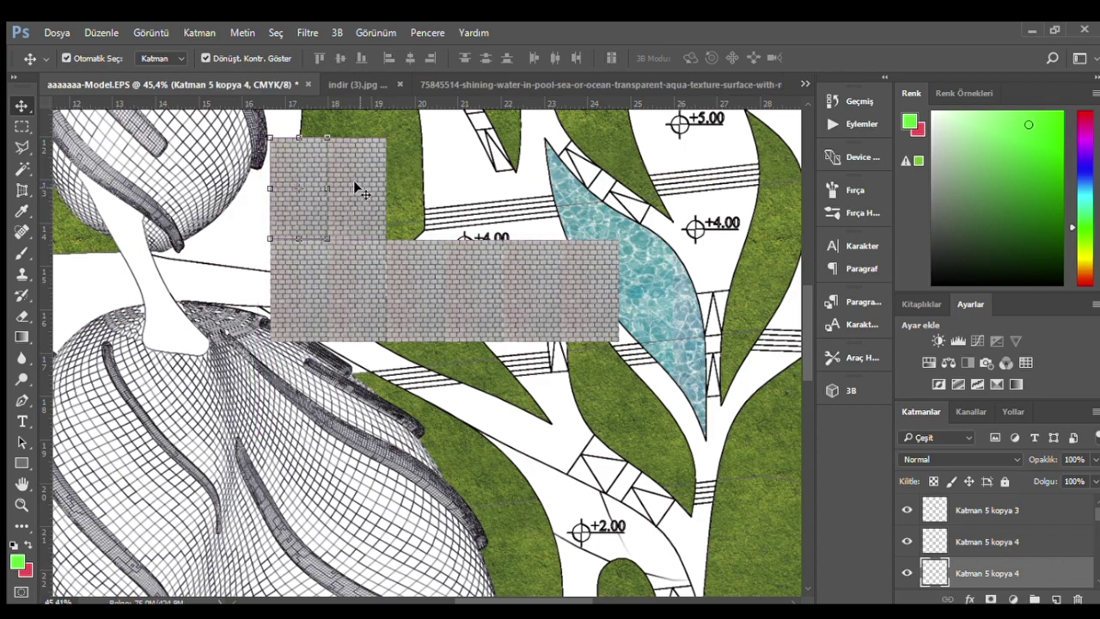
click(569, 298)
mouse_move(591, 267)
mouse_down()
mouse_move(538, 172)
mouse_move(421, 163)
mouse_up()
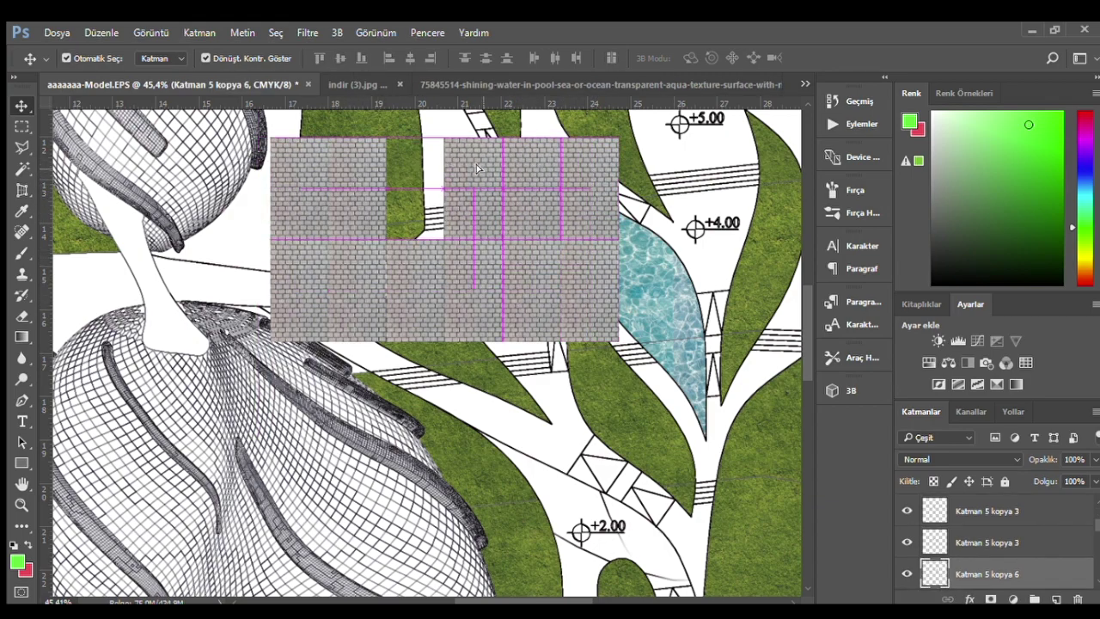
- Select all the cobblestone copies and original patches together in the Layers panel
shift+click(945, 529)
scroll(1016, 513, up, 2)
click(1026, 547)
shift+click(1045, 529)
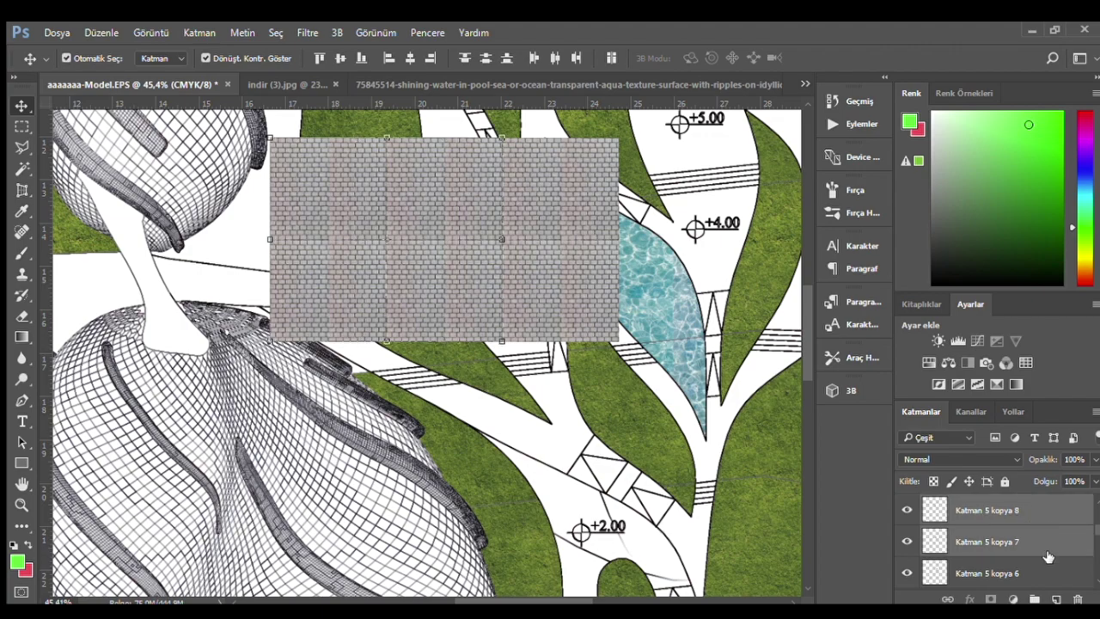
shift+click(1028, 572)
scroll(1029, 550, down, 2)
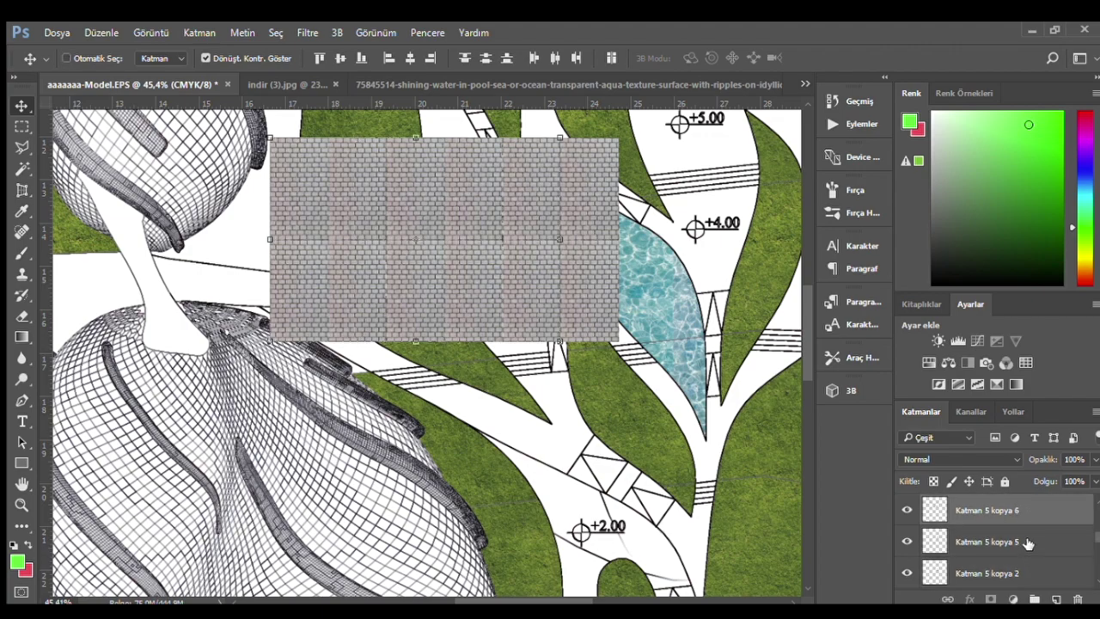
ctrl+click(1028, 542)
ctrl+click(1025, 572)
scroll(1025, 565, down, 2)
ctrl+click(1019, 545)
ctrl+click(1020, 573)
scroll(1010, 552, down, 1)
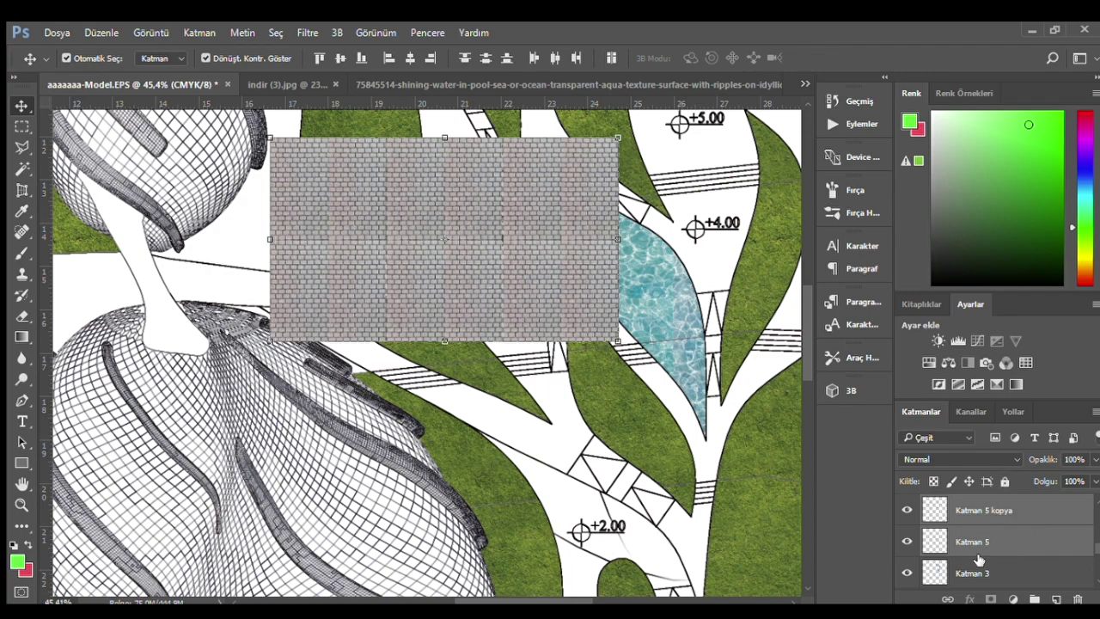
scroll(977, 560, down, 1)
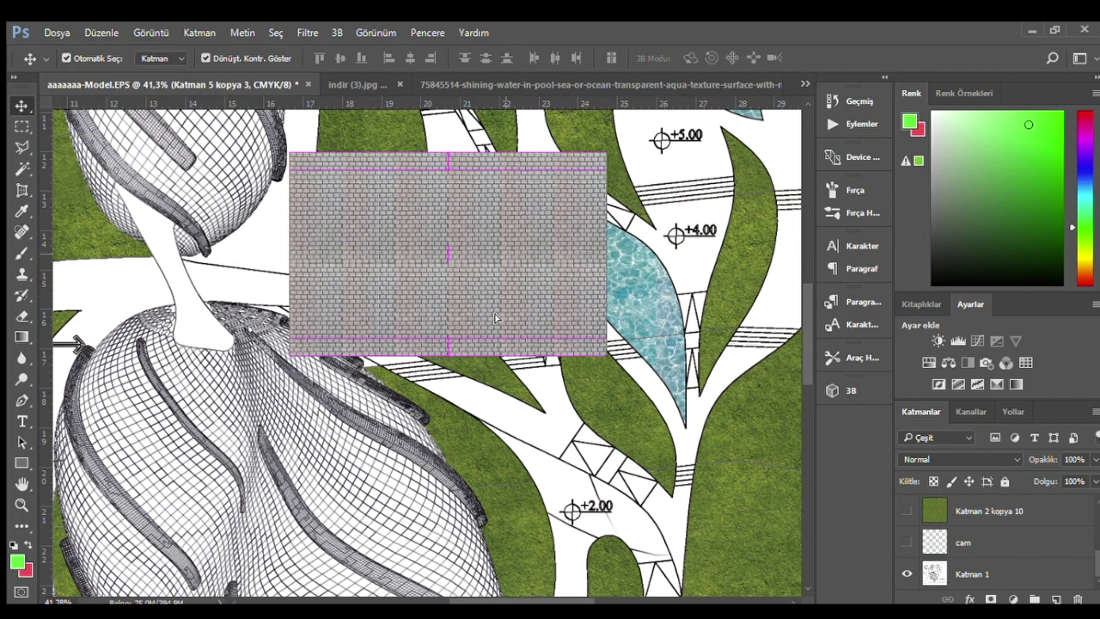
- Duplicate the brick piece, place the copy level to its left, and select the brick layers
key(ctrl+j)
scroll(547, 408, down, 1)
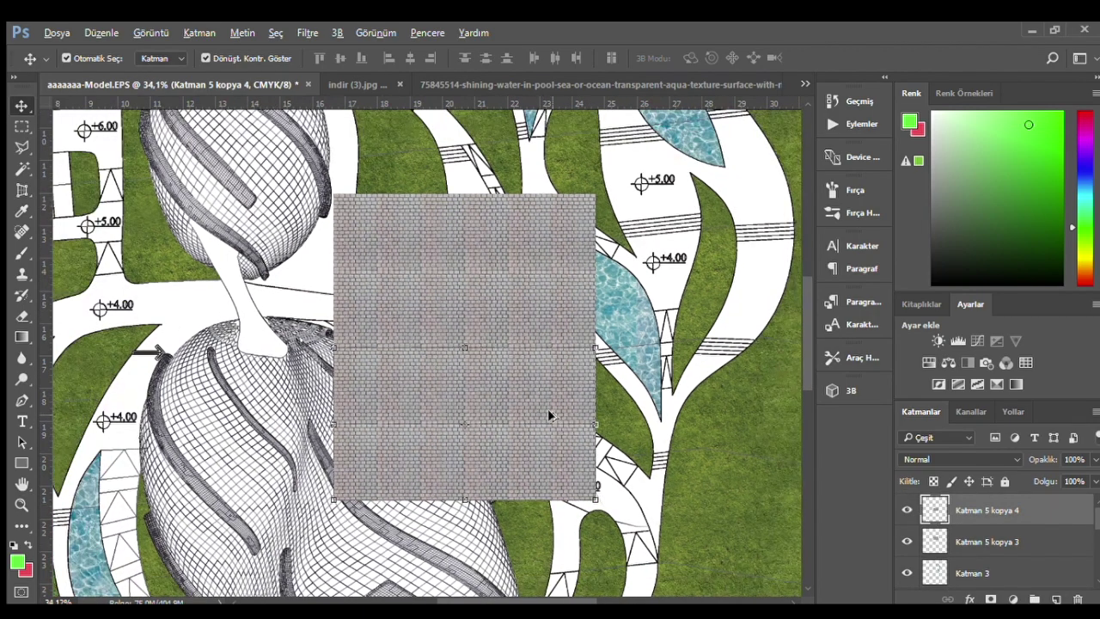
drag(513, 395, 252, 394)
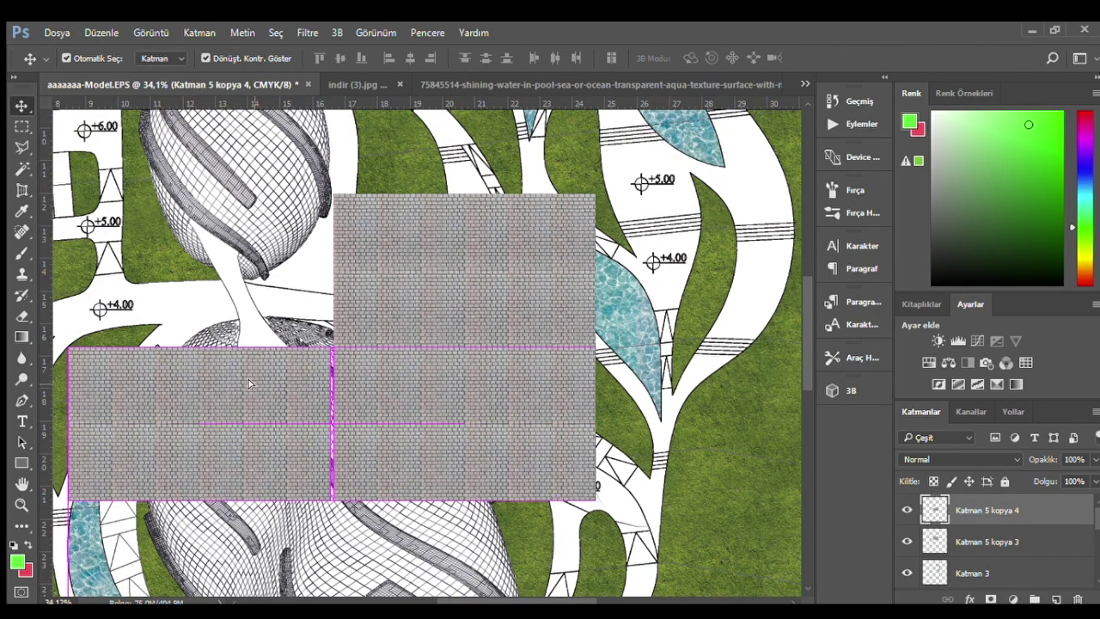
mouse_move(288, 354)
mouse_down()
mouse_move(275, 247)
mouse_move(292, 260)
mouse_up()
key(ctrl+j)
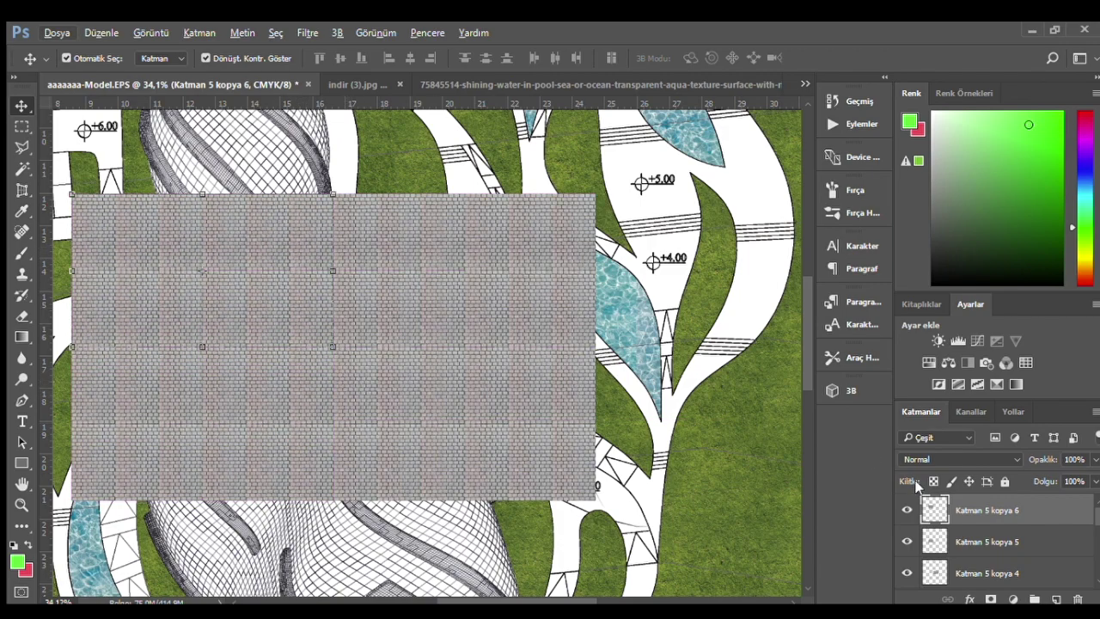
ctrl+click(1017, 542)
scroll(1016, 541, down, 1)
ctrl+click(1016, 542)
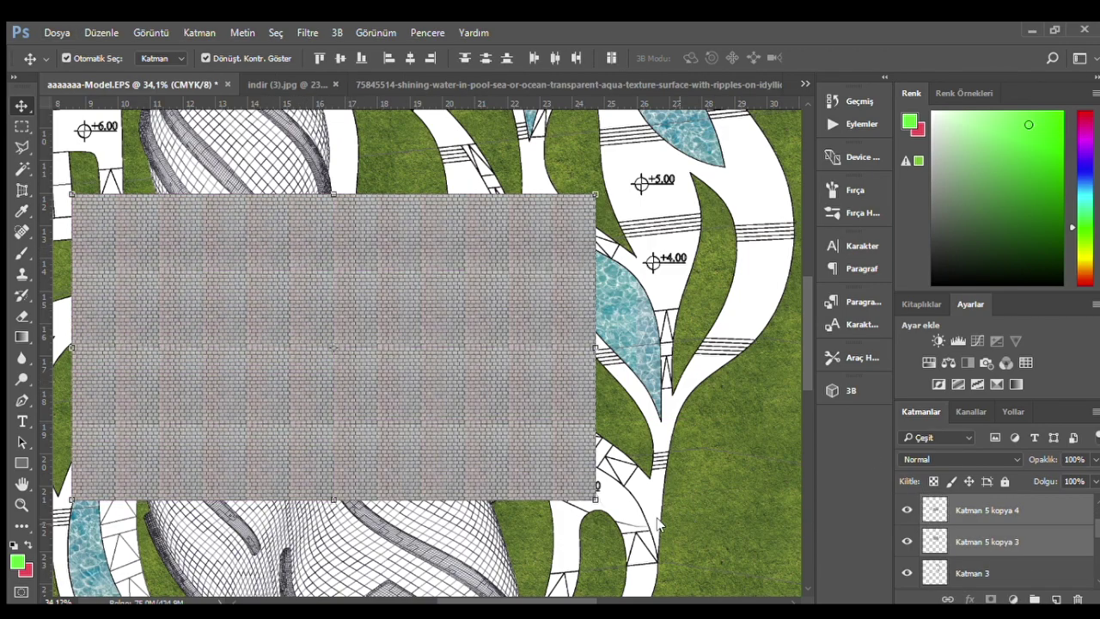
scroll(428, 321, down, 1)
scroll(436, 288, down, 1)
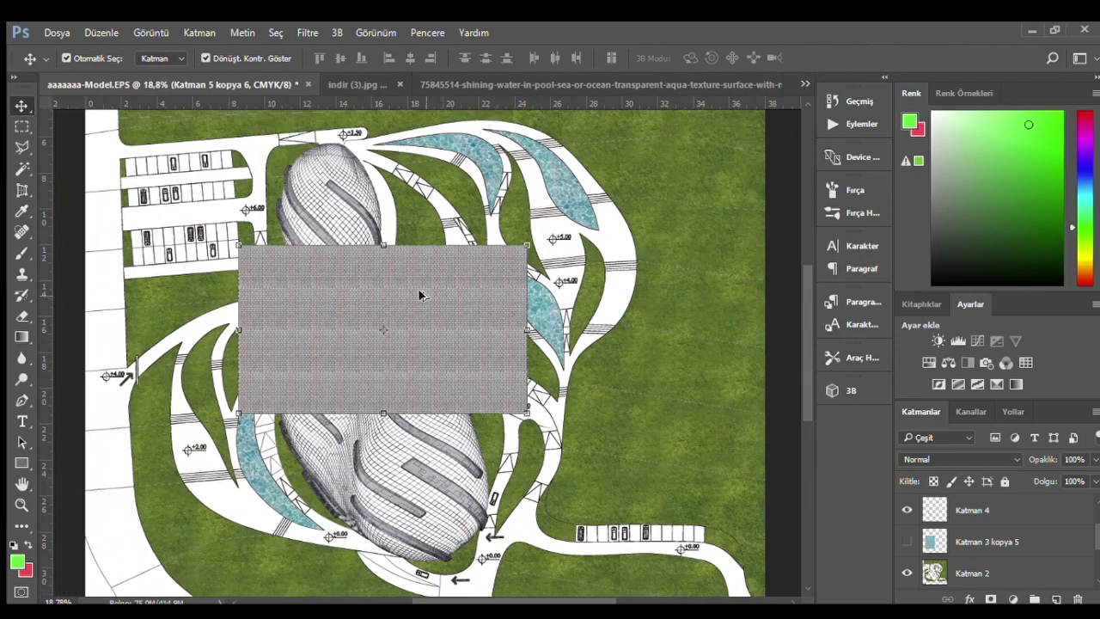
- Move the brick sheet over the upper building and tile copies below, lower-right and lower-left
mouse_move(426, 215)
mouse_down()
mouse_move(452, 162)
mouse_move(603, 163)
mouse_move(334, 171)
mouse_up()
scroll(549, 181, up, 1)
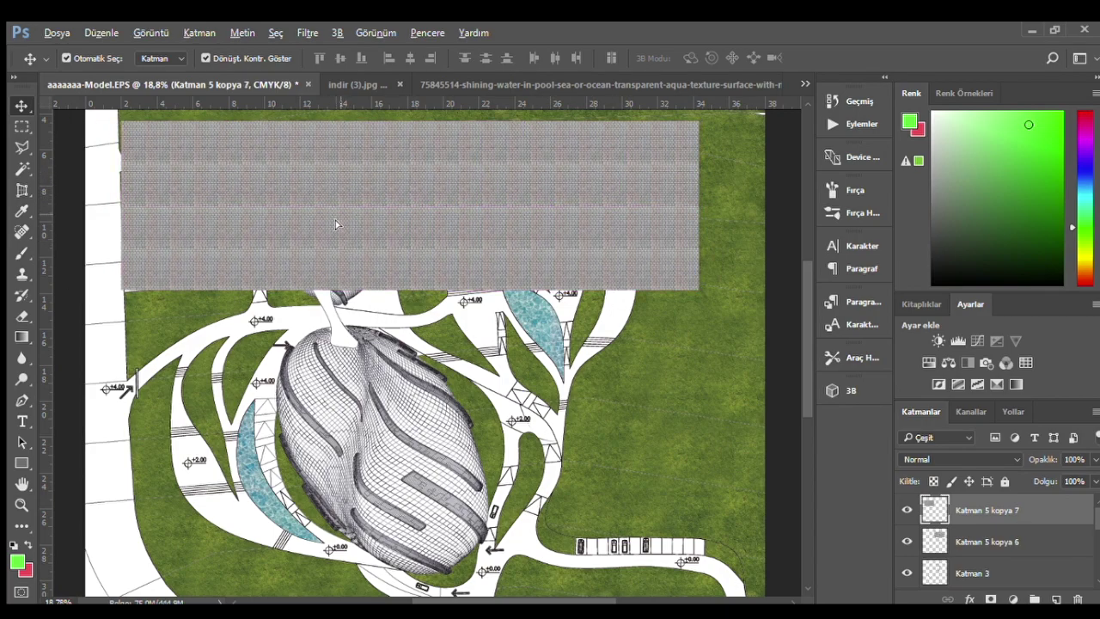
drag(335, 224, 340, 321)
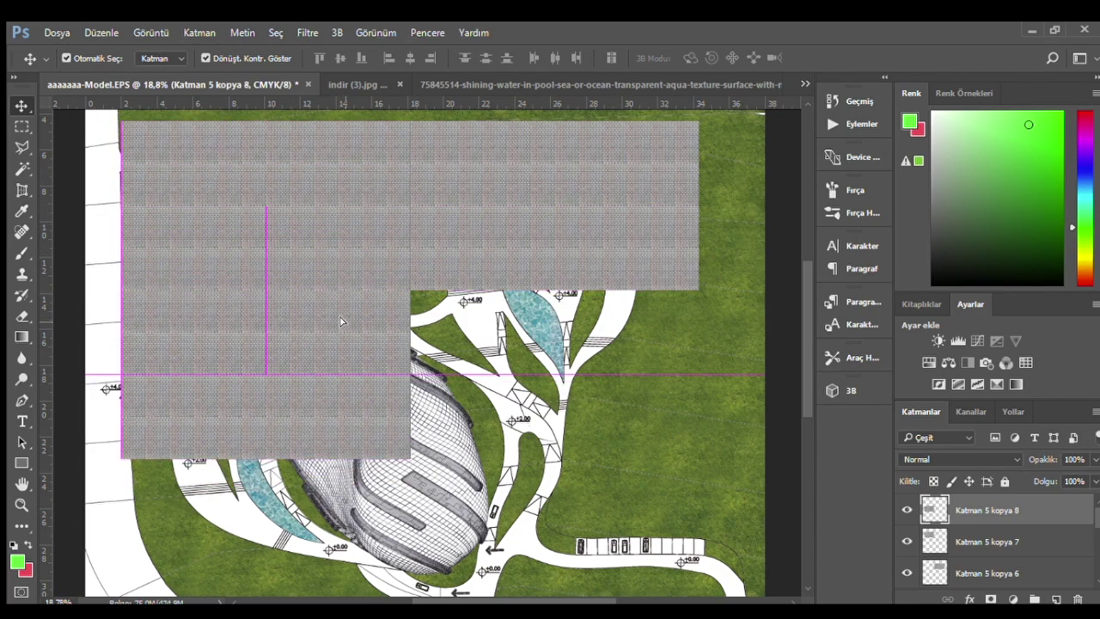
mouse_move(332, 315)
mouse_down()
mouse_move(561, 349)
mouse_move(558, 518)
mouse_up()
drag(504, 484, 207, 502)
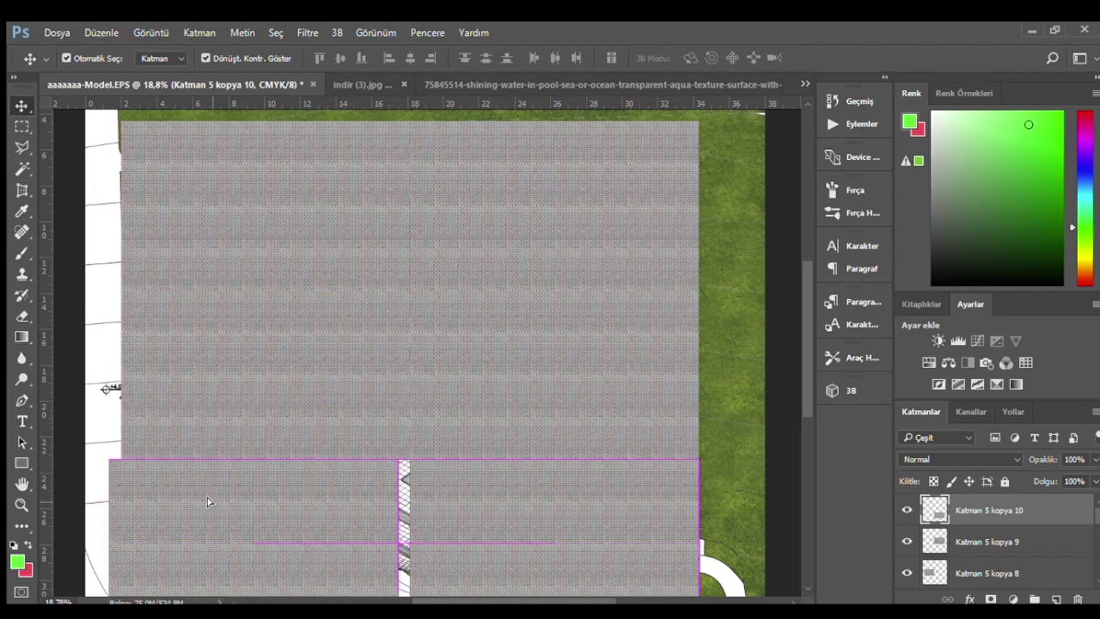
- Select all brick copies down to Katman 5 kopya 6 and merge them into one layer
shift+click(1006, 543)
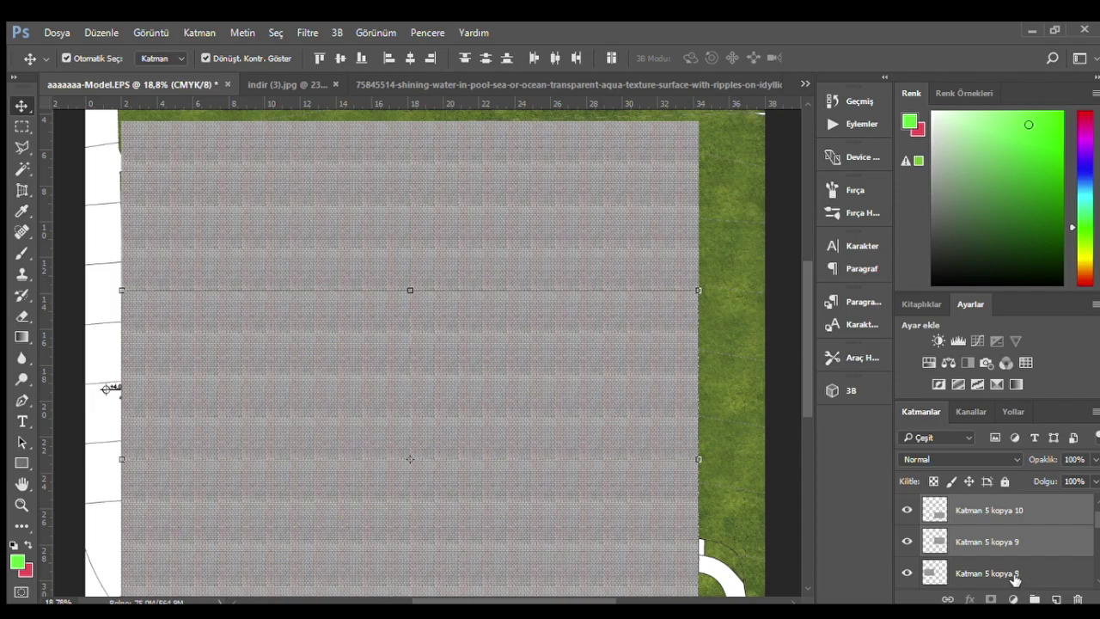
scroll(1000, 558, down, 1)
key(alt+bracketleft)
click(1010, 574)
scroll(1010, 574, down, 2)
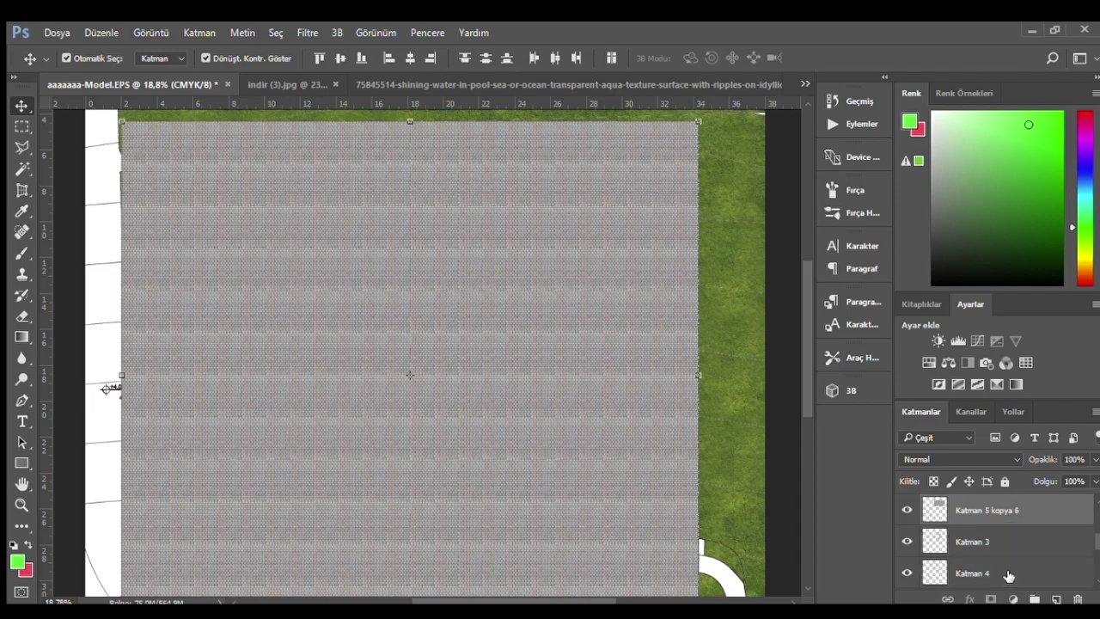
click(769, 563)
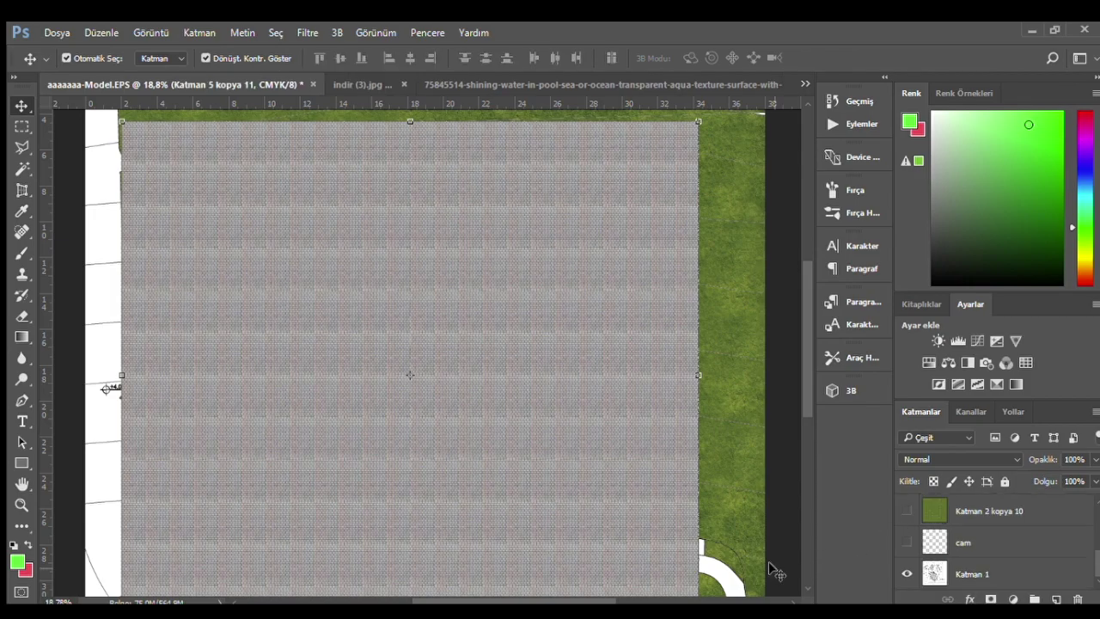
scroll(510, 448, up, 2)
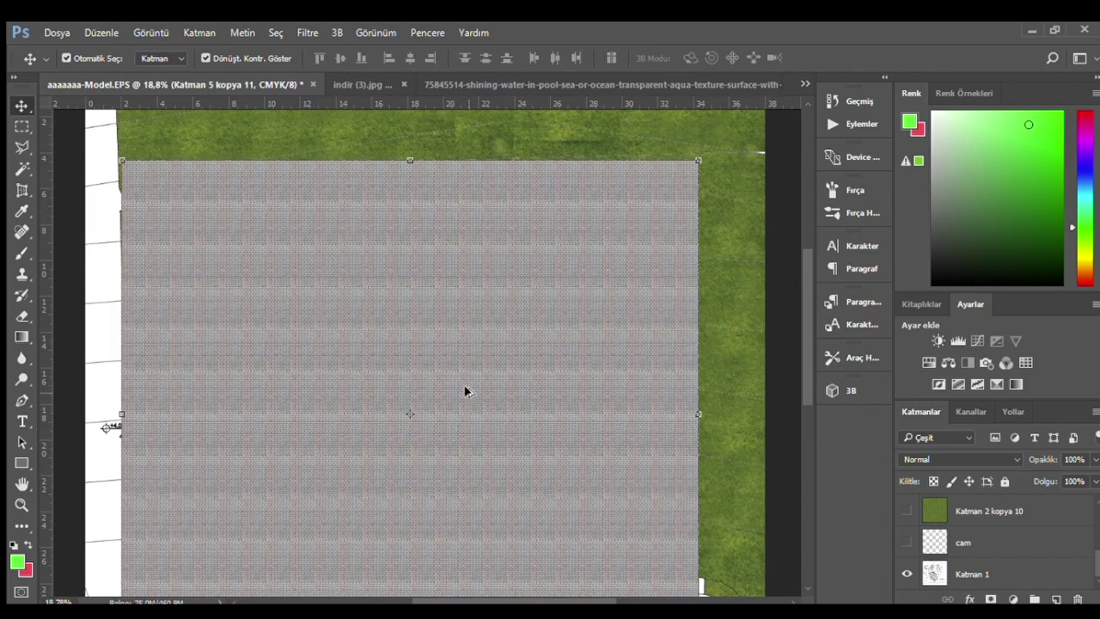
alt+scroll(467, 387, down, 1)
alt+scroll(563, 314, down, 1)
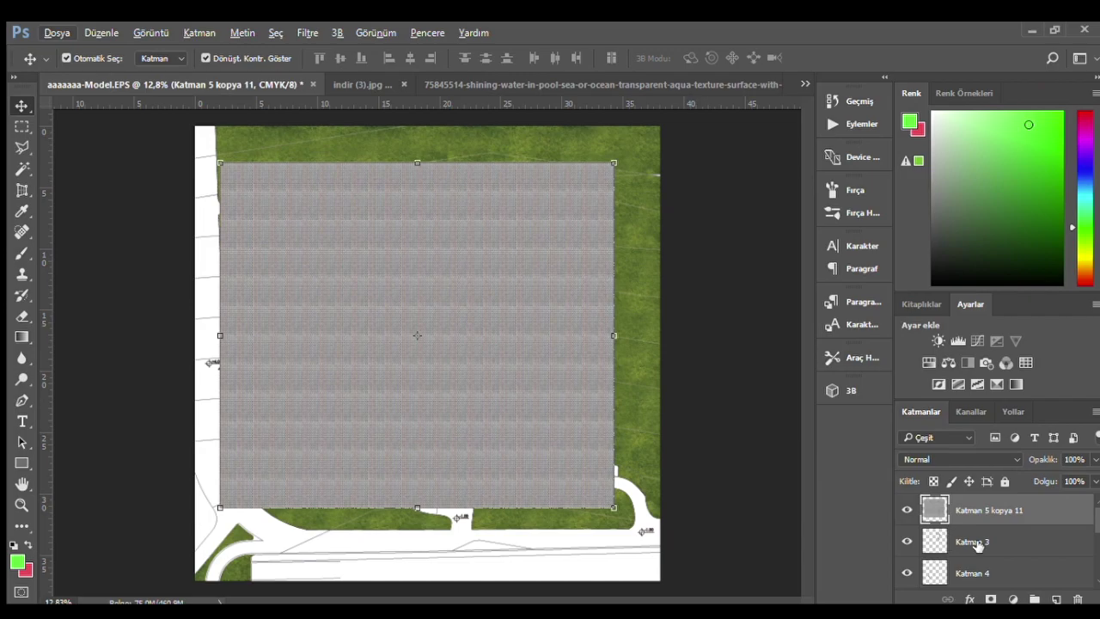
click(971, 573)
- Activate the brick texture layer, then make the line-drawing layer Katman 1 active
click(514, 411)
scroll(935, 462, down, 3)
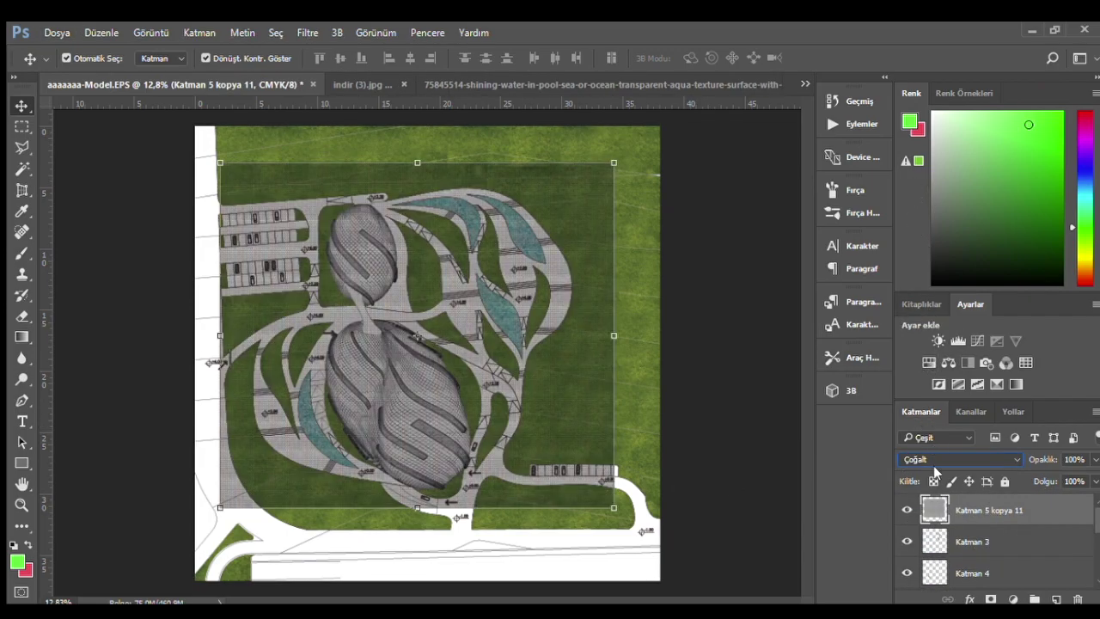
scroll(988, 568, down, 2)
click(992, 574)
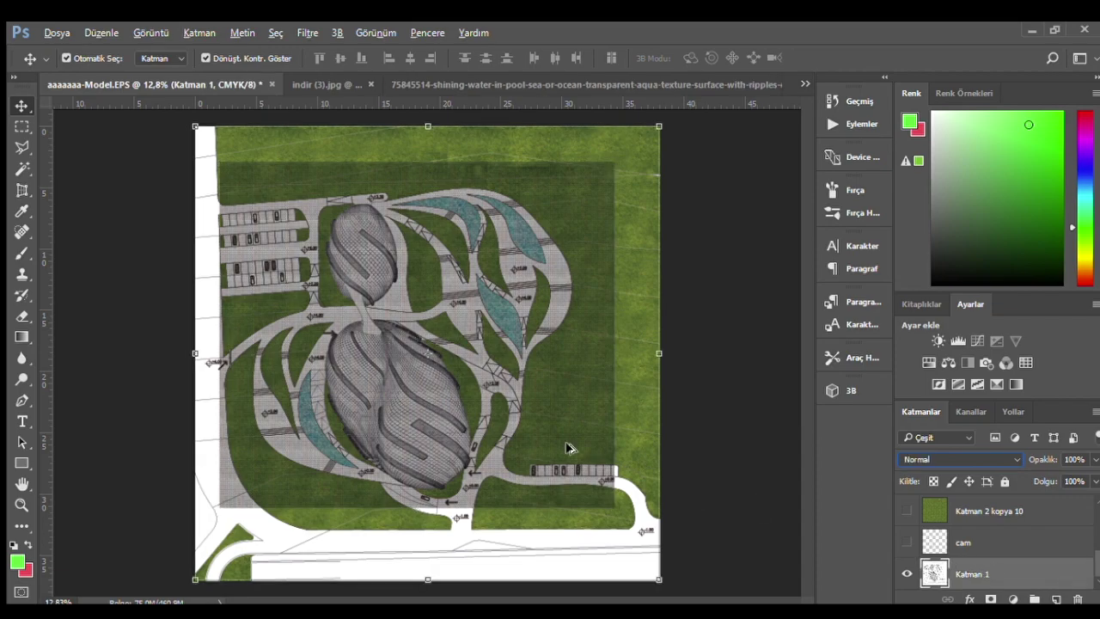
scroll(444, 421, up, 1)
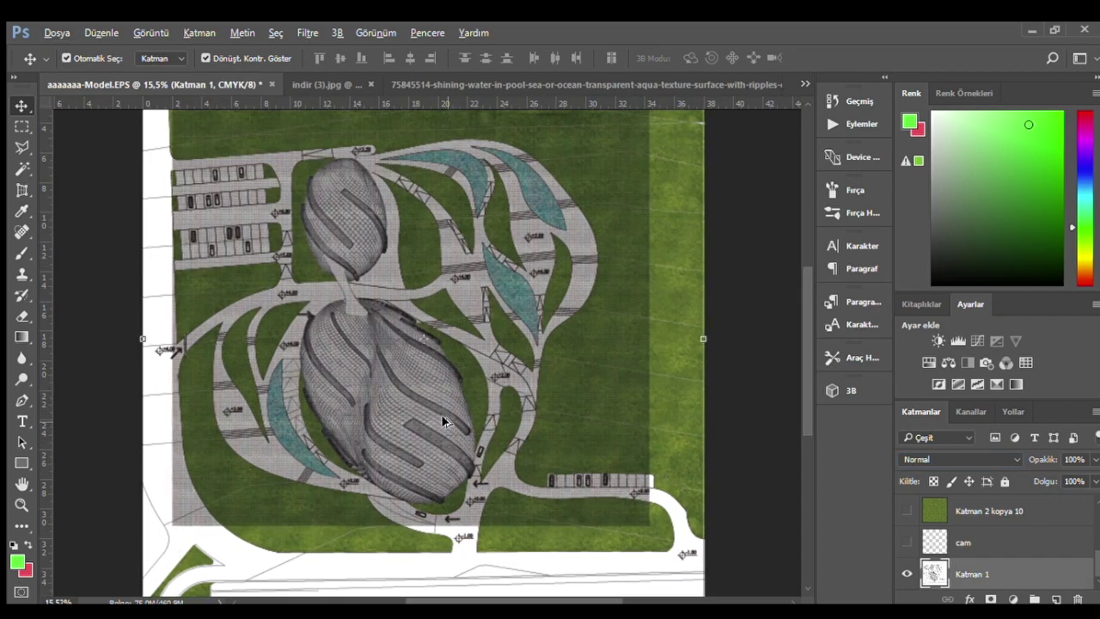
- Magic Wand the grey paved path network on the plan's left side
click(22, 169)
scroll(207, 361, up, 1)
scroll(206, 359, up, 1)
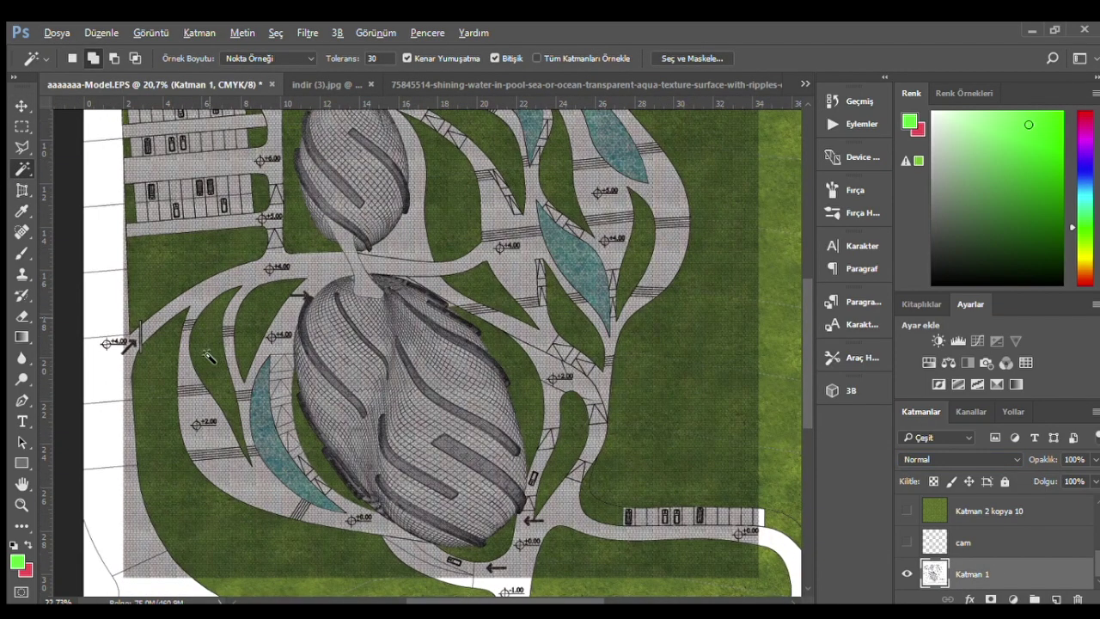
scroll(172, 360, up, 2)
click(214, 274)
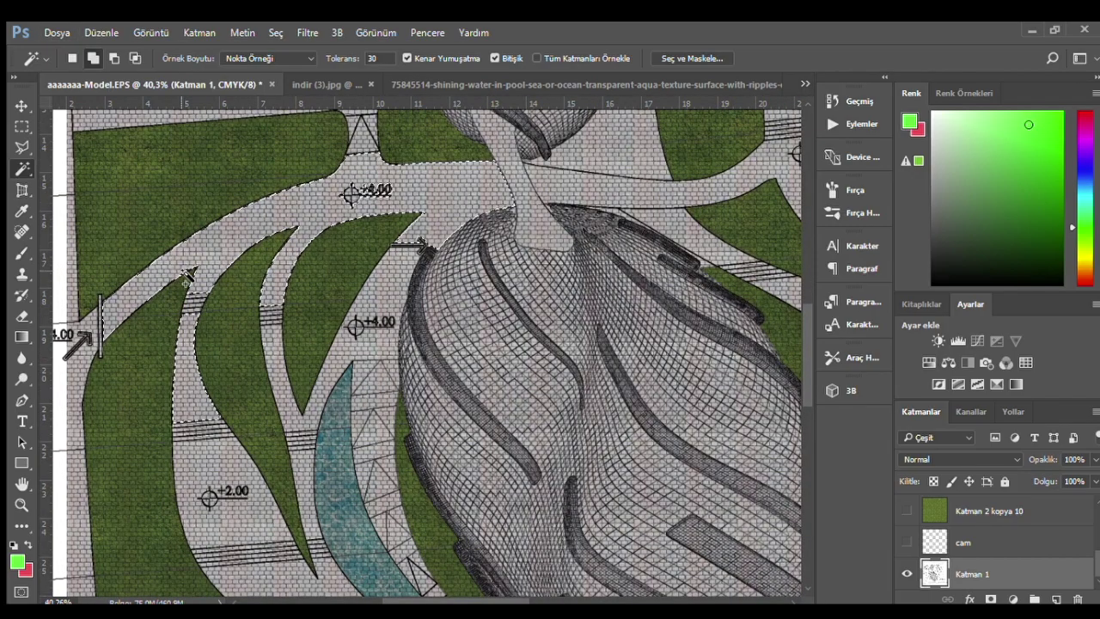
scroll(213, 273, down, 1)
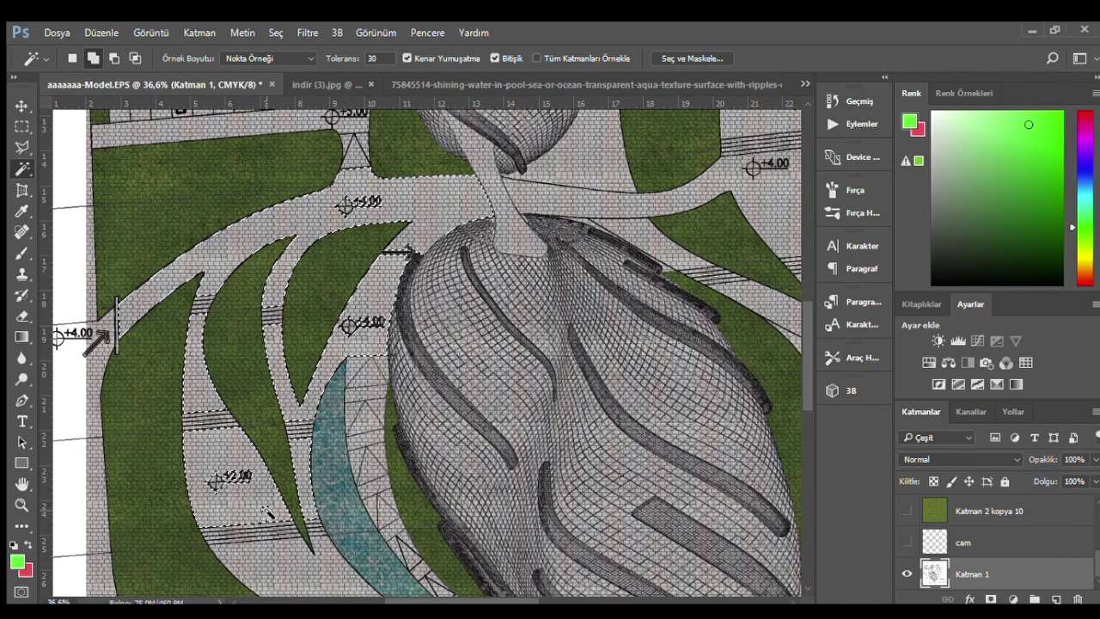
scroll(275, 535, down, 1)
scroll(327, 559, up, 3)
scroll(378, 584, down, 3)
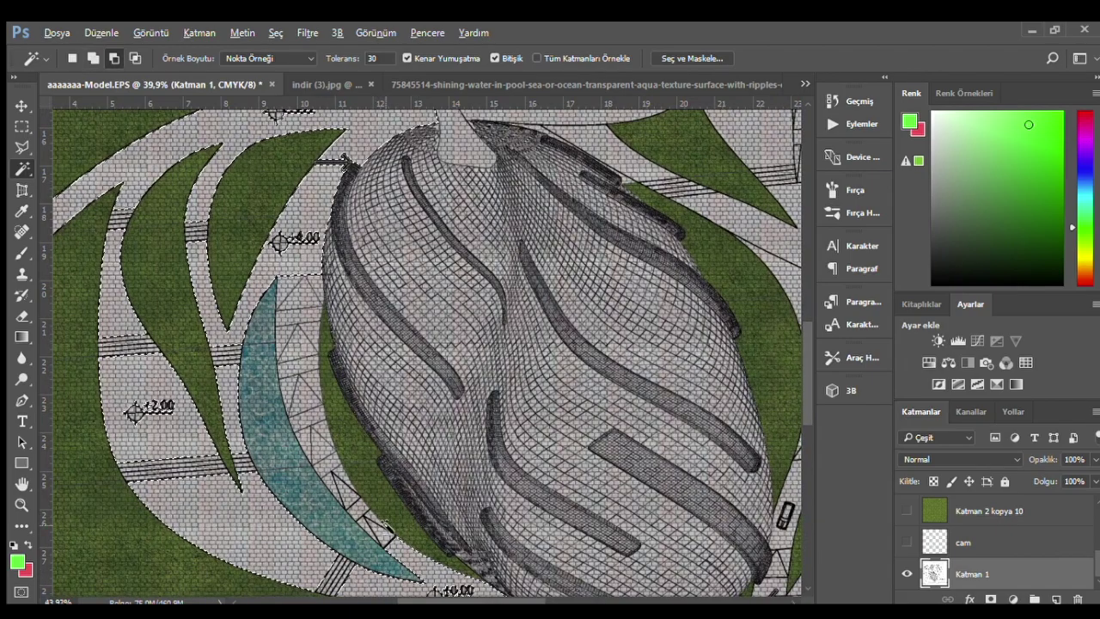
scroll(382, 586, up, 2)
scroll(378, 584, down, 3)
scroll(376, 580, down, 1)
scroll(375, 580, down, 2)
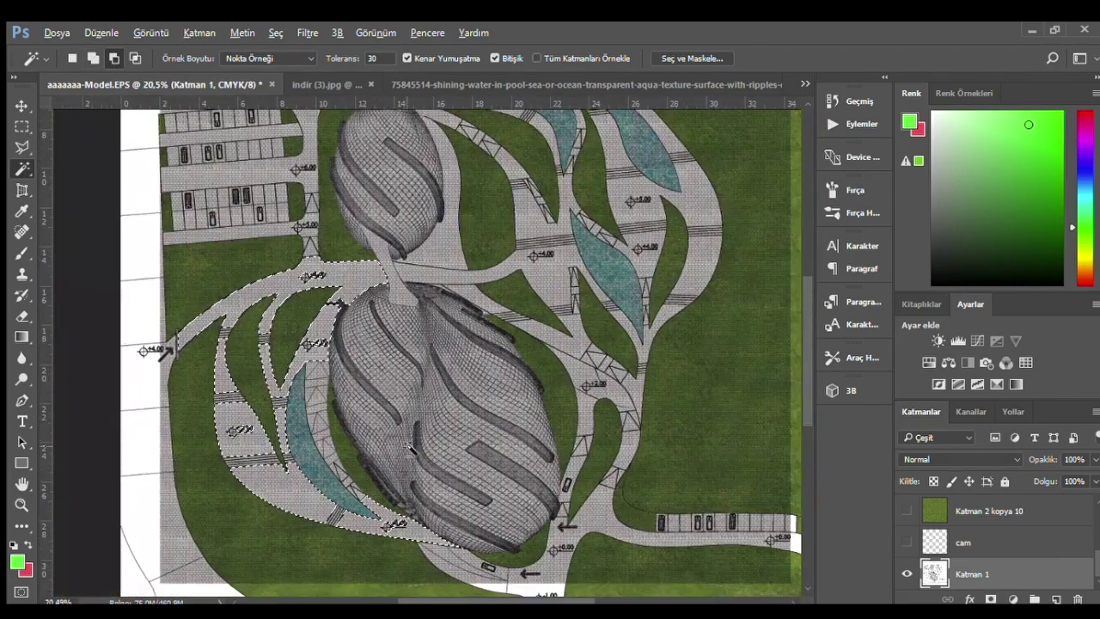
scroll(257, 547, up, 8)
click(21, 147)
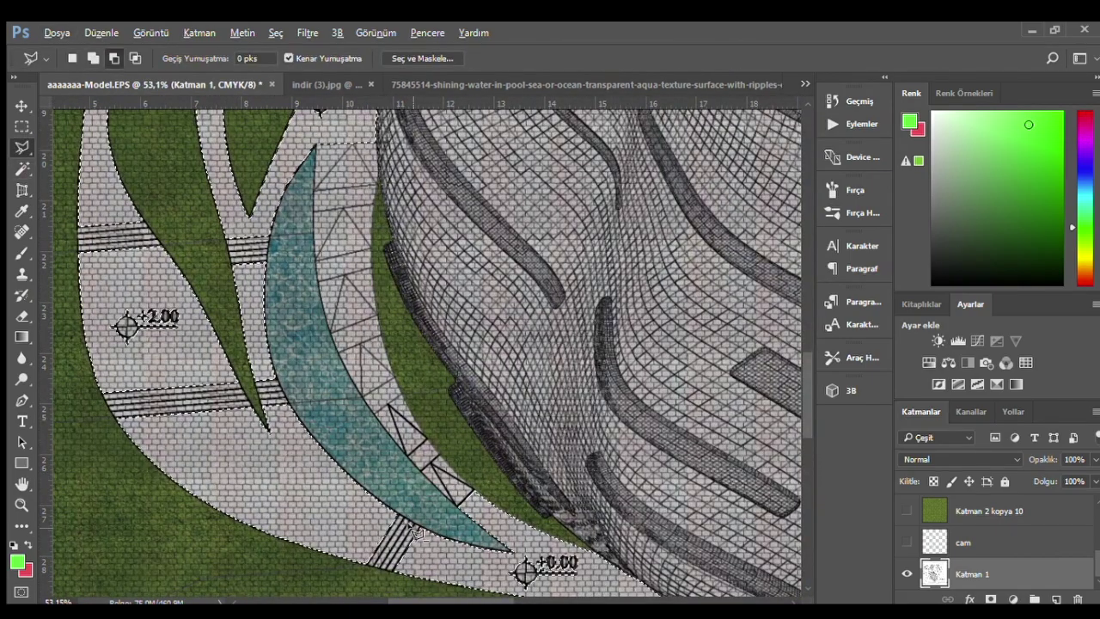
- Outline the paving path beside the teal leaf and down the green strip's edge with the Polygonal Lasso
scroll(398, 510, up, 3)
click(389, 503)
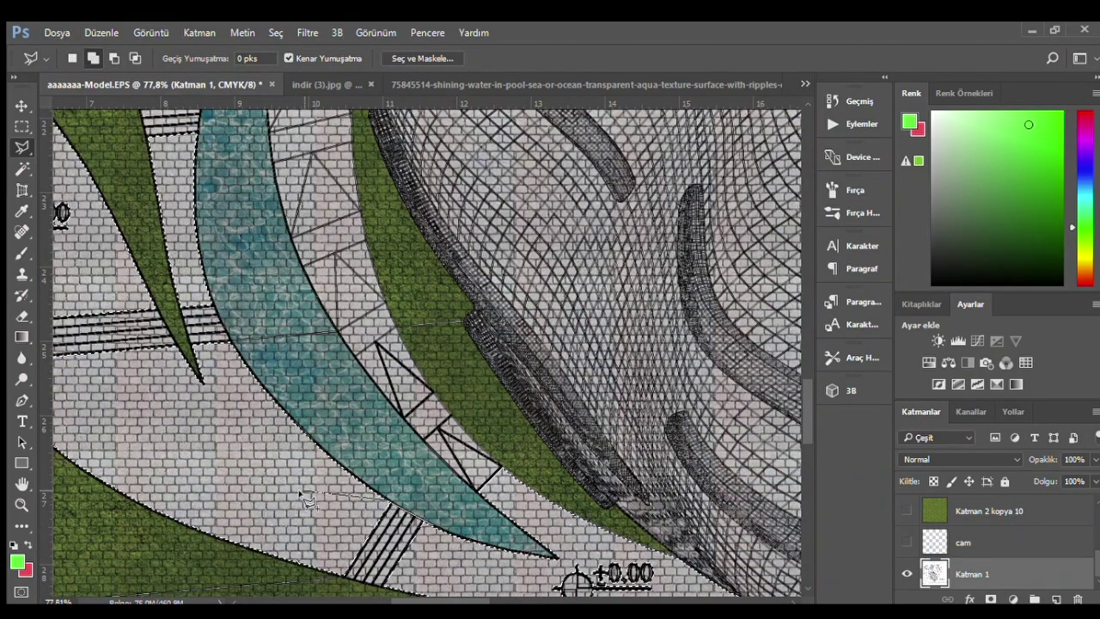
scroll(344, 574, down, 2)
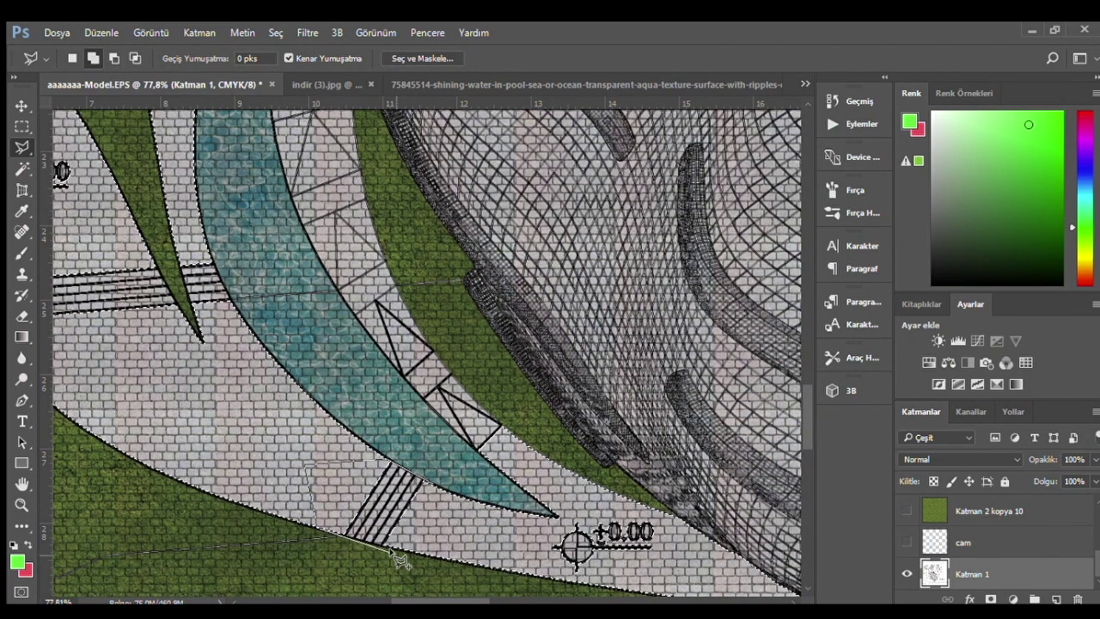
scroll(343, 481, down, 1)
scroll(172, 412, up, 2)
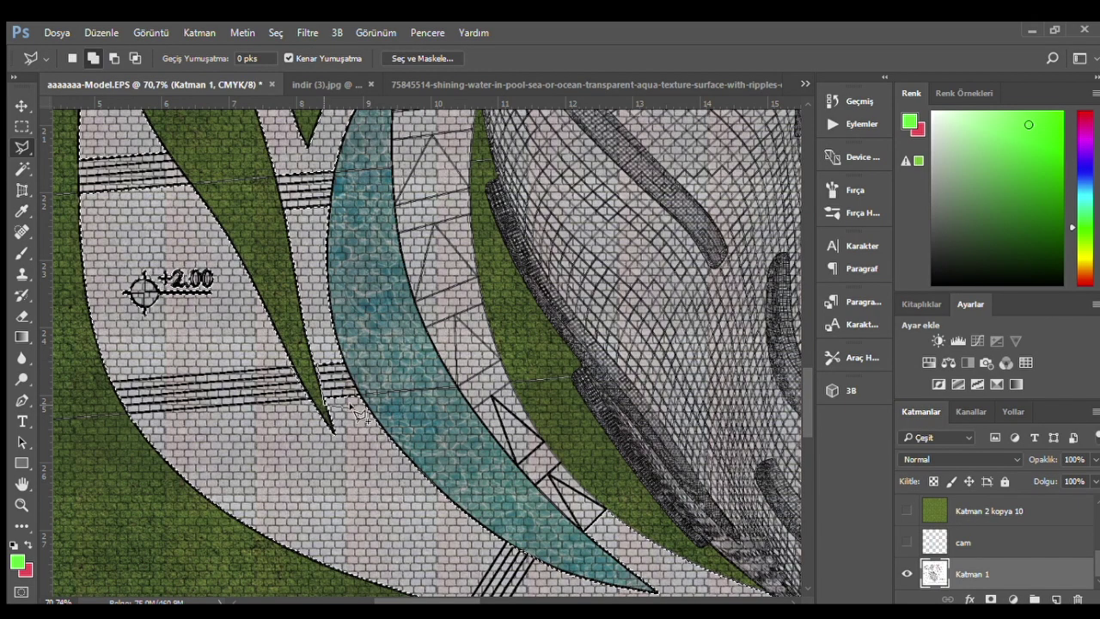
scroll(215, 327, down, 1)
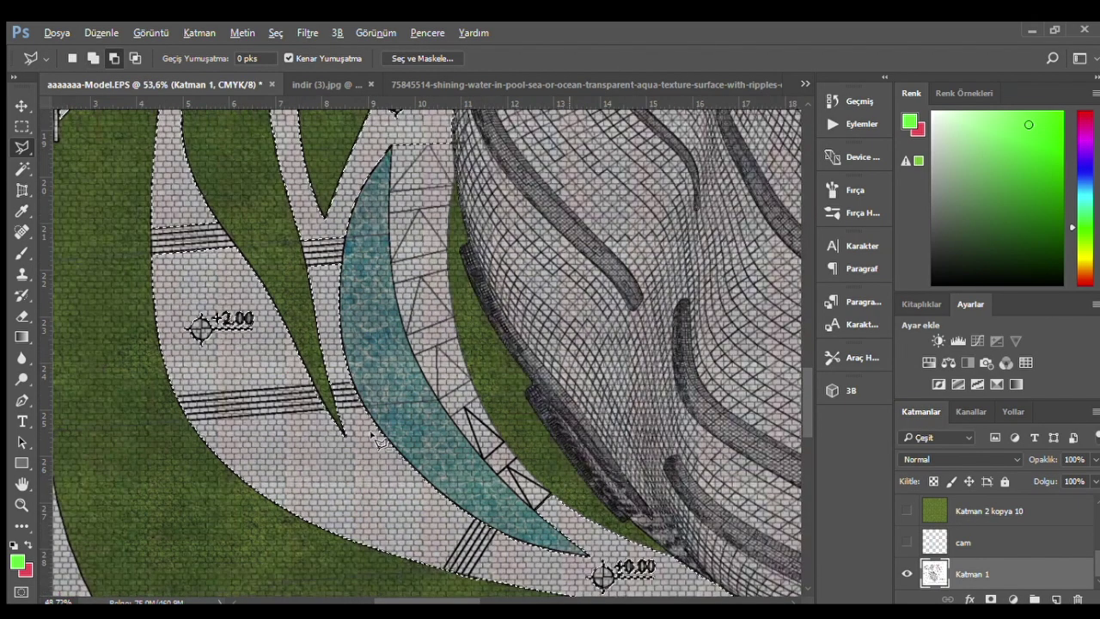
scroll(138, 296, up, 2)
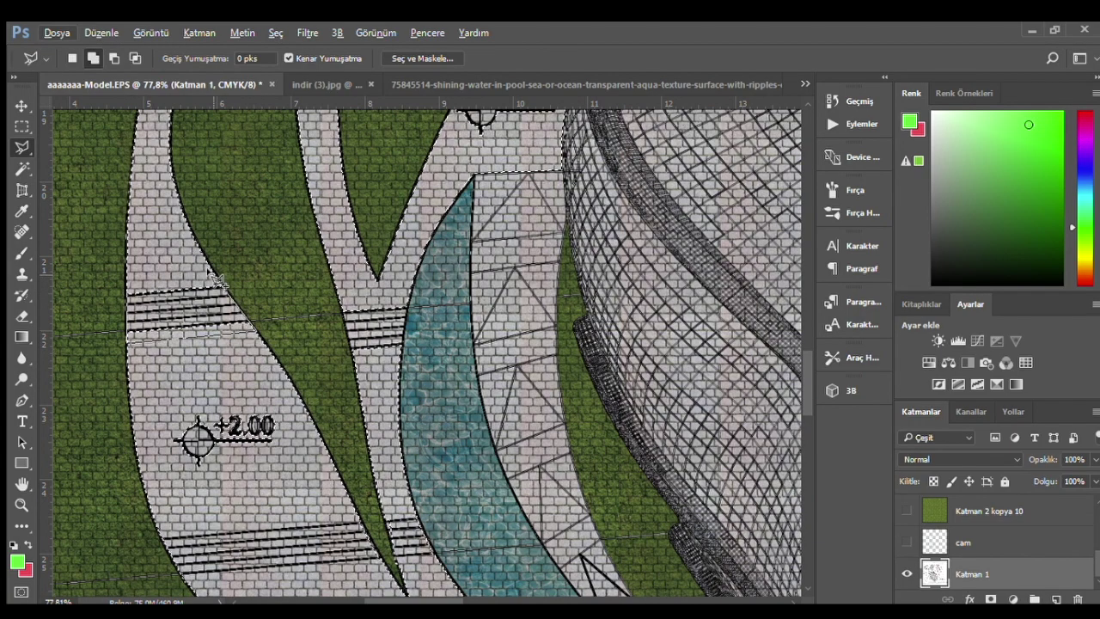
click(283, 299)
click(356, 369)
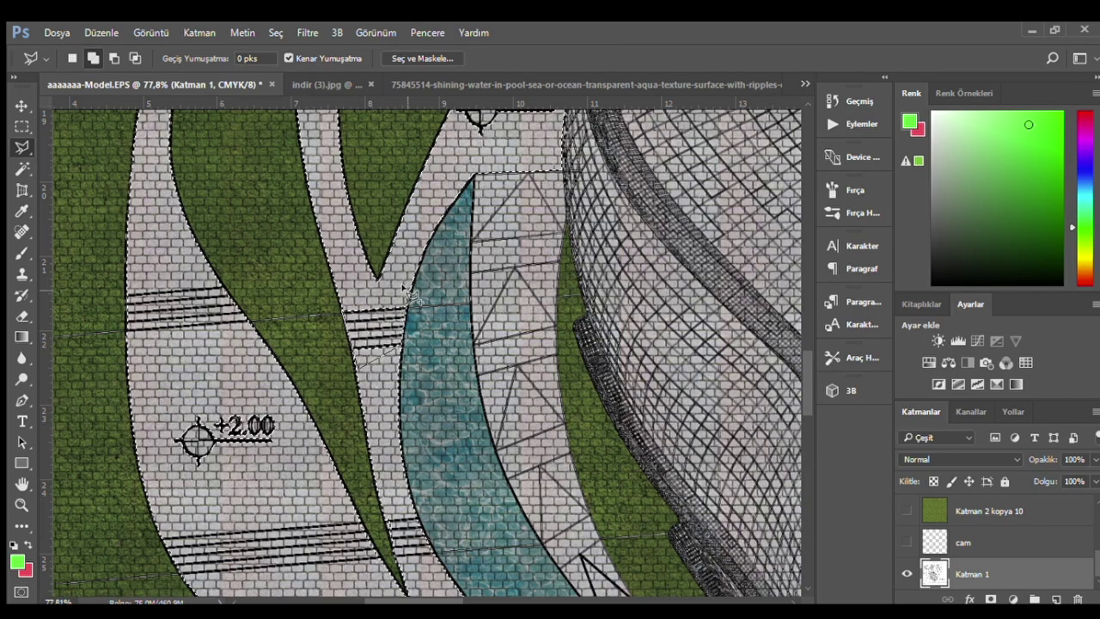
scroll(405, 289, down, 3)
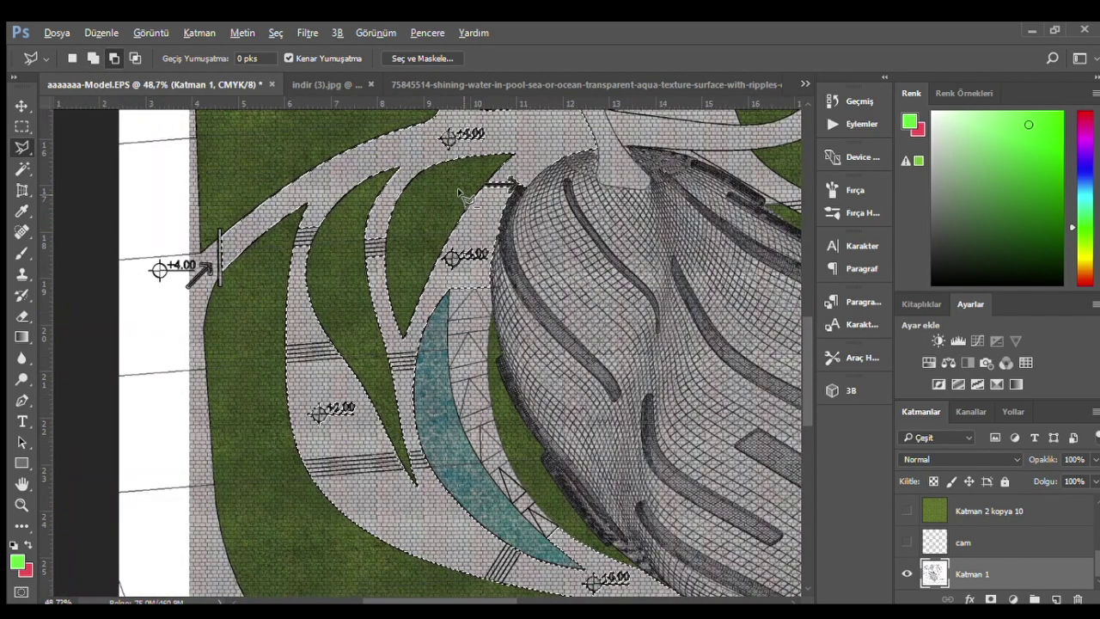
scroll(461, 193, up, 2)
scroll(438, 208, up, 2)
scroll(348, 305, up, 1)
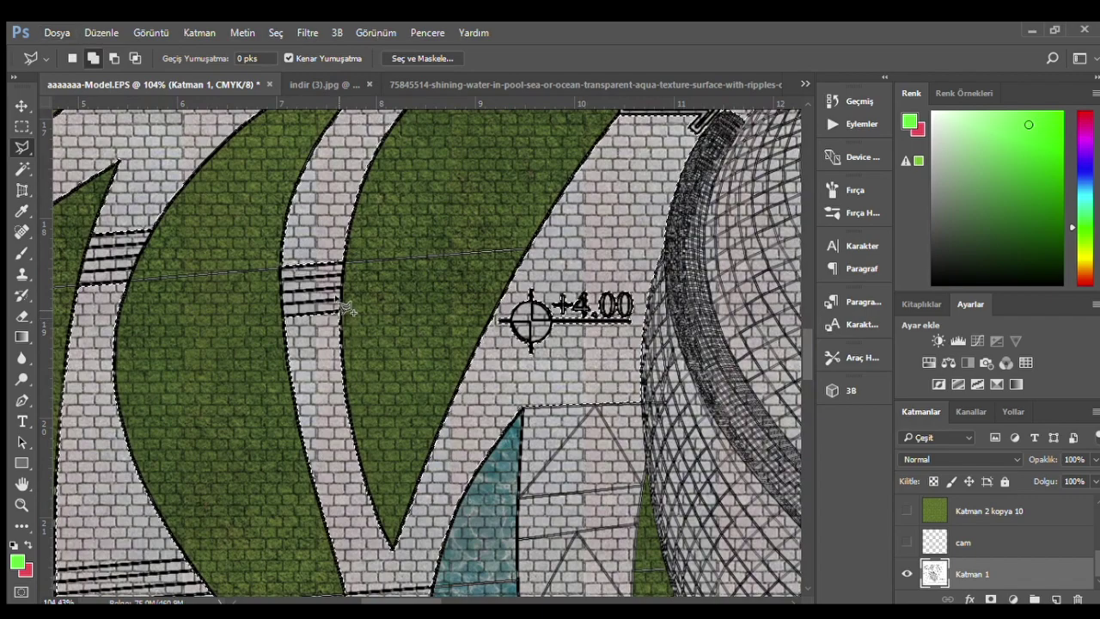
click(287, 266)
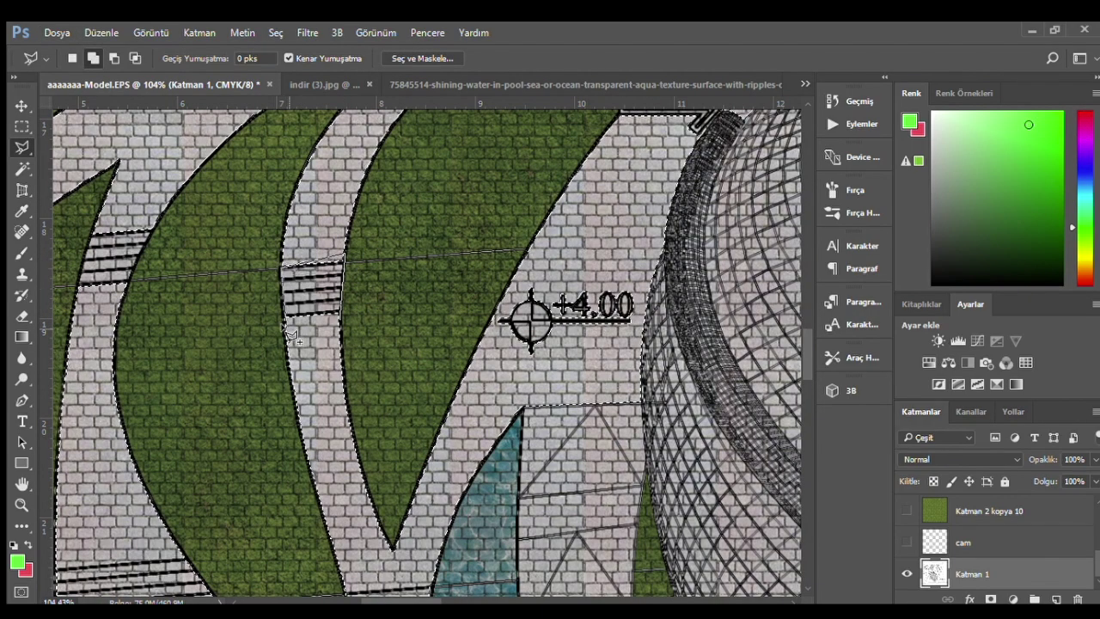
- Zoom out over the plan and switch to the Magic Wand tool
scroll(275, 300, up, 1)
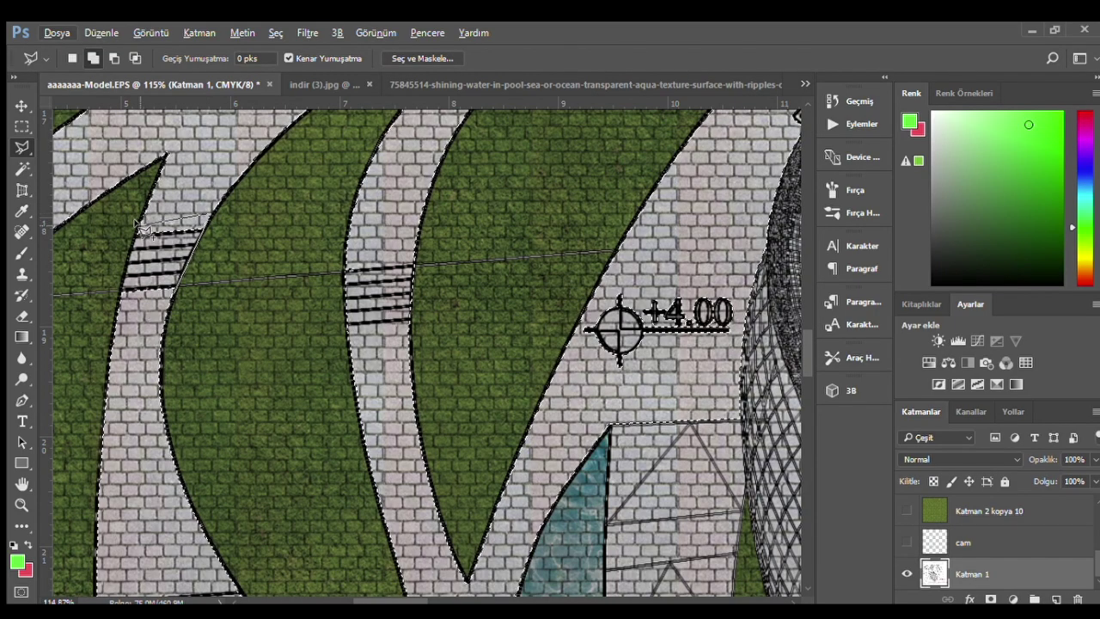
scroll(172, 284, down, 2)
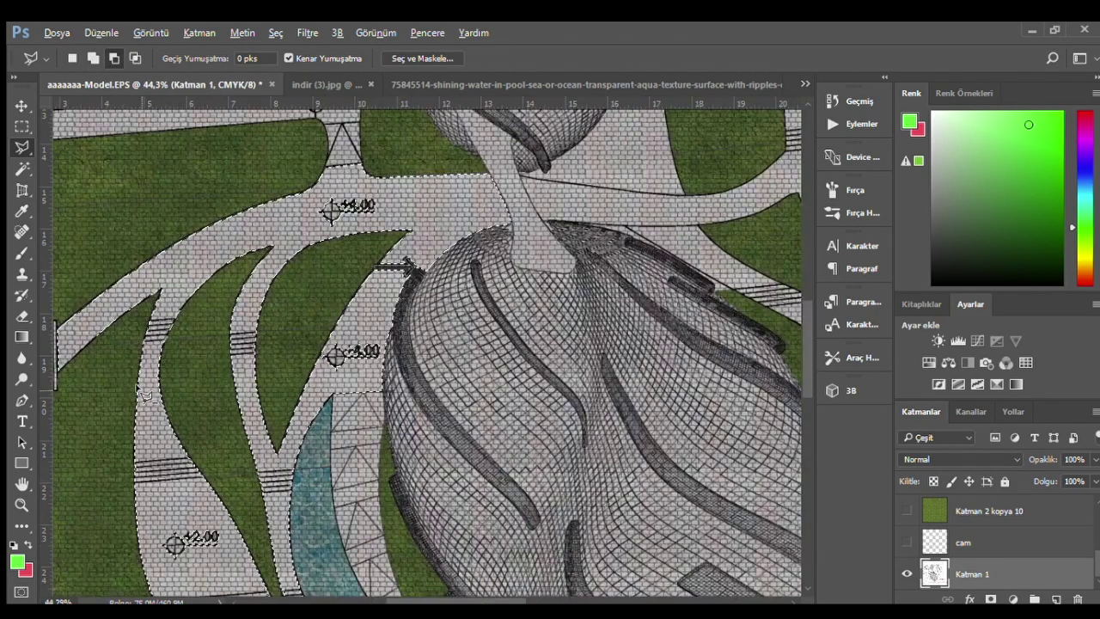
scroll(250, 270, down, 2)
scroll(255, 271, down, 1)
scroll(258, 287, right, 2)
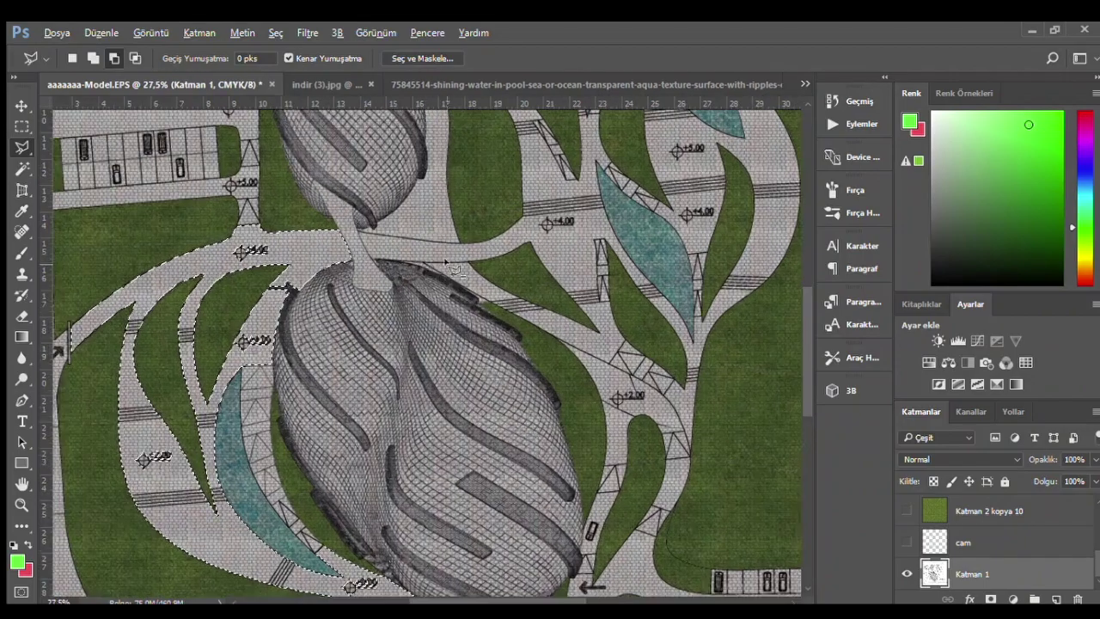
key(w)
scroll(391, 194, right, 3)
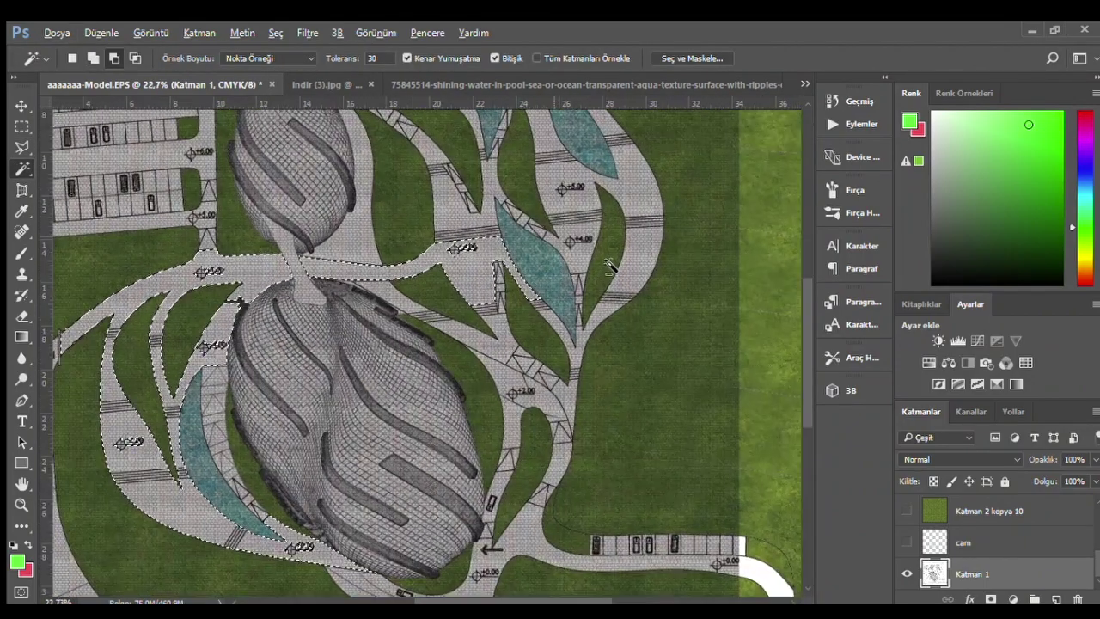
- Add the right-hand path area and lower path strip to the selection, then zoom to check
scroll(391, 194, up, 1)
scroll(344, 311, down, 1)
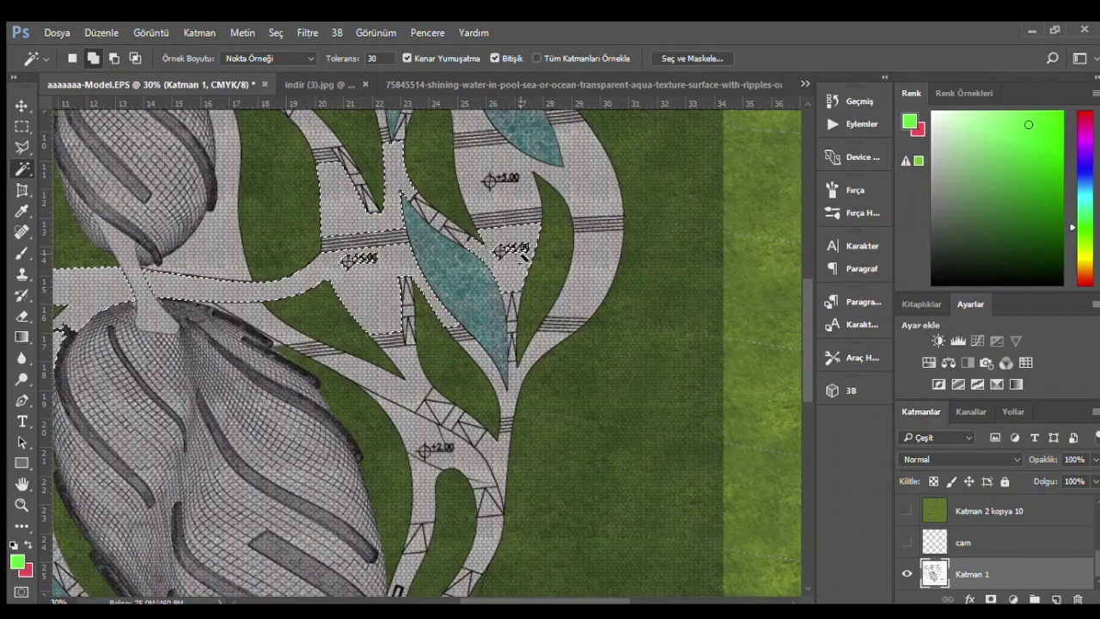
shift+click(592, 282)
shift+click(514, 445)
scroll(361, 361, up, 1)
scroll(361, 361, up, 2)
scroll(361, 361, down, 1)
scroll(360, 361, up, 1)
scroll(191, 292, down, 2)
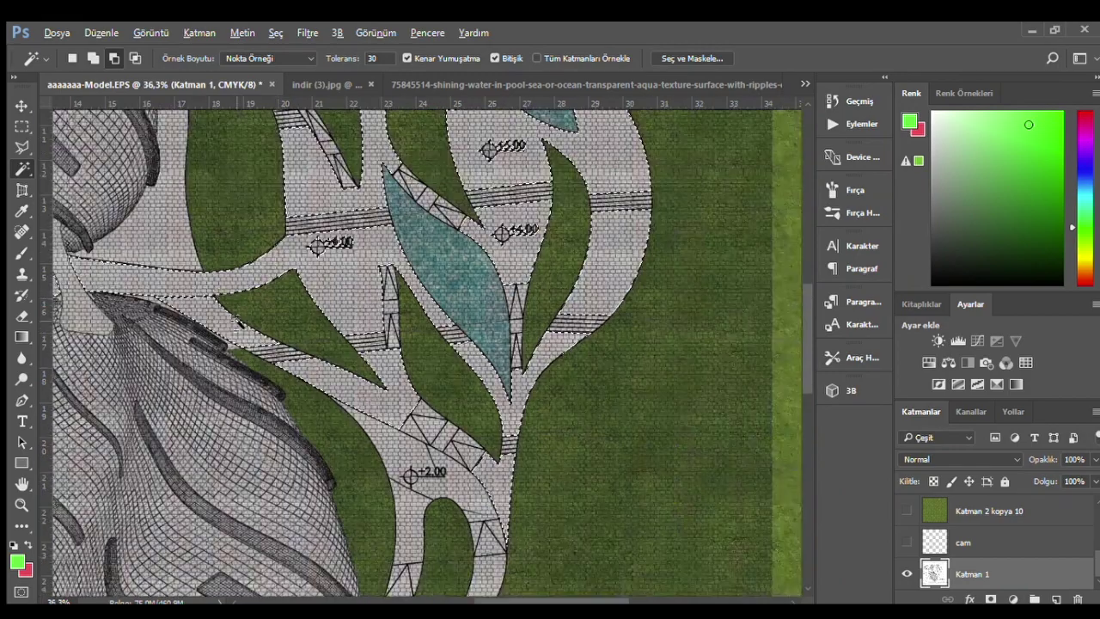
scroll(191, 251, down, 1)
scroll(190, 251, down, 1)
scroll(331, 286, up, 3)
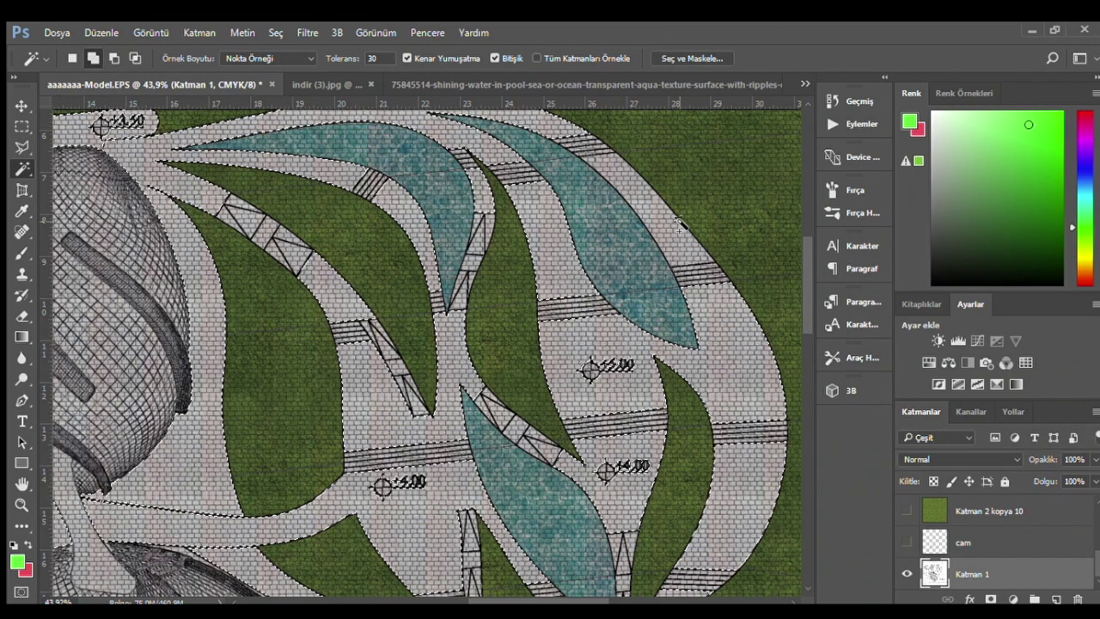
scroll(223, 224, up, 1)
scroll(232, 227, up, 1)
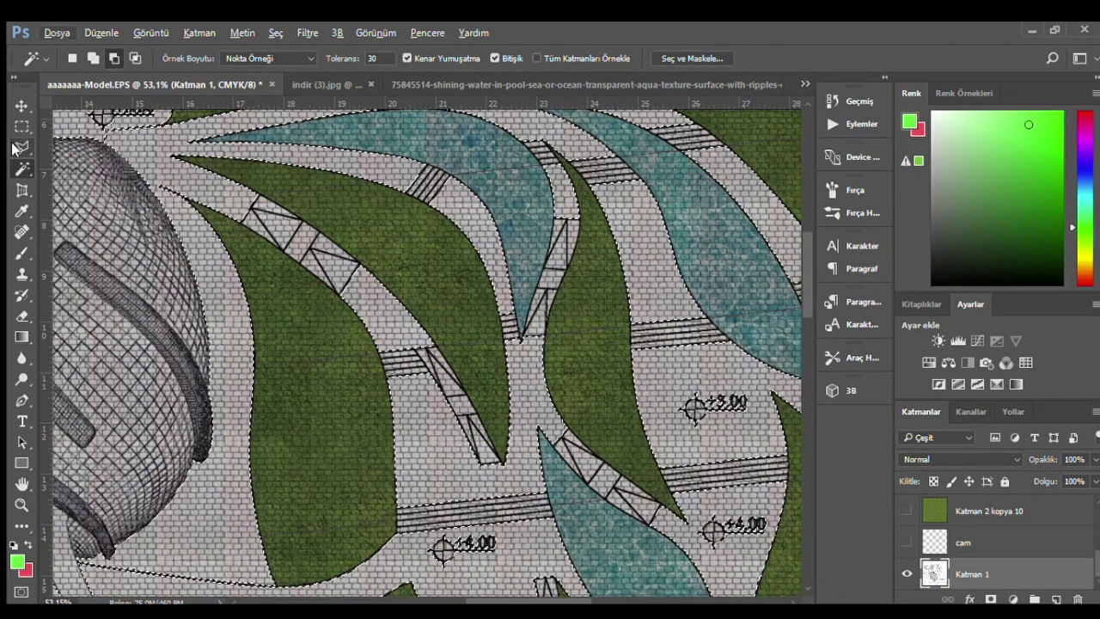
- With the Polygonal Lasso, outline the paving along the leaf edge and stair edge
key(l)
scroll(245, 234, up, 1)
scroll(245, 234, up, 1)
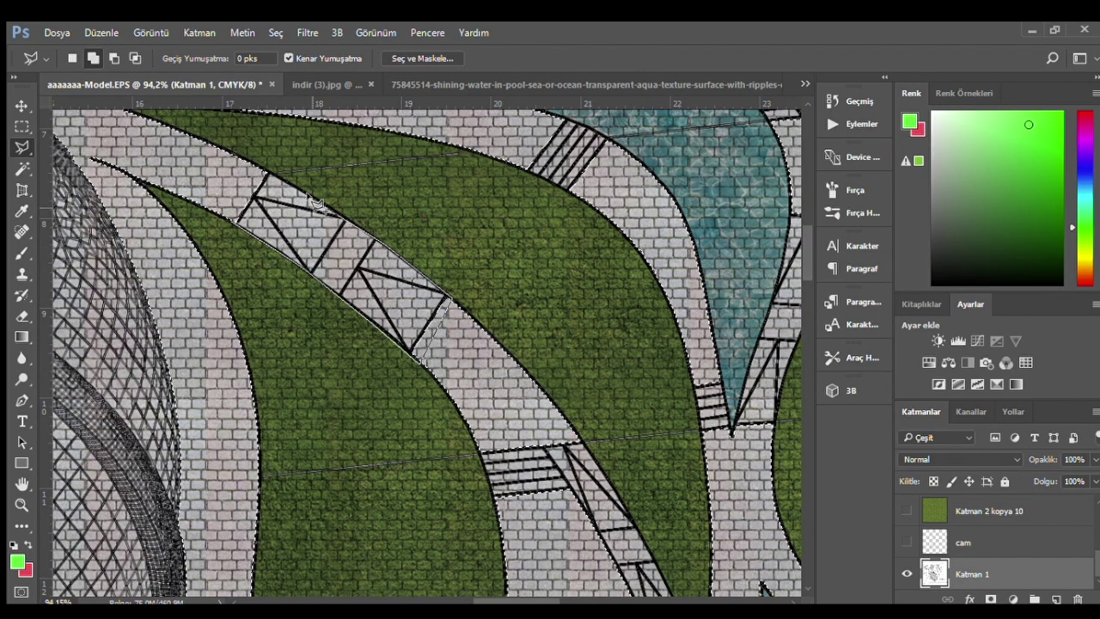
scroll(326, 292, down, 2)
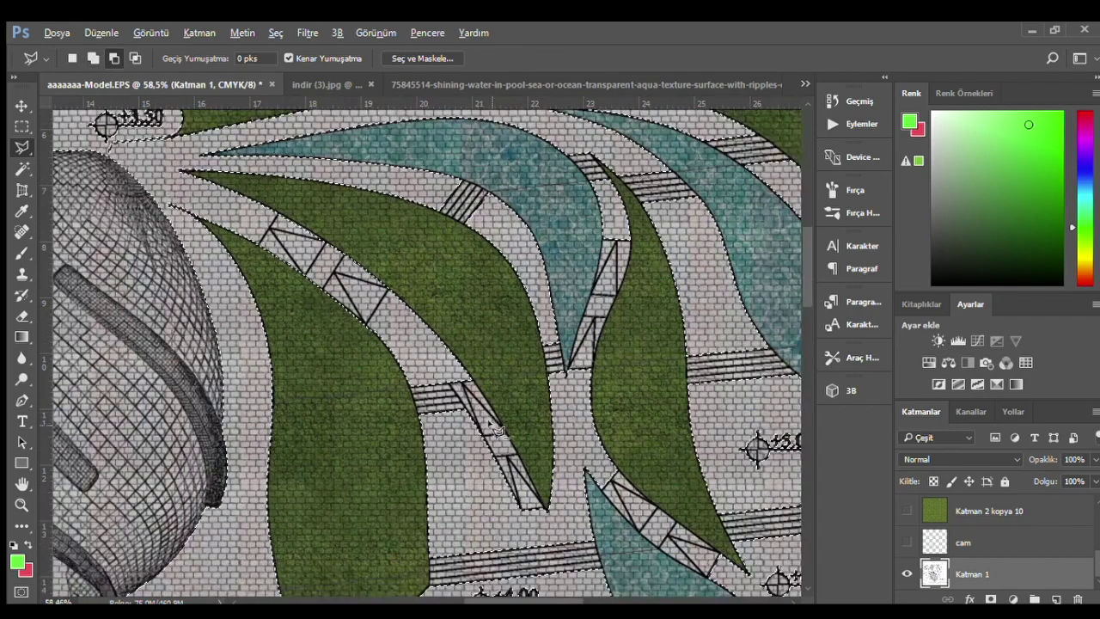
scroll(376, 368, up, 1)
click(374, 366)
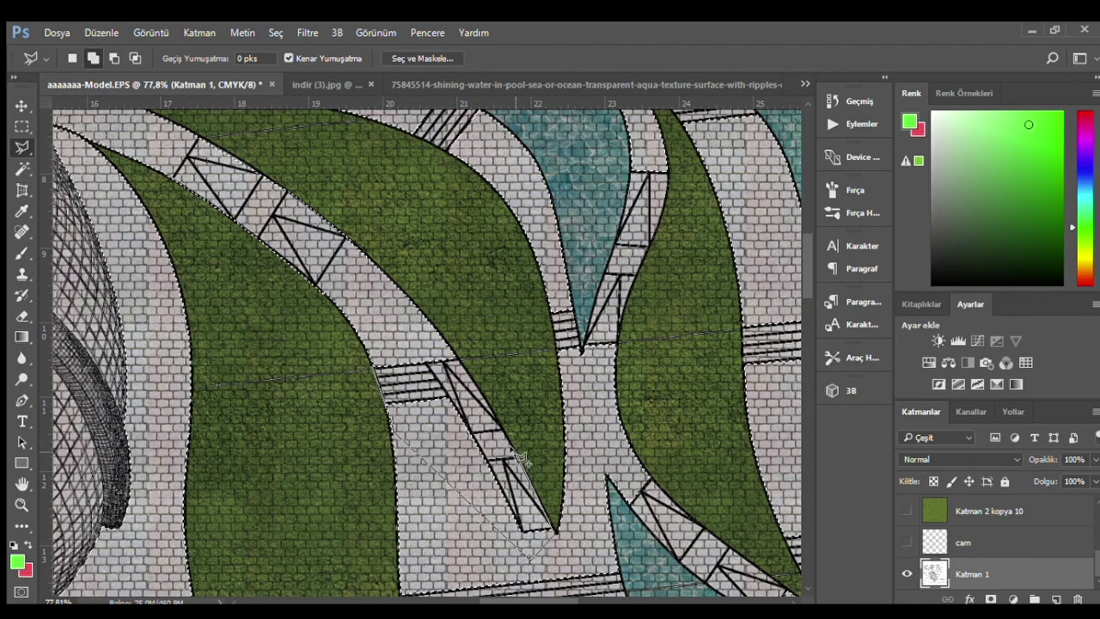
scroll(391, 347, down, 3)
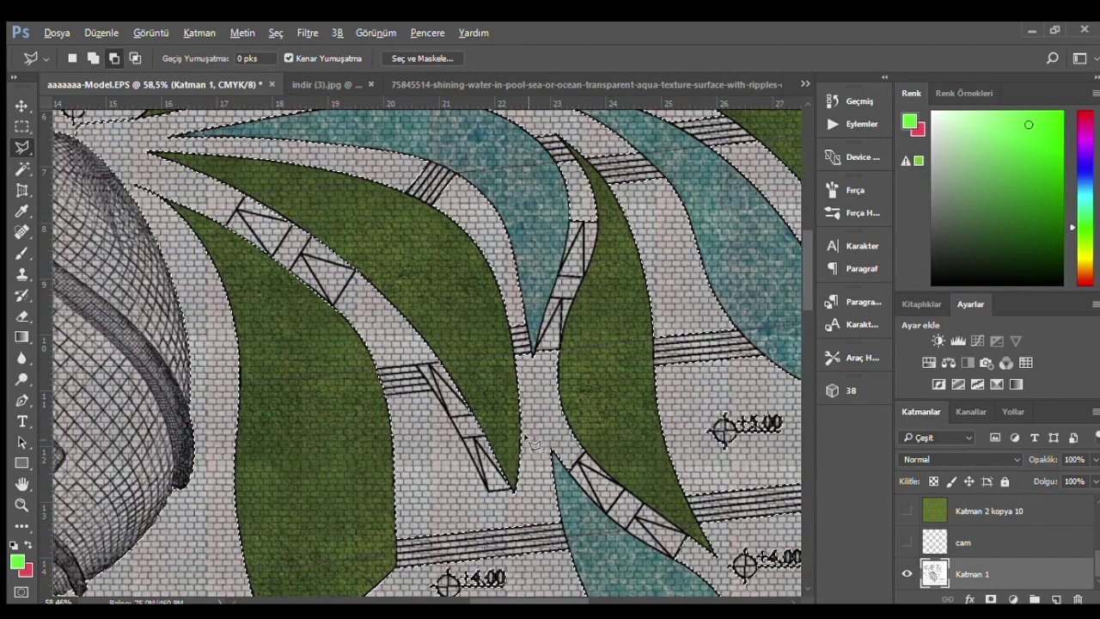
scroll(559, 447, up, 2)
scroll(607, 491, up, 3)
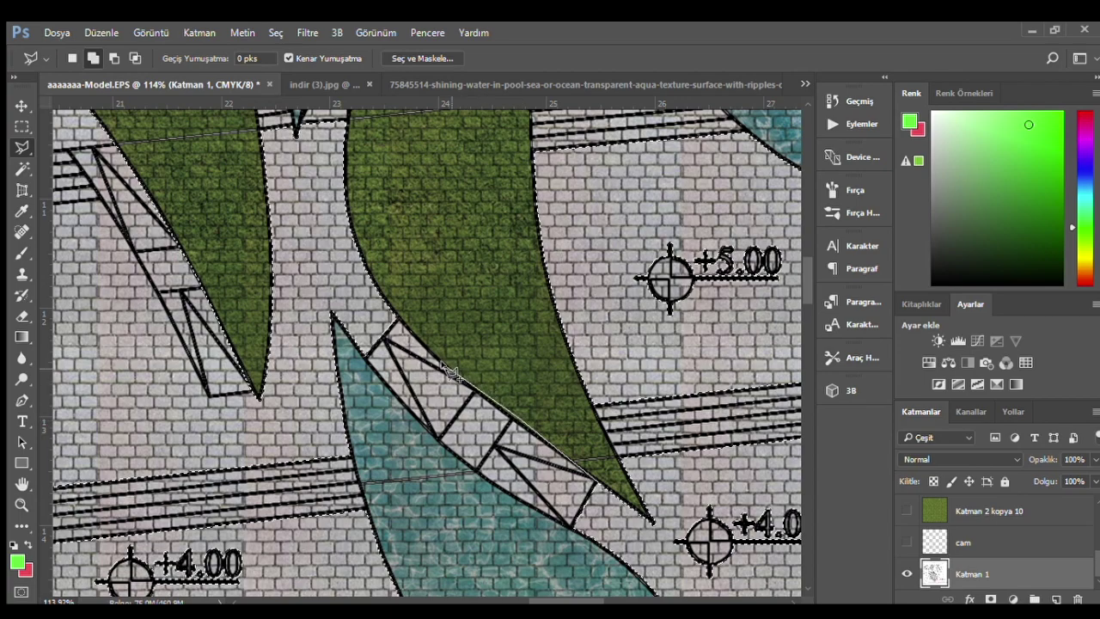
click(389, 311)
click(348, 332)
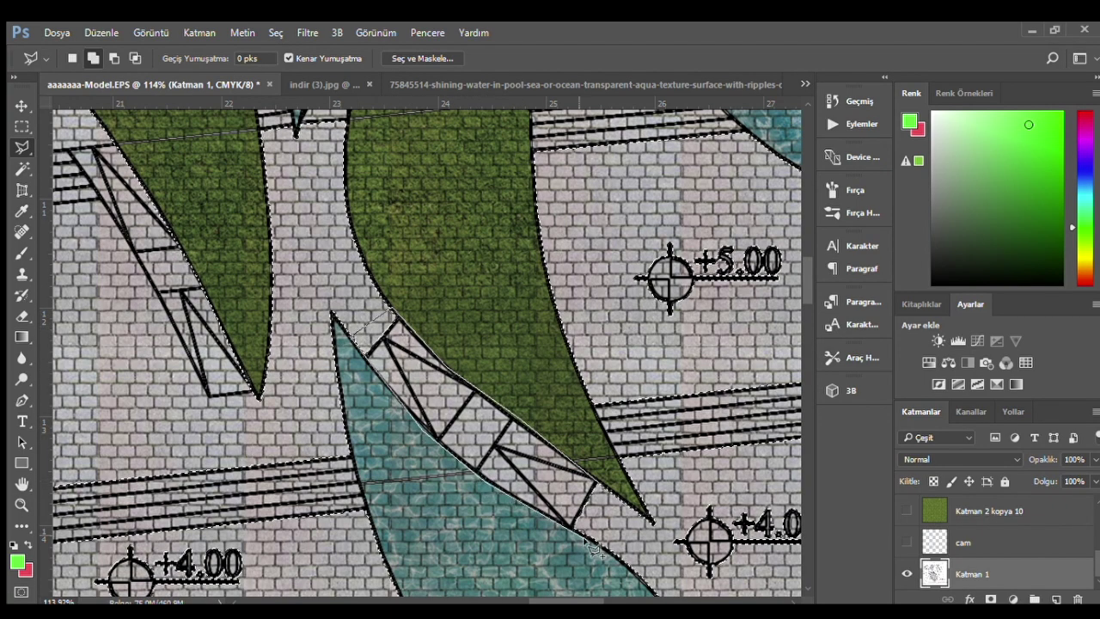
scroll(726, 476, down, 2)
- Add outline corners at the leaf-edge tip and along the leaf edge to the selection
key(alt)
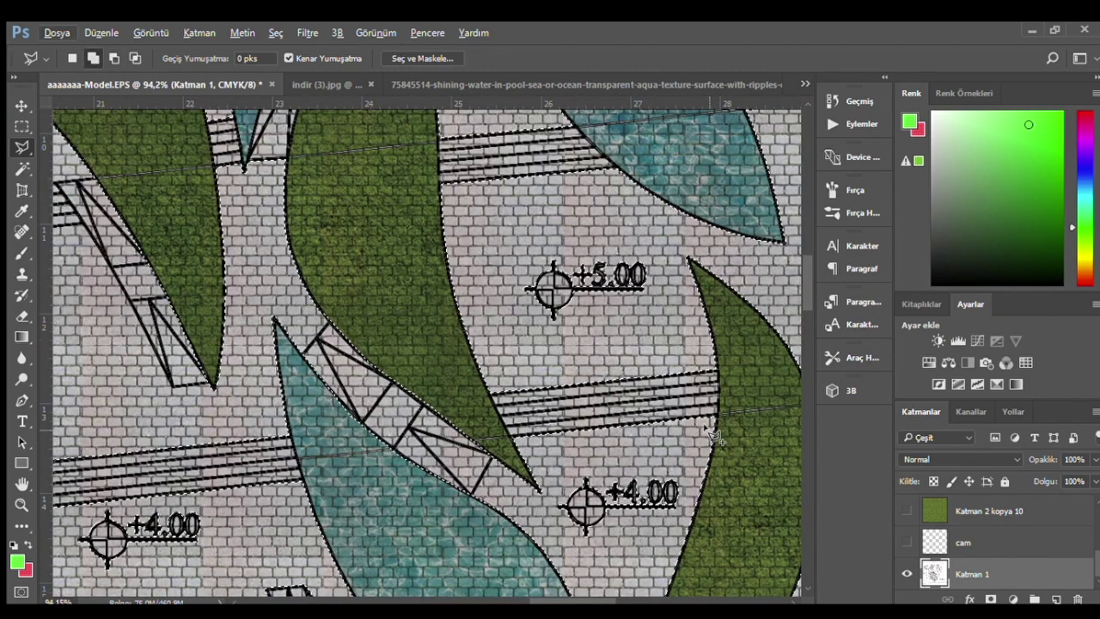
click(718, 366)
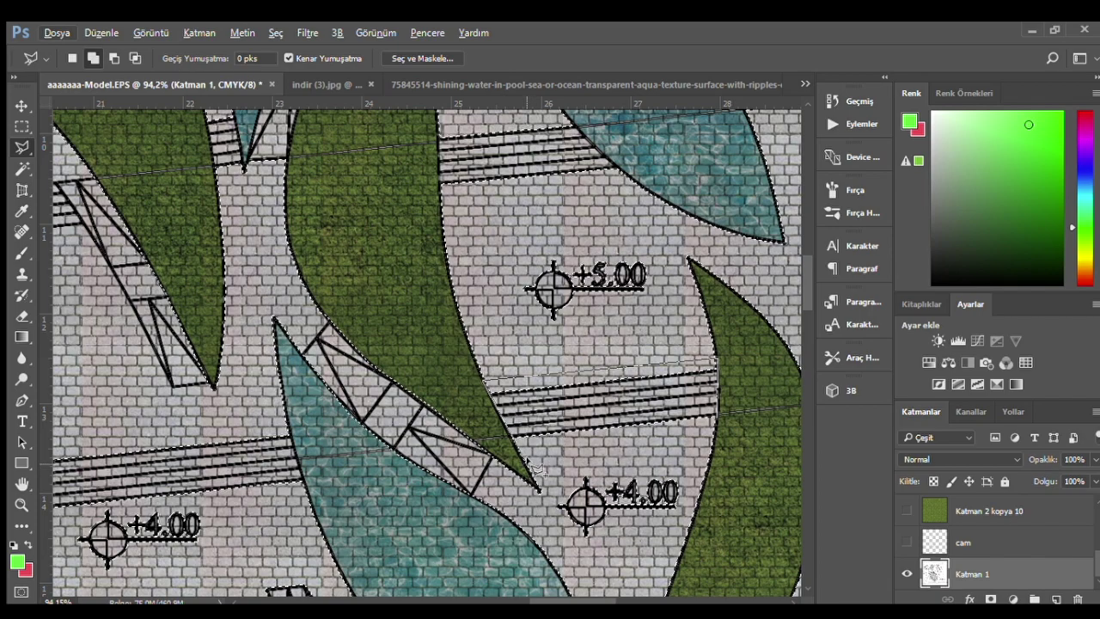
scroll(584, 361, up, 3)
scroll(625, 225, up, 1)
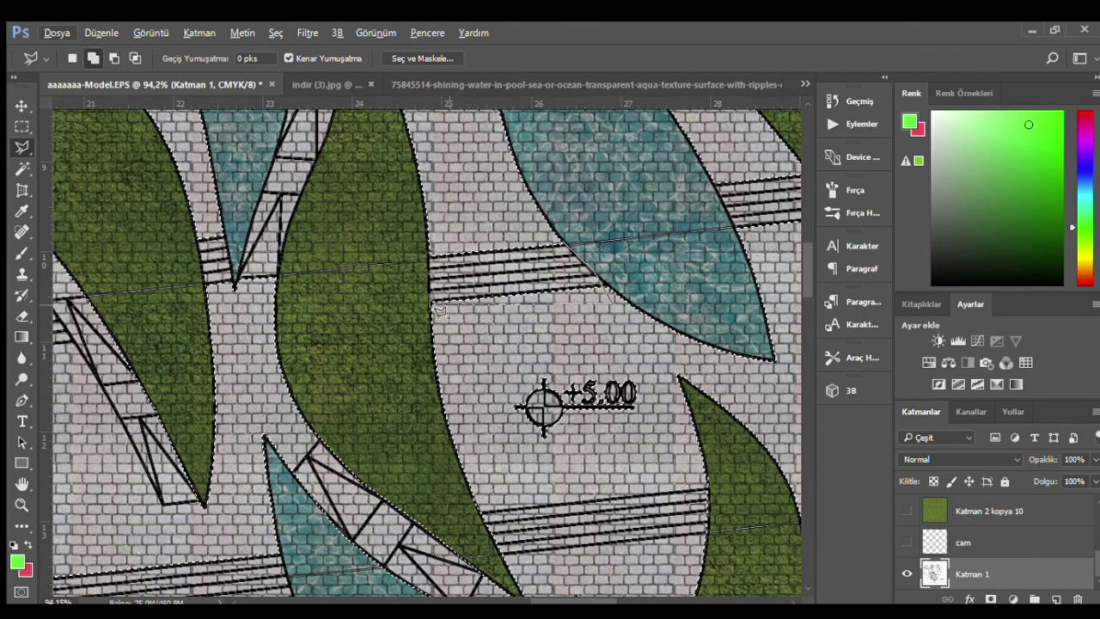
scroll(736, 238, down, 3)
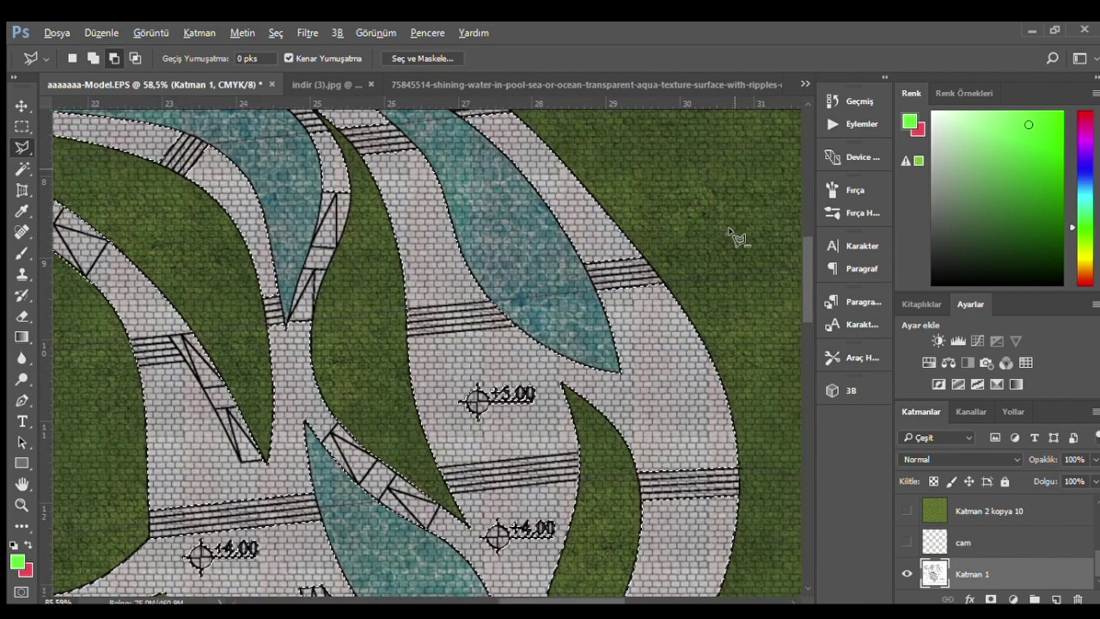
scroll(518, 282, up, 2)
click(535, 319)
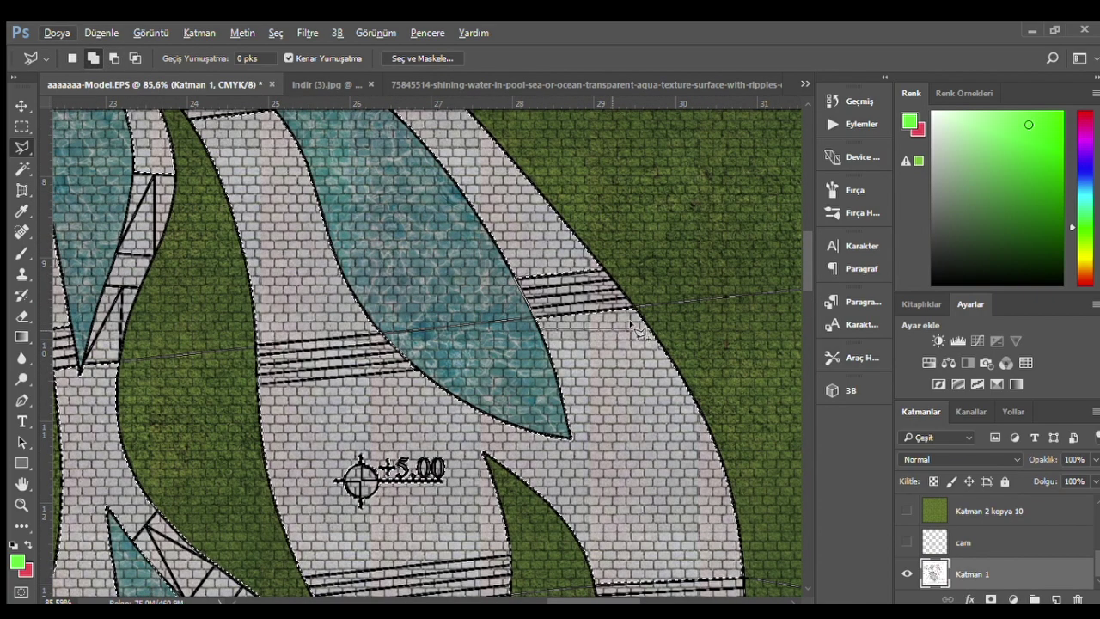
scroll(593, 482, down, 3)
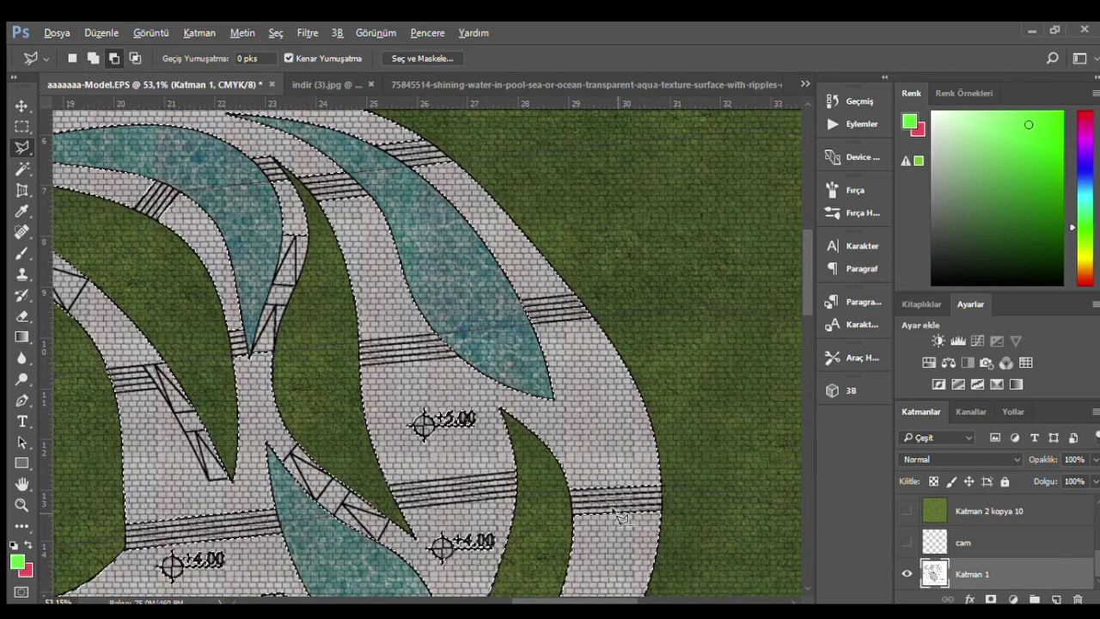
scroll(578, 522, up, 3)
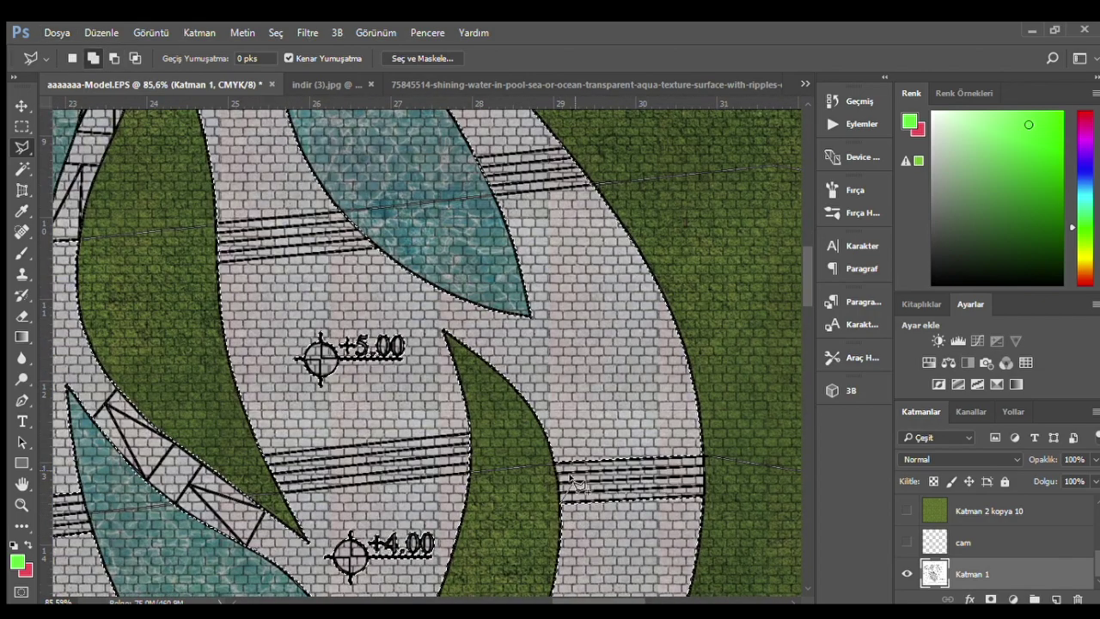
- Trace the path's lower edge and stair band along the stripes, then cancel the faulty outline
key(ctrl+d)
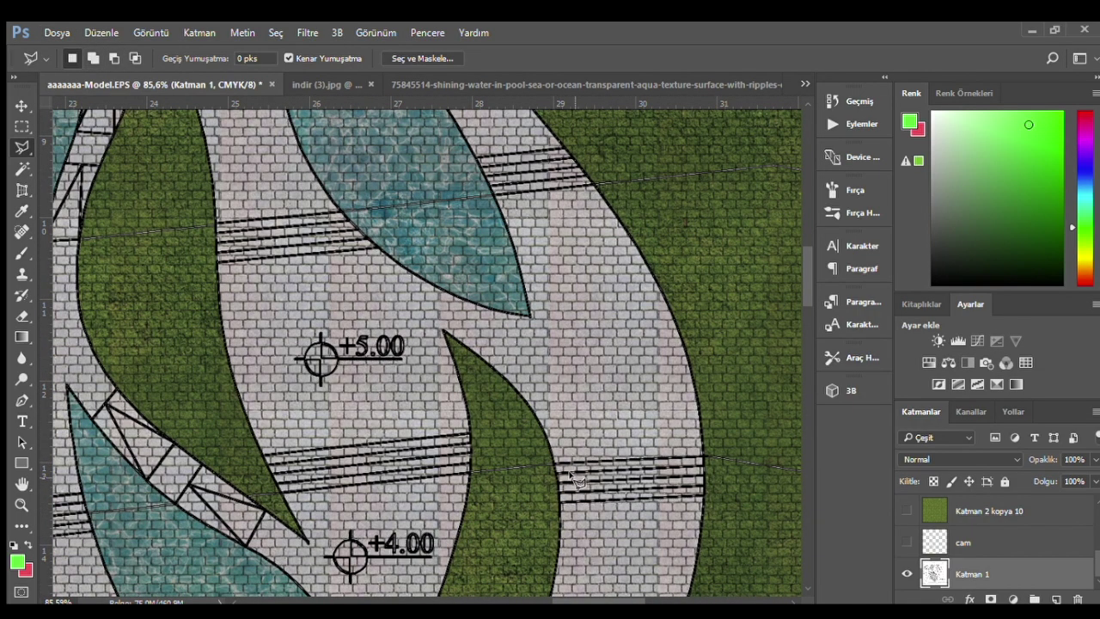
key(ctrl+shift+d)
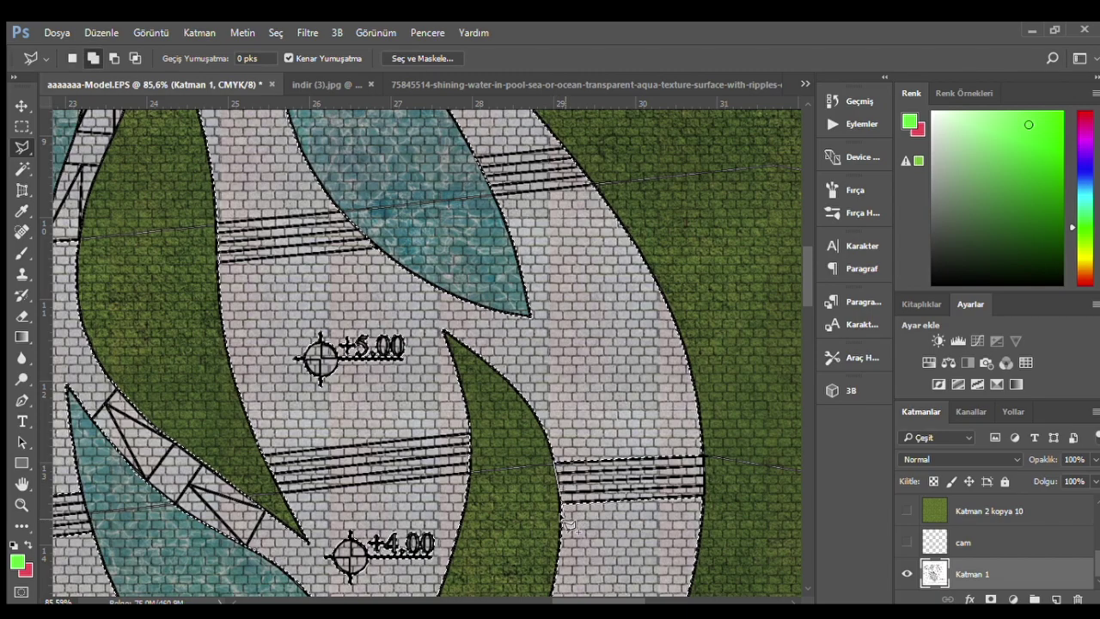
click(705, 510)
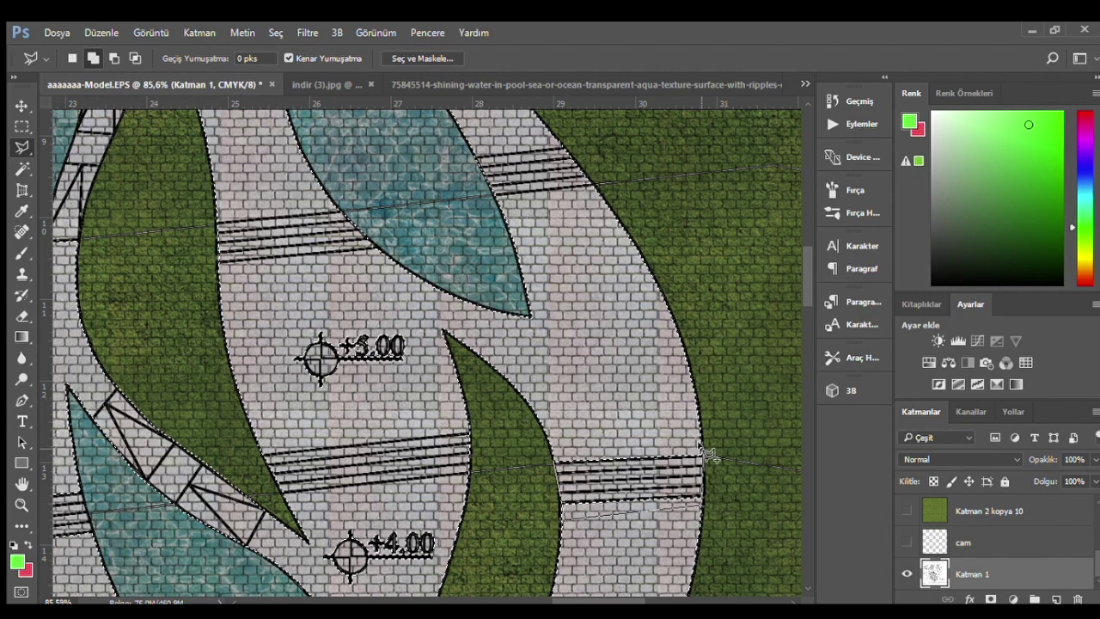
scroll(440, 430, down, 3)
scroll(440, 430, up, 2)
scroll(440, 430, down, 2)
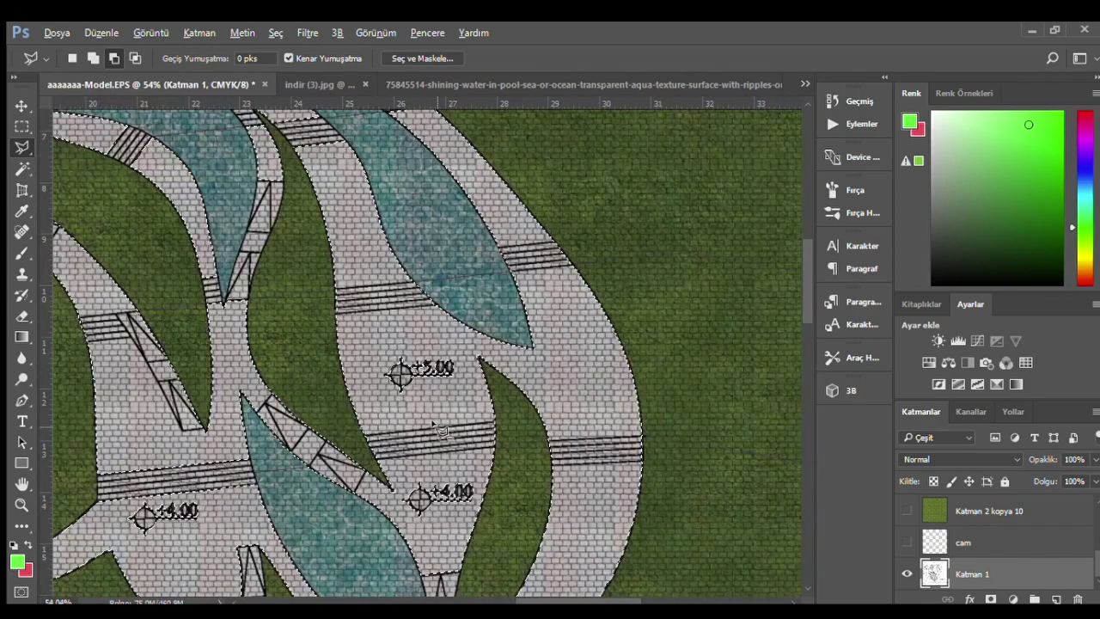
scroll(434, 412, up, 1)
scroll(404, 361, up, 1)
scroll(292, 296, up, 1)
scroll(372, 239, up, 1)
click(374, 231)
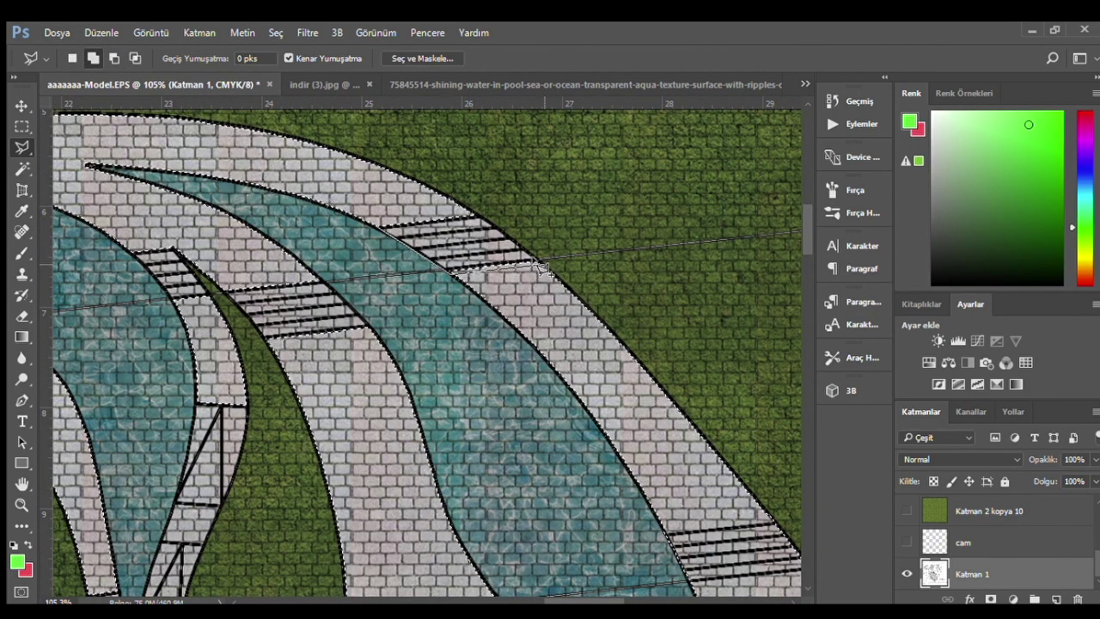
click(471, 214)
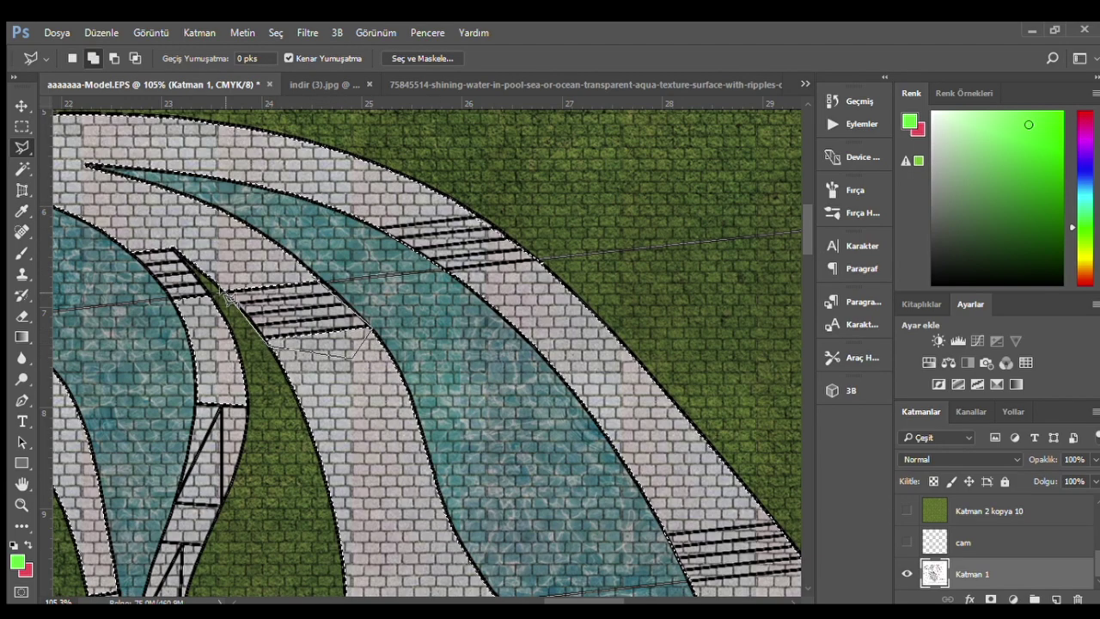
key(Escape)
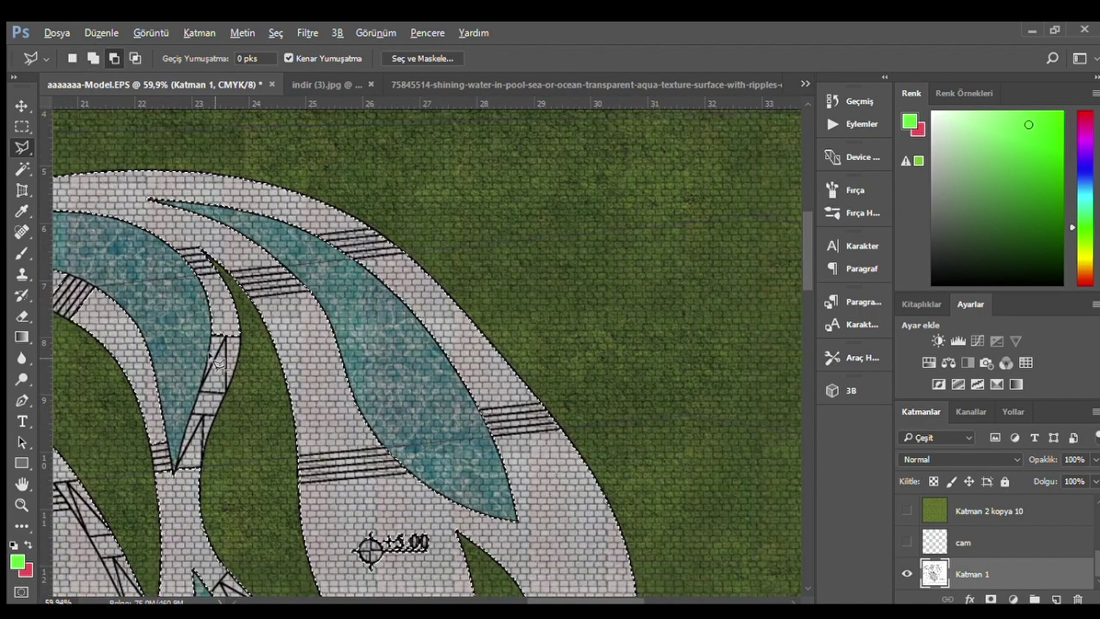
- Pan to the lower stair wedge and outline it into the selection
drag(127, 227, 369, 540)
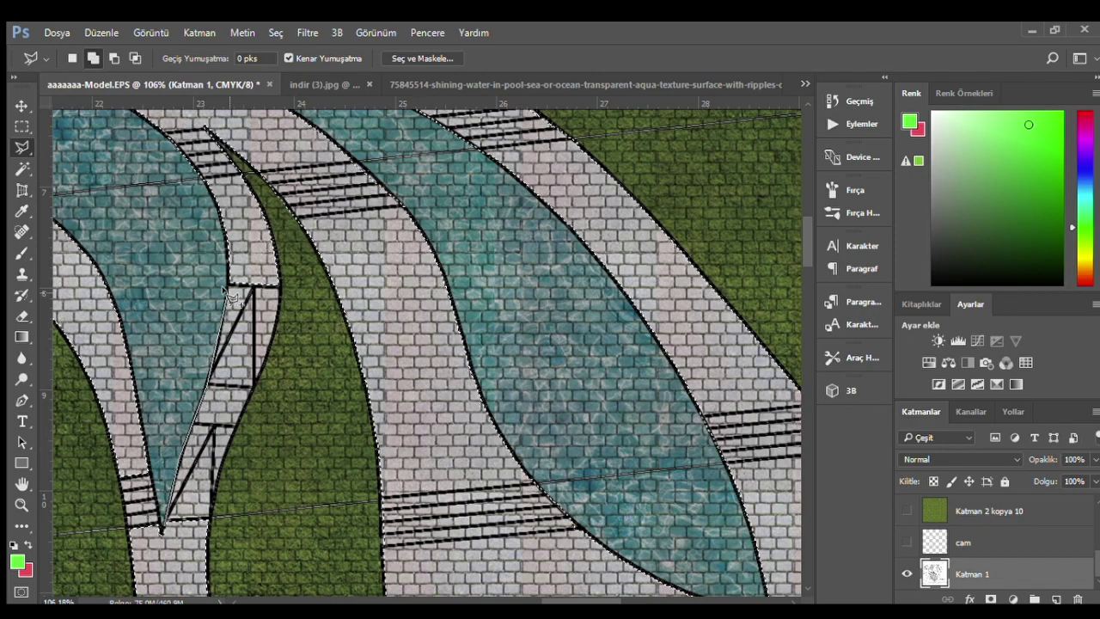
click(280, 284)
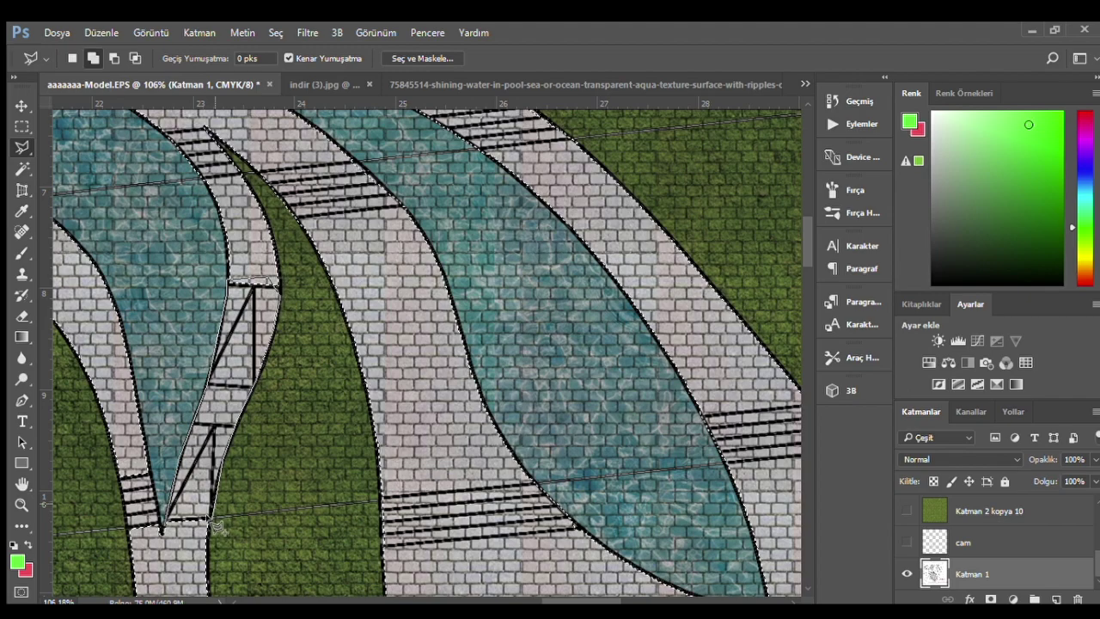
click(160, 519)
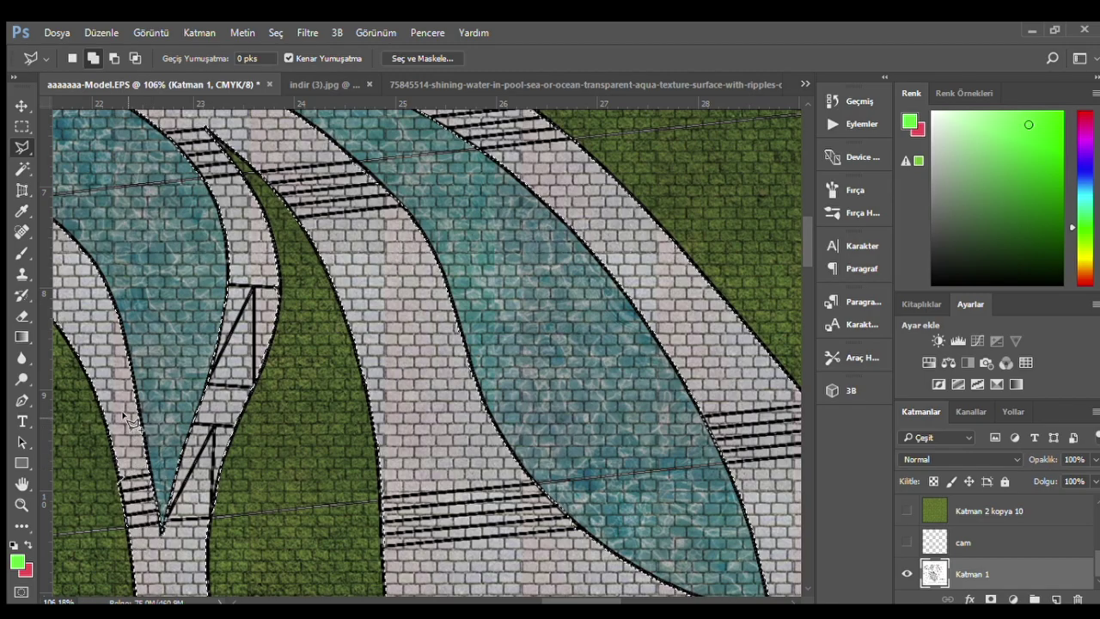
scroll(258, 490, down, 3)
scroll(447, 567, down, 2)
scroll(202, 378, up, 6)
scroll(197, 376, up, 1)
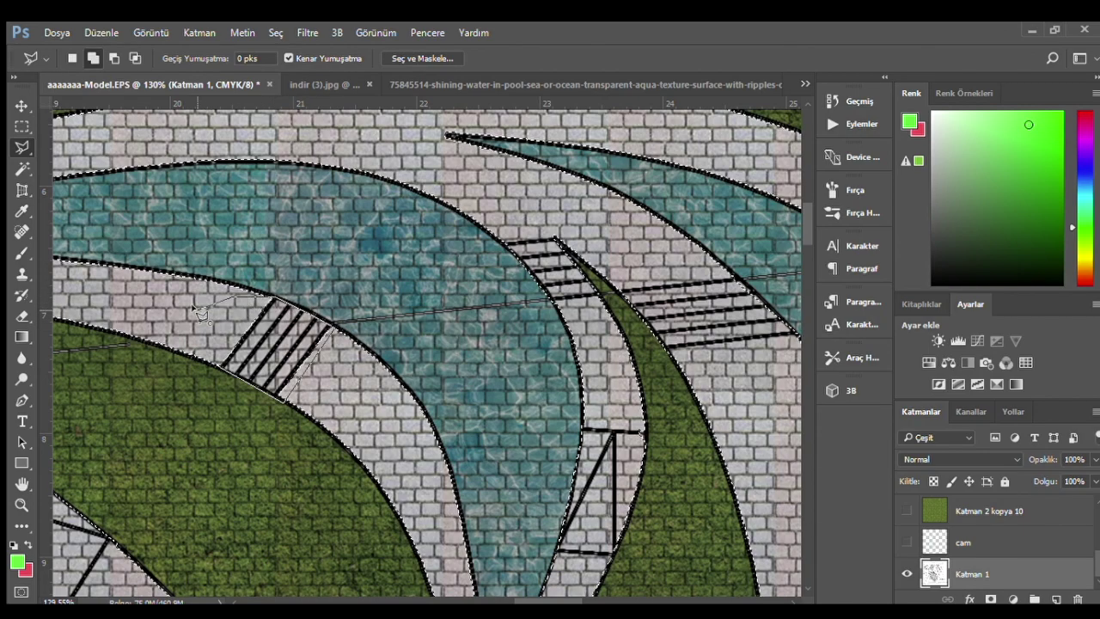
scroll(199, 314, down, 3)
scroll(199, 313, down, 2)
scroll(289, 378, up, 2)
scroll(309, 339, up, 2)
scroll(311, 339, down, 3)
scroll(327, 319, down, 1)
scroll(368, 318, down, 2)
scroll(391, 550, up, 3)
scroll(391, 550, up, 2)
- Retrace a paving edge, cancel it, and start a new added outline on the right
click(268, 390)
click(365, 241)
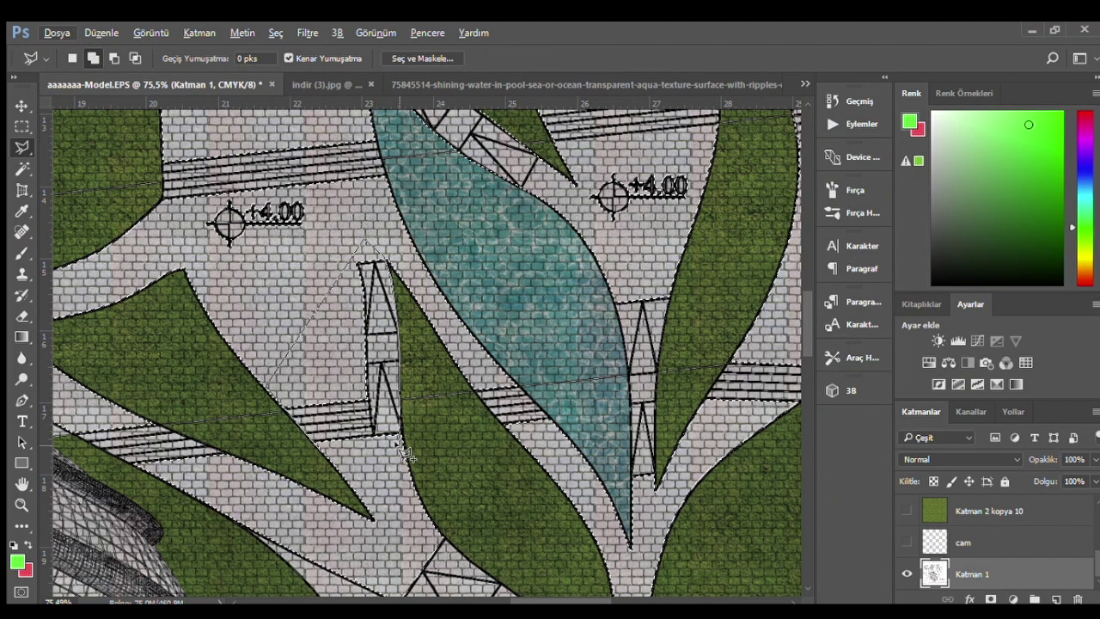
scroll(364, 475, down, 2)
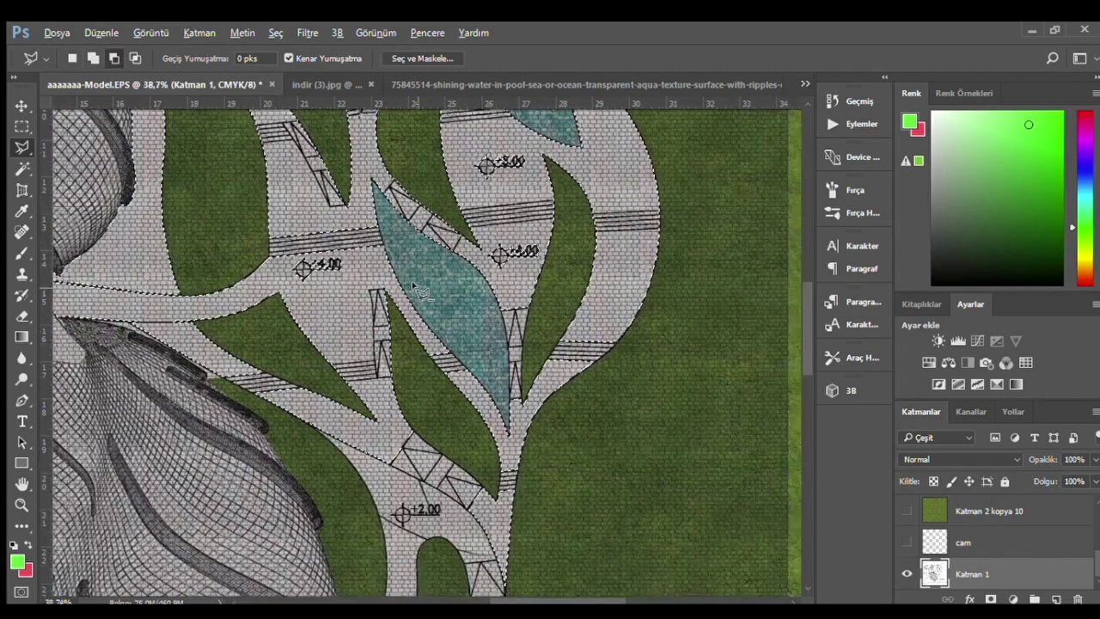
scroll(408, 345, up, 3)
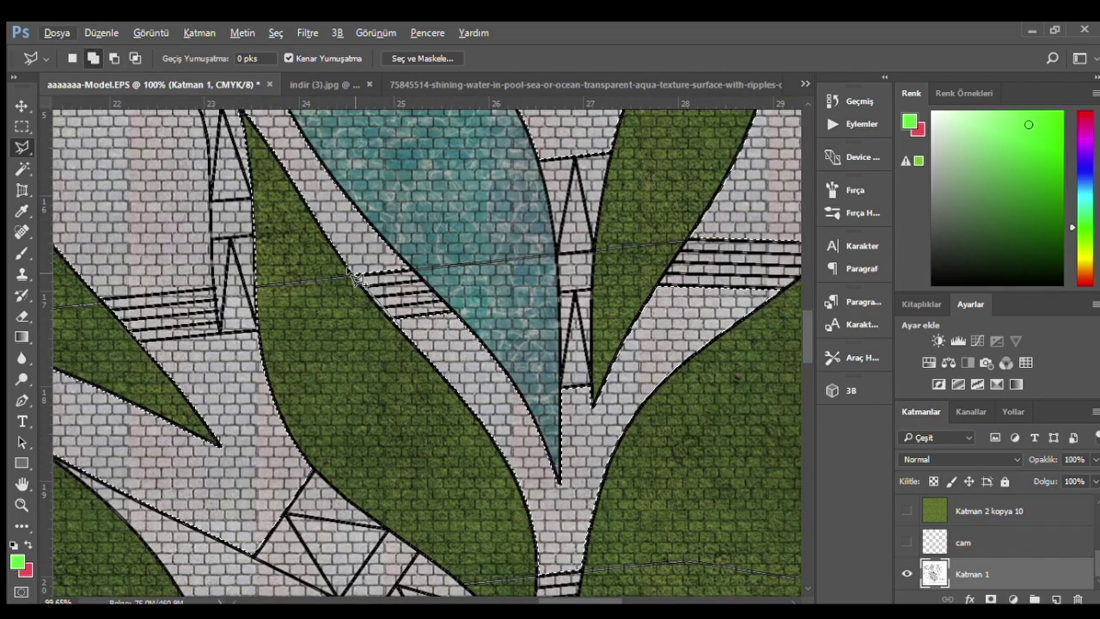
key(Escape)
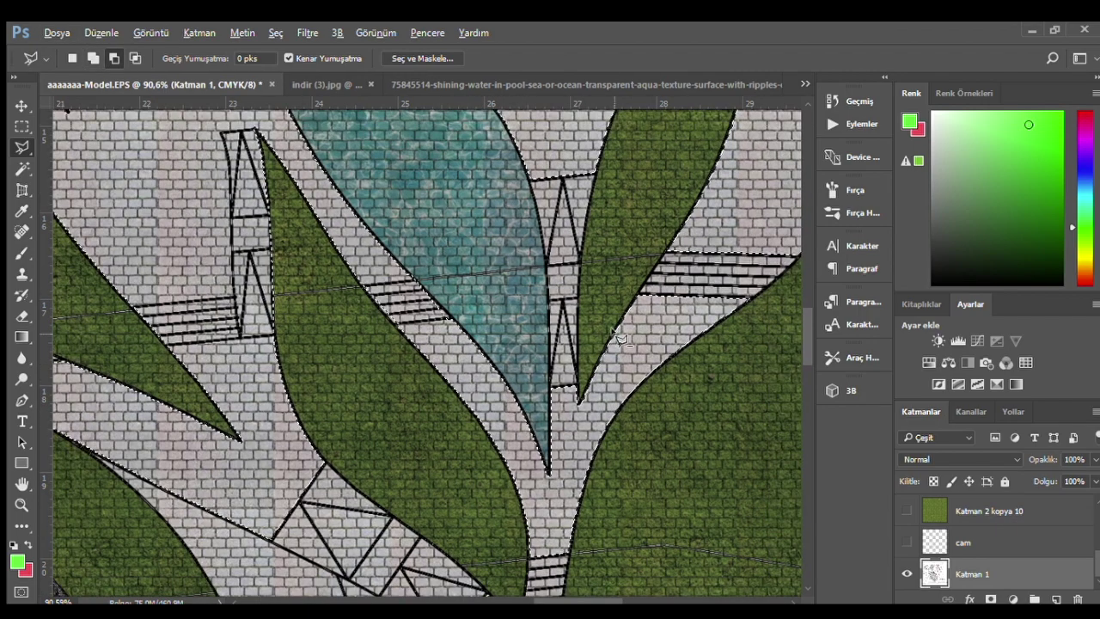
scroll(485, 378, down, 1)
shift+click(744, 305)
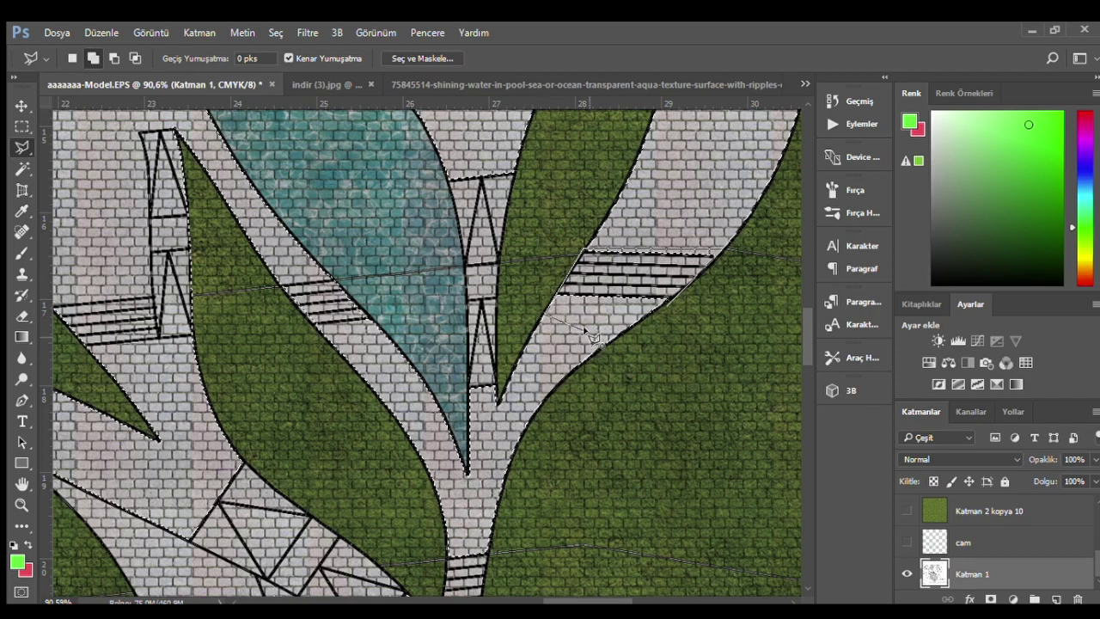
scroll(601, 241, down, 2)
scroll(494, 224, up, 1)
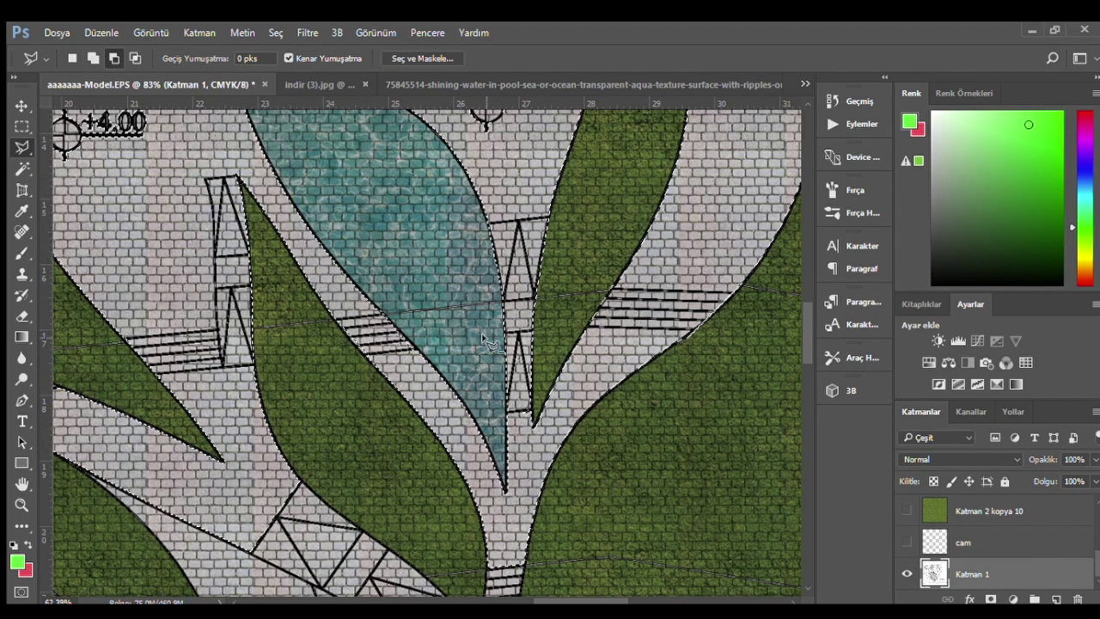
scroll(593, 292, down, 3)
scroll(602, 295, down, 1)
scroll(602, 294, up, 1)
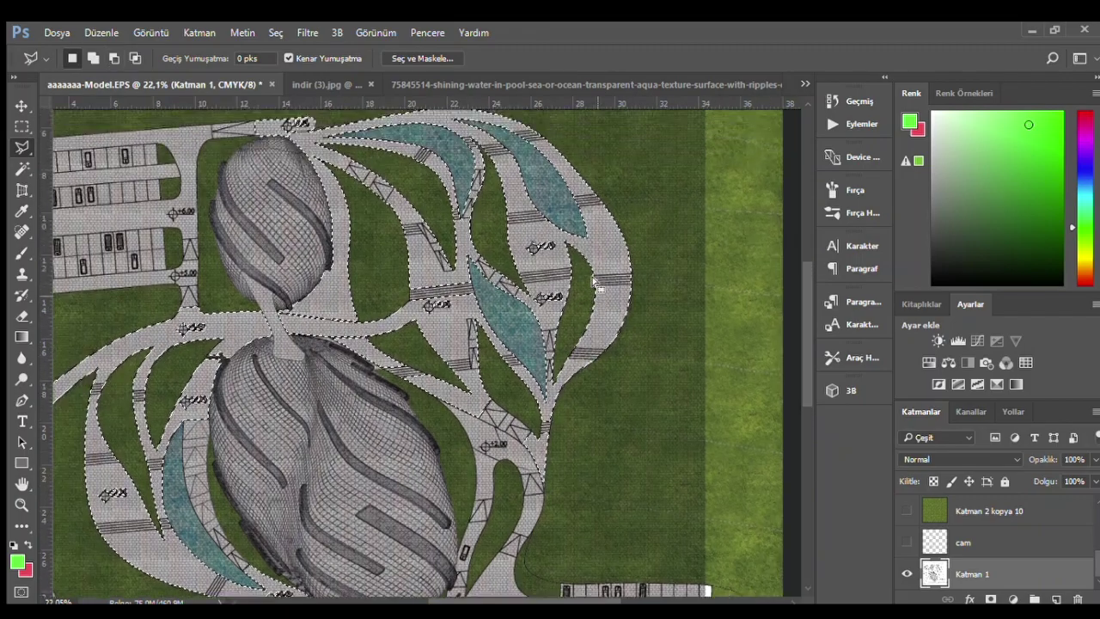
scroll(471, 174, up, 1)
scroll(471, 174, down, 1)
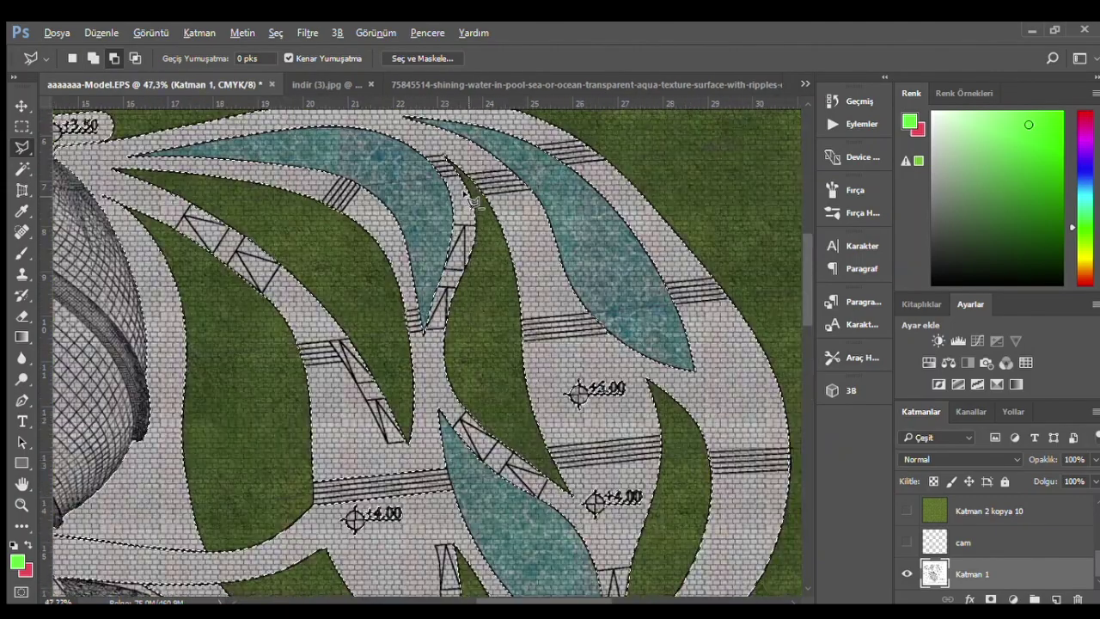
scroll(464, 283, down, 1)
scroll(455, 378, down, 1)
scroll(456, 380, up, 2)
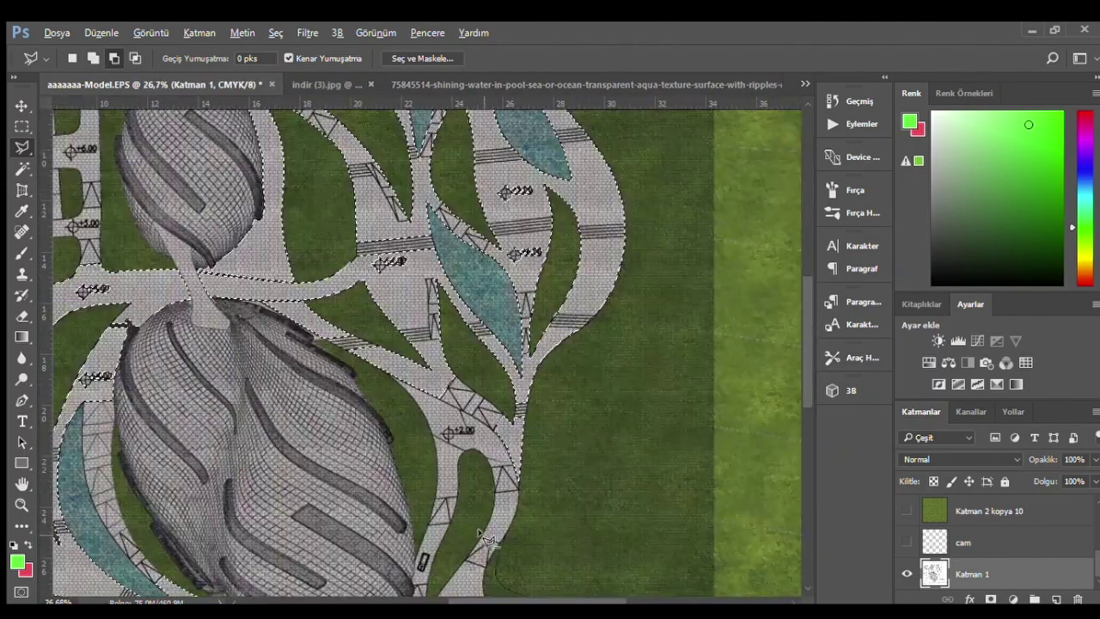
scroll(473, 361, up, 1)
scroll(494, 344, up, 1)
scroll(513, 322, up, 2)
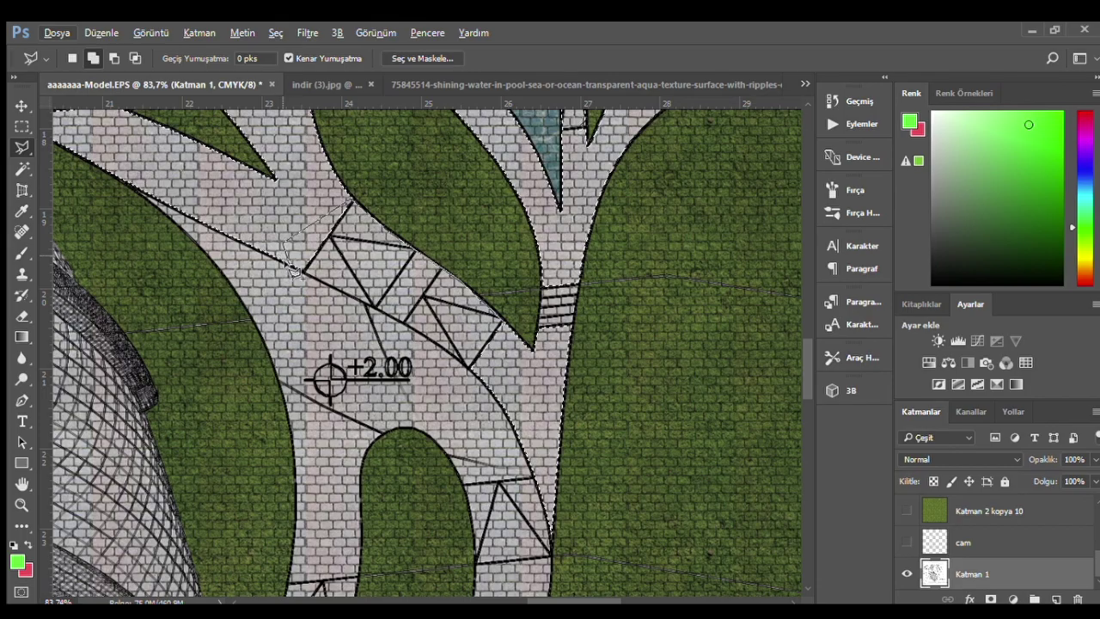
scroll(386, 370, down, 3)
scroll(266, 363, down, 1)
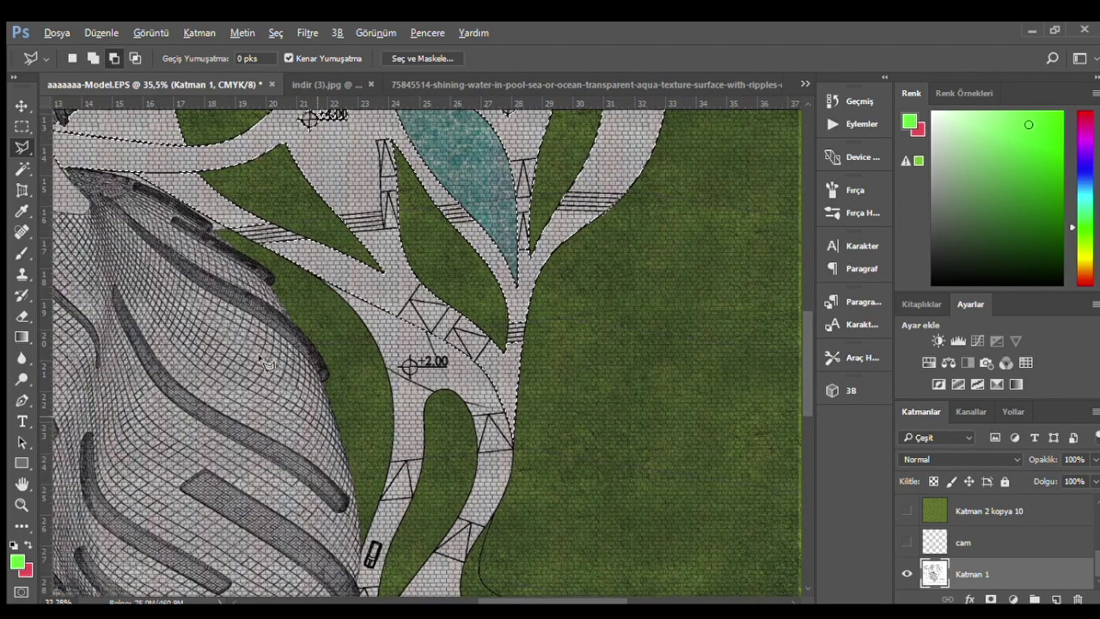
scroll(266, 363, up, 2)
scroll(267, 363, up, 1)
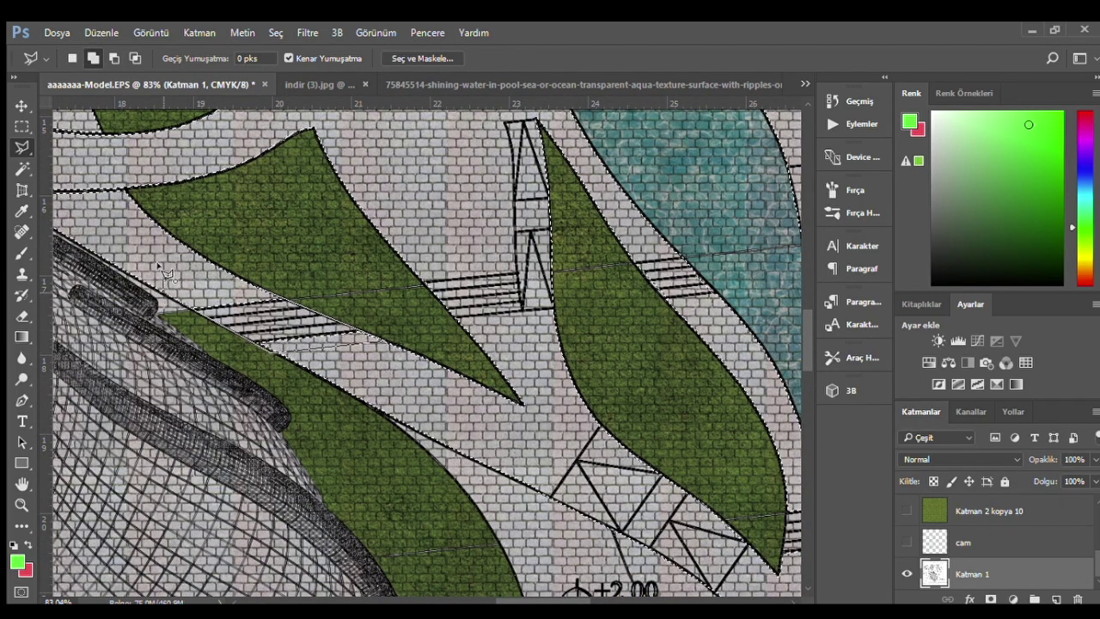
scroll(158, 284, down, 1)
scroll(157, 309, down, 1)
scroll(155, 344, down, 1)
scroll(155, 361, down, 1)
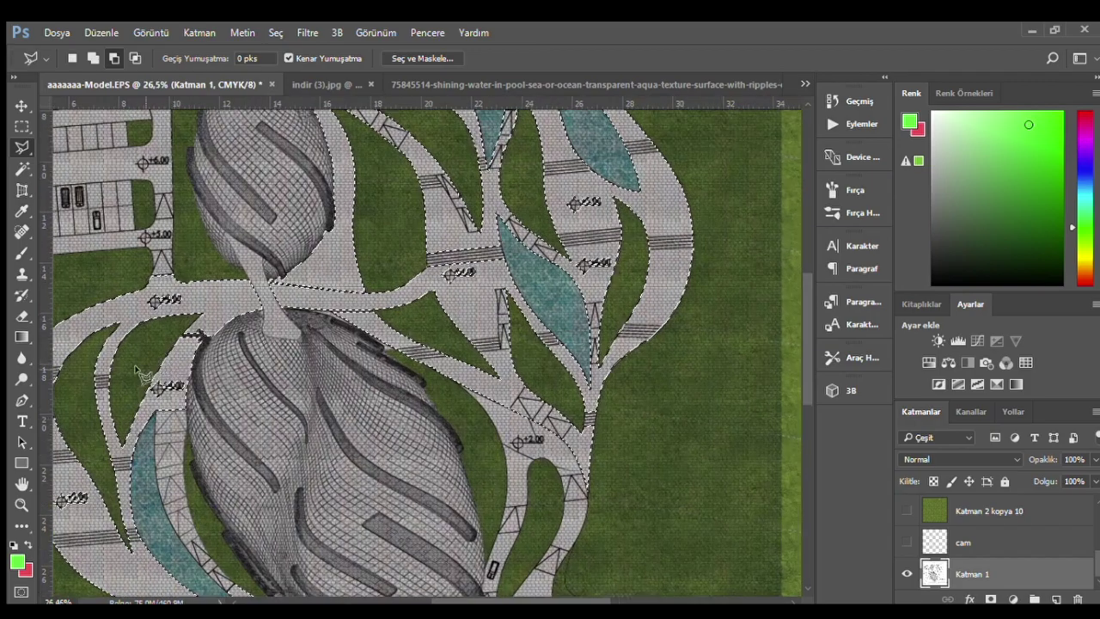
scroll(172, 395, up, 2)
scroll(197, 455, down, 2)
scroll(223, 516, up, 2)
scroll(250, 559, down, 1)
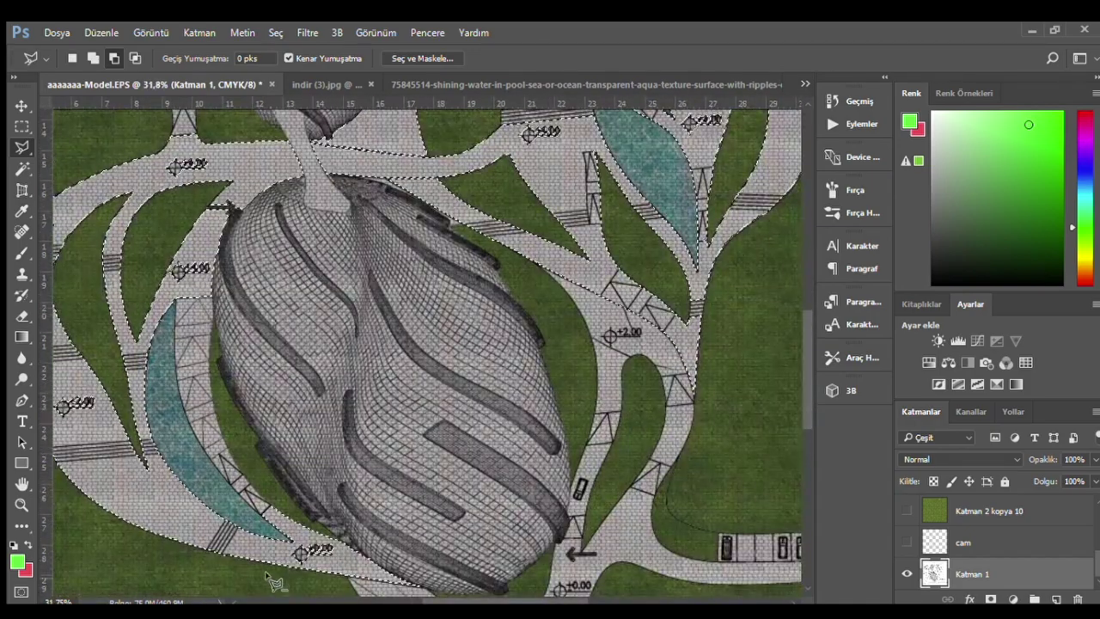
scroll(255, 572, up, 2)
scroll(266, 541, down, 2)
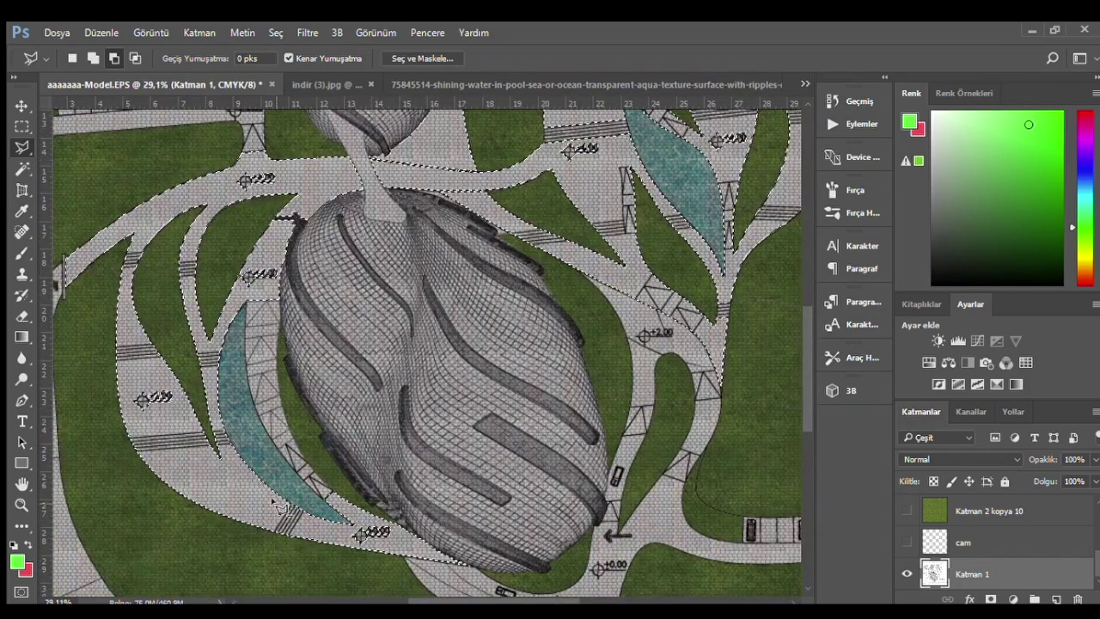
scroll(284, 502, up, 2)
scroll(323, 485, up, 2)
click(22, 170)
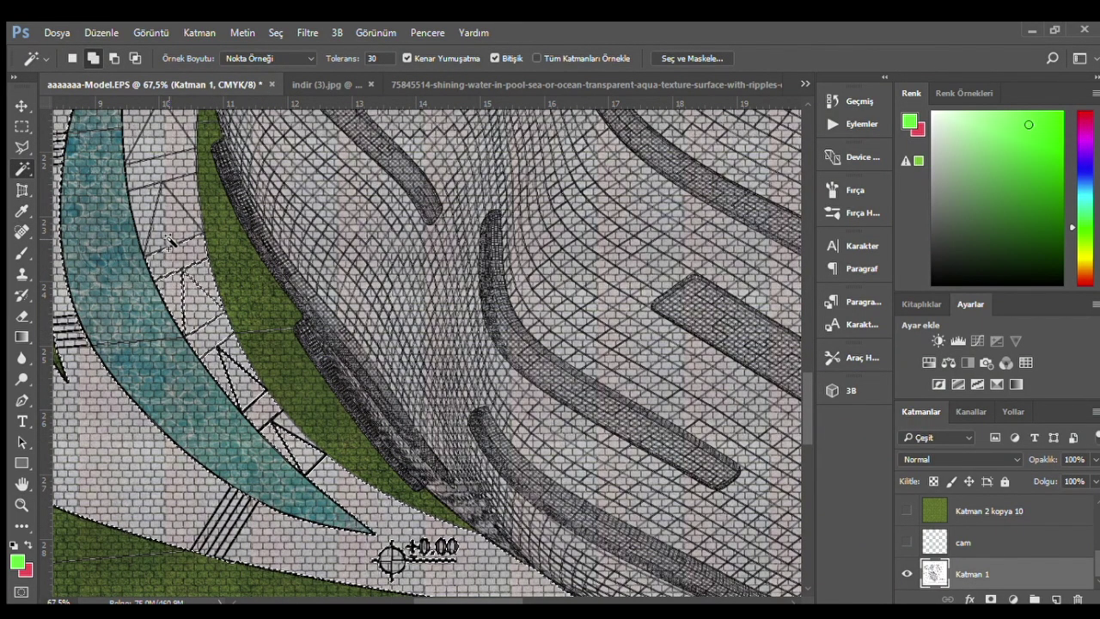
- Outline the paving beside the +3.50 mark with the Polygonal Lasso and add it to the selection
scroll(163, 153, up, 1)
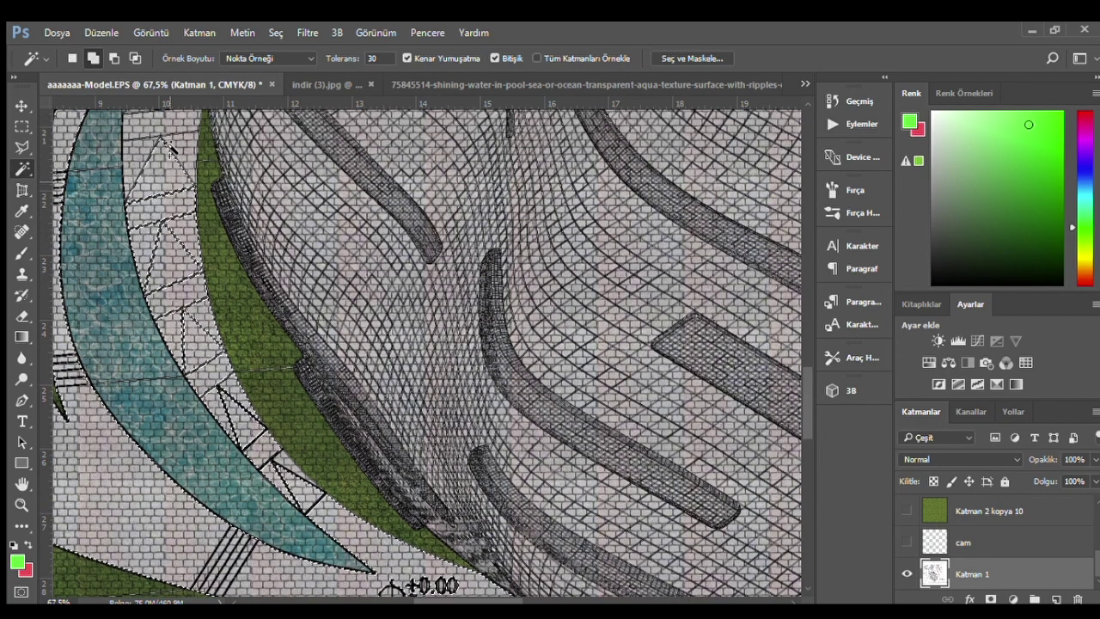
scroll(146, 184, up, 2)
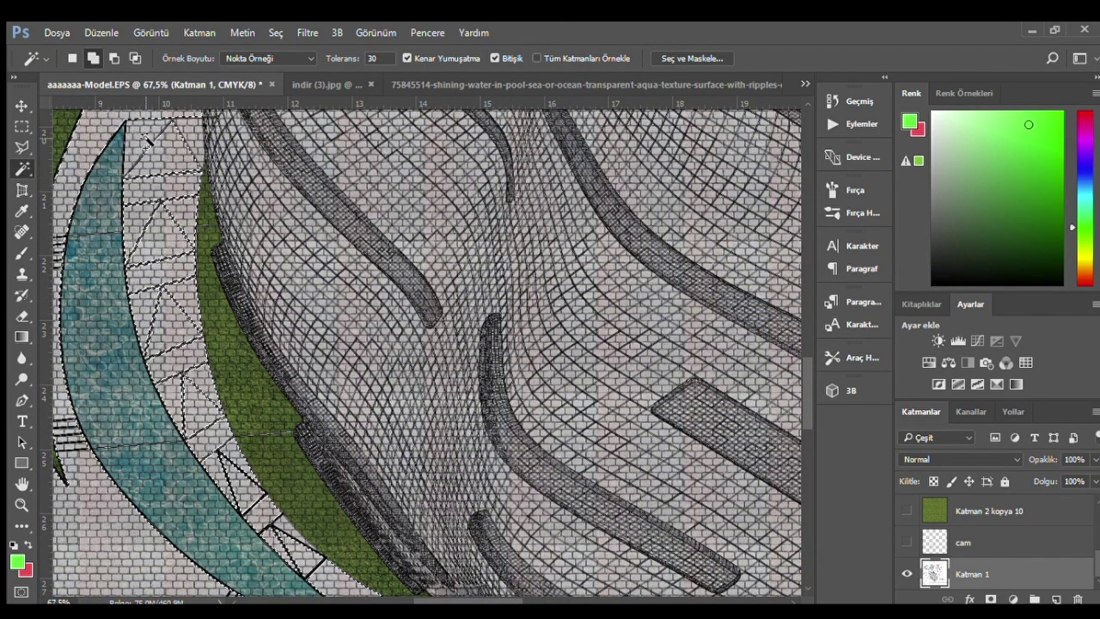
scroll(172, 258, down, 2)
scroll(215, 318, down, 2)
scroll(232, 339, down, 1)
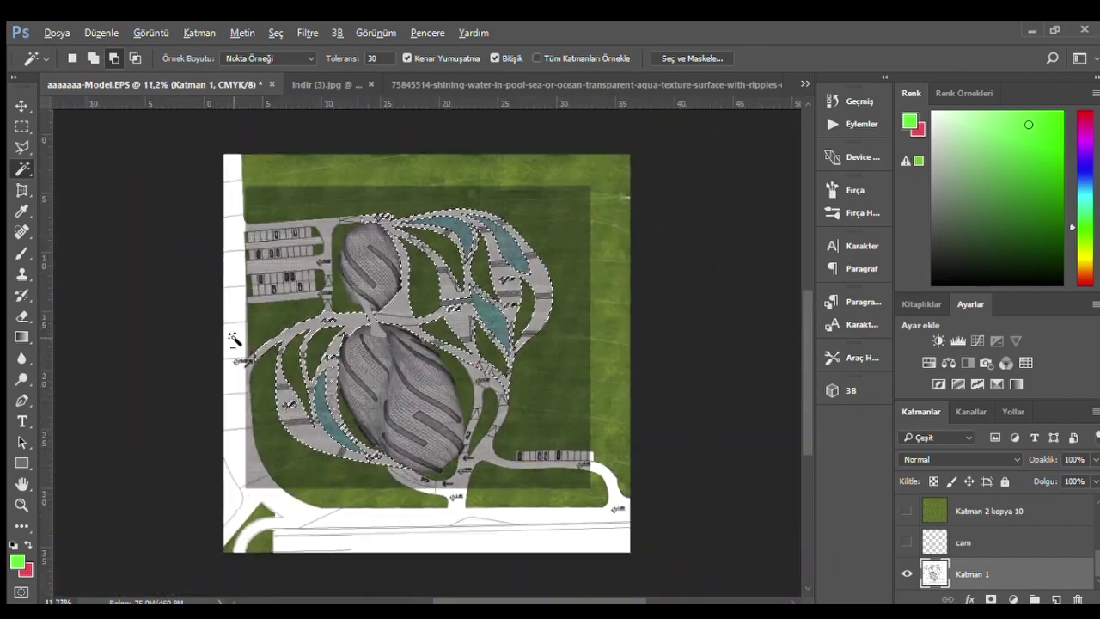
scroll(343, 206, up, 3)
scroll(344, 172, down, 1)
scroll(343, 150, up, 2)
scroll(283, 137, up, 1)
key(l)
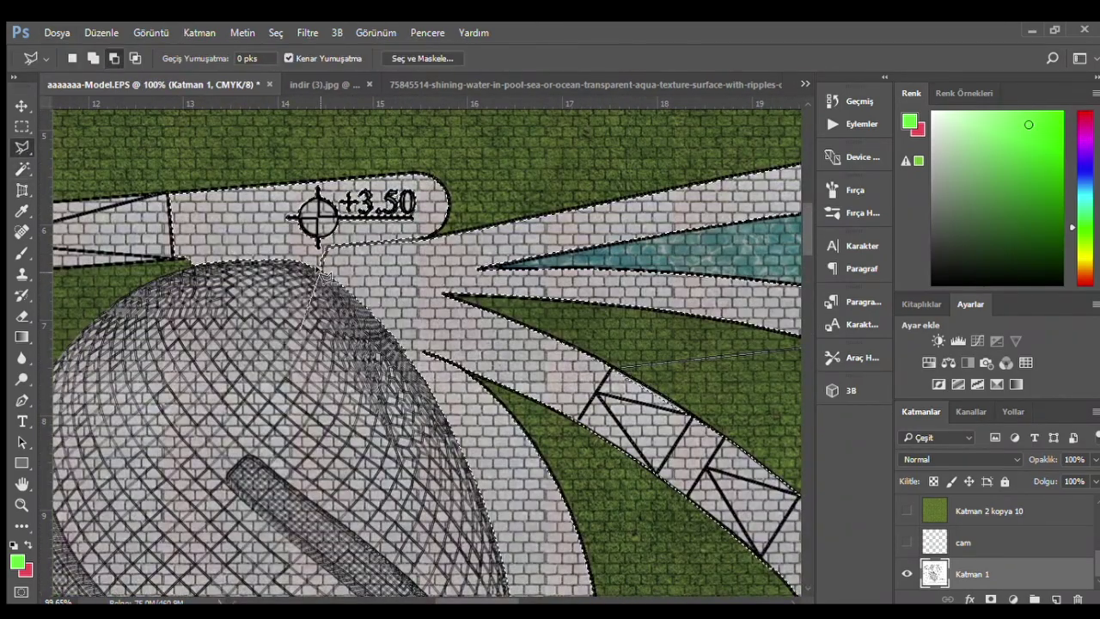
click(425, 241)
click(468, 228)
double_click(163, 163)
- Zoom out and make the Katman 5 kopya 11 layer active
scroll(384, 277, down, 2)
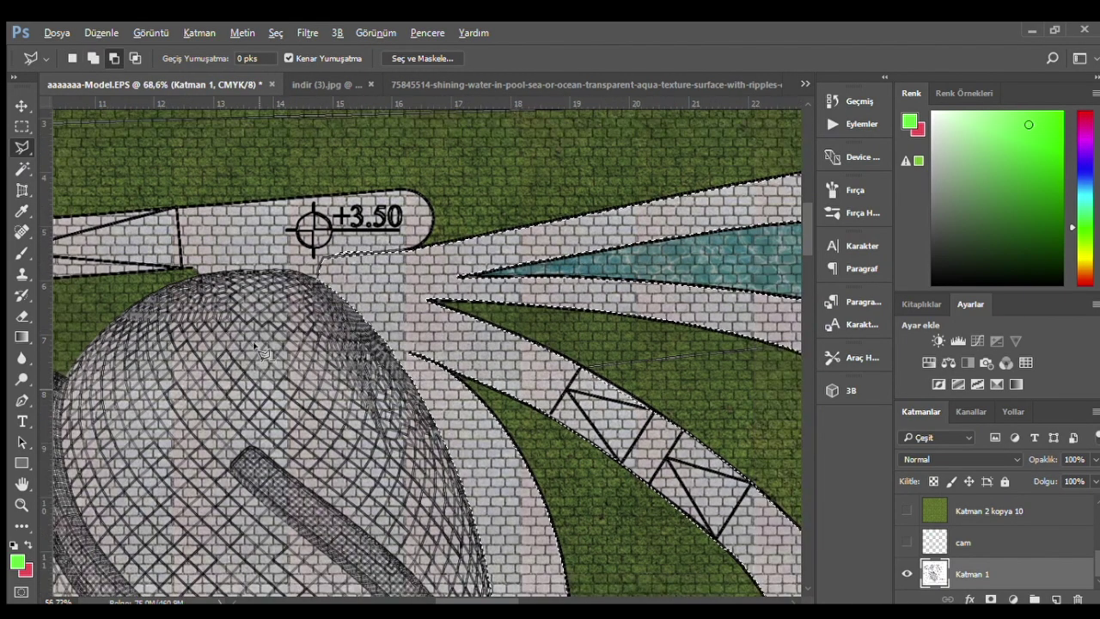
scroll(384, 277, down, 4)
scroll(384, 277, down, 2)
scroll(989, 546, up, 5)
scroll(994, 515, up, 3)
click(997, 510)
- Hide the Katman 5 kopya 11 brick layer to view the plan
scroll(997, 511, up, 1)
click(906, 541)
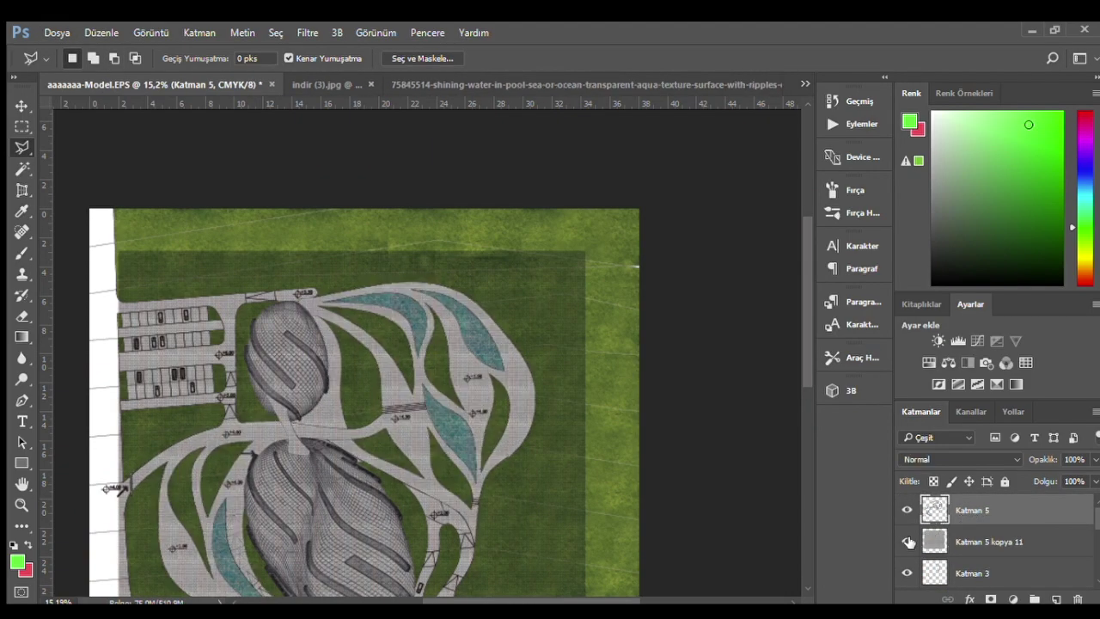
scroll(469, 453, down, 2)
scroll(468, 454, up, 3)
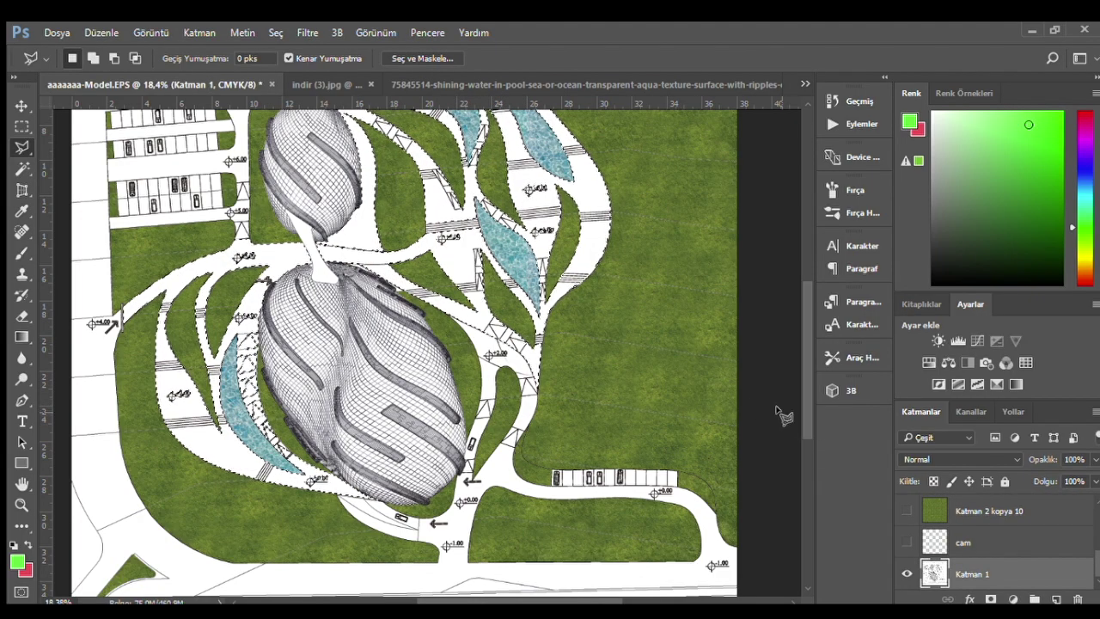
scroll(444, 196, up, 3)
scroll(444, 194, up, 2)
scroll(502, 234, up, 2)
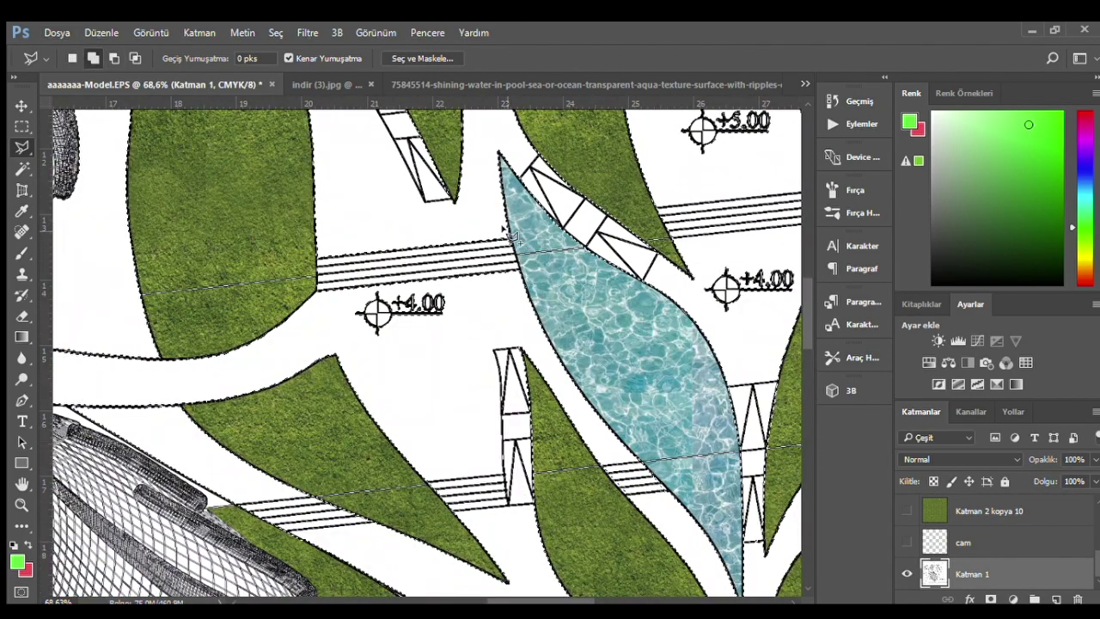
- Begin outlining more paving beside the pool, then cancel the unfinished outline
click(525, 293)
click(317, 292)
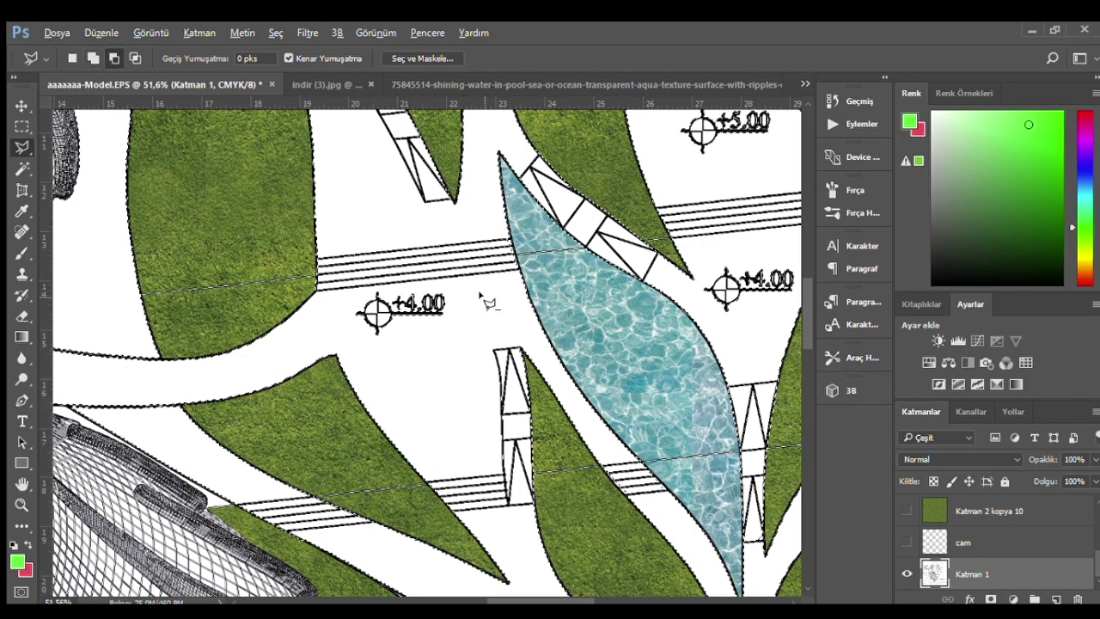
scroll(507, 307, down, 2)
scroll(526, 335, down, 1)
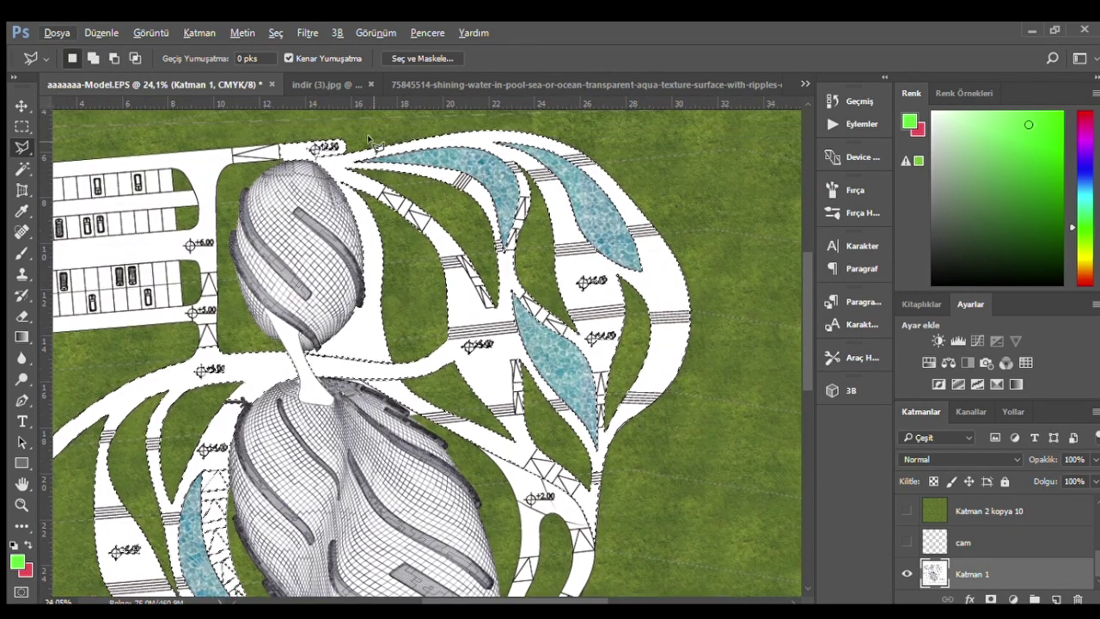
scroll(279, 211, up, 1)
scroll(279, 210, up, 3)
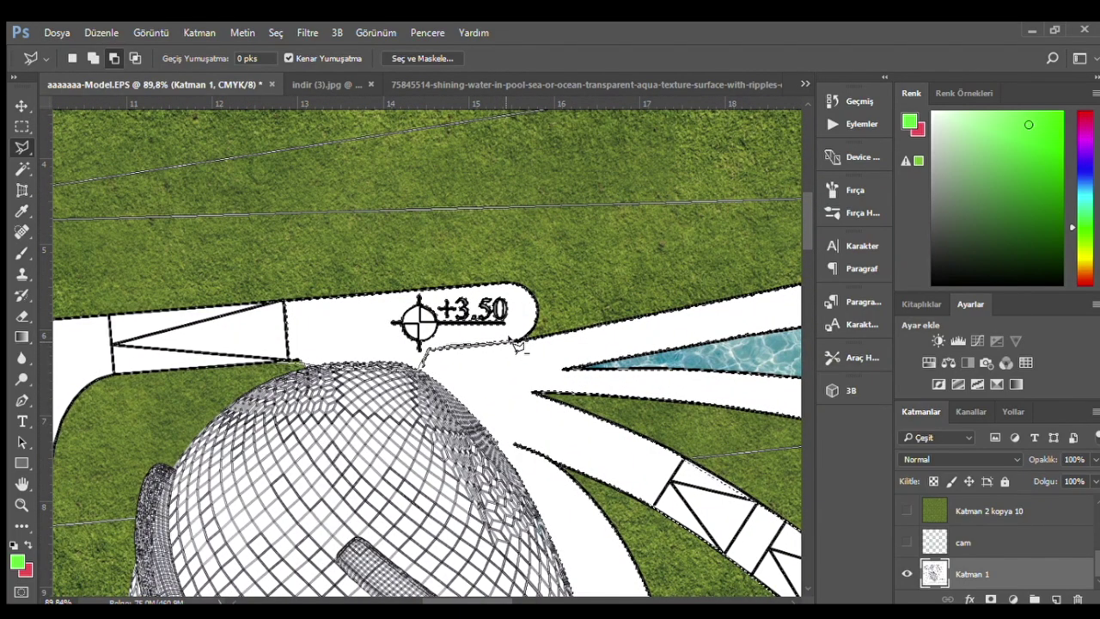
key(Escape)
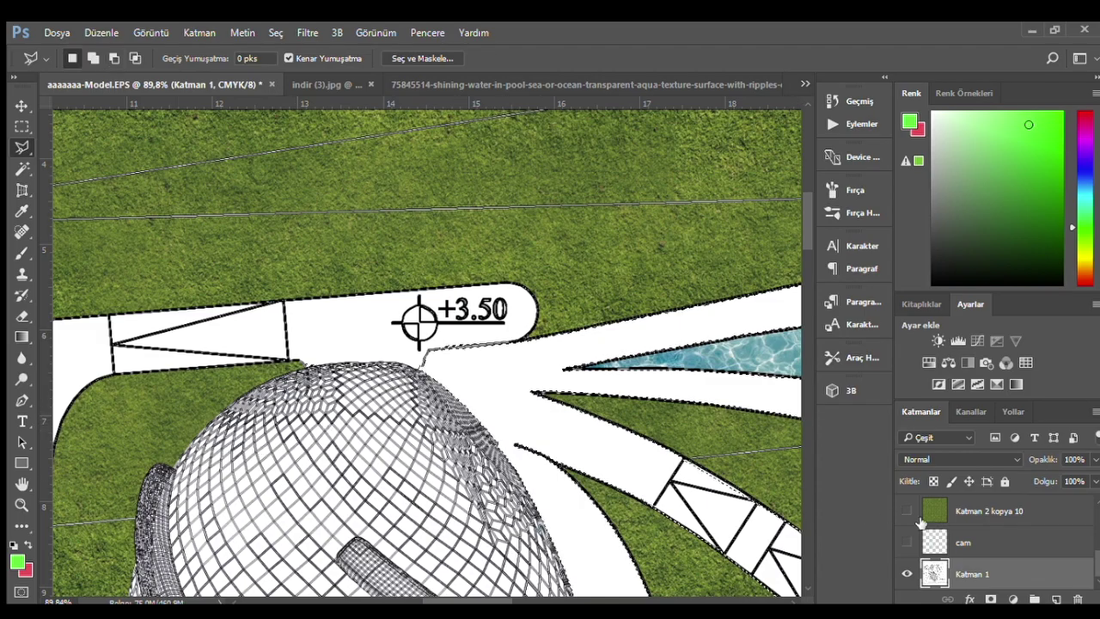
scroll(945, 549, up, 3)
- Copy the brick texture inside the path selection to new layer Katman 5, hiding the full sheet
click(993, 515)
click(907, 510)
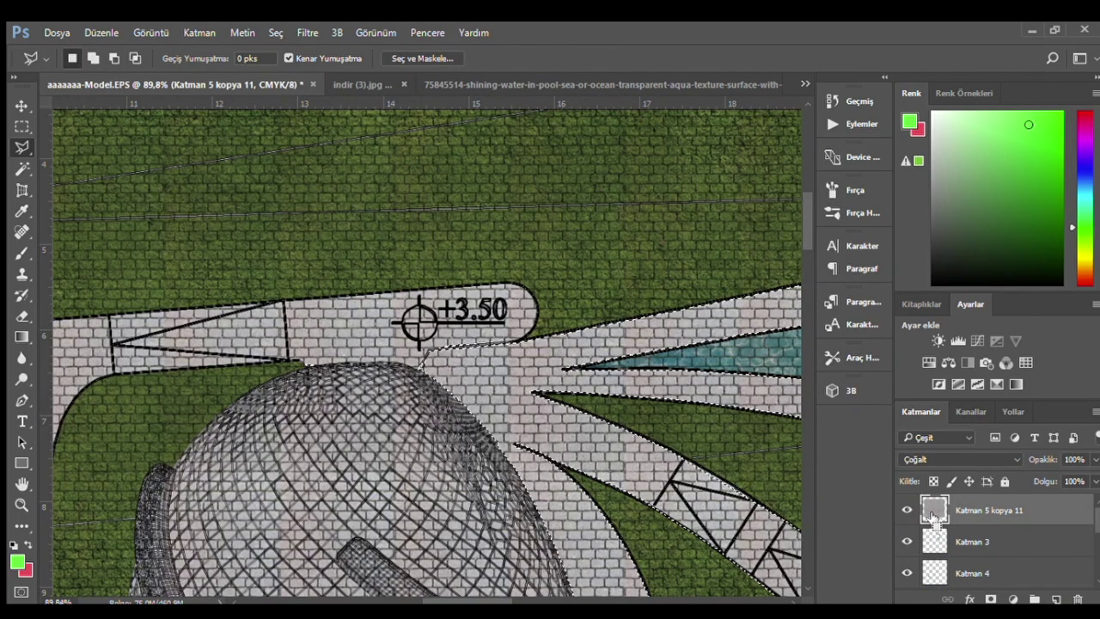
key(ctrl+j)
click(907, 541)
scroll(384, 282, down, 5)
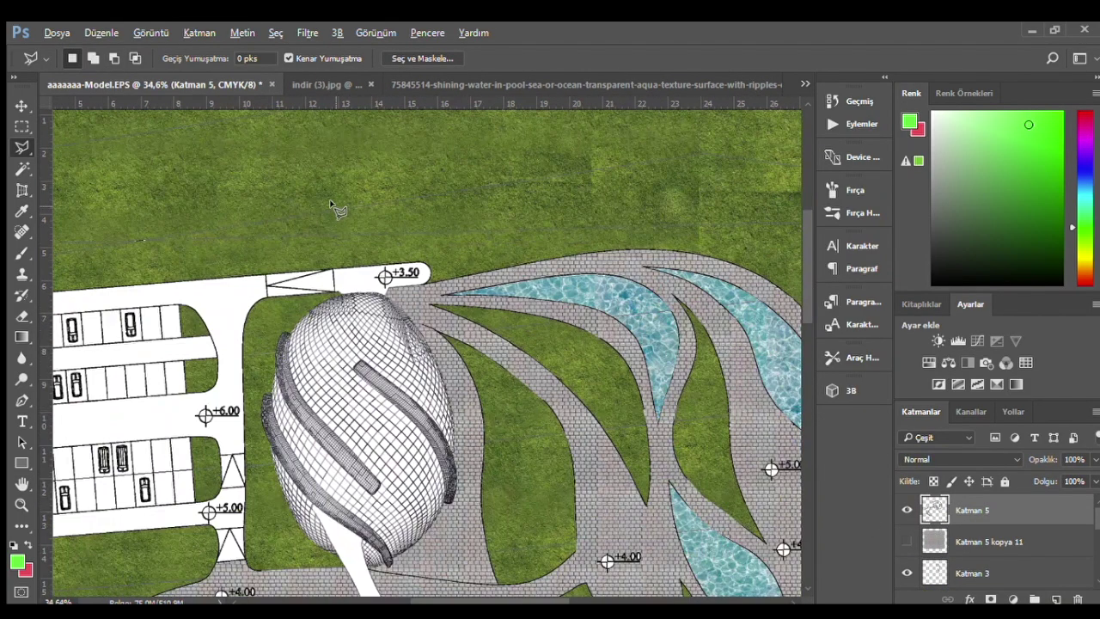
scroll(330, 210, down, 3)
scroll(361, 343, down, 2)
scroll(421, 468, up, 1)
scroll(422, 468, down, 1)
- Close the water and paving texture documents, leaving the asphalt texture open
click(421, 79)
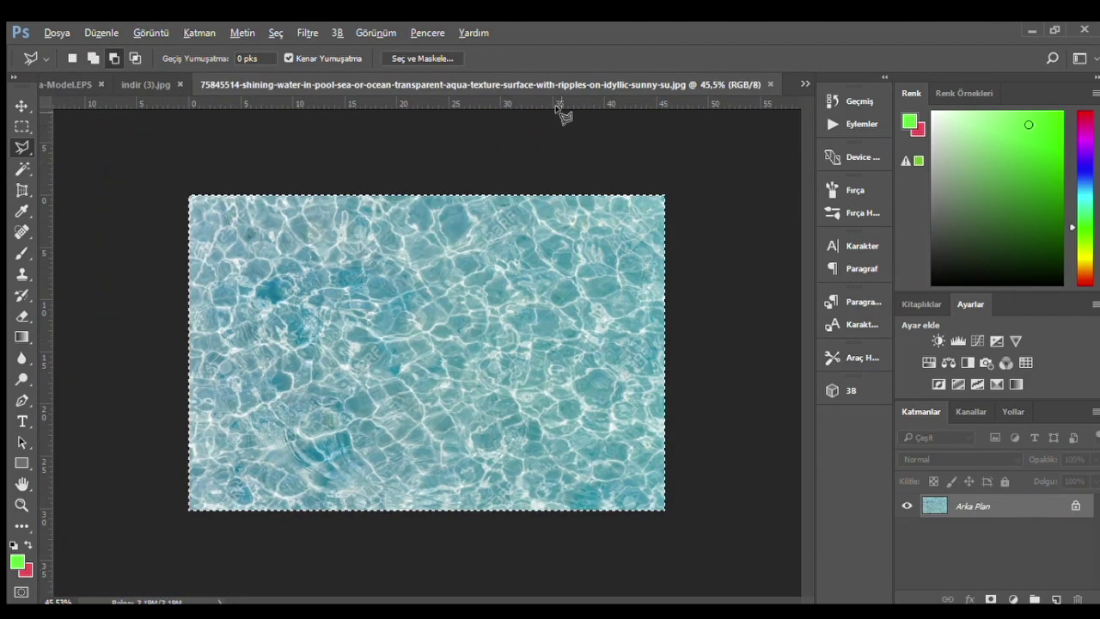
click(770, 85)
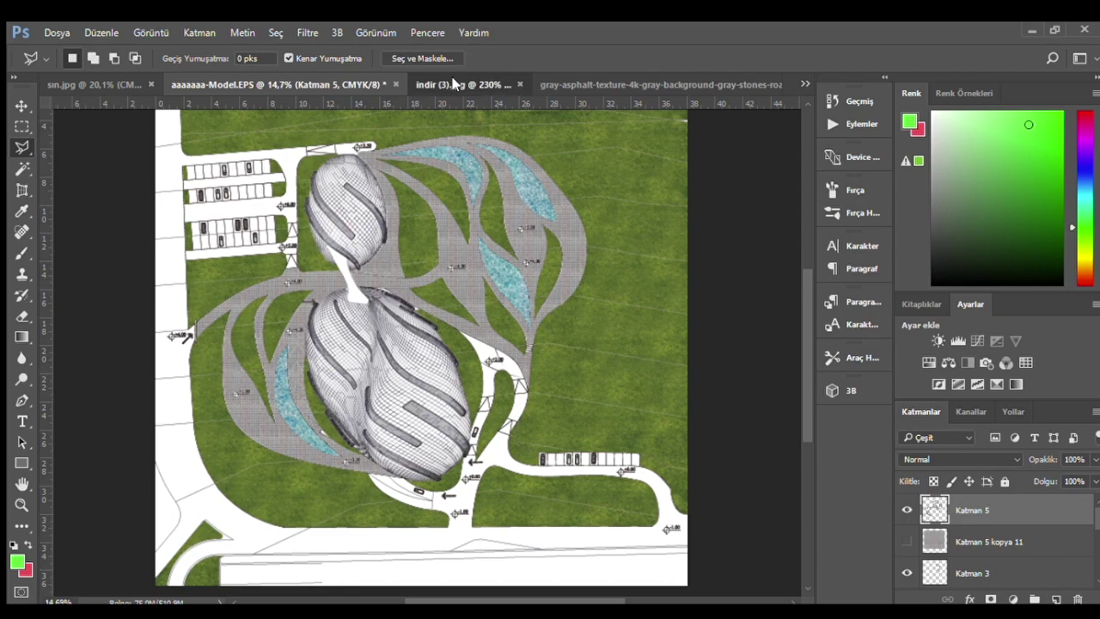
click(455, 83)
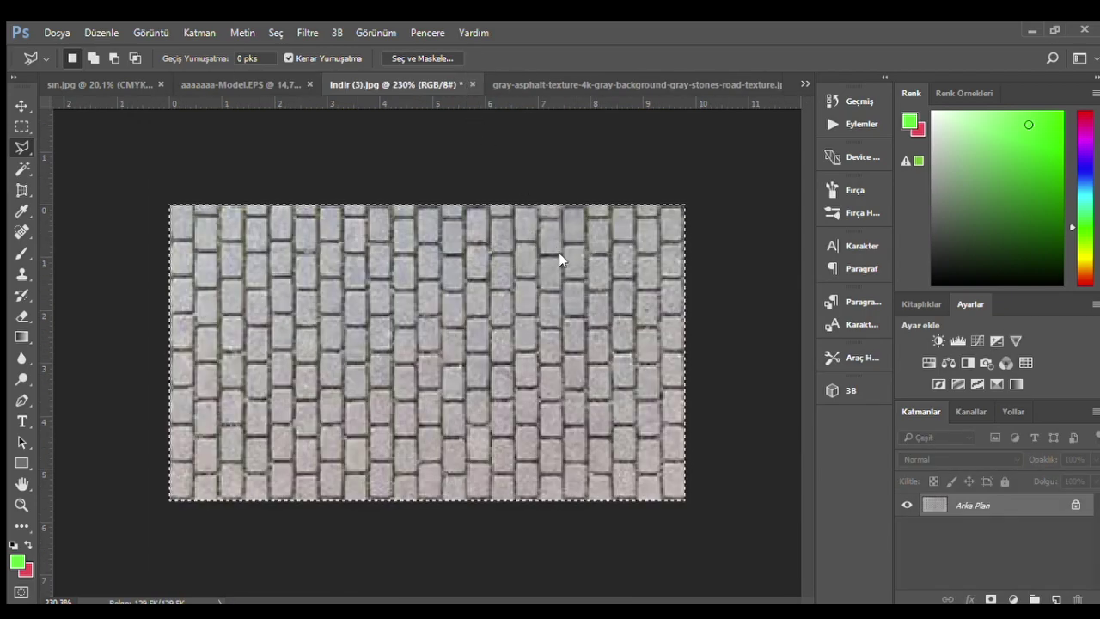
click(472, 84)
- Copy the whole asphalt texture into the site plan and move it toward the top
key(ctrl+a)
key(ctrl+c)
click(176, 84)
key(ctrl+v)
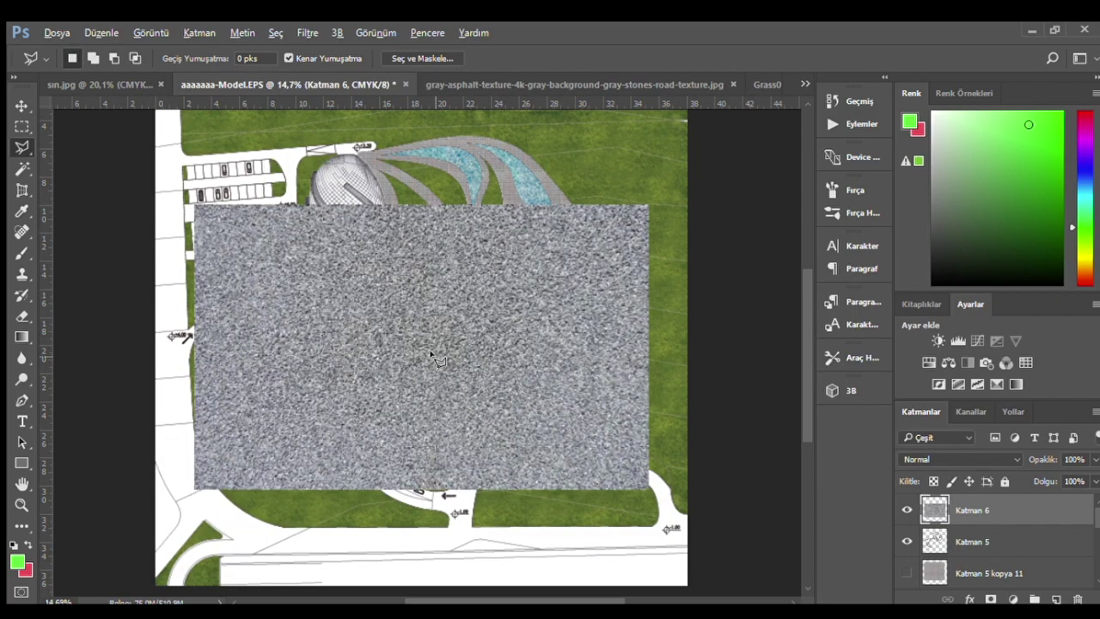
click(21, 105)
scroll(326, 275, down, 2)
mouse_move(268, 235)
mouse_down()
mouse_move(282, 183)
mouse_move(492, 332)
mouse_up()
- Scale the asphalt texture down and align it with the plan's top-left corner
key(ctrl+t)
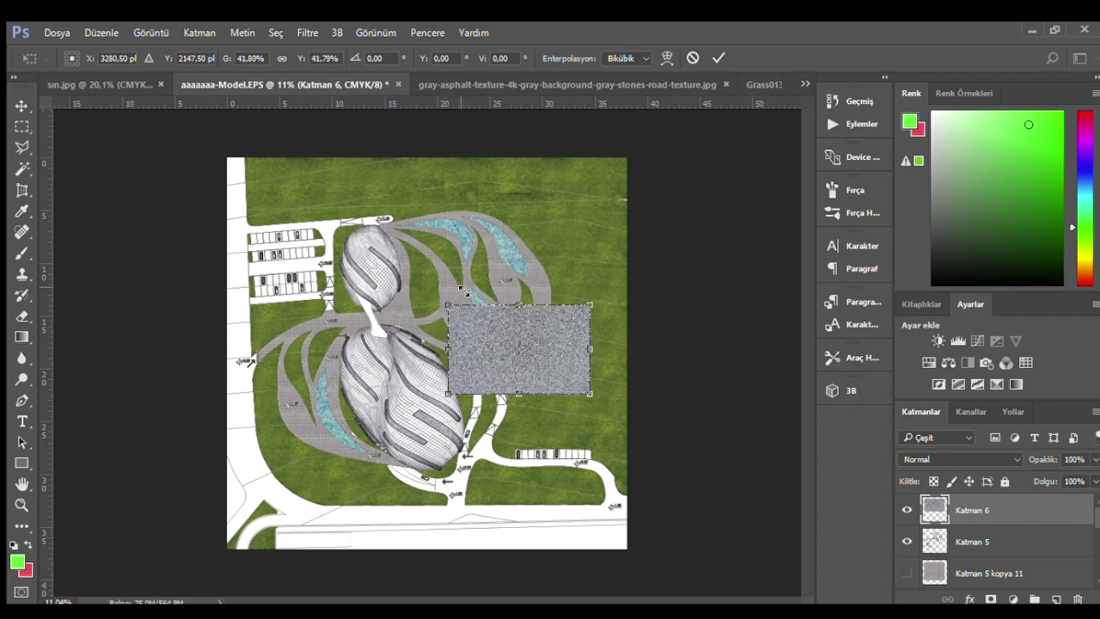
key(Return)
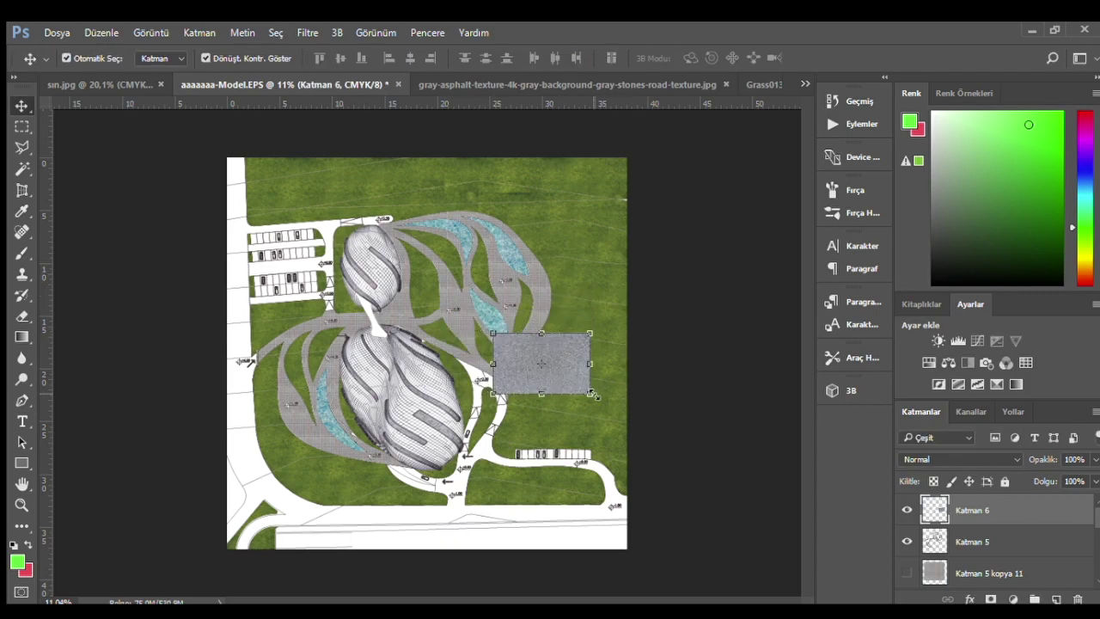
drag(559, 377, 293, 202)
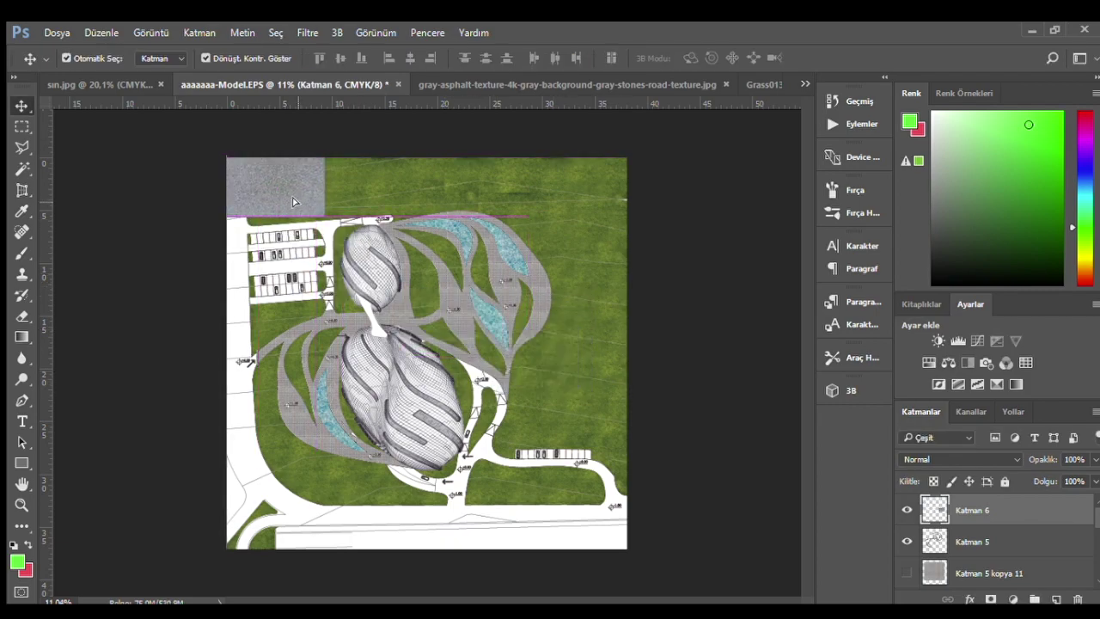
scroll(211, 164, up, 2)
scroll(210, 164, up, 2)
scroll(230, 159, up, 2)
scroll(317, 243, up, 2)
drag(317, 243, 363, 269)
scroll(352, 270, down, 1)
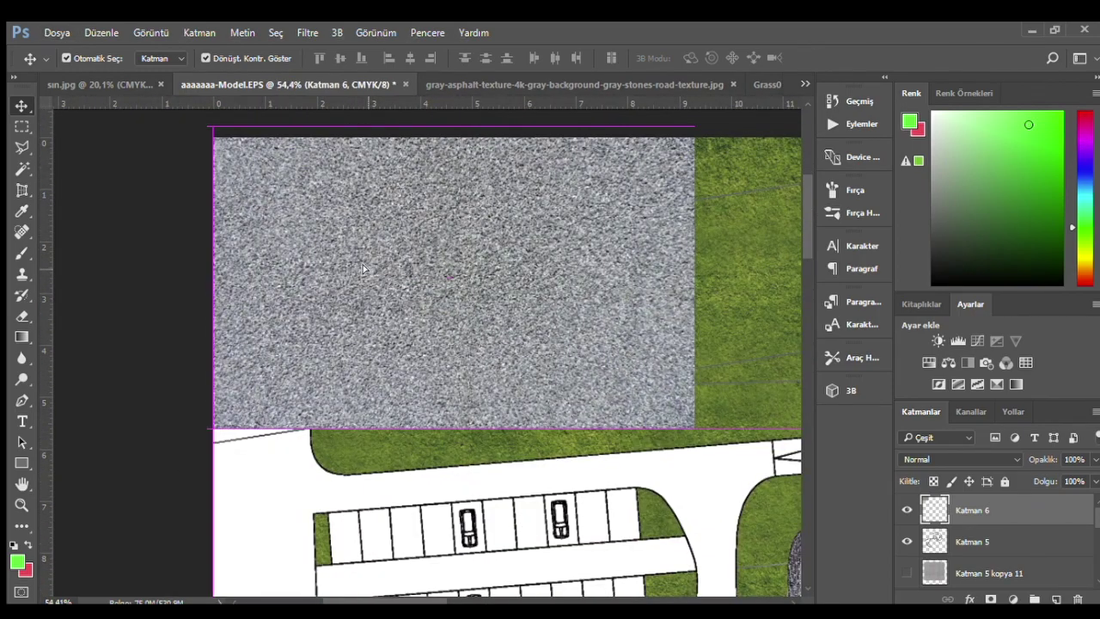
- Shrink the asphalt tile further and stack copies down the plan's left side
key(ctrl+t)
drag(686, 438, 468, 303)
key(Return)
drag(396, 226, 397, 469)
scroll(398, 333, down, 3)
scroll(397, 468, down, 3)
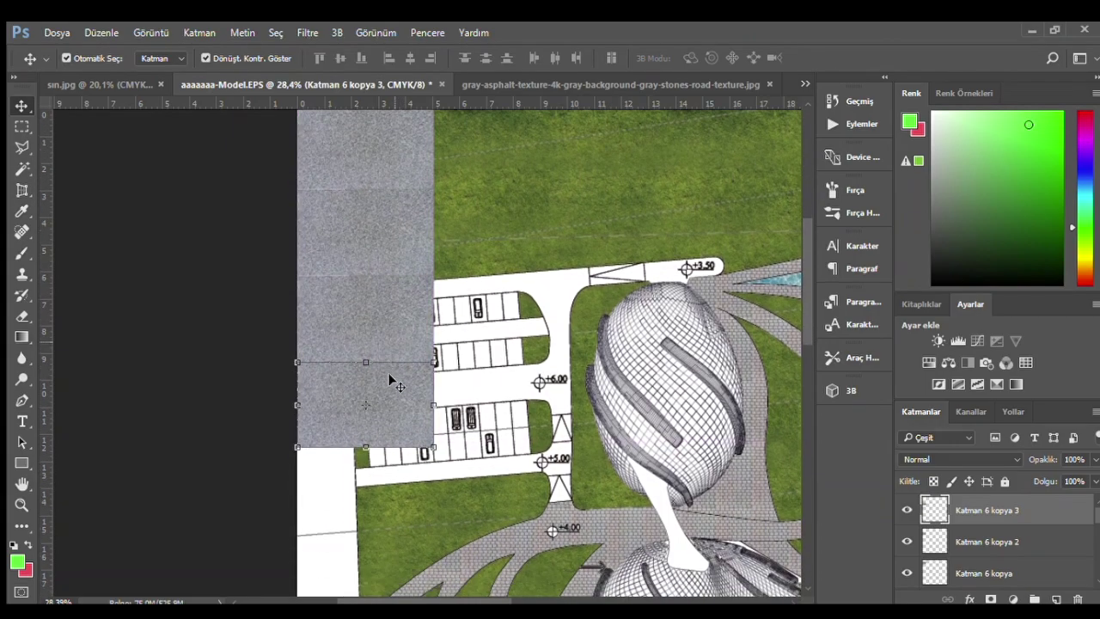
drag(393, 375, 398, 462)
scroll(398, 462, down, 3)
mouse_move(398, 338)
mouse_down()
mouse_move(386, 421)
mouse_move(383, 214)
mouse_move(400, 464)
mouse_move(385, 512)
mouse_up()
scroll(391, 306, down, 3)
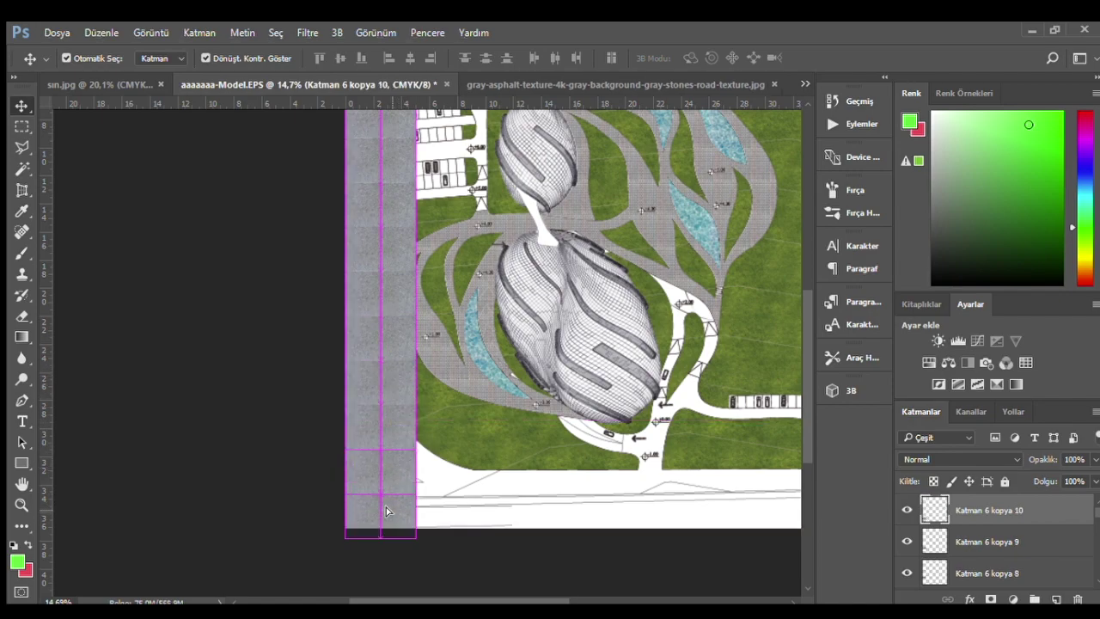
- Duplicate the column of asphalt tiles into strips placed side by side to the right
shift+click(1011, 544)
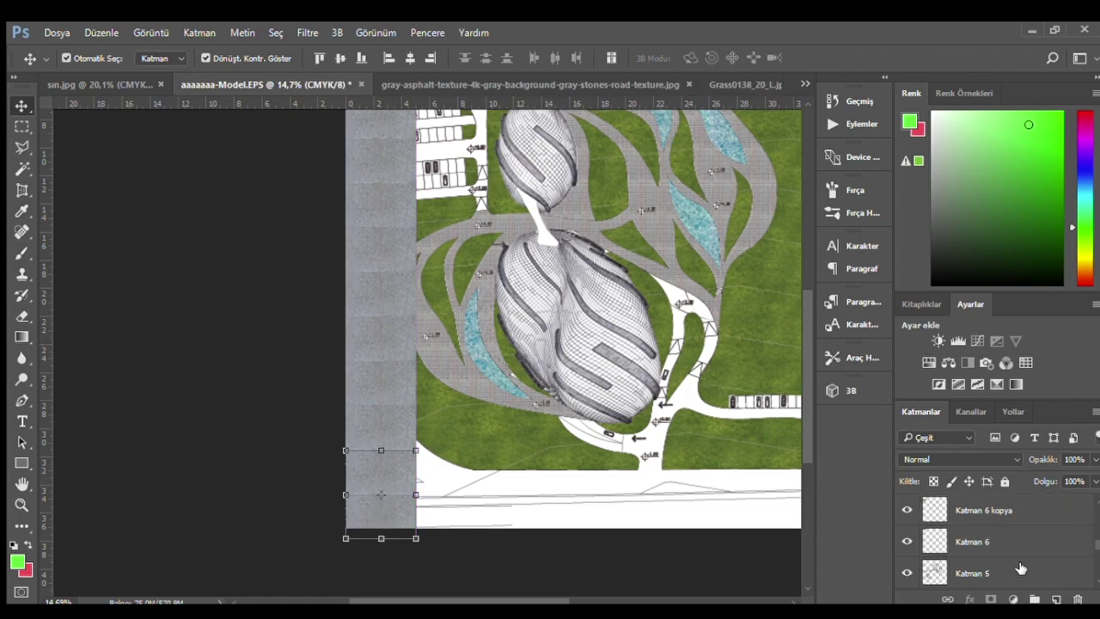
shift+click(992, 538)
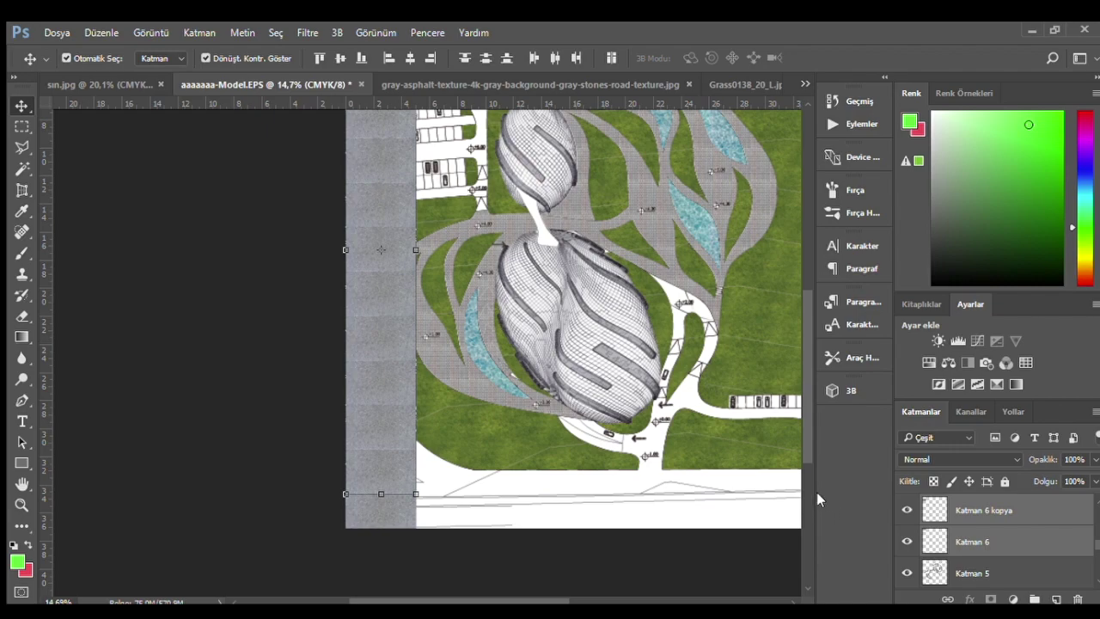
key(ctrl+j)
mouse_move(375, 379)
mouse_down()
mouse_move(456, 379)
mouse_move(444, 376)
mouse_up()
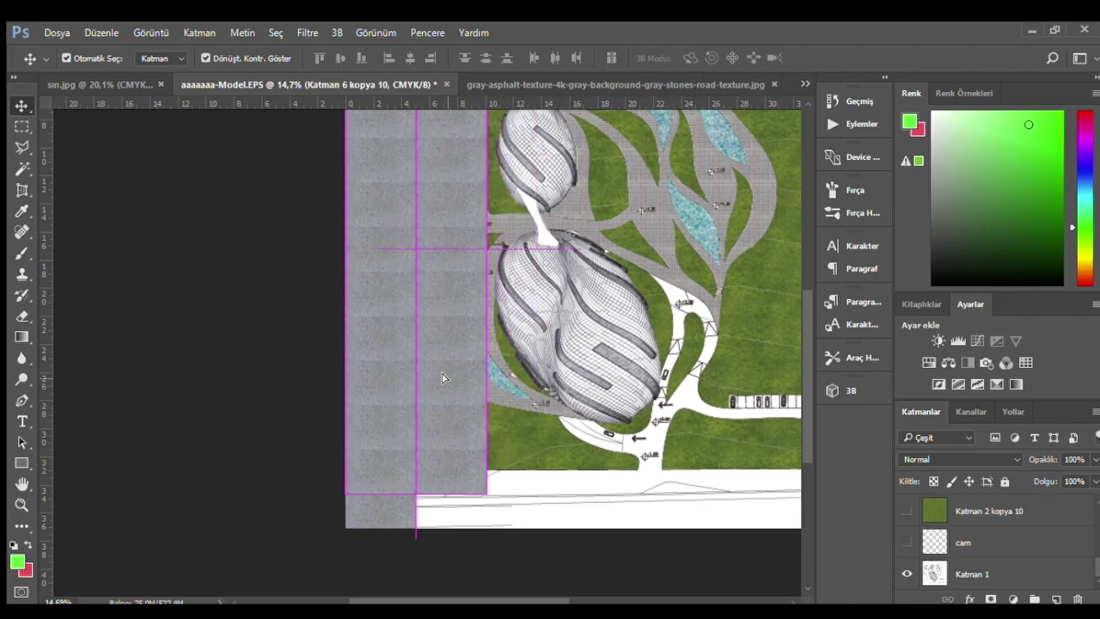
key(ctrl+j)
key(ctrl+j)
drag(397, 503, 468, 502)
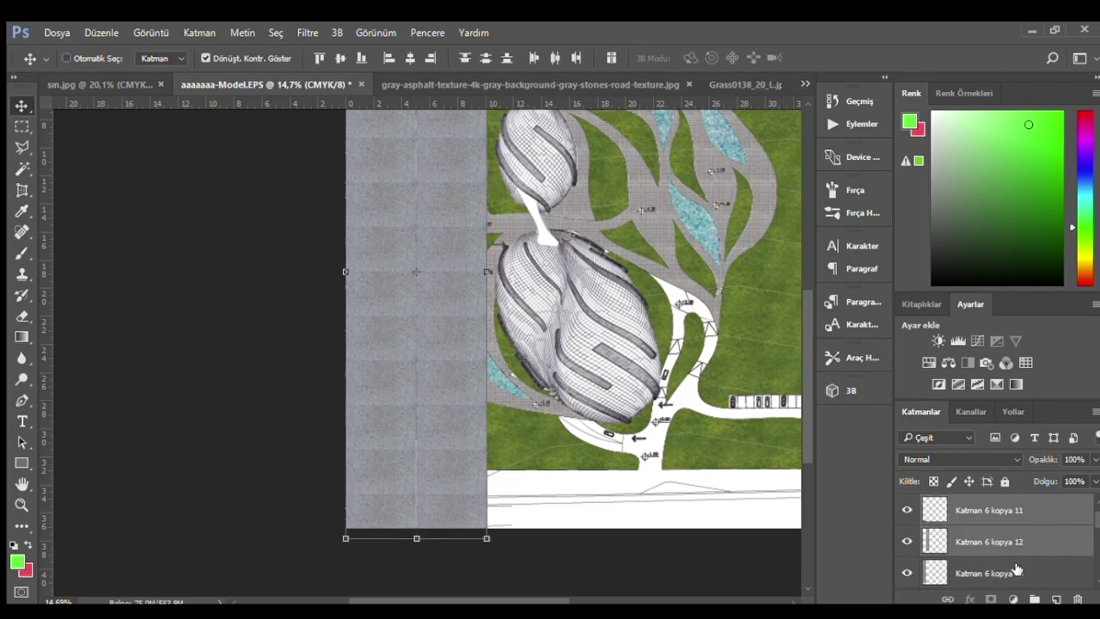
ctrl+click(539, 486)
drag(438, 409, 579, 405)
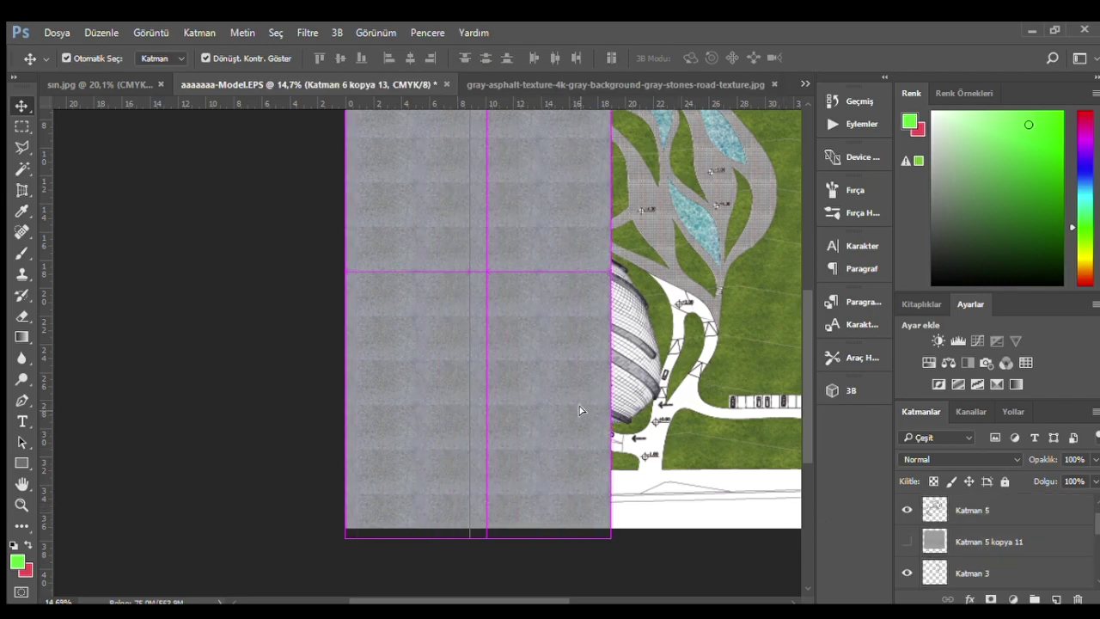
- Cover the remaining green stripe, merge the asphalt strips, and select Katman 1
scroll(579, 406, down, 1)
scroll(393, 487, down, 1)
mouse_move(496, 390)
mouse_down()
mouse_move(507, 400)
mouse_move(505, 386)
mouse_move(600, 390)
mouse_move(583, 394)
mouse_up()
key(ctrl+e)
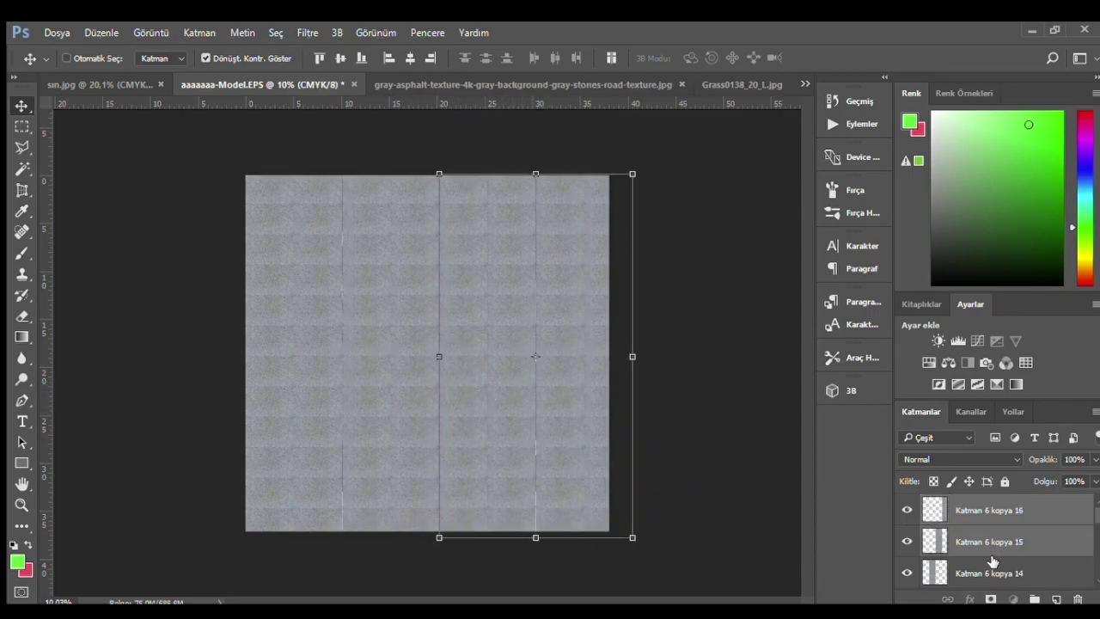
shift+click(995, 539)
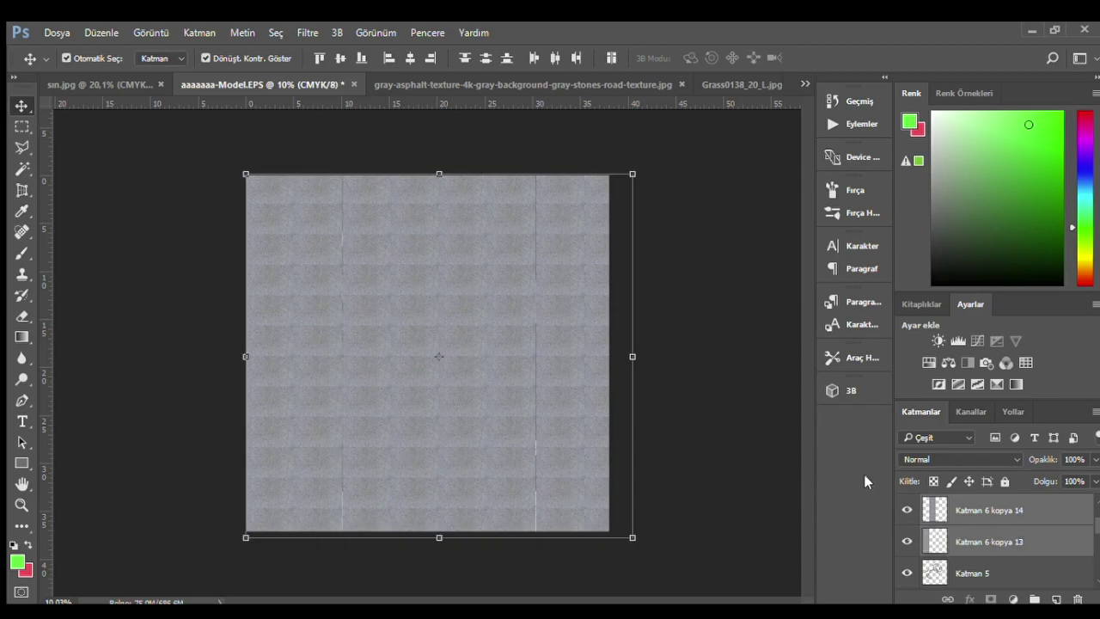
key(ctrl+e)
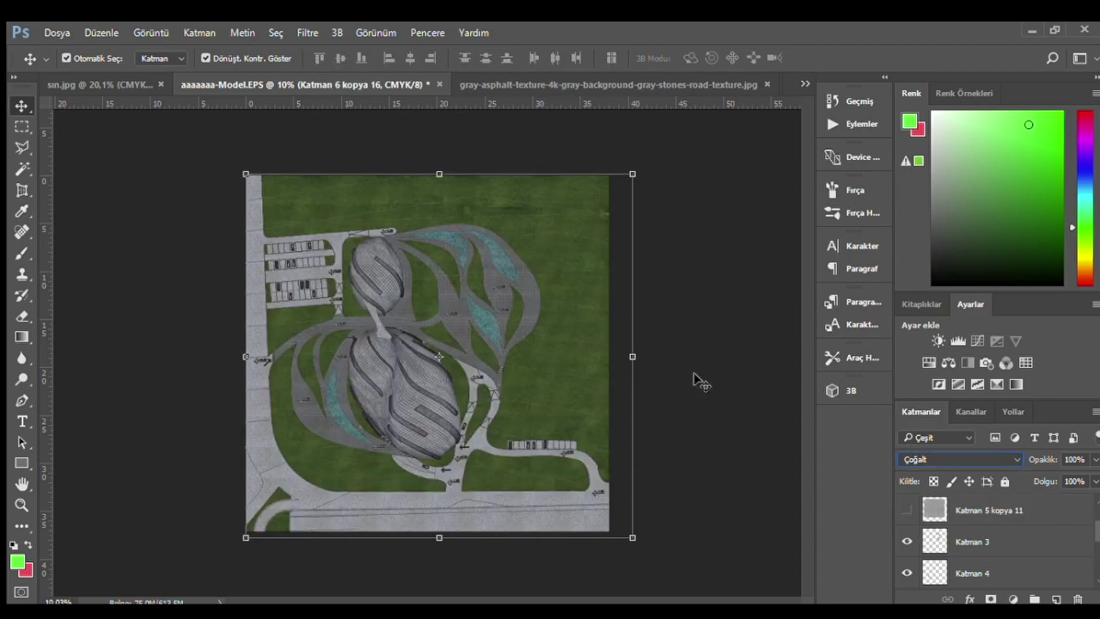
click(980, 574)
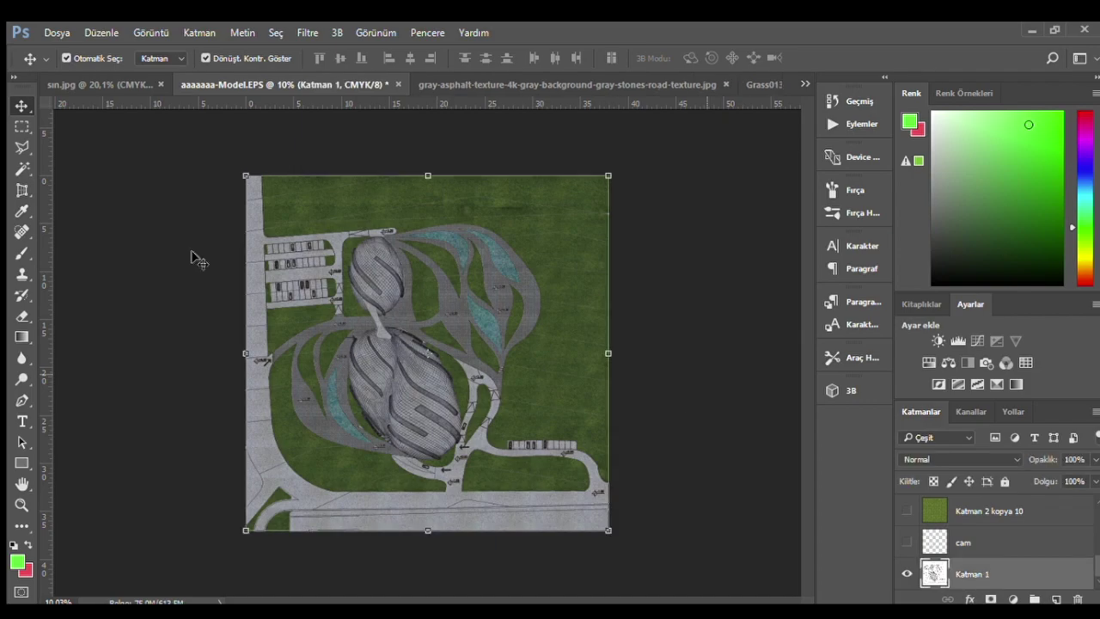
- Magic Wand-select the left road and parking, lower grey area, and bottom and right roads
click(22, 168)
scroll(273, 229, up, 3)
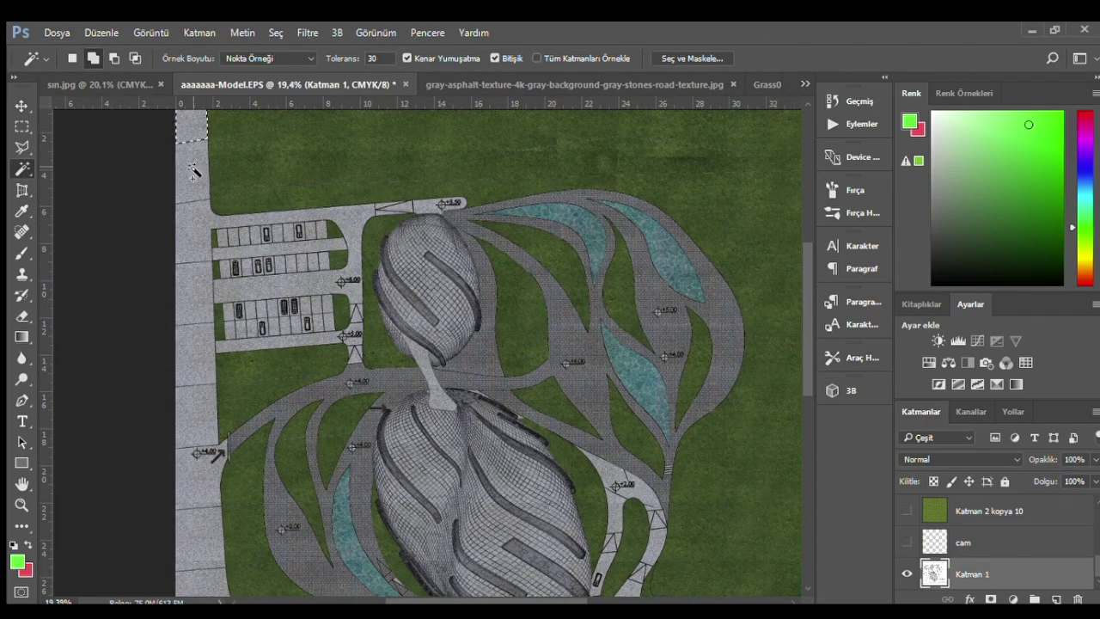
click(192, 292)
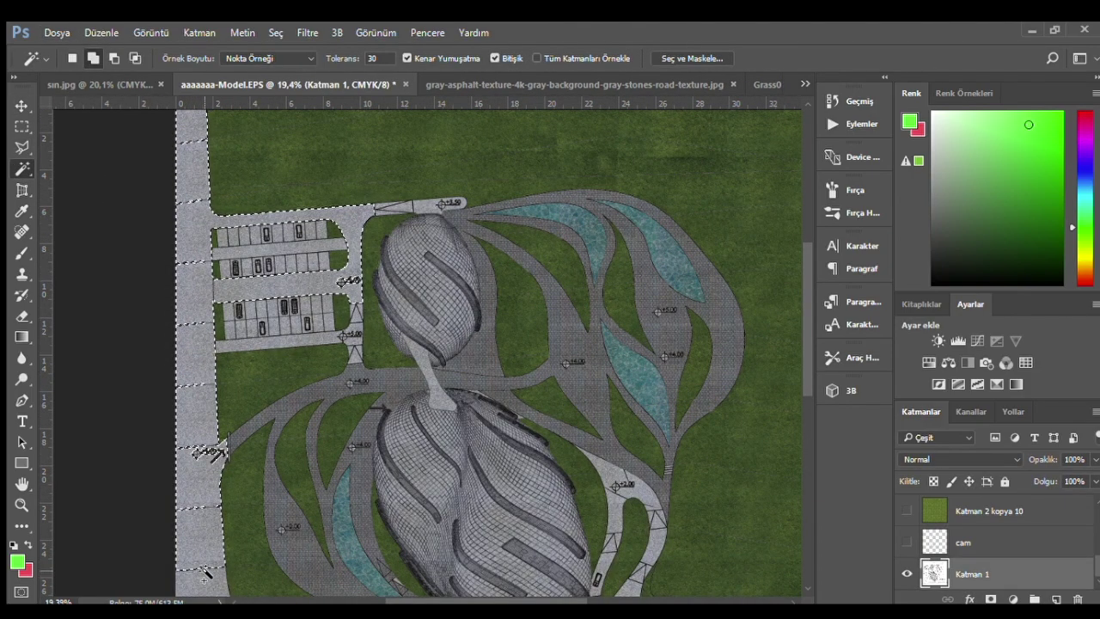
scroll(203, 495, down, 3)
shift+click(204, 507)
scroll(204, 495, down, 3)
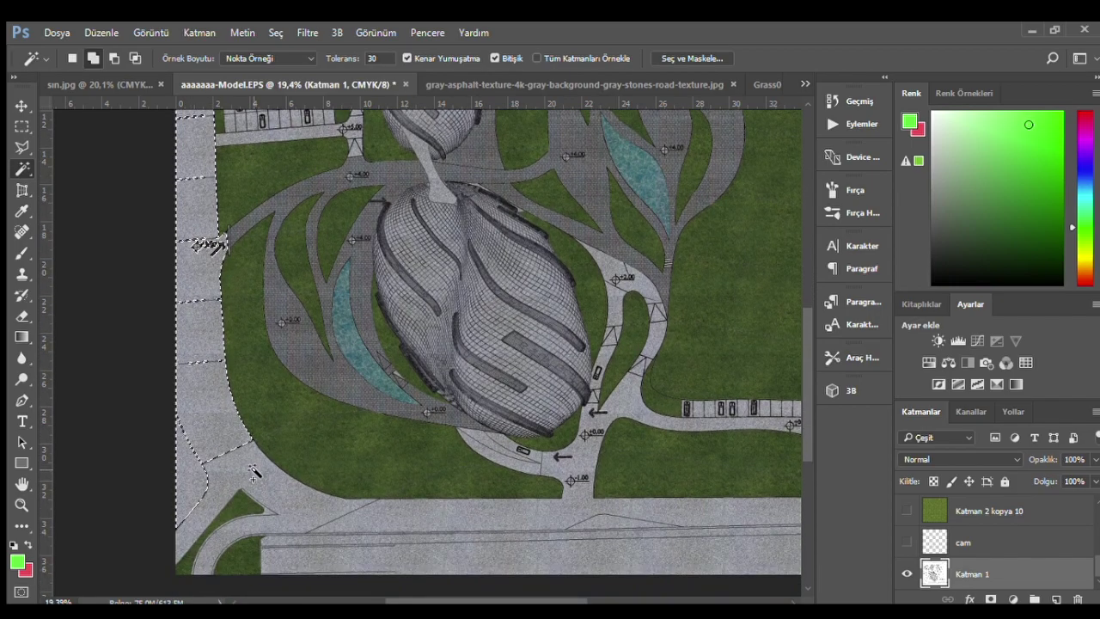
shift+click(375, 529)
scroll(371, 479, down, 2)
scroll(739, 481, up, 1)
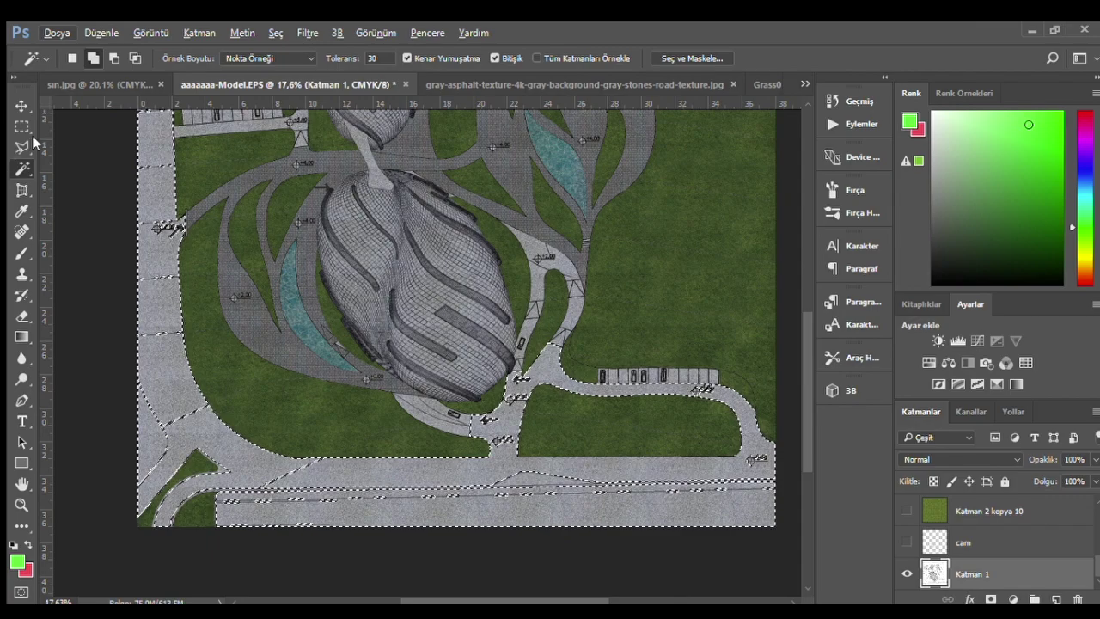
- Drag lasso outlines across the middle roads to refine the road selection
key(l)
scroll(192, 510, up, 1)
scroll(167, 531, up, 2)
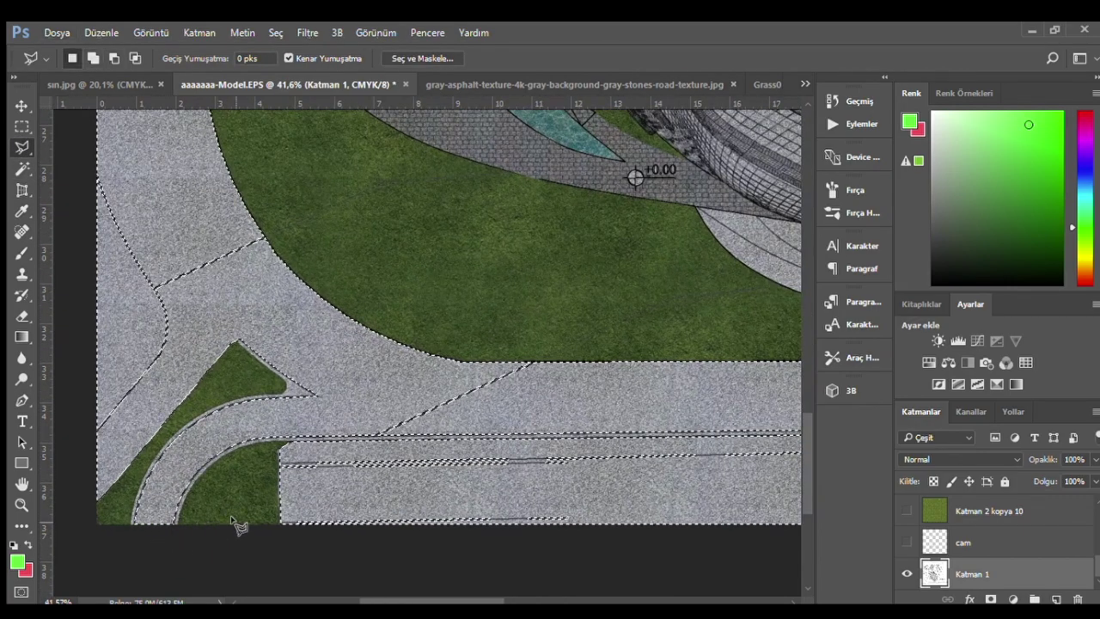
mouse_move(297, 440)
mouse_down()
mouse_move(986, 552)
mouse_move(678, 516)
mouse_up()
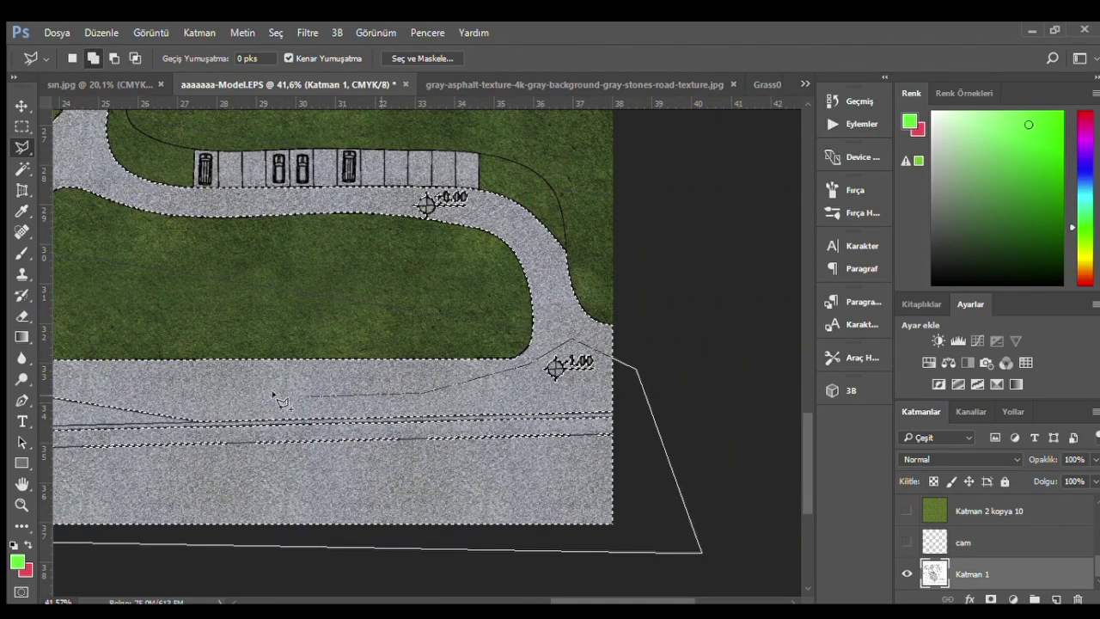
drag(280, 399, 151, 391)
drag(587, 384, 239, 402)
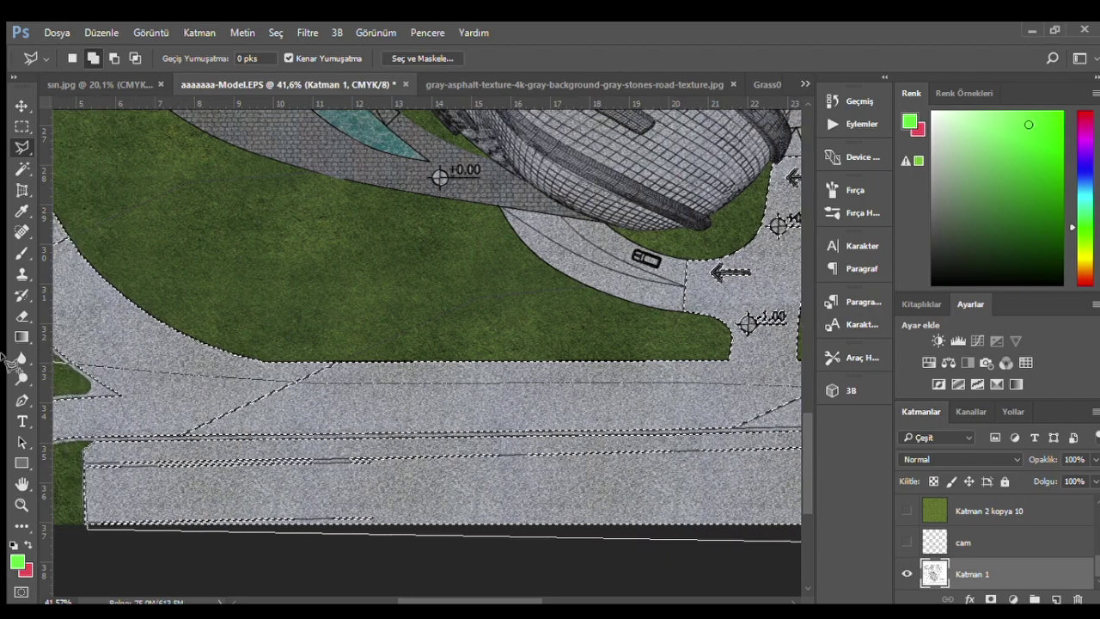
scroll(174, 422, down, 3)
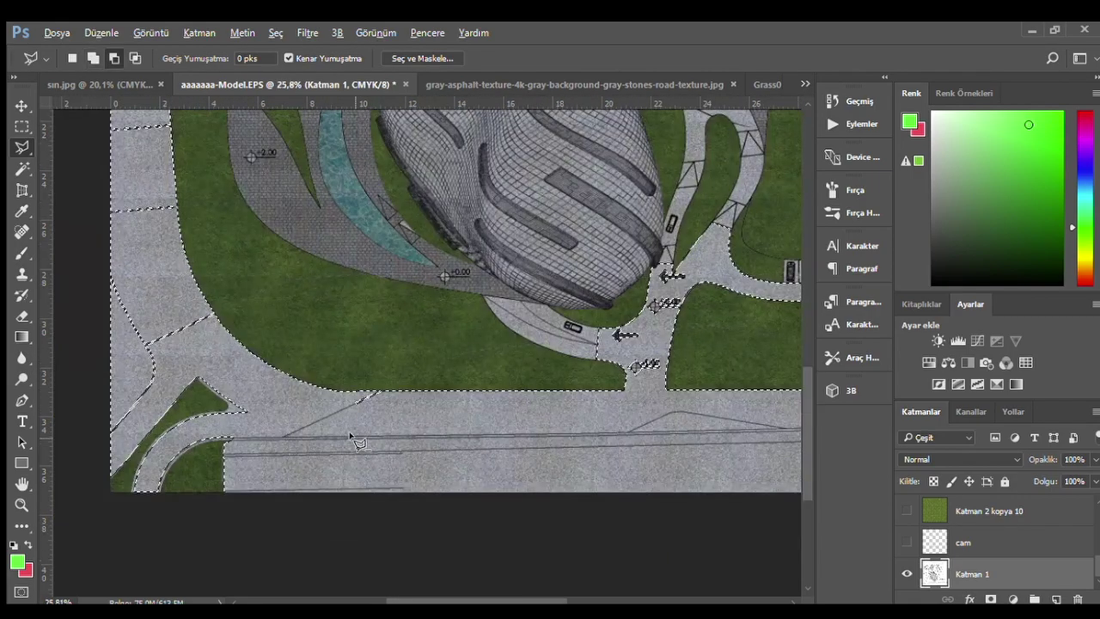
scroll(300, 425, down, 2)
scroll(430, 434, down, 1)
scroll(567, 440, down, 2)
scroll(559, 437, up, 2)
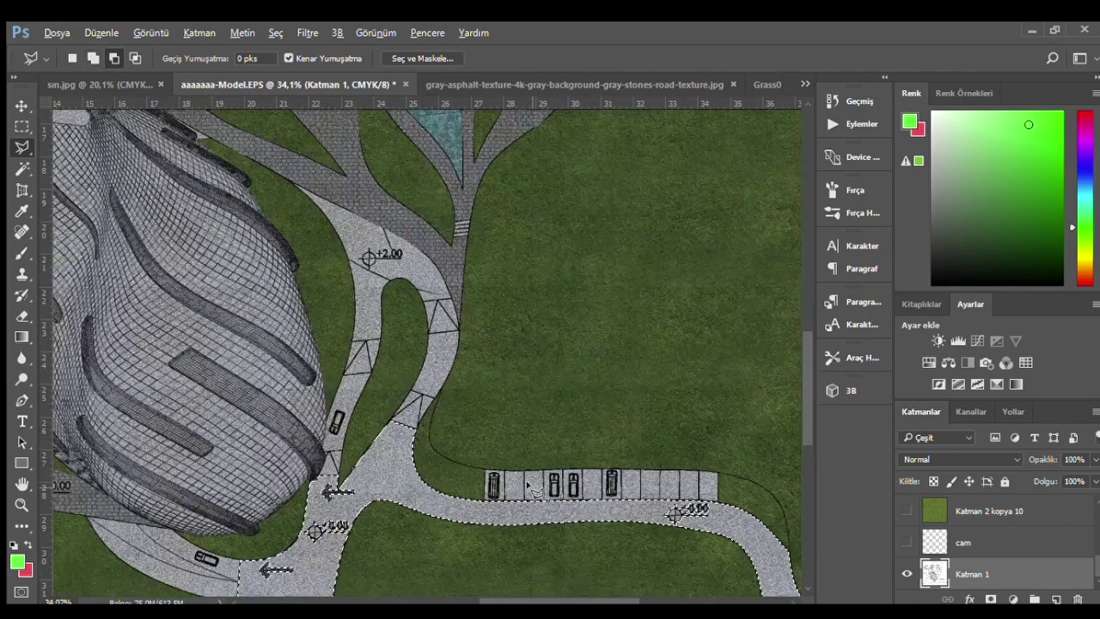
scroll(559, 436, up, 1)
scroll(558, 437, up, 1)
scroll(429, 344, up, 1)
- Set the Magic Wand to add mode and inspect the road selection at several zooms
click(15, 166)
scroll(413, 415, down, 1)
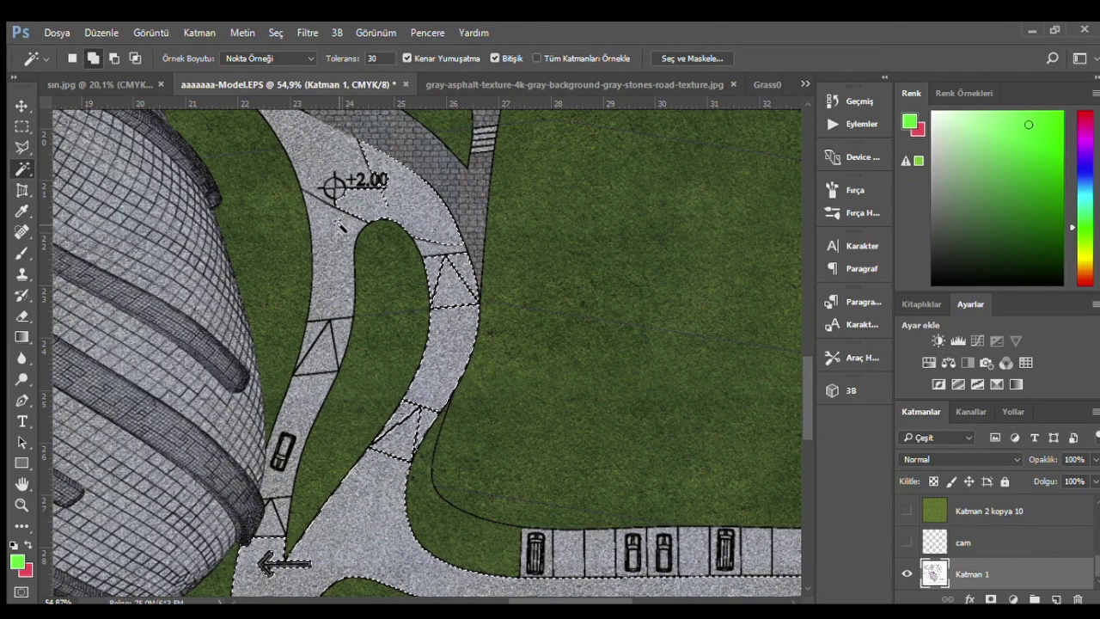
scroll(400, 335, down, 1)
key(shift)
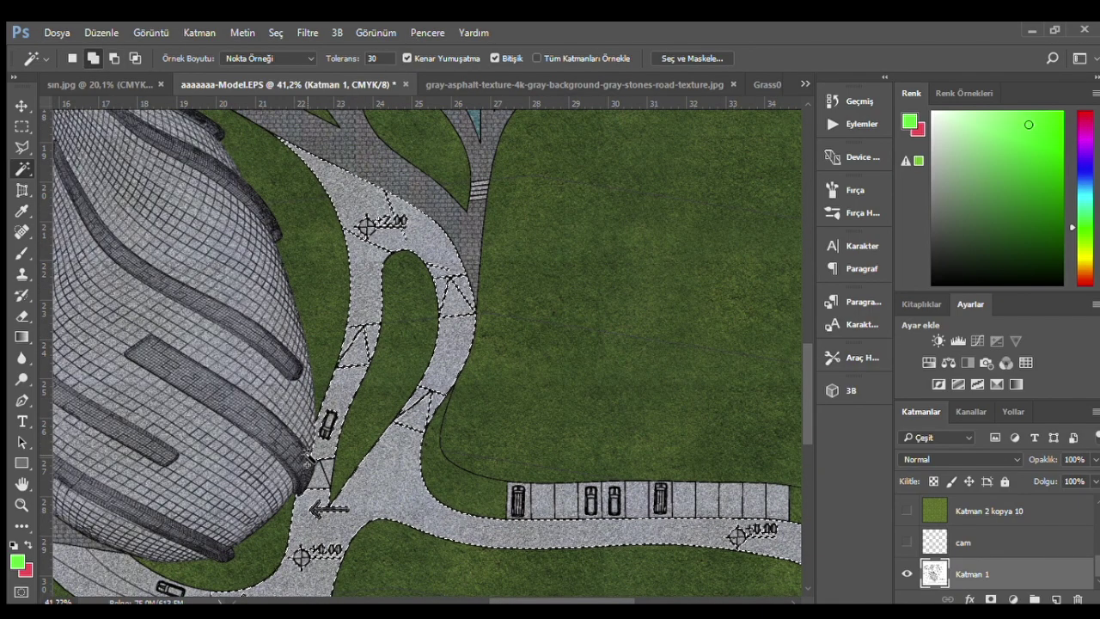
scroll(314, 494, up, 2)
scroll(313, 494, up, 1)
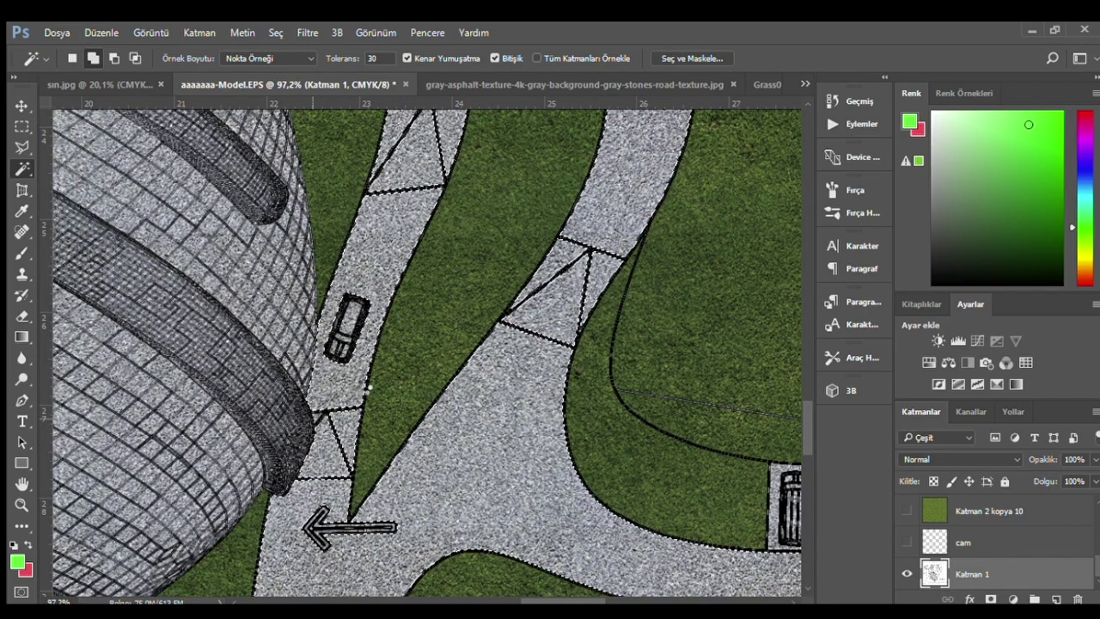
scroll(370, 387, down, 1)
scroll(344, 403, up, 1)
scroll(340, 407, up, 1)
scroll(340, 407, down, 1)
scroll(327, 438, down, 2)
scroll(307, 468, up, 1)
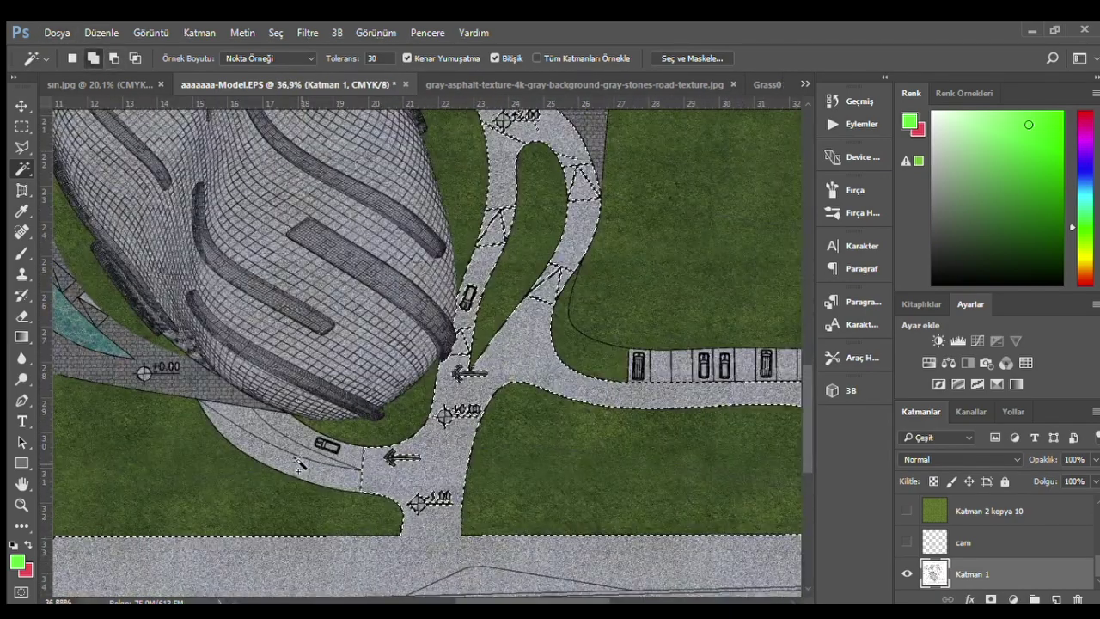
scroll(533, 425, down, 3)
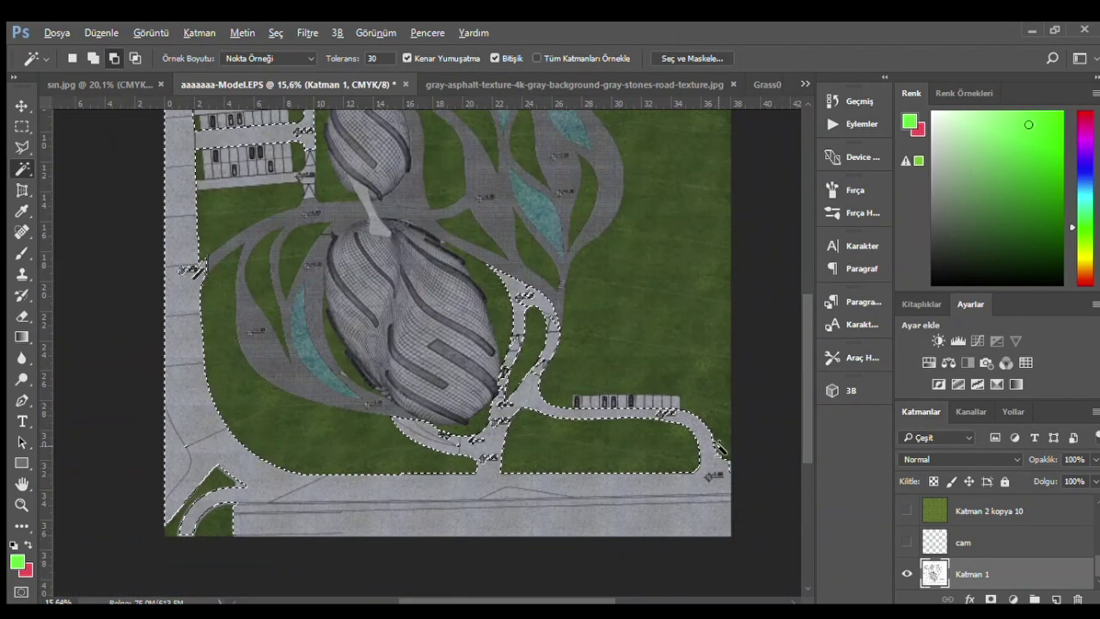
scroll(601, 457, down, 1)
scroll(283, 302, up, 2)
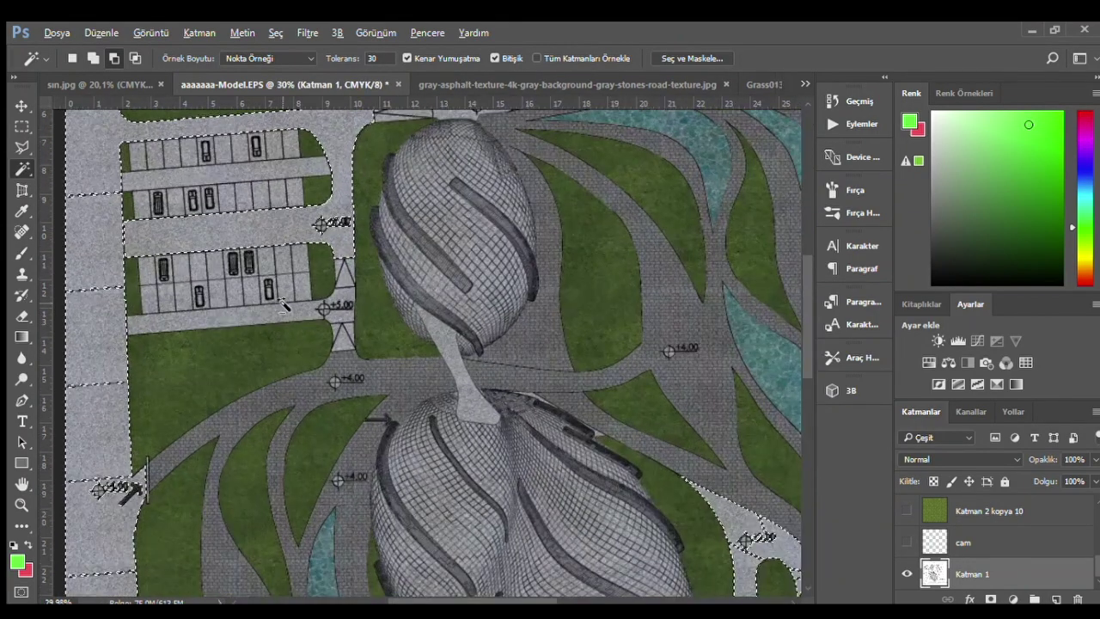
scroll(283, 303, up, 1)
scroll(336, 331, up, 1)
scroll(361, 352, up, 1)
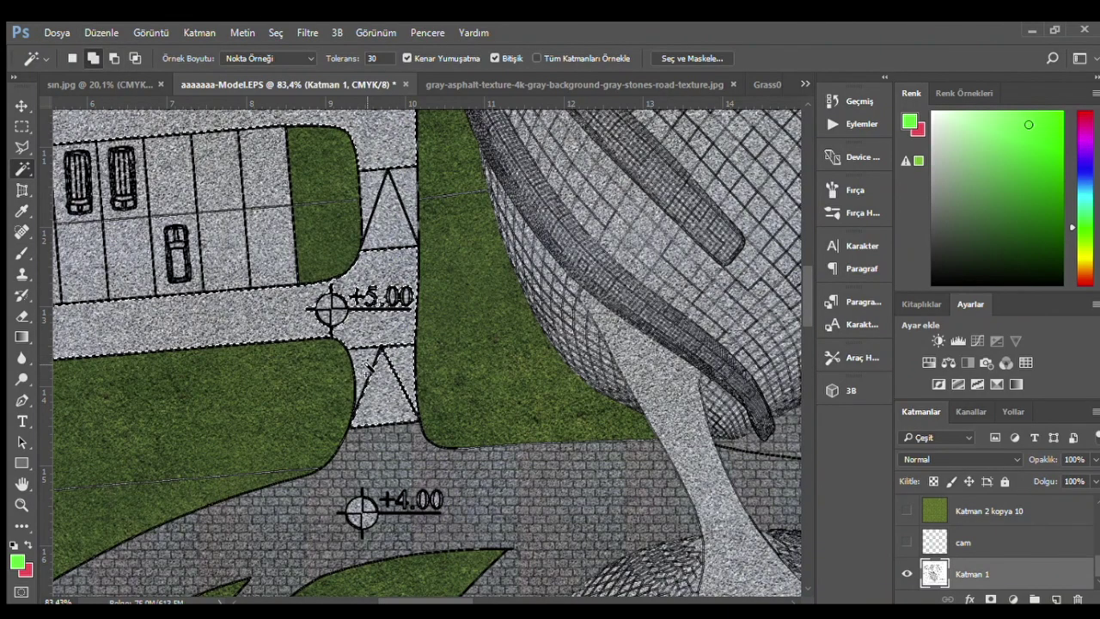
scroll(389, 249, down, 1)
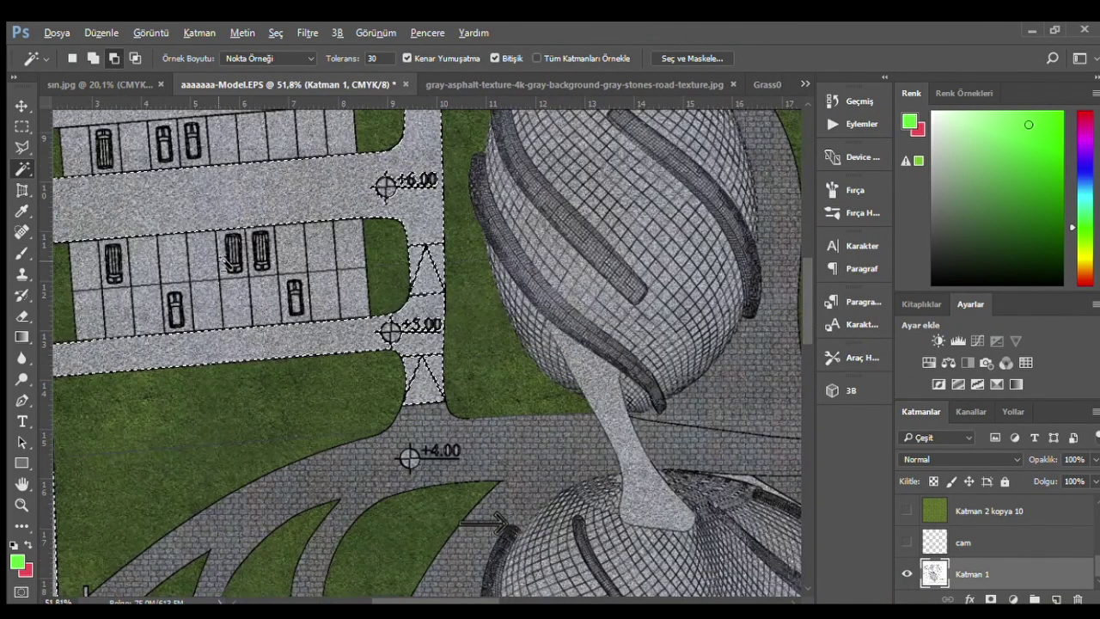
scroll(103, 250, down, 1)
scroll(65, 243, up, 1)
- Begin a Polygonal Lasso outline of the parking area near the +5.00 ramp
key(l)
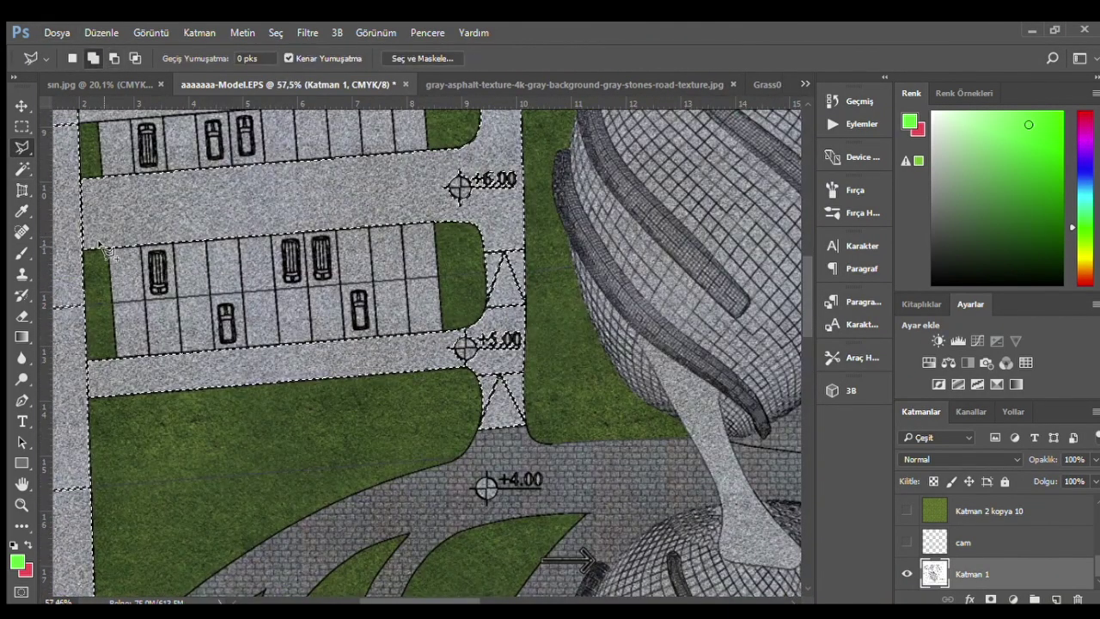
click(112, 359)
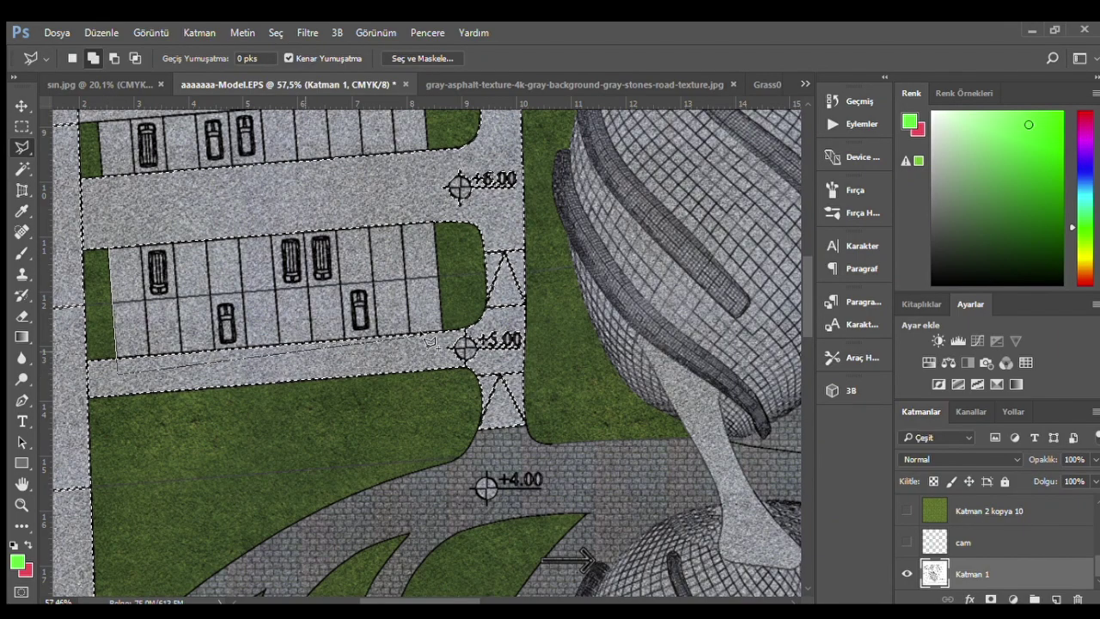
click(418, 188)
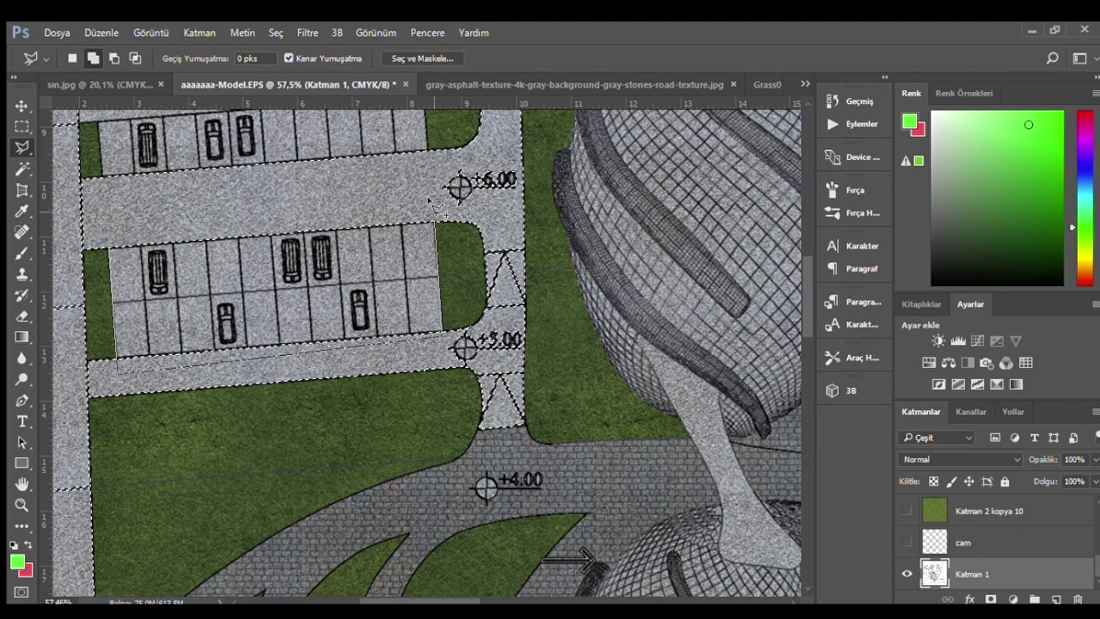
scroll(485, 391, down, 1)
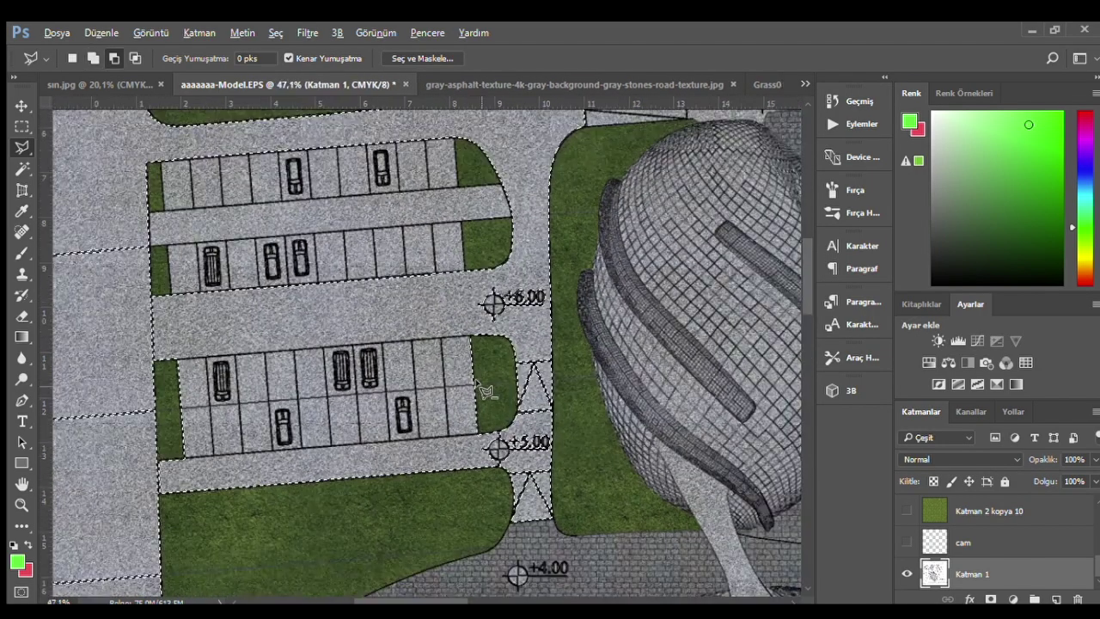
scroll(485, 390, up, 1)
click(22, 168)
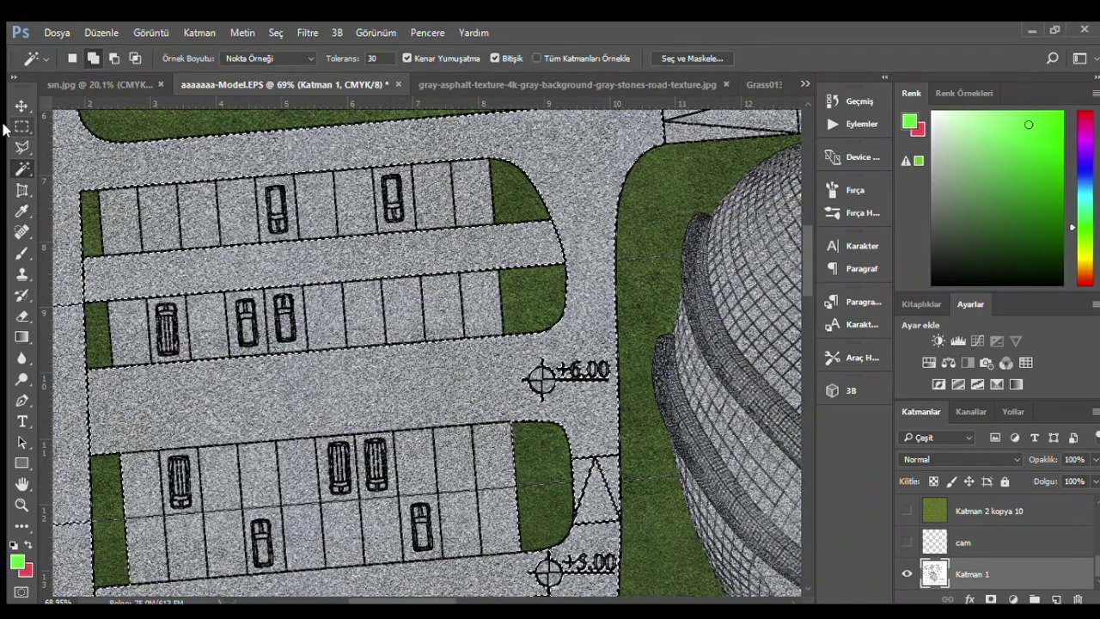
click(22, 147)
- Outline the parking lot rows and close the shape to add them to the selection
click(96, 185)
click(114, 395)
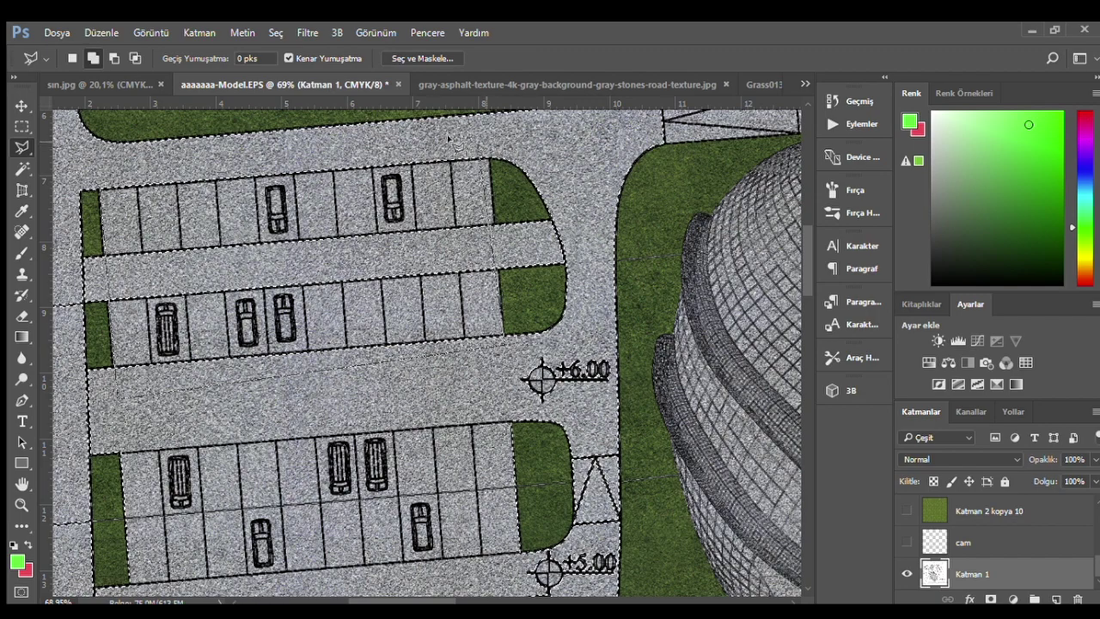
click(484, 159)
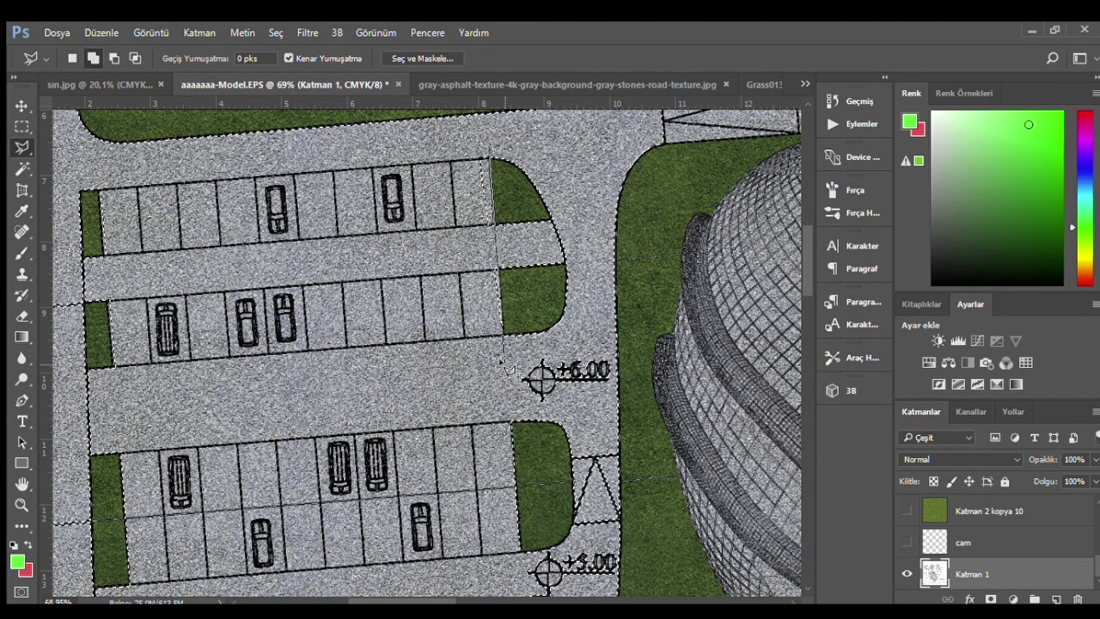
double_click(441, 127)
- Review the enlarged selection and make Katman 6 kopya 16 the active layer
scroll(441, 127, down, 4)
scroll(430, 215, down, 4)
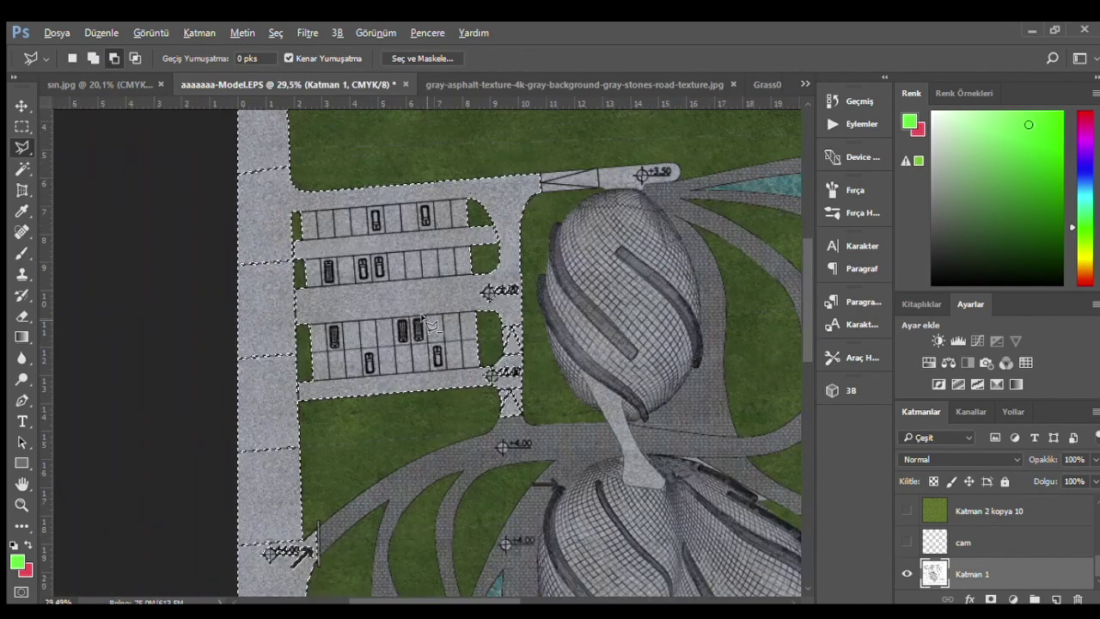
scroll(421, 275, down, 2)
scroll(412, 297, down, 1)
scroll(411, 295, up, 5)
scroll(403, 300, up, 8)
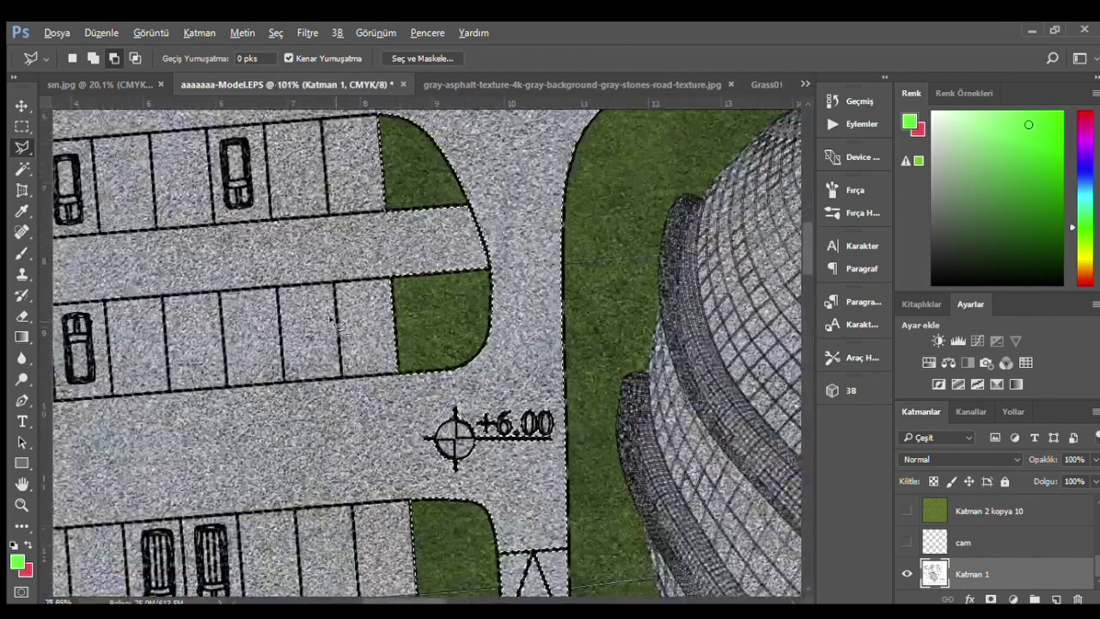
scroll(344, 331, down, 9)
scroll(331, 339, down, 4)
scroll(331, 340, down, 3)
scroll(331, 339, down, 3)
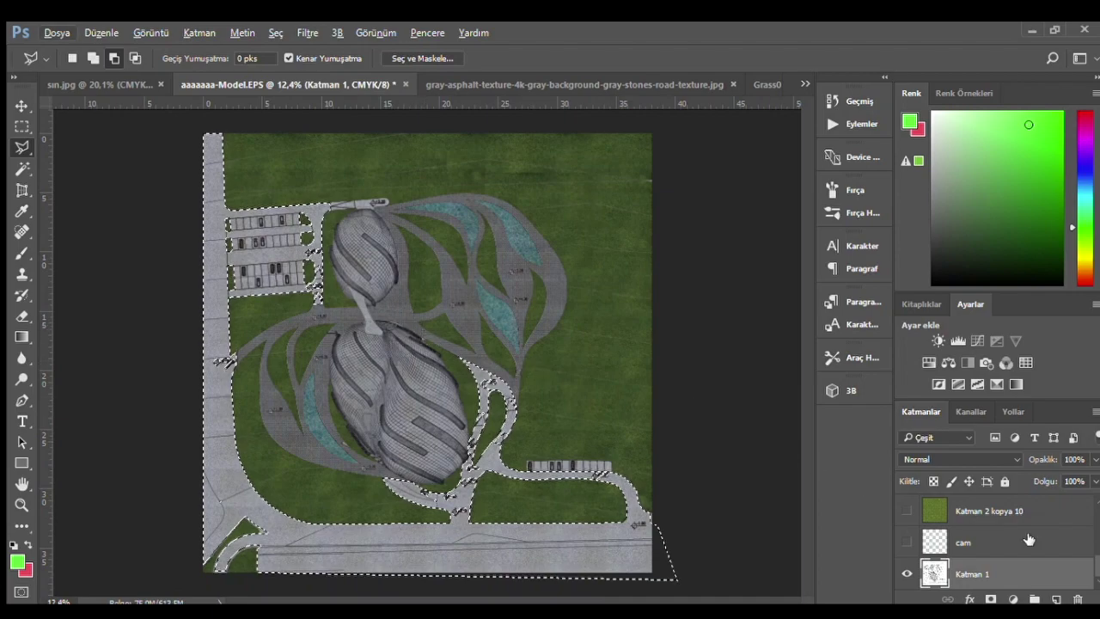
scroll(1010, 550, up, 3)
scroll(1010, 557, up, 3)
click(1006, 511)
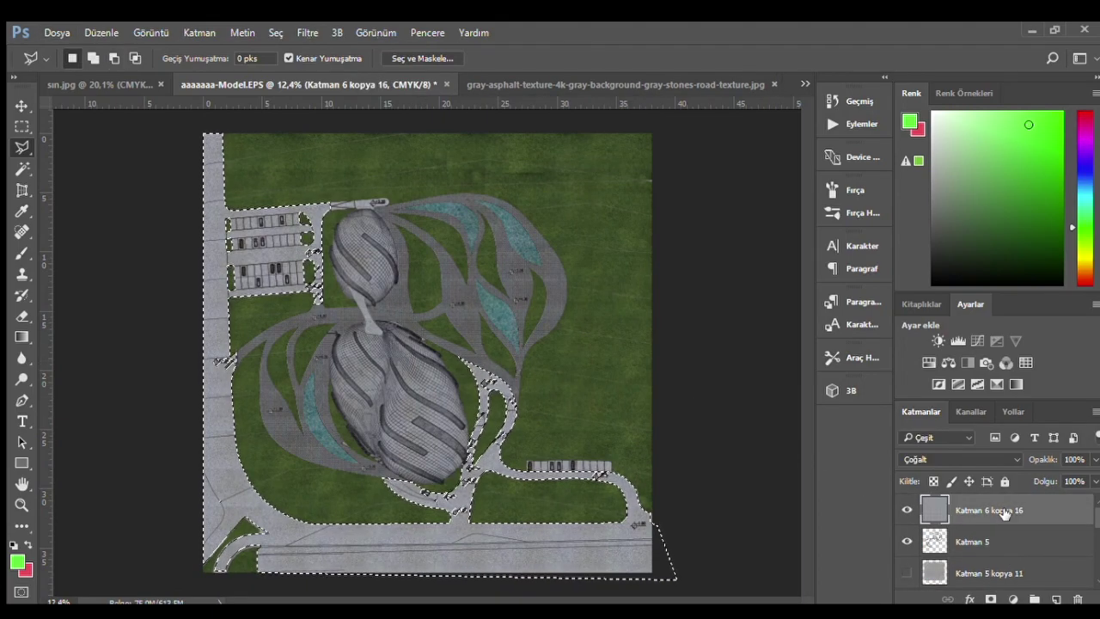
- Copy the selected asphalt onto a new layer and hide Katman 6 kopya 16
key(ctrl+j)
click(906, 544)
scroll(361, 369, down, 1)
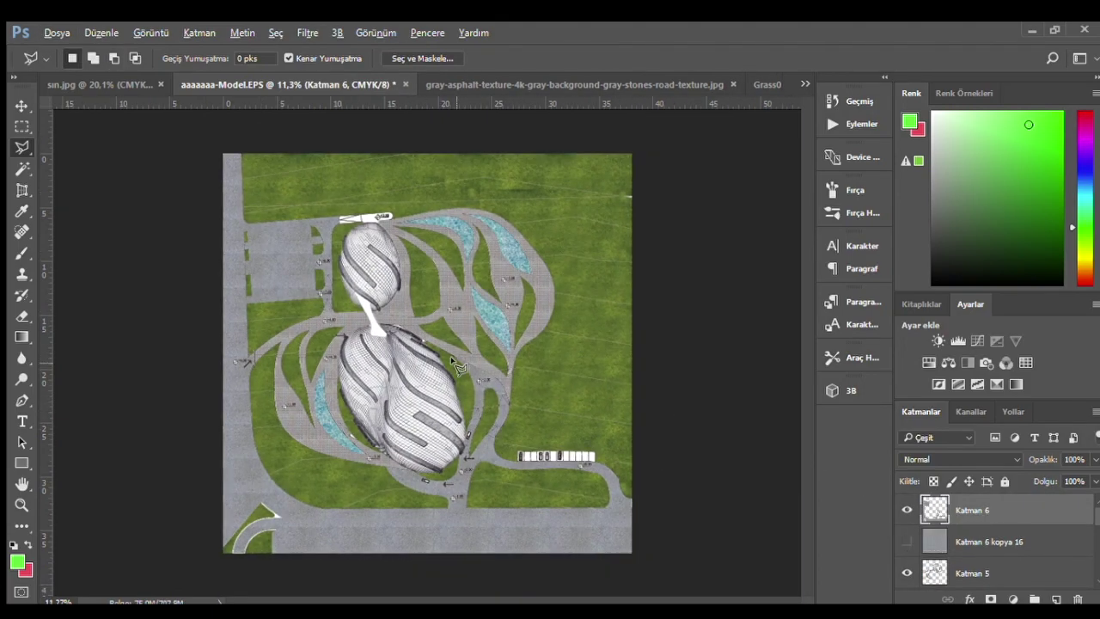
scroll(460, 368, up, 1)
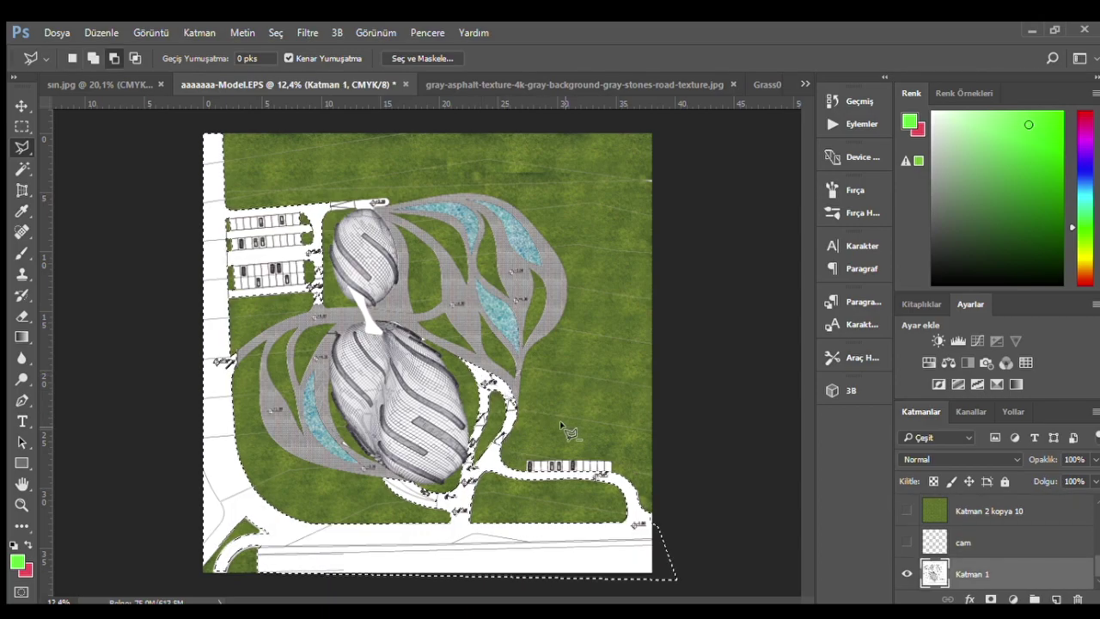
scroll(617, 495, up, 10)
scroll(617, 496, up, 5)
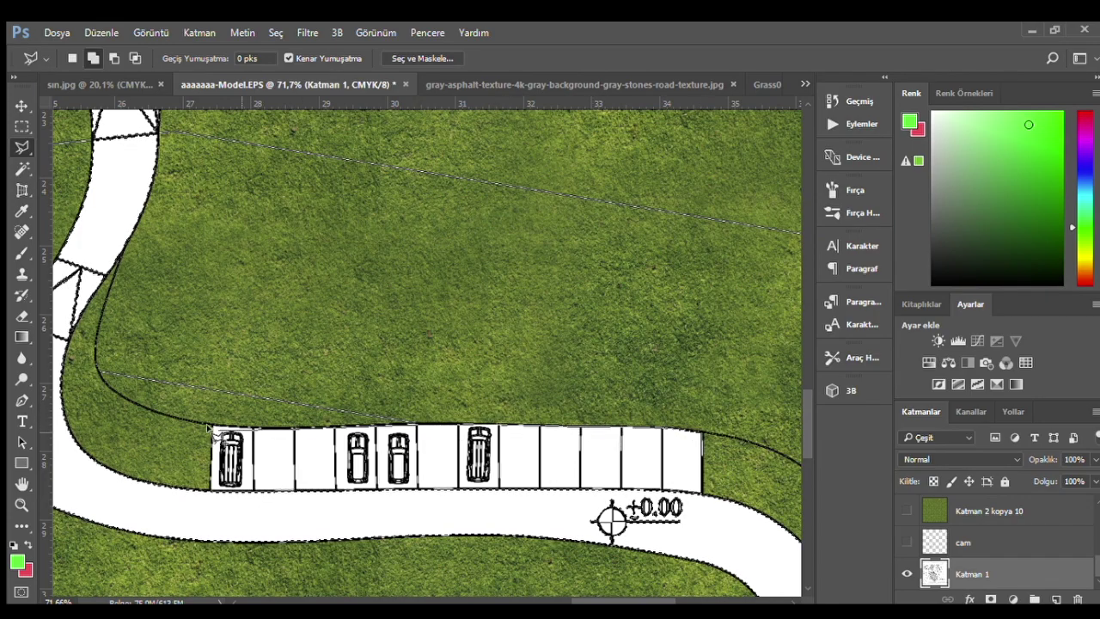
- Outline the lower parking strip by the +0.00 marker and add it to the selection
click(295, 427)
click(207, 425)
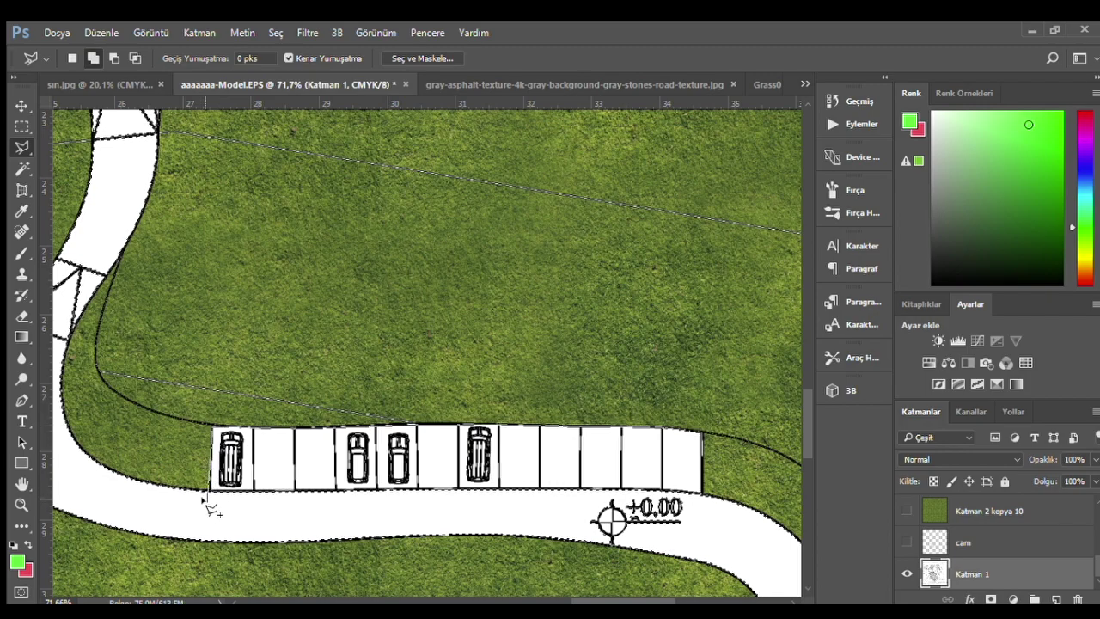
click(207, 496)
double_click(709, 534)
scroll(709, 534, down, 3)
scroll(708, 534, down, 1)
scroll(709, 534, down, 1)
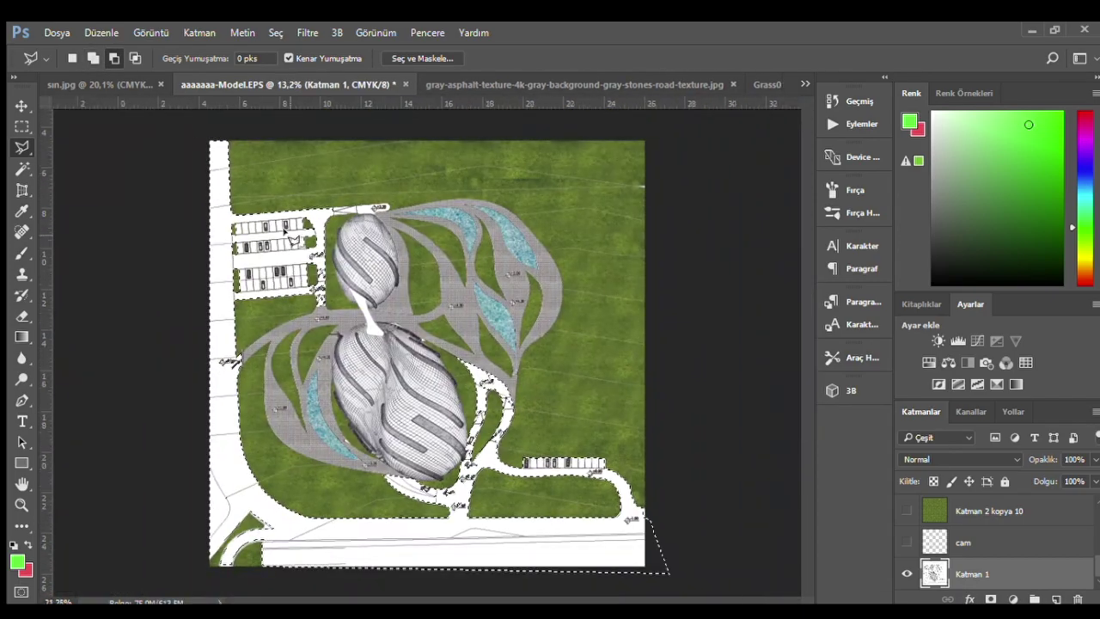
scroll(430, 157, up, 3)
scroll(430, 156, up, 3)
scroll(440, 197, up, 1)
scroll(451, 241, up, 1)
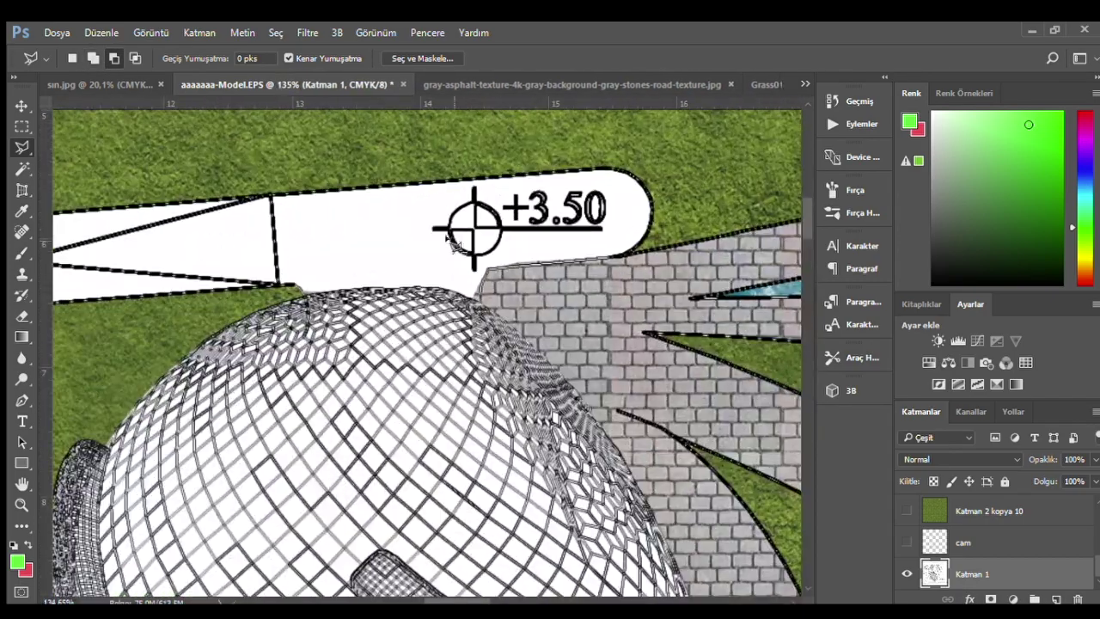
scroll(118, 233, left, 2)
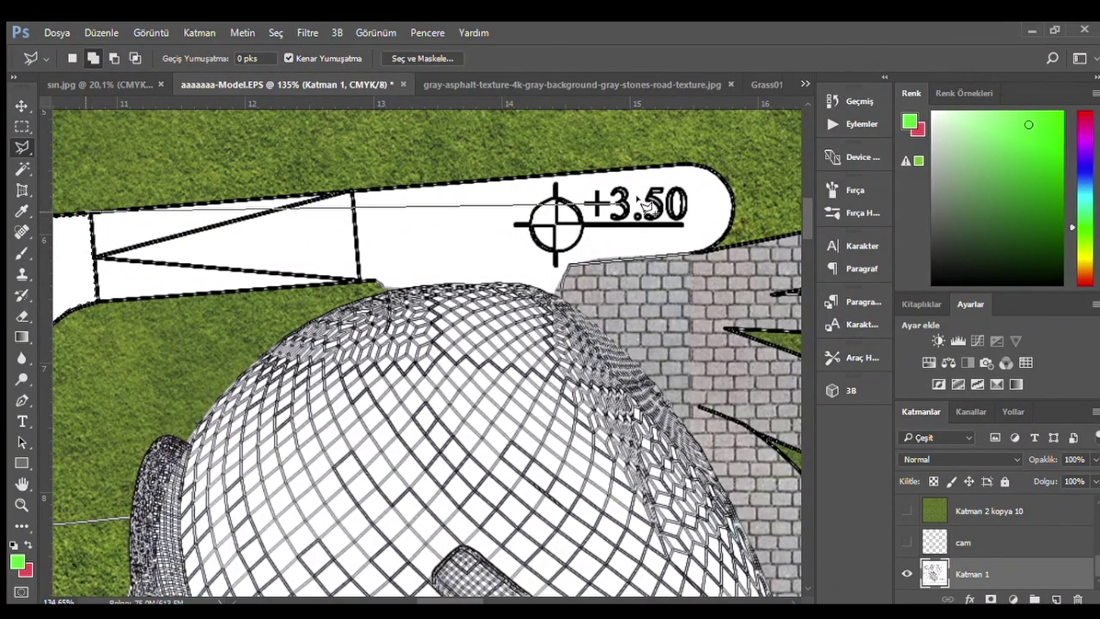
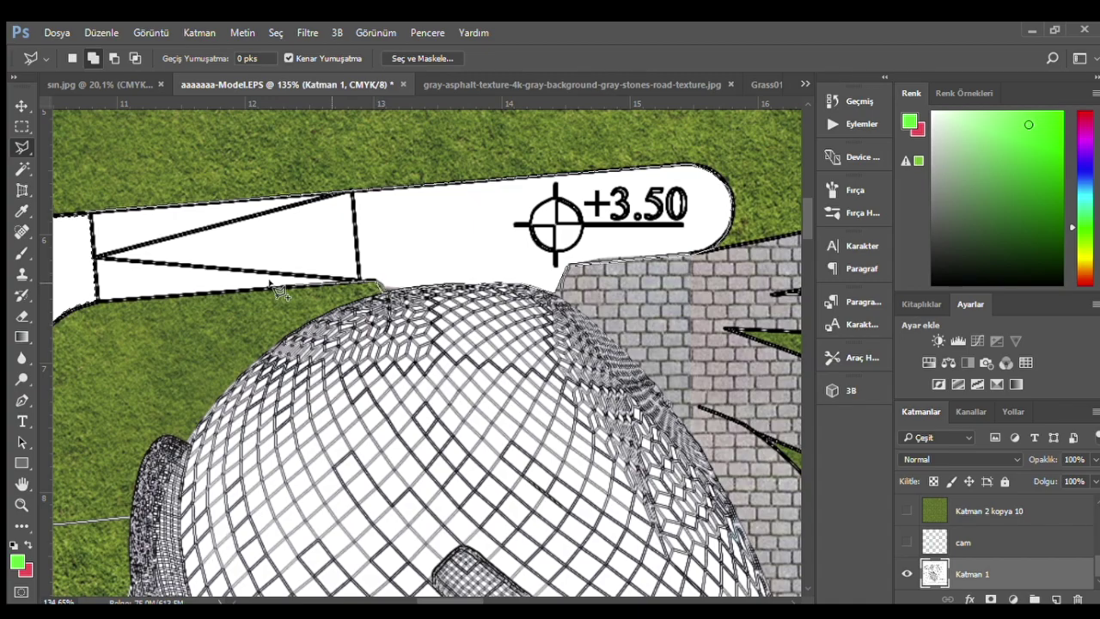
- Copy the asphalt texture selection to Katman 6, hide the original, and set it to Multiply
scroll(378, 249, down, 3)
scroll(378, 249, down, 2)
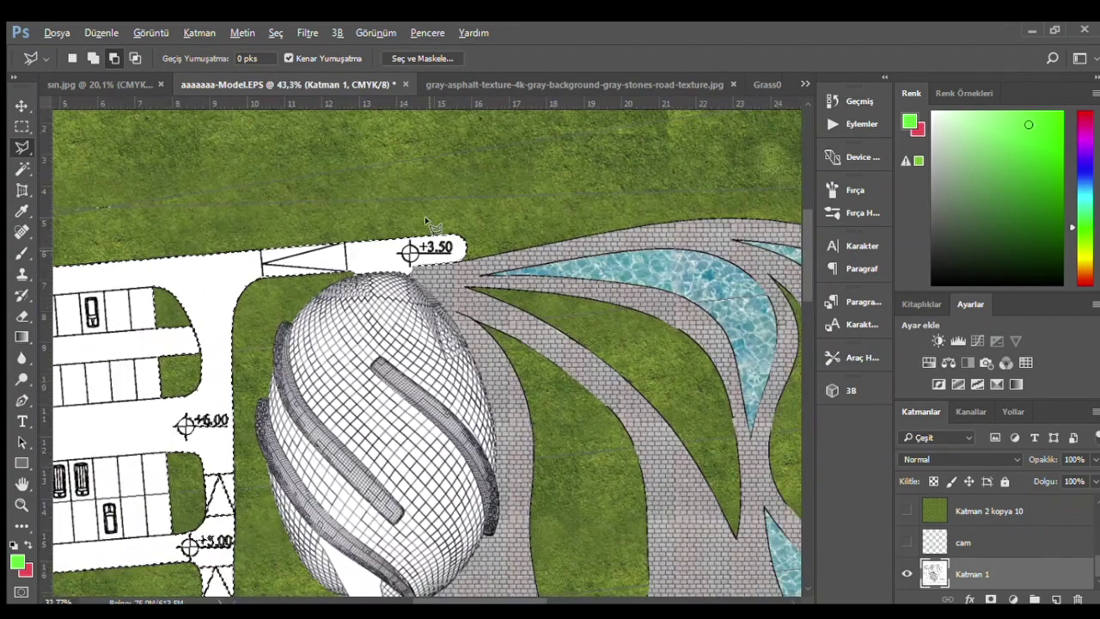
scroll(378, 249, down, 2)
scroll(919, 512, up, 2)
scroll(913, 513, up, 2)
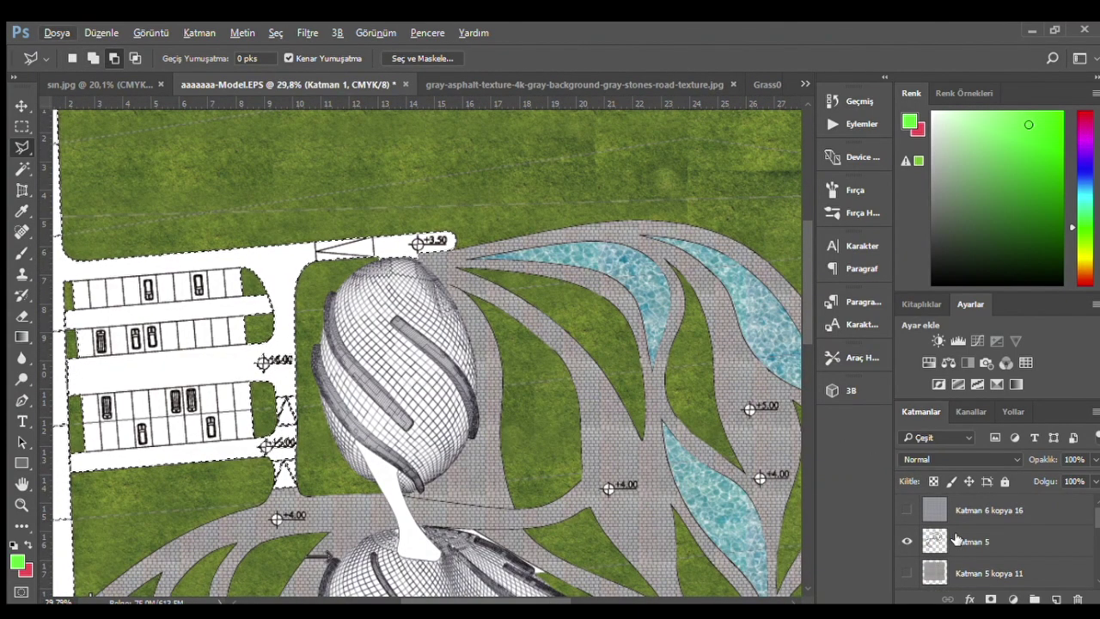
click(907, 510)
click(940, 509)
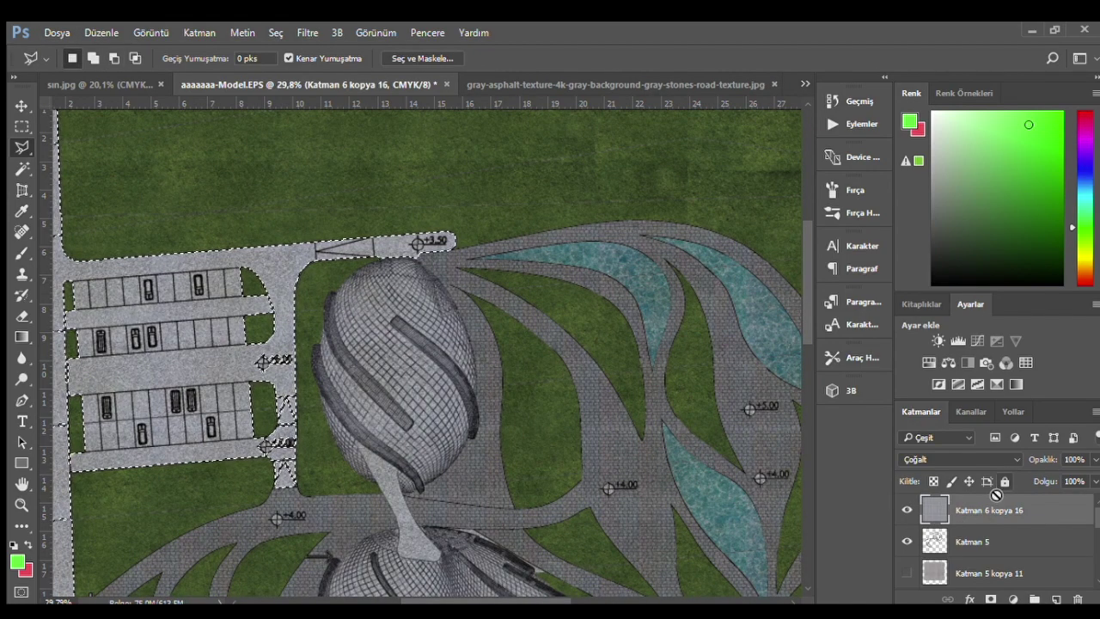
key(ctrl+j)
click(908, 540)
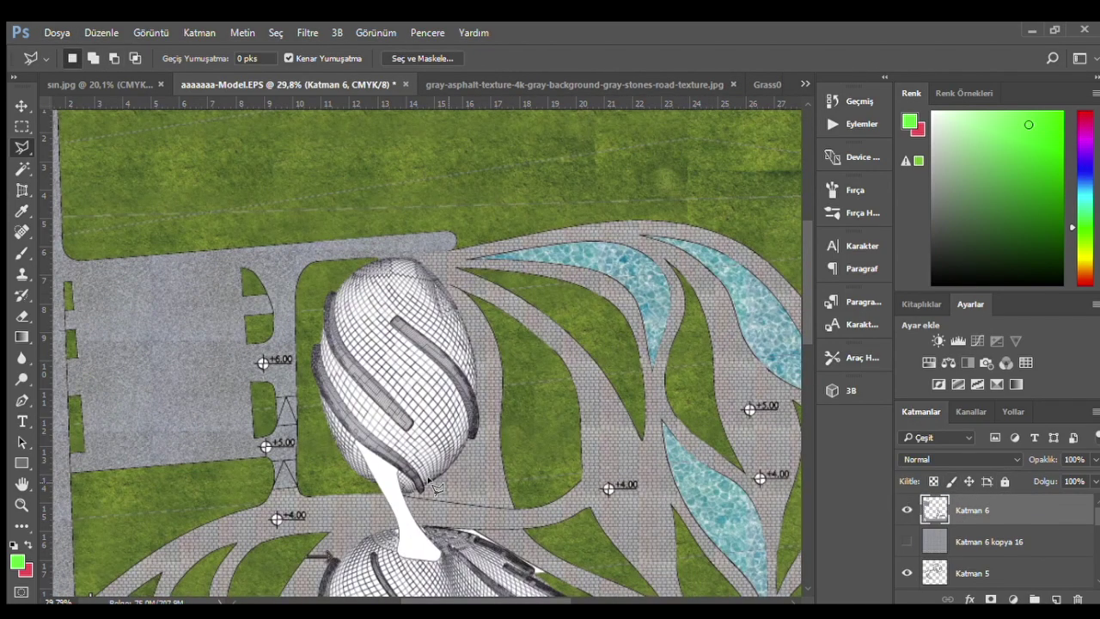
click(20, 106)
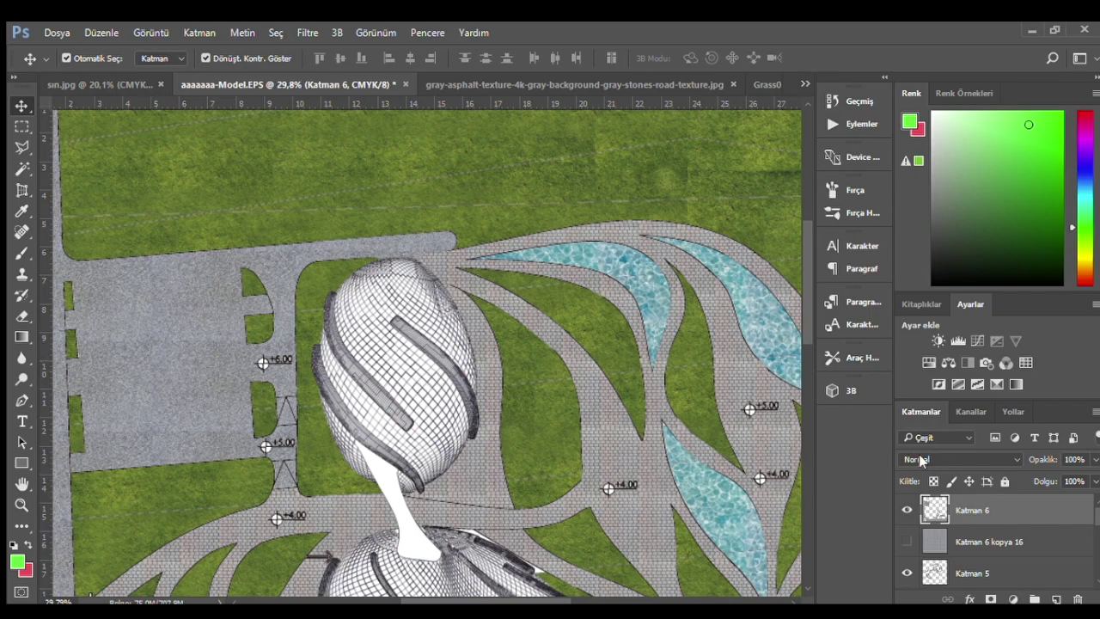
key(shift+alt+m)
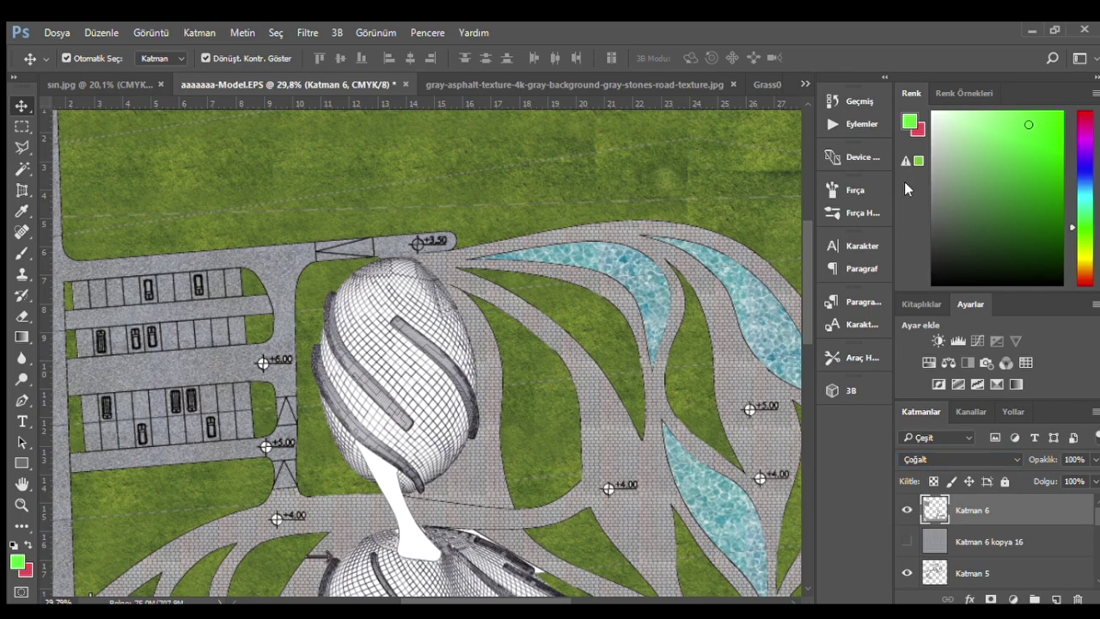
- Turn on the building's glass layer and make base plan layer Katman 2 active
scroll(973, 546, down, 2)
scroll(965, 544, down, 2)
scroll(426, 460, down, 3)
scroll(481, 464, down, 1)
drag(491, 480, 489, 478)
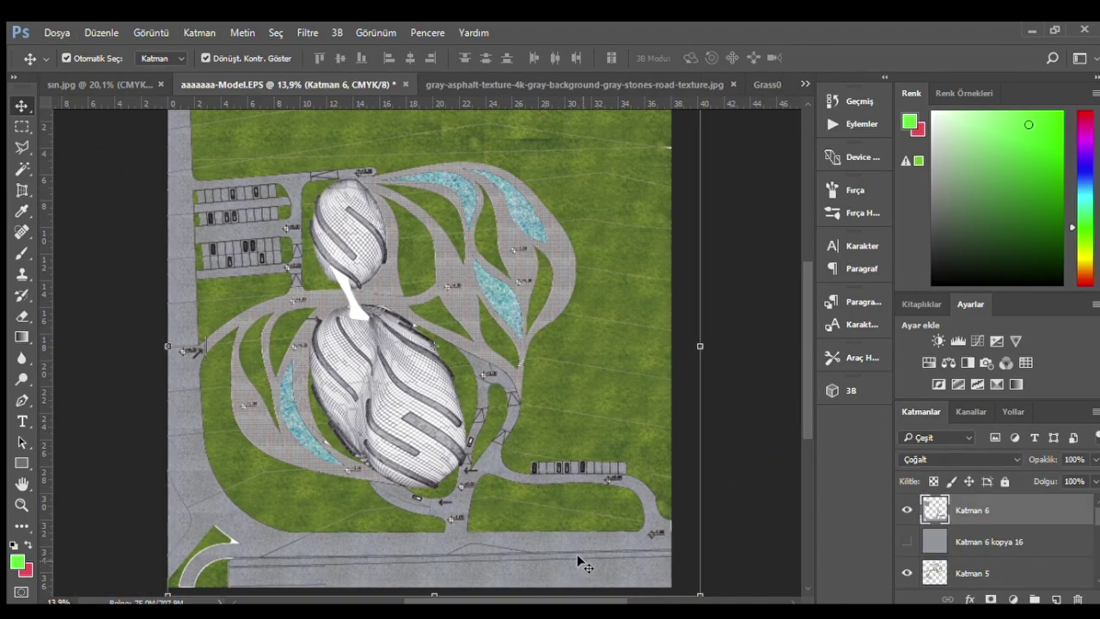
scroll(1001, 526, down, 1)
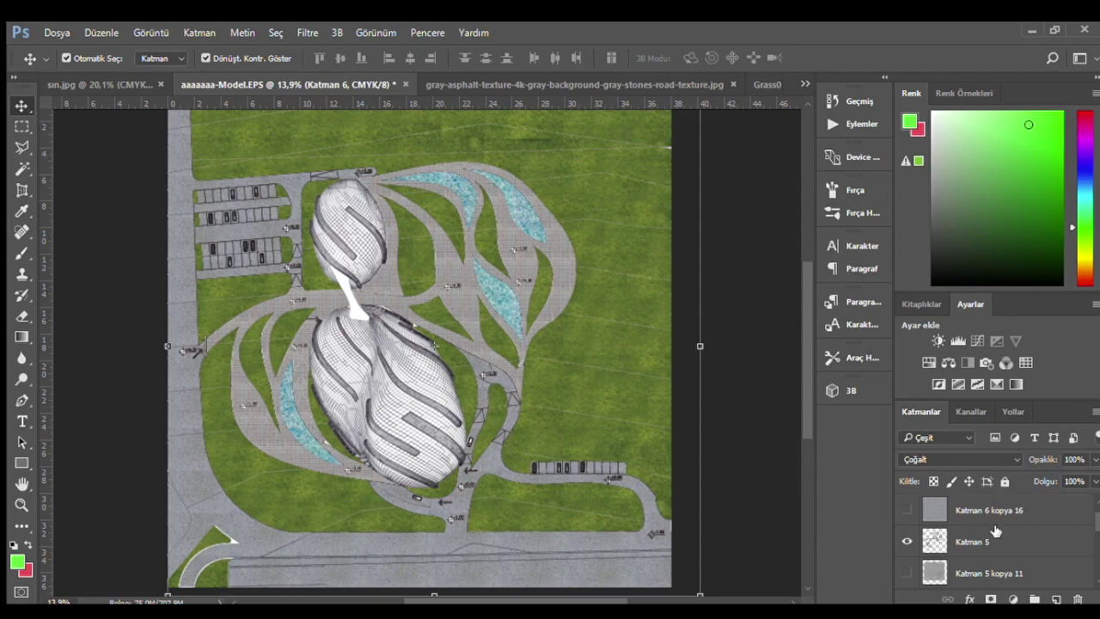
scroll(976, 536, down, 1)
scroll(971, 563, down, 1)
scroll(945, 559, down, 2)
click(907, 543)
scroll(405, 438, down, 1)
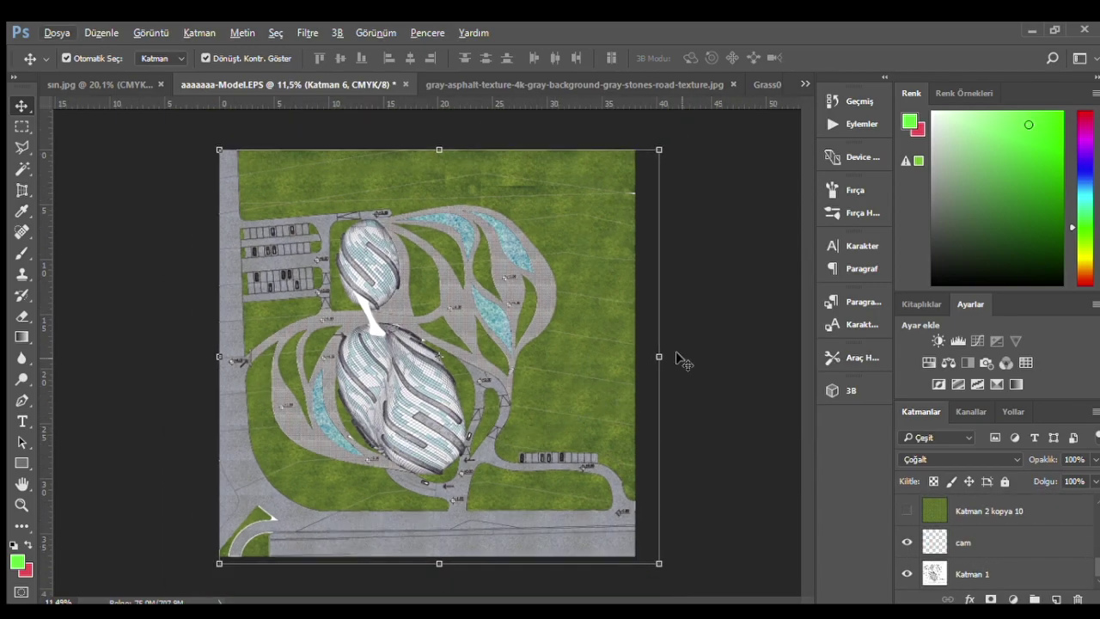
click(713, 356)
scroll(248, 301, up, 1)
click(266, 153)
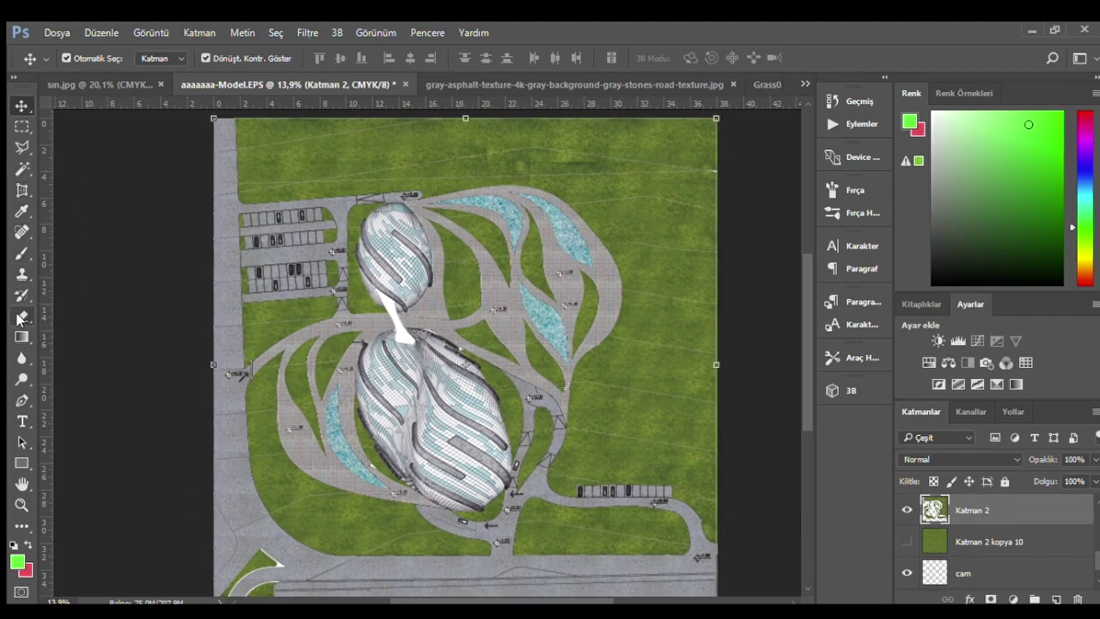
- Trace the white crosswalk stripes above +2.00 with the Polygonal Lasso and activate Katman 5
click(15, 277)
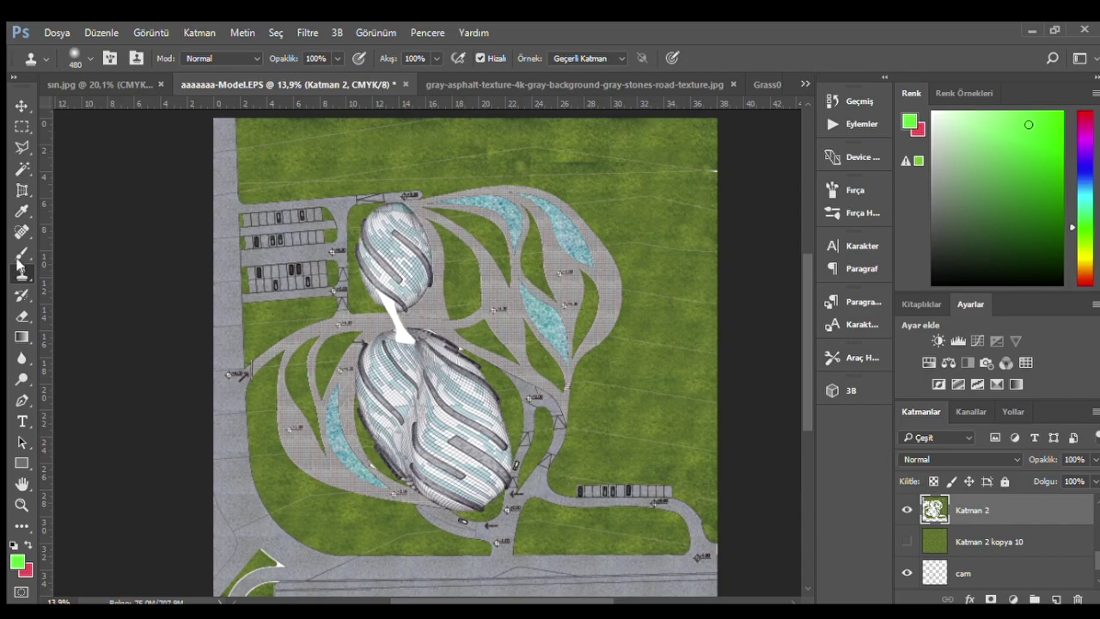
click(19, 382)
key(shift+o)
scroll(154, 400, up, 2)
scroll(613, 404, up, 1)
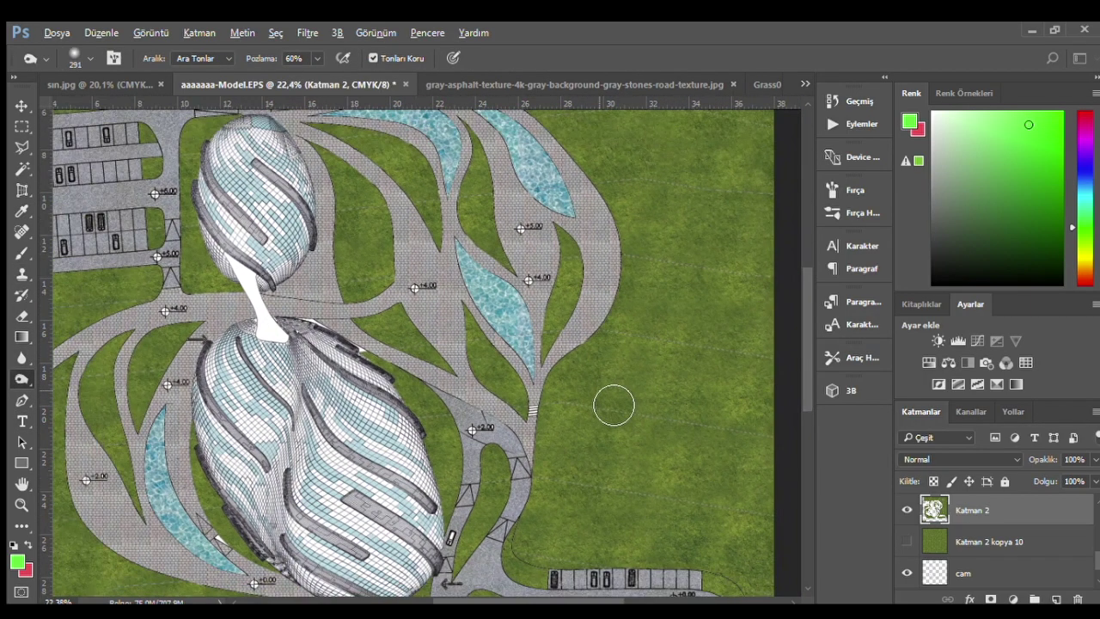
scroll(630, 422, up, 1)
scroll(631, 422, up, 1)
key(l)
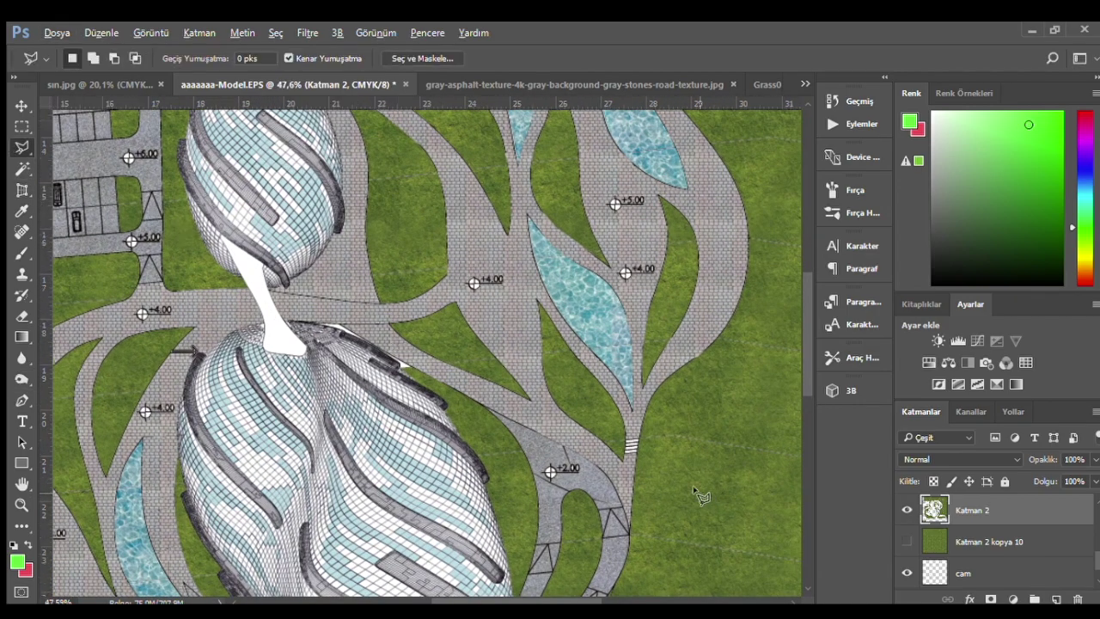
scroll(555, 430, up, 4)
scroll(554, 430, up, 1)
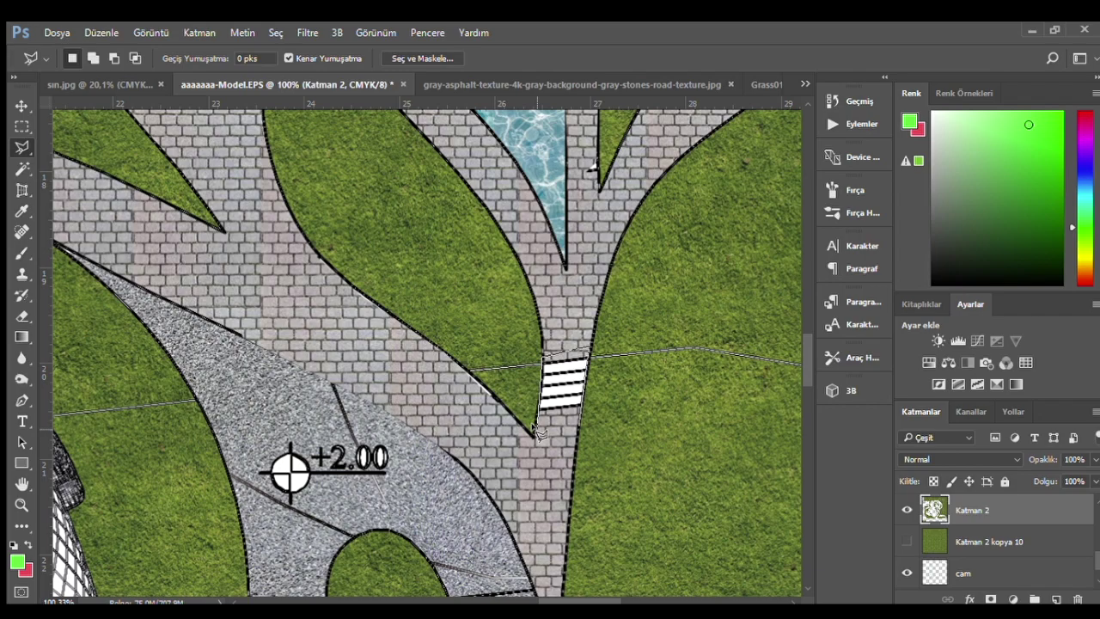
click(17, 106)
key(ctrl+j)
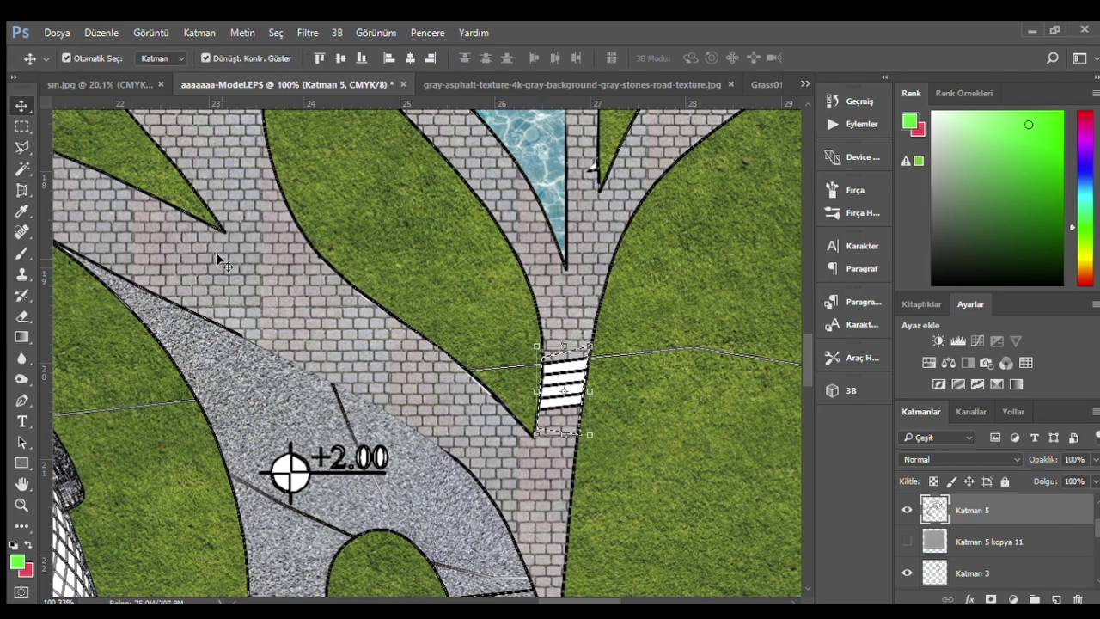
- Clone brick paving over the white crosswalk stripes with a smaller brush
alt+click(514, 349)
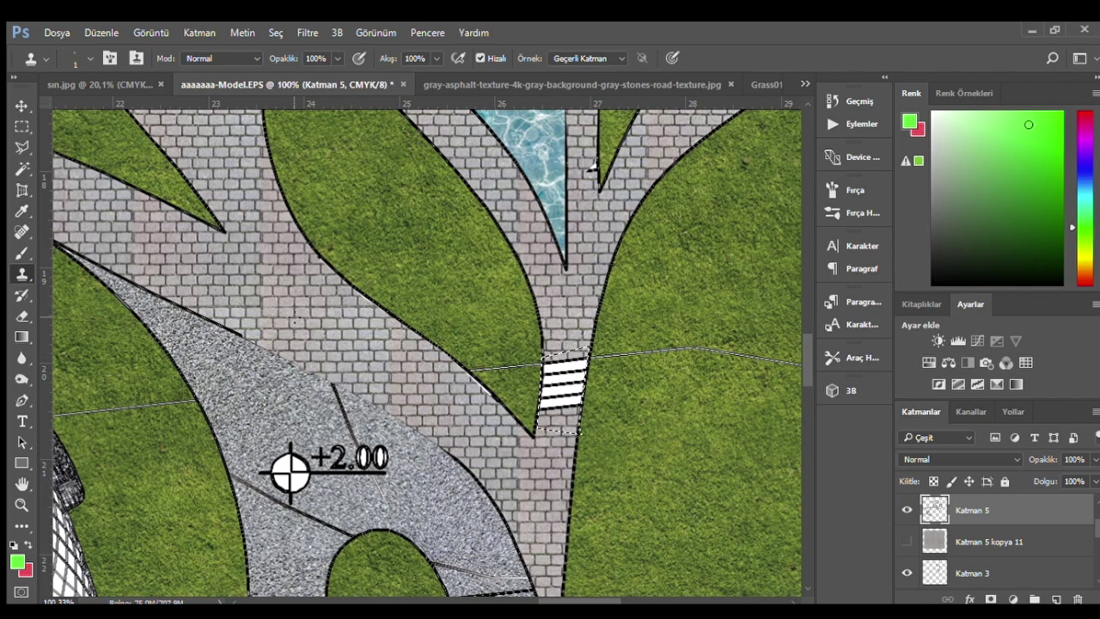
key(bracketleft)
key(bracketleft)
drag(563, 404, 587, 368)
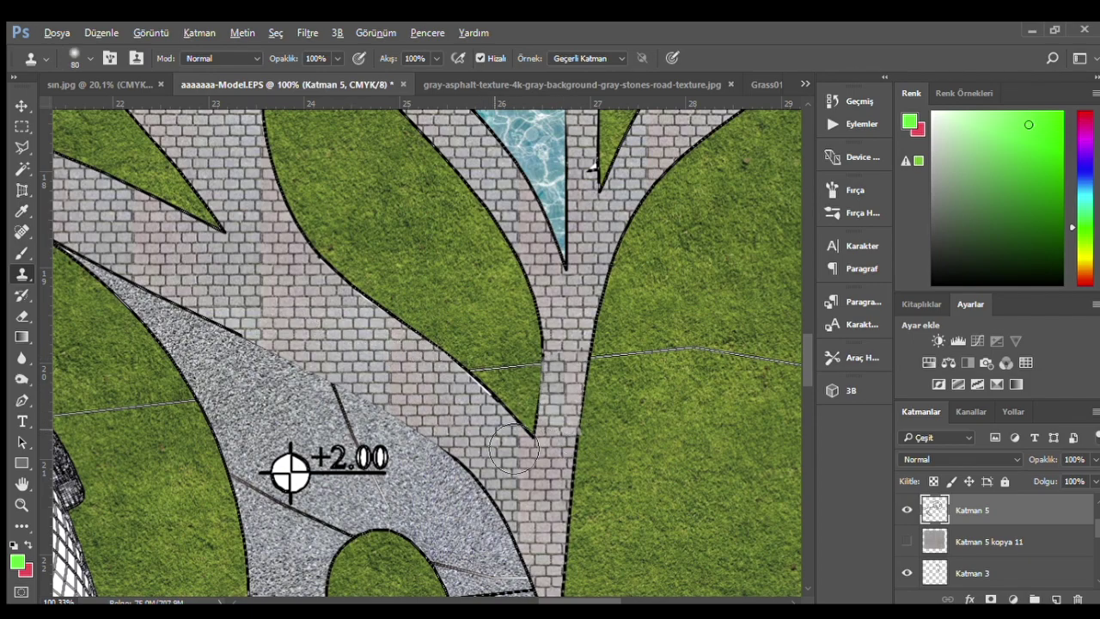
drag(386, 400, 396, 404)
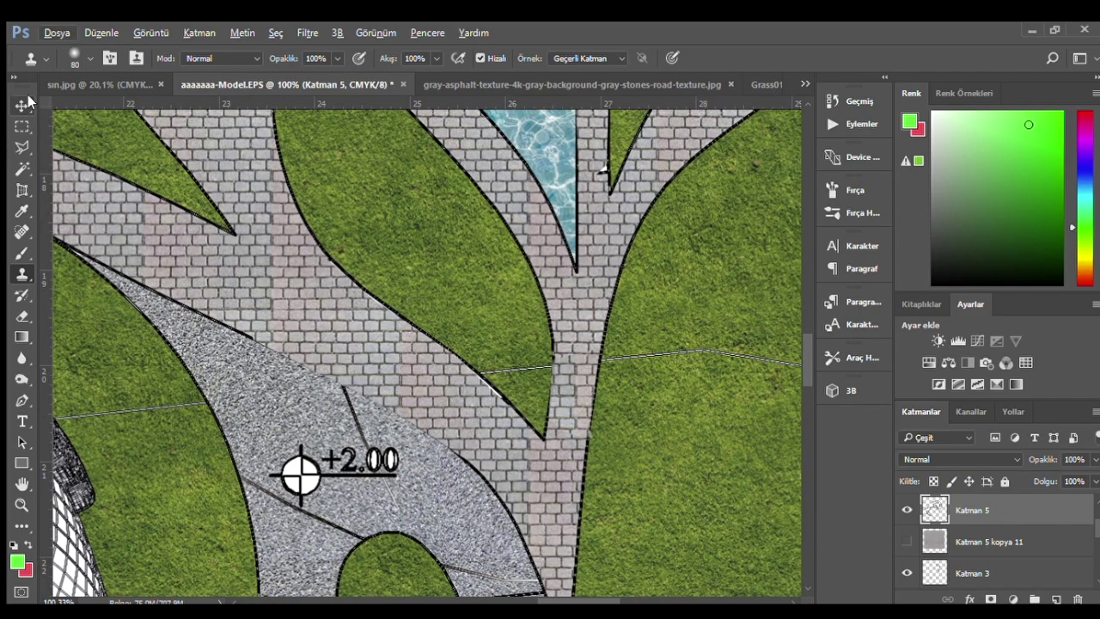
- Set linework layer Katman 5 to Multiply so stair hatch lines show over the paths
click(28, 99)
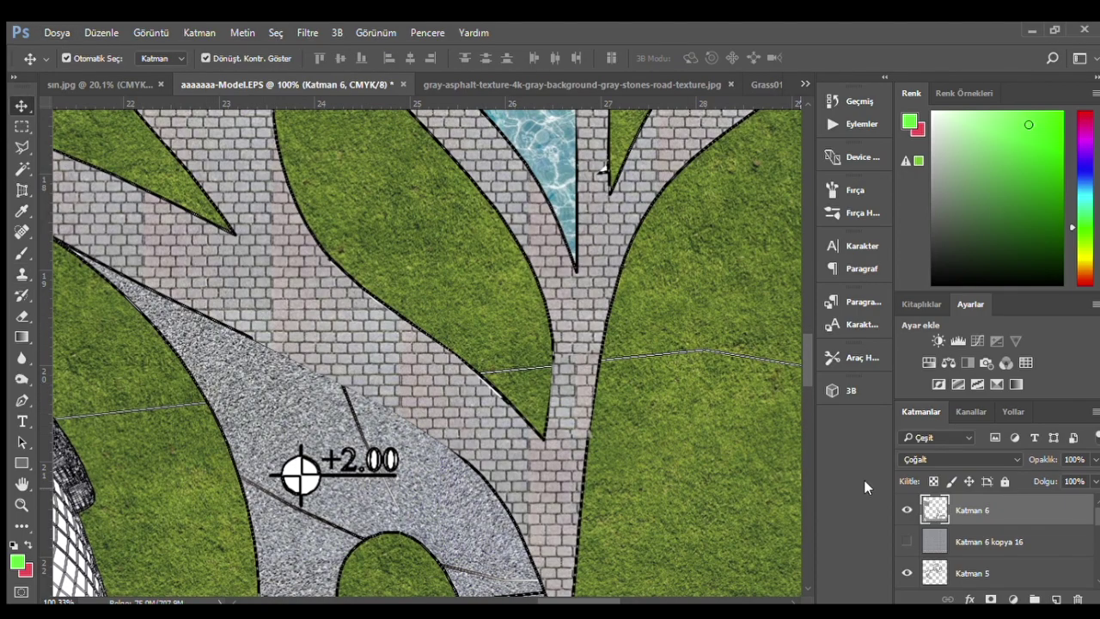
scroll(959, 521, down, 5)
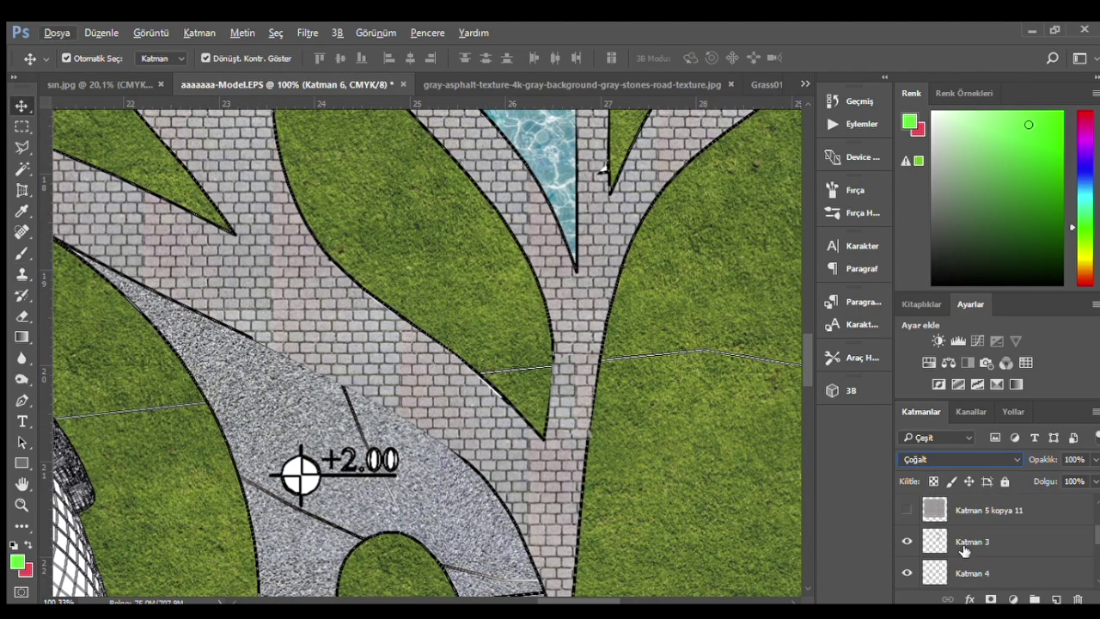
click(969, 513)
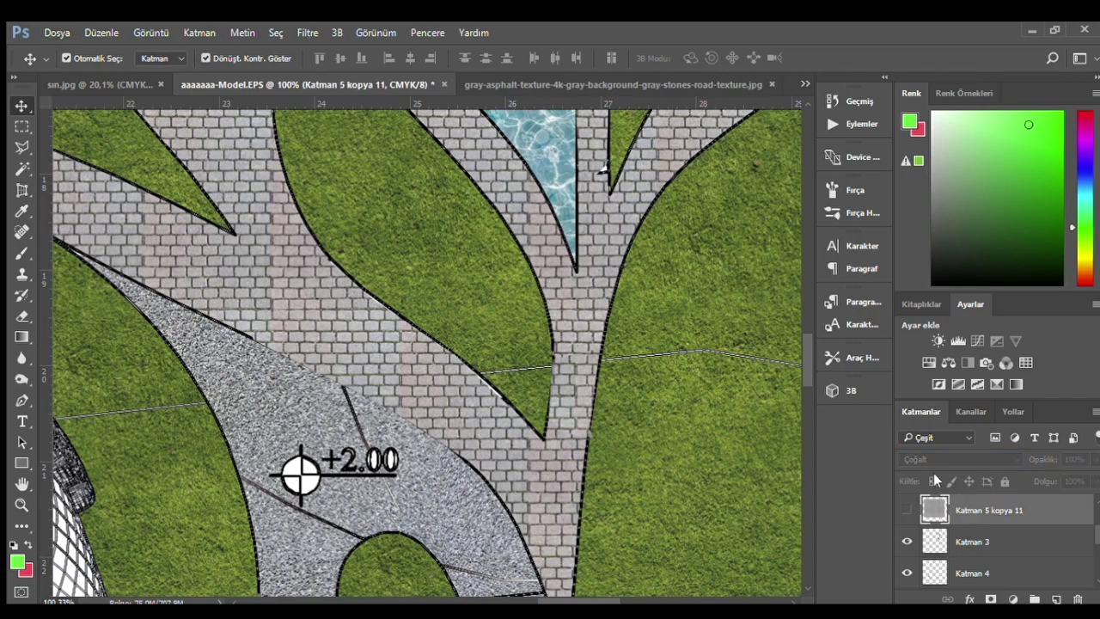
key(alt+bracketright)
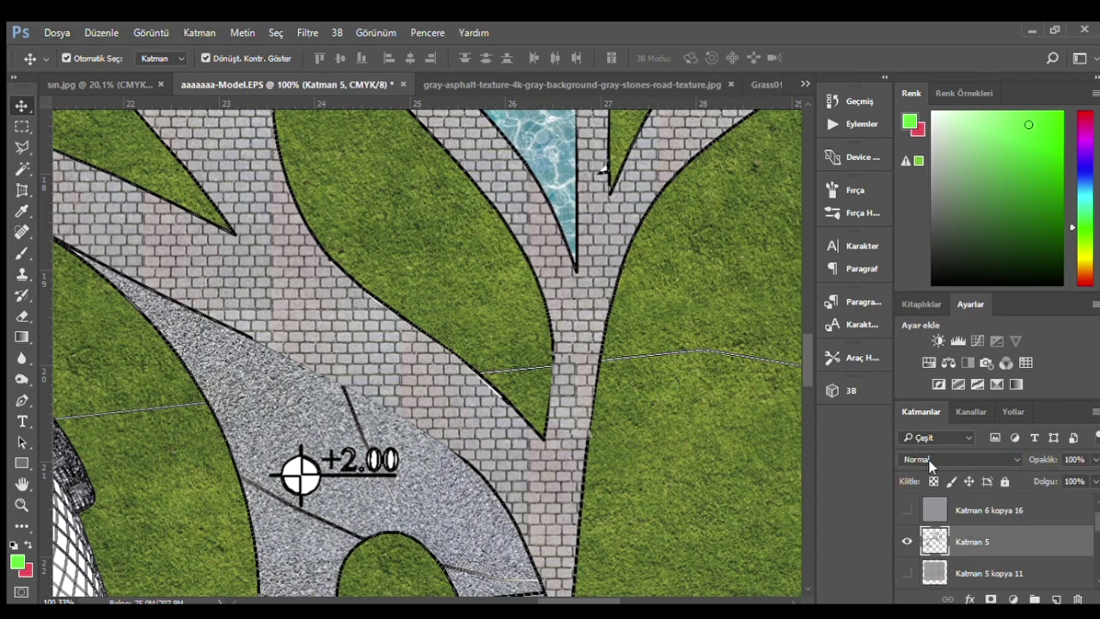
key(alt+shift+m)
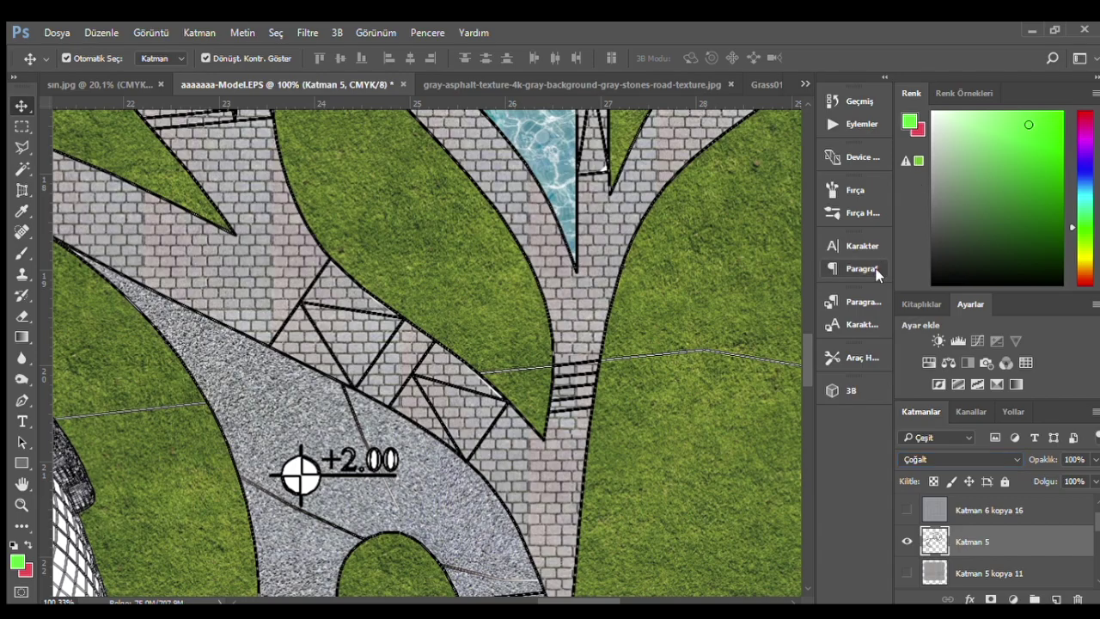
scroll(515, 373, down, 2)
scroll(387, 442, down, 1)
scroll(532, 368, down, 2)
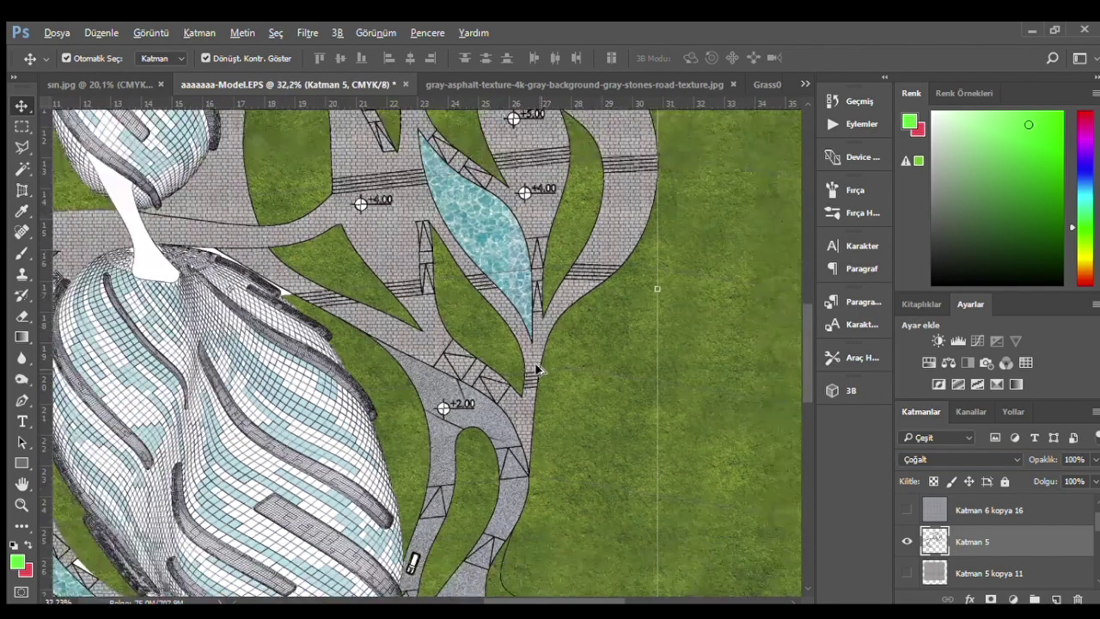
scroll(507, 416, down, 1)
scroll(507, 416, down, 1)
scroll(479, 352, up, 2)
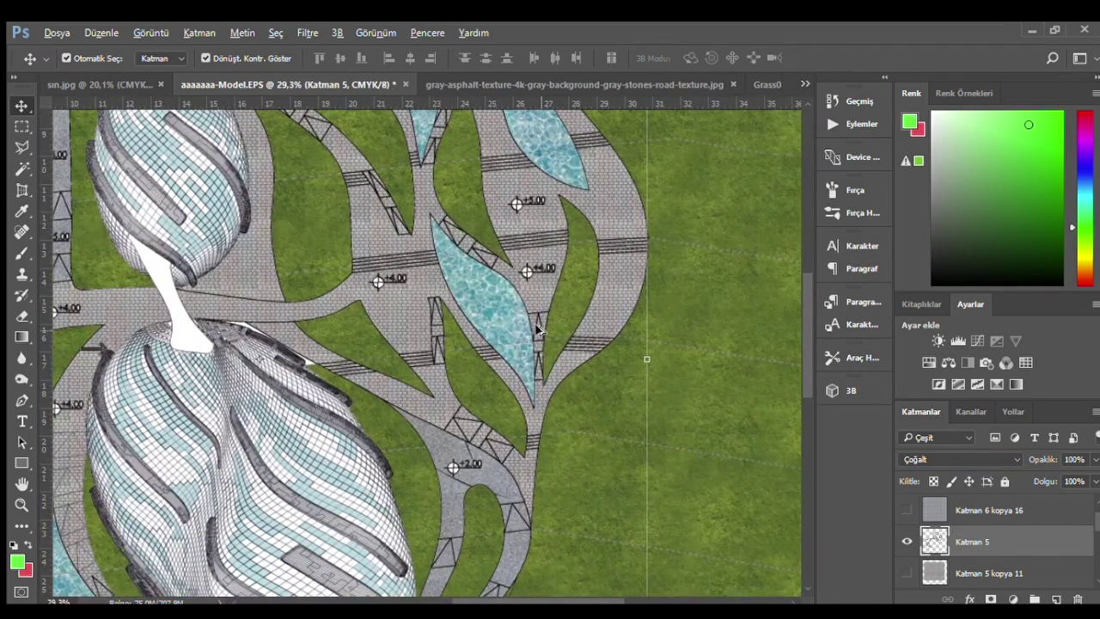
scroll(516, 335, up, 1)
scroll(569, 306, up, 2)
scroll(586, 323, up, 1)
click(646, 251)
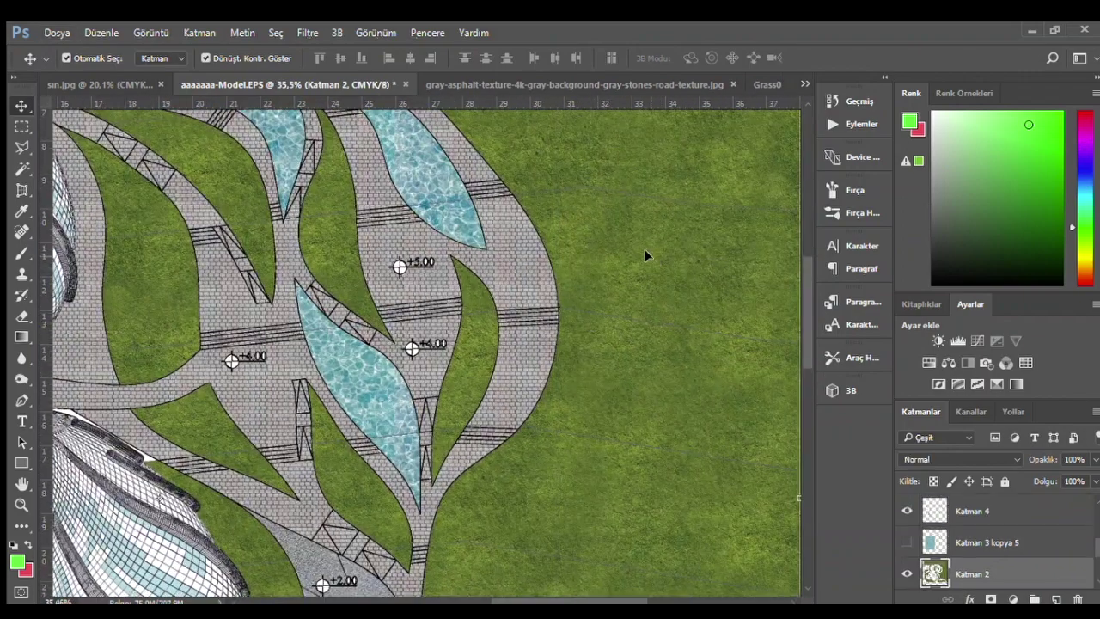
- Burn in the grass along the right edge of the curved path with the Burn tool
click(15, 382)
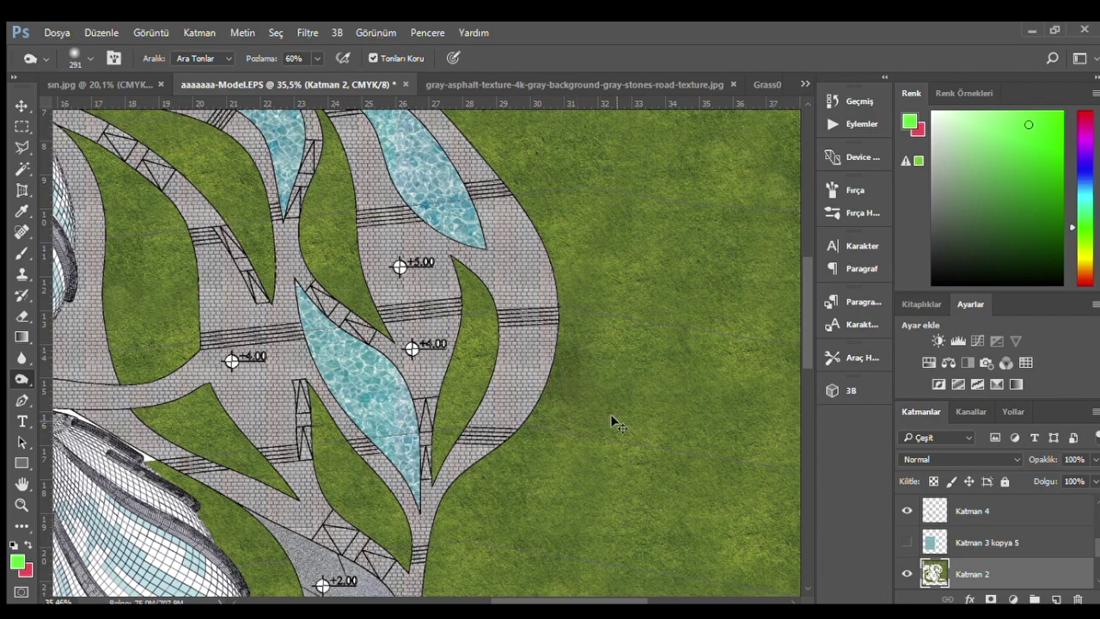
drag(579, 393, 472, 519)
drag(599, 441, 516, 209)
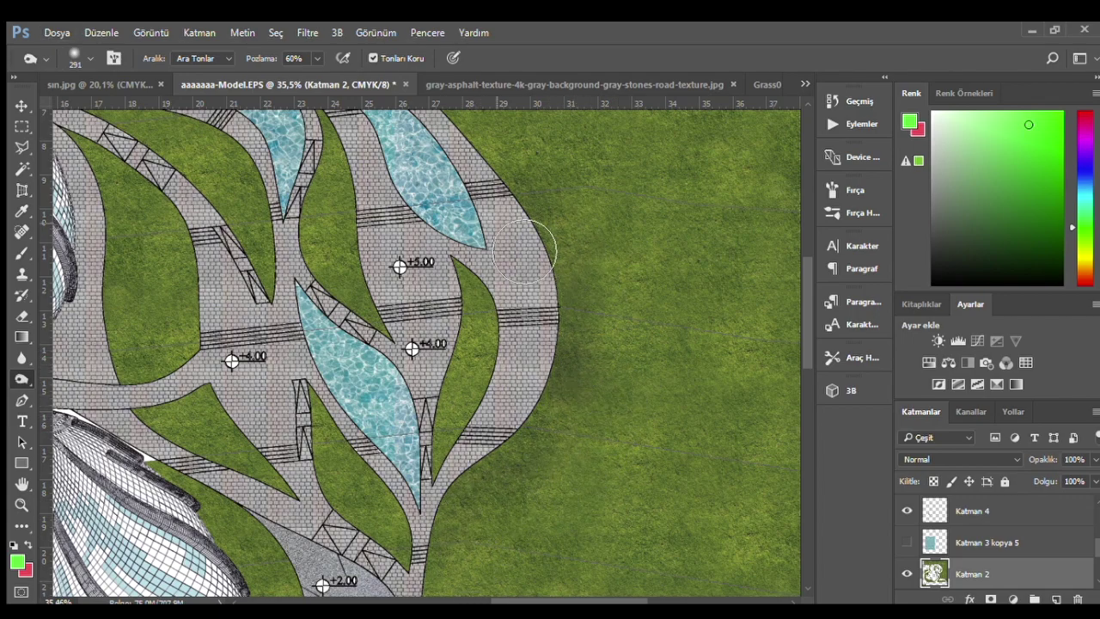
scroll(560, 384, down, 1)
scroll(531, 349, up, 4)
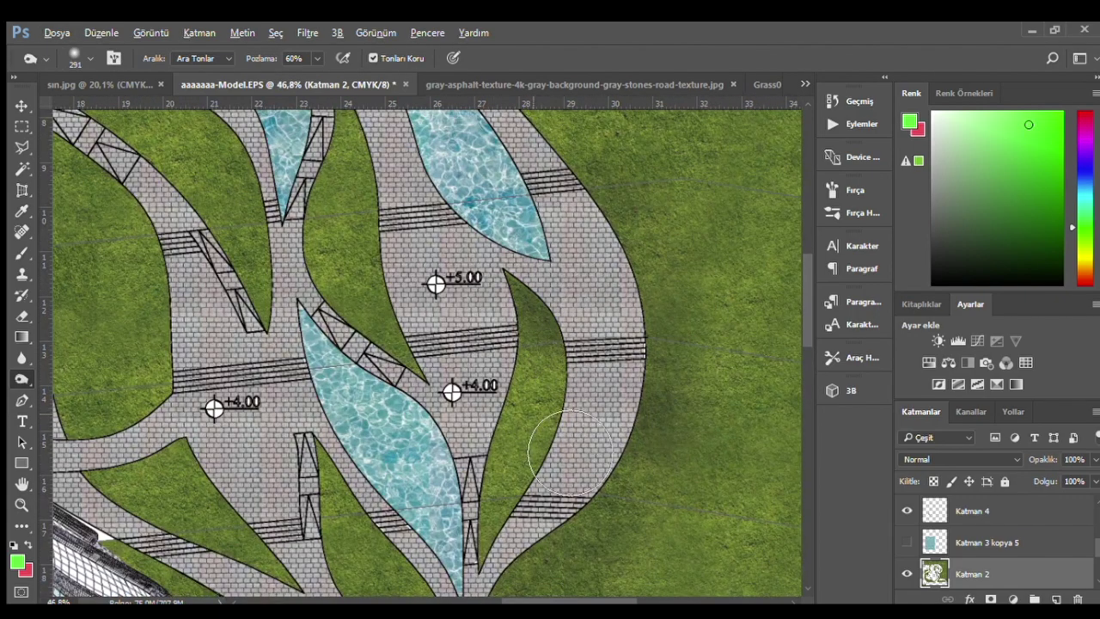
scroll(556, 471, down, 2)
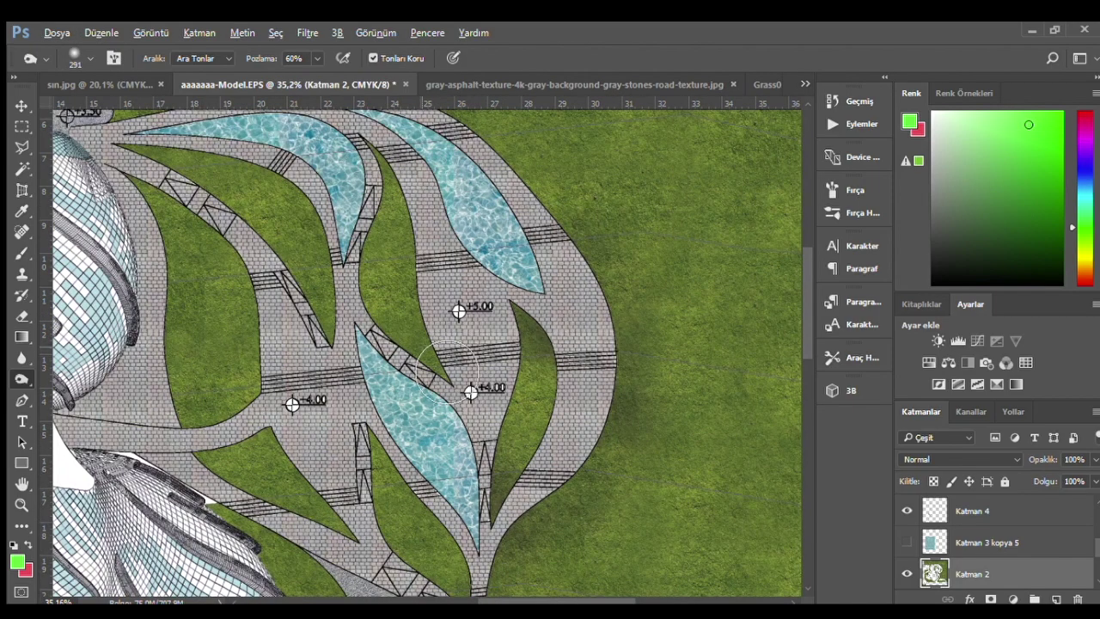
- Darken the grass bed edges around the left leaf and lower-left beds
mouse_move(413, 190)
mouse_down()
mouse_move(460, 255)
mouse_move(467, 339)
mouse_up()
mouse_move(210, 279)
mouse_down()
mouse_move(197, 238)
mouse_move(212, 238)
mouse_move(295, 347)
mouse_move(269, 508)
mouse_move(335, 540)
mouse_move(240, 484)
mouse_up()
mouse_move(175, 376)
mouse_down()
mouse_move(215, 481)
mouse_move(295, 479)
mouse_up()
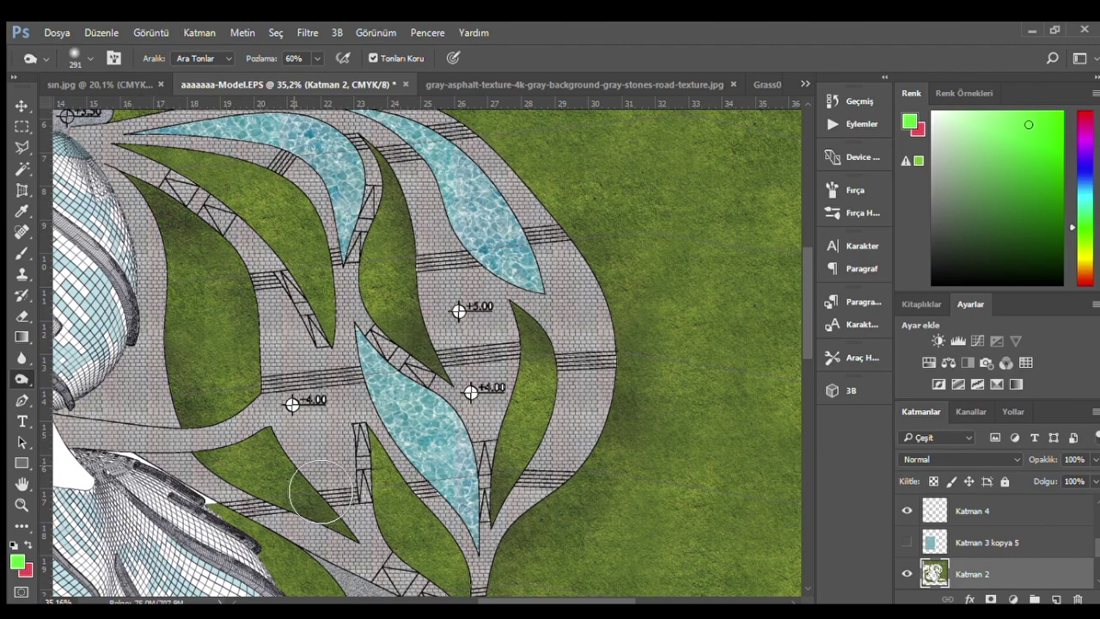
scroll(339, 342, up, 2)
scroll(335, 361, up, 3)
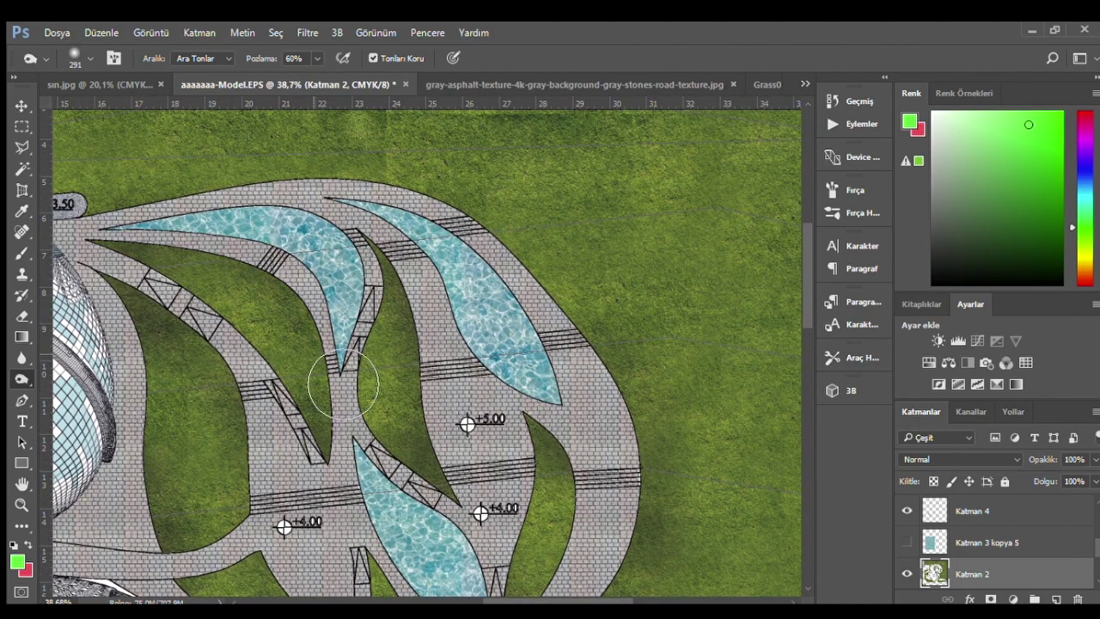
scroll(319, 387, down, 3)
scroll(397, 386, down, 3)
scroll(397, 386, up, 2)
scroll(504, 570, up, 3)
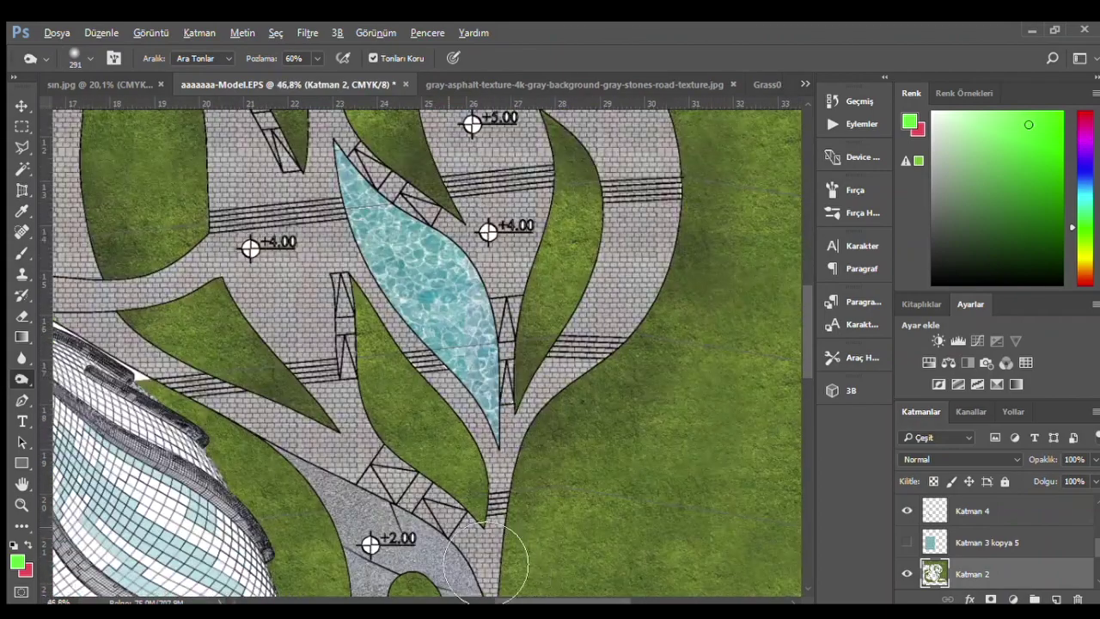
scroll(545, 522, up, 1)
scroll(475, 462, down, 2)
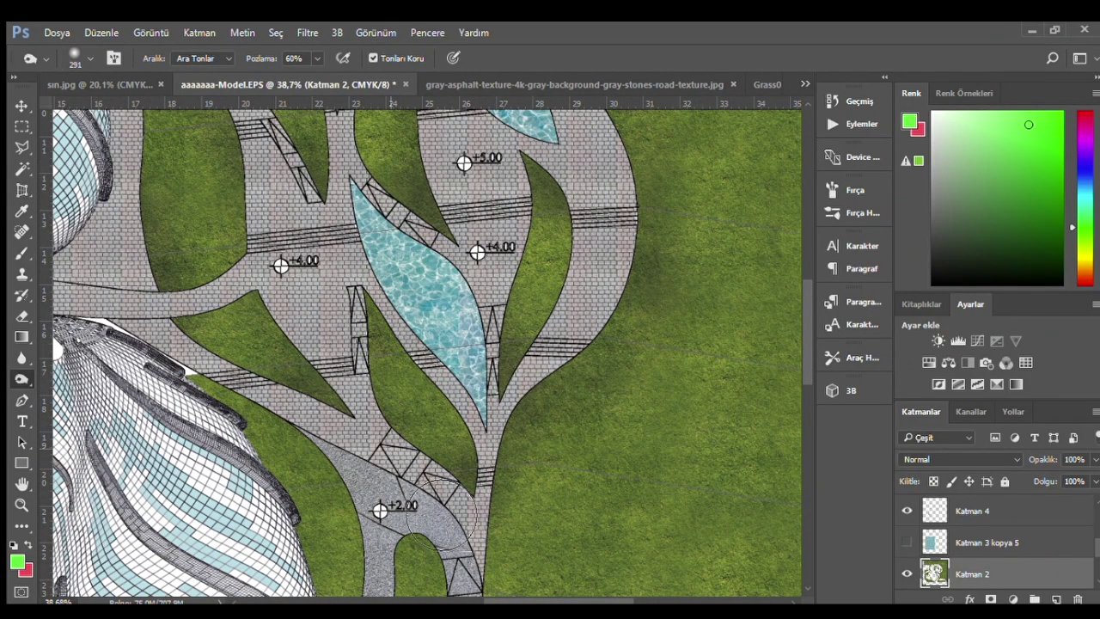
scroll(429, 460, down, 2)
scroll(346, 505, down, 2)
scroll(345, 505, up, 1)
scroll(413, 491, up, 1)
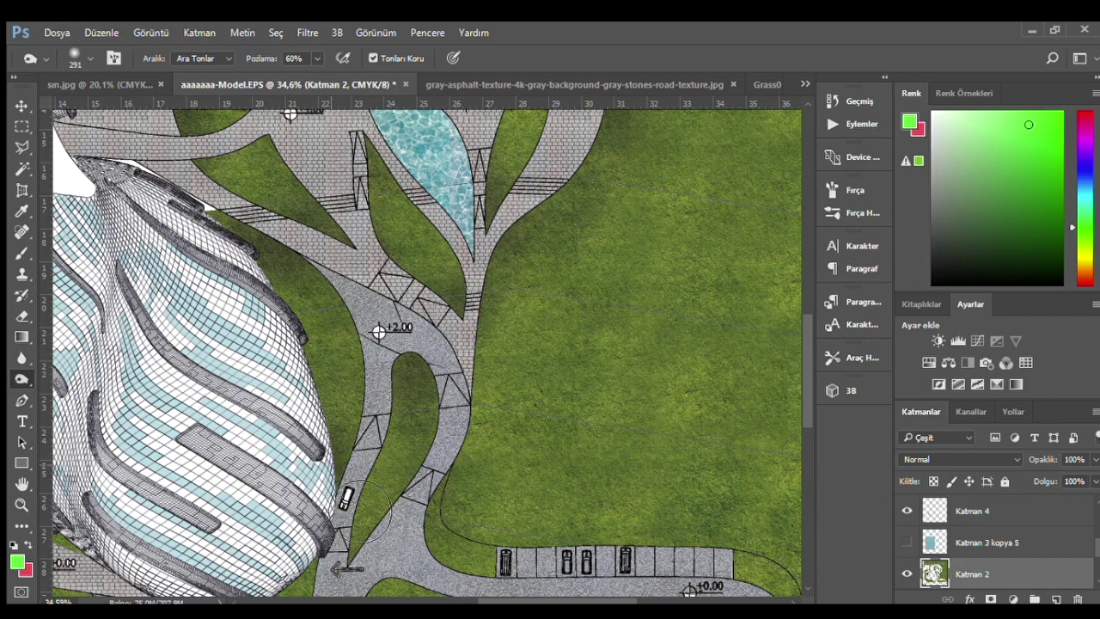
scroll(443, 421, up, 1)
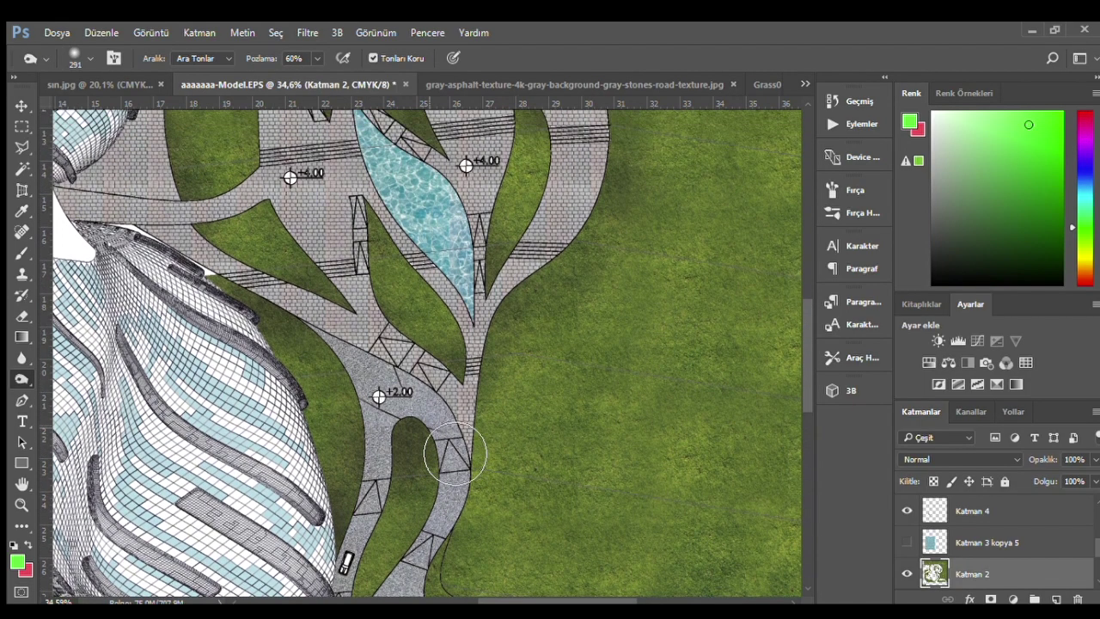
scroll(419, 563, down, 1)
scroll(427, 543, up, 2)
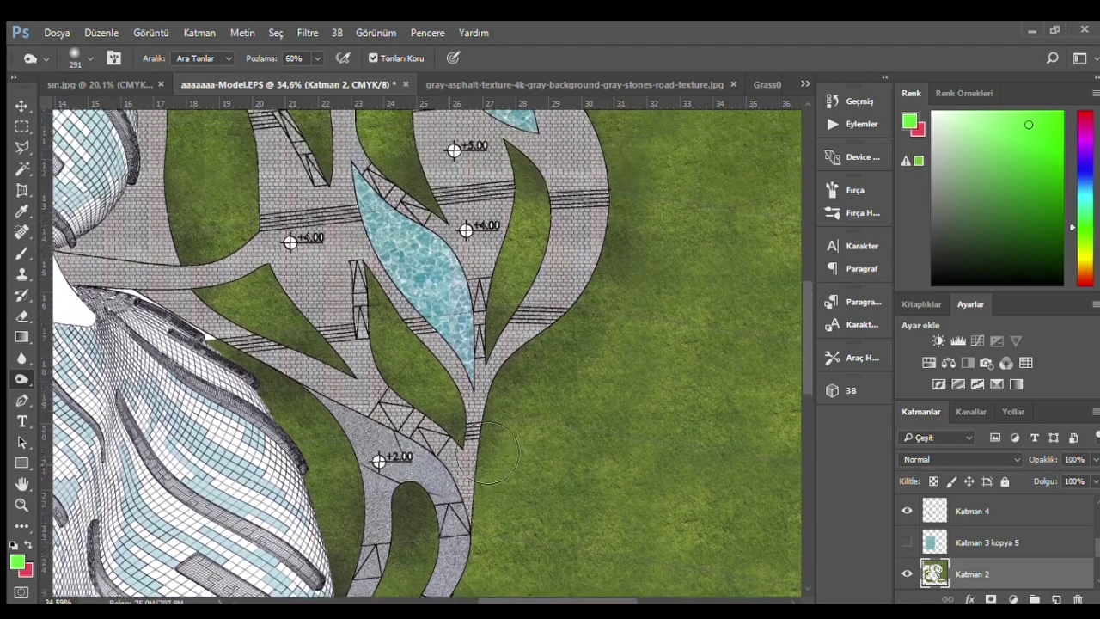
scroll(326, 397, up, 1)
scroll(322, 391, up, 2)
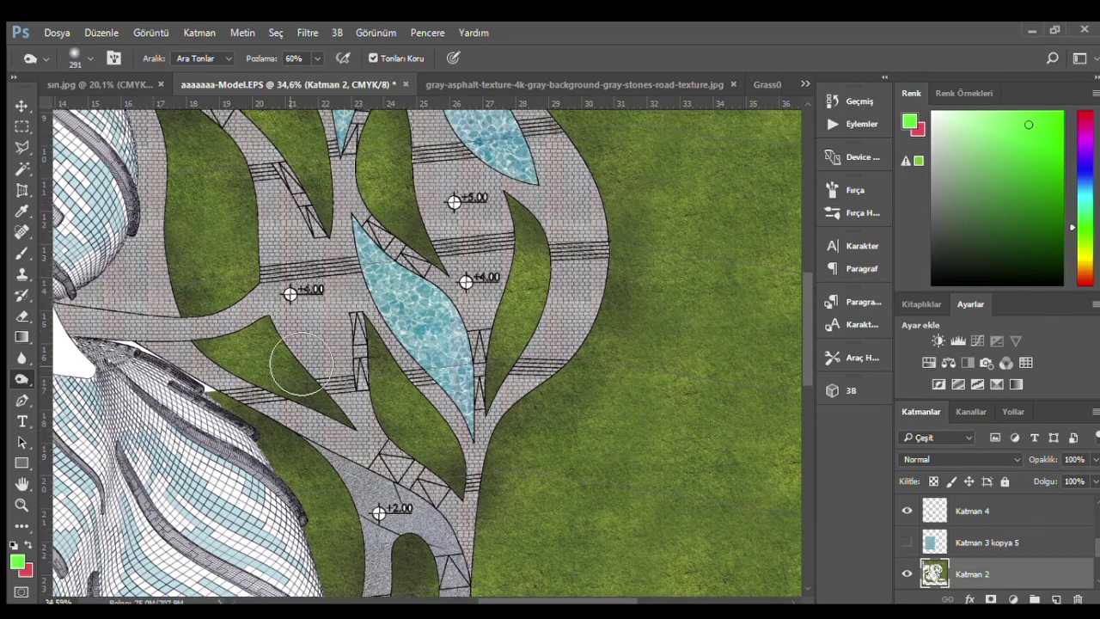
scroll(383, 357, up, 1)
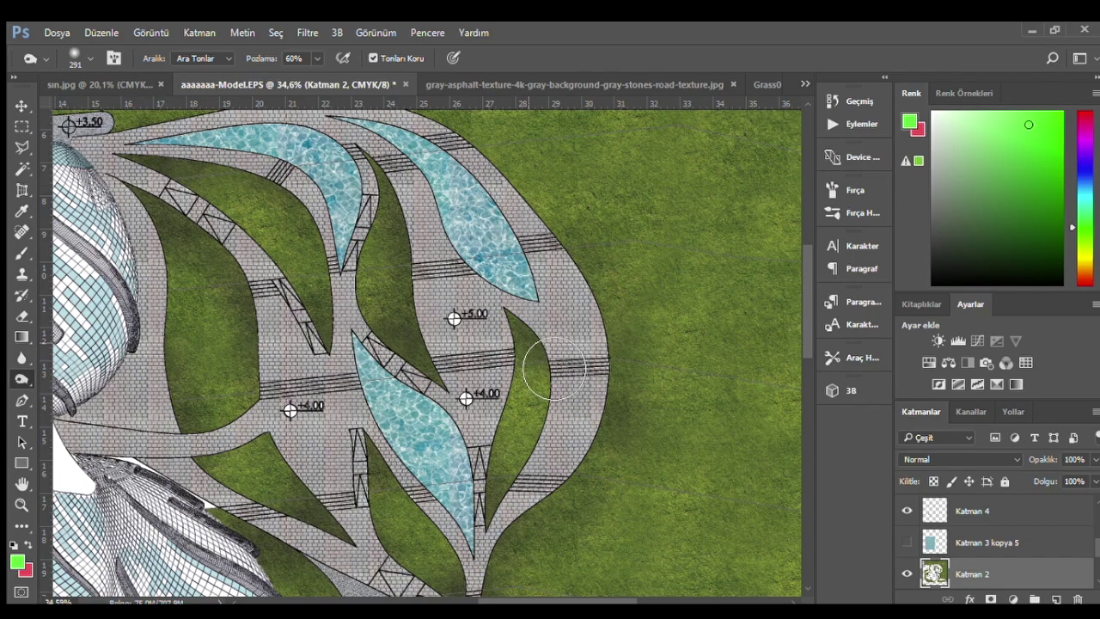
scroll(630, 425, down, 2)
scroll(638, 376, down, 1)
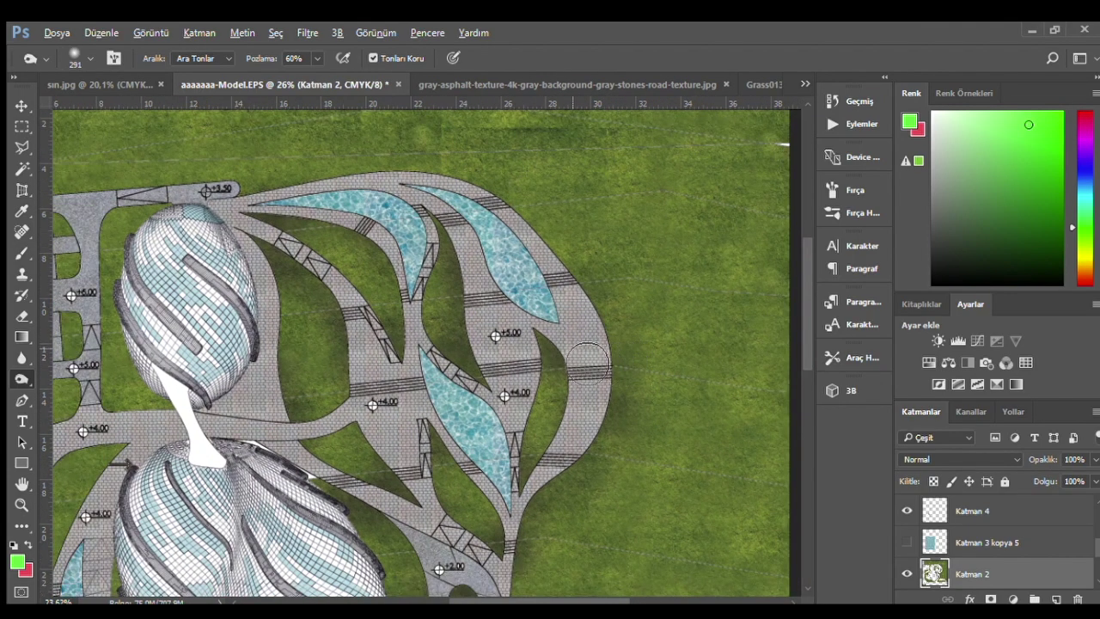
- Tone a lawn patch at the plan's lower left for natural variation
scroll(533, 421, down, 1)
scroll(421, 466, down, 1)
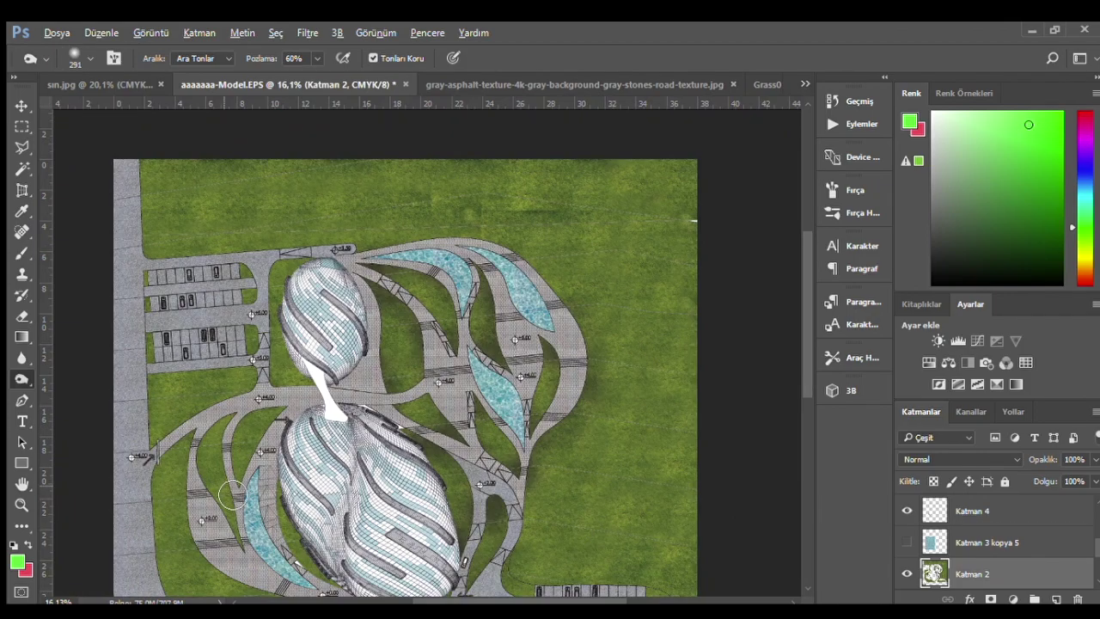
scroll(230, 496, up, 1)
scroll(244, 532, up, 1)
scroll(280, 348, up, 2)
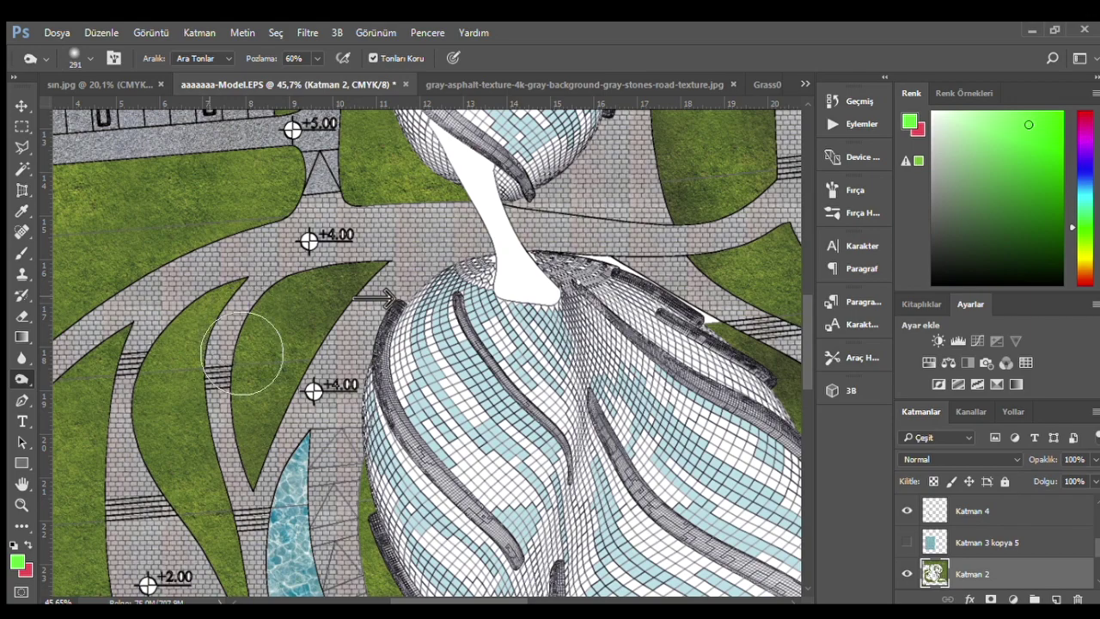
scroll(292, 378, down, 1)
scroll(292, 378, down, 1)
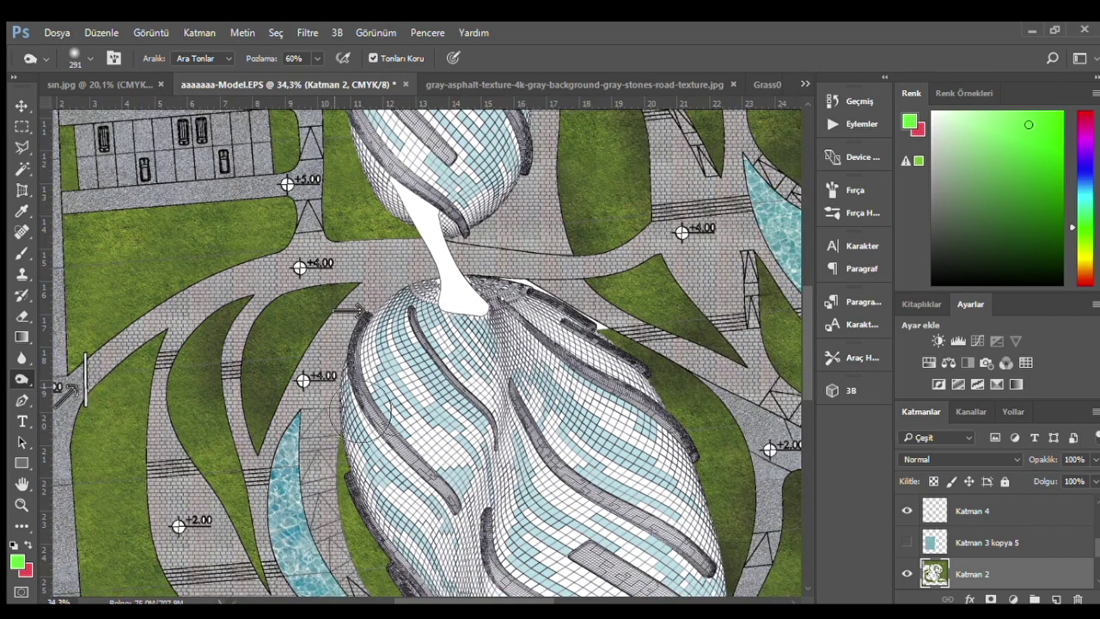
scroll(213, 430, down, 1)
scroll(275, 490, down, 2)
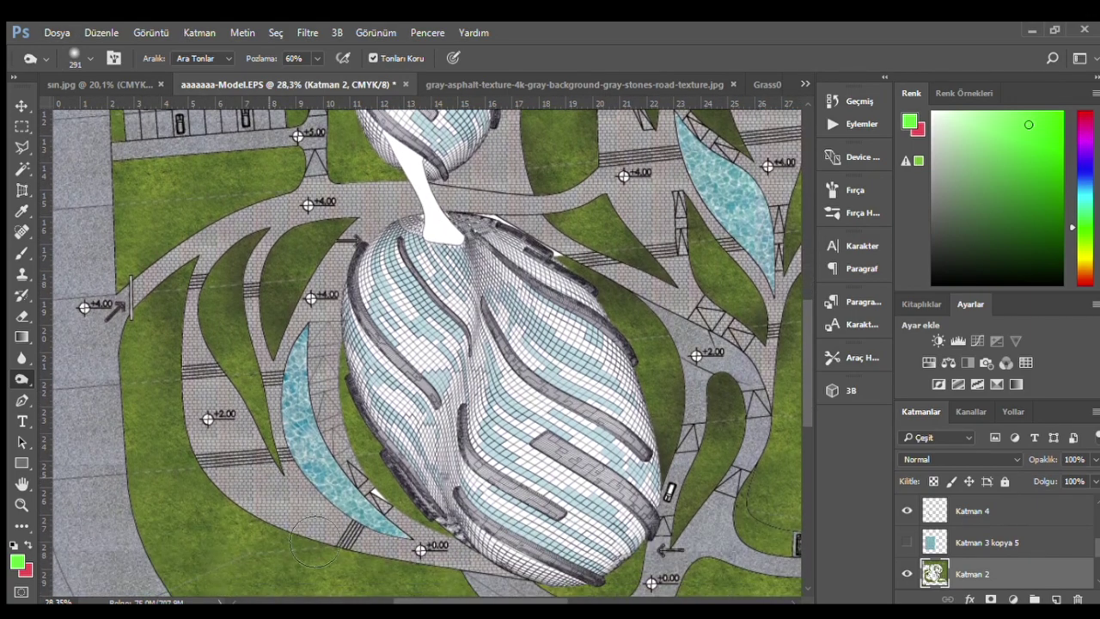
scroll(163, 481, down, 1)
scroll(304, 567, down, 1)
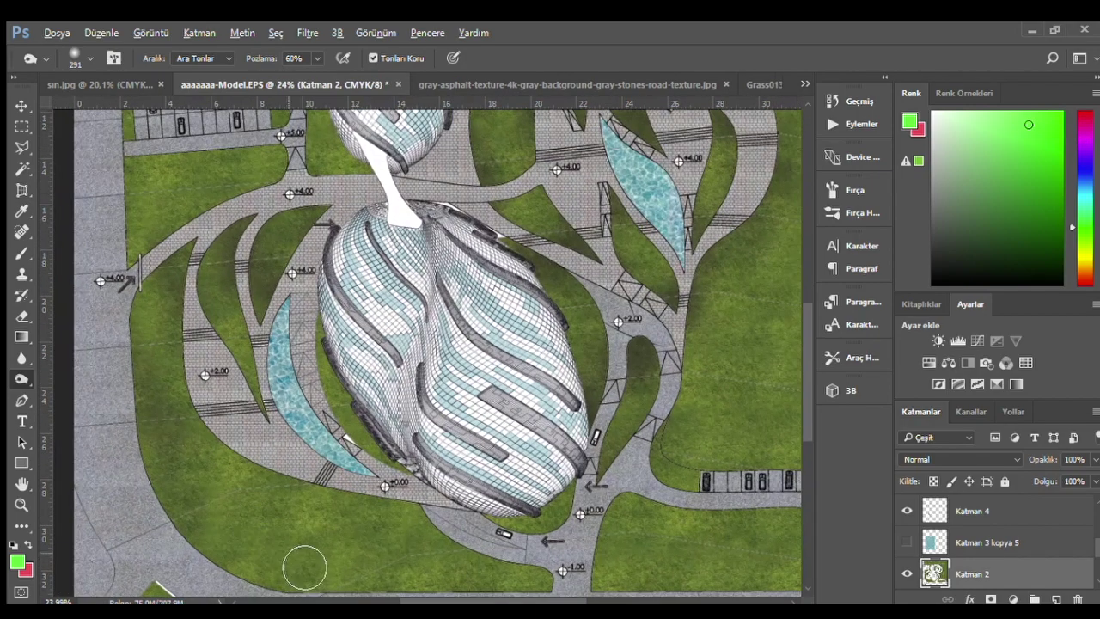
scroll(292, 537, down, 1)
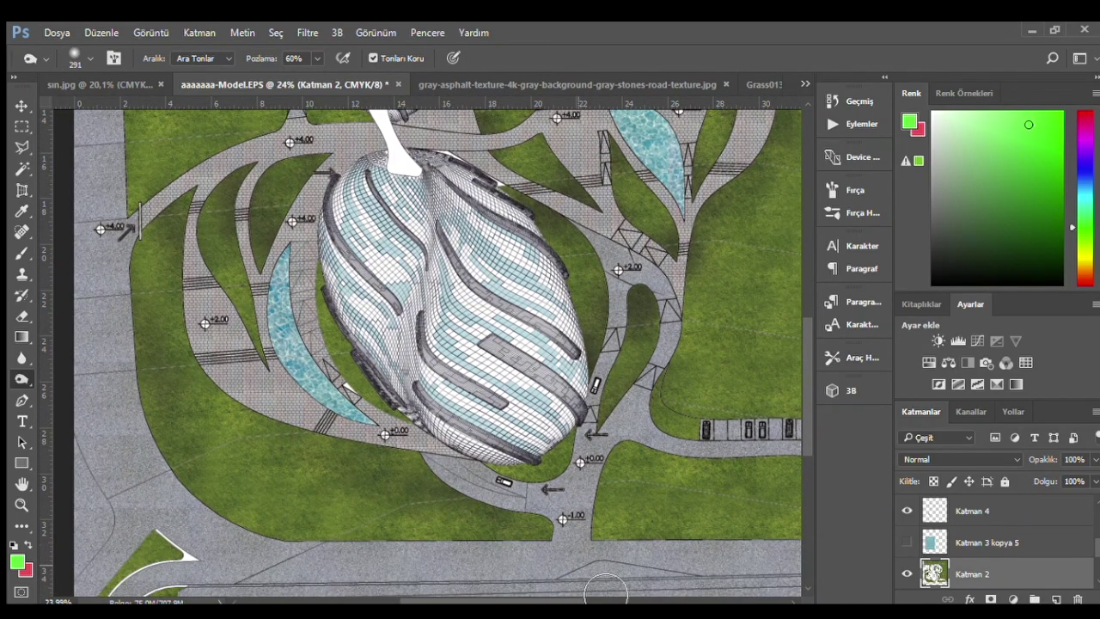
scroll(287, 488, down, 1)
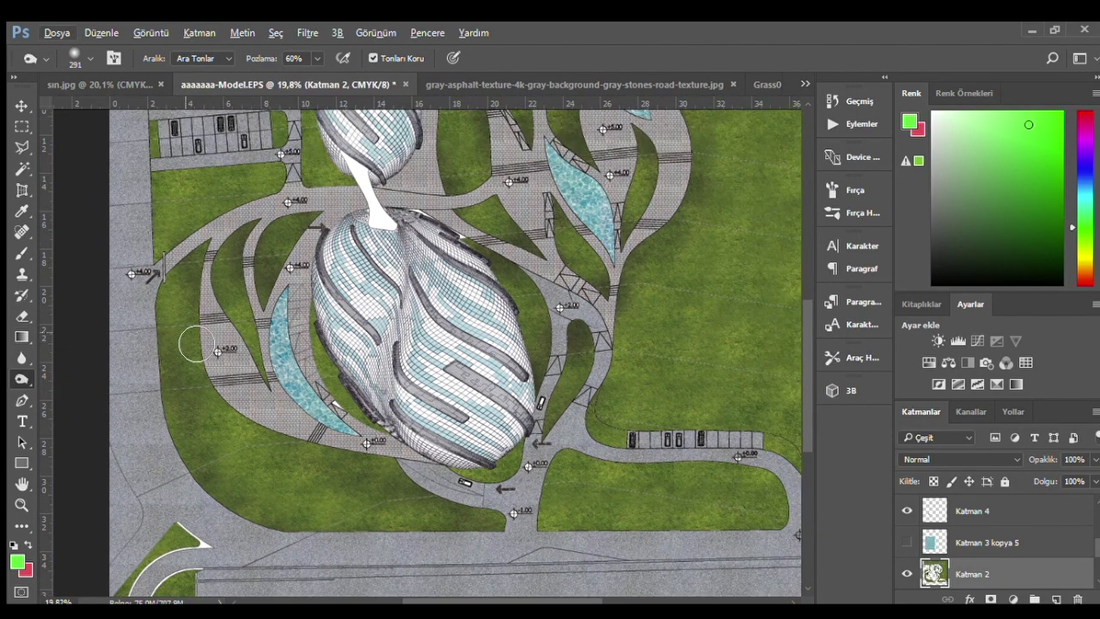
scroll(340, 473, down, 1)
drag(261, 434, 285, 533)
scroll(211, 438, up, 2)
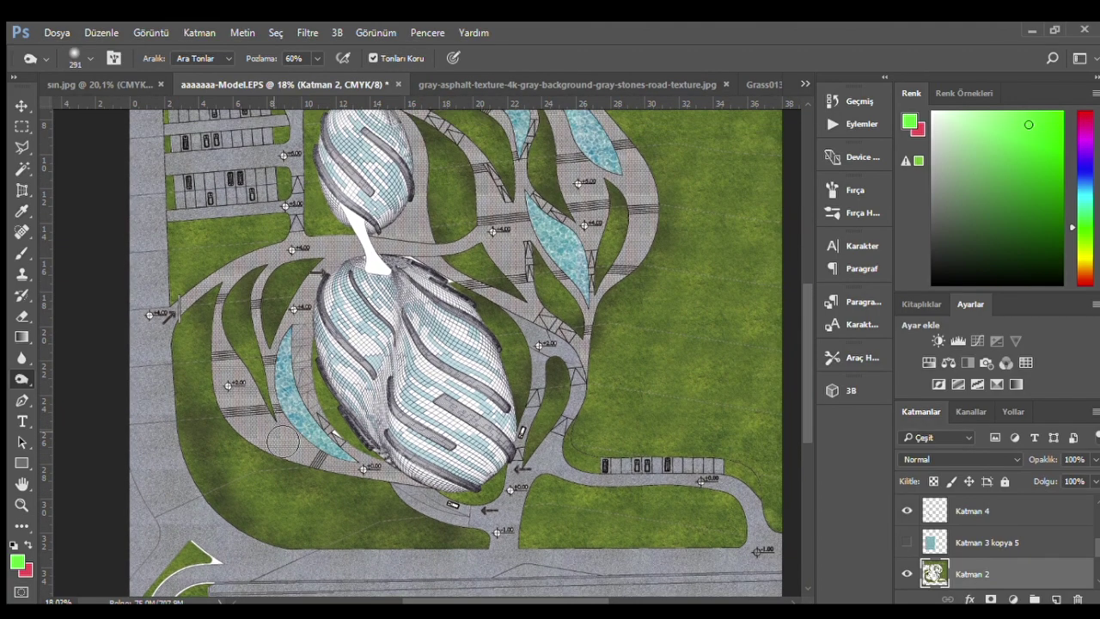
scroll(215, 310, up, 3)
- Shade the upper-left lawn and the grass edge at its road corner
drag(205, 226, 241, 236)
scroll(163, 249, up, 1)
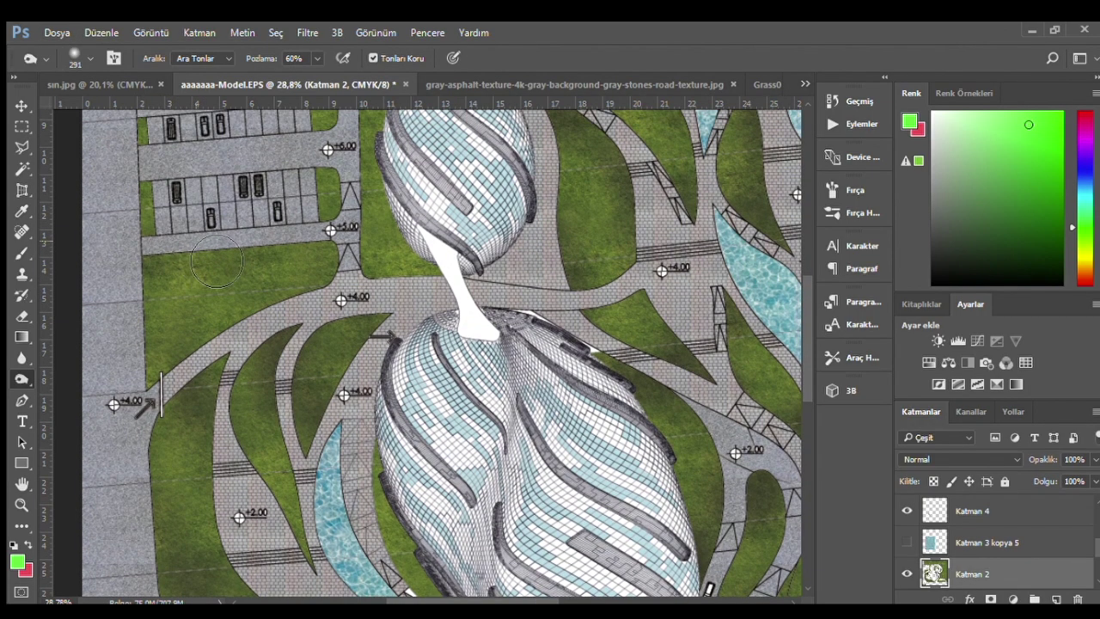
scroll(386, 310, up, 3)
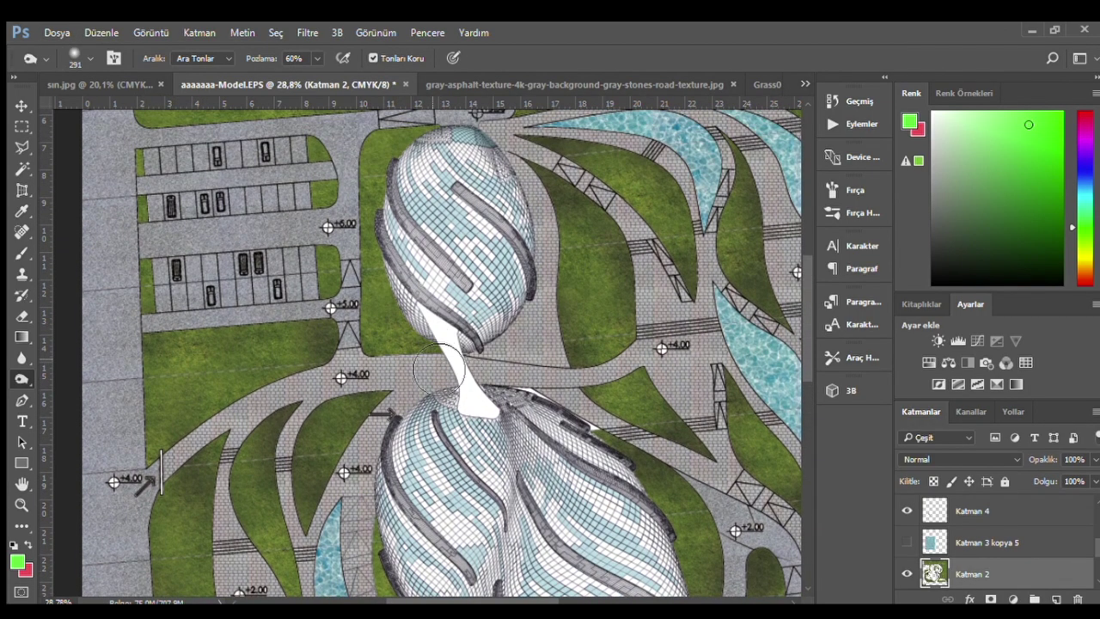
scroll(384, 305, down, 1)
scroll(385, 305, down, 3)
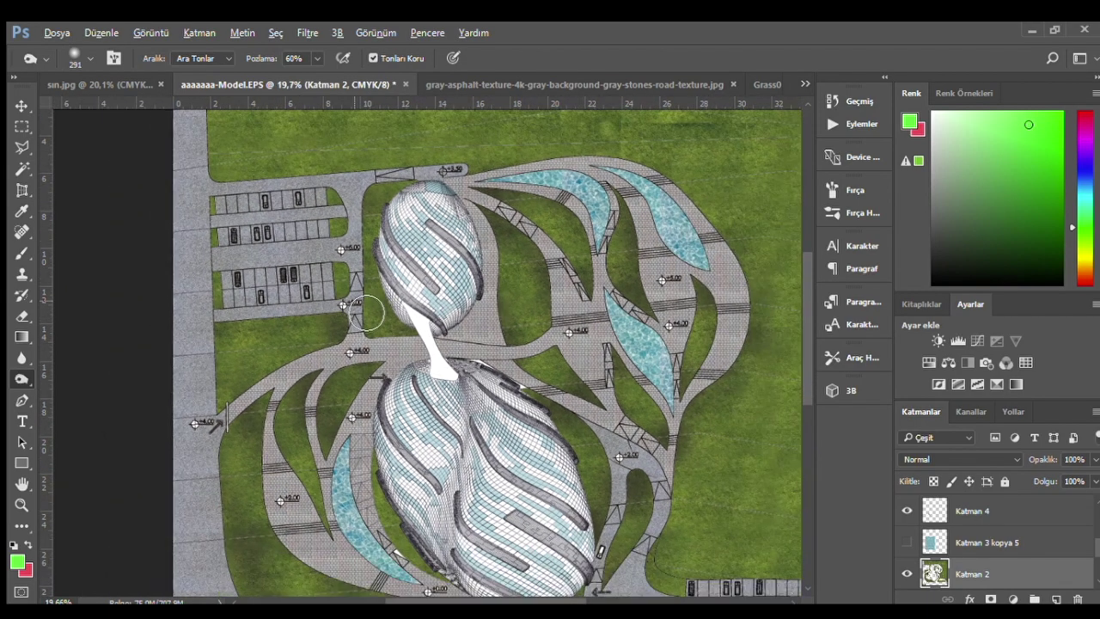
scroll(515, 447, up, 1)
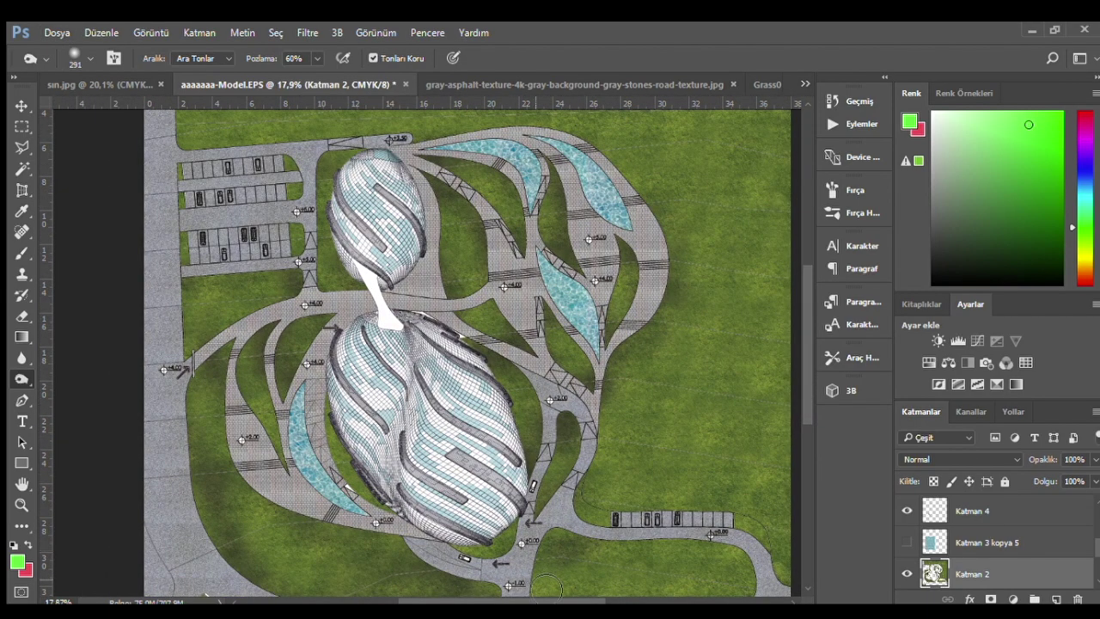
scroll(592, 559, down, 2)
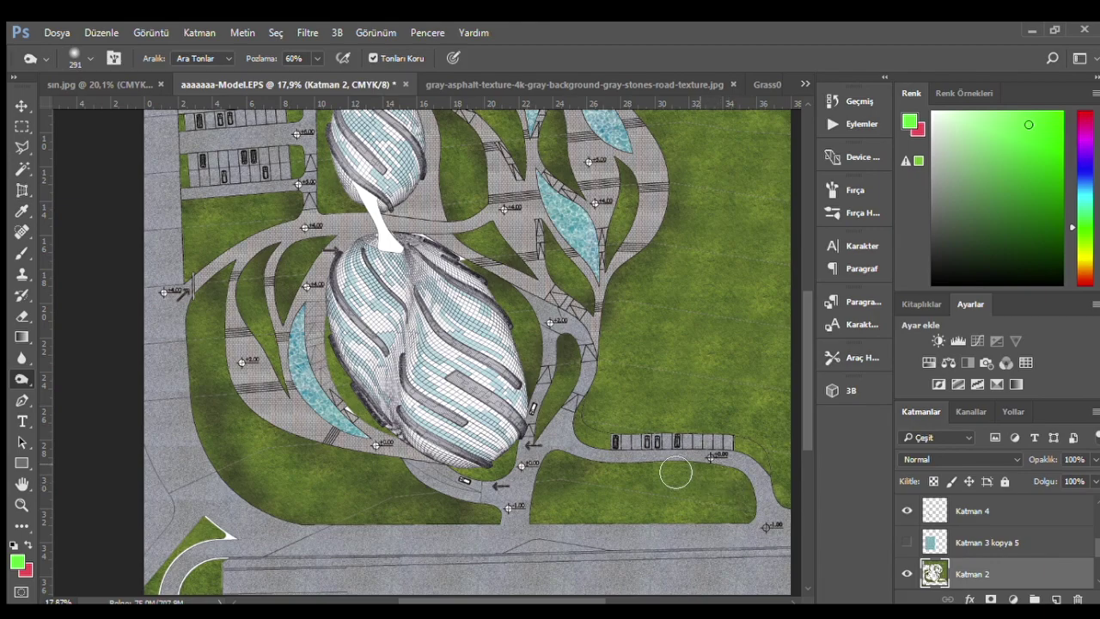
scroll(675, 497, up, 2)
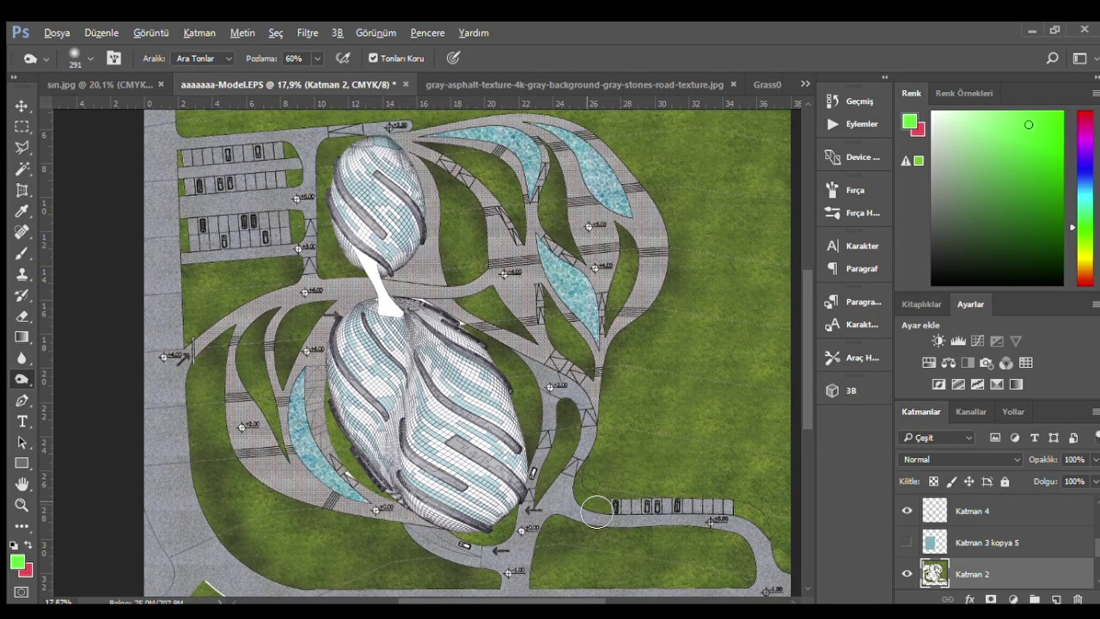
scroll(580, 516, down, 1)
scroll(385, 177, up, 1)
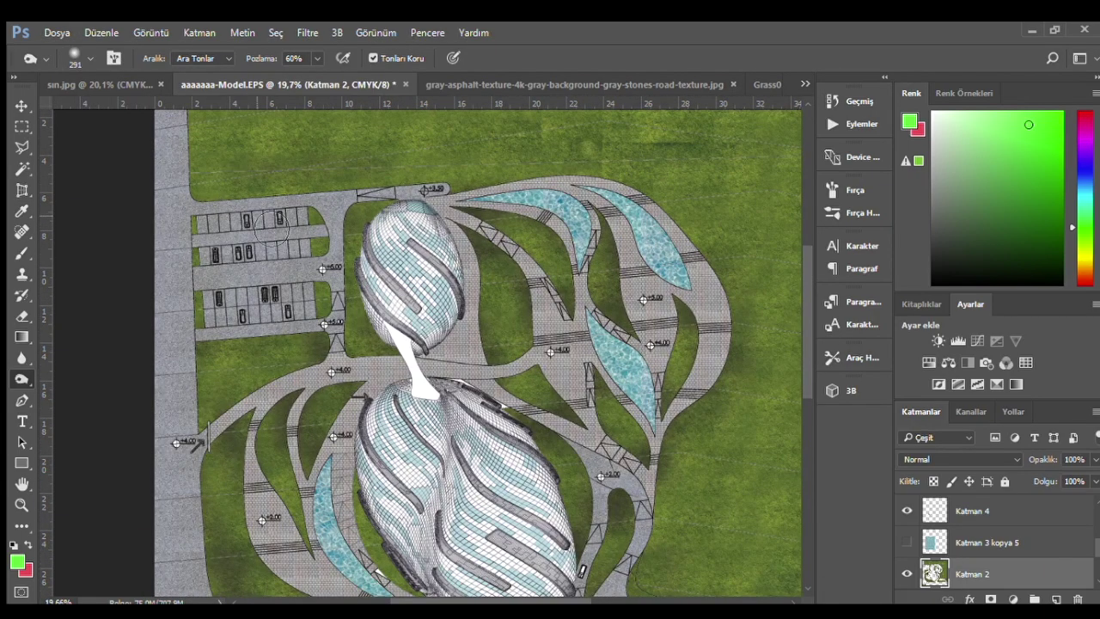
scroll(172, 250, up, 1)
scroll(142, 269, up, 1)
drag(142, 268, 159, 247)
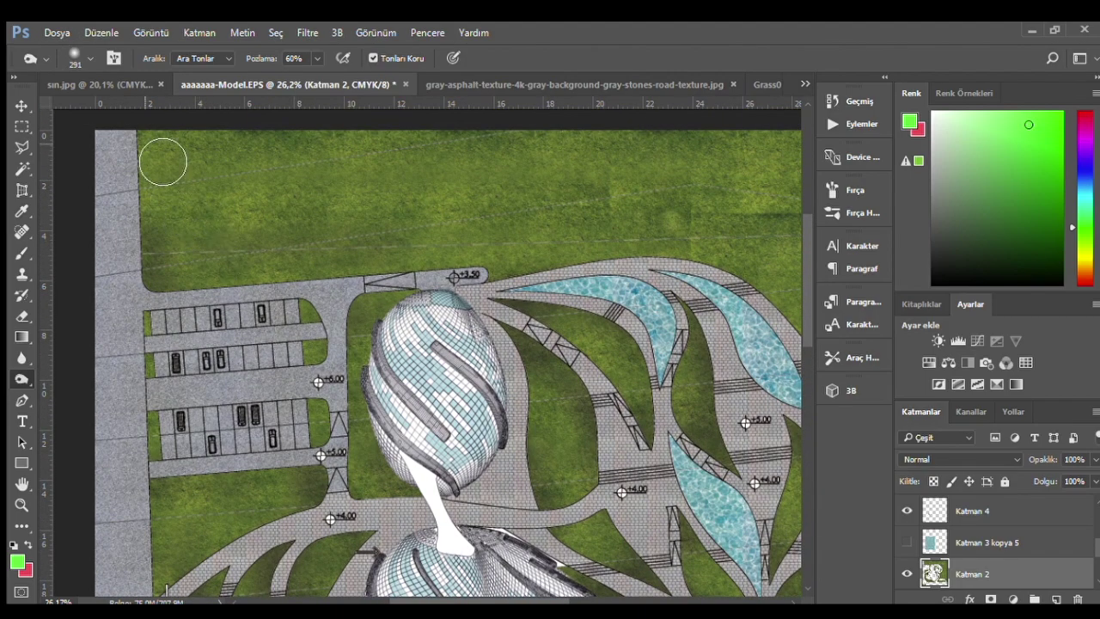
scroll(230, 282, down, 1)
scroll(481, 288, down, 1)
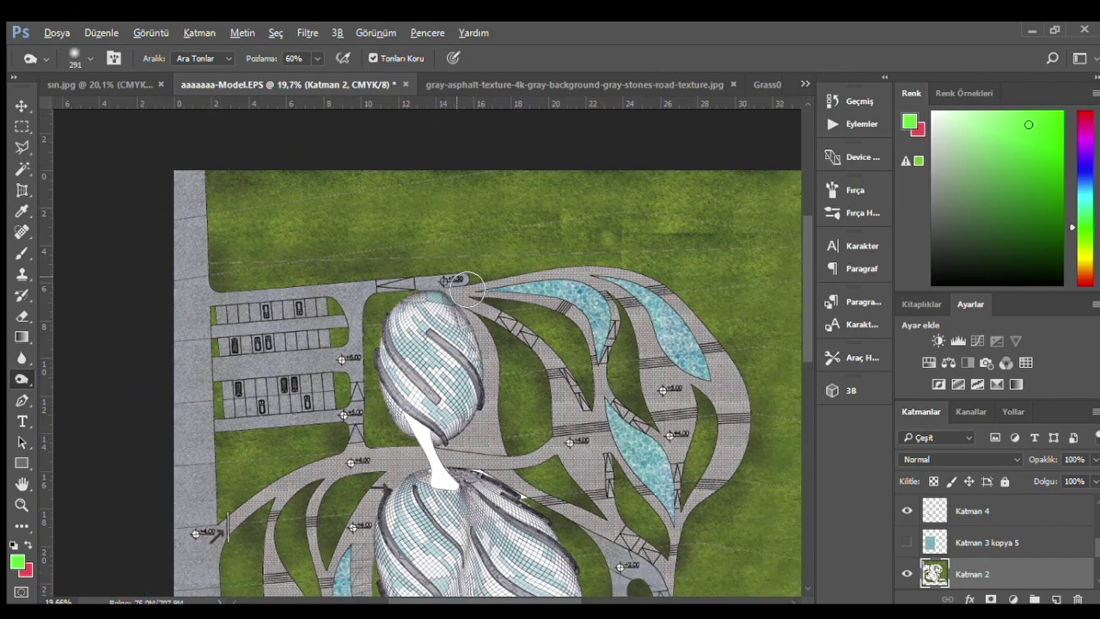
scroll(550, 257, down, 1)
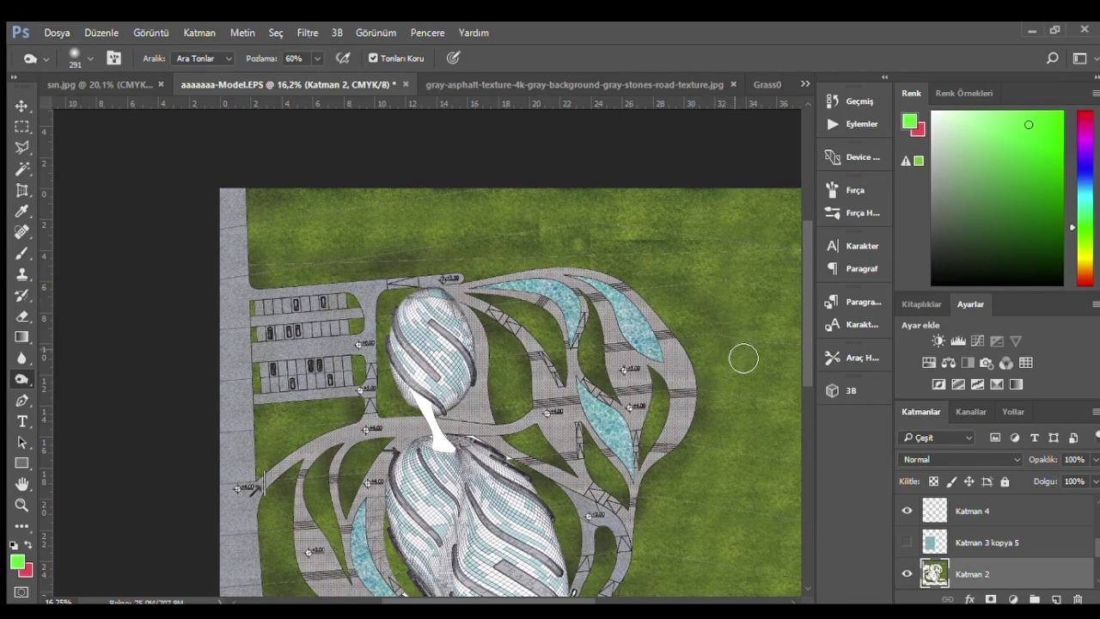
scroll(743, 359, down, 1)
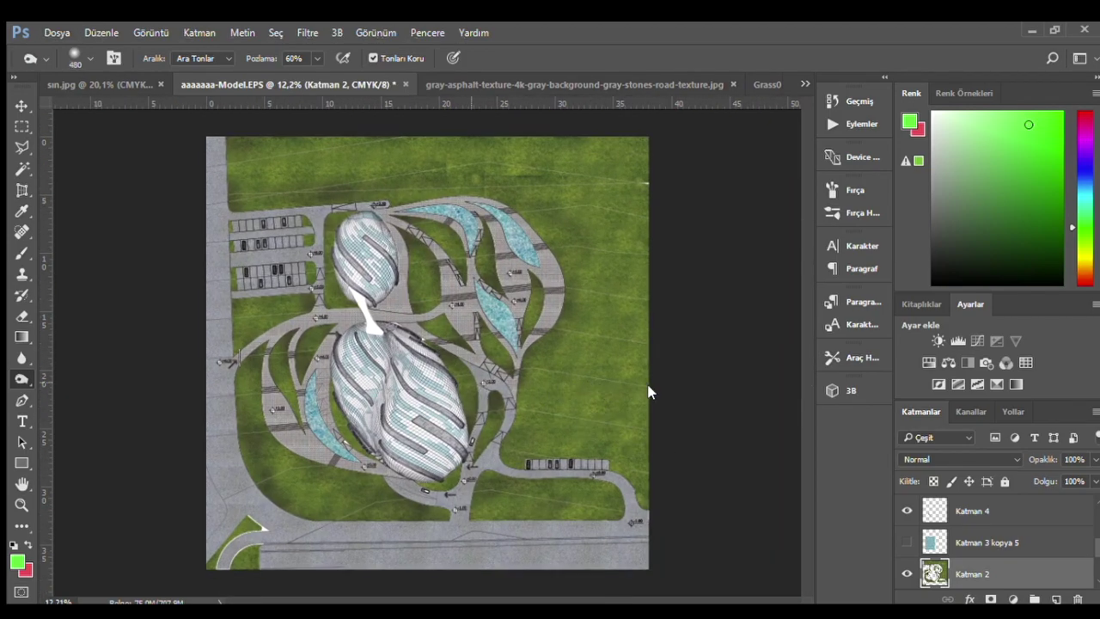
- Shrink the brush to 495 and lighten a grass strip near the top edge
key(bracketleft)
key(bracketleft)
key(bracketleft)
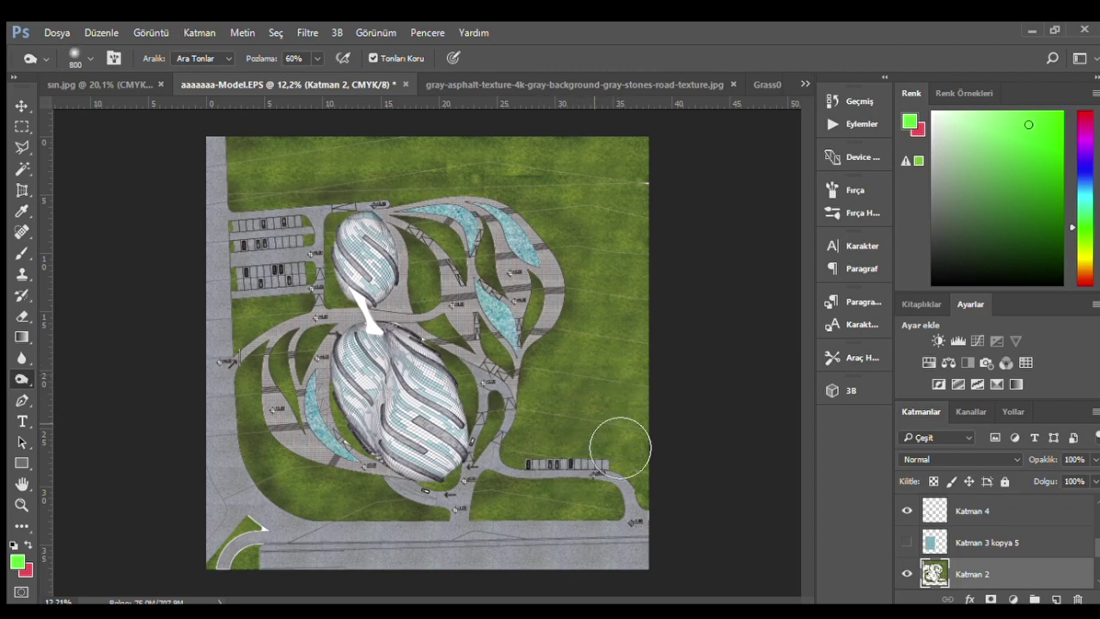
click(384, 159)
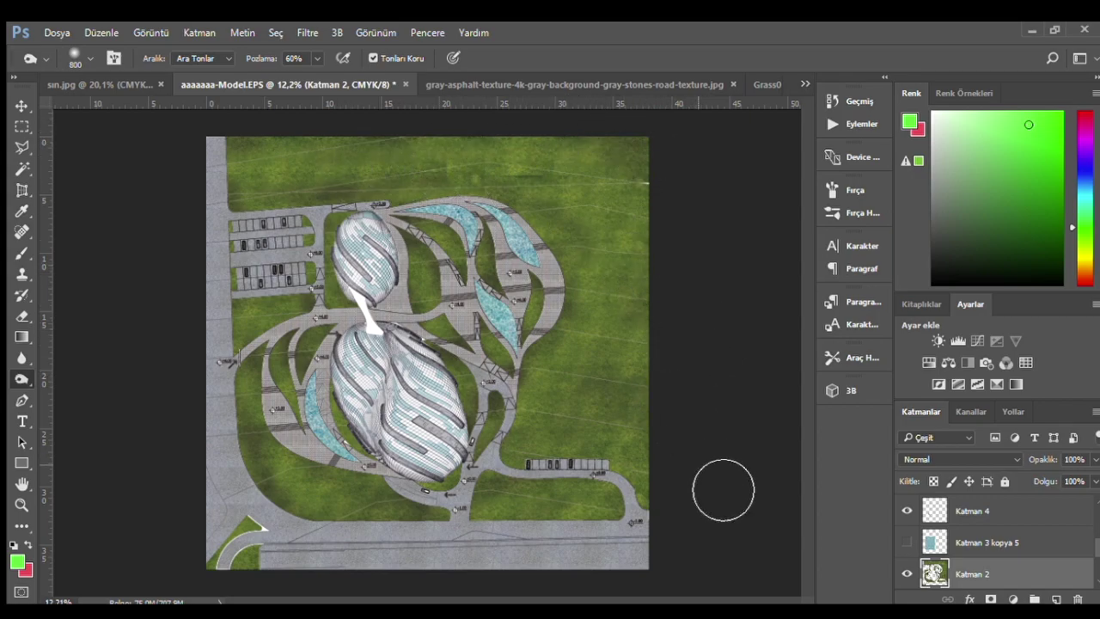
scroll(553, 454, up, 2)
scroll(560, 461, up, 3)
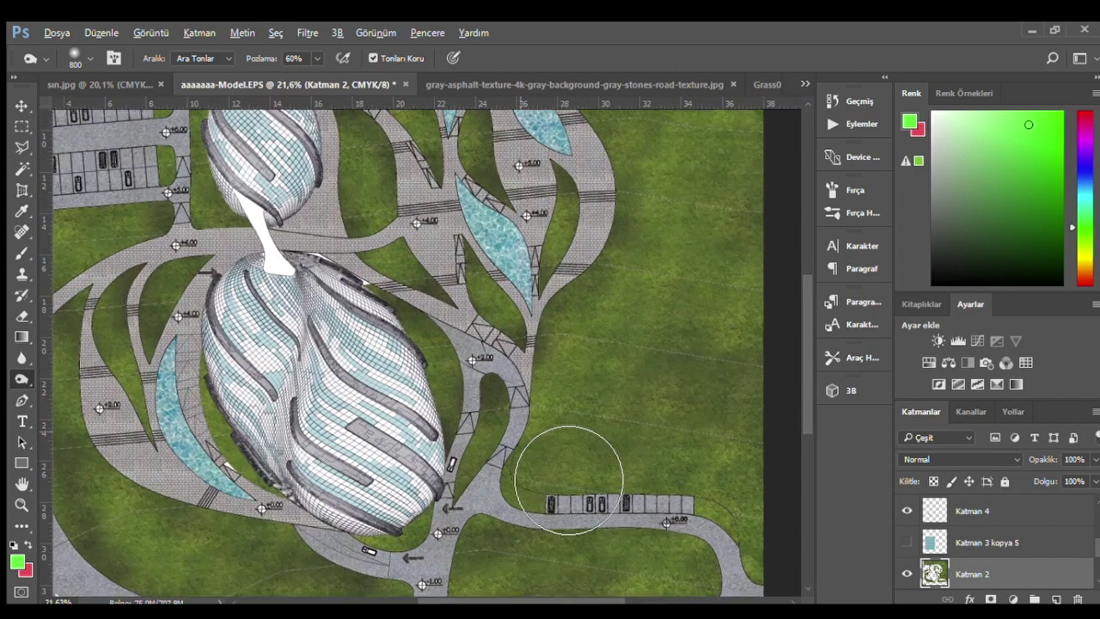
scroll(559, 462, up, 2)
click(21, 105)
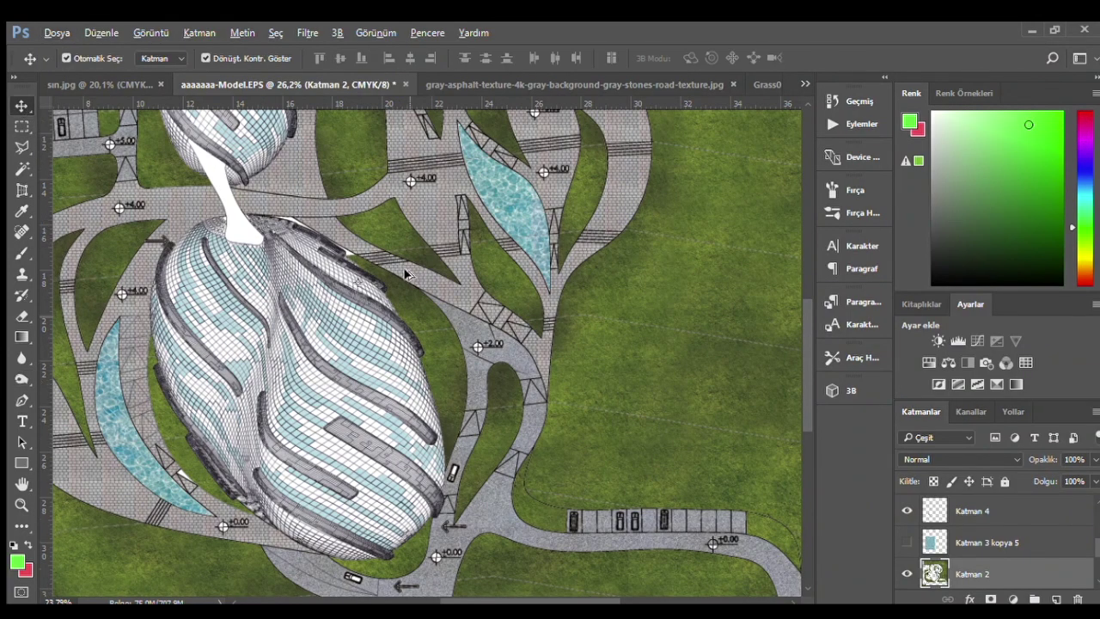
- Paste the copied layer back into the plan and merge Katman 4 into Katman 3
key(ctrl+v)
scroll(431, 440, down, 1)
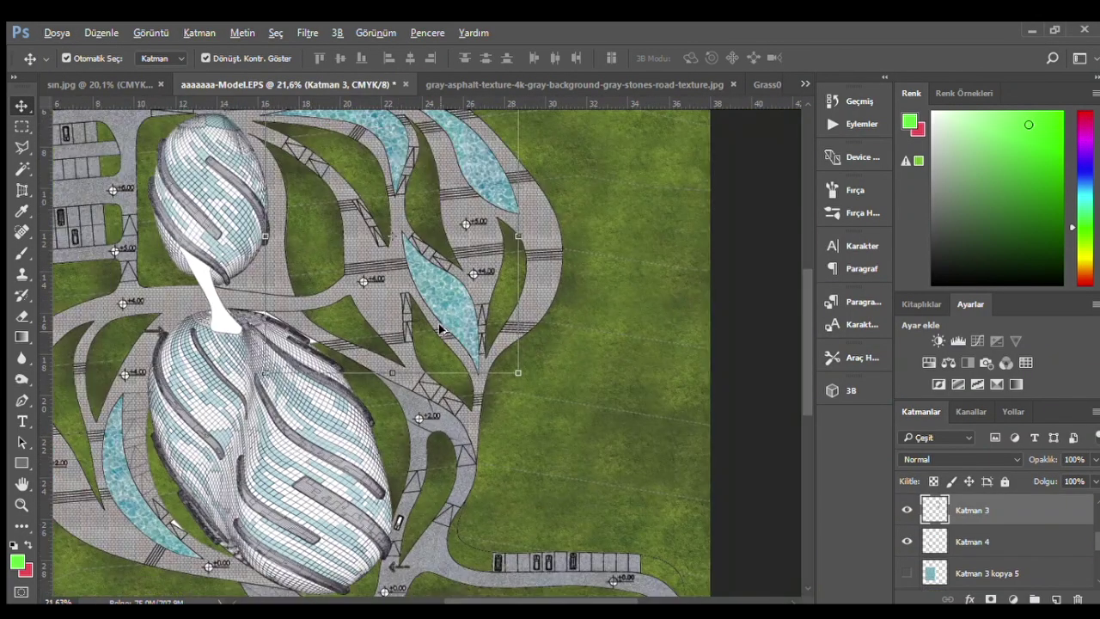
click(971, 541)
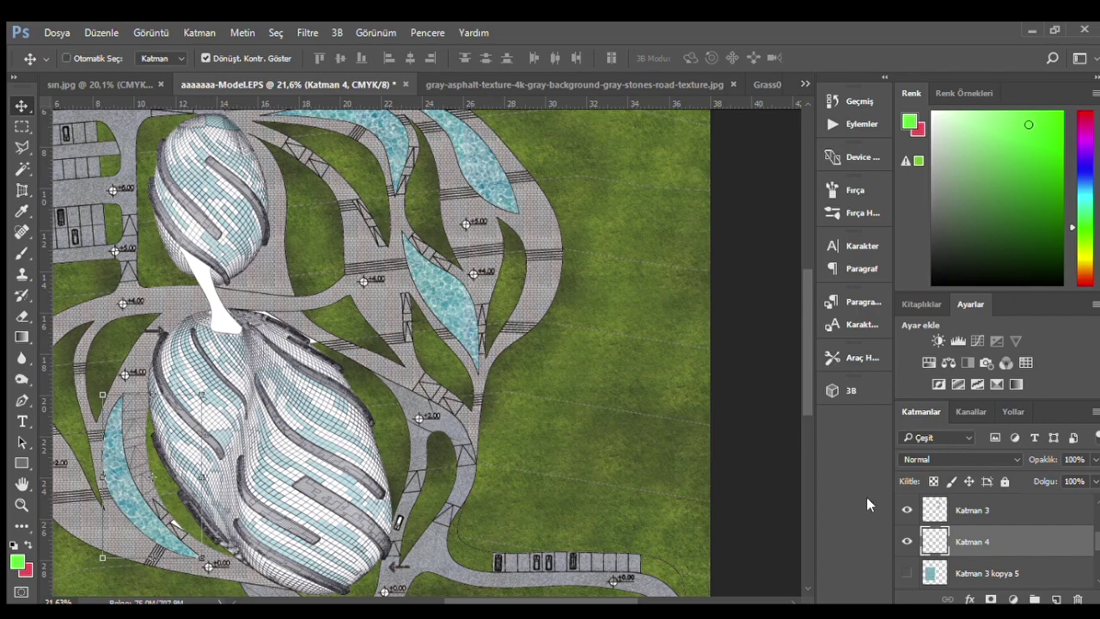
shift+click(988, 523)
key(ctrl+e)
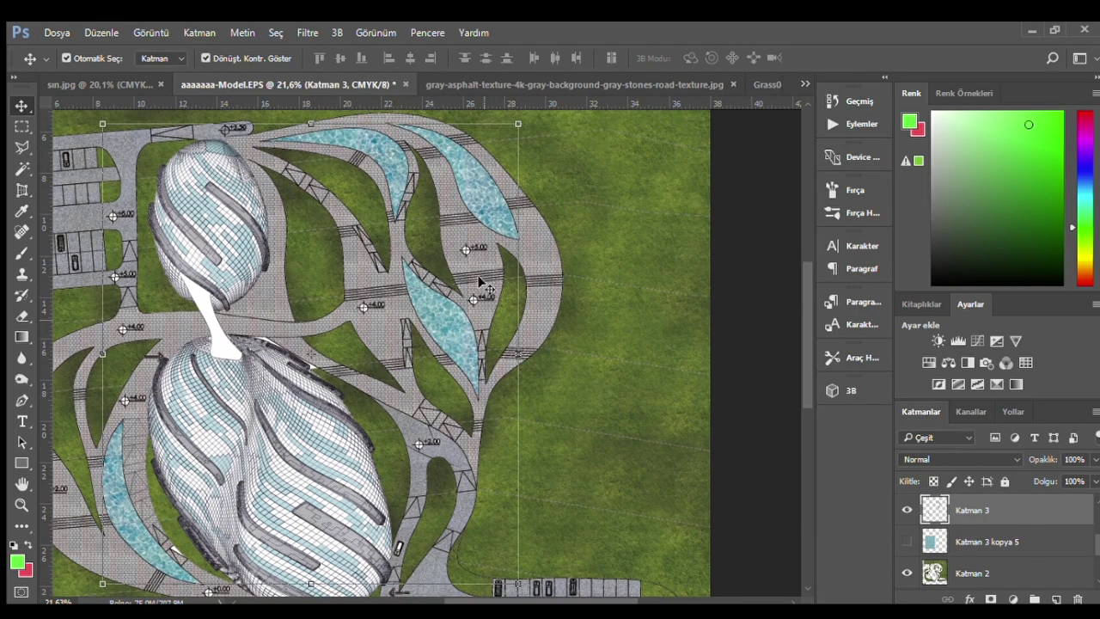
scroll(601, 447, up, 3)
scroll(485, 344, up, 2)
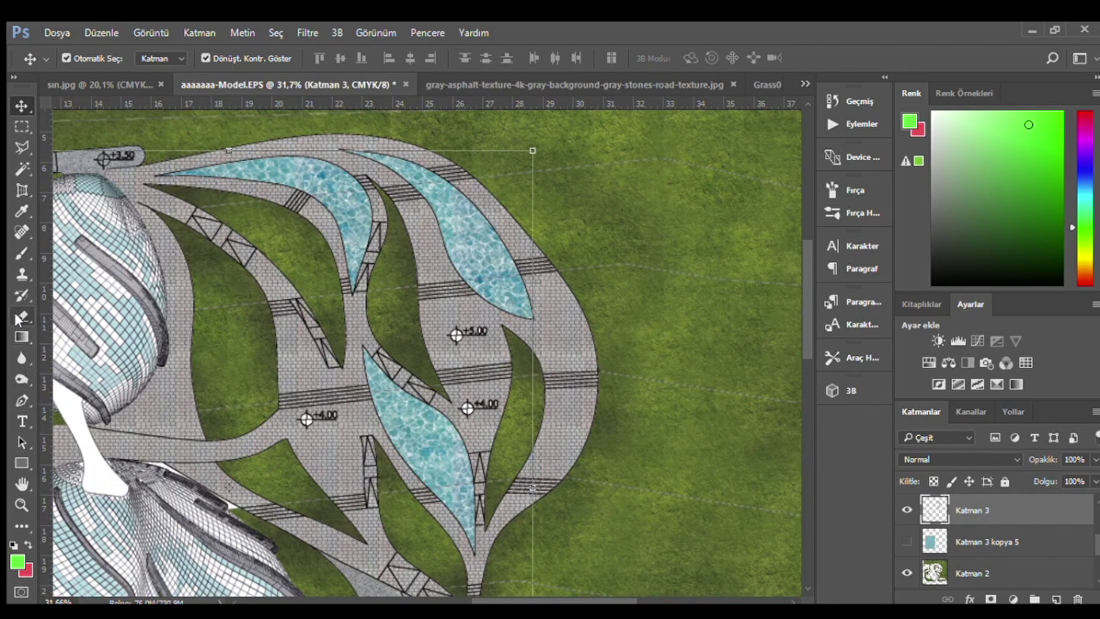
- With a larger Burn brush, darken the right pool, the path strip and the lower pool
click(19, 317)
click(21, 381)
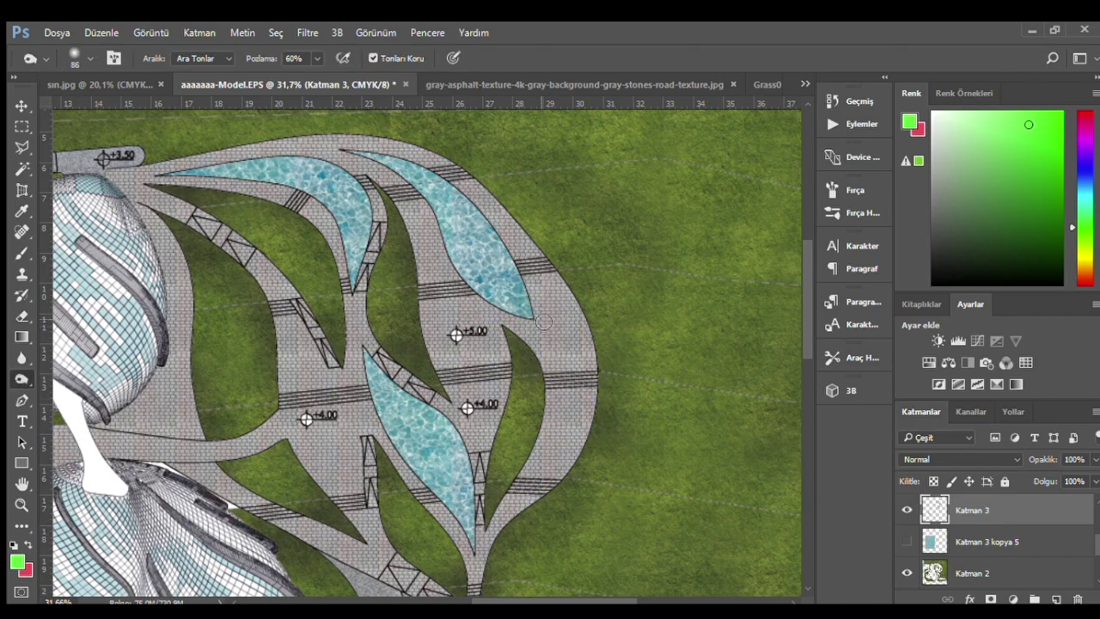
key(bracketright)
key(bracketright)
key(bracketright)
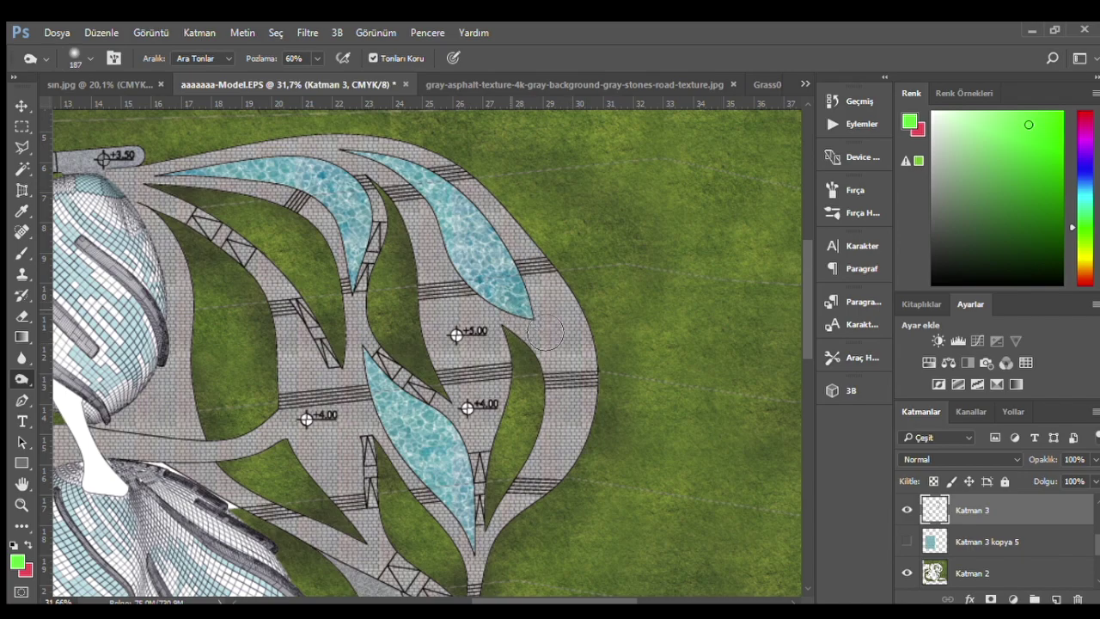
mouse_move(458, 200)
mouse_down()
mouse_move(383, 167)
mouse_move(595, 320)
mouse_up()
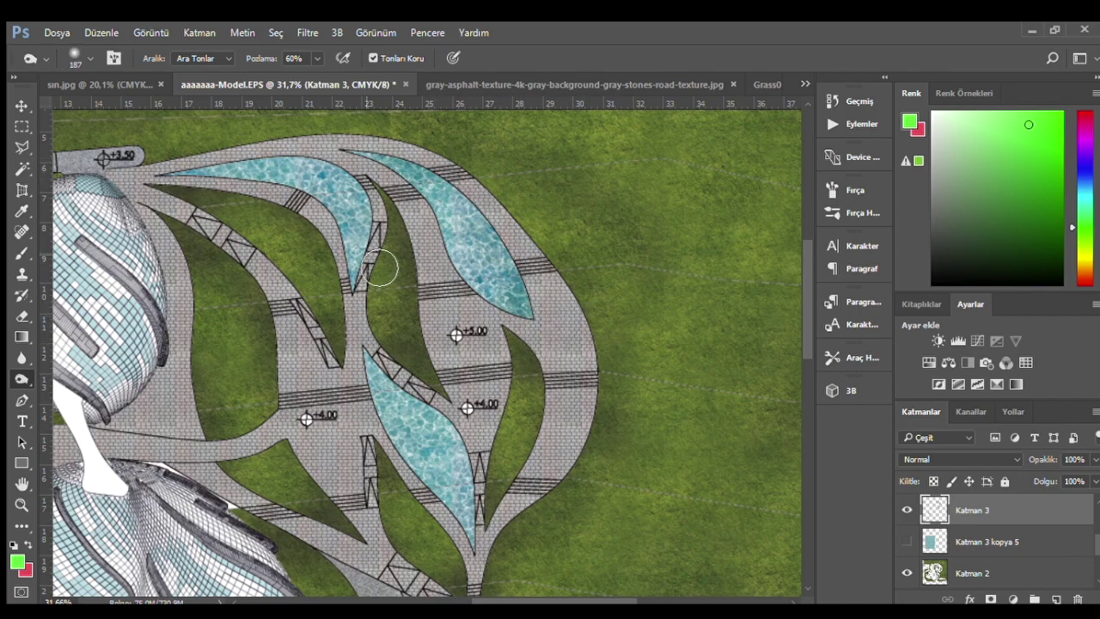
drag(381, 269, 362, 335)
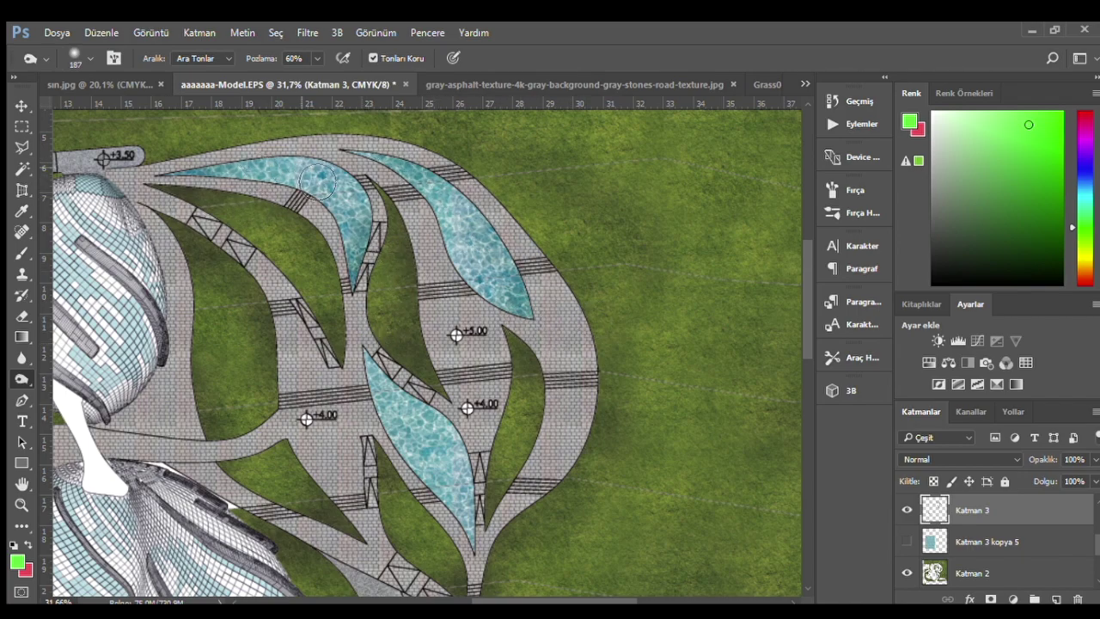
mouse_move(387, 369)
mouse_down()
mouse_move(498, 577)
mouse_move(486, 450)
mouse_up()
scroll(477, 434, up, 2)
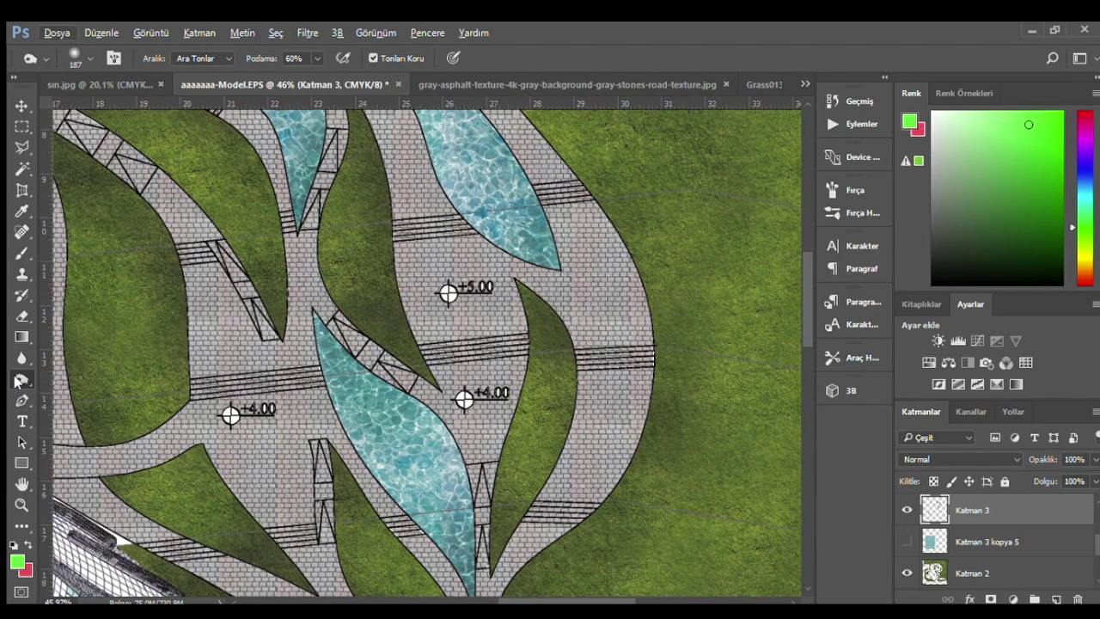
scroll(454, 501, down, 1)
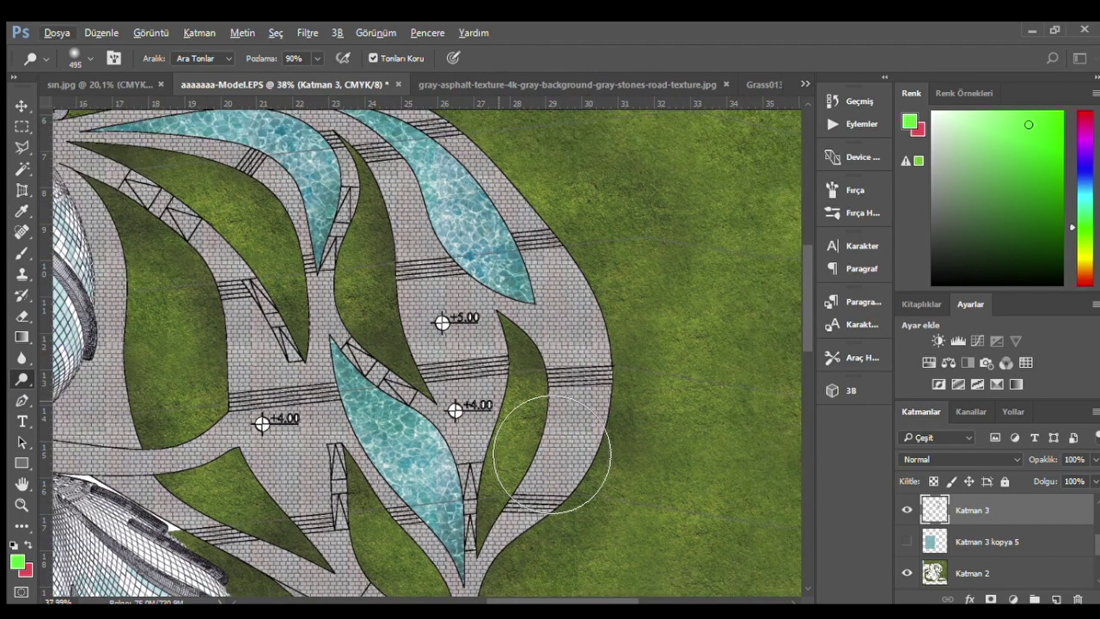
- Dodge brighter streaks along the lower, upper and left pools toward their edges
mouse_move(431, 451)
mouse_down()
mouse_move(412, 473)
mouse_move(475, 487)
mouse_up()
drag(438, 186, 440, 279)
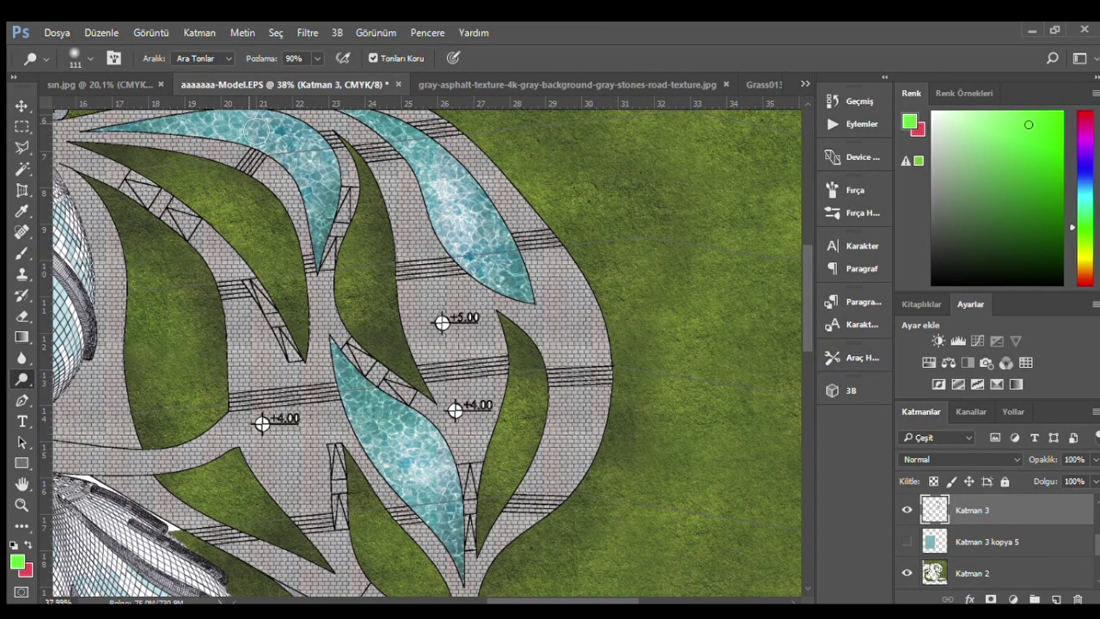
scroll(436, 468, down, 1)
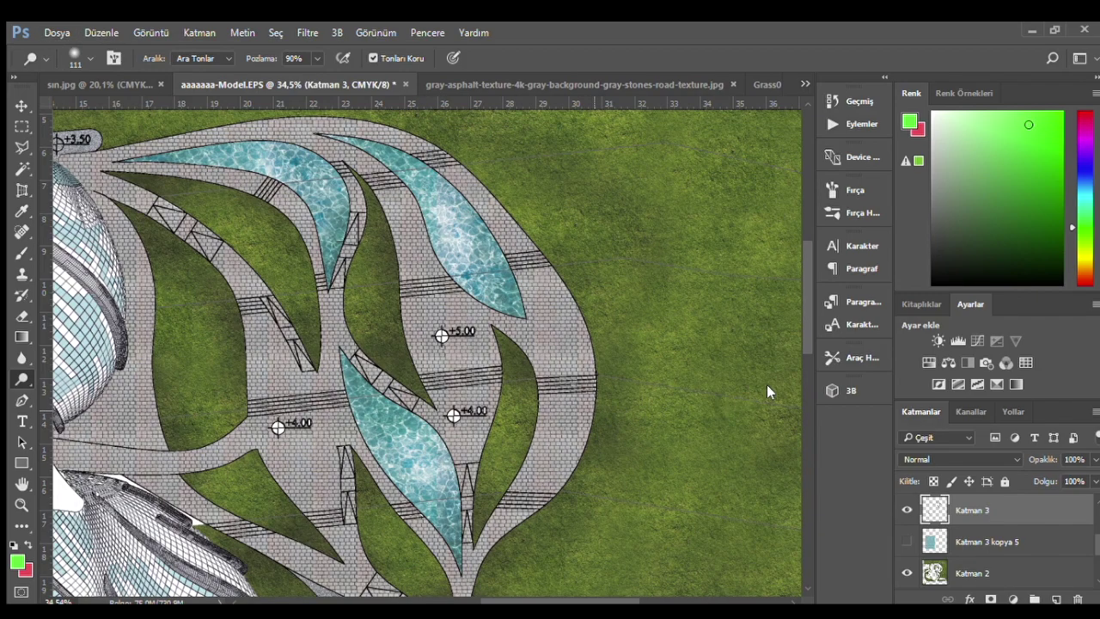
drag(470, 223, 505, 245)
drag(275, 165, 332, 185)
drag(394, 440, 404, 499)
scroll(404, 498, down, 1)
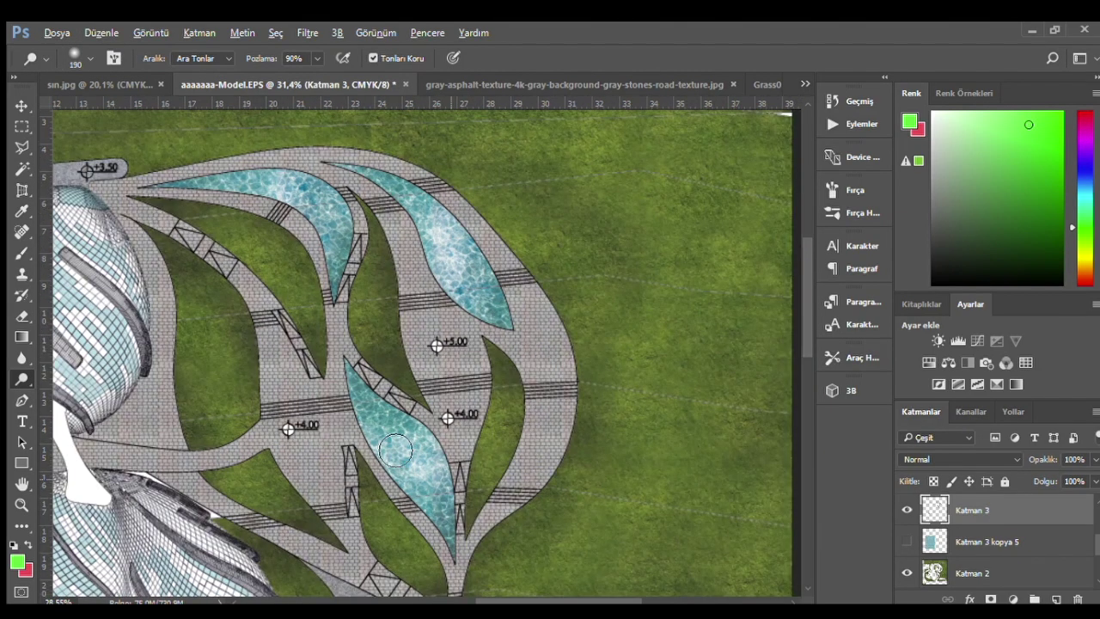
scroll(593, 373, down, 2)
scroll(319, 340, up, 1)
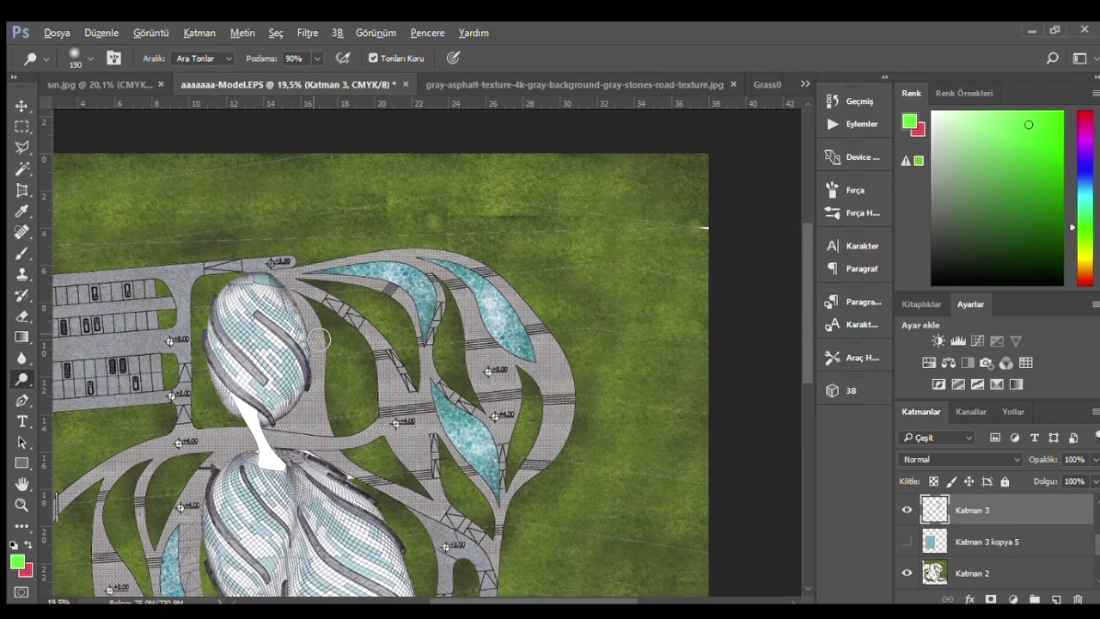
scroll(364, 319, down, 1)
scroll(191, 461, down, 1)
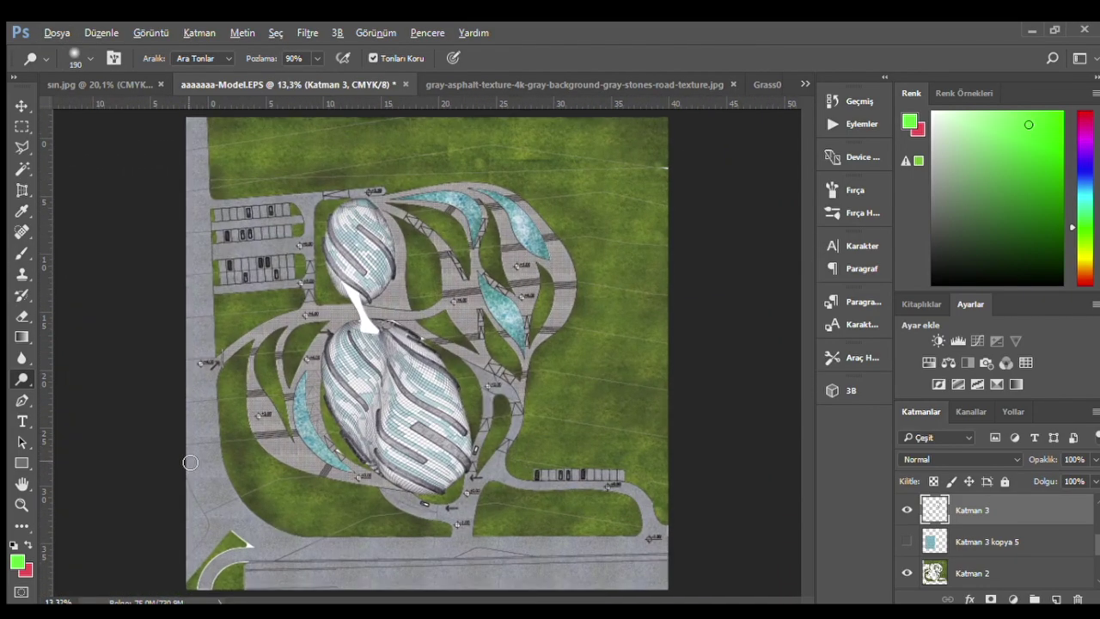
scroll(295, 461, up, 3)
scroll(301, 444, up, 1)
scroll(252, 388, down, 2)
scroll(216, 361, down, 1)
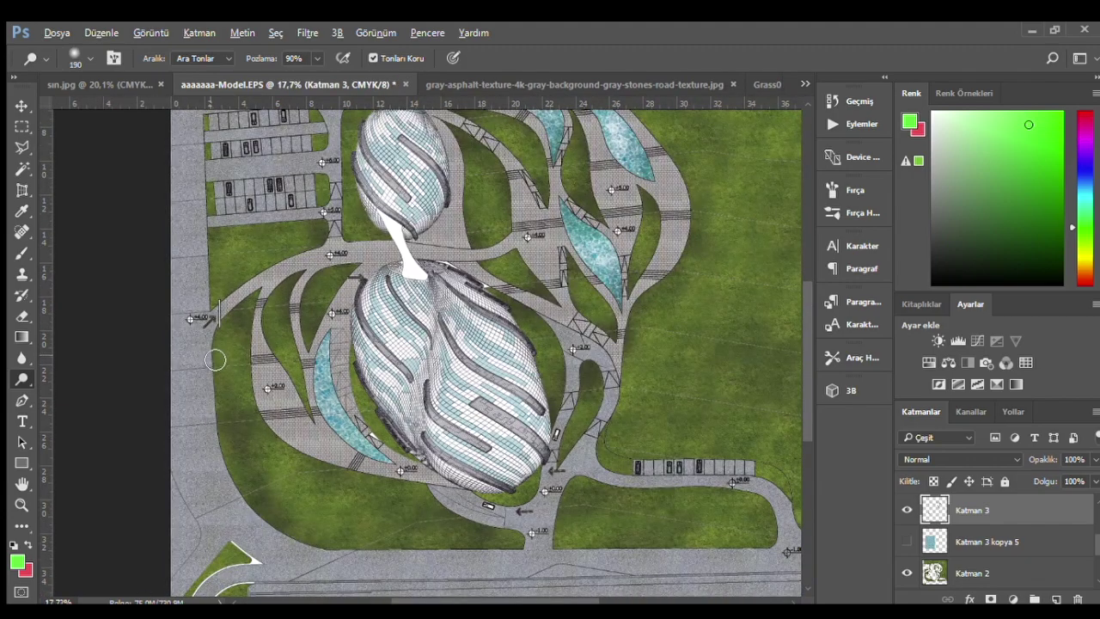
scroll(216, 361, down, 2)
scroll(525, 314, down, 1)
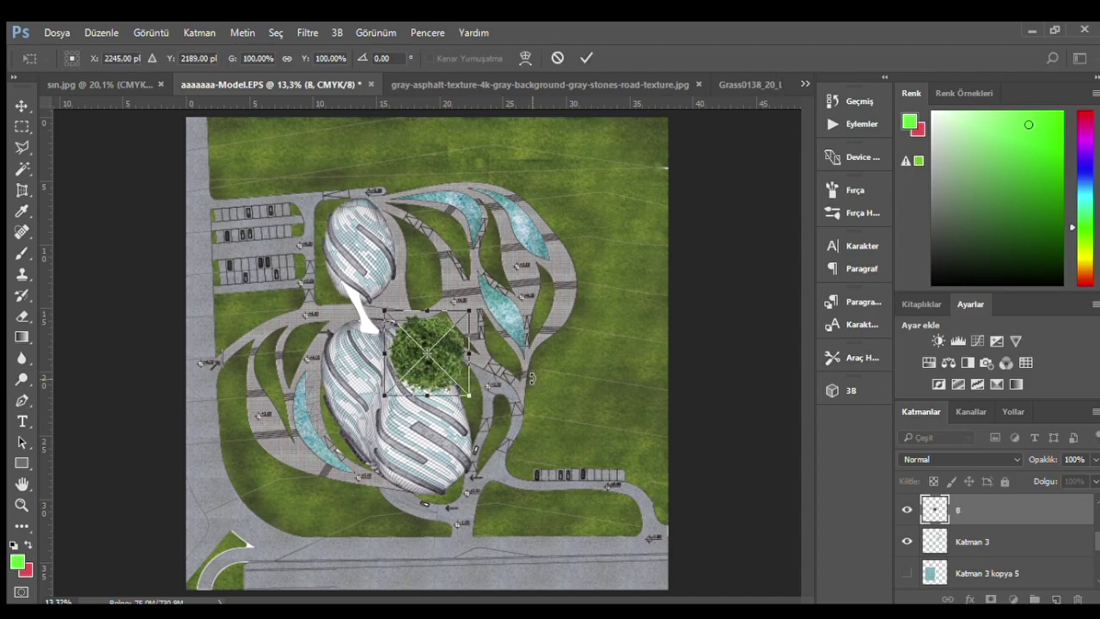
- Enlarge the big tree by the central building and place a small light tree on the right lawn
click(584, 59)
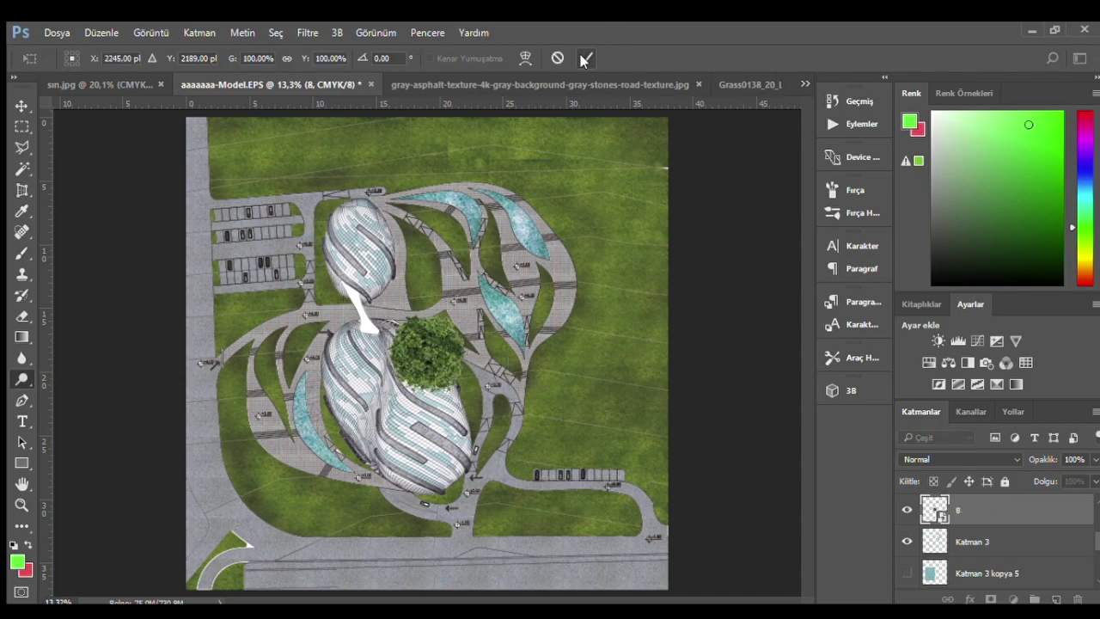
key(ctrl+t)
click(584, 58)
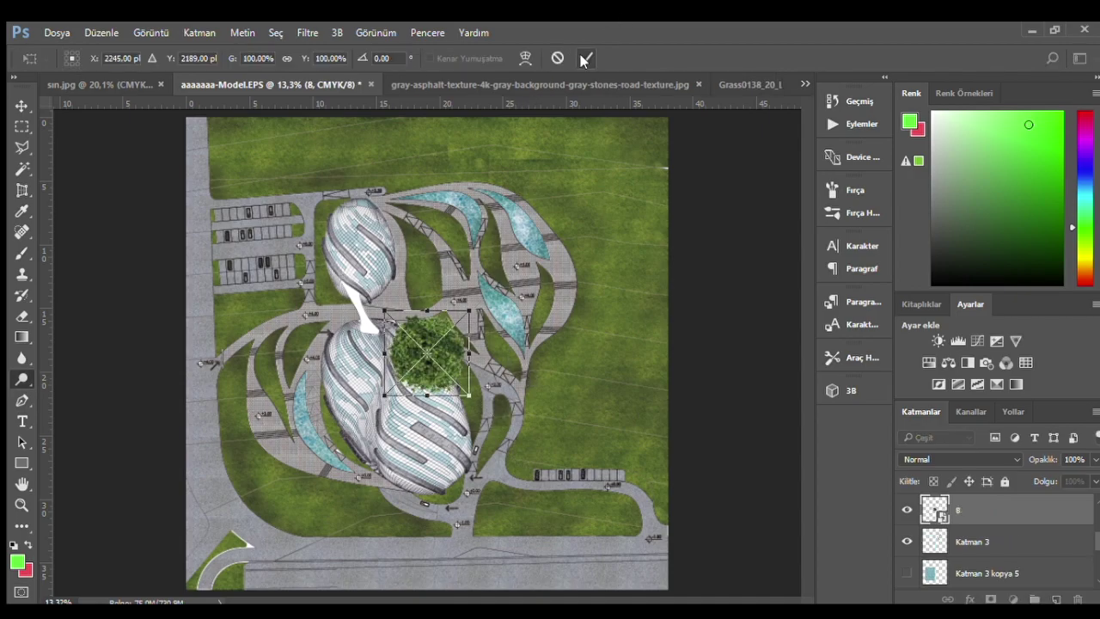
click(22, 105)
scroll(461, 370, up, 5)
mouse_move(412, 361)
mouse_down()
mouse_move(677, 438)
mouse_move(614, 378)
mouse_up()
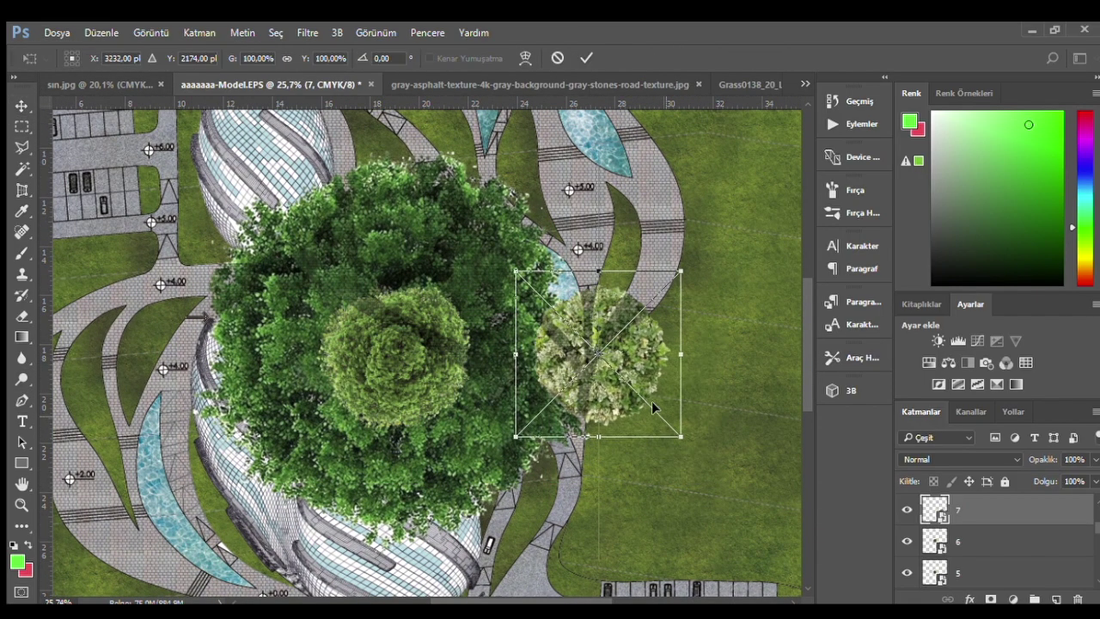
mouse_move(529, 281)
mouse_down()
mouse_move(502, 260)
mouse_move(505, 290)
mouse_move(592, 345)
mouse_up()
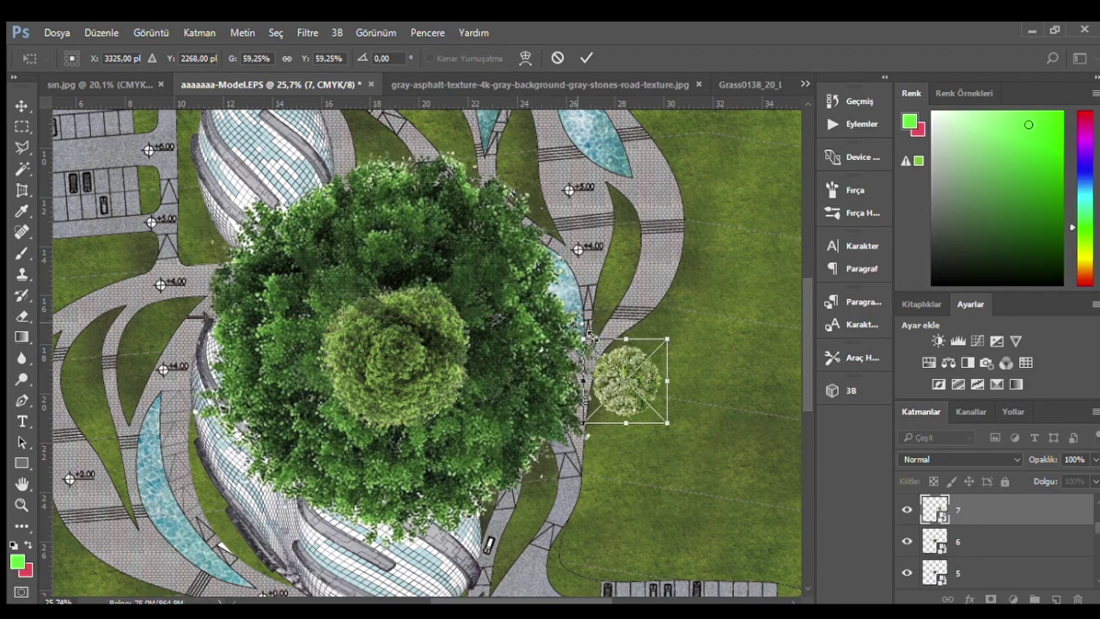
click(586, 58)
- Move layer 6's medium tree down-right and shrink it
click(438, 362)
key(ctrl+t)
drag(374, 308, 462, 399)
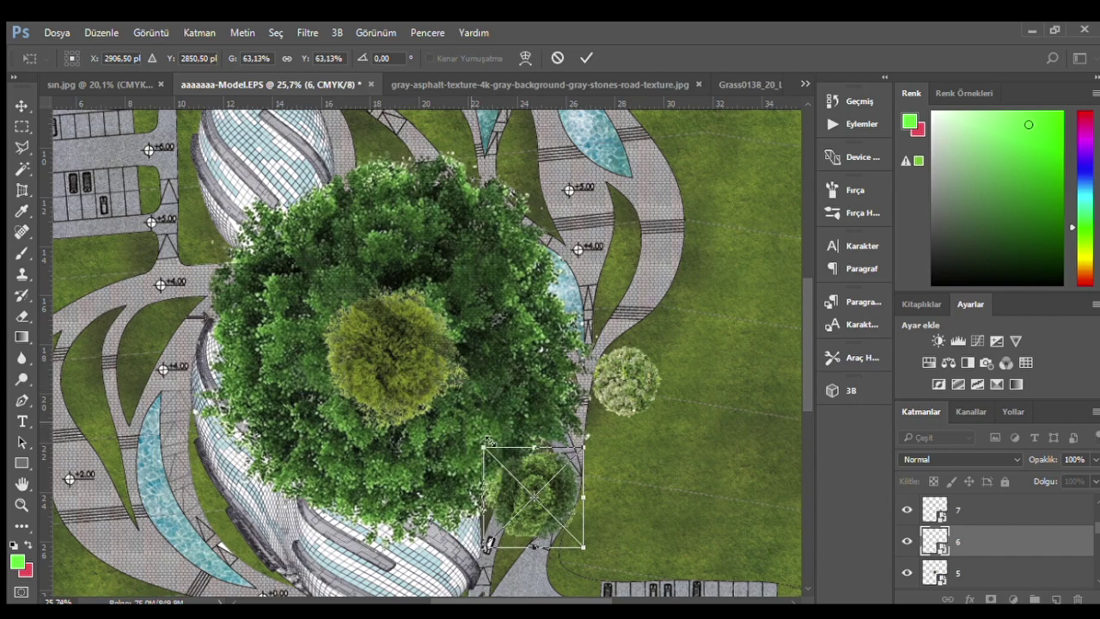
drag(434, 397, 495, 465)
key(Return)
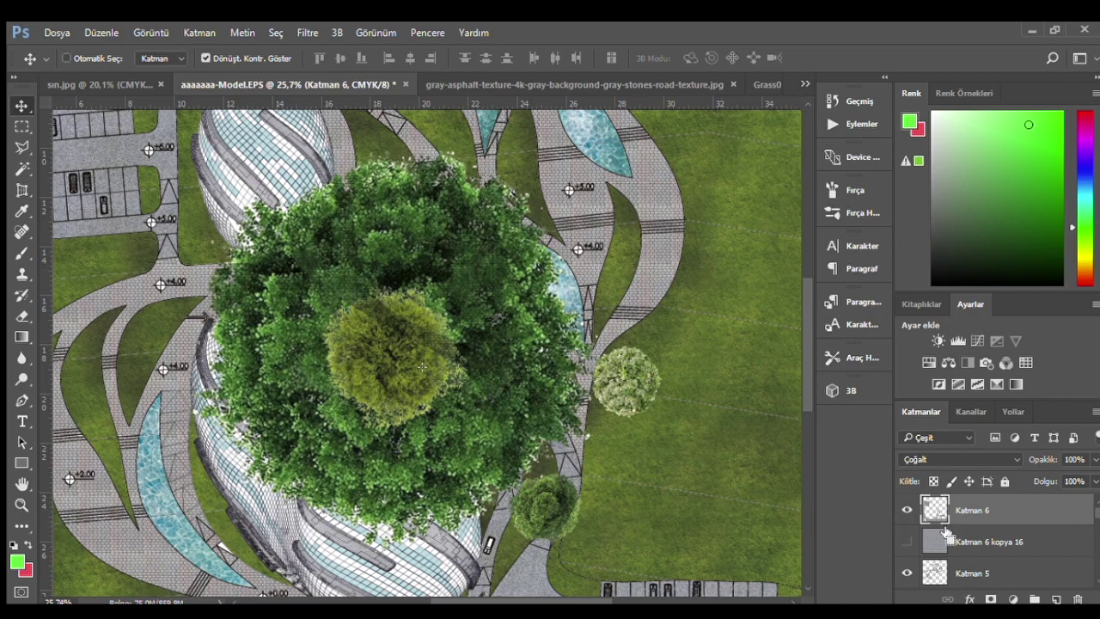
- Reorder the tree layers, selecting layer 7 and layers 1, 2 and 8 together
scroll(1004, 538, down, 3)
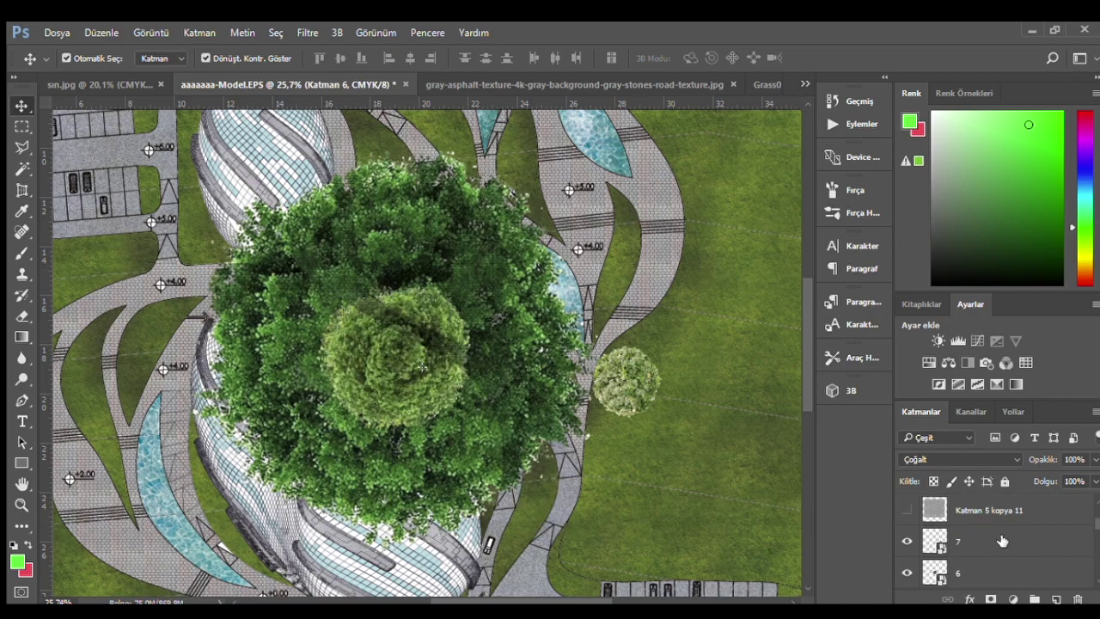
click(997, 518)
scroll(1003, 558, down, 3)
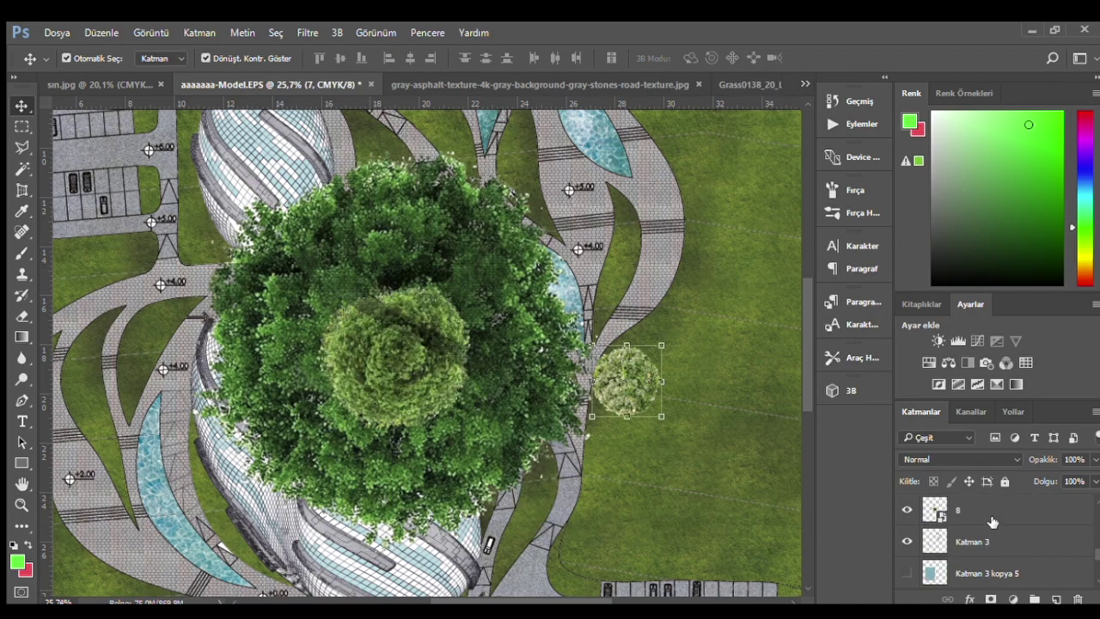
shift+click(992, 521)
scroll(992, 525, up, 2)
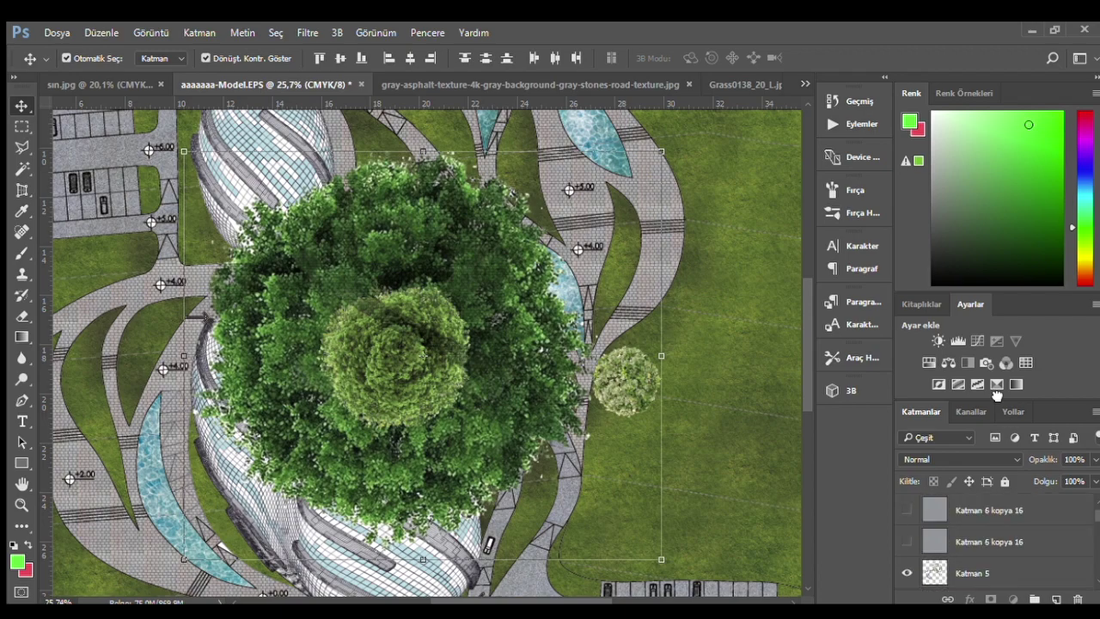
drag(977, 509, 894, 490)
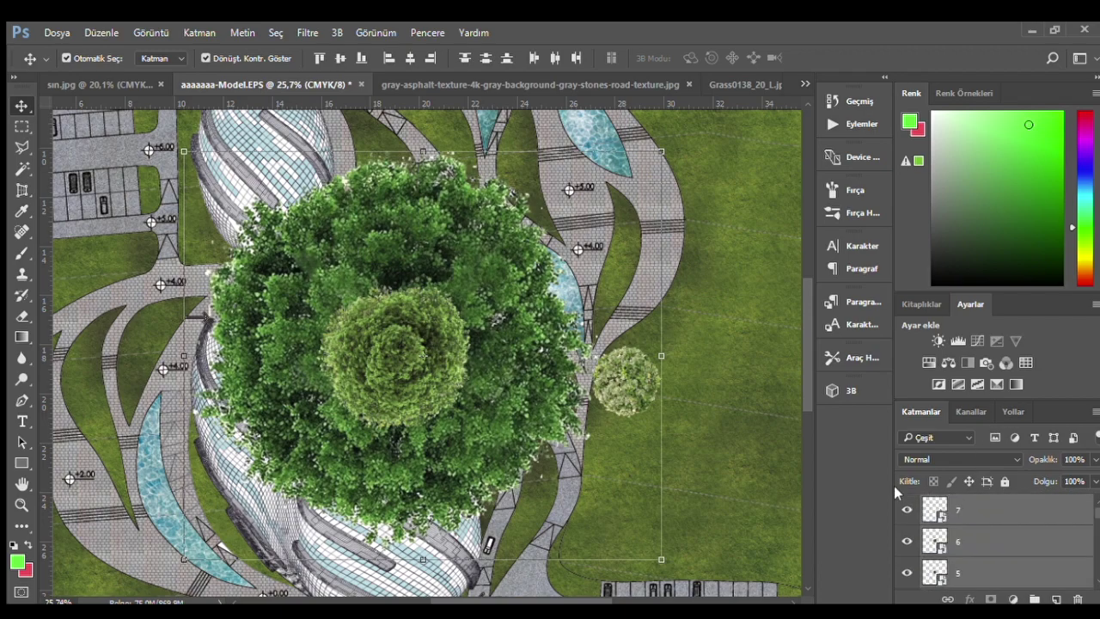
scroll(1001, 532, down, 3)
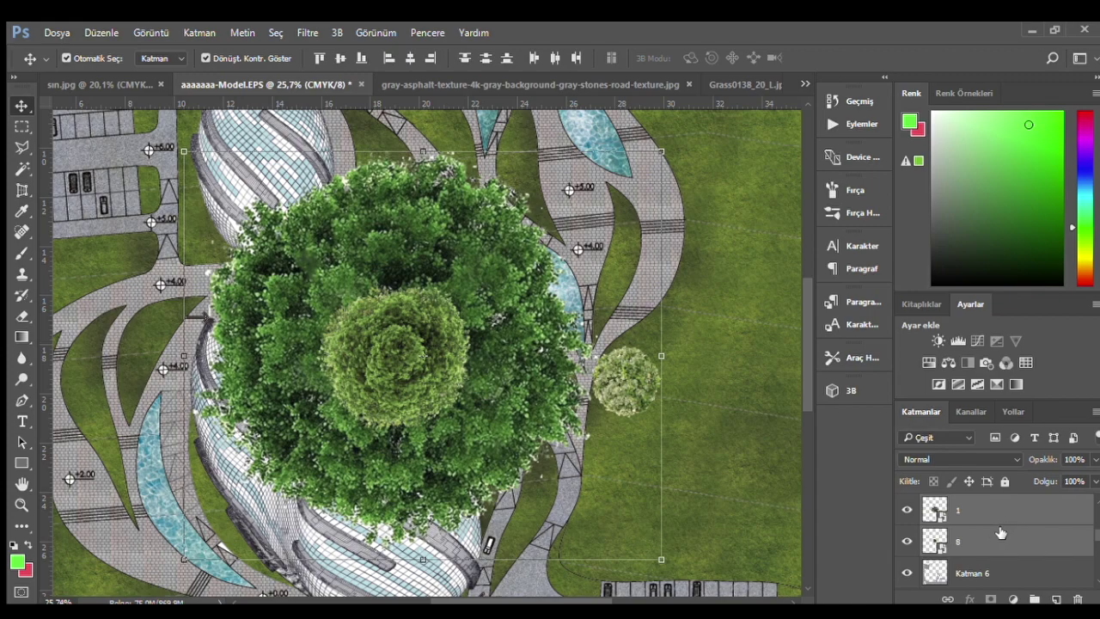
scroll(555, 434, down, 1)
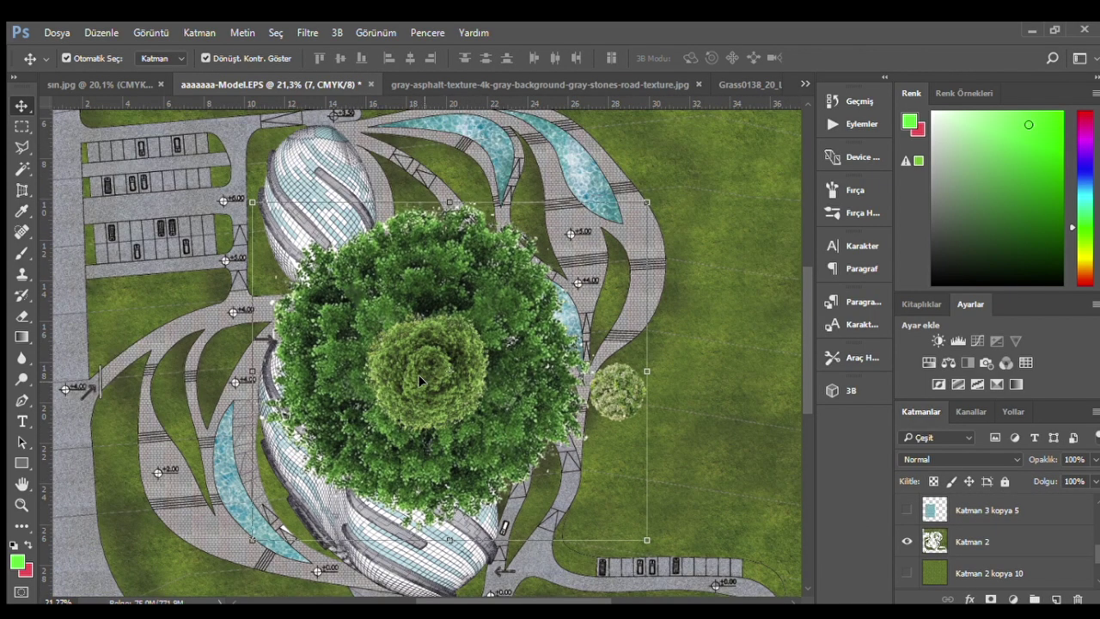
- Move layers 7, 6 and 5 right onto the lawn and one small tree left onto the building
click(612, 392)
click(453, 344)
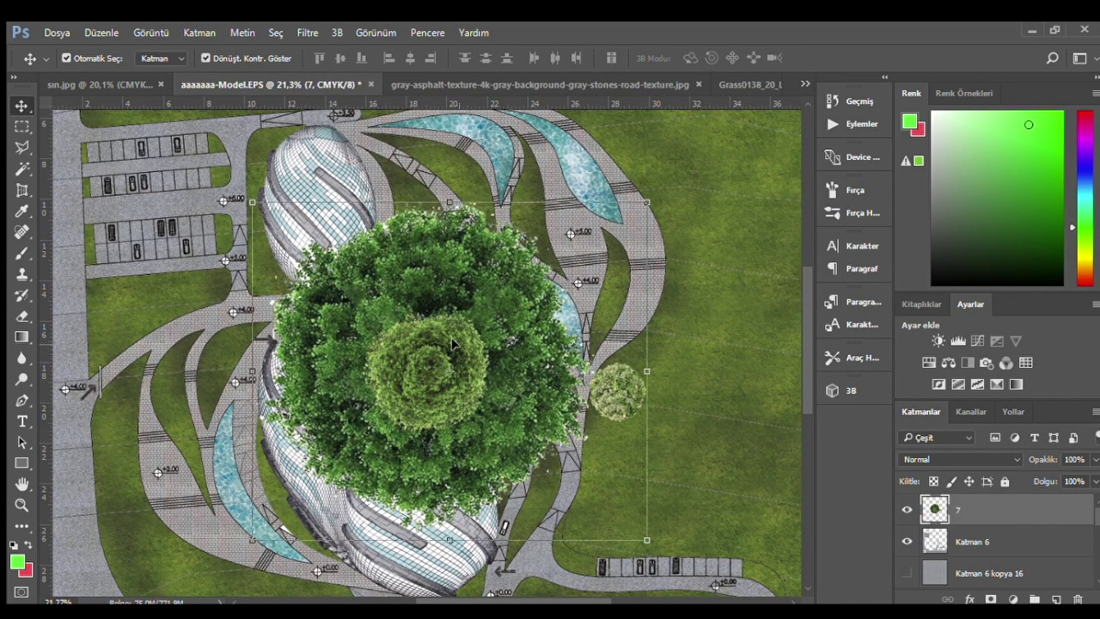
click(996, 523)
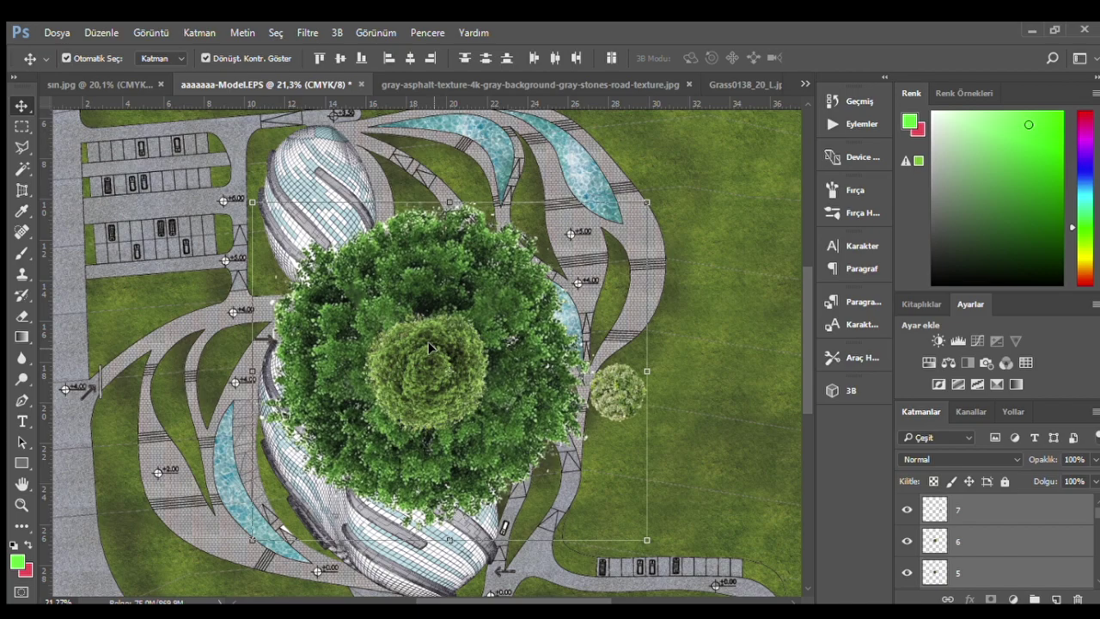
drag(427, 341, 571, 339)
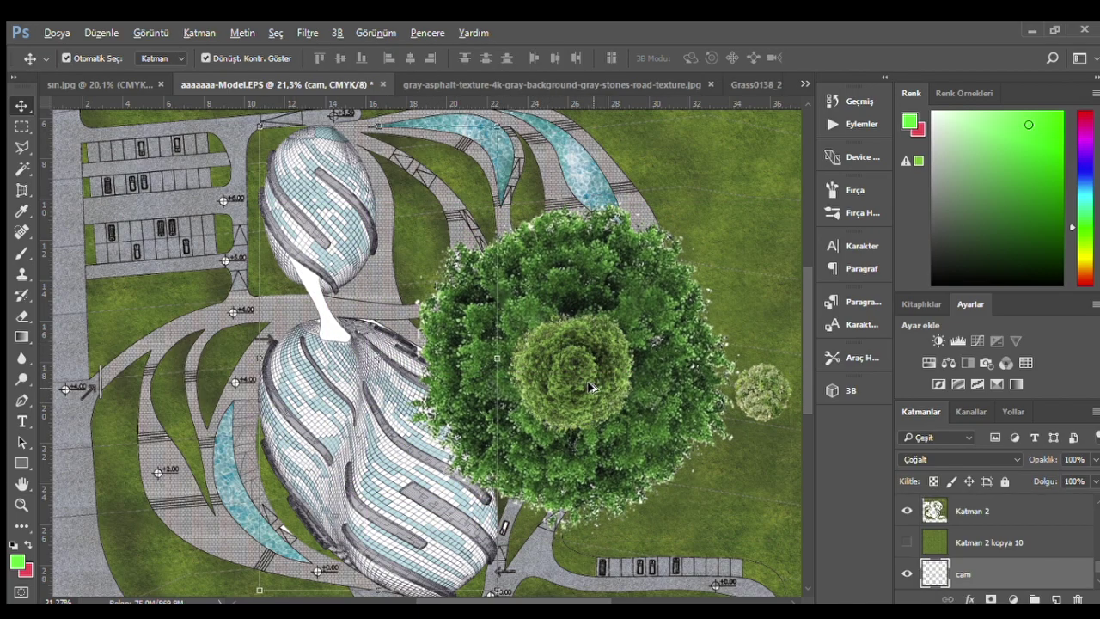
mouse_move(587, 382)
mouse_down()
mouse_move(310, 350)
mouse_move(300, 369)
mouse_up()
key(ctrl+t)
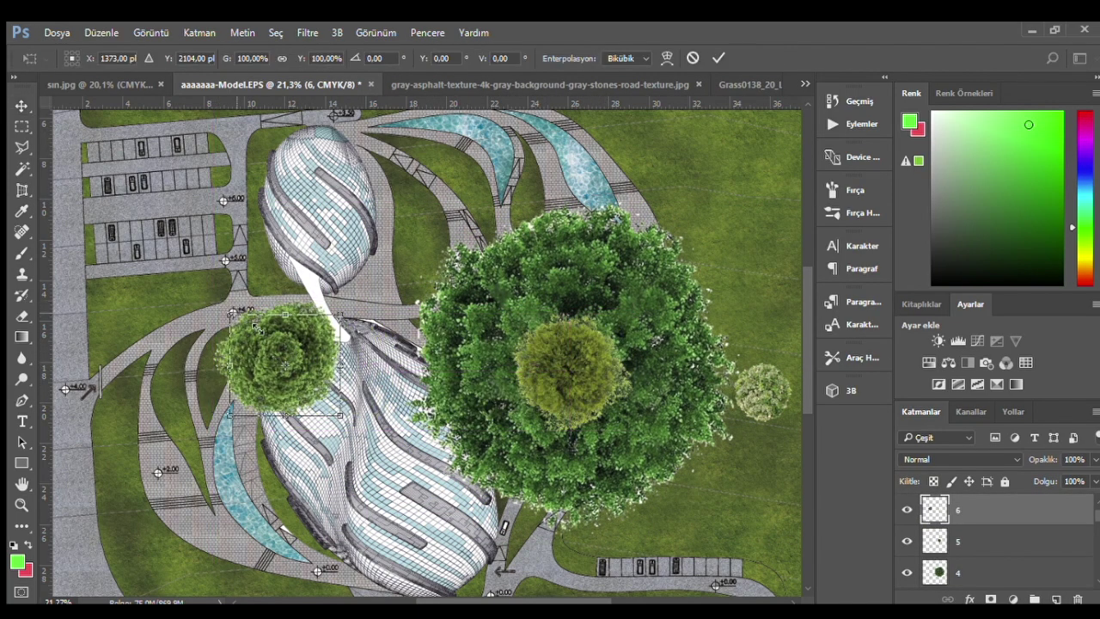
- Commit the small tree, then move the yellow-green tree onto the upper building and shrink it
key(Return)
key(v)
ctrl+click(586, 367)
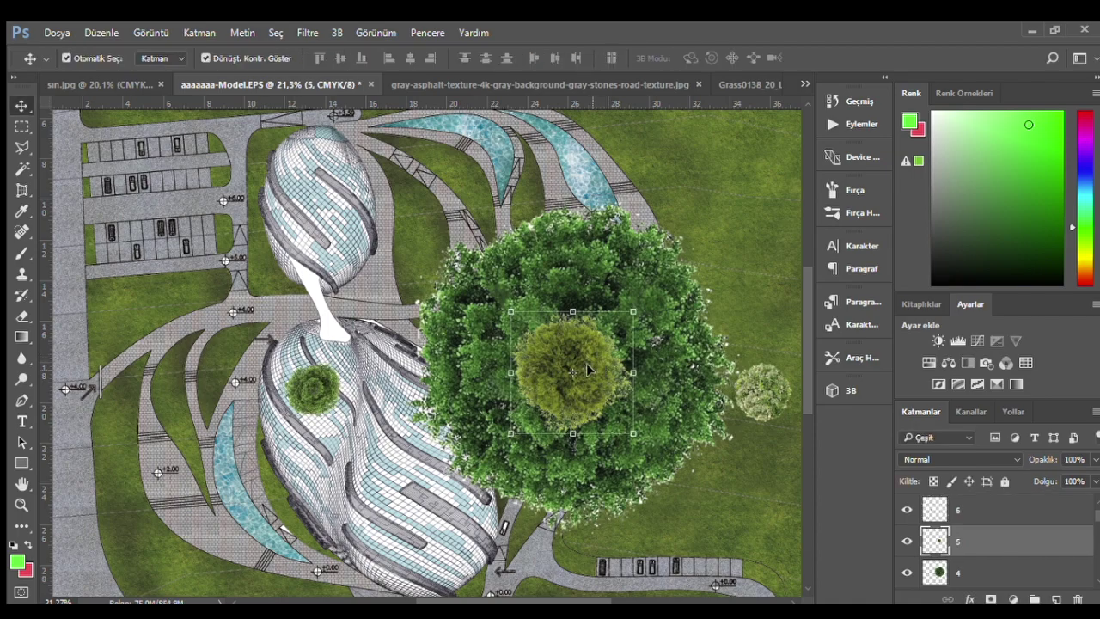
drag(586, 363, 324, 216)
drag(247, 162, 292, 206)
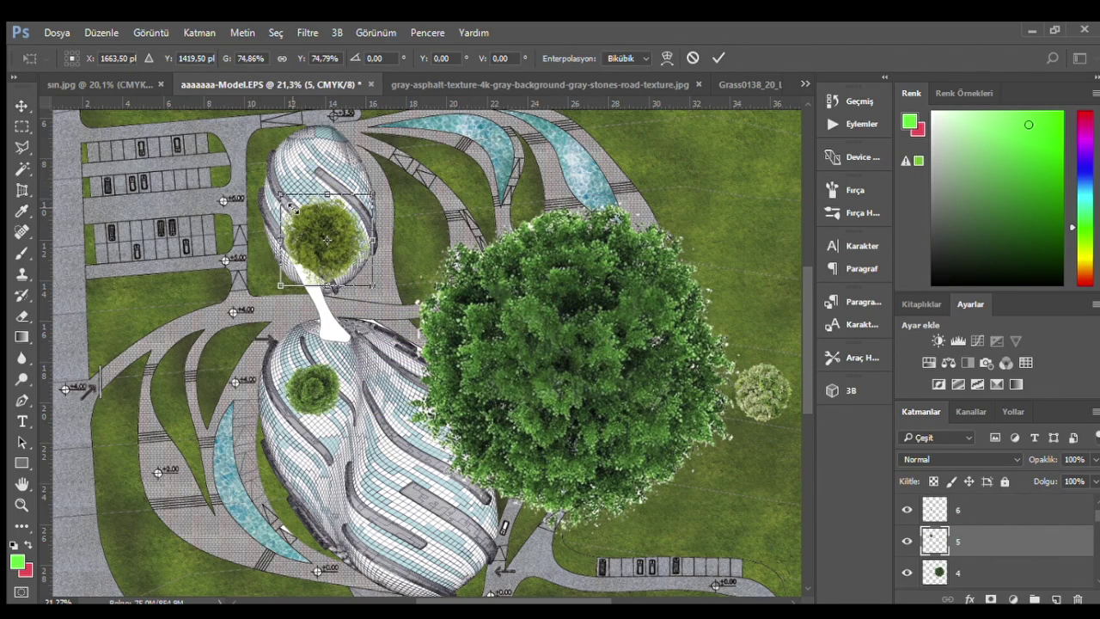
key(Return)
- Shrink the big tree onto the lower building and reduce the next large tree to a small crown
click(620, 278)
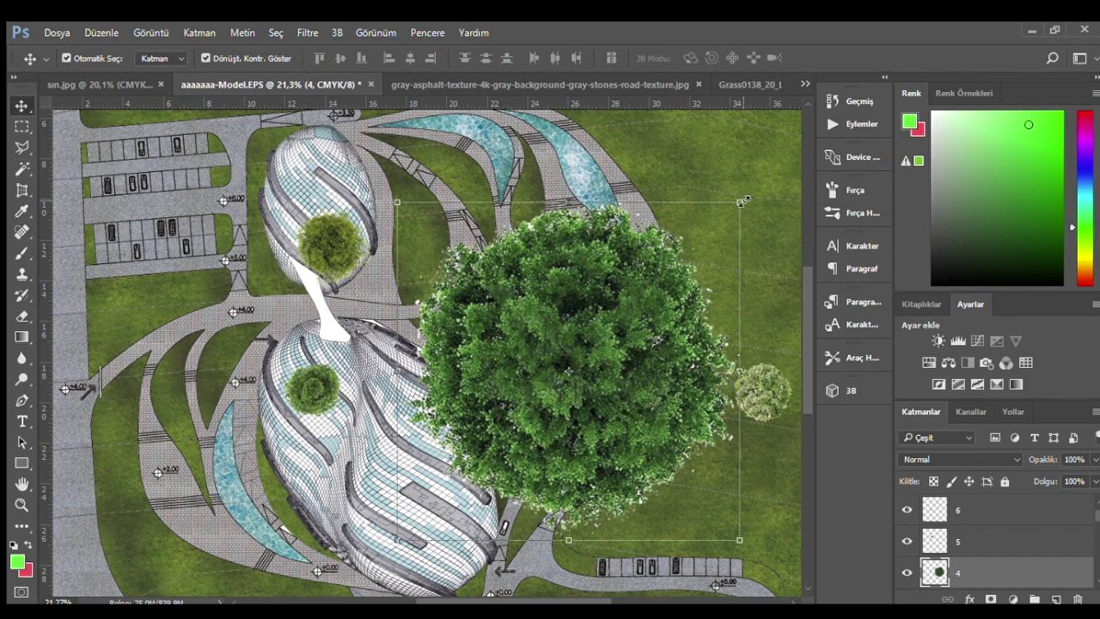
drag(741, 202, 471, 466)
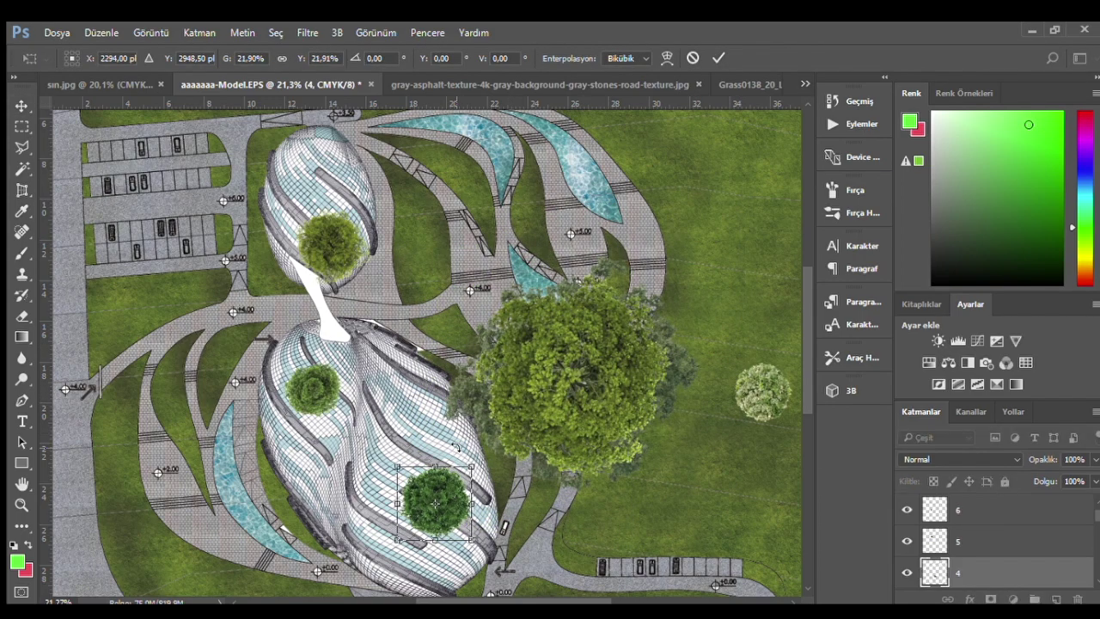
key(Return)
click(608, 386)
drag(670, 477, 527, 328)
key(Return)
- Shrink the last two large trees into small crowns on the lawn
click(614, 341)
drag(698, 254, 518, 422)
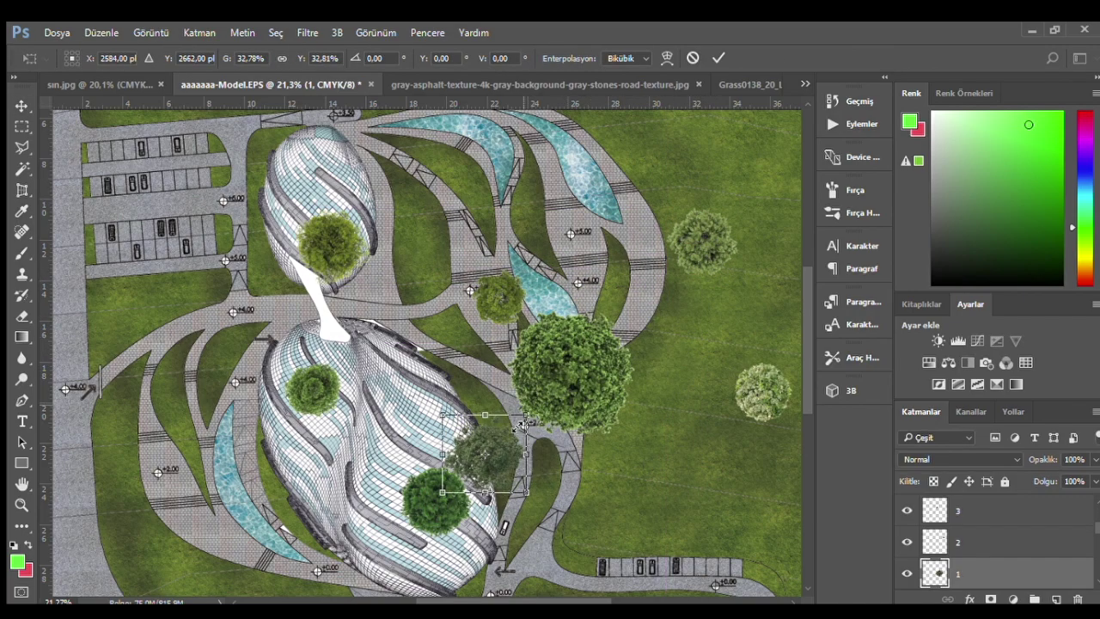
key(Return)
click(563, 401)
key(ctrl+t)
drag(501, 307, 588, 377)
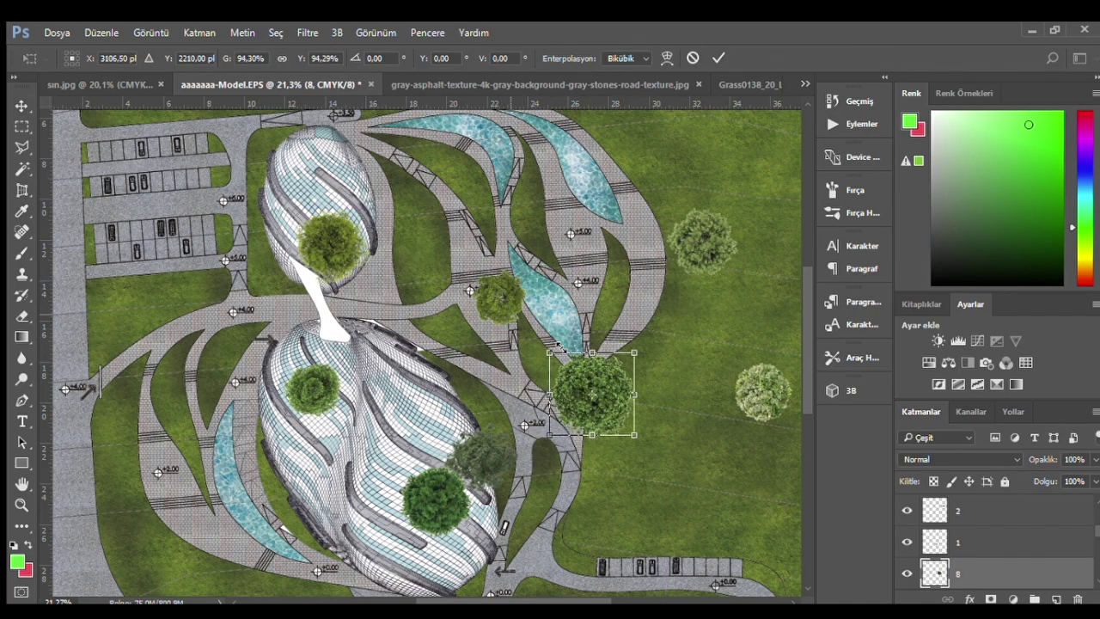
key(Return)
scroll(602, 361, up, 1)
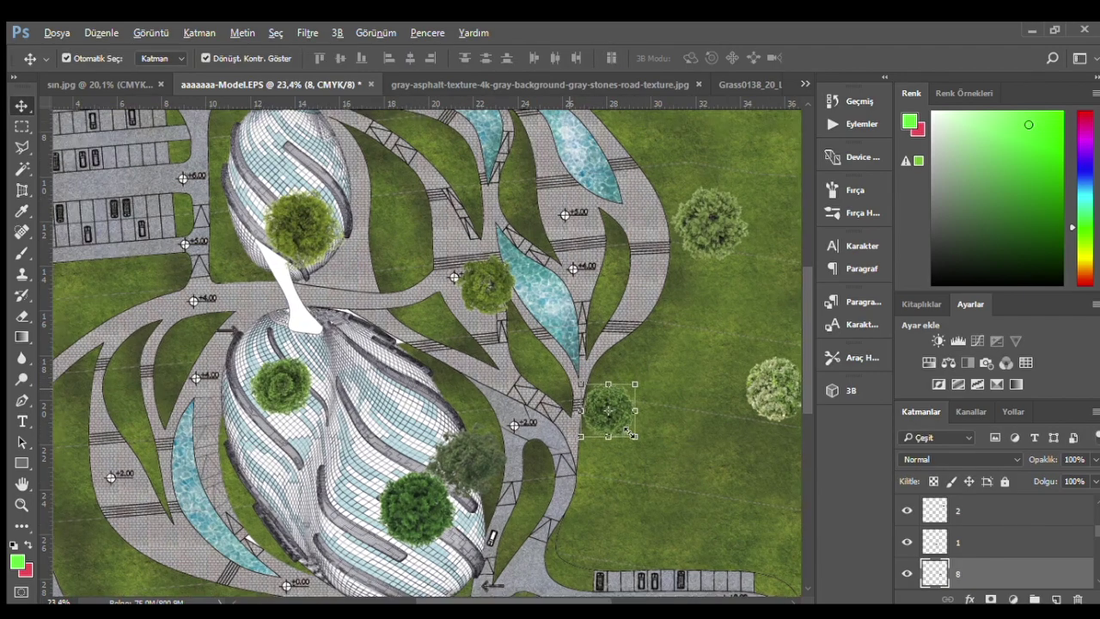
- Zoom in near the +2.00 path fork and shrink the tree on the lawn
scroll(614, 344, up, 3)
scroll(628, 315, up, 1)
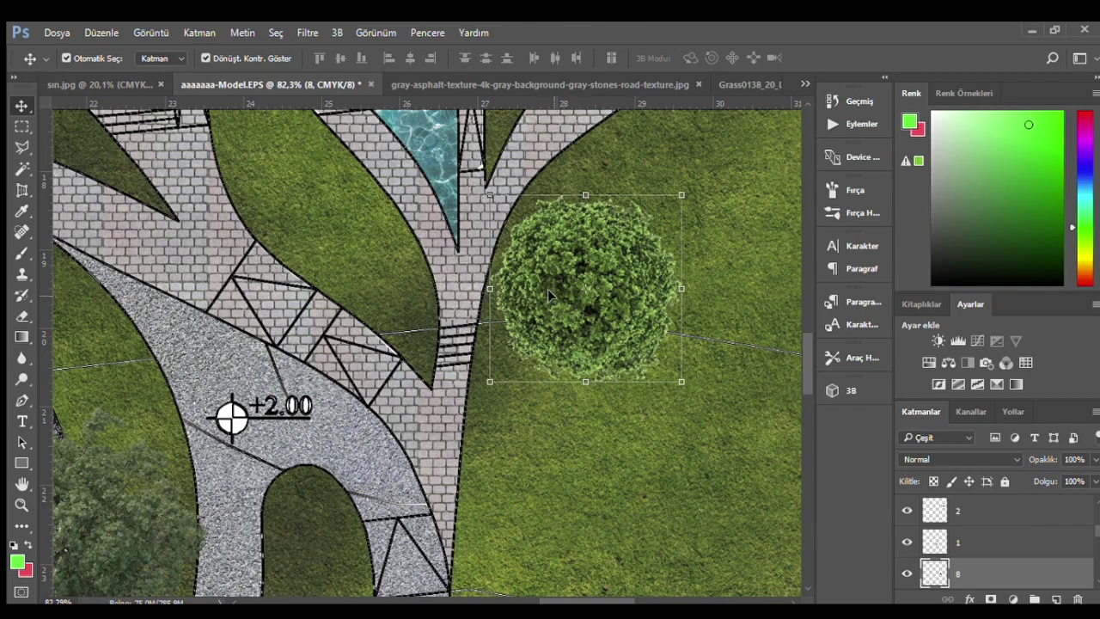
scroll(422, 319, down, 2)
scroll(400, 335, down, 2)
scroll(491, 361, up, 2)
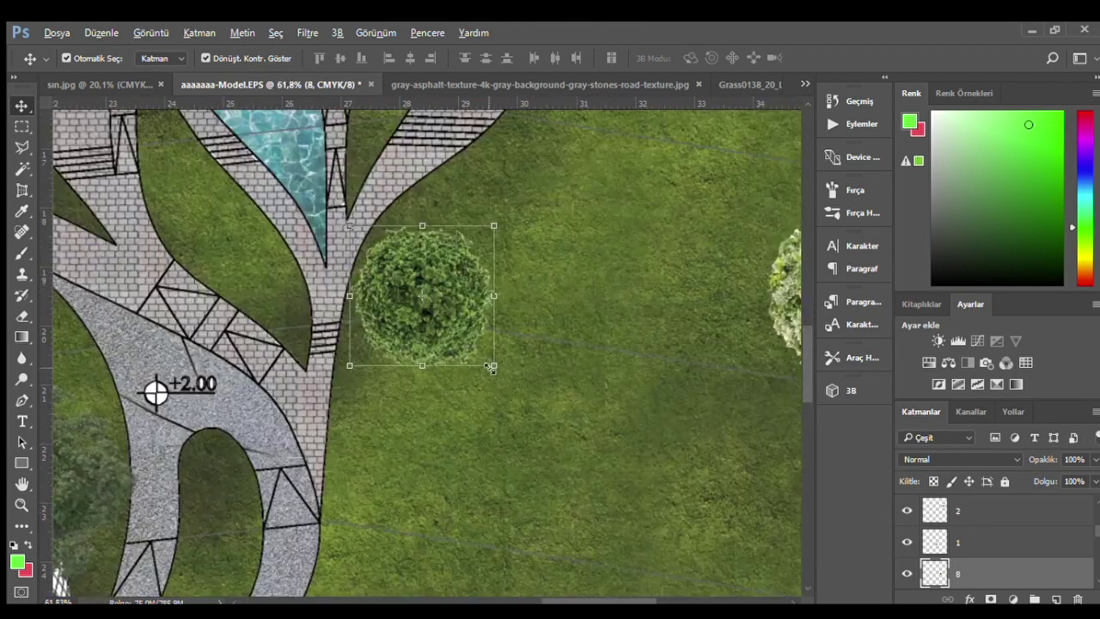
drag(501, 367, 450, 320)
key(Return)
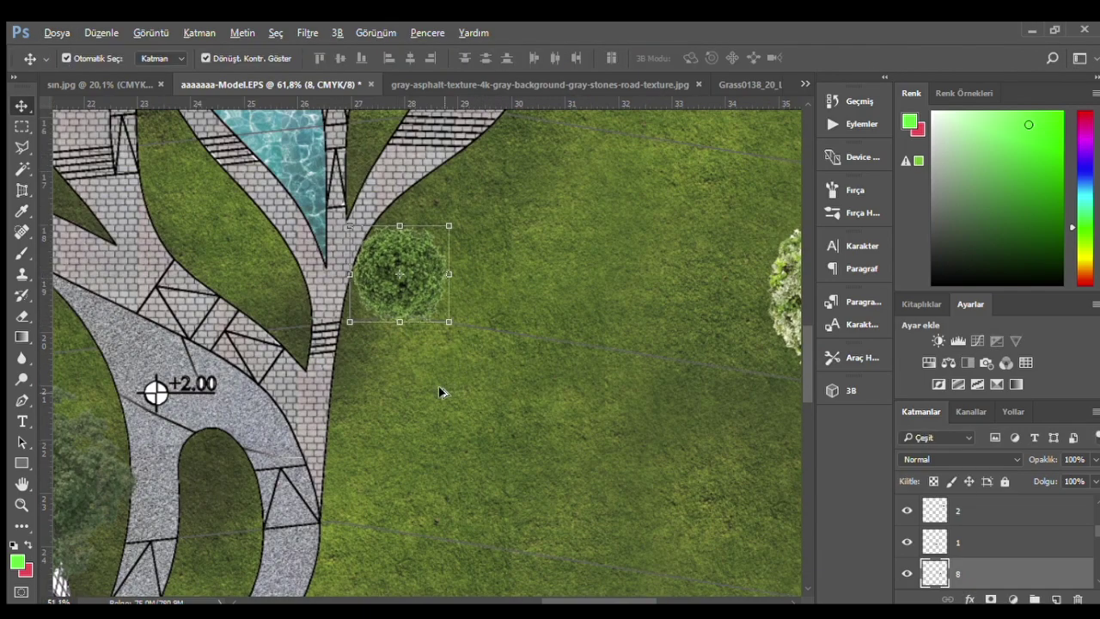
- Shrink the large bush beside the small tree and enlarge the neighbouring tree to about 115%
scroll(442, 391, down, 1)
drag(743, 327, 520, 273)
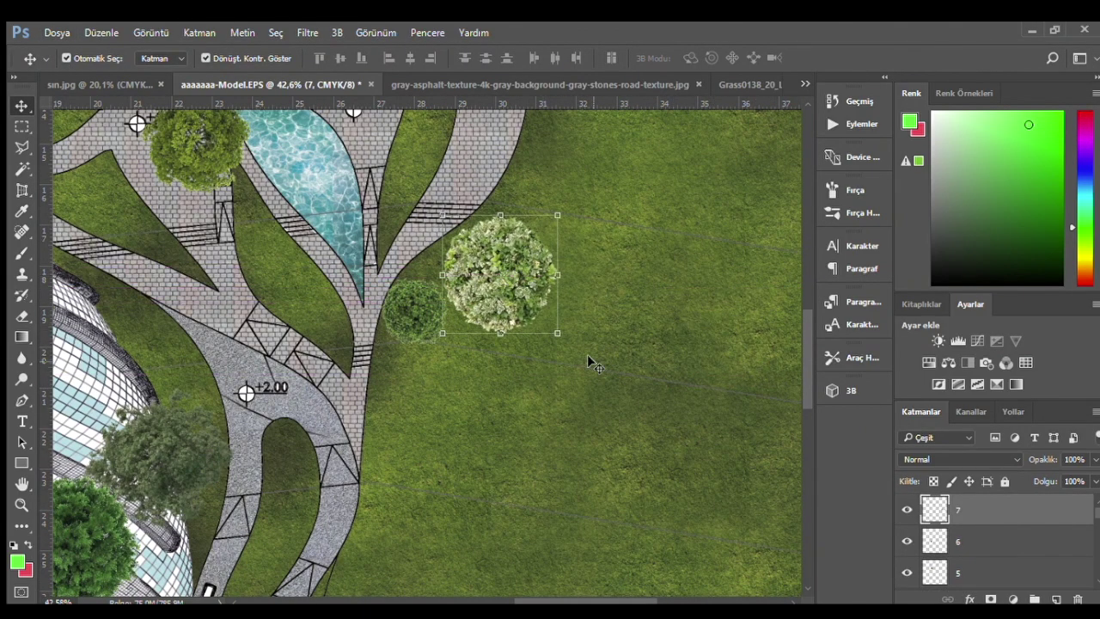
key(ctrl+t)
drag(557, 333, 491, 262)
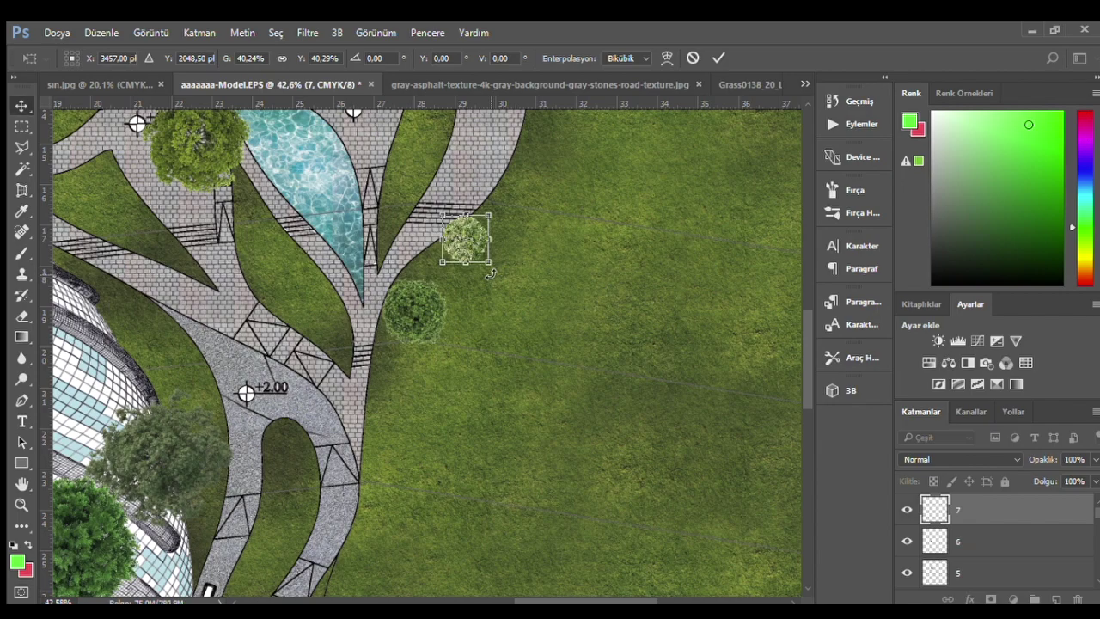
key(Return)
click(415, 316)
key(ctrl+t)
drag(447, 344, 457, 353)
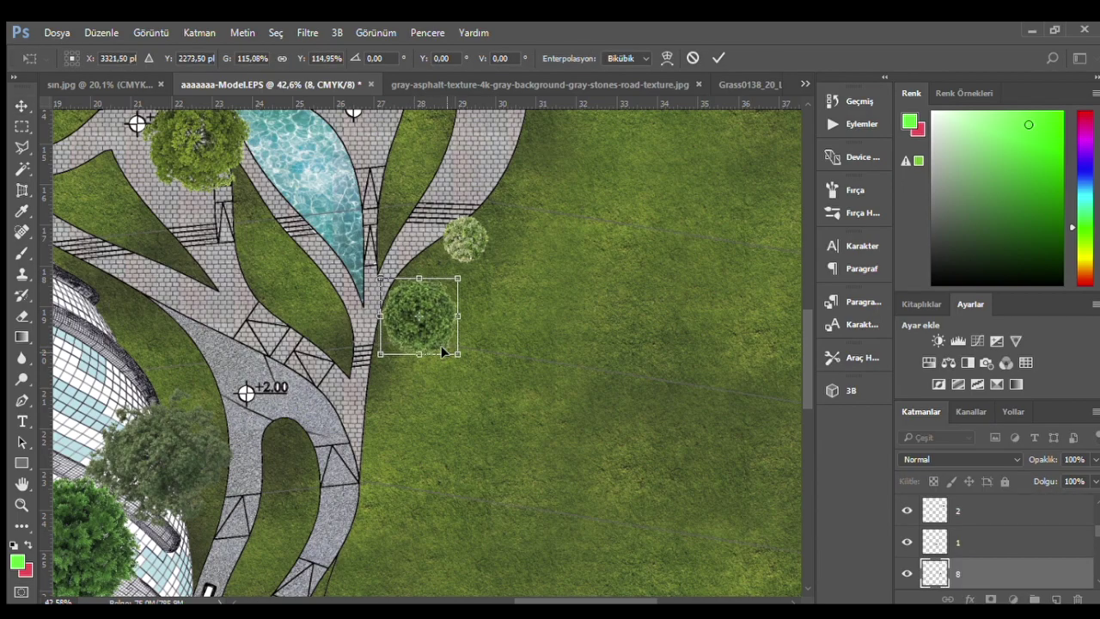
key(Return)
drag(465, 248, 466, 262)
- Move a bush down beside the others and shrink two bushes to about half size
scroll(505, 290, down, 3)
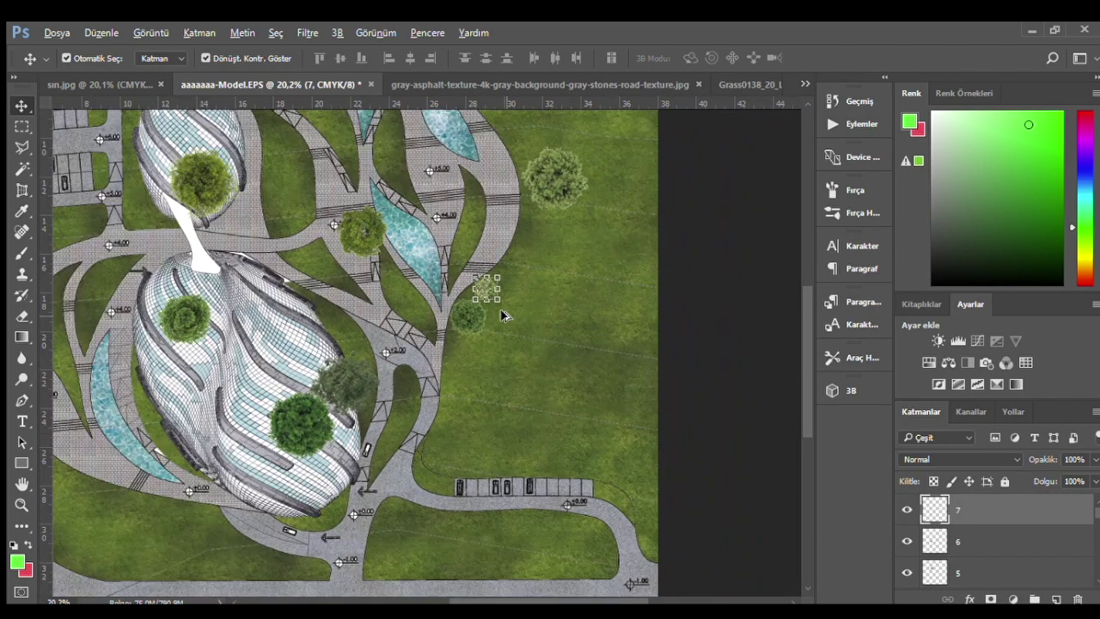
scroll(498, 300, down, 2)
drag(575, 157, 507, 365)
key(ctrl+t)
scroll(507, 365, up, 2)
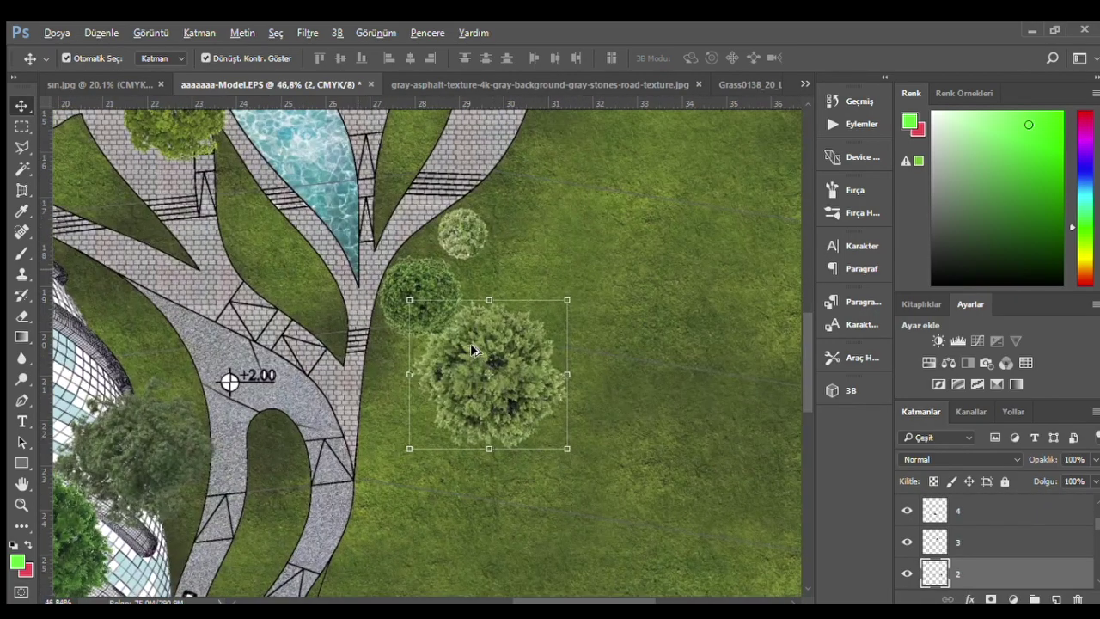
scroll(507, 365, up, 2)
mouse_move(398, 285)
mouse_down()
mouse_move(491, 377)
mouse_move(496, 255)
mouse_up()
key(Return)
drag(555, 323, 513, 274)
key(Return)
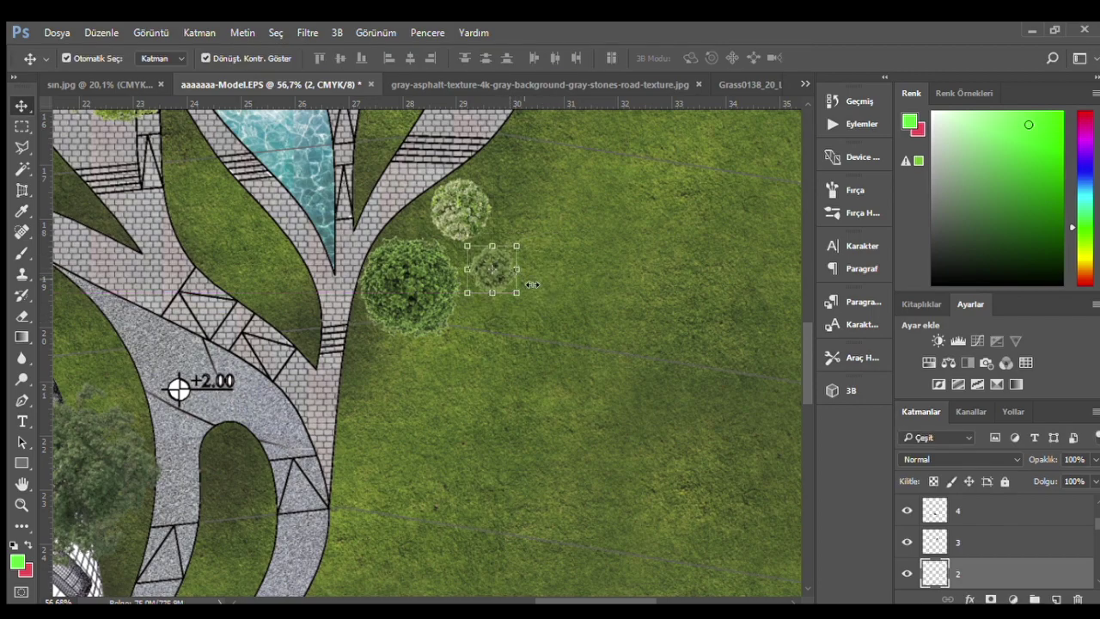
- Place a tree on the grass right of the path, shrinking it to about half and smaller
scroll(533, 284, down, 3)
drag(244, 431, 468, 401)
scroll(468, 401, up, 3)
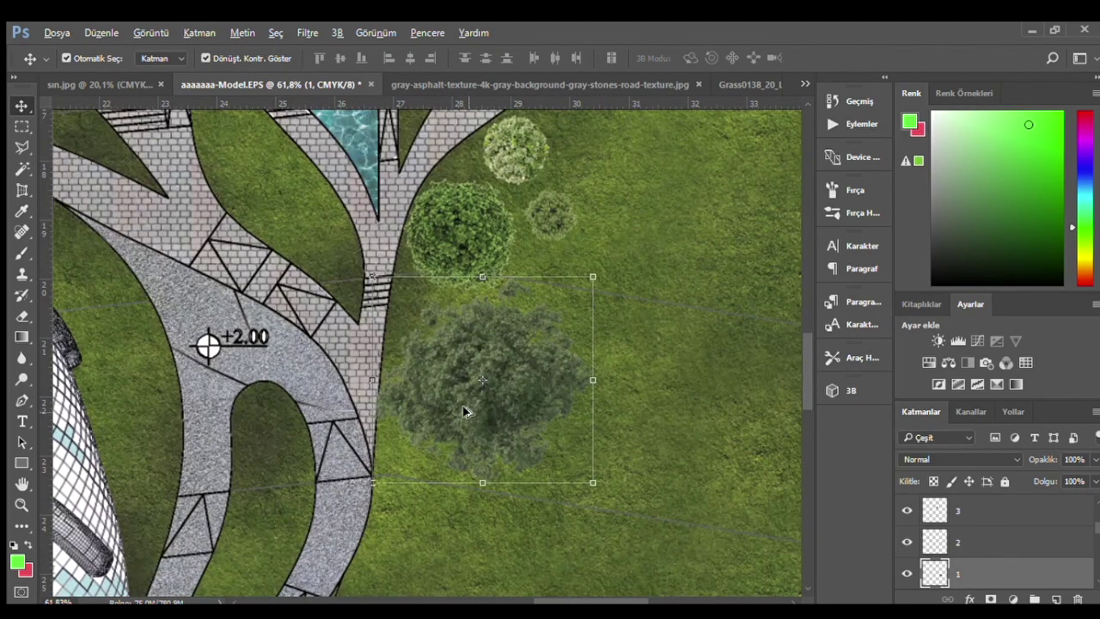
drag(591, 482, 486, 381)
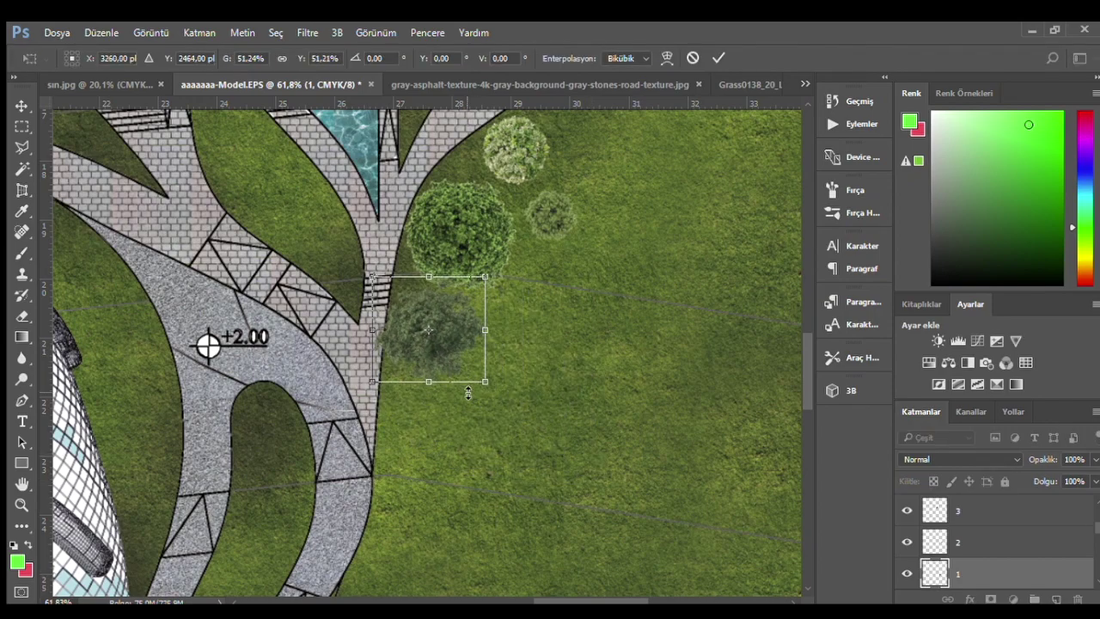
key(Return)
drag(446, 335, 459, 346)
scroll(497, 397, down, 2)
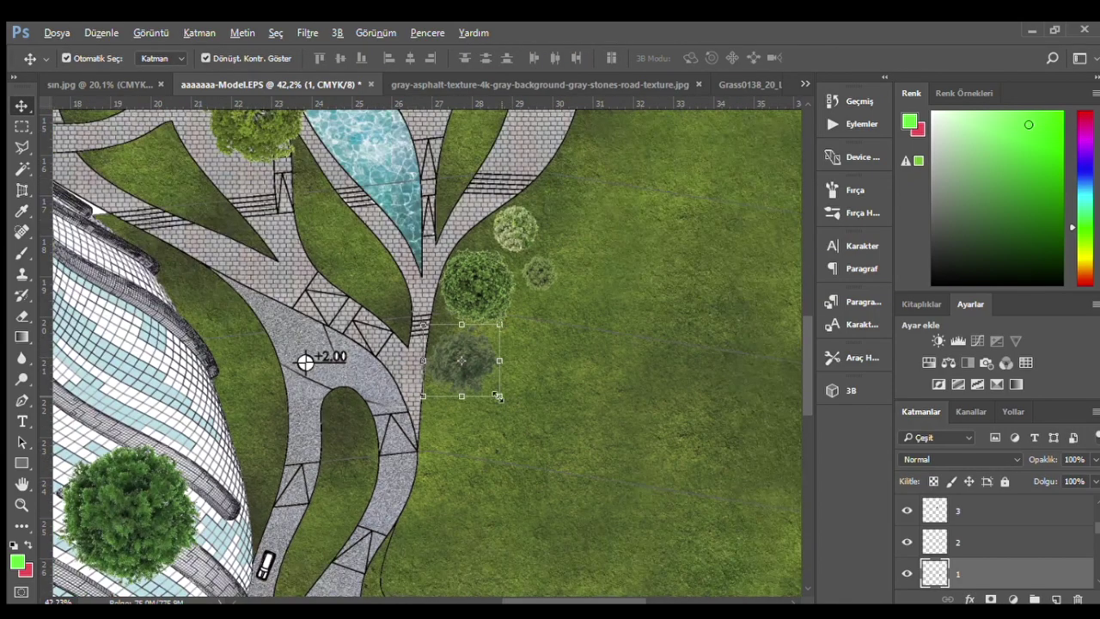
scroll(504, 408, up, 2)
scroll(501, 432, up, 1)
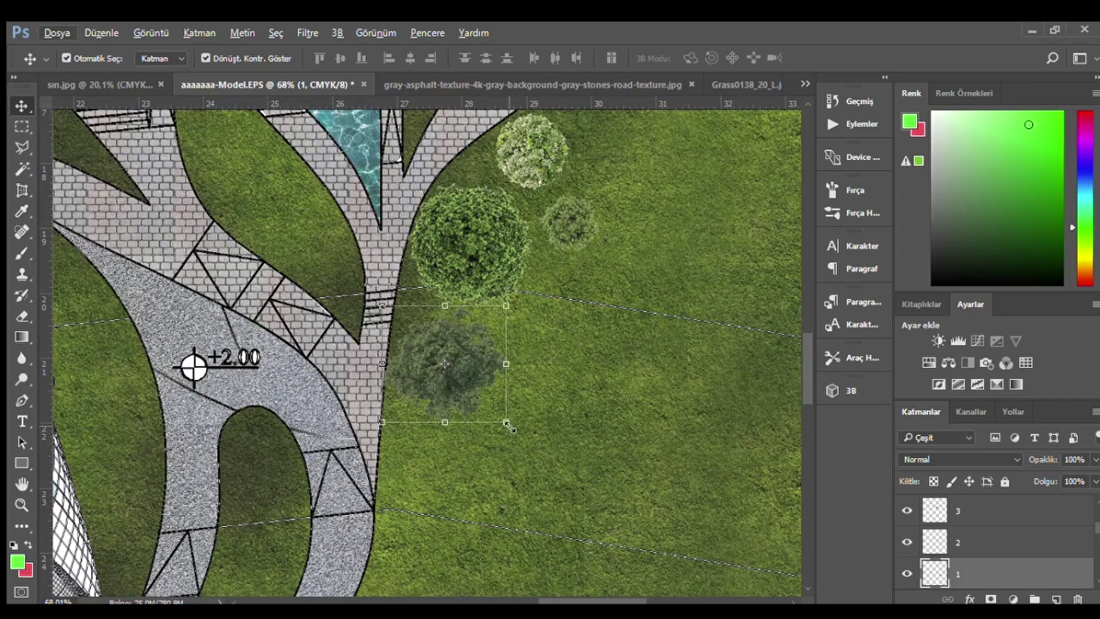
mouse_move(508, 424)
mouse_down()
mouse_move(449, 369)
mouse_move(478, 323)
mouse_up()
key(Return)
- Duplicate a tree, shrink the copy and set it down on the lawn
scroll(451, 348, up, 1)
scroll(450, 348, down, 2)
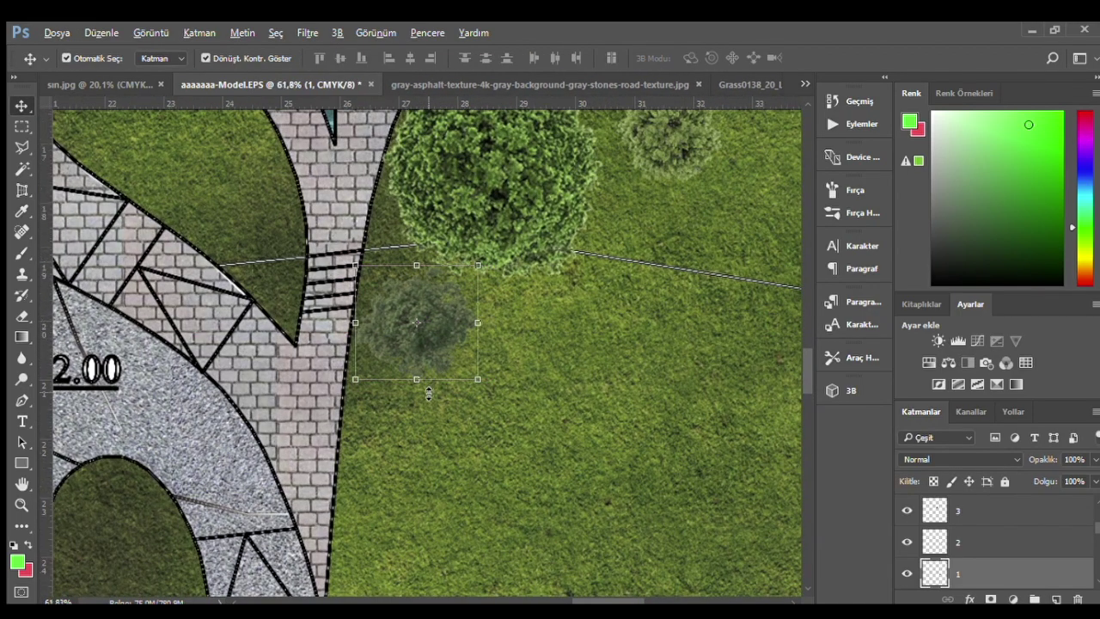
scroll(428, 393, down, 3)
mouse_move(292, 198)
mouse_down()
mouse_move(388, 311)
mouse_move(372, 302)
mouse_up()
scroll(387, 324, up, 3)
scroll(388, 377, up, 2)
drag(460, 415, 291, 237)
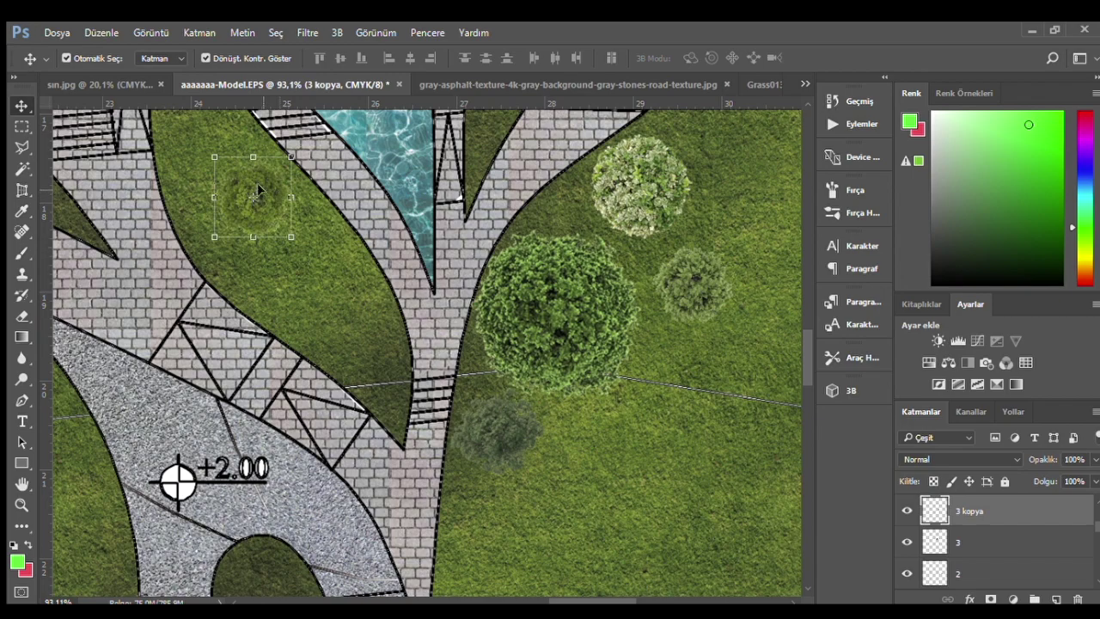
key(Return)
drag(258, 189, 363, 350)
scroll(366, 348, down, 2)
- Copy the pale tree to the left and duplicate the dim small tree into the green bed
mouse_move(606, 220)
mouse_down()
mouse_move(314, 292)
mouse_move(343, 293)
mouse_up()
click(611, 291)
drag(612, 291, 314, 239)
scroll(391, 284, down, 3)
scroll(363, 352, up, 1)
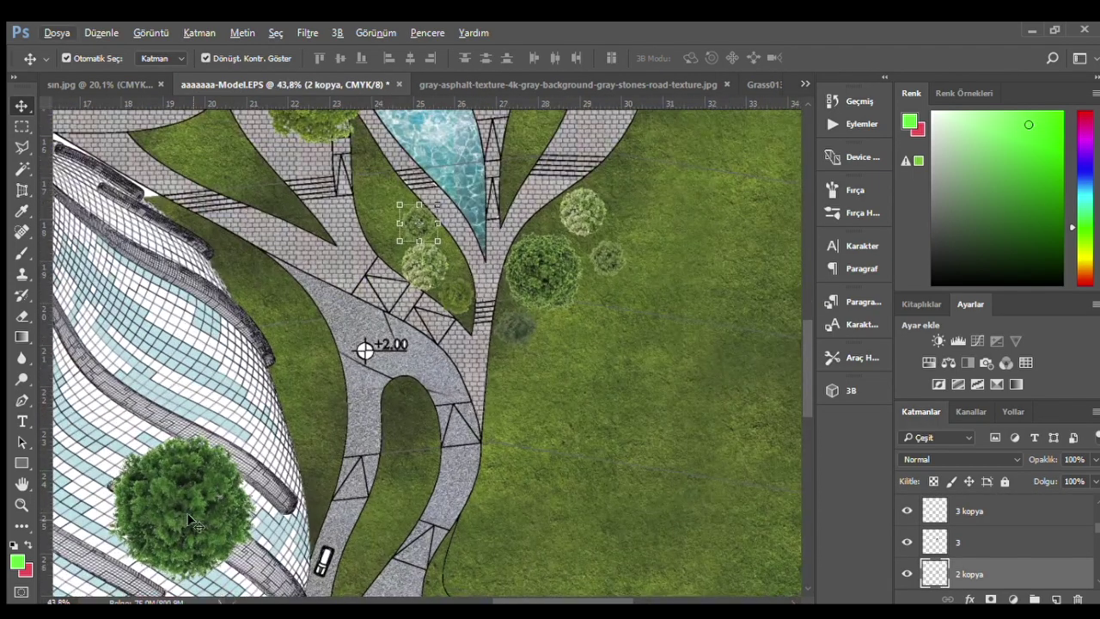
- Move the large tree up-right and shrink it to about 37%
drag(184, 490, 360, 379)
drag(285, 307, 365, 350)
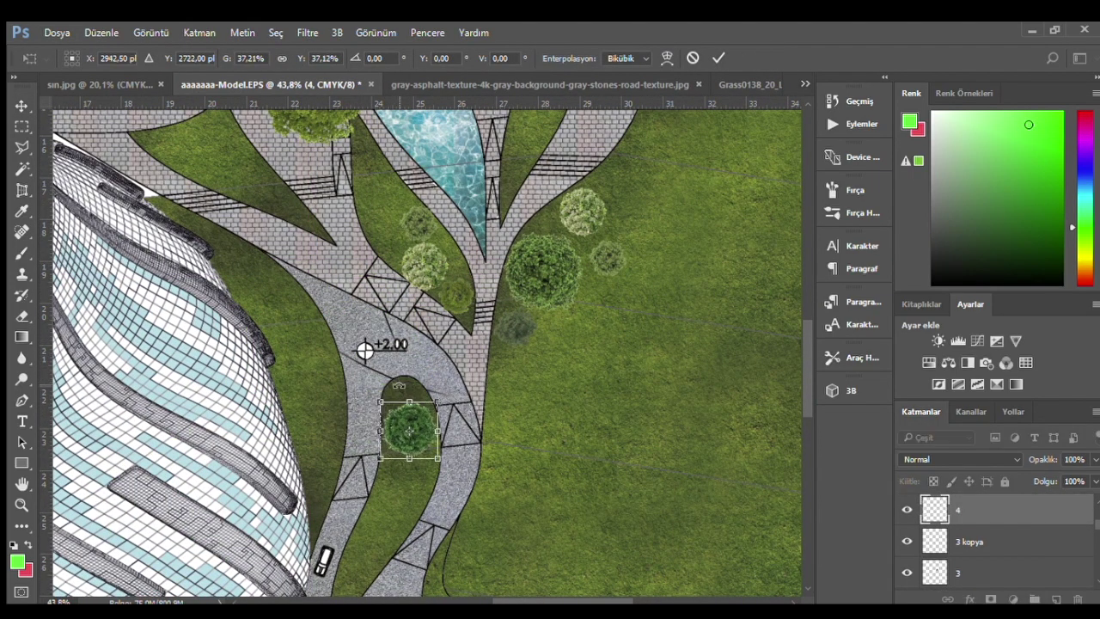
key(Return)
key(ctrl+t)
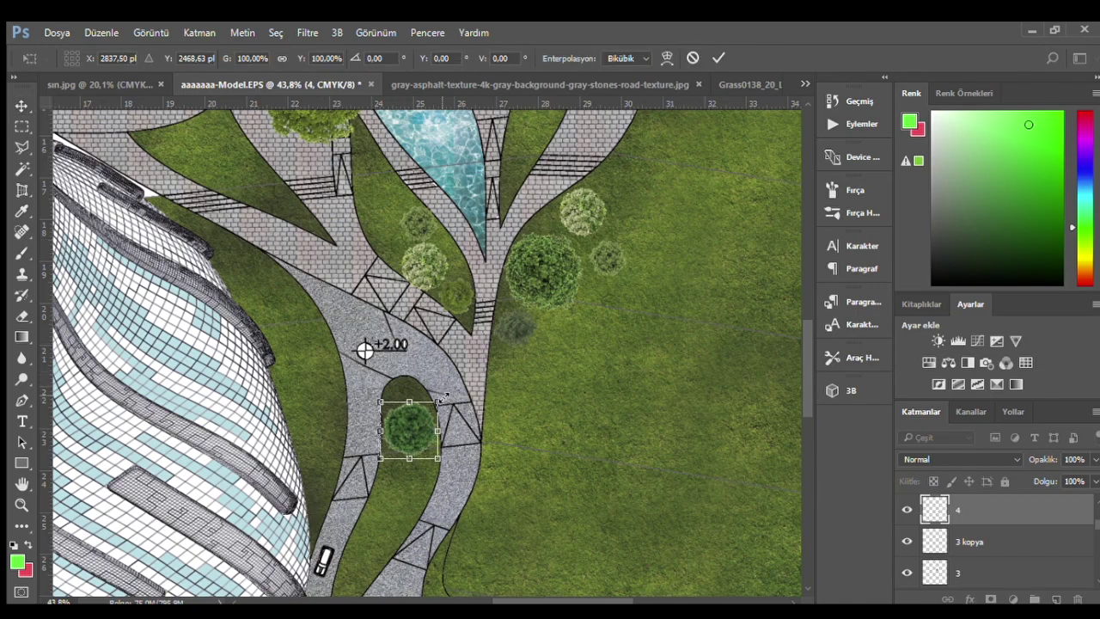
- Finish resizing the small tree and place it in the path island
scroll(443, 399, up, 2)
click(719, 57)
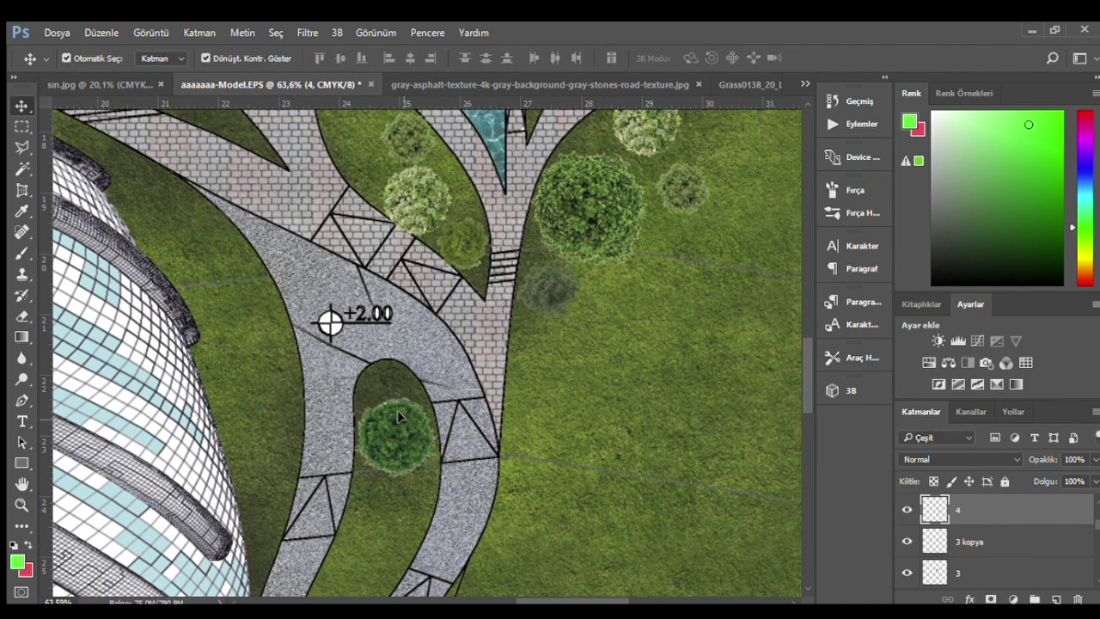
drag(397, 410, 389, 369)
scroll(389, 370, down, 2)
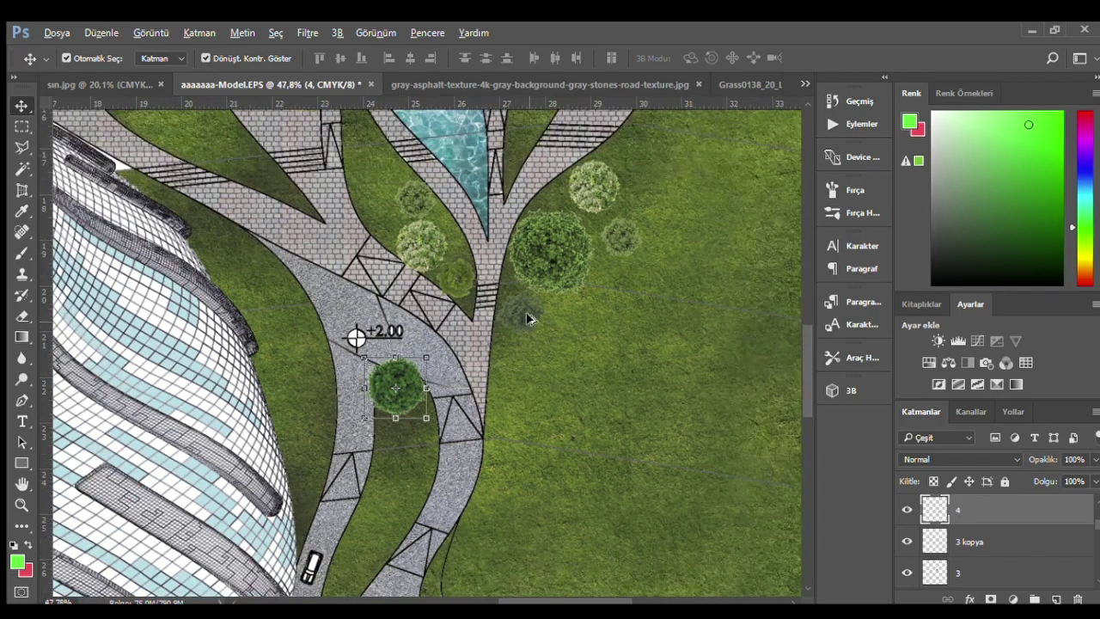
- Move the faint lawn tree down-left below the green tree
click(618, 235)
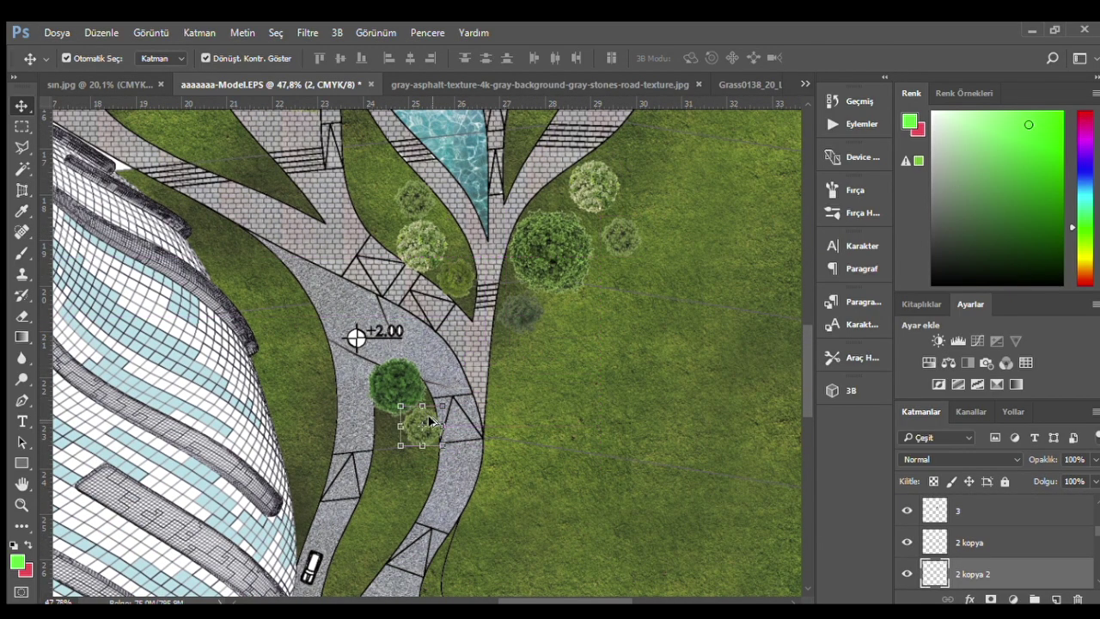
scroll(429, 421, up, 3)
scroll(425, 421, up, 1)
scroll(483, 368, down, 2)
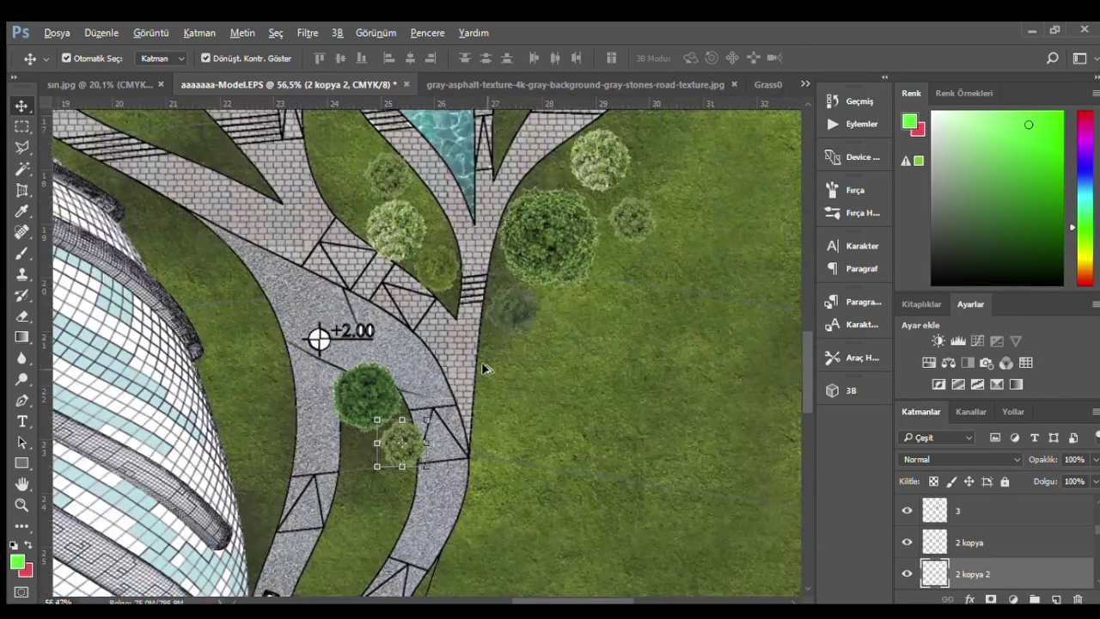
click(515, 316)
drag(464, 384, 344, 471)
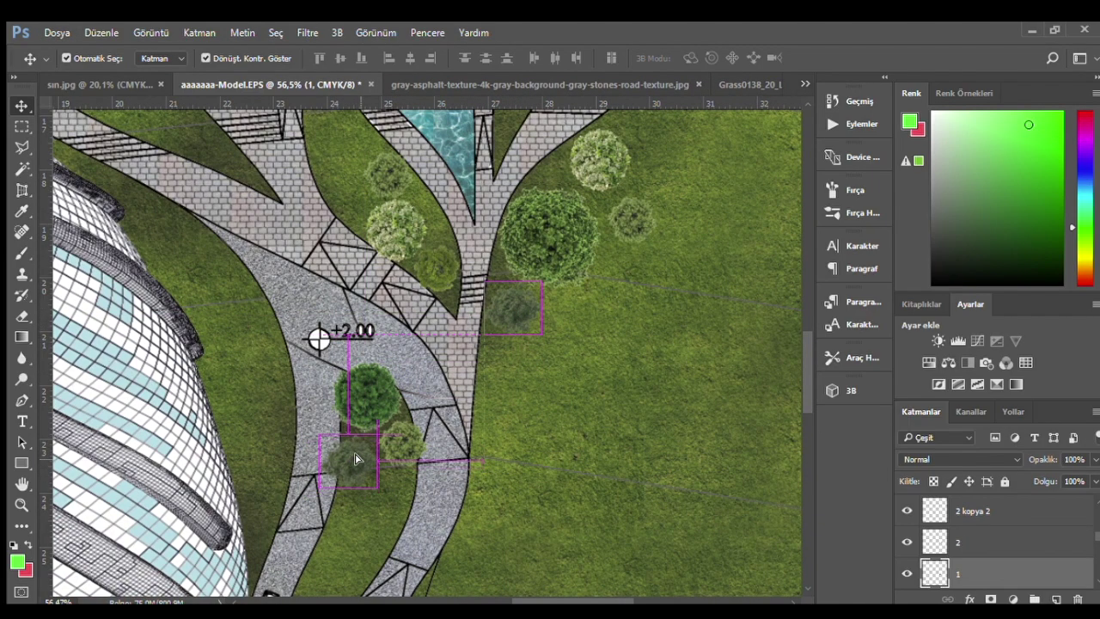
- Copy the small tree from the pool bed onto the grass left of the path
scroll(355, 458, down, 2)
scroll(487, 437, up, 3)
click(400, 209)
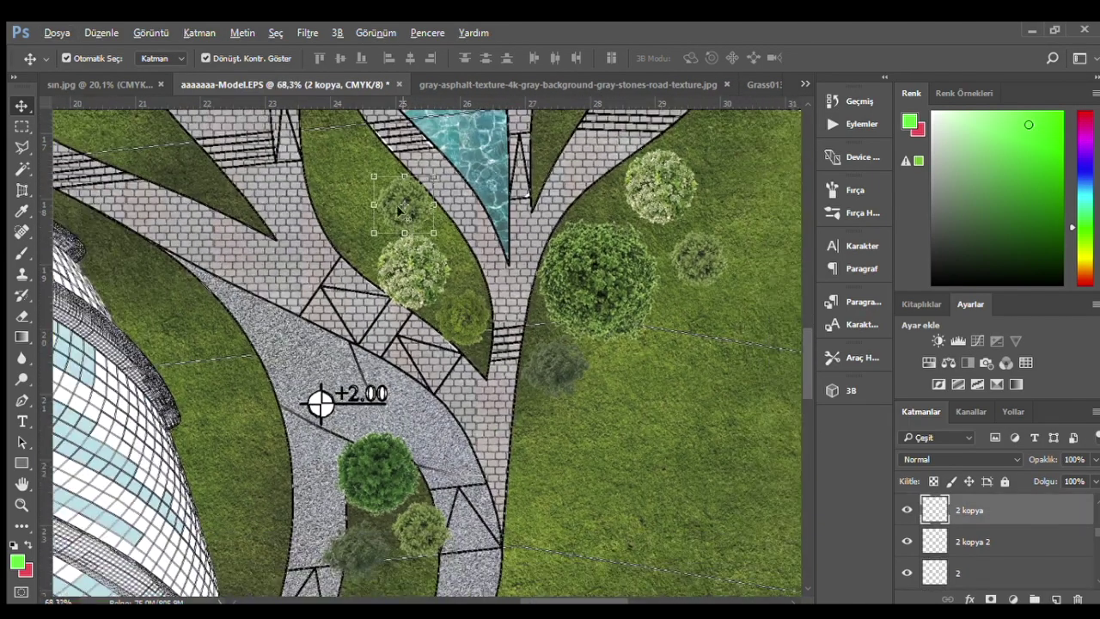
drag(368, 260, 245, 395)
- Place the large tree next to the pool, shrunk to about 54%
scroll(391, 273, down, 2)
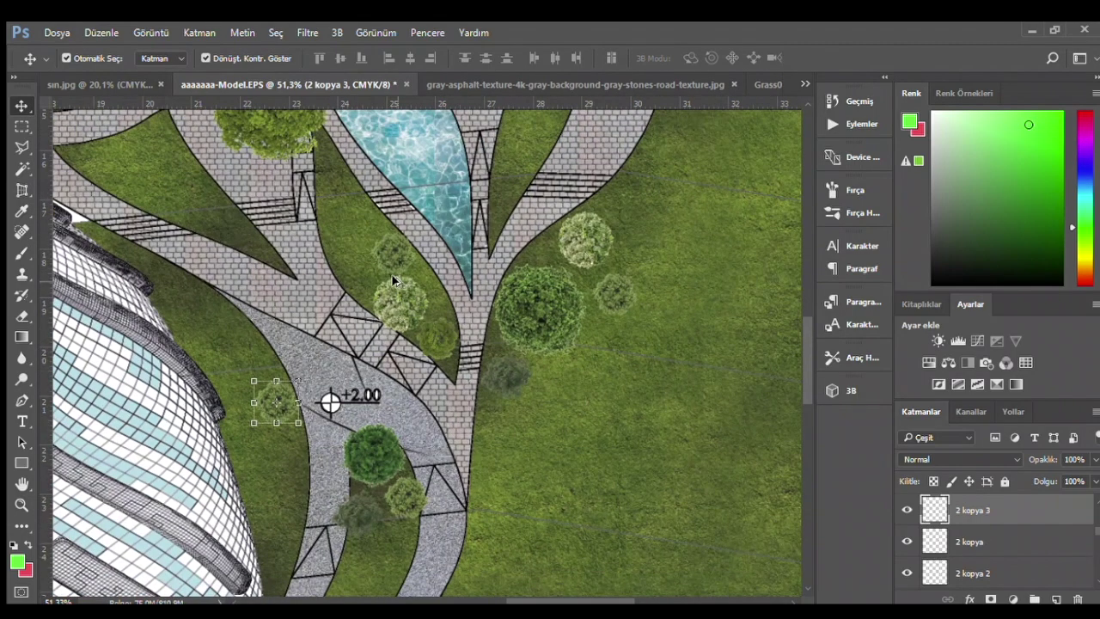
scroll(391, 273, down, 2)
scroll(344, 257, up, 1)
drag(287, 151, 349, 224)
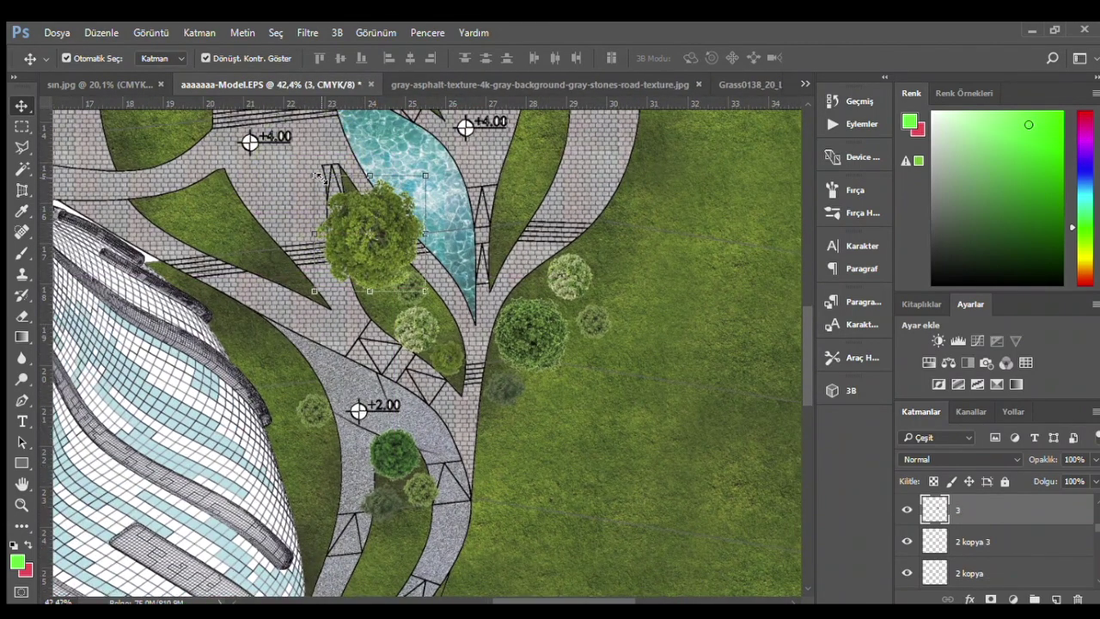
key(ctrl+t)
drag(314, 174, 370, 232)
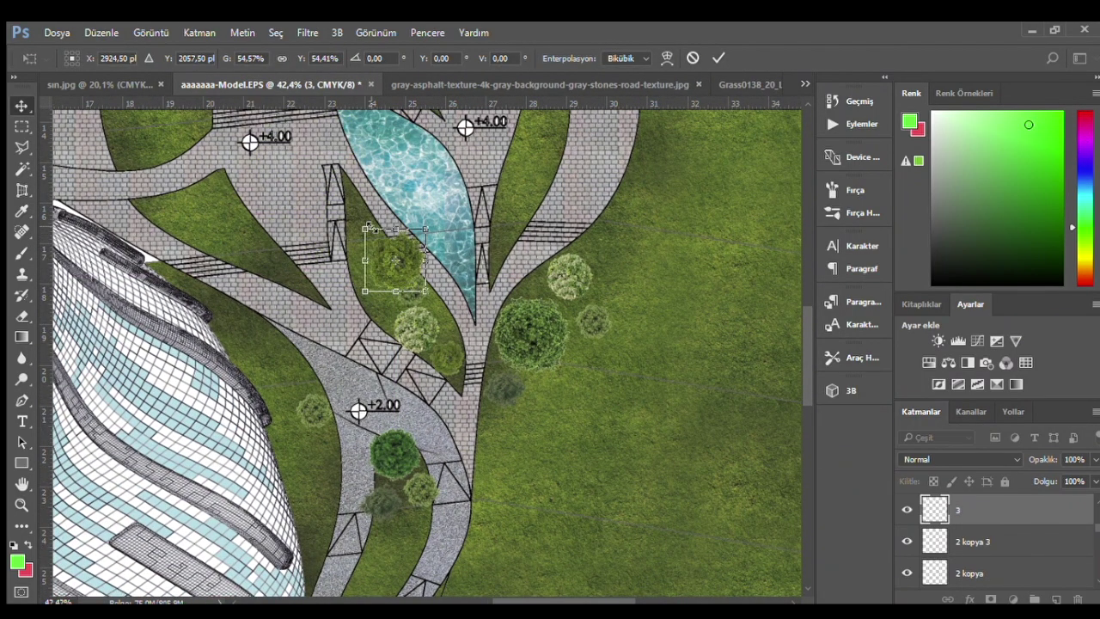
key(Return)
drag(391, 258, 367, 241)
- Move a faint bush onto the grass left of the path and duplicate it
scroll(456, 335, up, 1)
scroll(456, 335, up, 1)
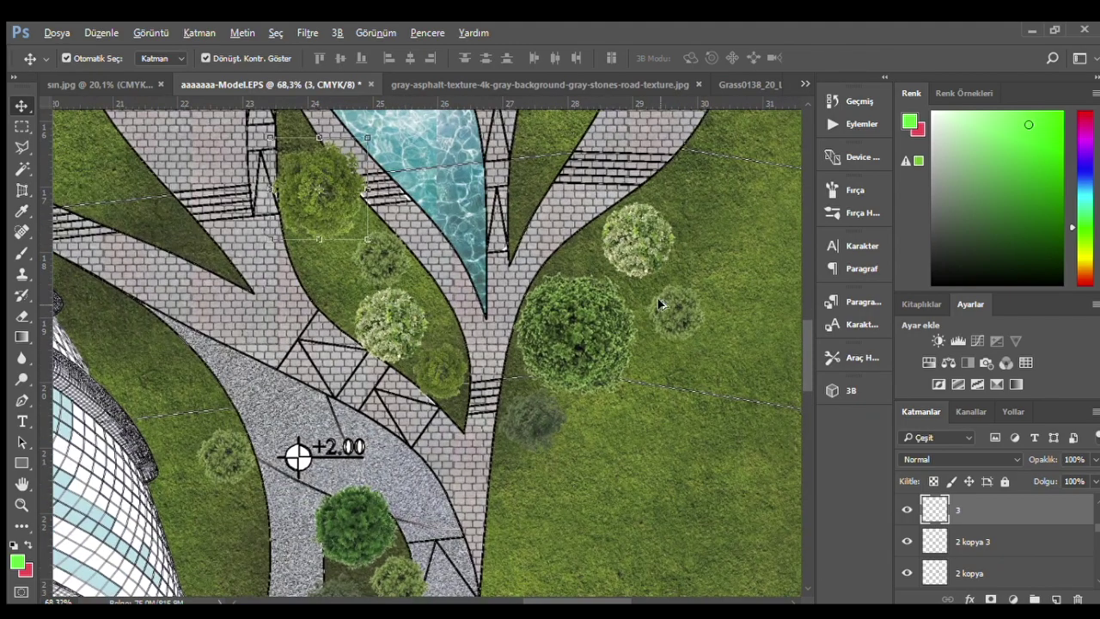
scroll(660, 304, down, 1)
drag(688, 300, 386, 365)
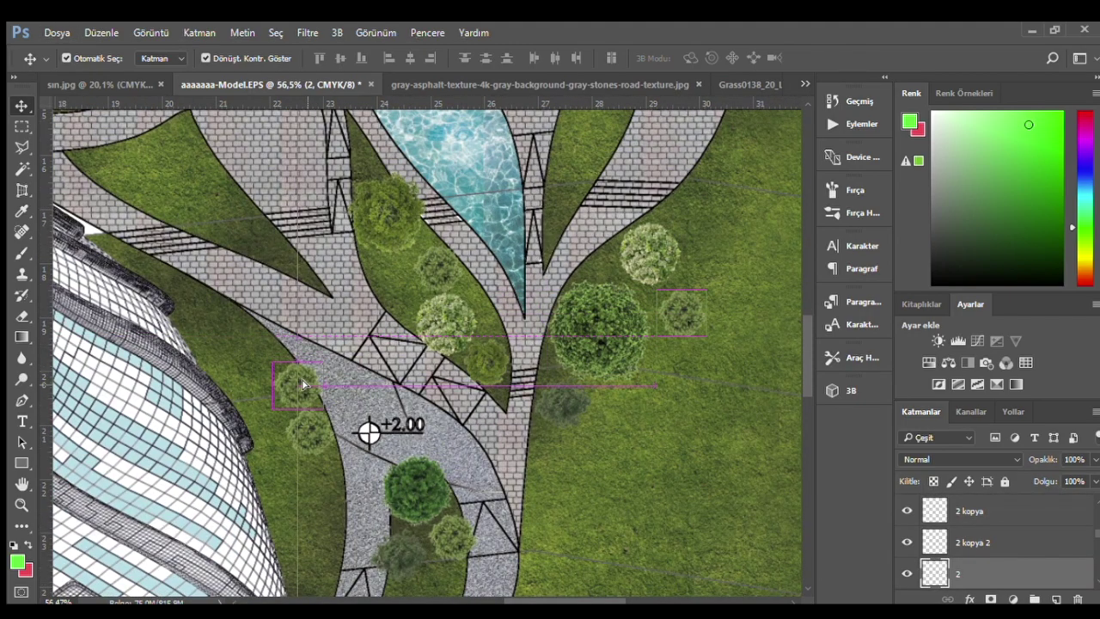
key(ctrl+j)
- Shrink the big lawn bush below the dark tree and copy the top-left bush nearby
scroll(369, 392, down, 2)
scroll(369, 392, down, 1)
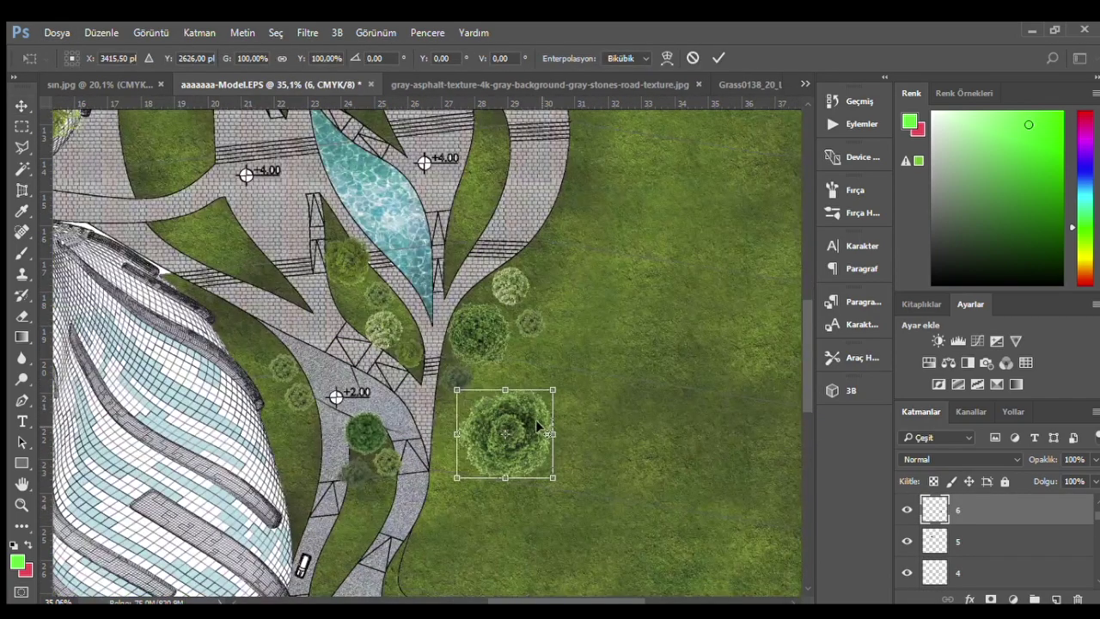
scroll(538, 426, up, 1)
drag(525, 407, 534, 375)
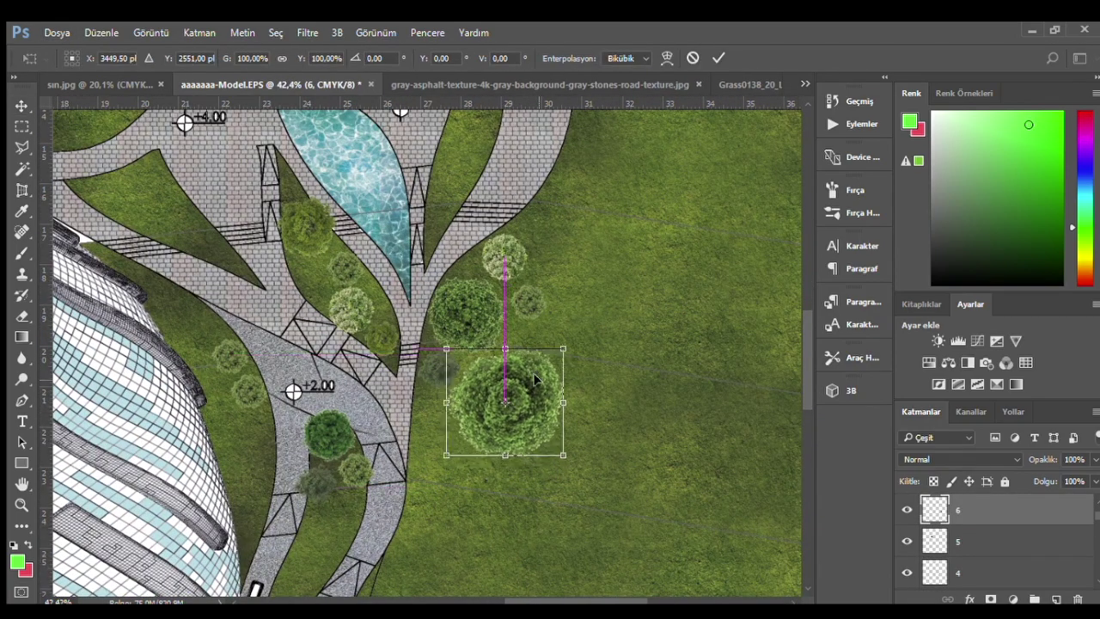
click(717, 59)
drag(447, 457, 482, 423)
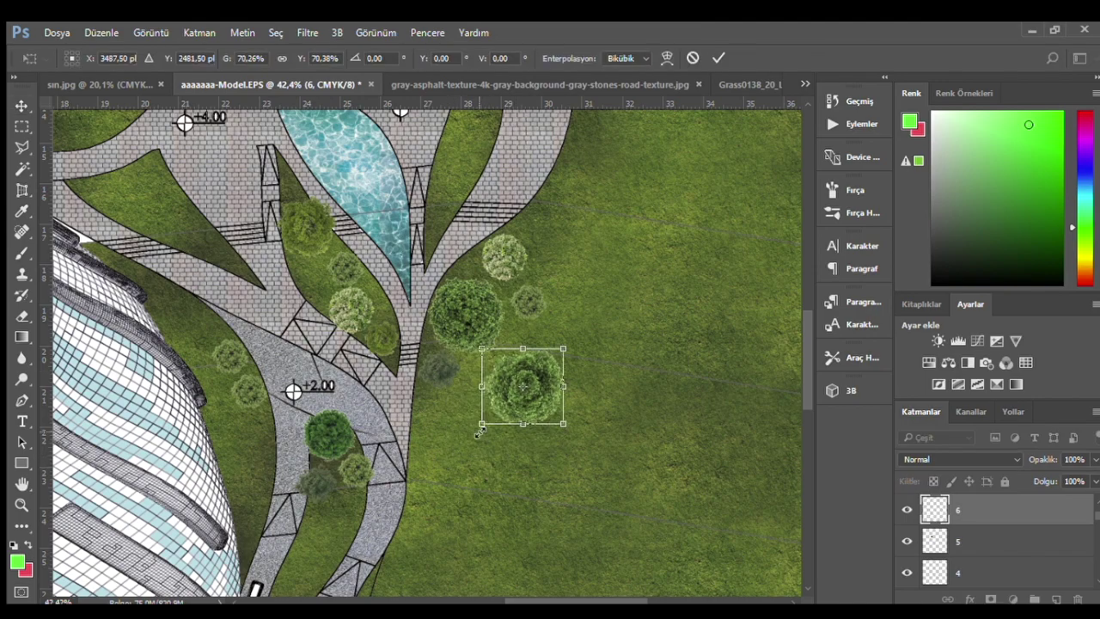
key(Return)
drag(534, 375, 498, 392)
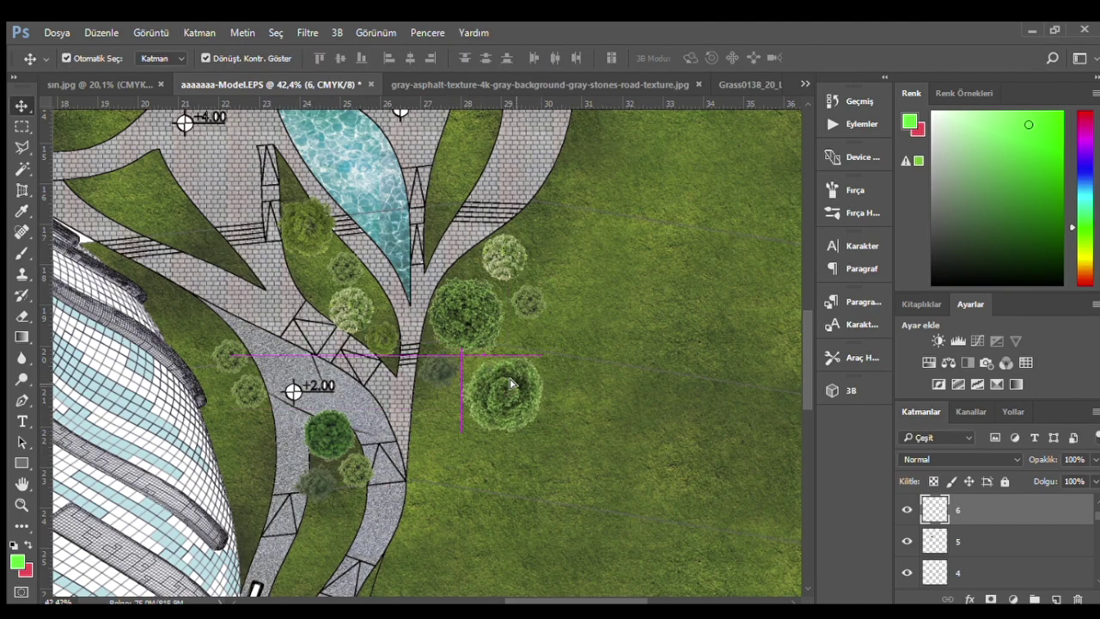
scroll(534, 452, down, 2)
drag(73, 158, 520, 318)
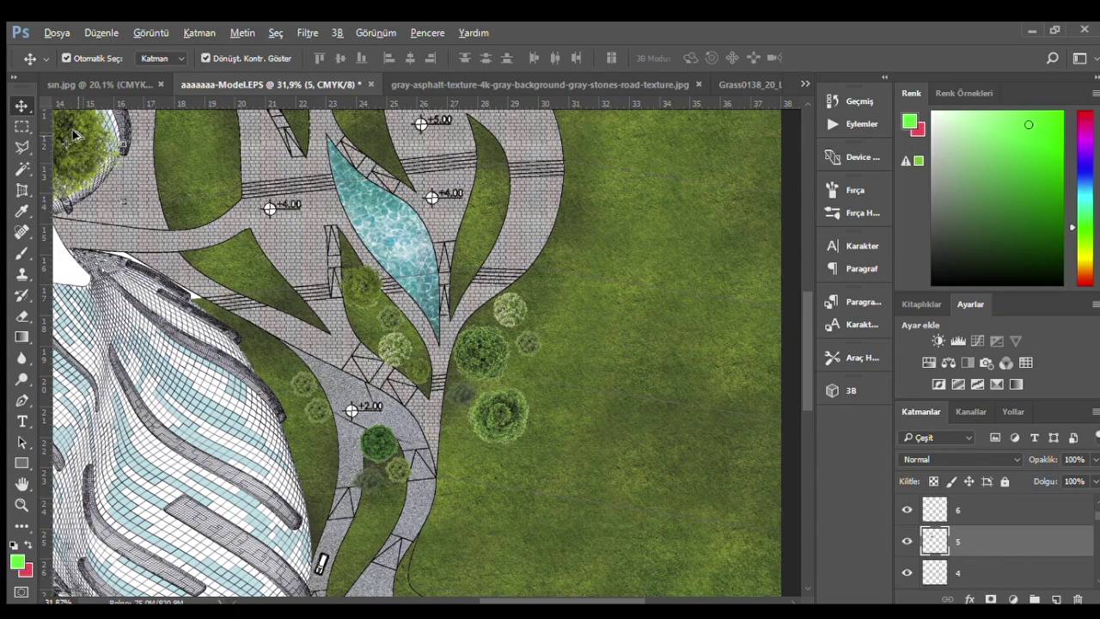
- Shrink the copied bush and the bush near the +4.00 level mark
mouse_move(544, 314)
mouse_down()
mouse_move(592, 352)
mouse_move(606, 315)
mouse_move(476, 185)
mouse_up()
key(Return)
scroll(475, 186, up, 3)
scroll(472, 182, up, 1)
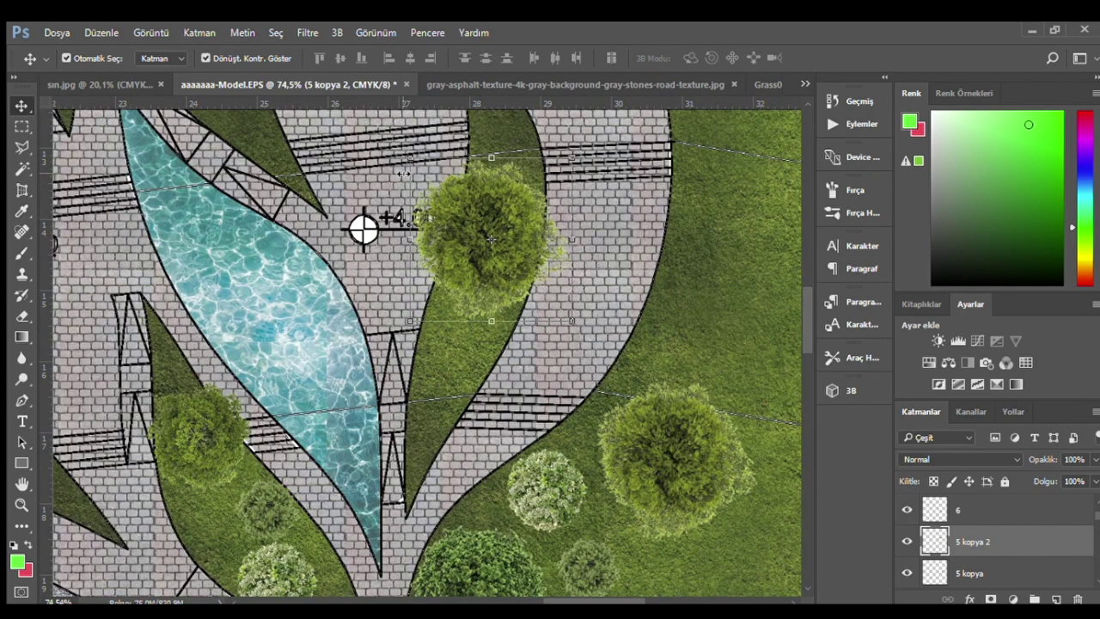
drag(409, 157, 478, 227)
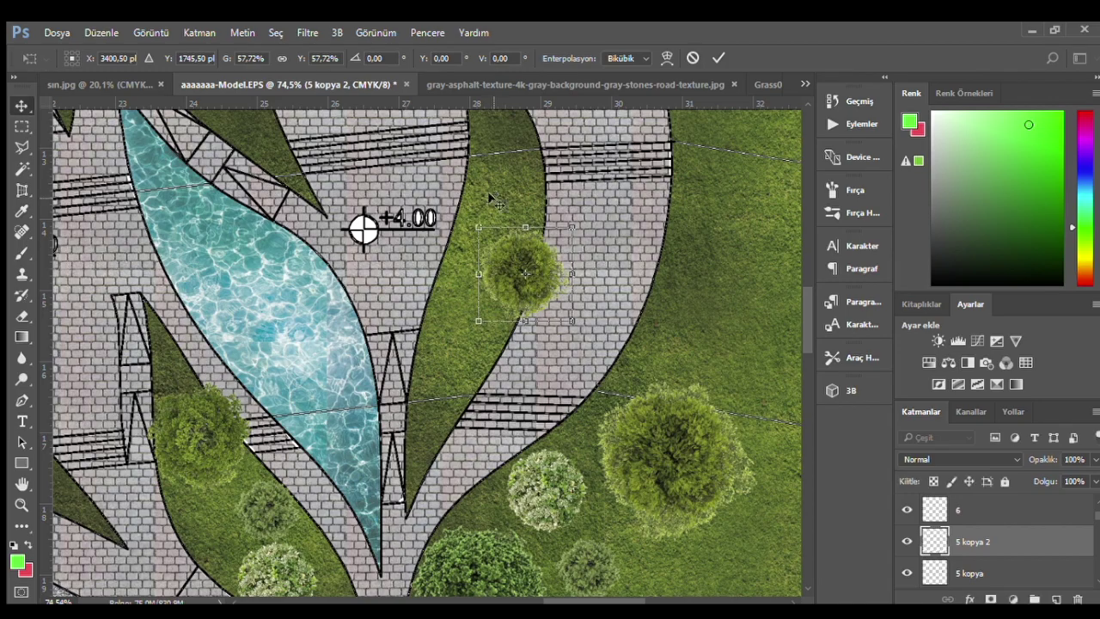
key(Return)
- Move the big bush beside the +4.00 mark and shrink it to a small bush
scroll(538, 292, down, 2)
scroll(541, 297, down, 3)
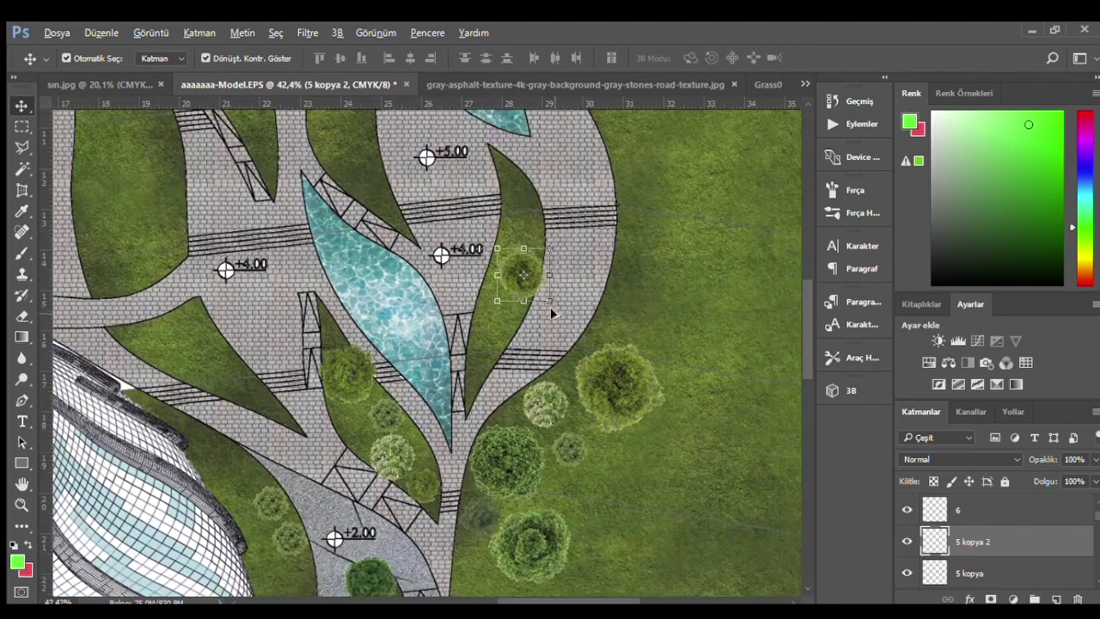
drag(103, 206, 260, 308)
scroll(215, 266, up, 2)
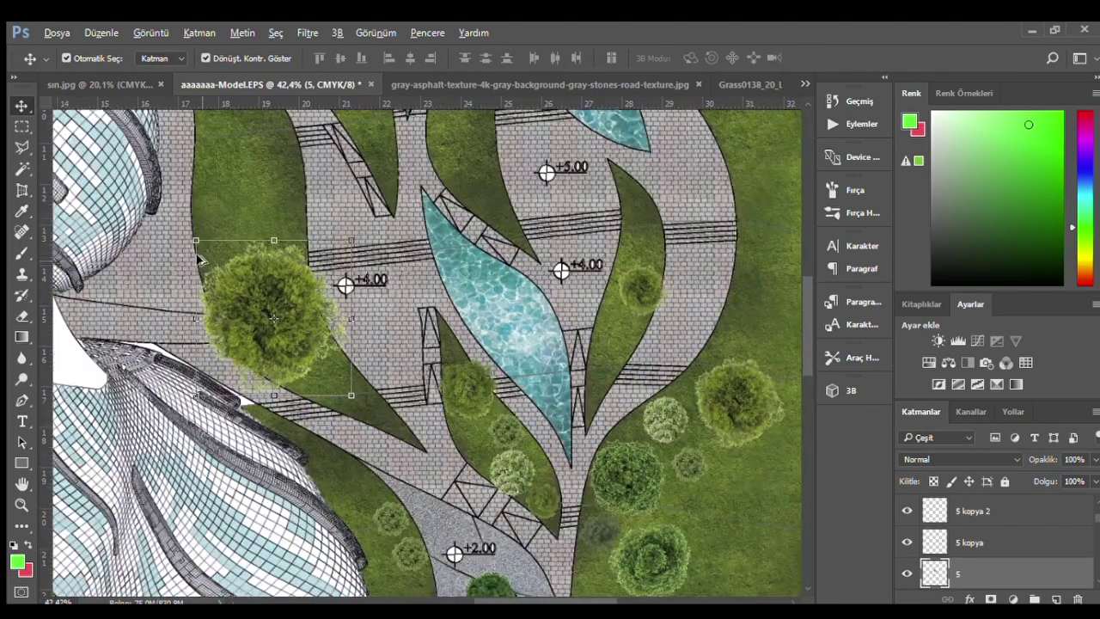
scroll(215, 266, up, 3)
drag(194, 233, 336, 374)
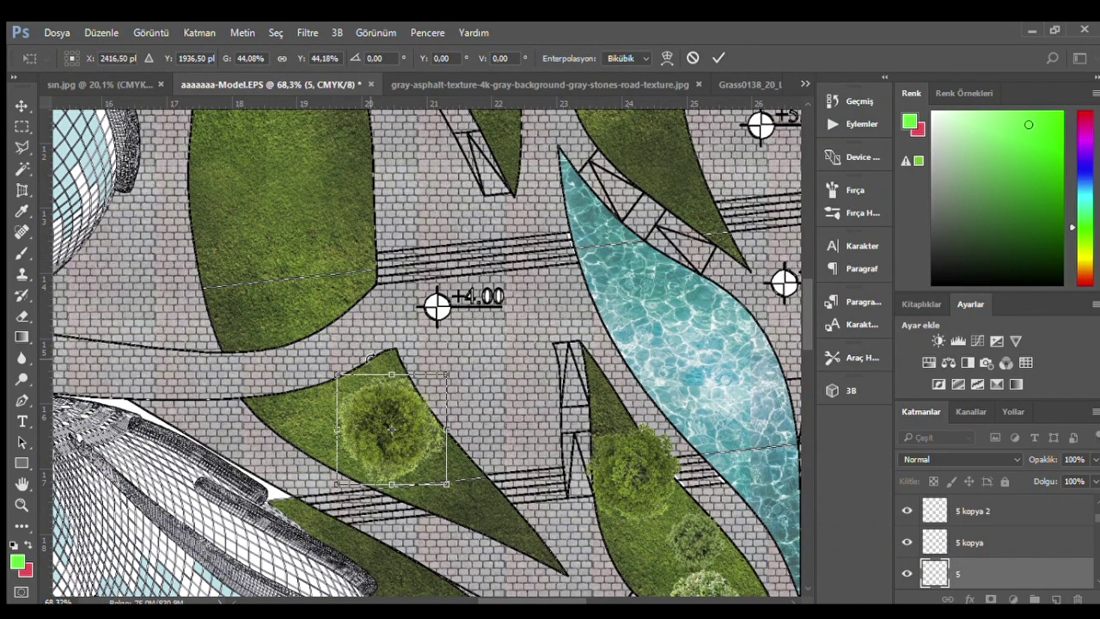
key(Return)
drag(386, 405, 385, 374)
- Drop a copy of the small pool-bed bush lower down
scroll(387, 378, down, 5)
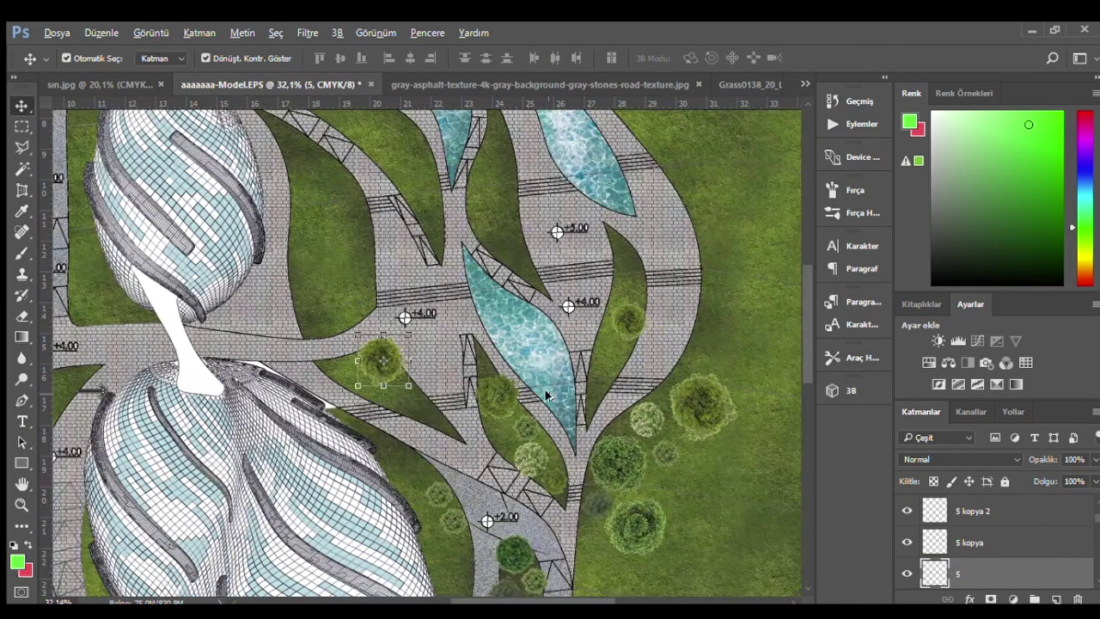
scroll(494, 432, up, 4)
scroll(495, 433, up, 1)
click(481, 391)
key(ctrl+t)
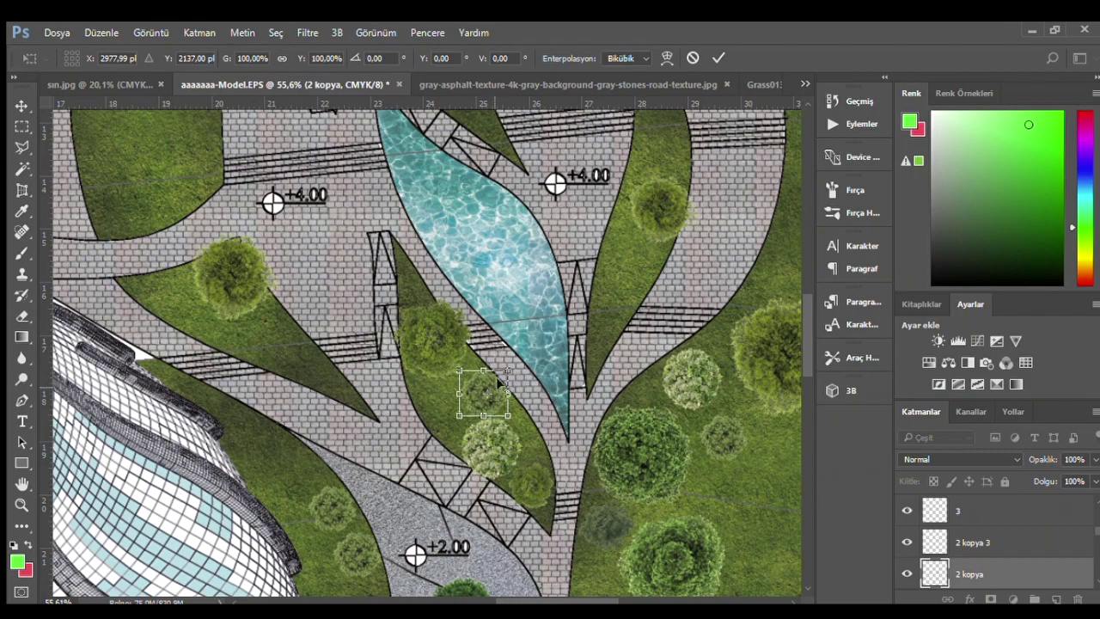
key(Return)
drag(432, 352, 288, 321)
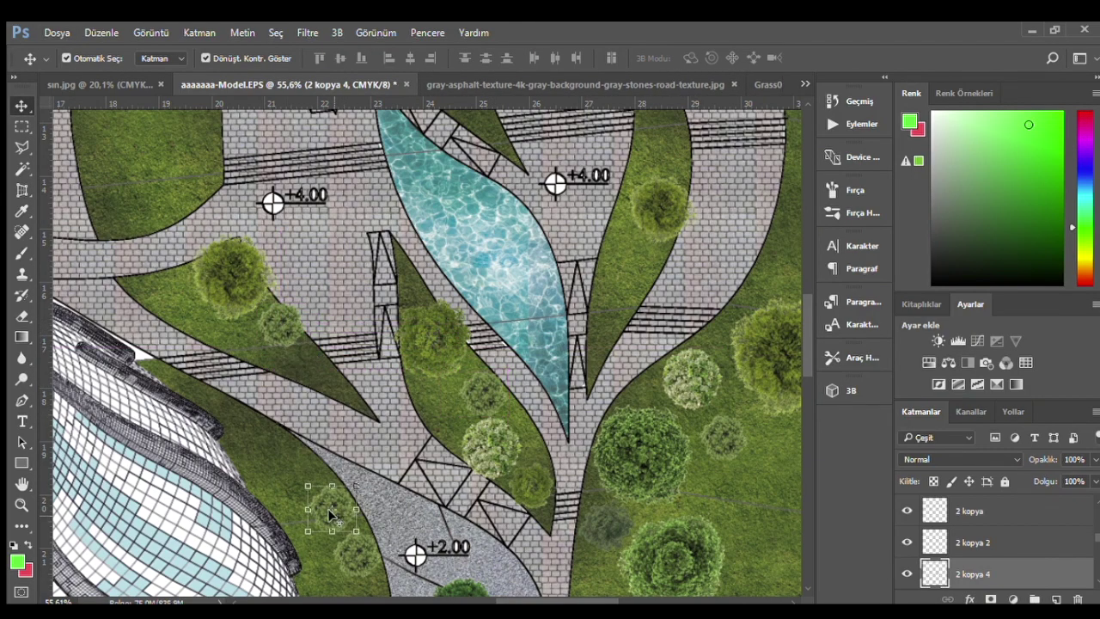
- Place bush copies on the upper-left grass and a tree copy by the steps
drag(315, 454, 163, 281)
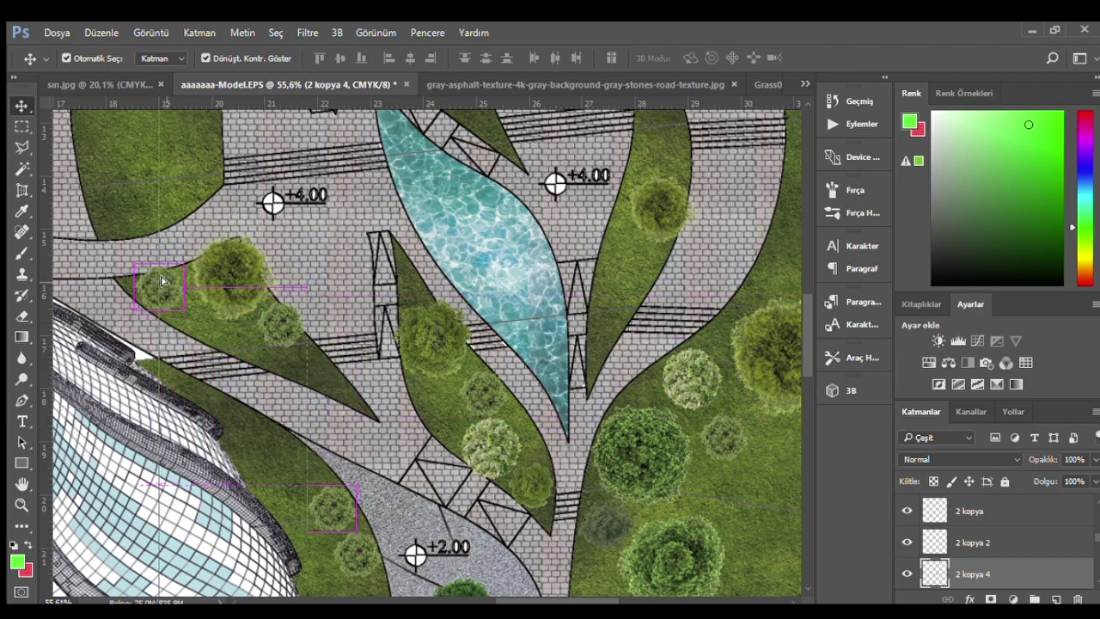
click(605, 526)
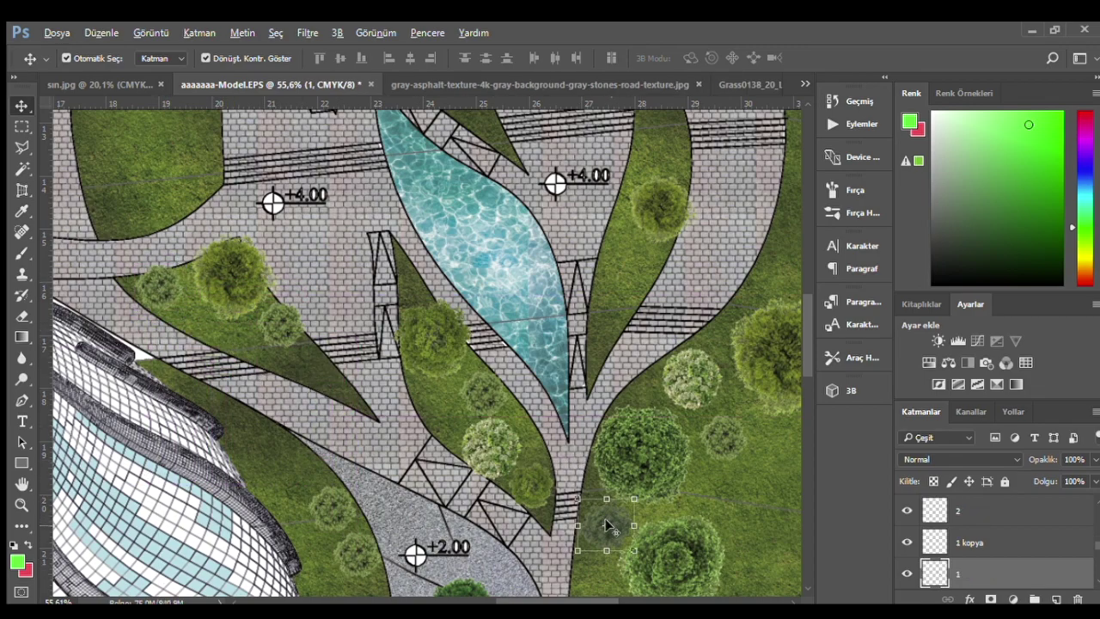
drag(334, 369, 201, 328)
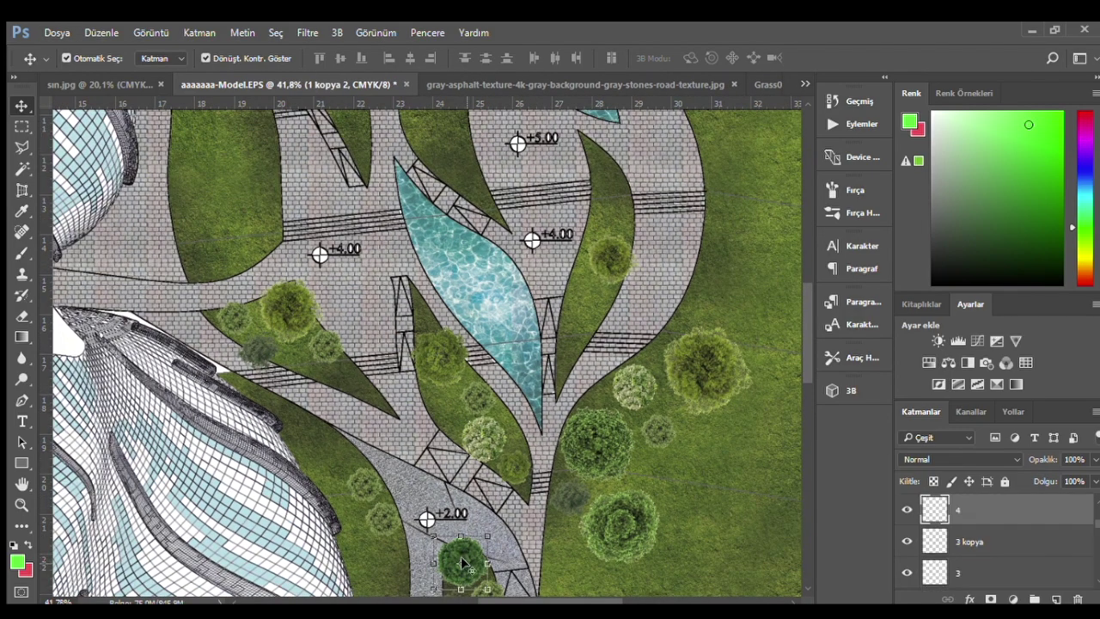
mouse_move(462, 560)
mouse_down()
mouse_move(309, 348)
mouse_move(354, 393)
mouse_up()
- Duplicate a small bush into the left planting bed
scroll(355, 393, up, 2)
scroll(355, 392, up, 2)
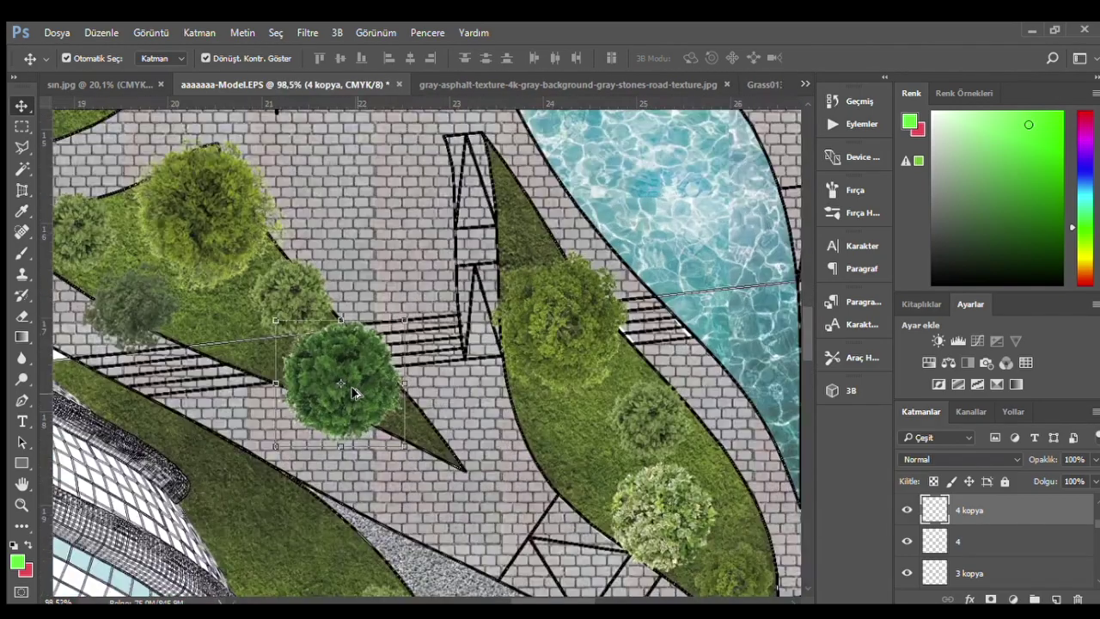
scroll(348, 395, down, 3)
scroll(342, 404, down, 2)
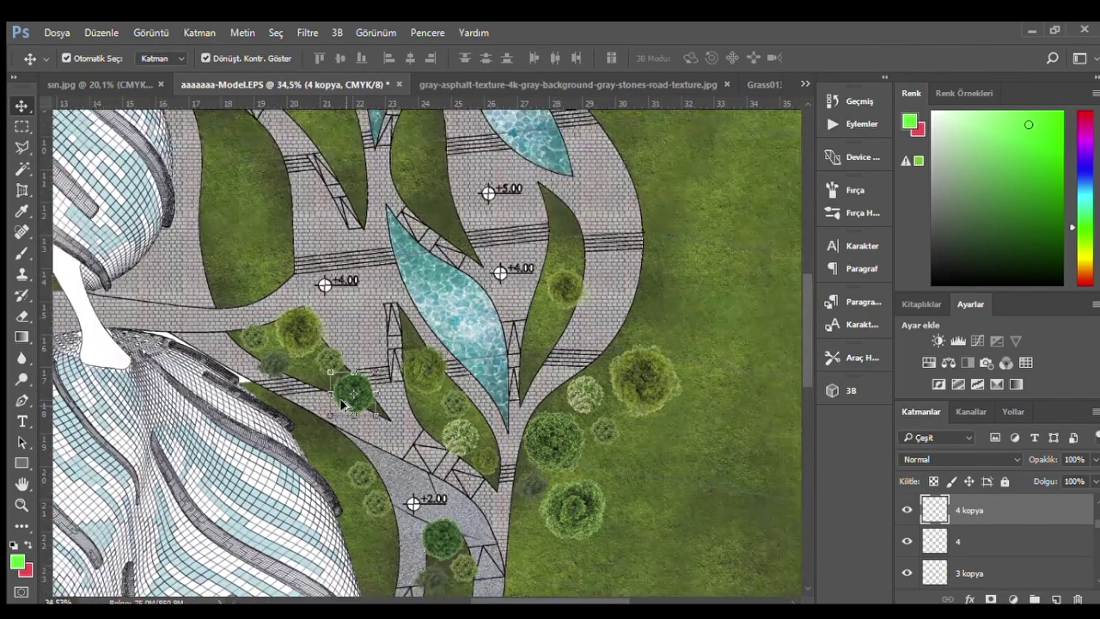
click(599, 427)
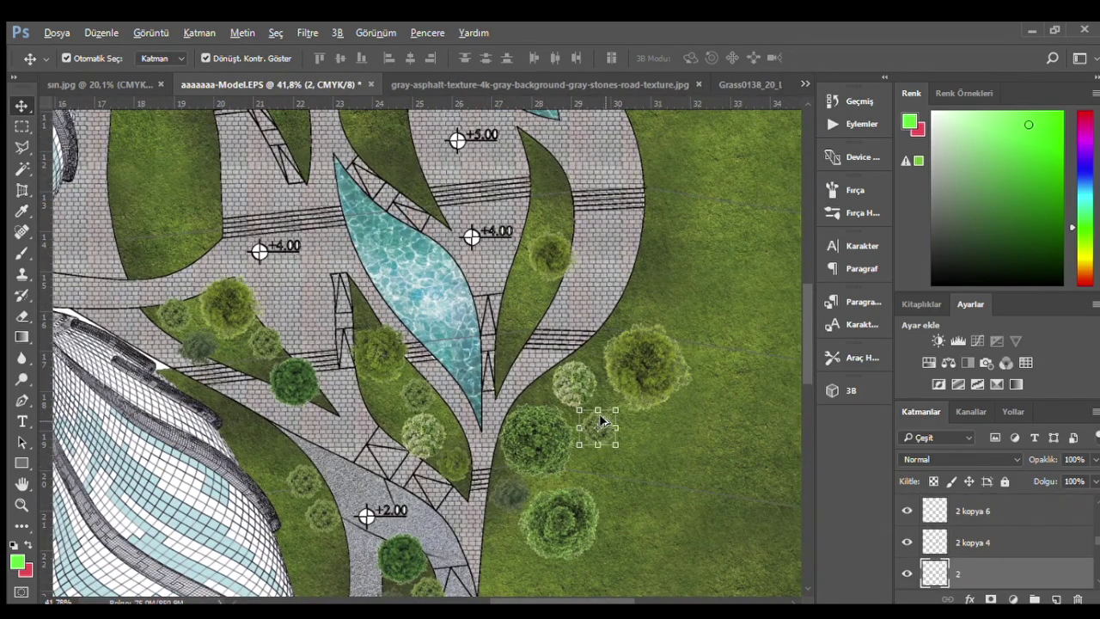
drag(588, 491, 513, 520)
click(415, 410)
scroll(257, 391, up, 2)
scroll(224, 391, up, 1)
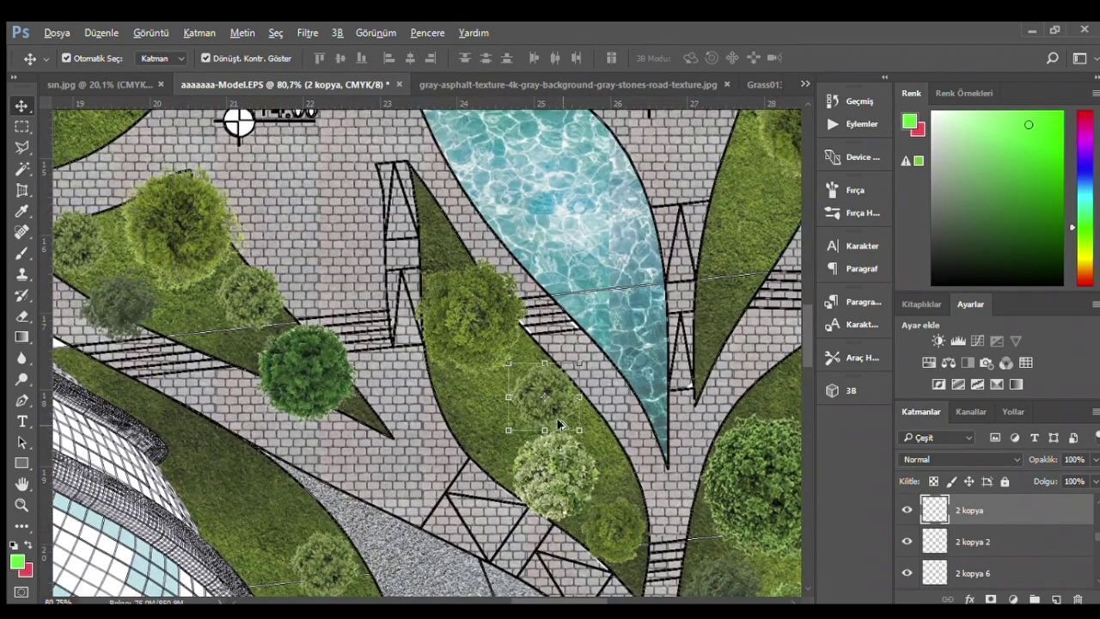
drag(622, 518, 199, 318)
- Add bush copies in the bed left of the pool and beside the pool
scroll(263, 388, down, 3)
scroll(506, 417, up, 1)
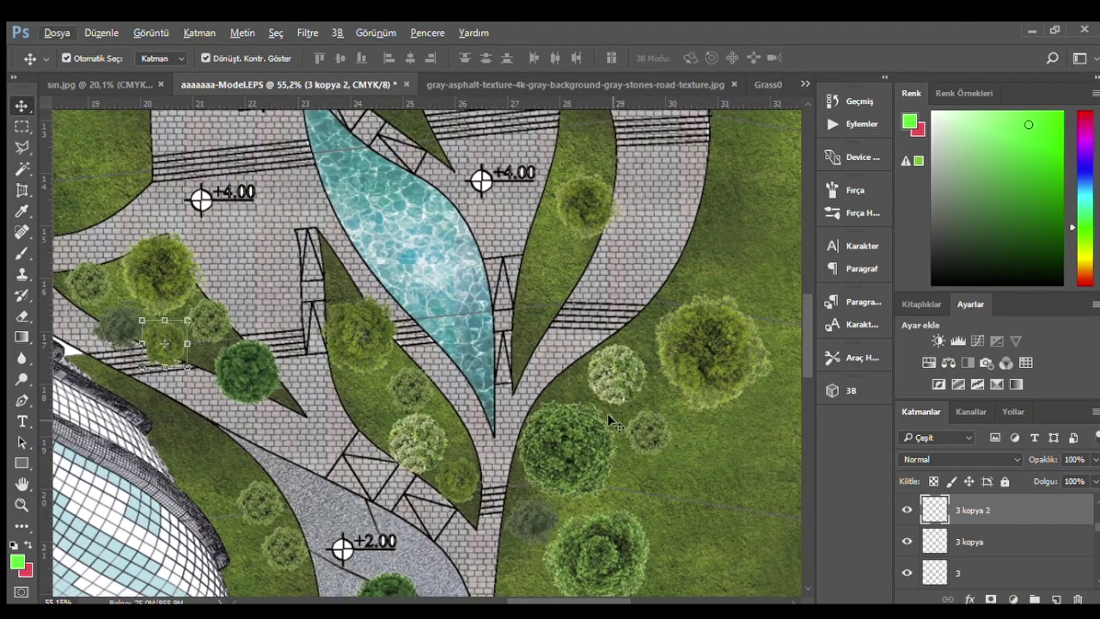
click(653, 424)
drag(361, 393, 361, 395)
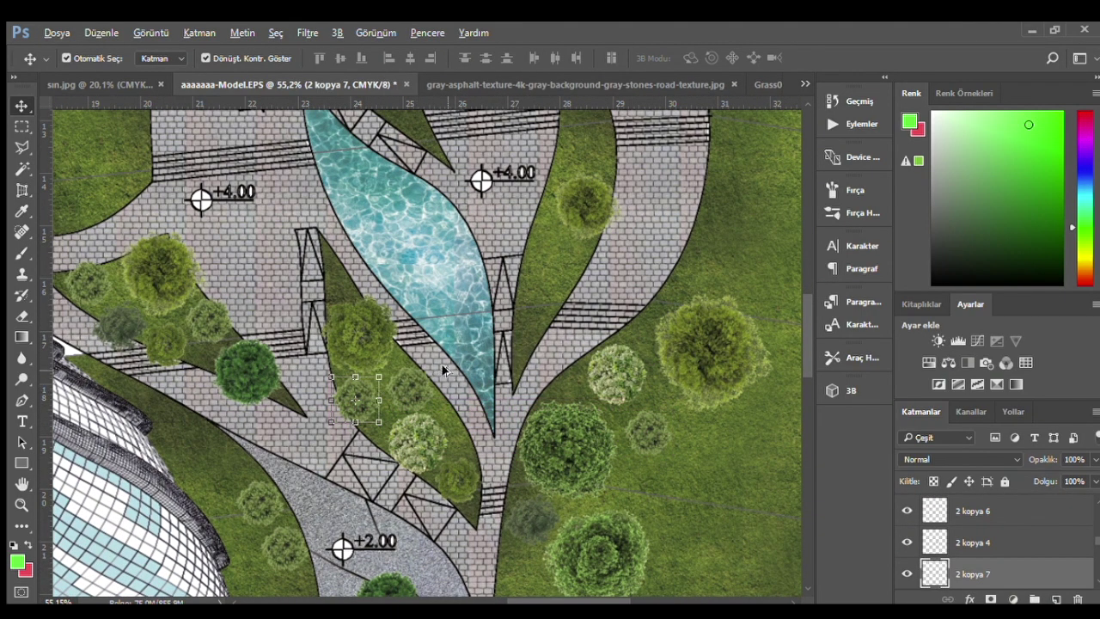
scroll(455, 394, down, 1)
drag(507, 487, 514, 307)
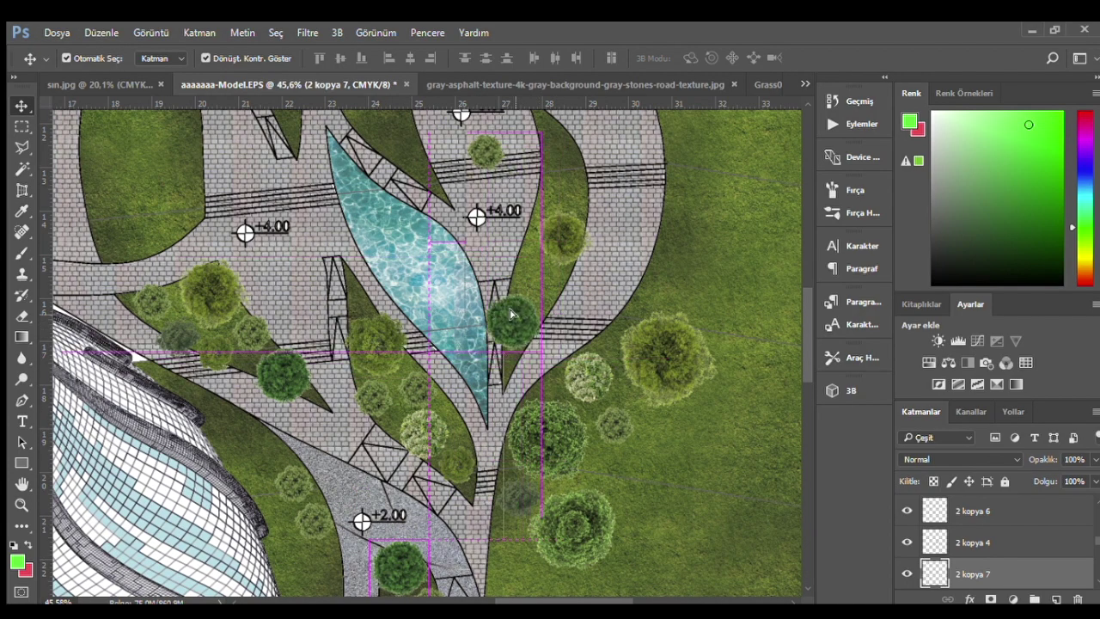
click(492, 152)
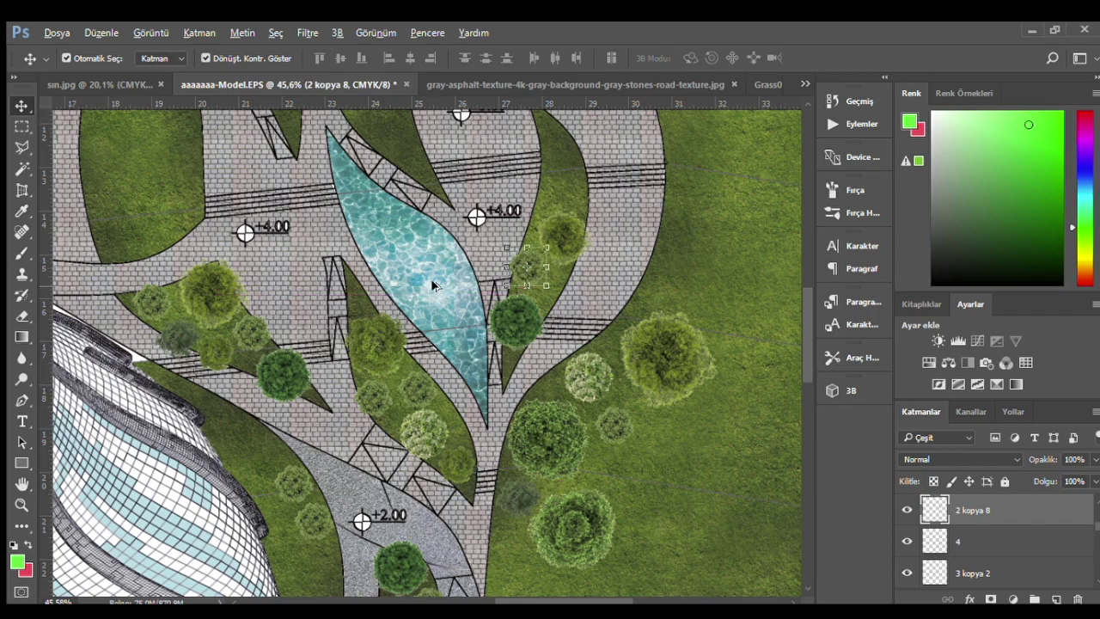
scroll(458, 280, down, 3)
scroll(481, 301, down, 2)
scroll(515, 326, up, 2)
scroll(539, 345, up, 3)
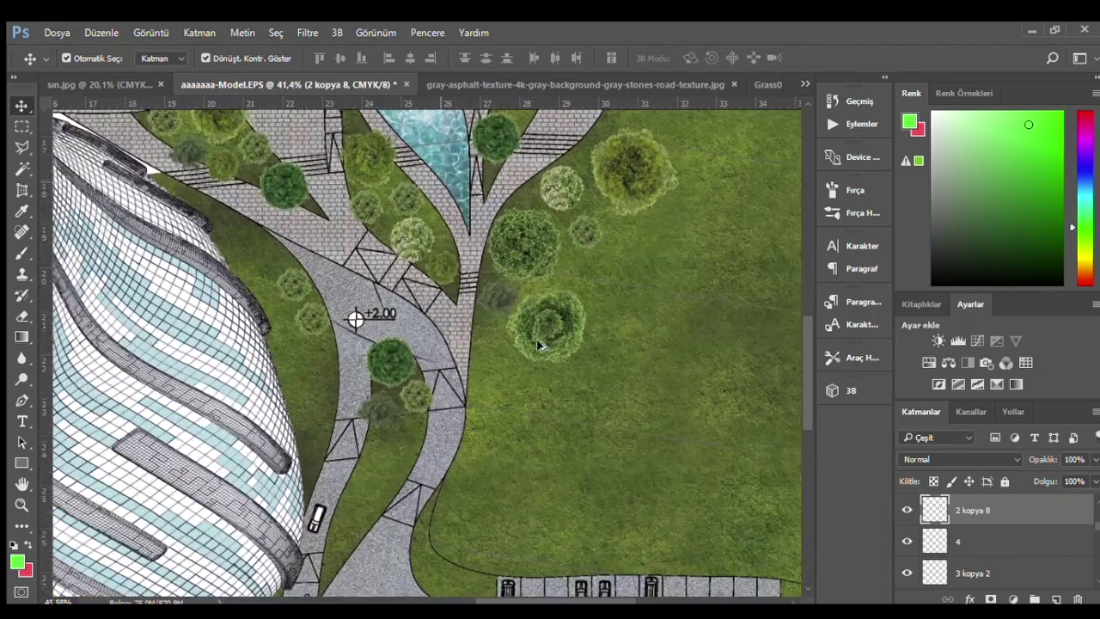
- Undo a misplaced tree copy on the lower path and nudge the large lawn tree up-right
scroll(539, 344, up, 1)
drag(555, 323, 375, 464)
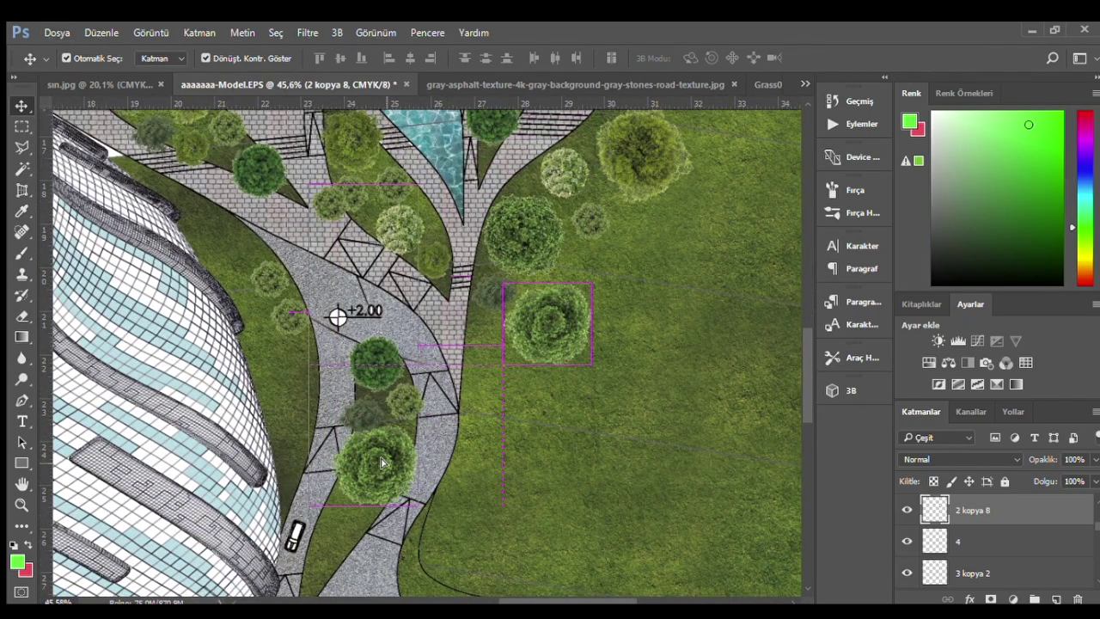
click(554, 452)
key(ctrl+z)
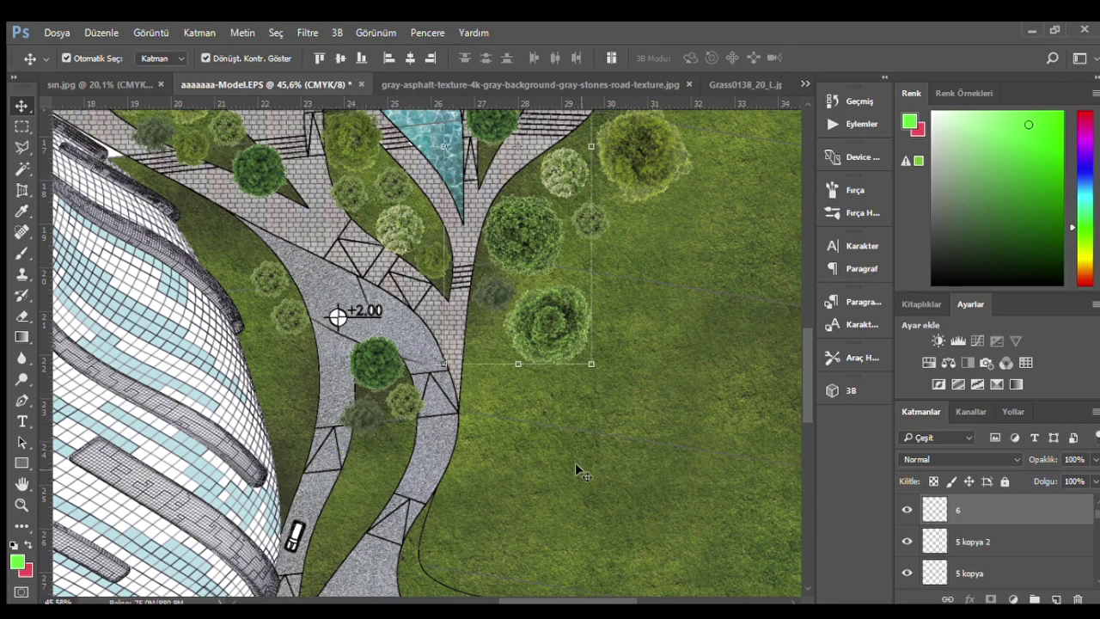
click(552, 326)
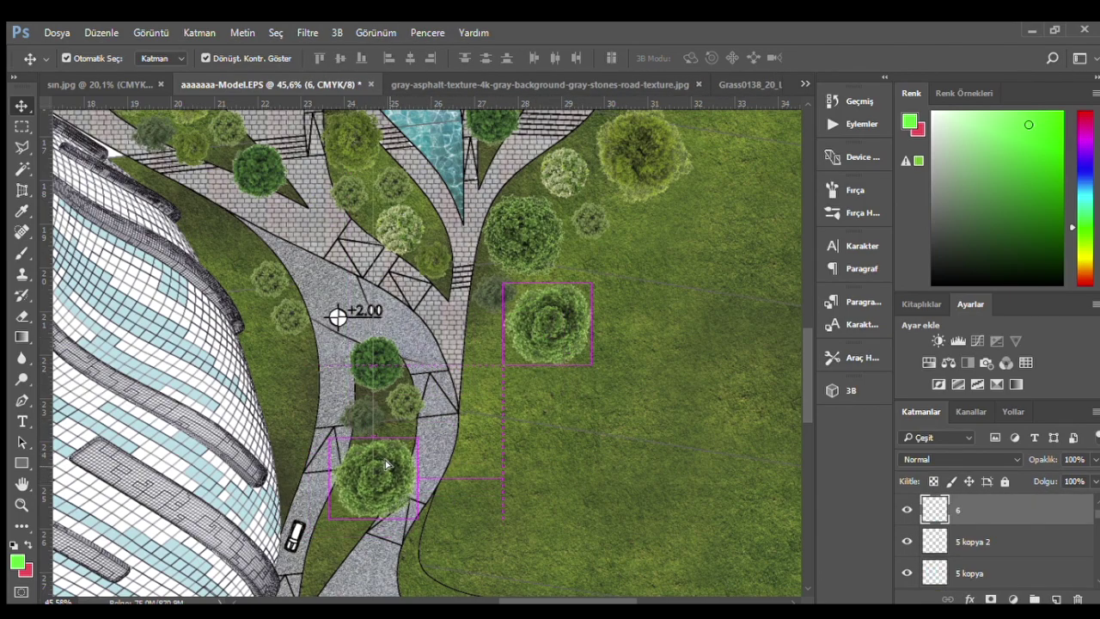
drag(364, 477, 388, 460)
- Copy the large tree by the lower path and move the faint small tree into the bed
click(290, 316)
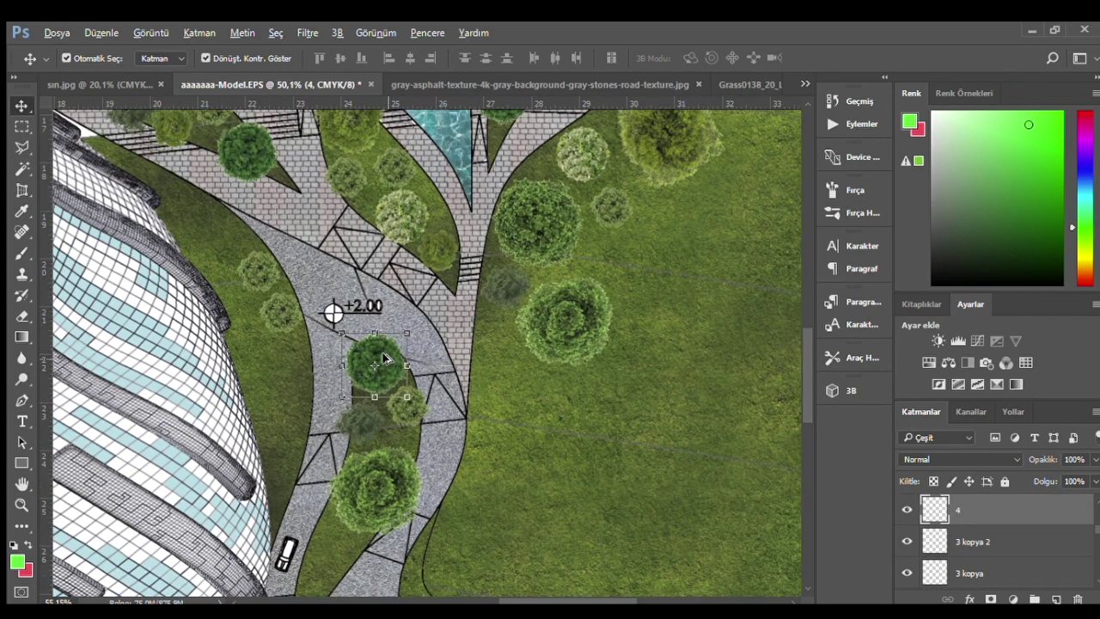
scroll(376, 365, up, 2)
drag(410, 413, 348, 418)
click(354, 425)
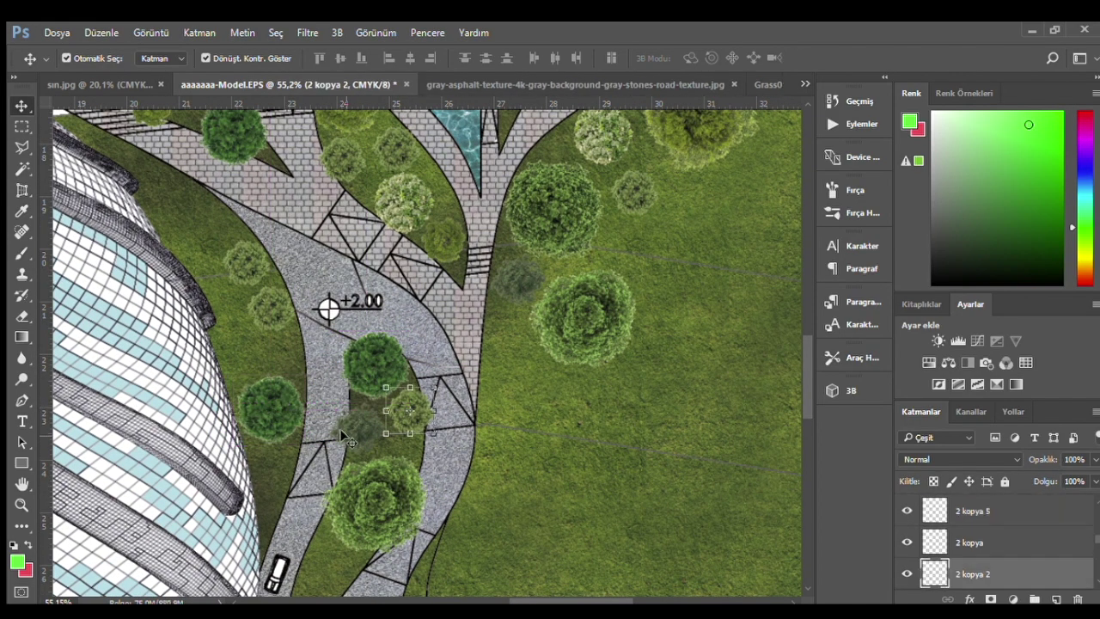
mouse_move(362, 425)
mouse_down()
mouse_move(277, 335)
mouse_move(208, 216)
mouse_up()
scroll(323, 348, down, 1)
scroll(322, 348, down, 1)
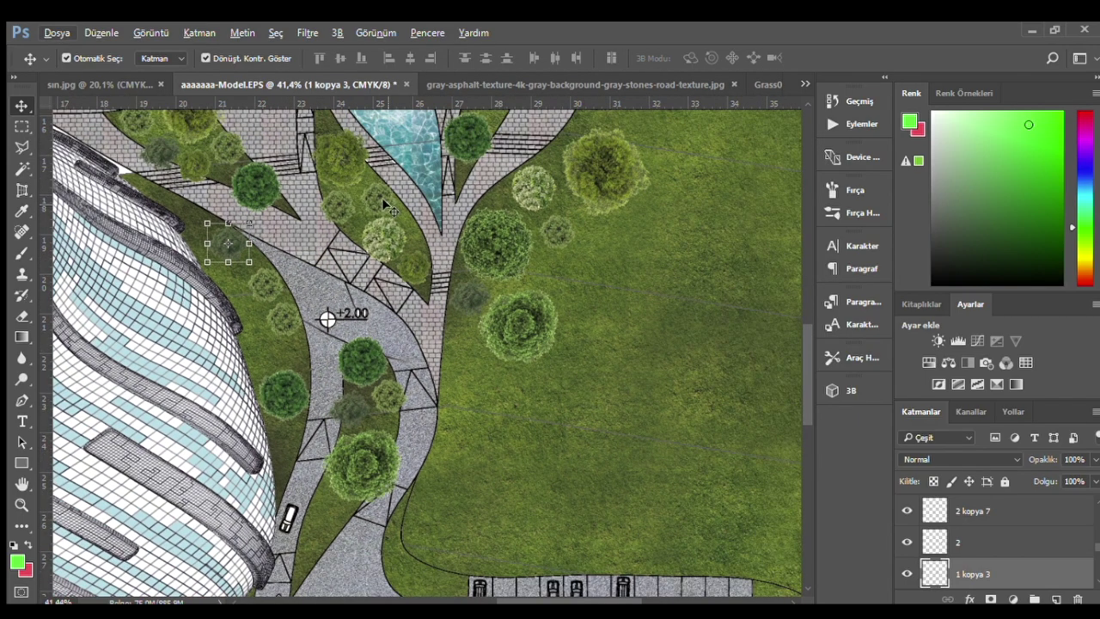
scroll(396, 258, up, 1)
- Duplicate another faint small tree just beside itself
click(416, 312)
scroll(416, 309, up, 1)
scroll(420, 301, up, 1)
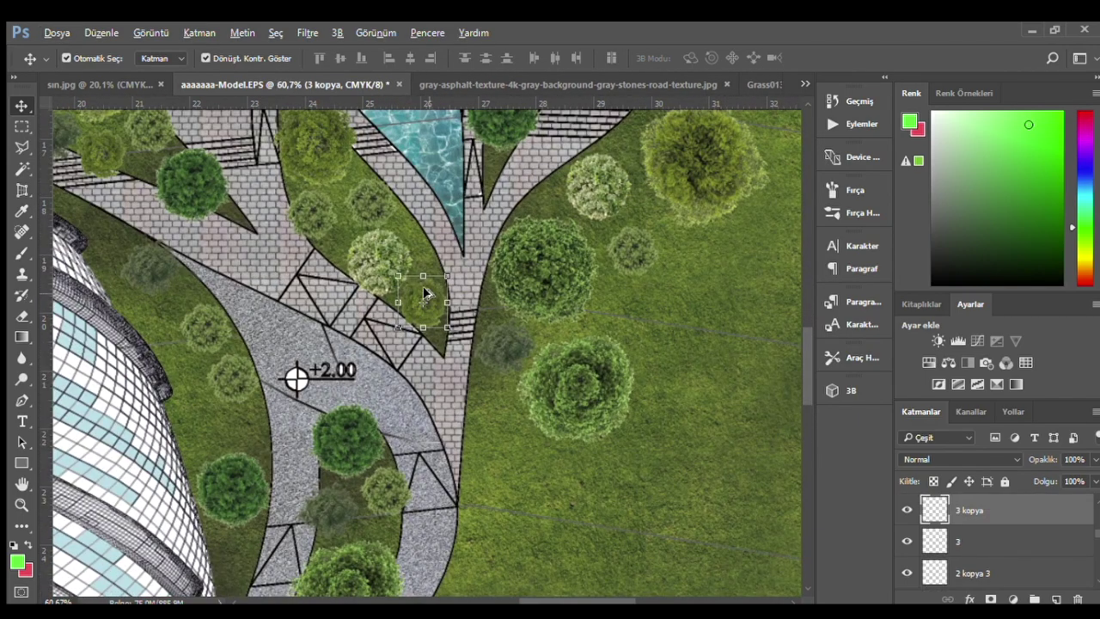
drag(219, 409, 207, 422)
scroll(258, 412, down, 2)
scroll(257, 412, down, 2)
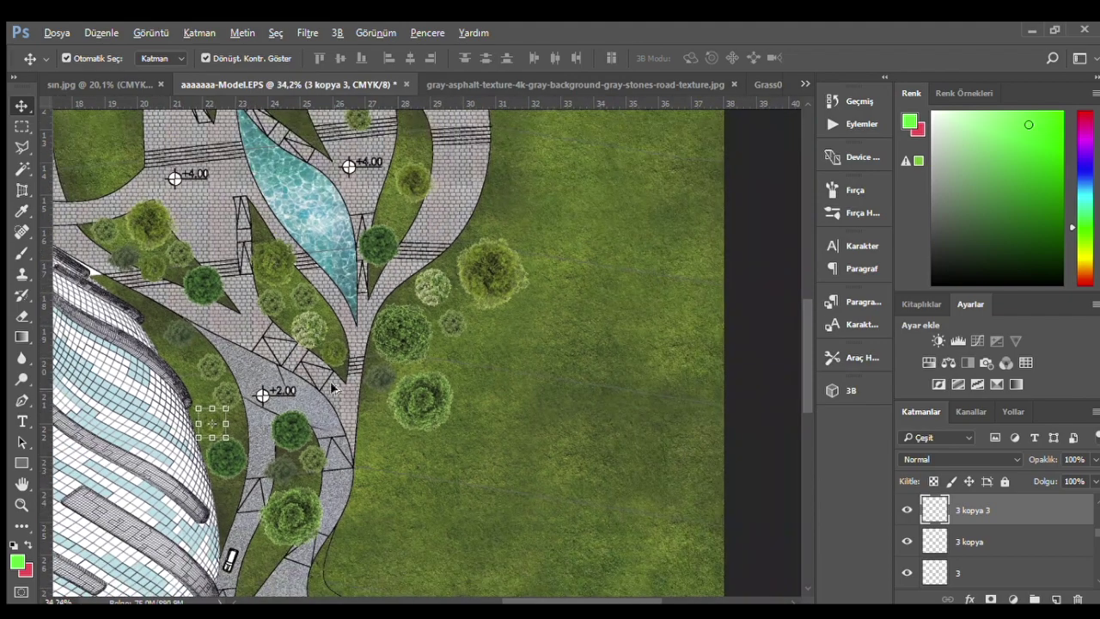
scroll(258, 413, down, 1)
scroll(468, 354, down, 1)
scroll(256, 270, up, 1)
scroll(303, 361, up, 1)
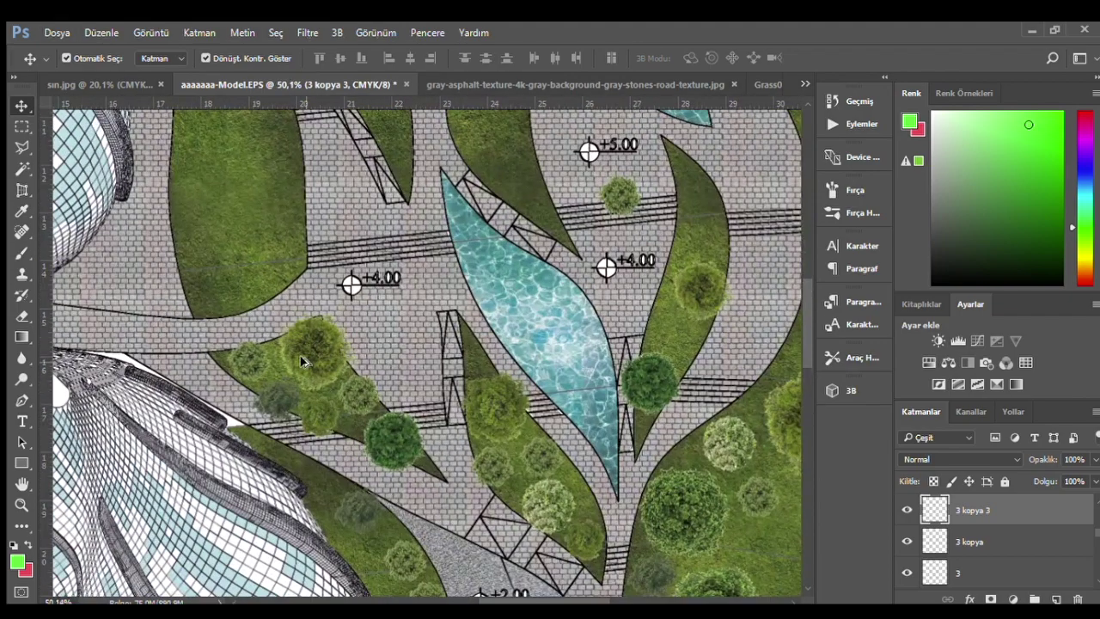
scroll(386, 444, up, 1)
- Move a dark tree and the small tree over the building onto the upper-left lawn
drag(290, 350, 194, 292)
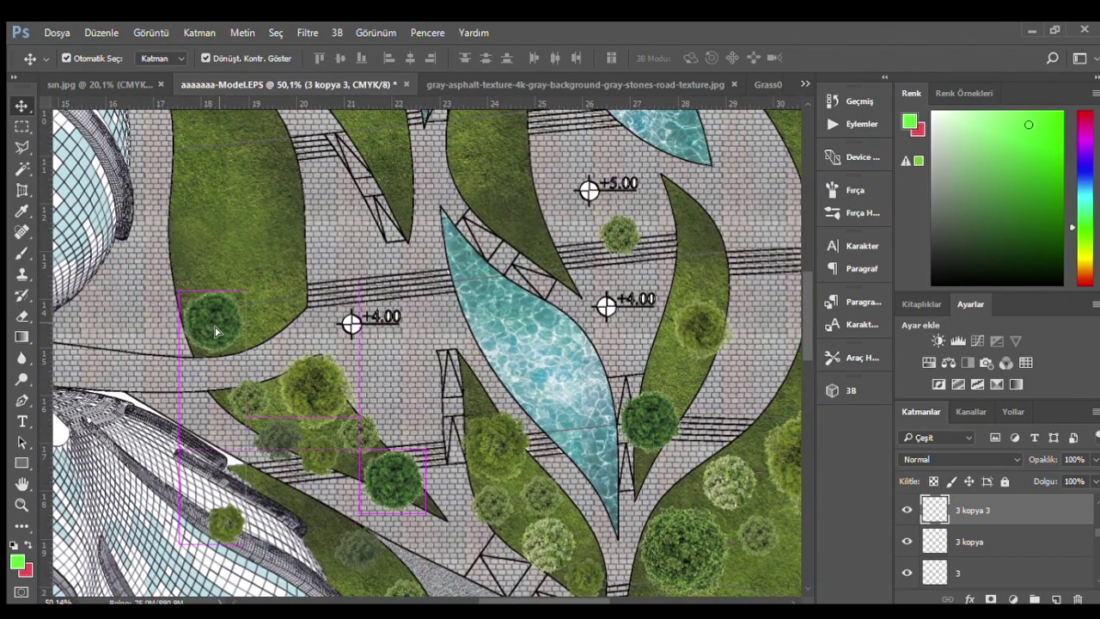
click(217, 525)
click(222, 529)
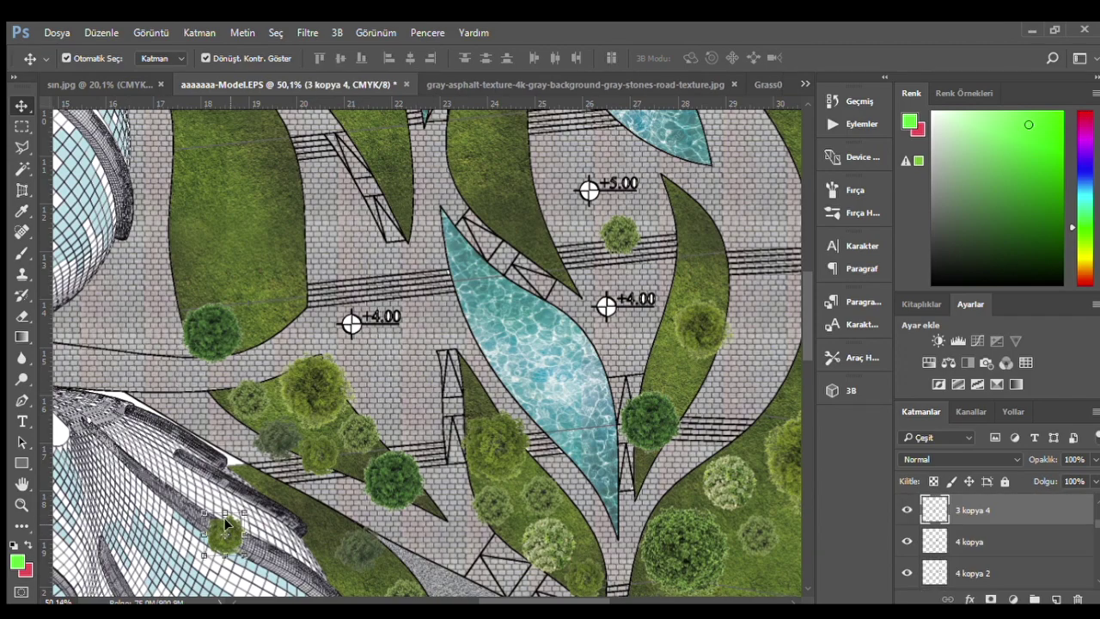
key(ctrl+t)
scroll(211, 524, up, 1)
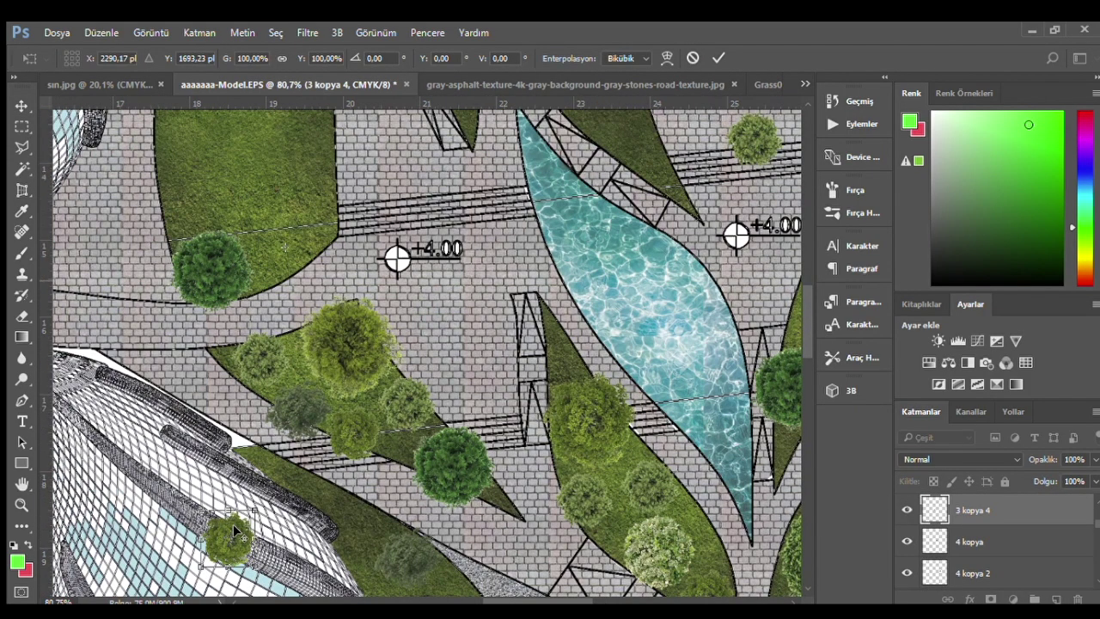
scroll(233, 524, up, 1)
key(Return)
scroll(370, 515, down, 1)
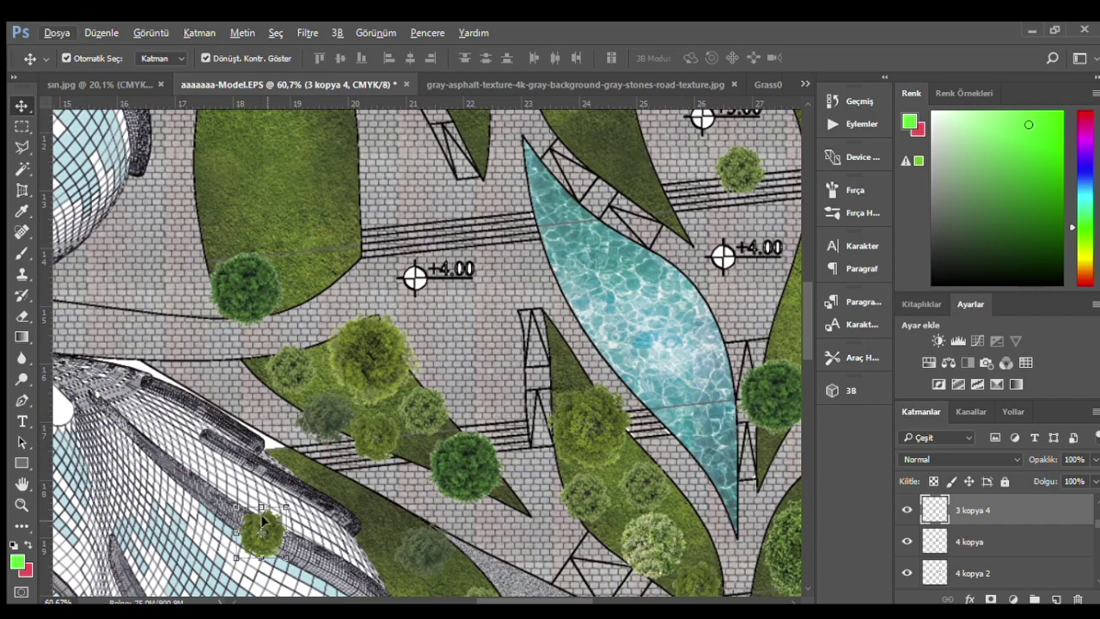
drag(263, 519, 342, 242)
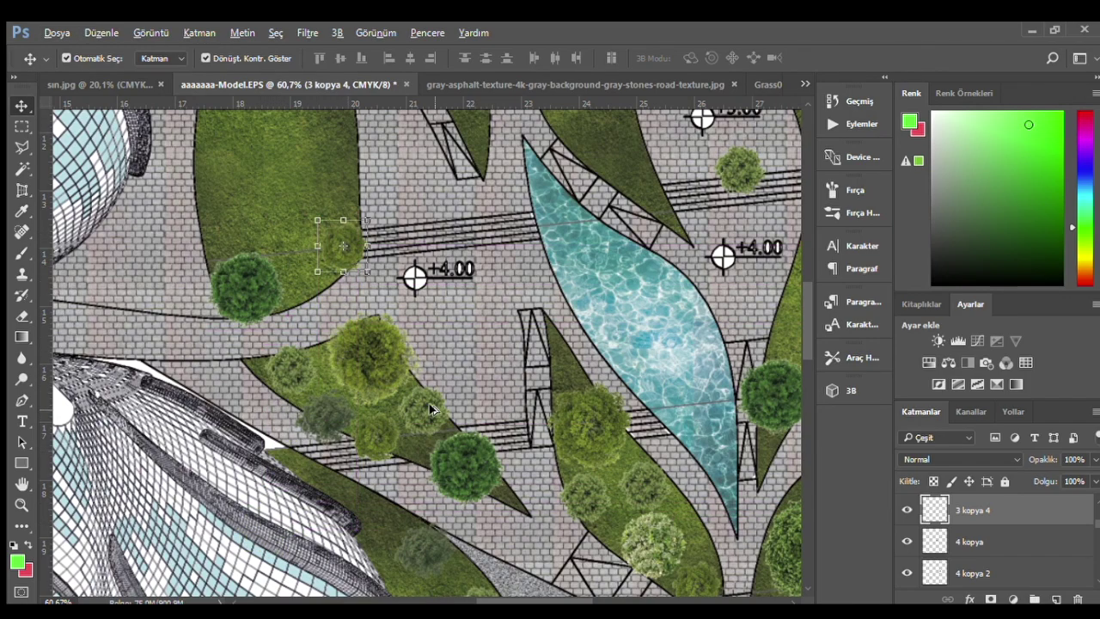
- Add two tree copies on the upper-left and left lawns
drag(432, 410, 302, 225)
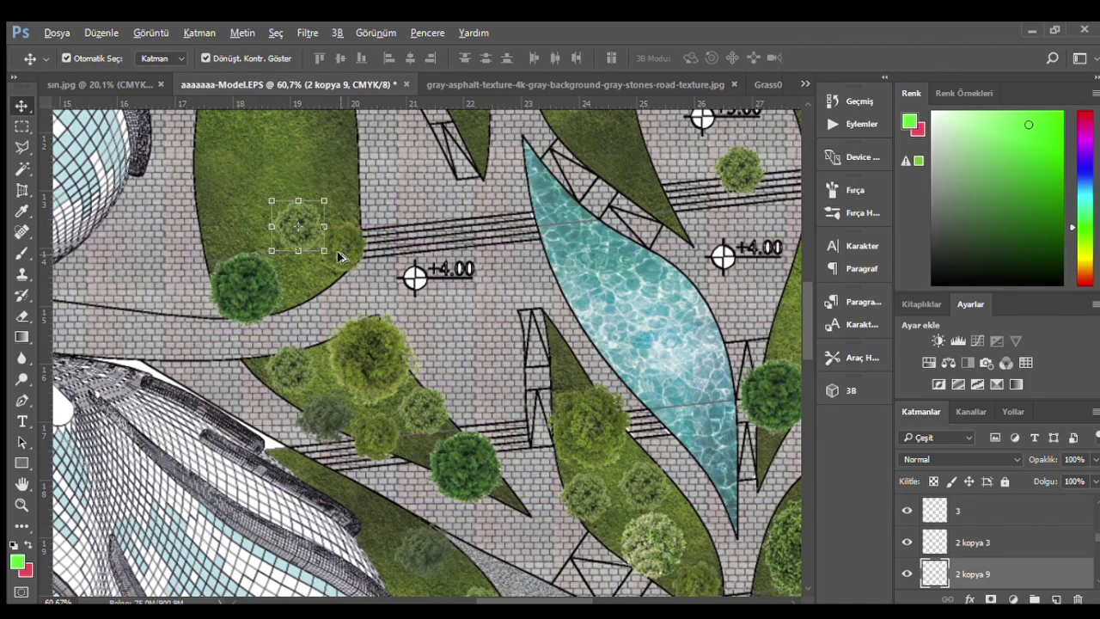
scroll(339, 256, down, 2)
scroll(343, 344, up, 1)
mouse_move(348, 373)
mouse_down()
mouse_move(300, 187)
mouse_move(279, 165)
mouse_up()
scroll(434, 378, up, 1)
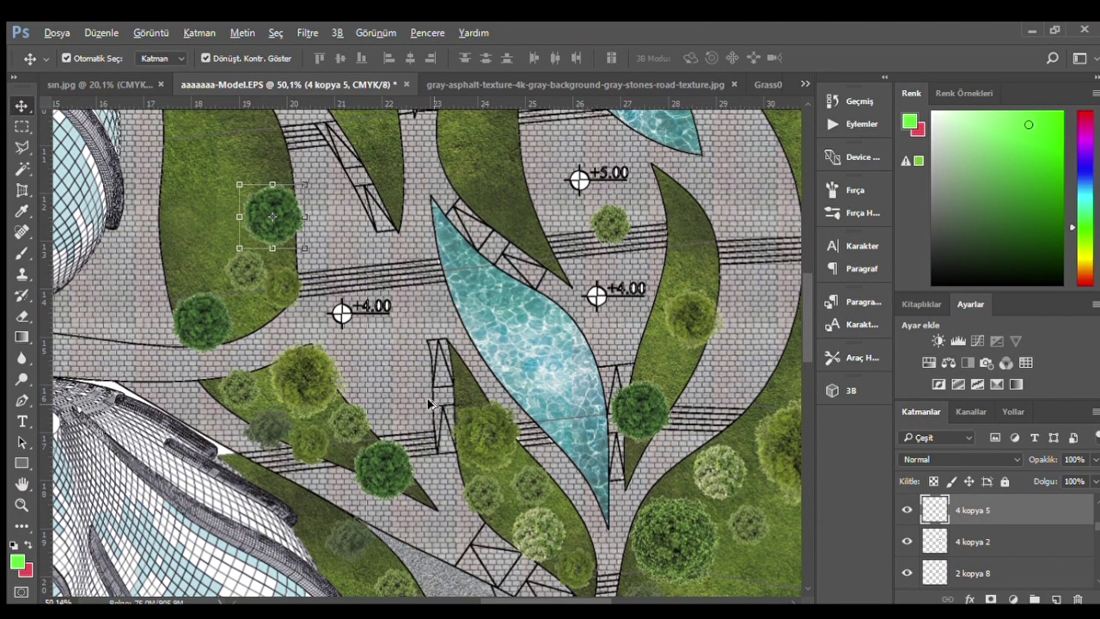
scroll(427, 404, up, 2)
- Move the small tree near +5.00 left onto the lawn and copy the faint tree upward
click(582, 255)
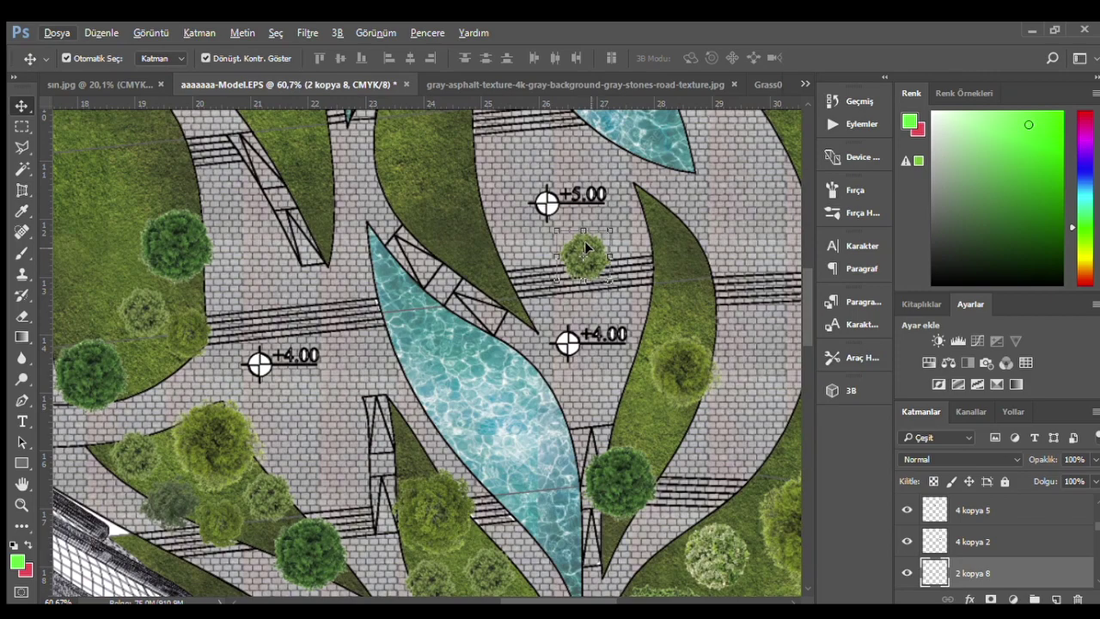
drag(584, 249, 146, 177)
scroll(400, 364, down, 3)
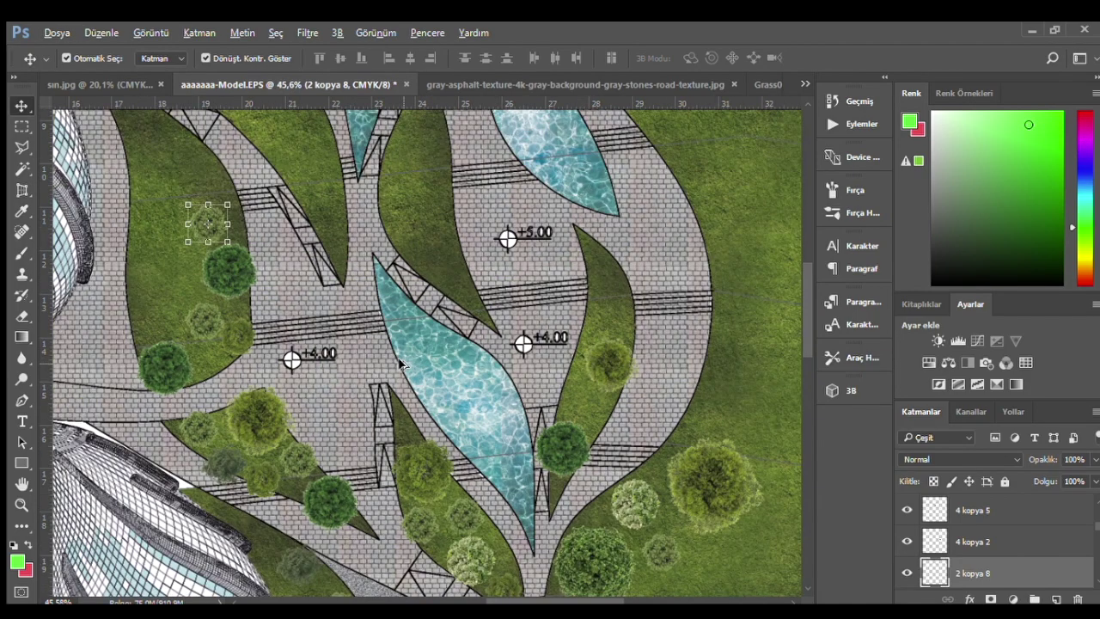
scroll(401, 365, down, 1)
click(612, 521)
scroll(464, 509, down, 1)
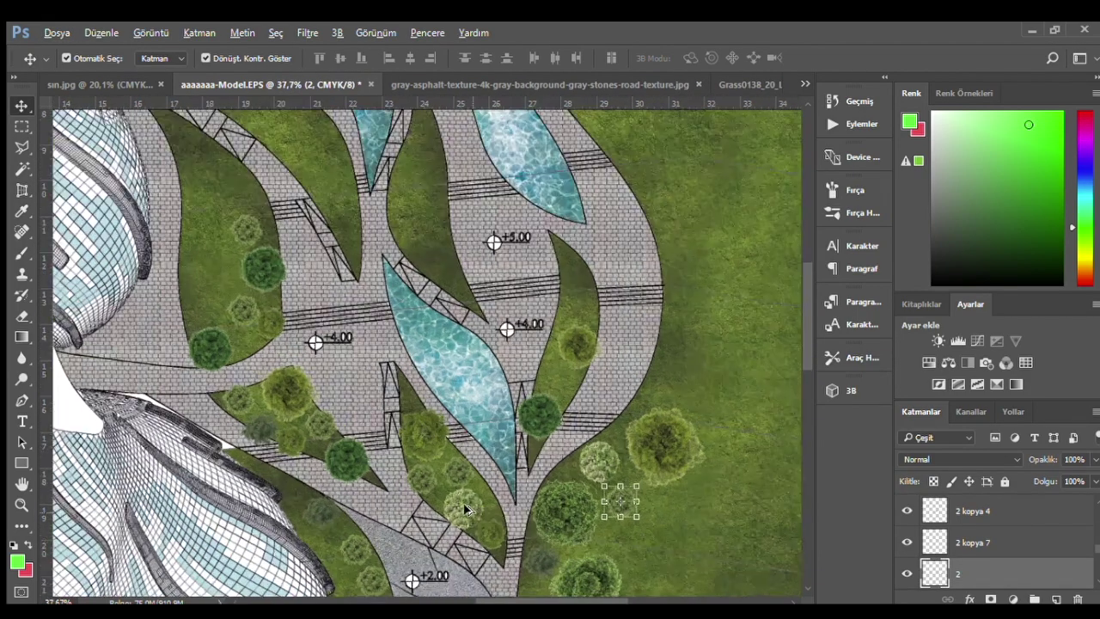
click(315, 524)
scroll(325, 508, up, 2)
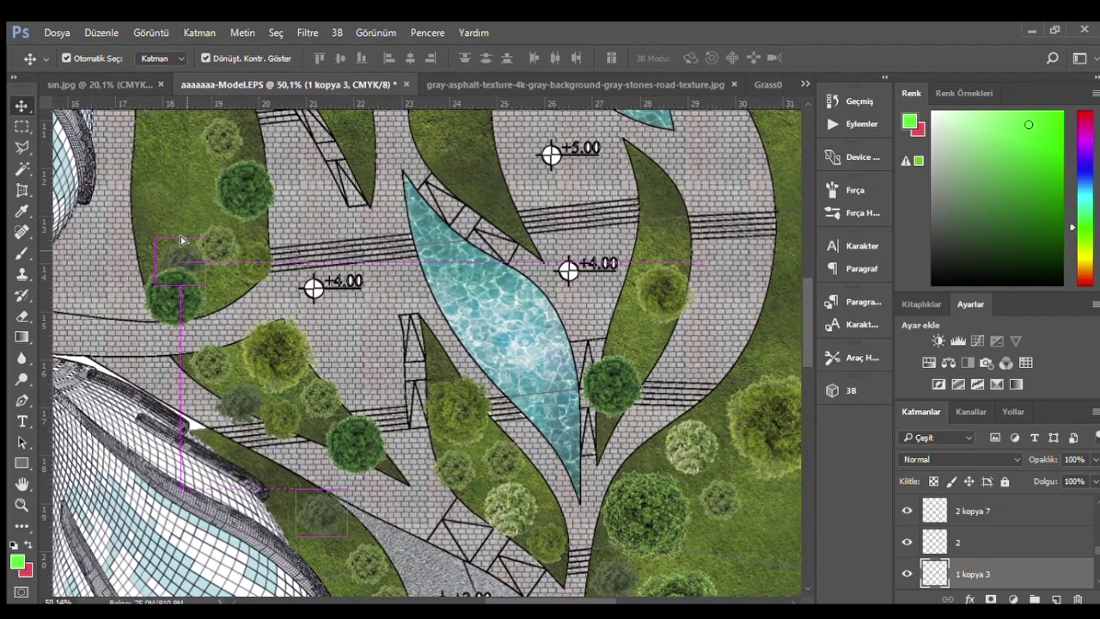
drag(182, 251, 184, 206)
scroll(474, 432, down, 1)
scroll(473, 433, down, 1)
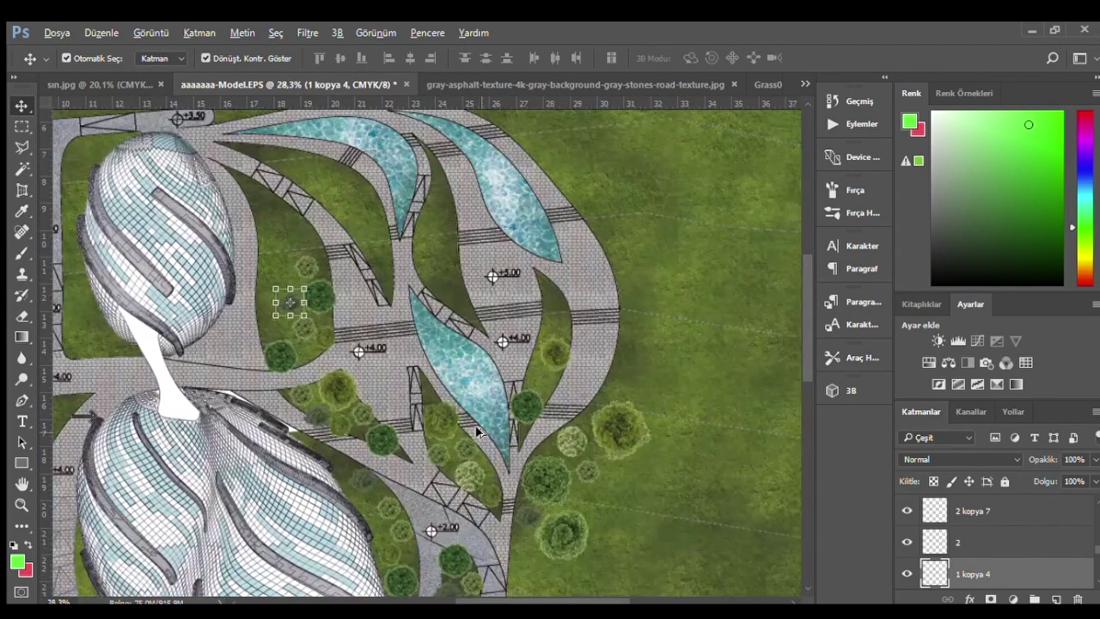
- Duplicate two trees, placing copies beside the building and toward the upper-left
mouse_move(608, 421)
mouse_down()
mouse_move(629, 424)
mouse_move(286, 225)
mouse_up()
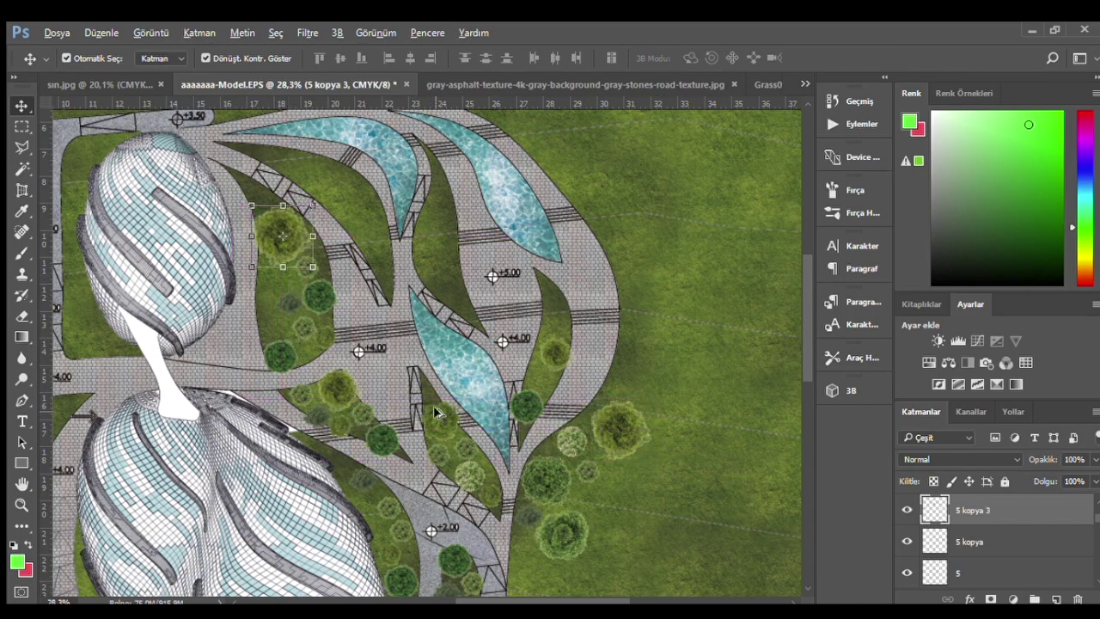
scroll(578, 495, up, 1)
click(578, 496)
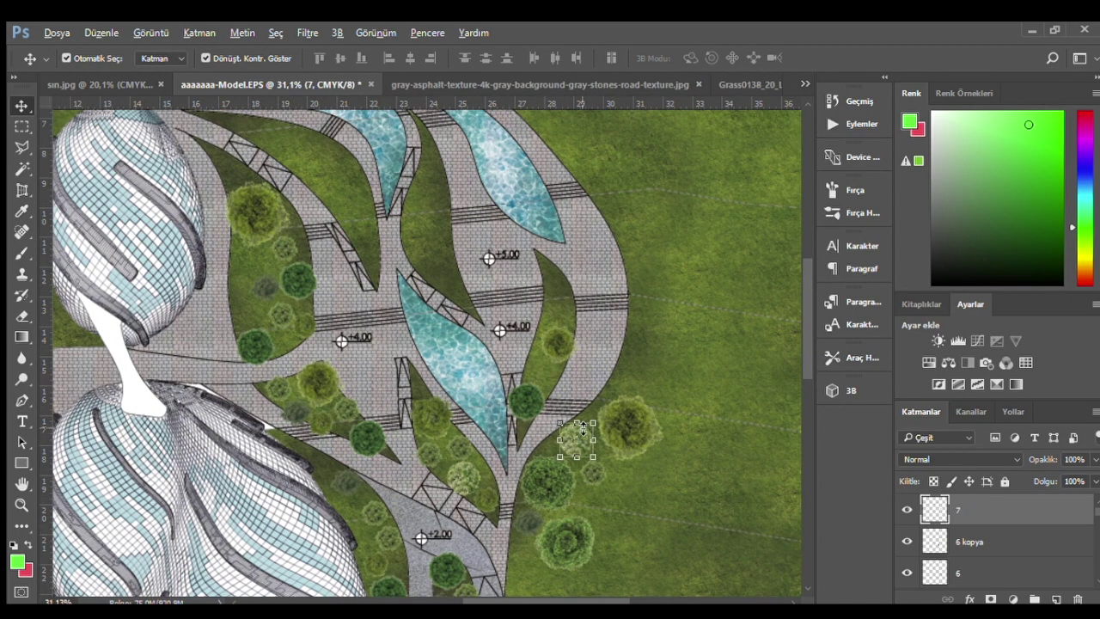
drag(574, 429, 245, 254)
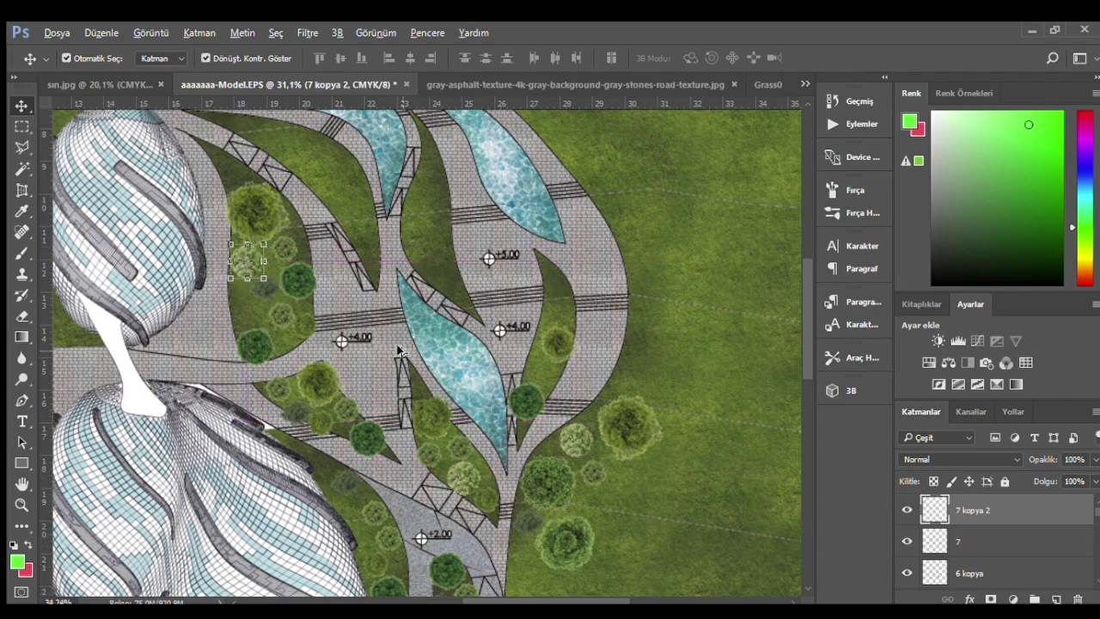
scroll(393, 344, up, 1)
- Copy the lower-bed tree into the left bed and scale the copy much smaller
click(475, 528)
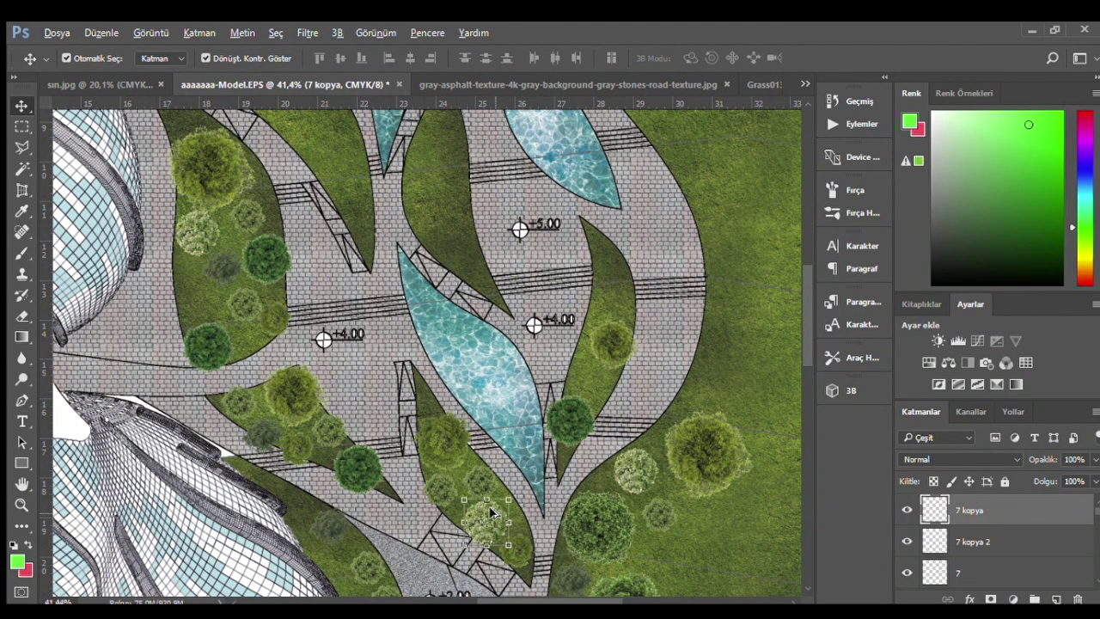
mouse_move(491, 513)
mouse_down()
mouse_move(153, 274)
mouse_move(194, 295)
mouse_up()
key(ctrl+t)
key(Return)
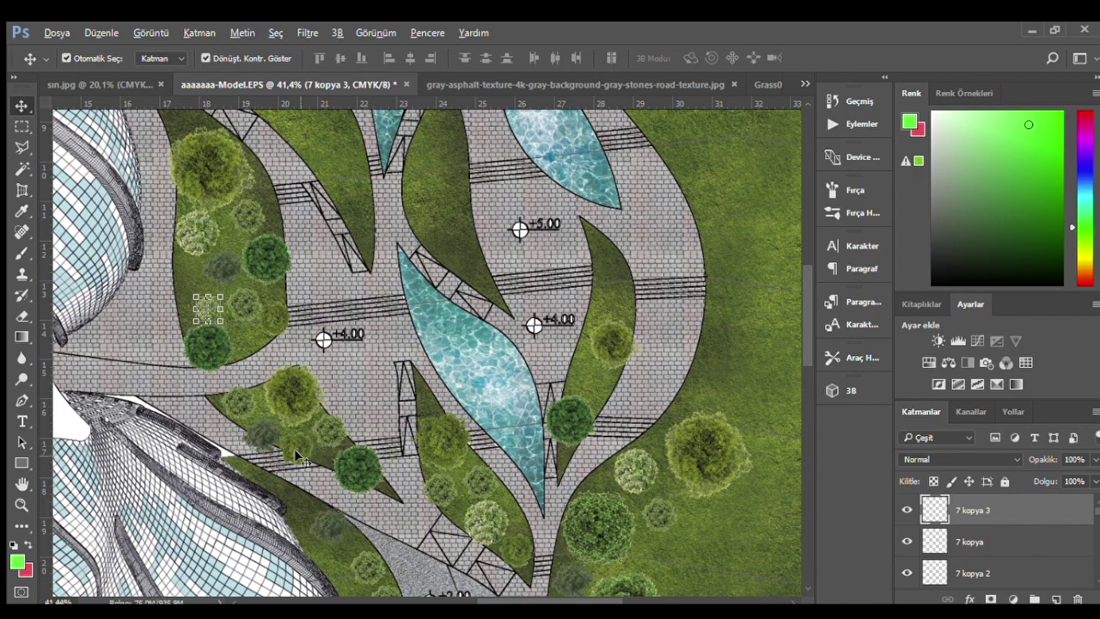
scroll(299, 456, up, 2)
- Duplicate the small tree near the lower path into the bed left of +5.00
click(342, 540)
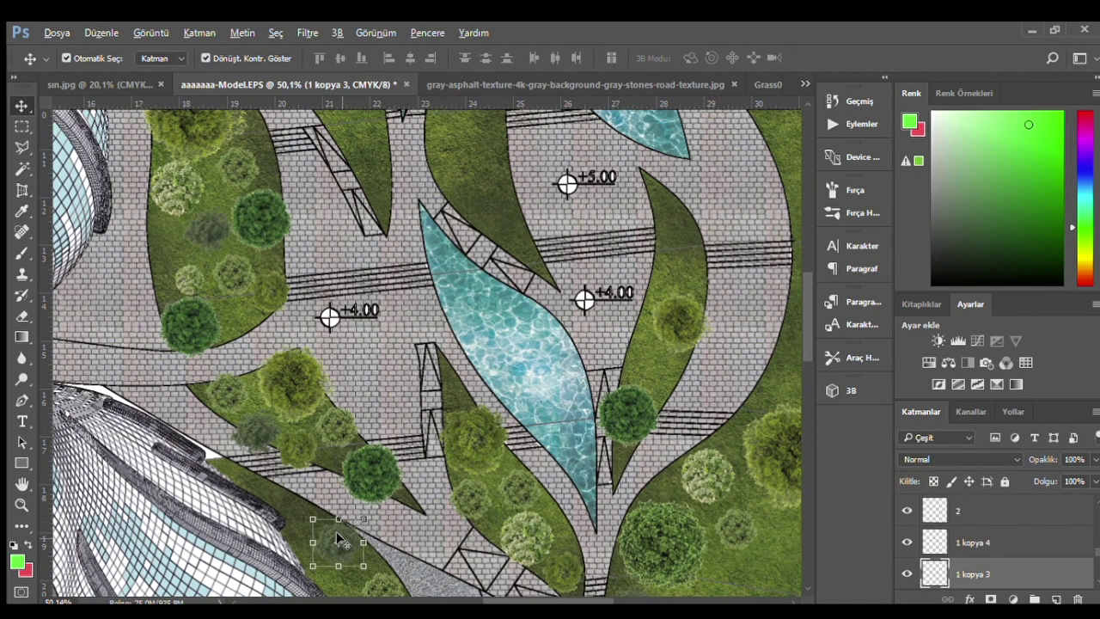
key(ctrl+j)
scroll(275, 438, down, 2)
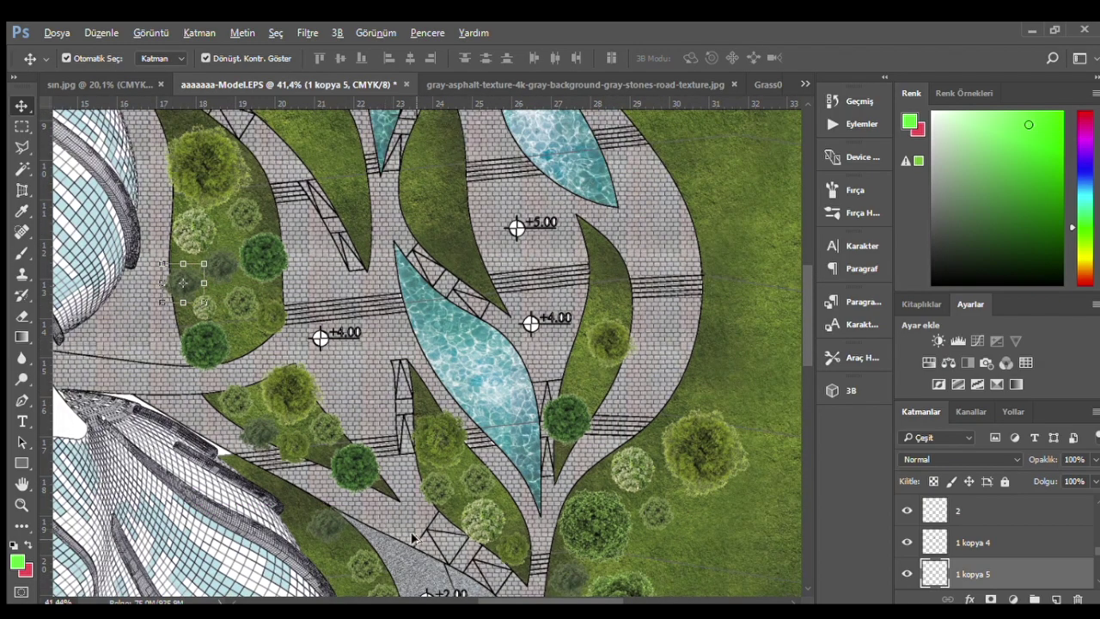
drag(591, 540, 484, 276)
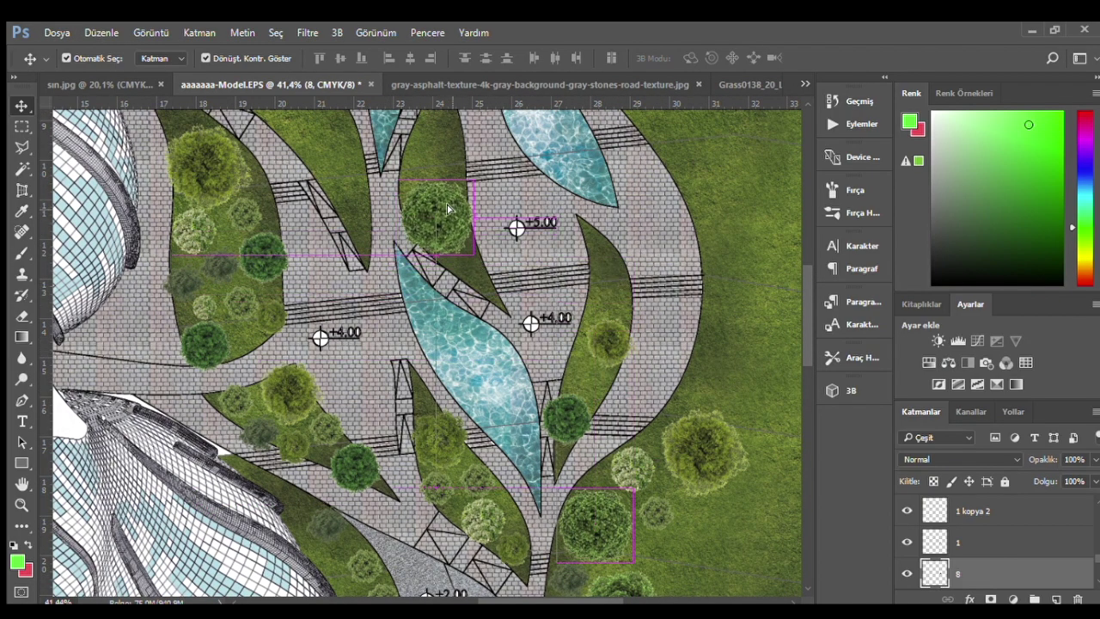
scroll(483, 277, down, 3)
scroll(375, 531, up, 5)
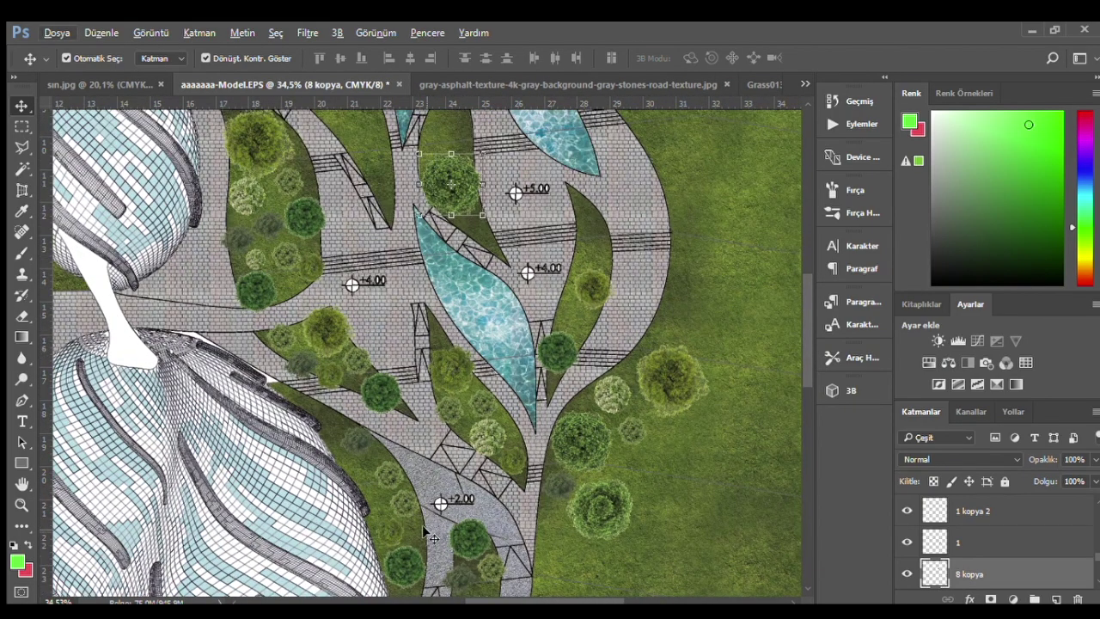
- Copy the small bed-edge tree beside the pool and the lower-path tree into the upper bed
click(488, 569)
drag(494, 558, 483, 228)
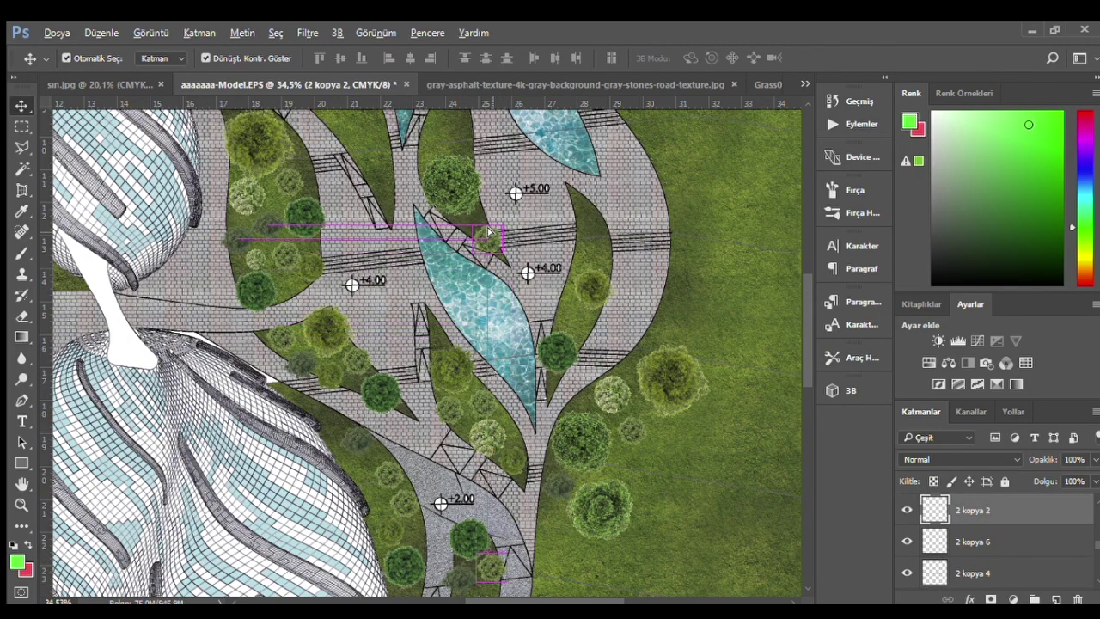
click(404, 565)
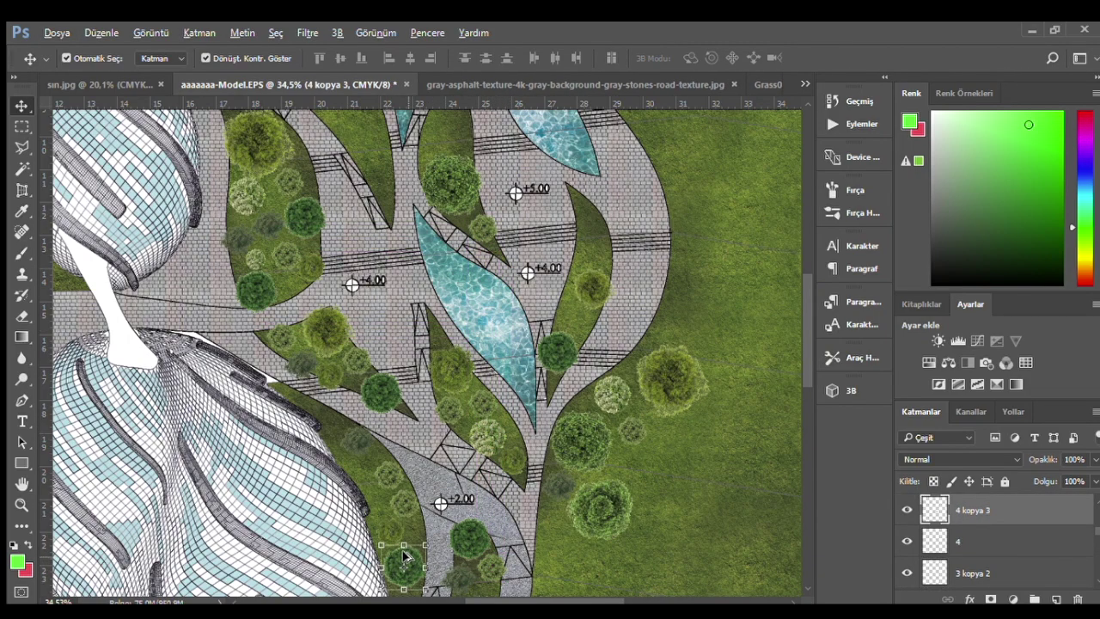
scroll(405, 556, down, 1)
drag(411, 572, 389, 240)
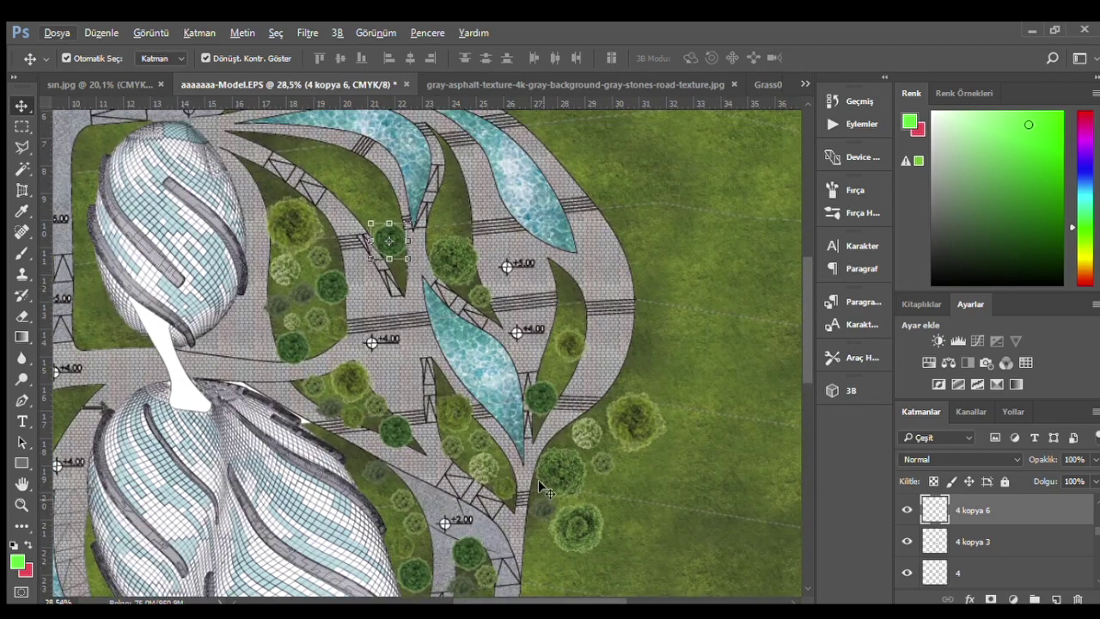
scroll(541, 488, up, 1)
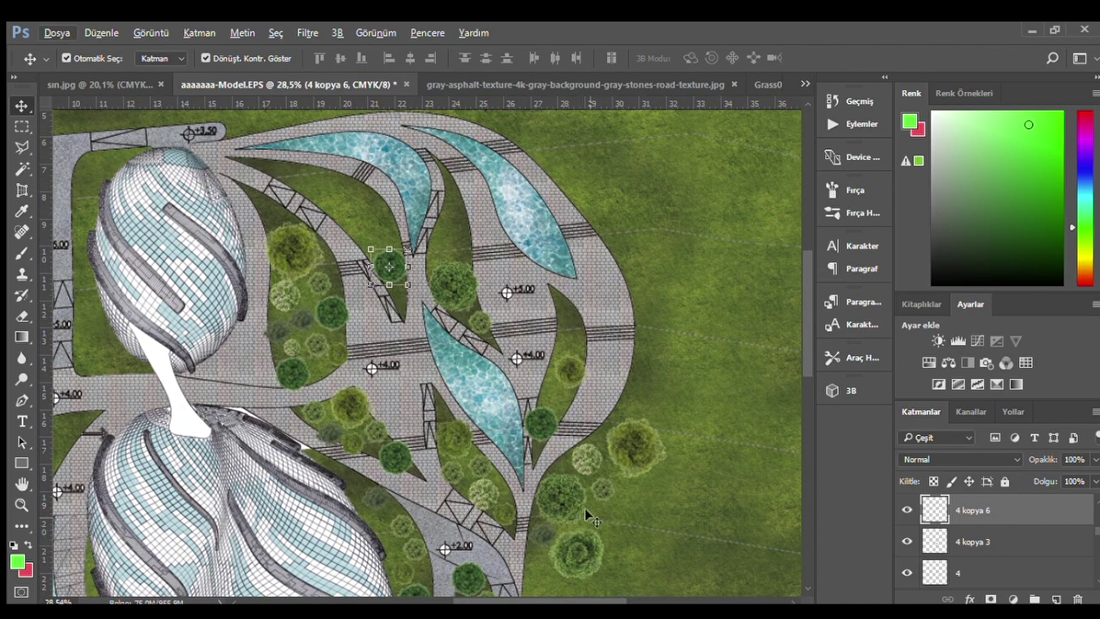
- Move the large lower-right tree into the narrow upper bed and duplicate it
click(626, 461)
click(567, 510)
drag(567, 488, 378, 228)
key(ctrl+j)
scroll(335, 172, up, 2)
scroll(335, 172, up, 3)
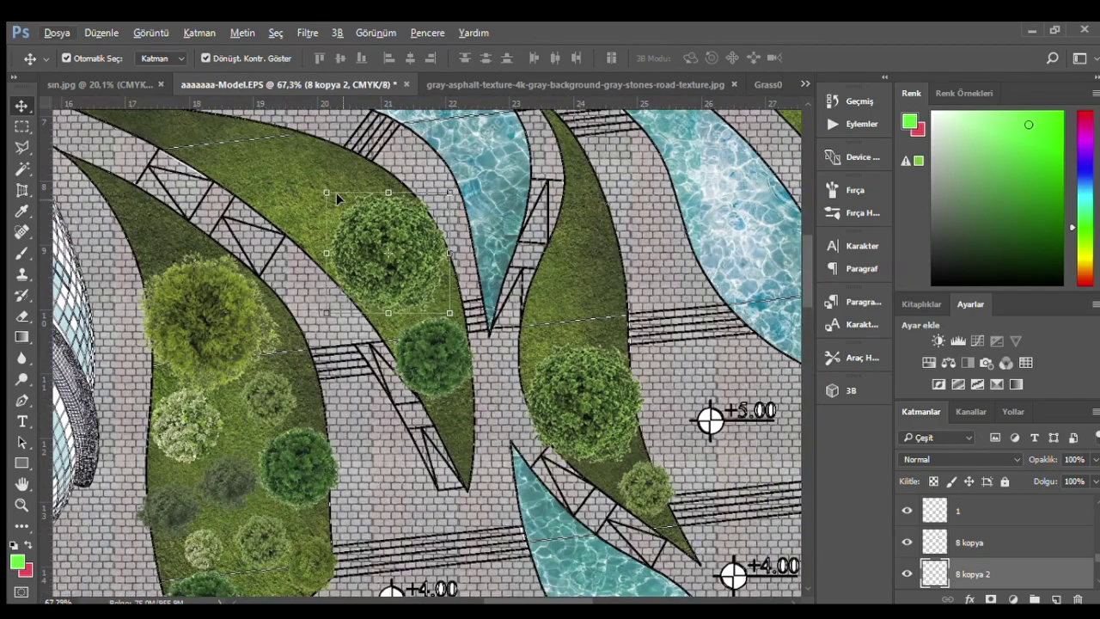
- Shrink the tree copy into a small bush and move it lower in the bed
key(ctrl+t)
drag(391, 255, 398, 260)
key(Return)
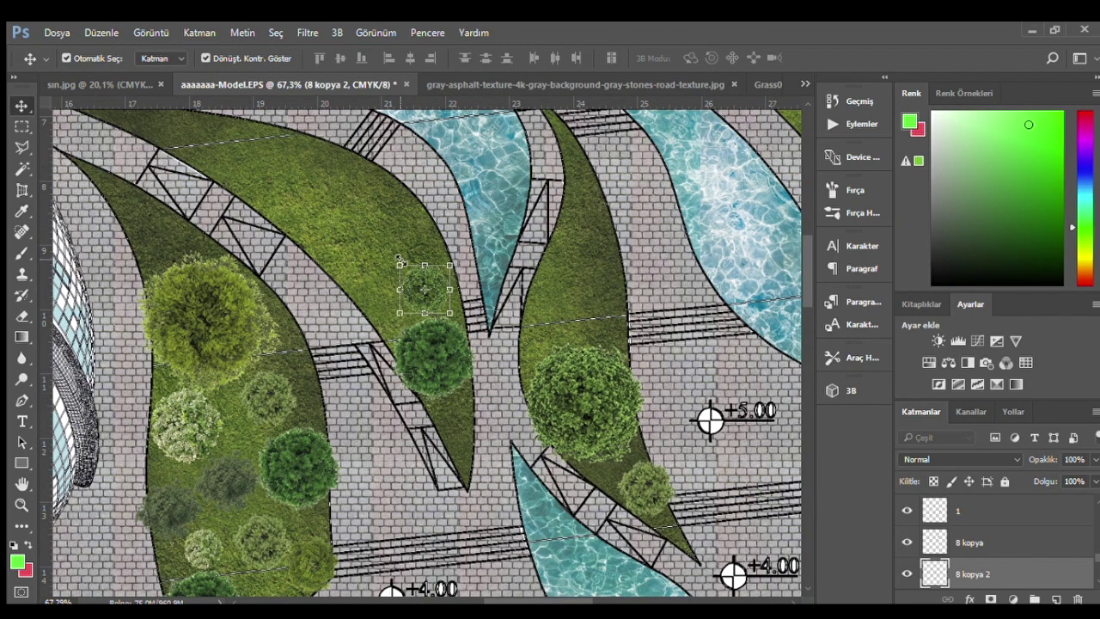
drag(439, 318, 455, 446)
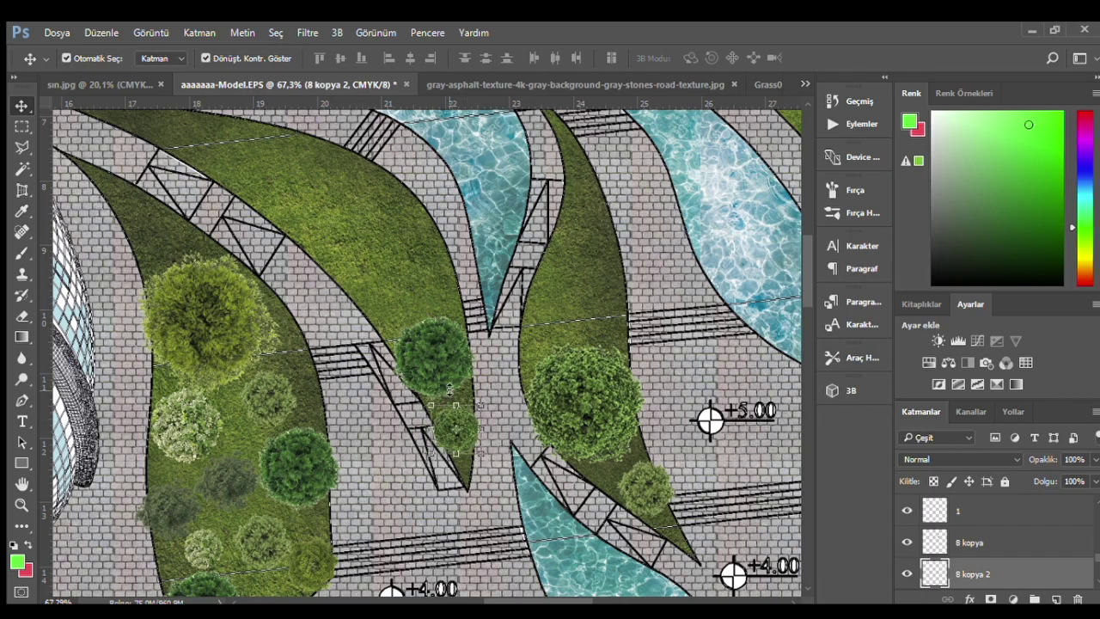
scroll(534, 397, down, 5)
scroll(535, 396, up, 1)
scroll(534, 412, up, 1)
scroll(534, 430, up, 1)
scroll(534, 460, up, 1)
- Copy the lawn tree to the bed right of the pool and shrink it to a bush
click(535, 460)
scroll(550, 509, up, 2)
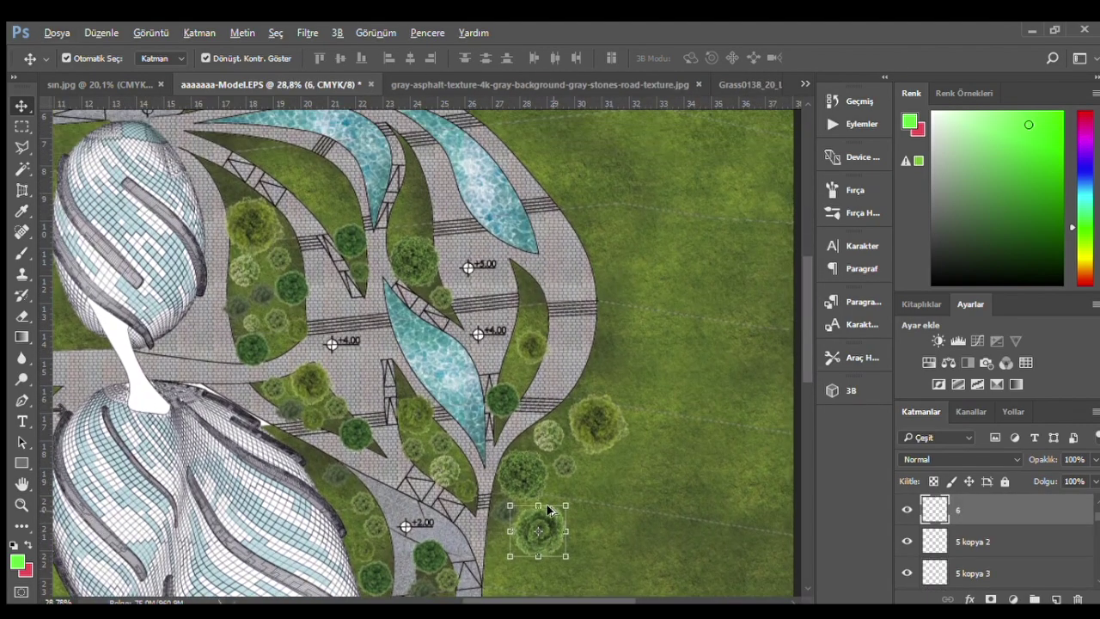
alt+drag(543, 480, 540, 310)
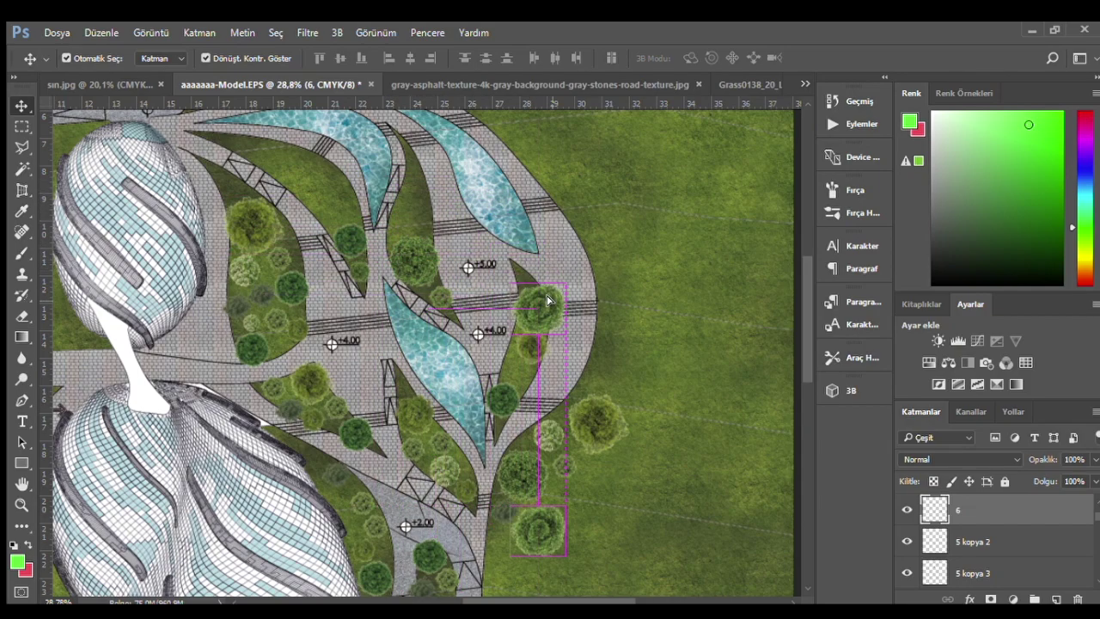
scroll(539, 309, up, 2)
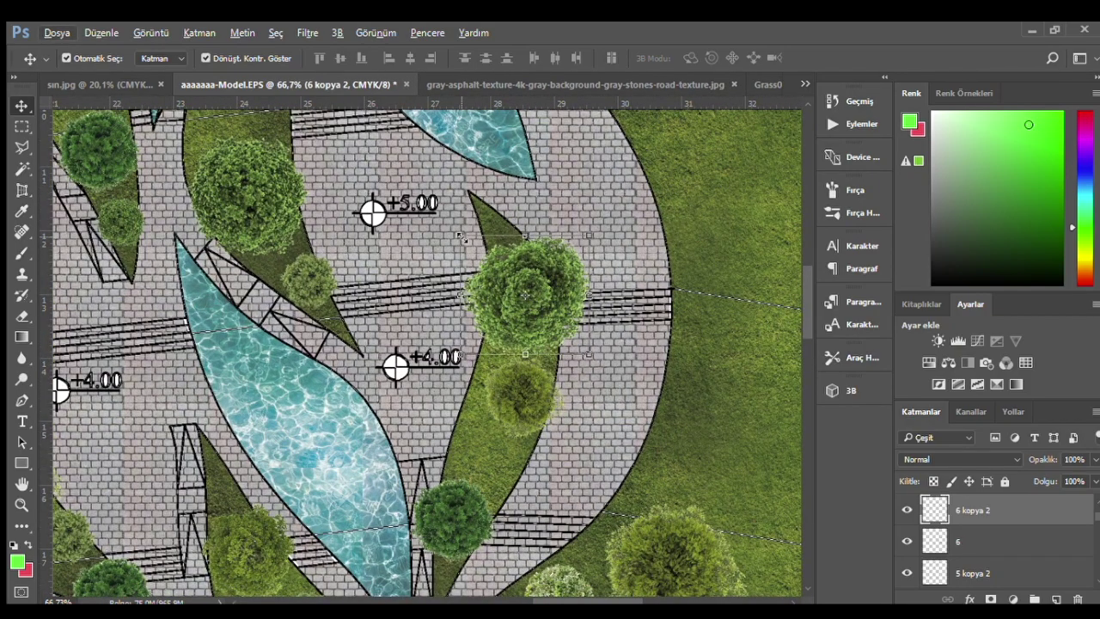
drag(462, 236, 547, 301)
key(Return)
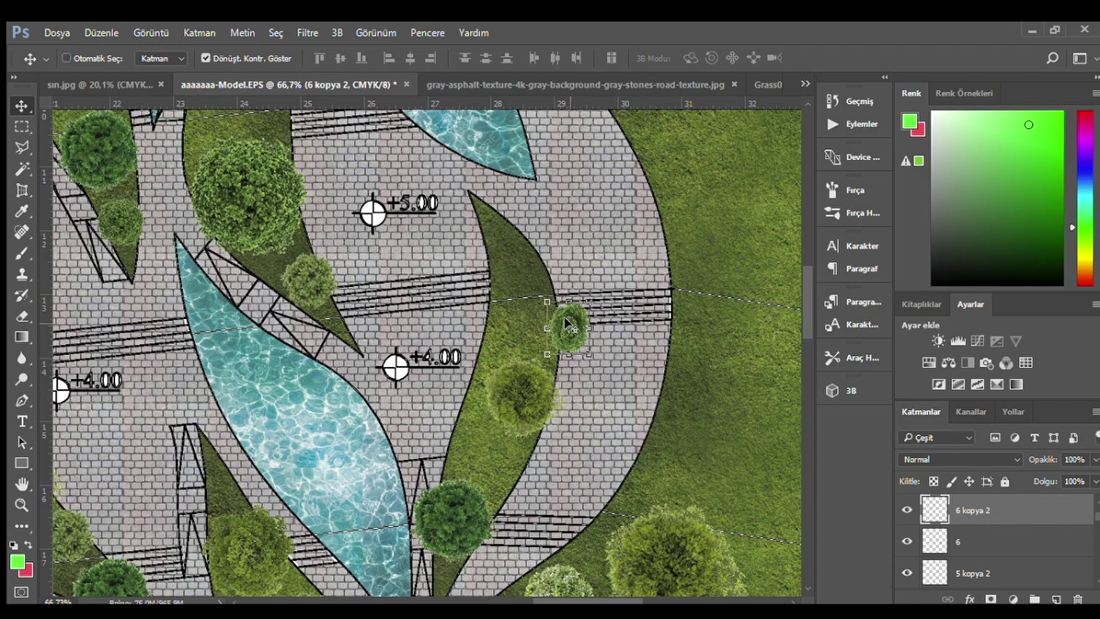
key(ctrl+z)
drag(471, 241, 534, 294)
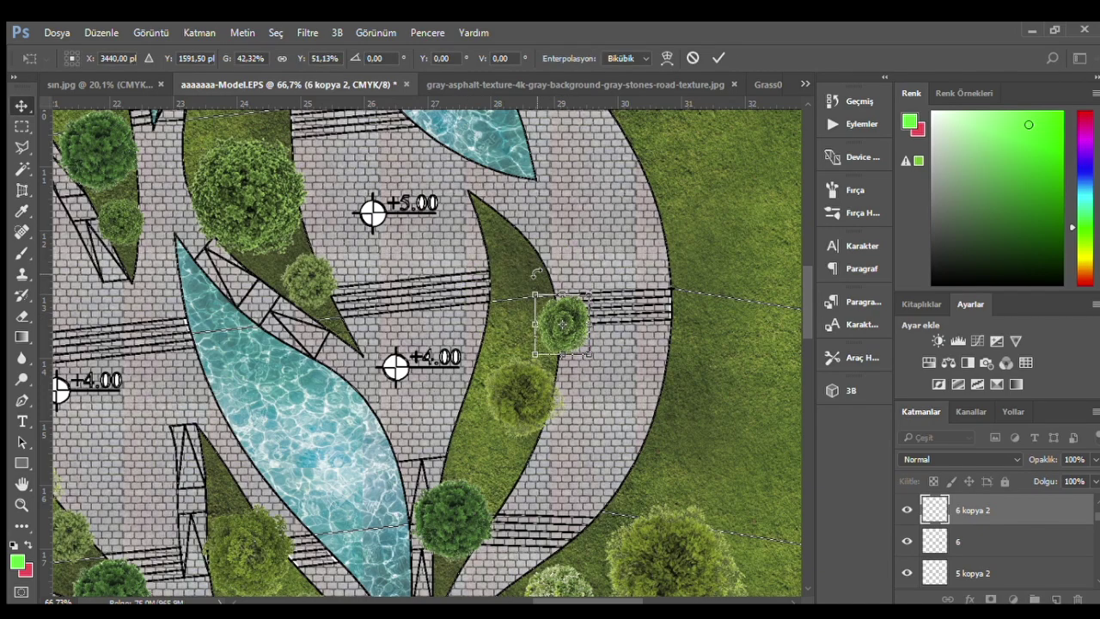
key(Return)
- Reapply the transform and shift the small bush down-left within the bed
key(ctrl+t)
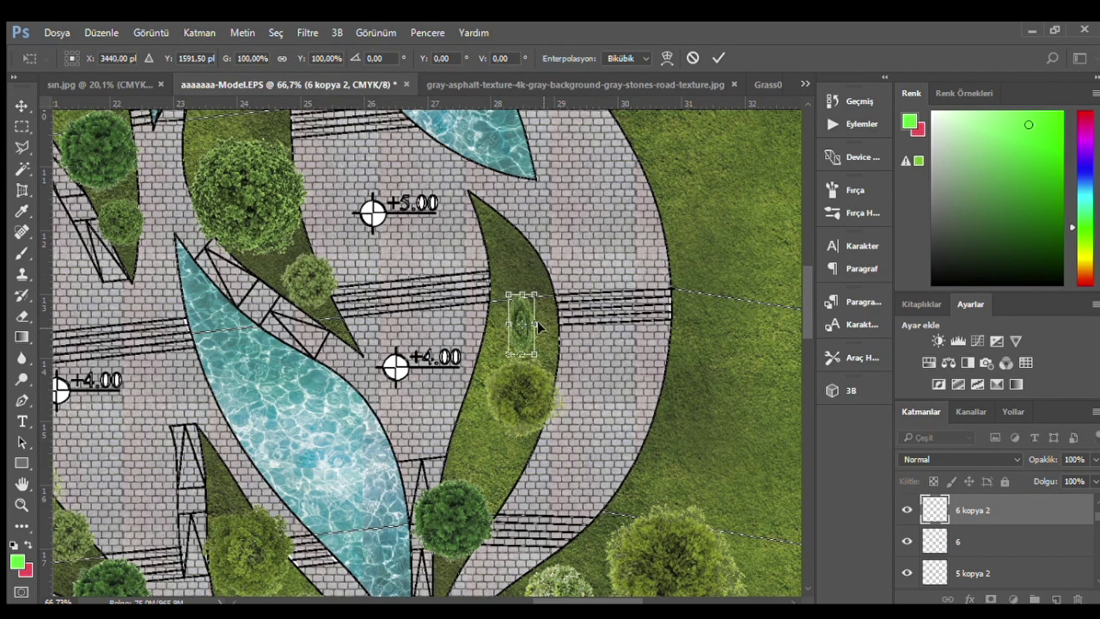
click(710, 63)
mouse_move(563, 310)
mouse_down()
mouse_move(486, 449)
mouse_move(481, 228)
mouse_up()
scroll(534, 413, down, 3)
scroll(539, 507, up, 1)
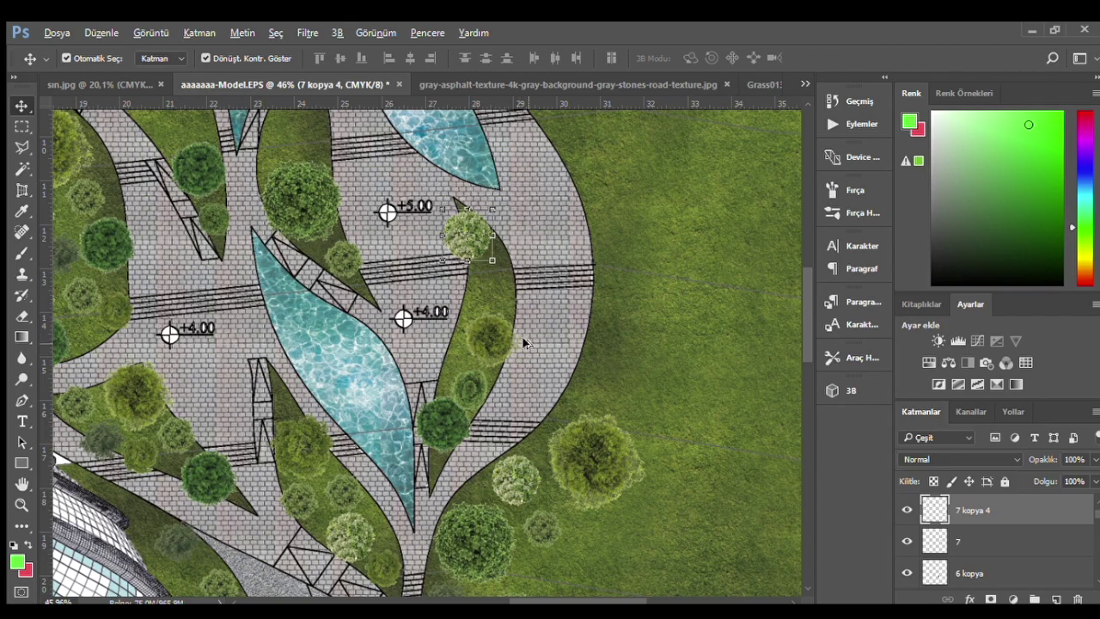
- Copy the small tree near the lower path up next to the +5.00 bed
scroll(523, 342, down, 2)
scroll(527, 490, down, 1)
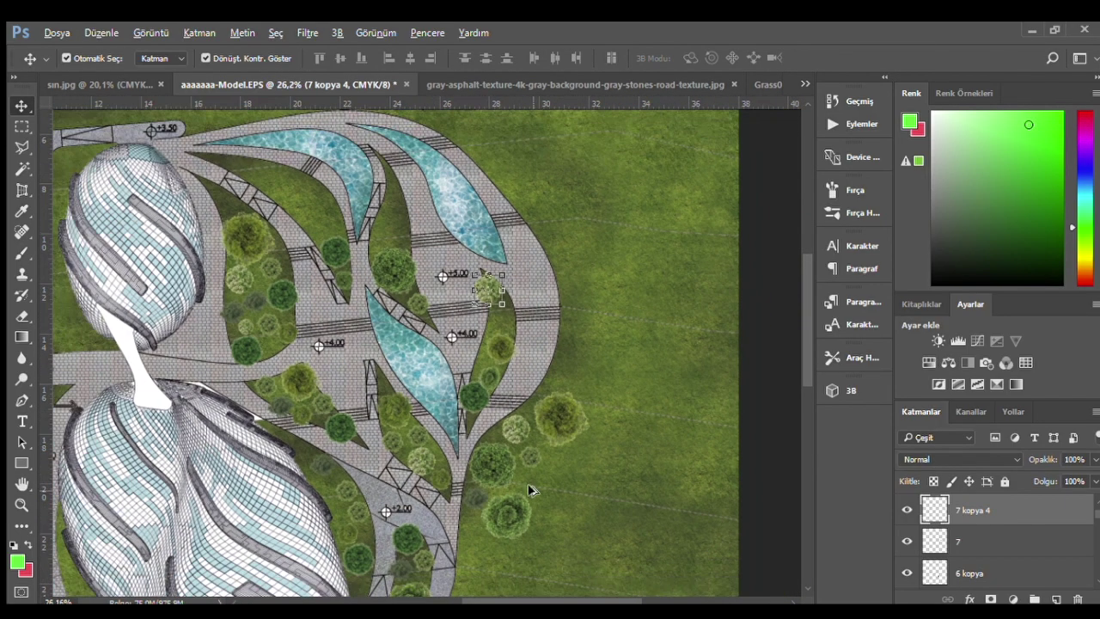
scroll(479, 495, up, 2)
scroll(511, 447, down, 1)
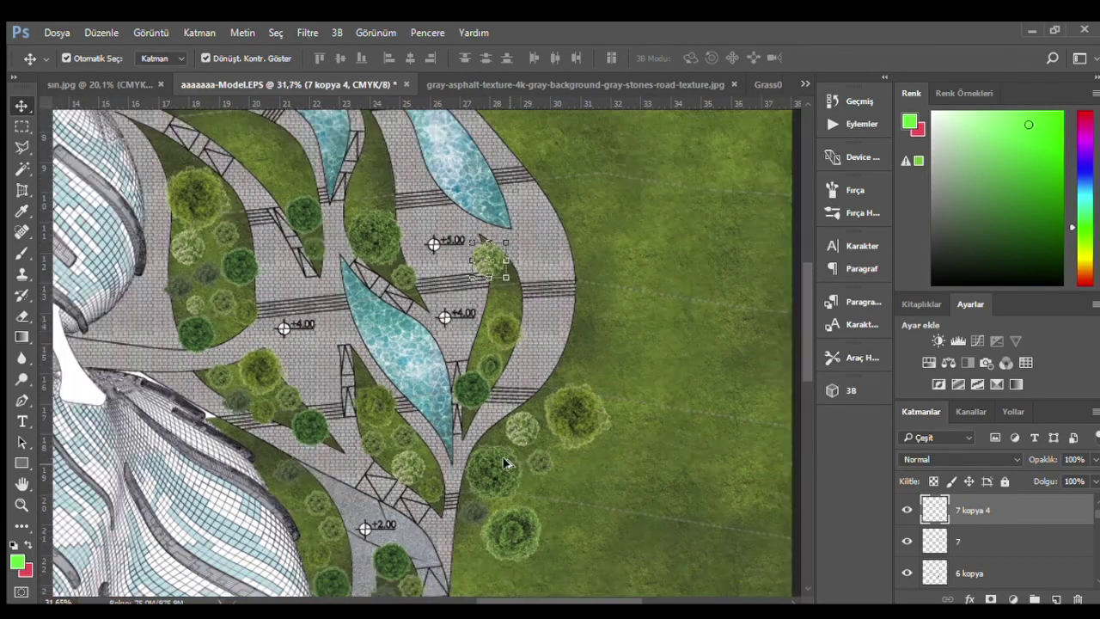
scroll(532, 432, up, 1)
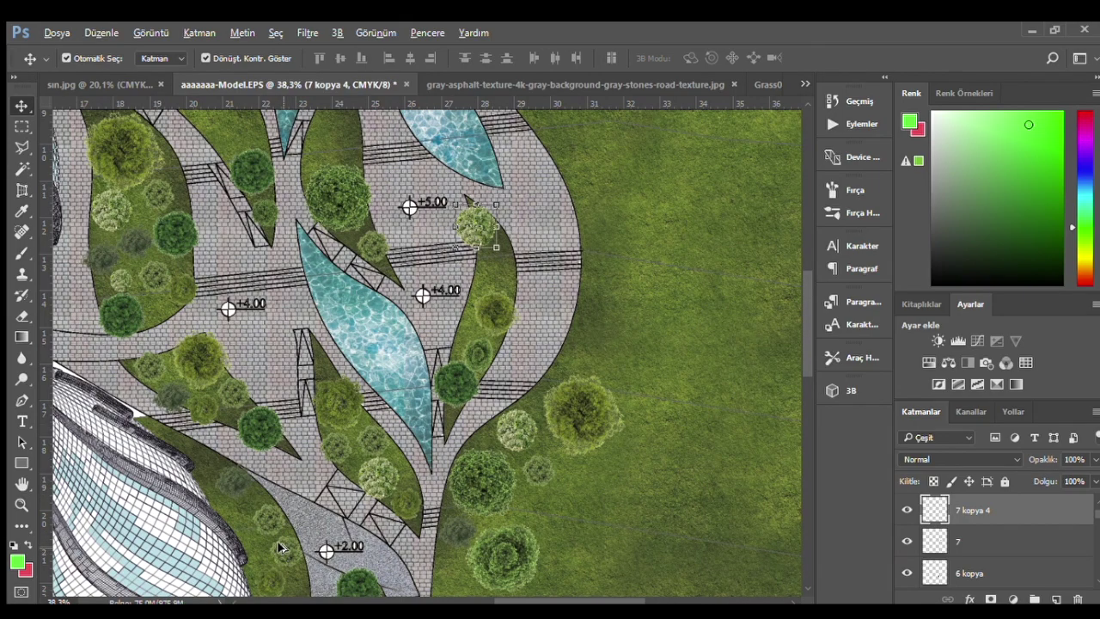
shift+click(485, 314)
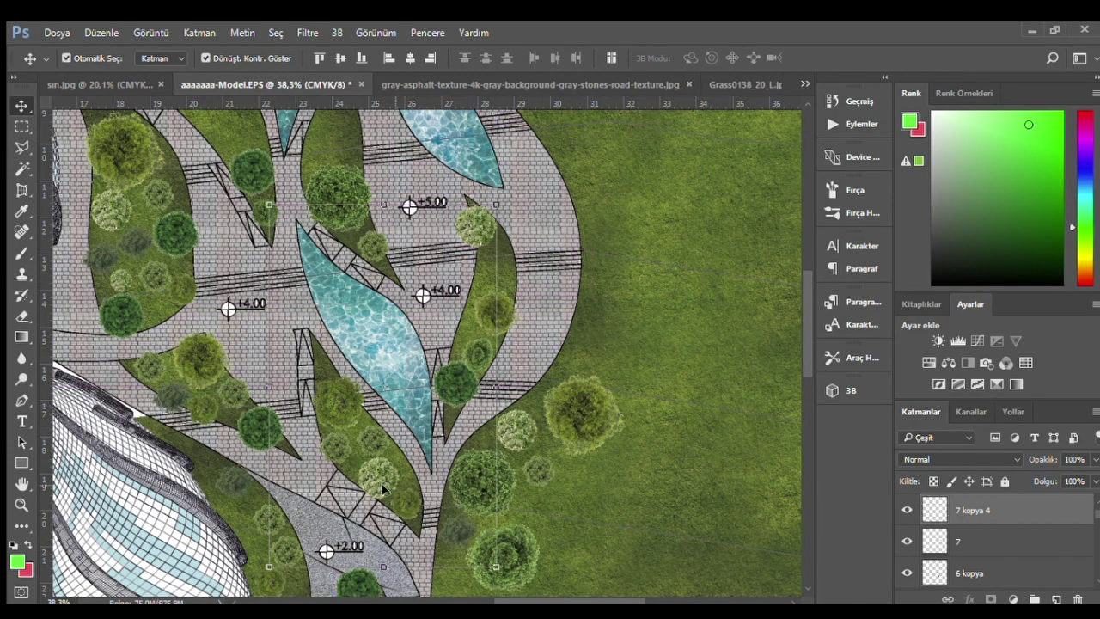
click(622, 479)
click(286, 550)
drag(289, 542, 508, 246)
- Duplicate the placed tree copy and enlarge it slightly
key(ctrl+j)
key(ctrl+t)
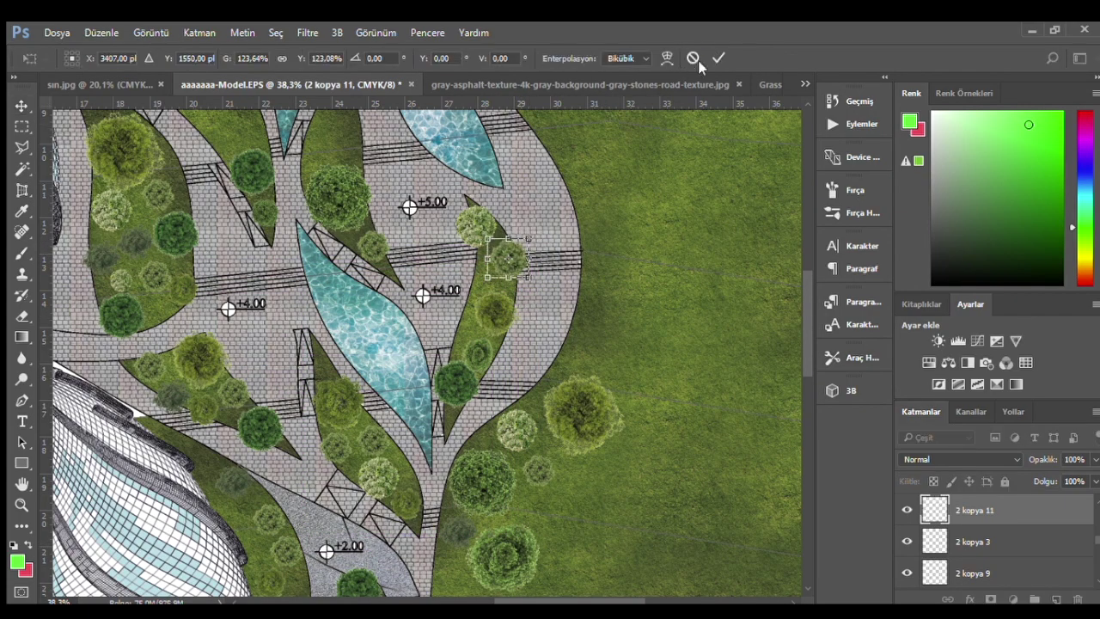
click(718, 57)
scroll(534, 467, up, 2)
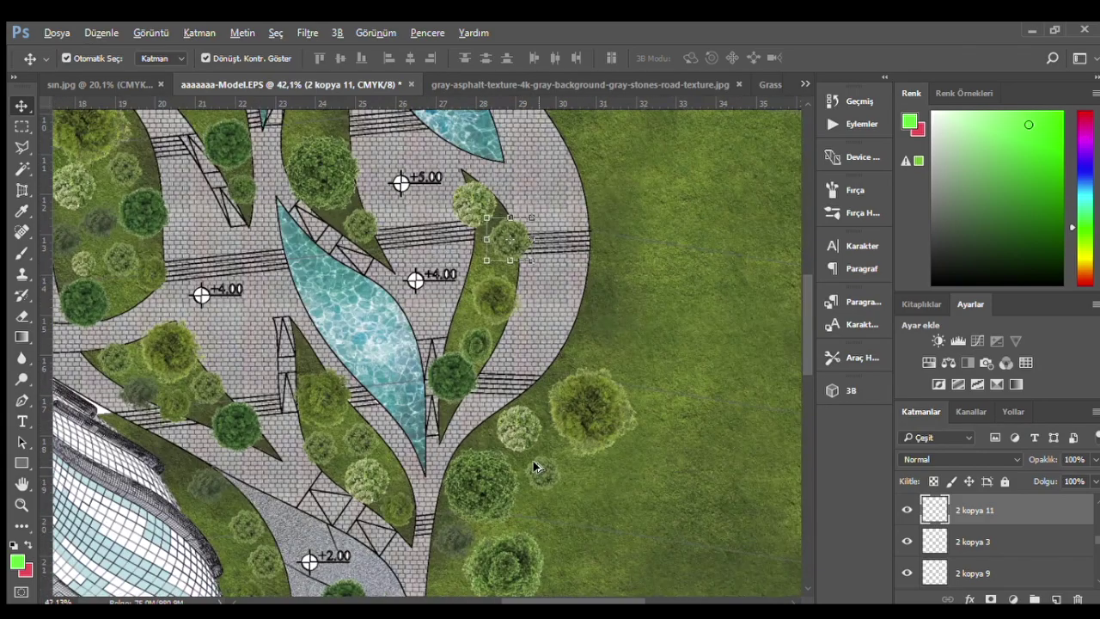
- Copy trees into the bed near +5.00 and up along the path on the lawn
click(533, 466)
scroll(533, 467, up, 3)
drag(533, 467, 437, 135)
scroll(472, 353, down, 2)
scroll(472, 352, down, 2)
scroll(472, 352, down, 1)
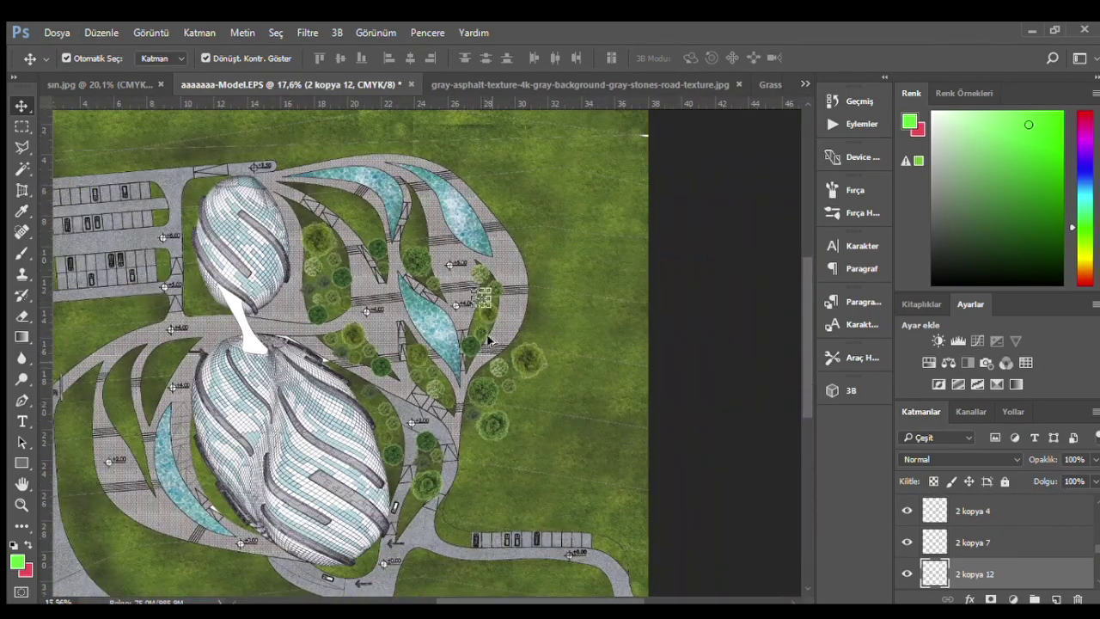
scroll(527, 386, up, 1)
scroll(527, 386, up, 2)
drag(361, 537, 534, 157)
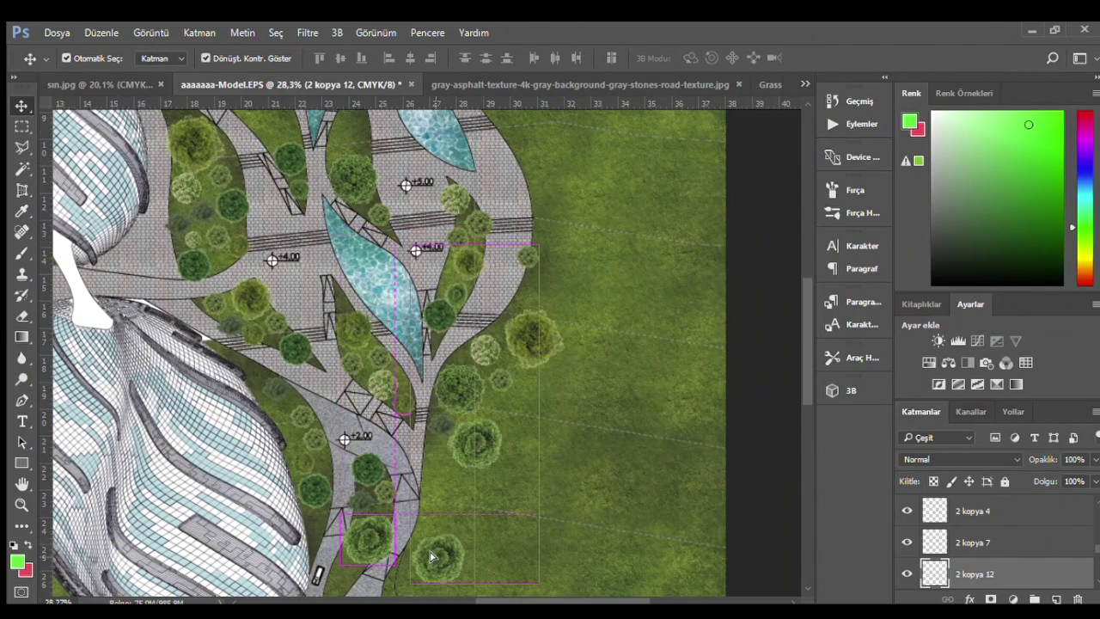
scroll(582, 321, down, 3)
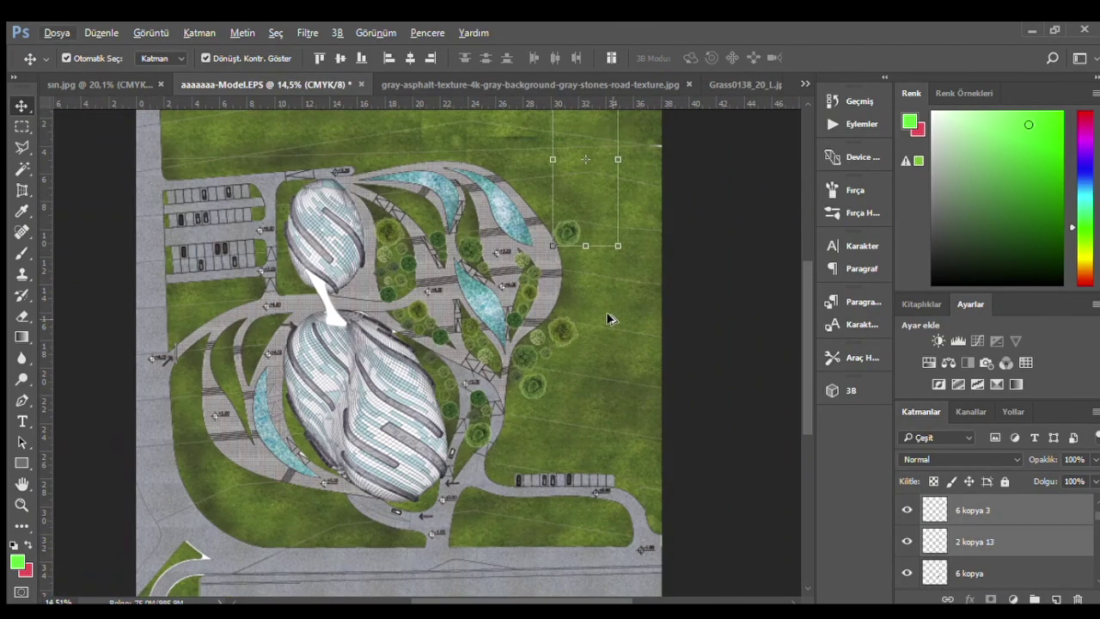
- Select a planting-bed tree and place a copy beside the plaza edge
click(606, 283)
scroll(563, 288, up, 1)
scroll(504, 391, up, 2)
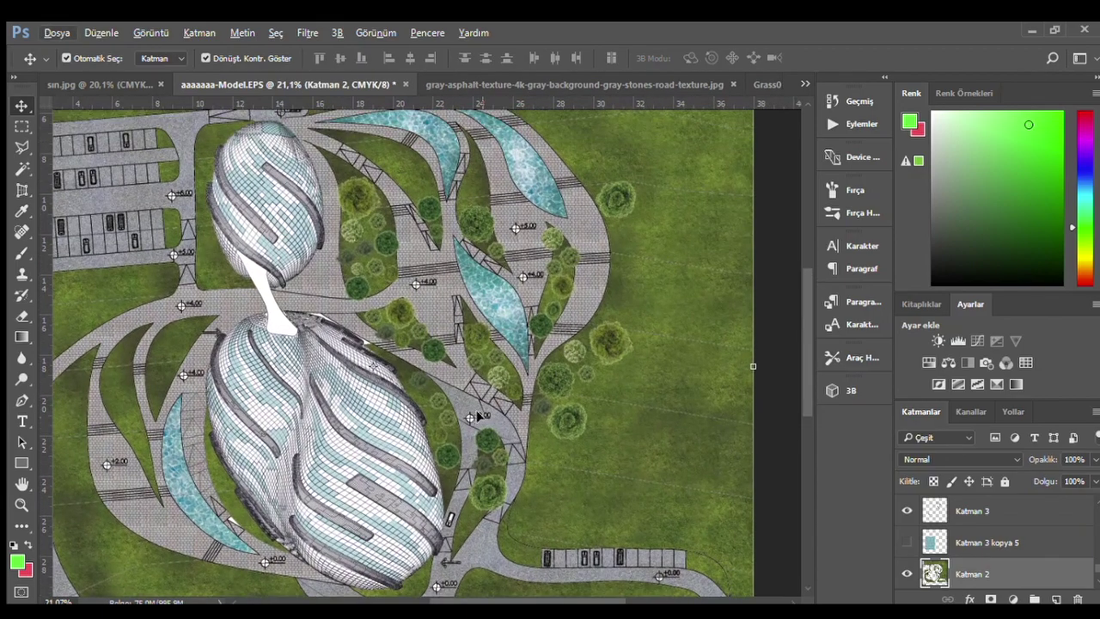
click(485, 442)
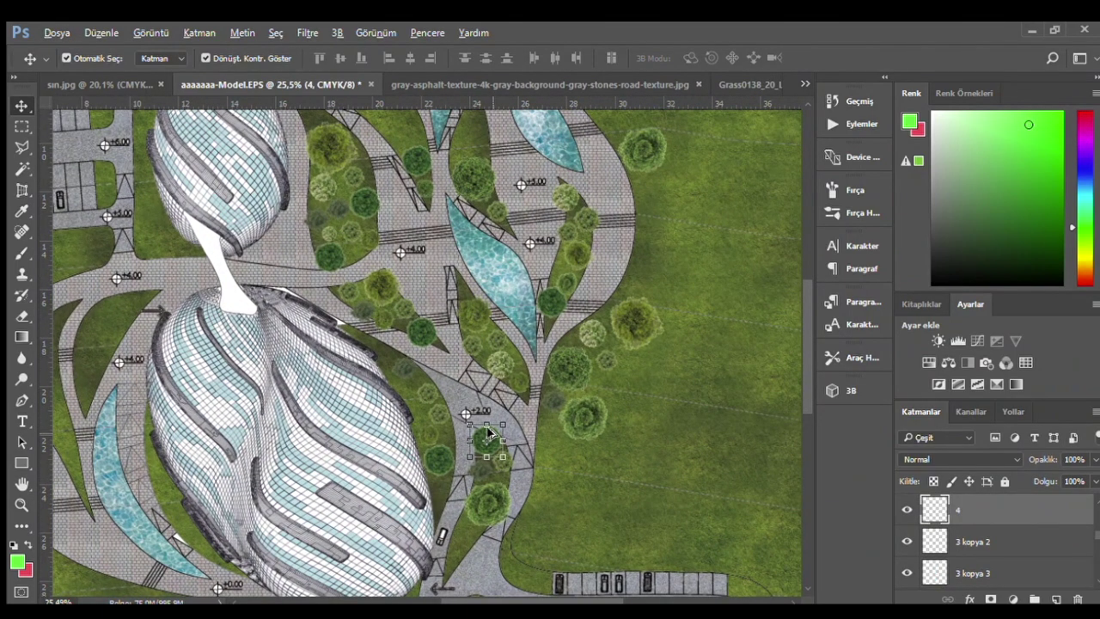
drag(636, 275, 638, 273)
scroll(457, 357, up, 5)
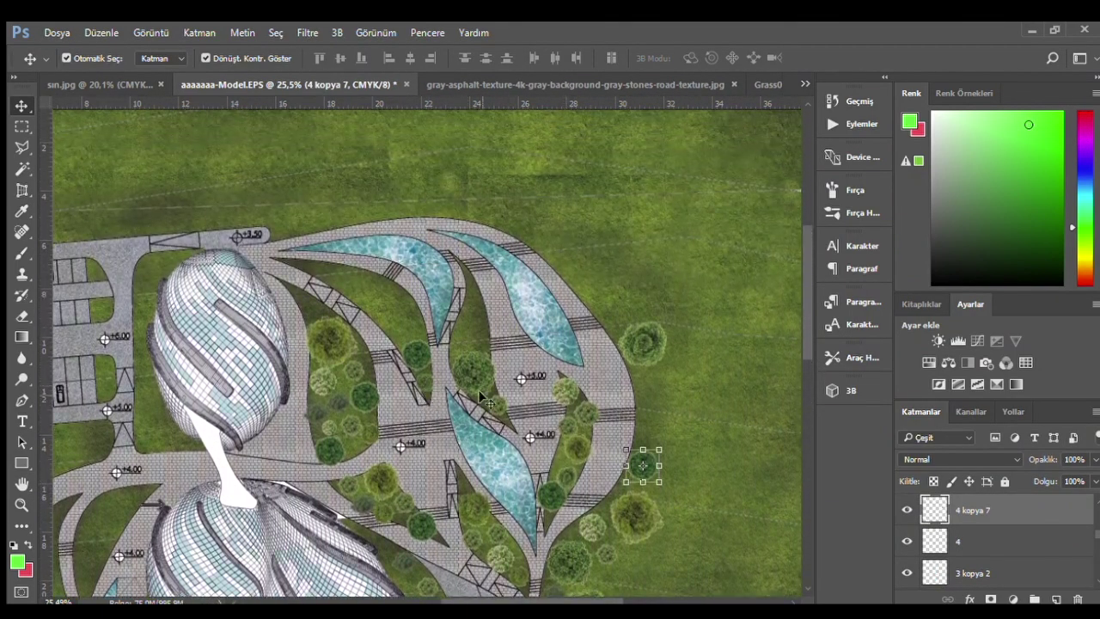
- Place a resized tree copy in the green leaf-shaped bed
drag(625, 511, 397, 296)
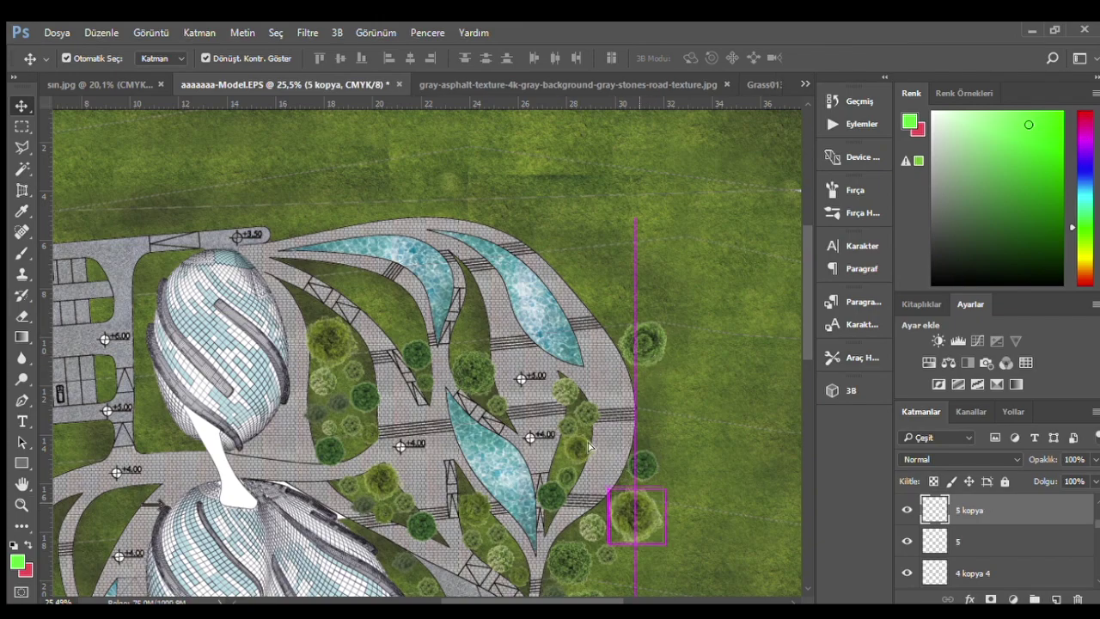
scroll(397, 297, up, 2)
key(ctrl+t)
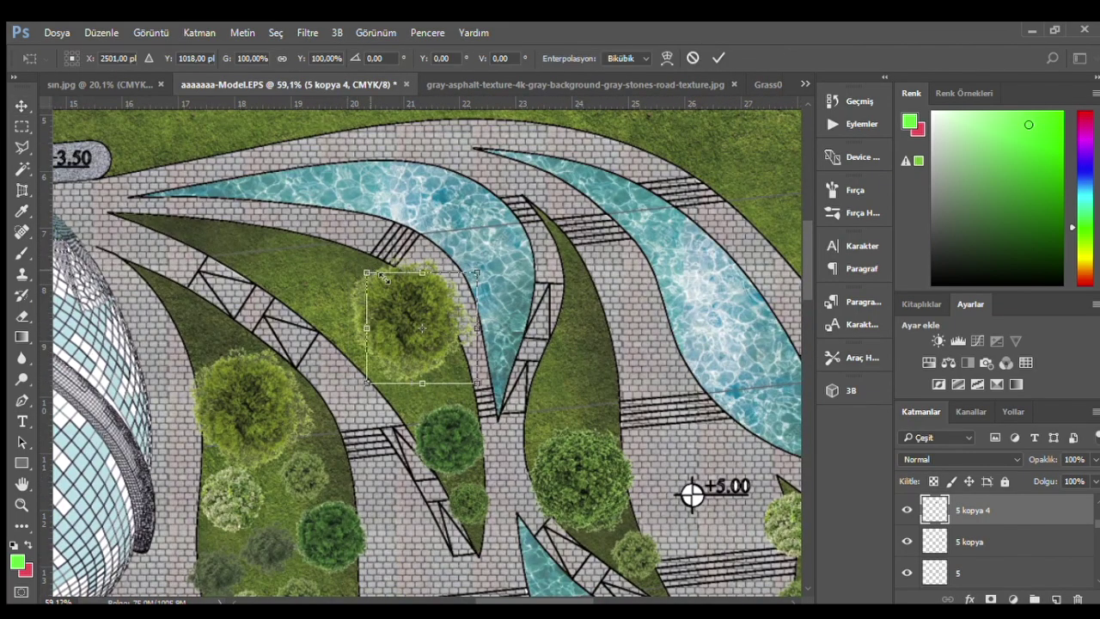
key(Return)
drag(437, 342, 602, 322)
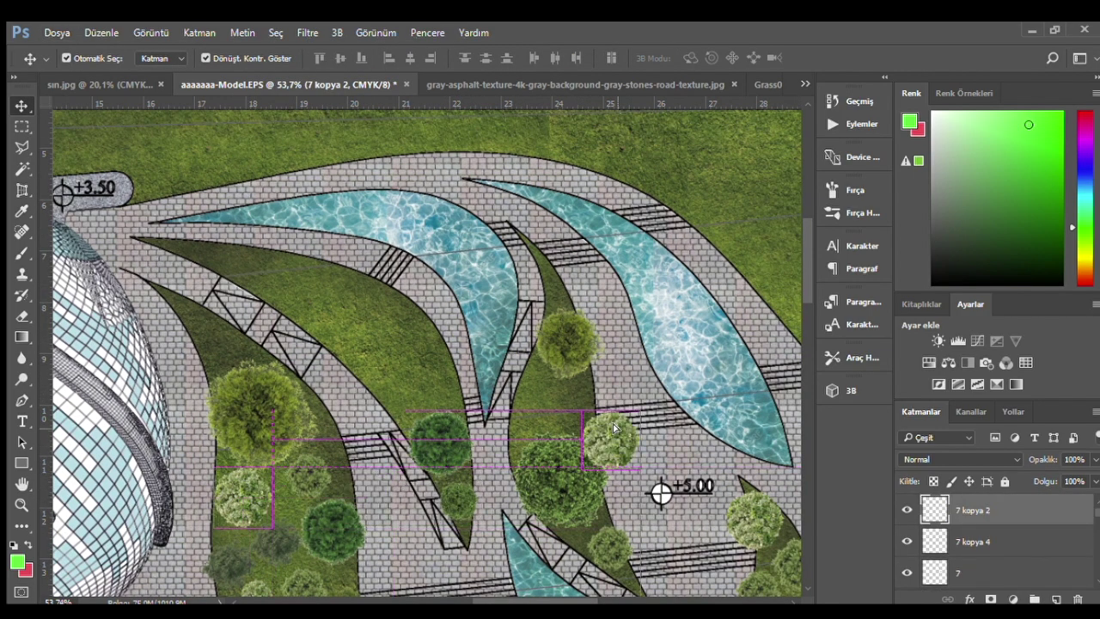
- Shift and slightly enlarge the light-green tree, then copy a small tree into the upper bed
drag(614, 427, 540, 392)
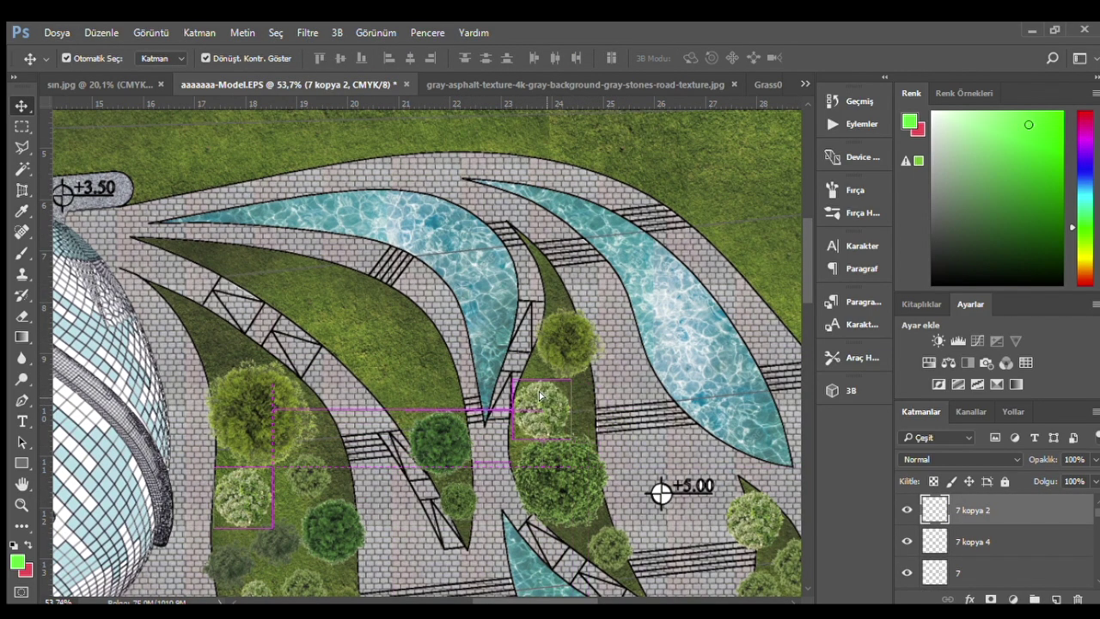
key(ctrl+t)
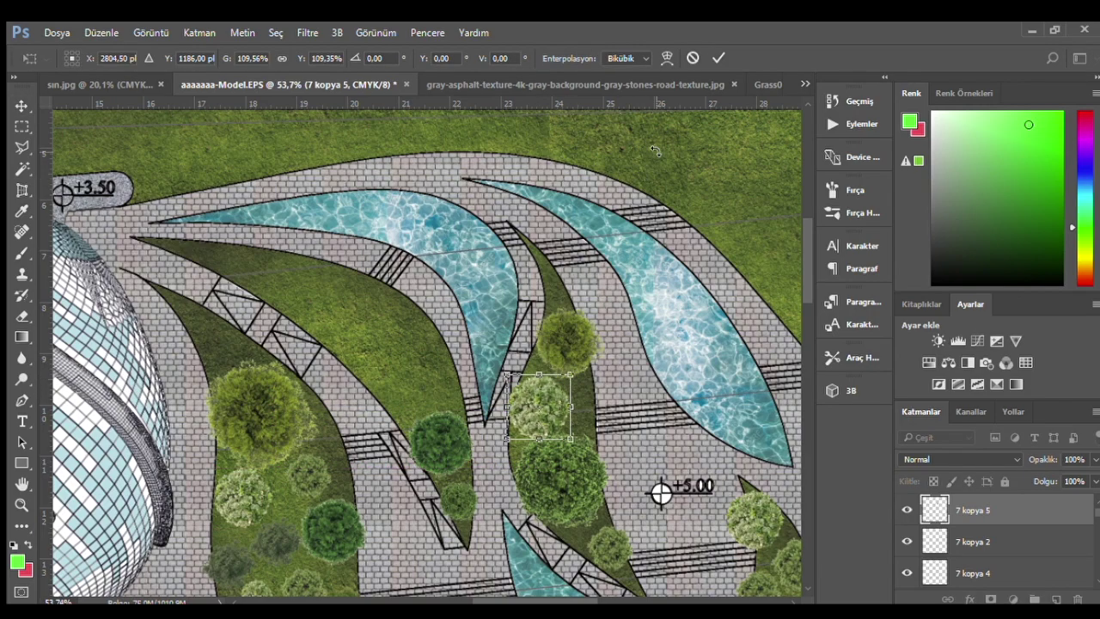
click(718, 57)
scroll(260, 574, down, 2)
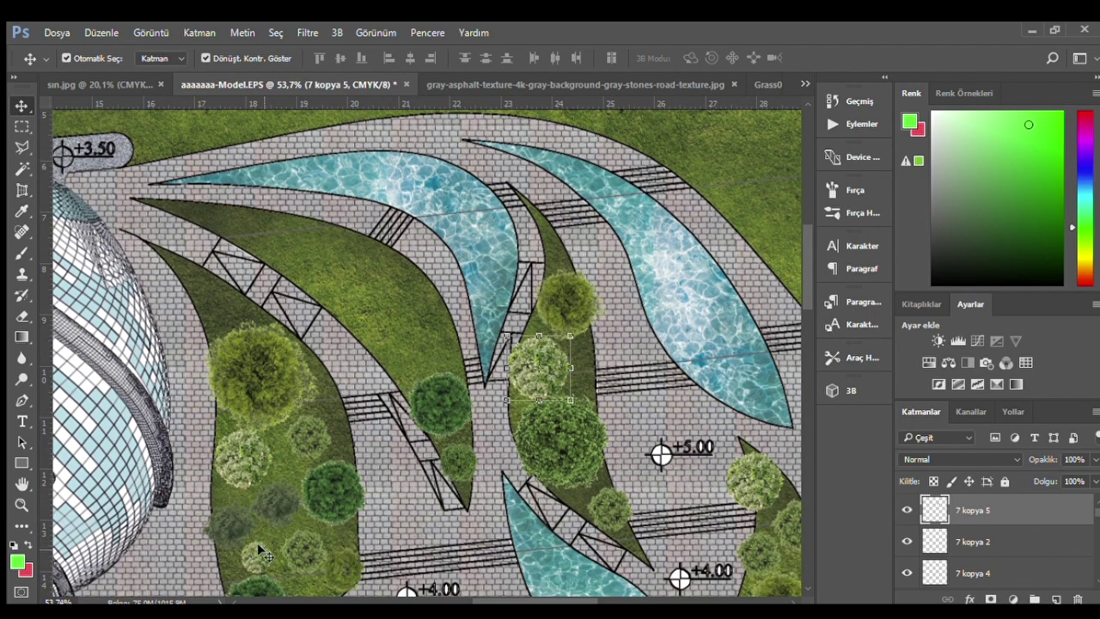
drag(255, 544, 552, 241)
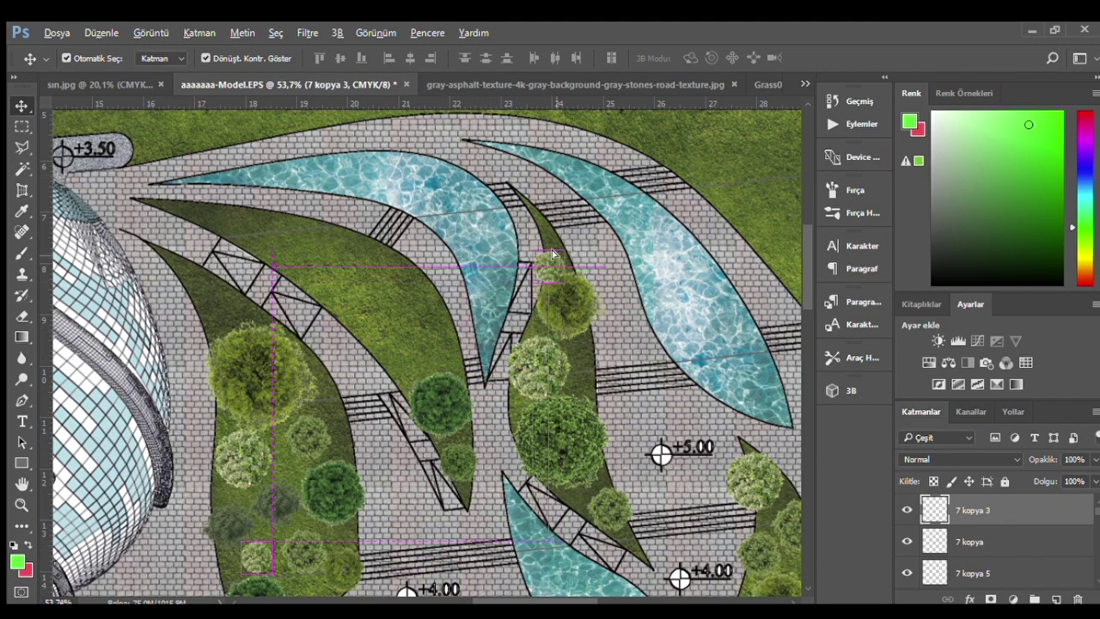
scroll(583, 498, down, 2)
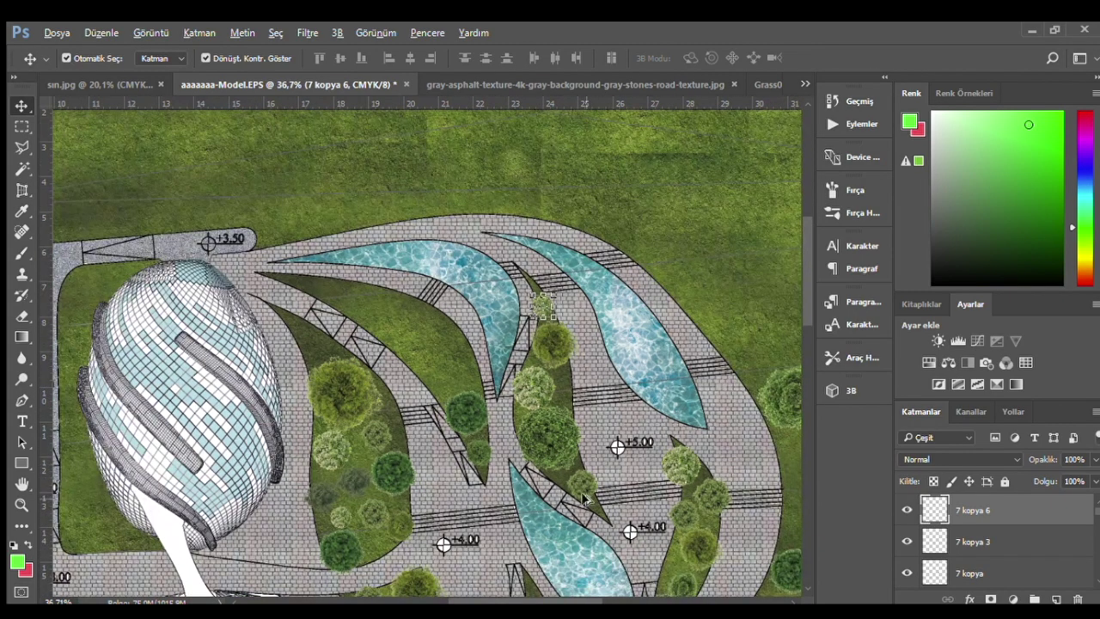
- Confirm the lower-right bed tree and move a light tree to the left bed's tip
click(703, 548)
key(ctrl+t)
click(718, 58)
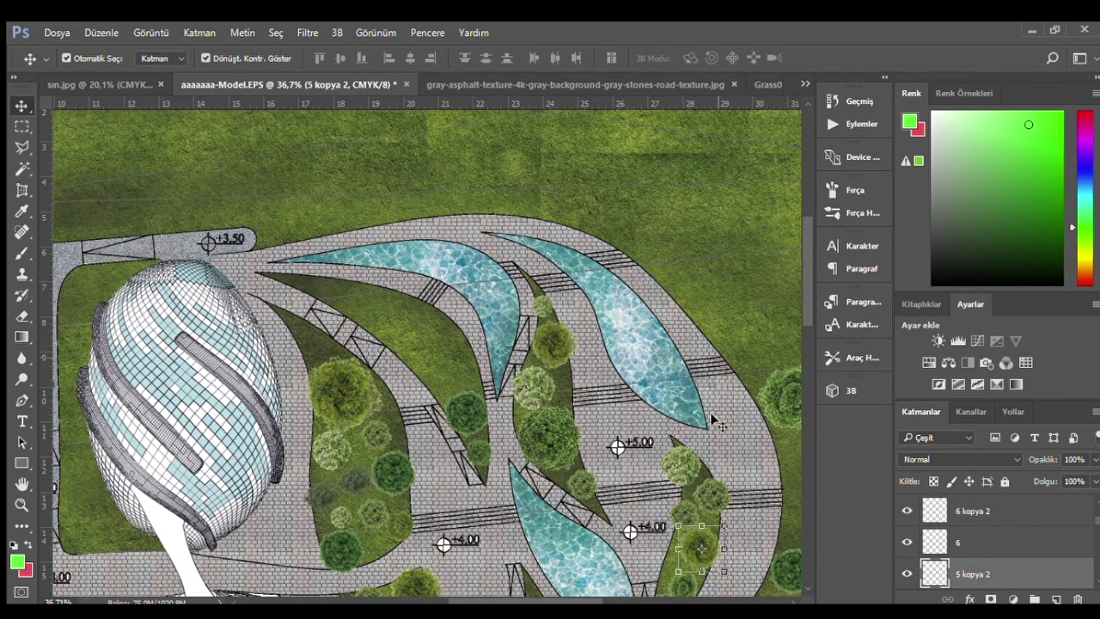
scroll(716, 482, up, 1)
click(718, 487)
drag(258, 522, 217, 237)
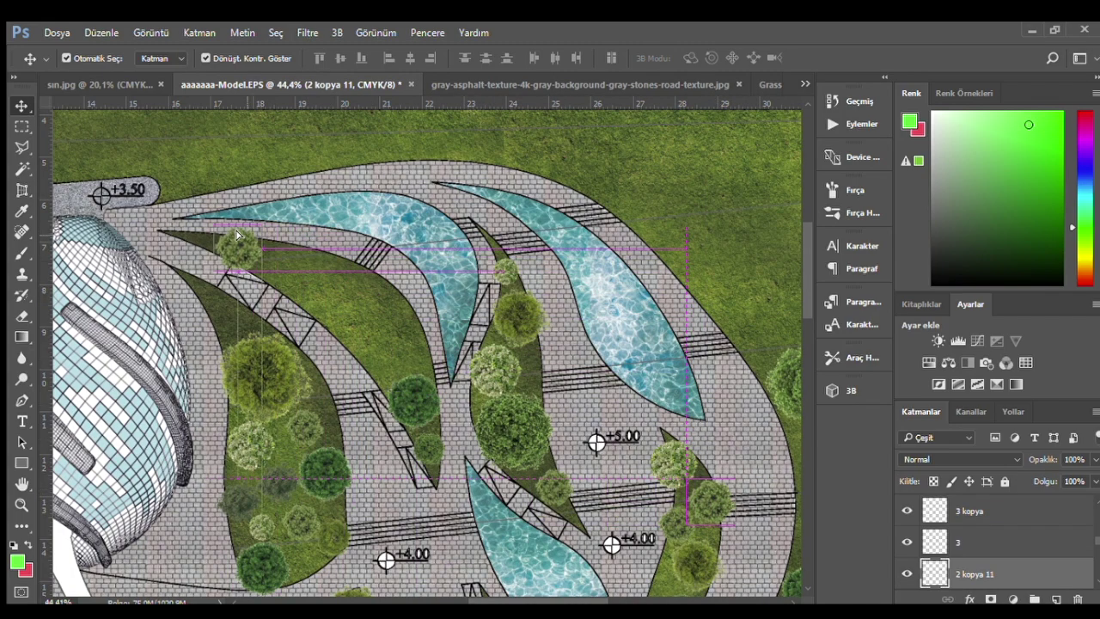
- Move the small tree, a dark green tree and a light tree up into the beds
click(262, 526)
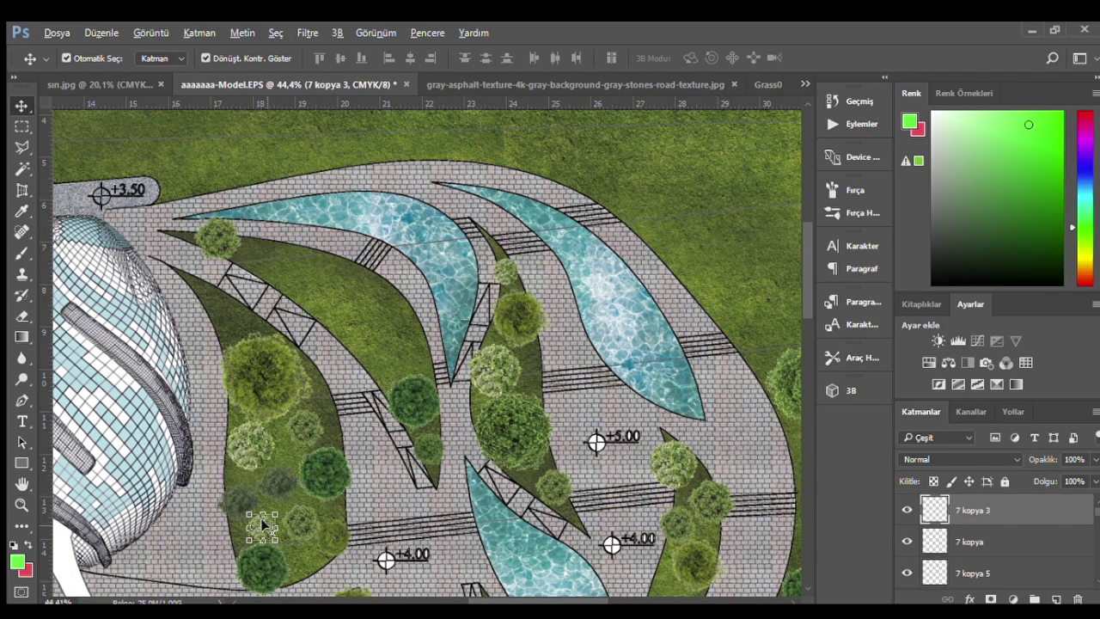
scroll(262, 526, up, 1)
drag(262, 514, 445, 318)
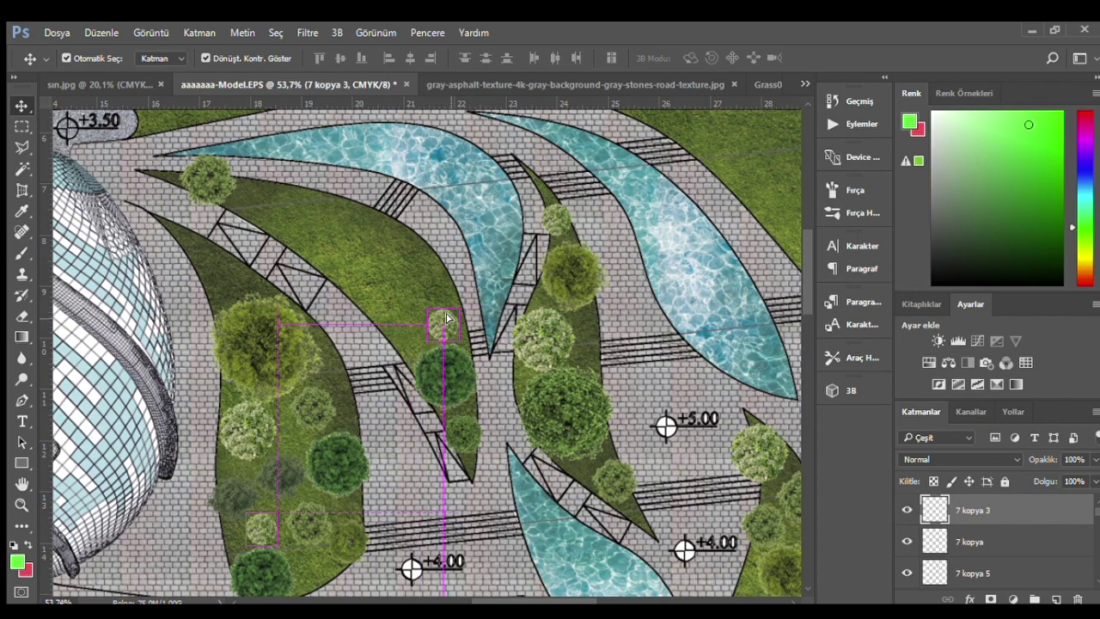
drag(336, 460, 353, 247)
click(249, 440)
drag(314, 410, 401, 301)
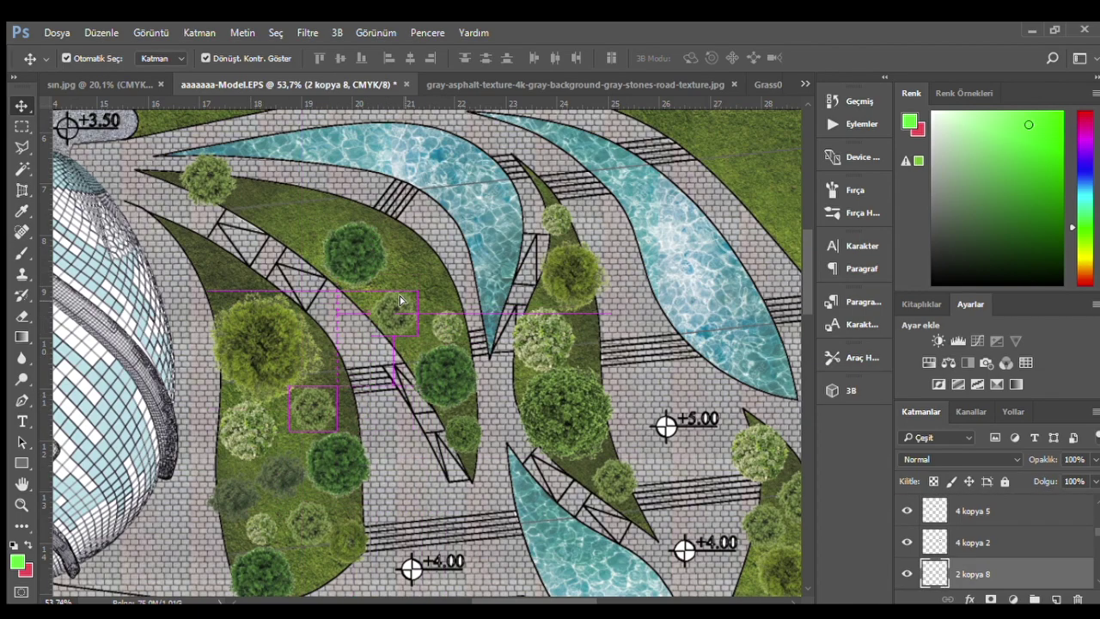
- Select a tree in the middle bed and commit its placement
scroll(389, 321, down, 2)
scroll(359, 554, down, 2)
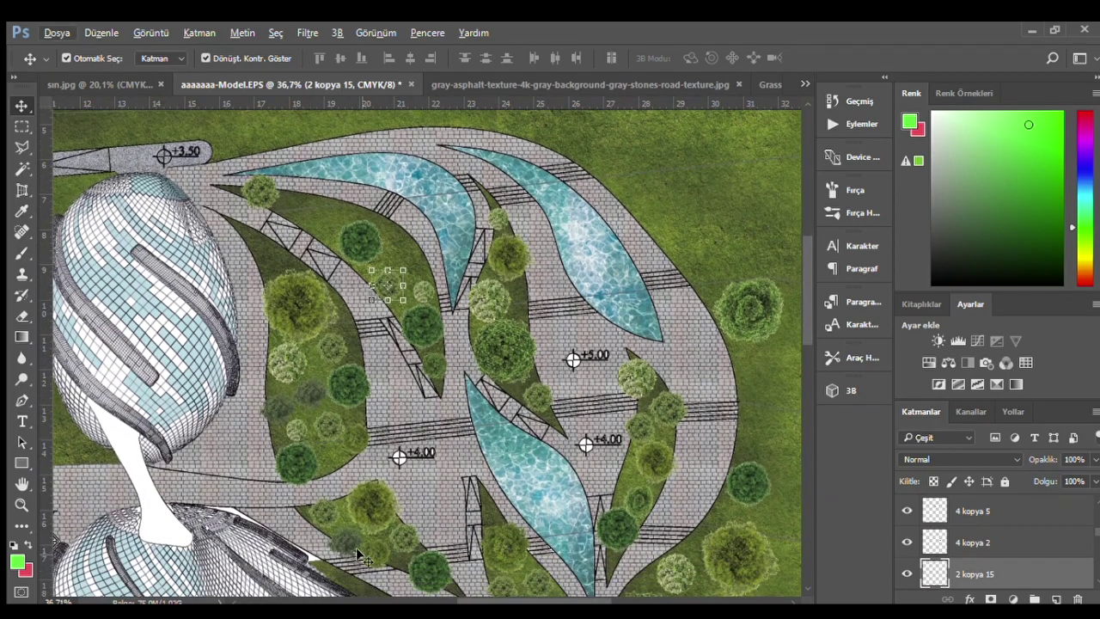
scroll(364, 544, up, 1)
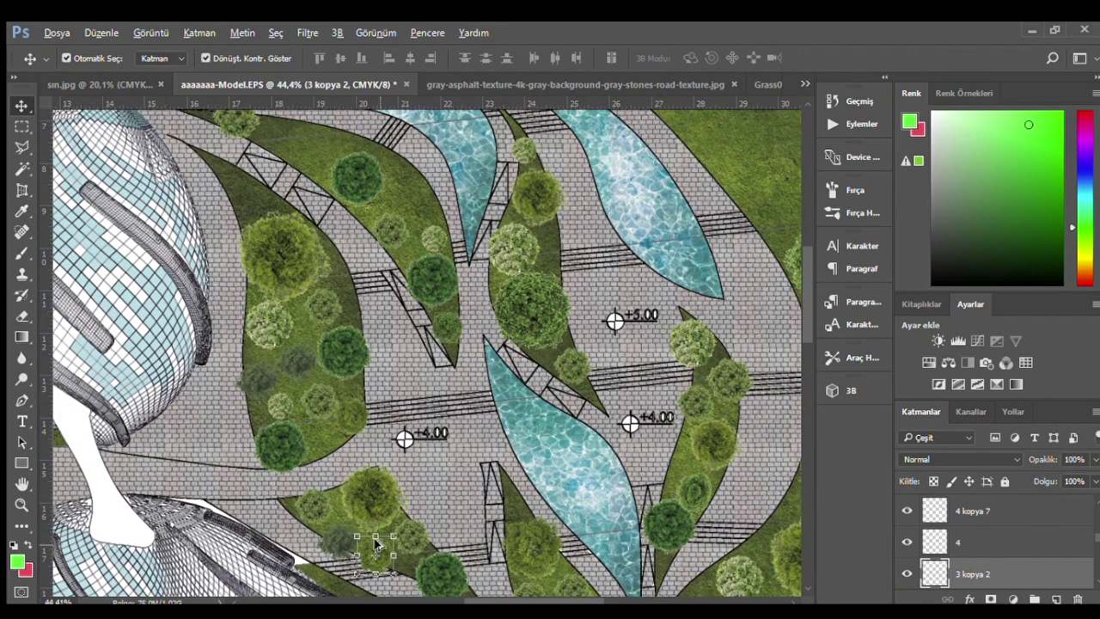
click(427, 172)
key(Return)
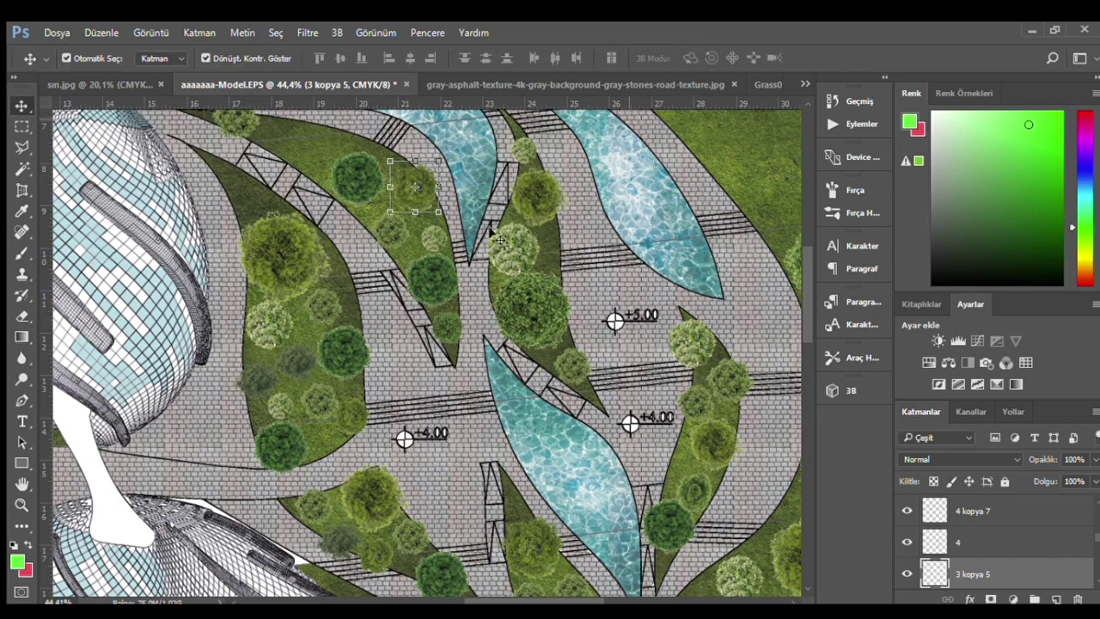
scroll(422, 367, down, 3)
scroll(604, 548, down, 1)
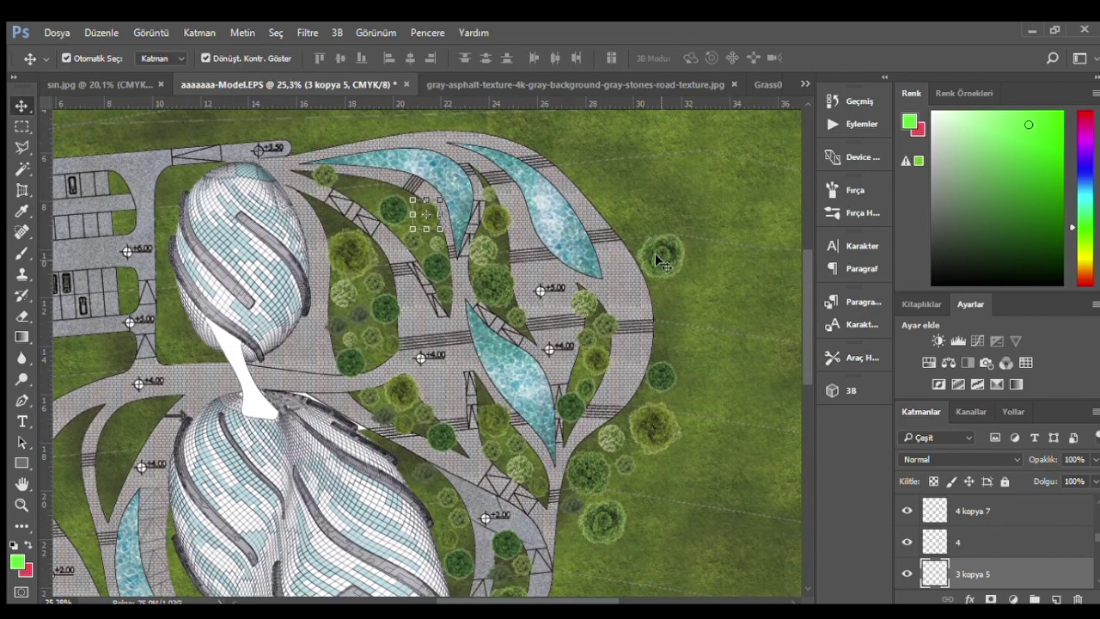
- Place round tree copies on the open lawn and in the right-hand bed
scroll(663, 257, down, 1)
click(502, 578)
click(507, 512)
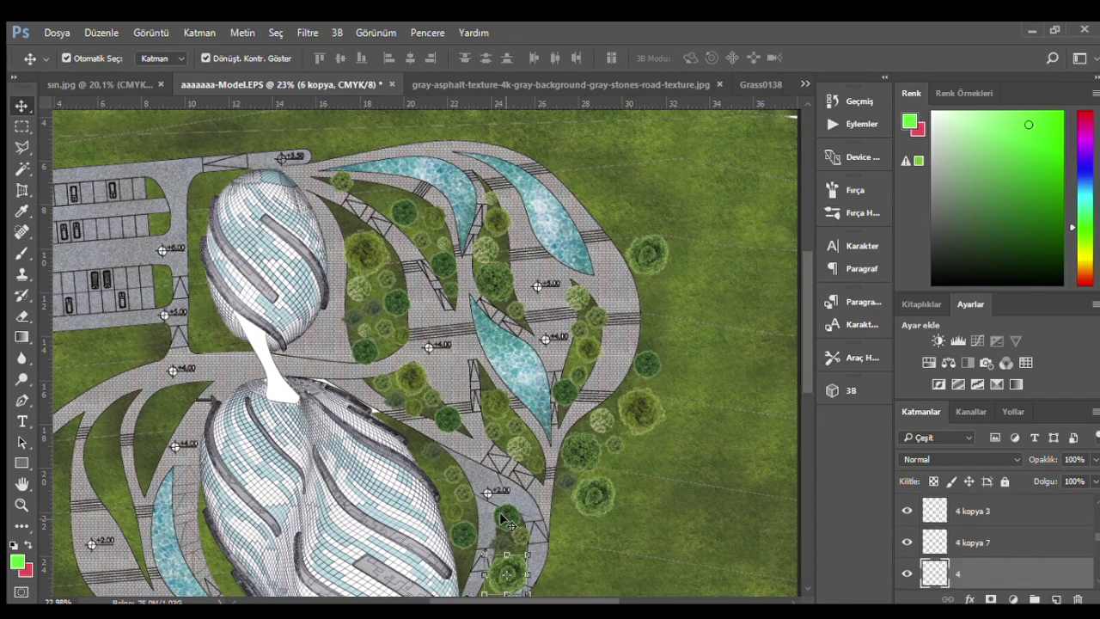
drag(630, 470, 635, 470)
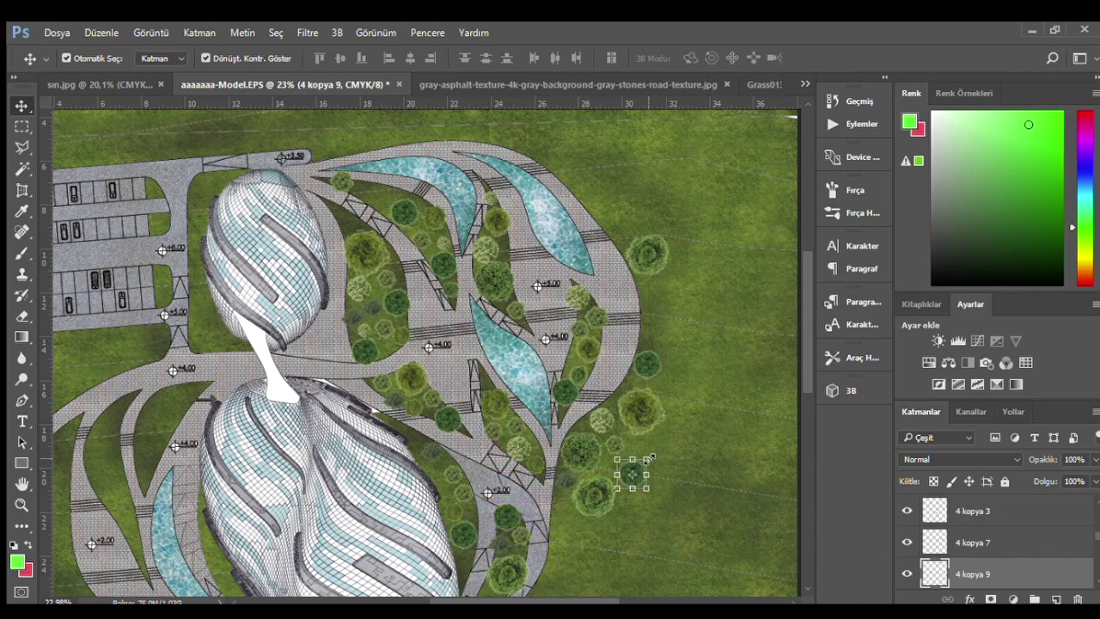
scroll(661, 408, up, 2)
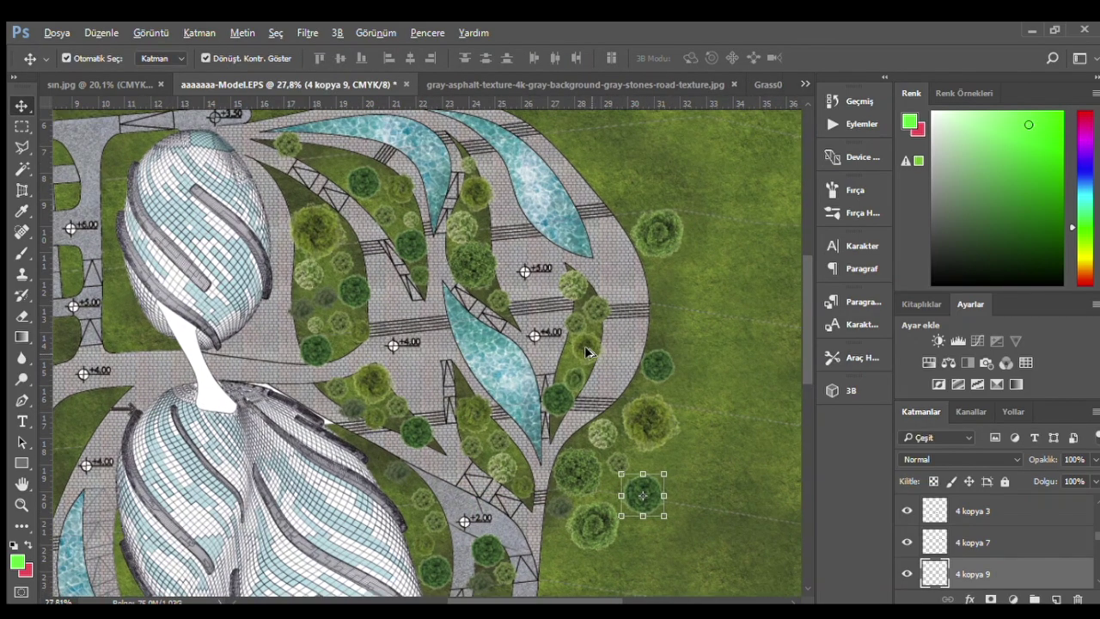
drag(583, 290, 563, 284)
- Copy a tree to the top of the left bed
scroll(563, 284, up, 1)
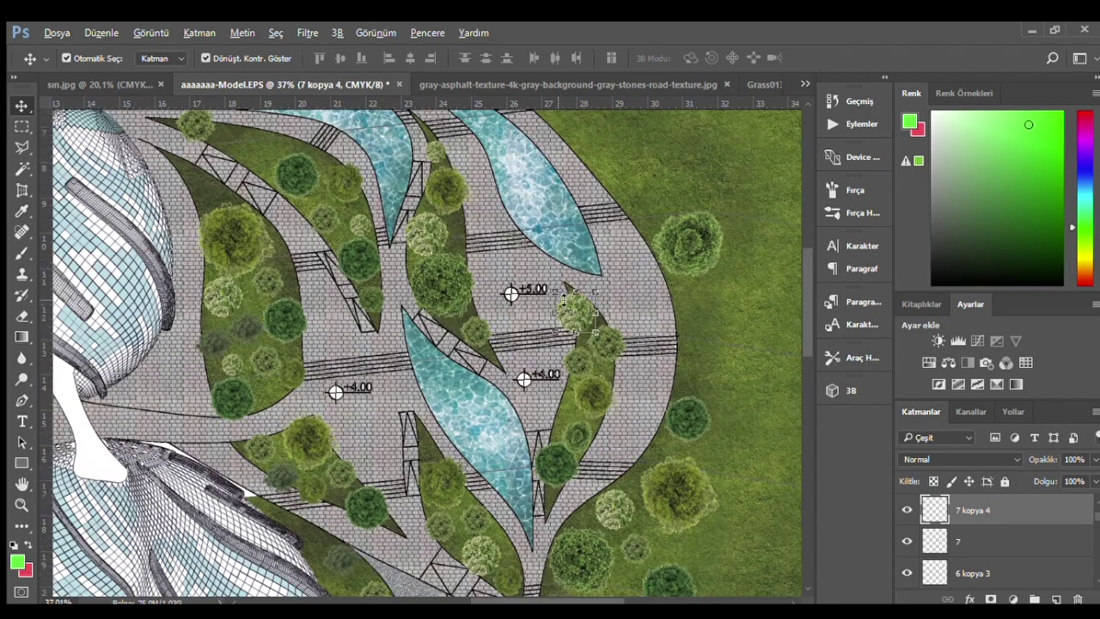
scroll(576, 318, up, 1)
drag(540, 320, 249, 194)
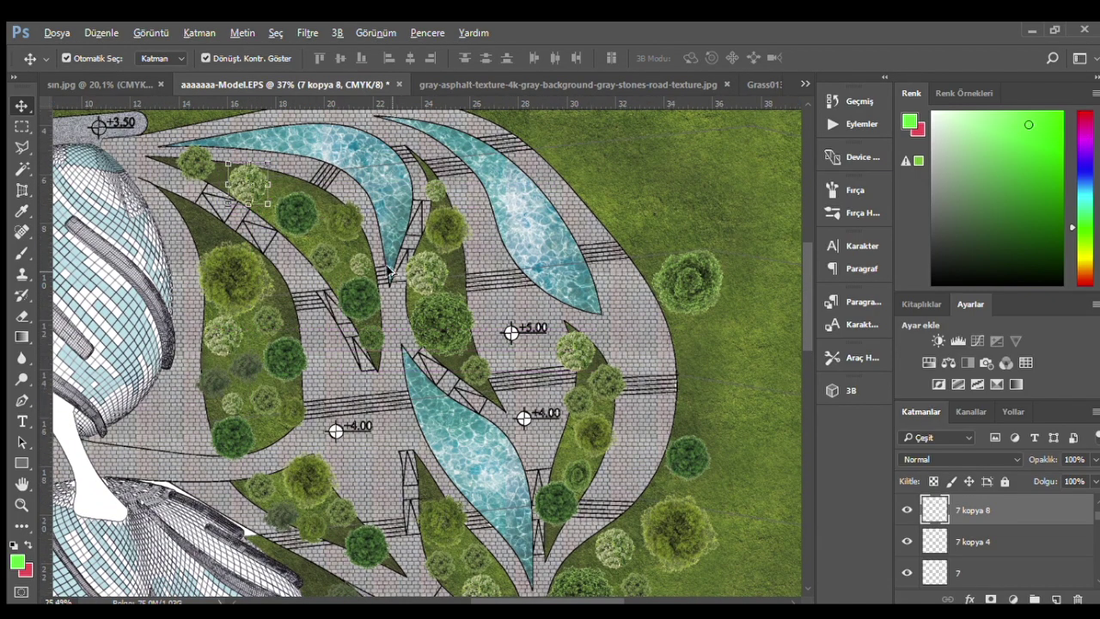
scroll(461, 313, down, 4)
scroll(461, 313, down, 1)
- Copy a small bed tree down beside the car on the lower path
scroll(461, 314, up, 2)
scroll(516, 446, down, 2)
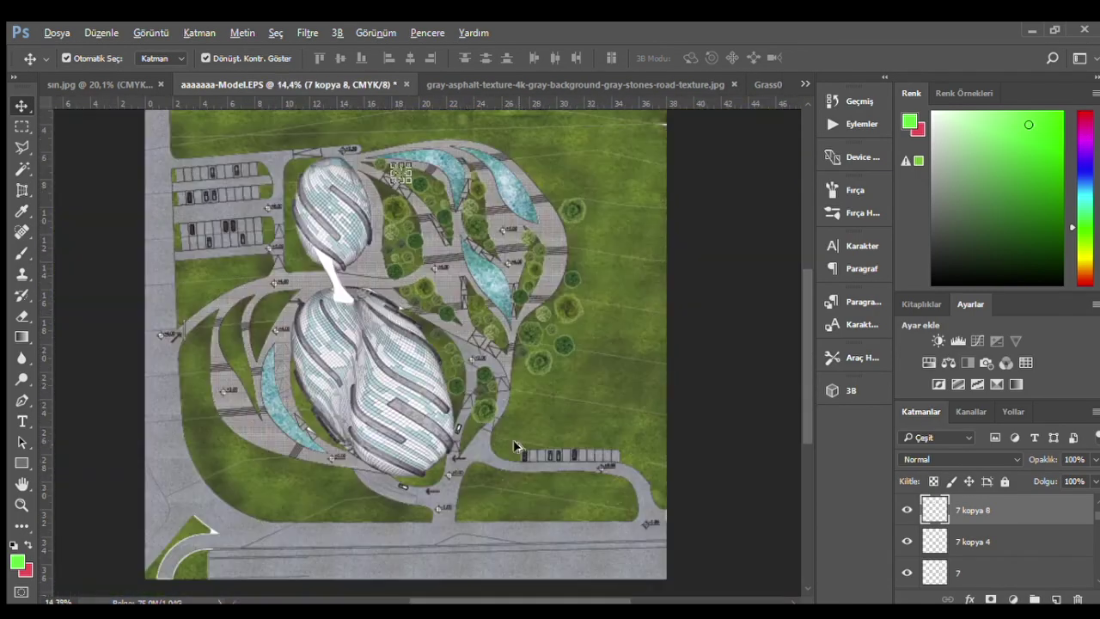
scroll(499, 392, up, 3)
scroll(460, 263, down, 1)
scroll(459, 263, up, 2)
click(420, 267)
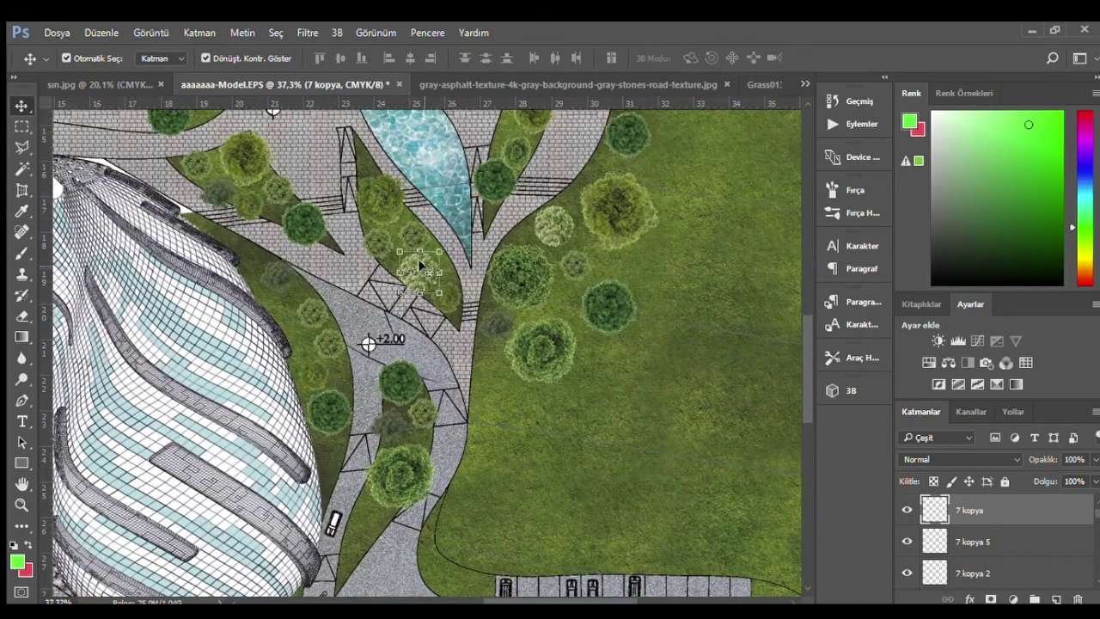
drag(419, 273, 369, 531)
scroll(530, 354, down, 2)
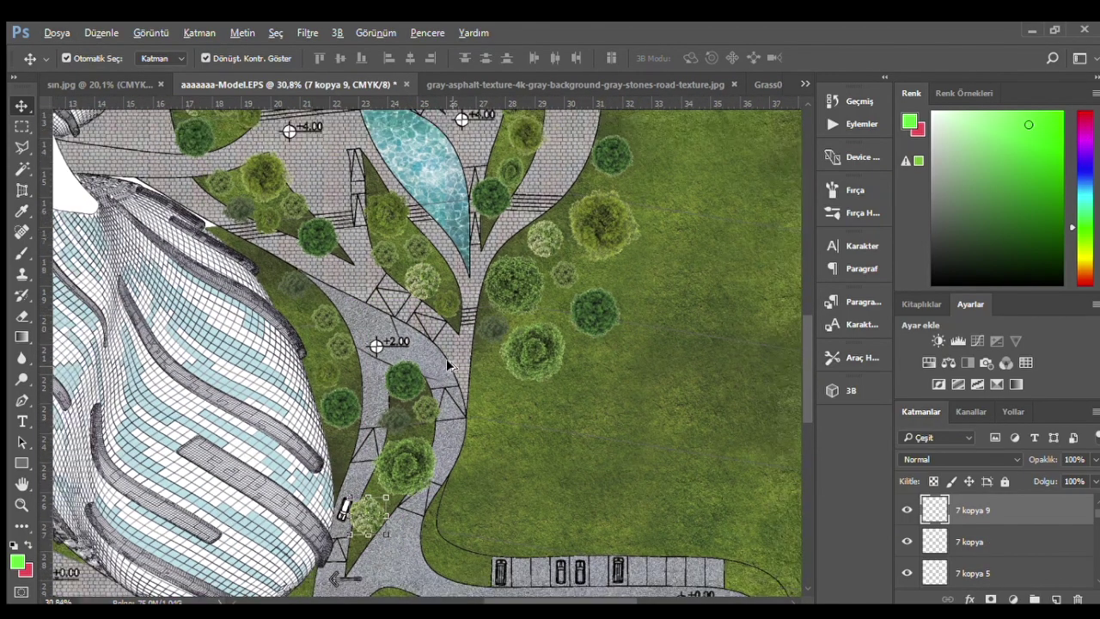
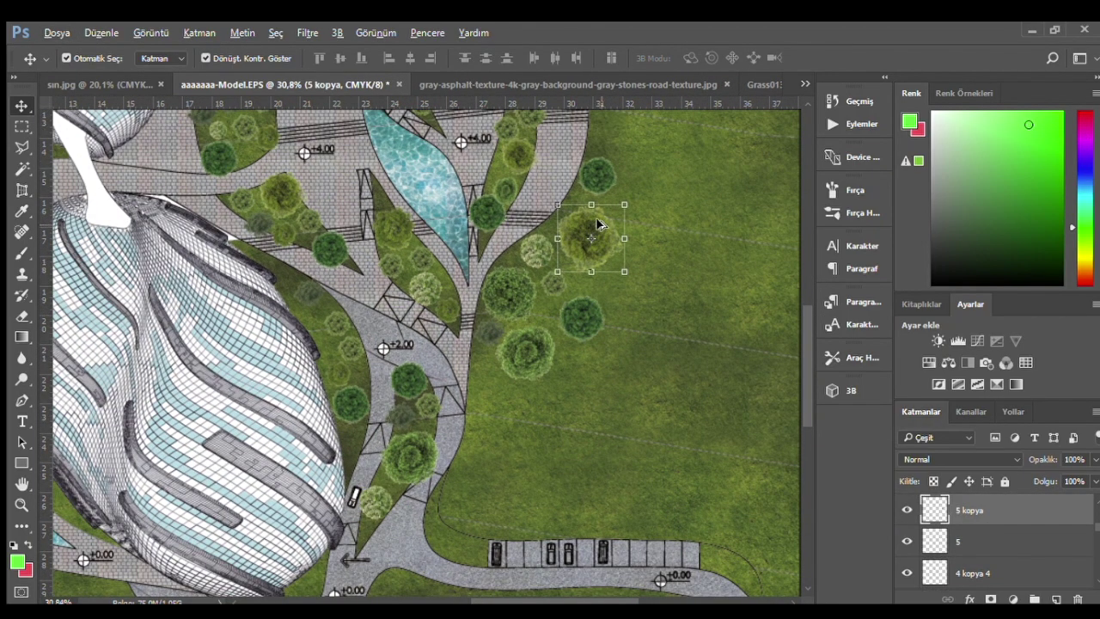
- Duplicate a tree onto the open grass, shrink it to about two thirds, and reposition it
mouse_move(589, 231)
mouse_down()
mouse_move(518, 417)
mouse_move(502, 391)
mouse_move(486, 400)
mouse_up()
key(ctrl+t)
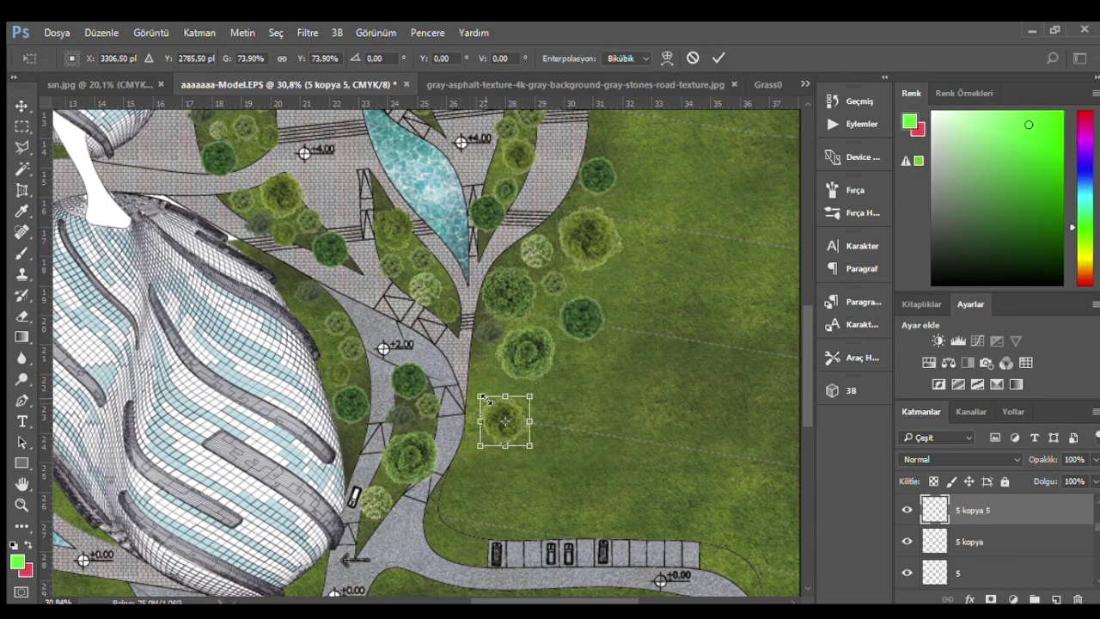
key(Return)
scroll(512, 414, up, 1)
drag(505, 422, 482, 375)
scroll(482, 374, down, 1)
scroll(486, 378, down, 1)
scroll(503, 198, up, 1)
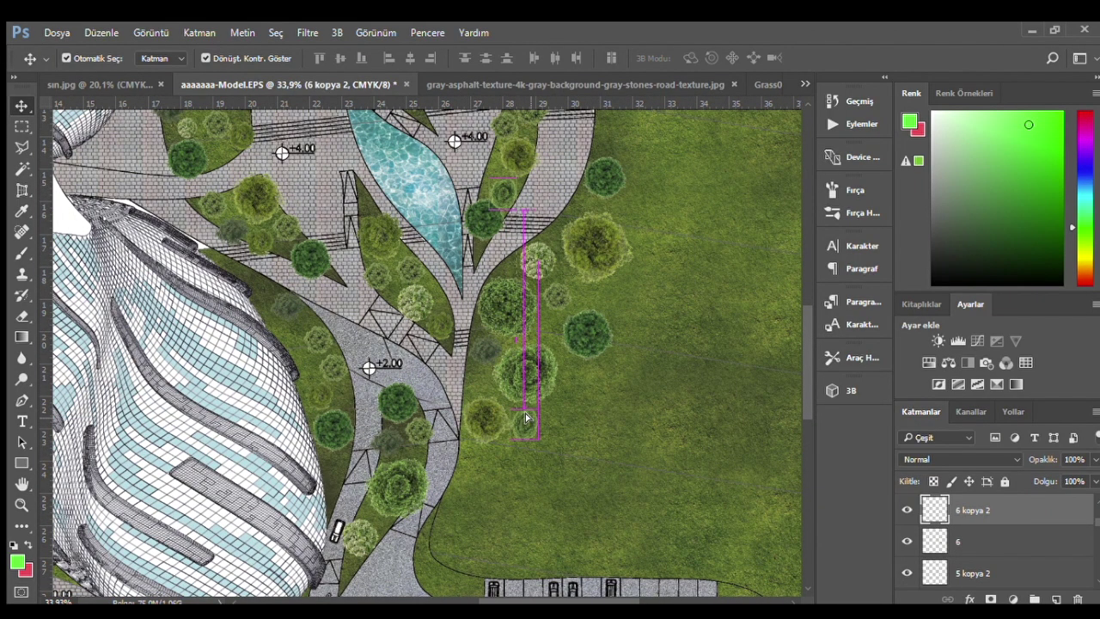
drag(539, 450, 551, 458)
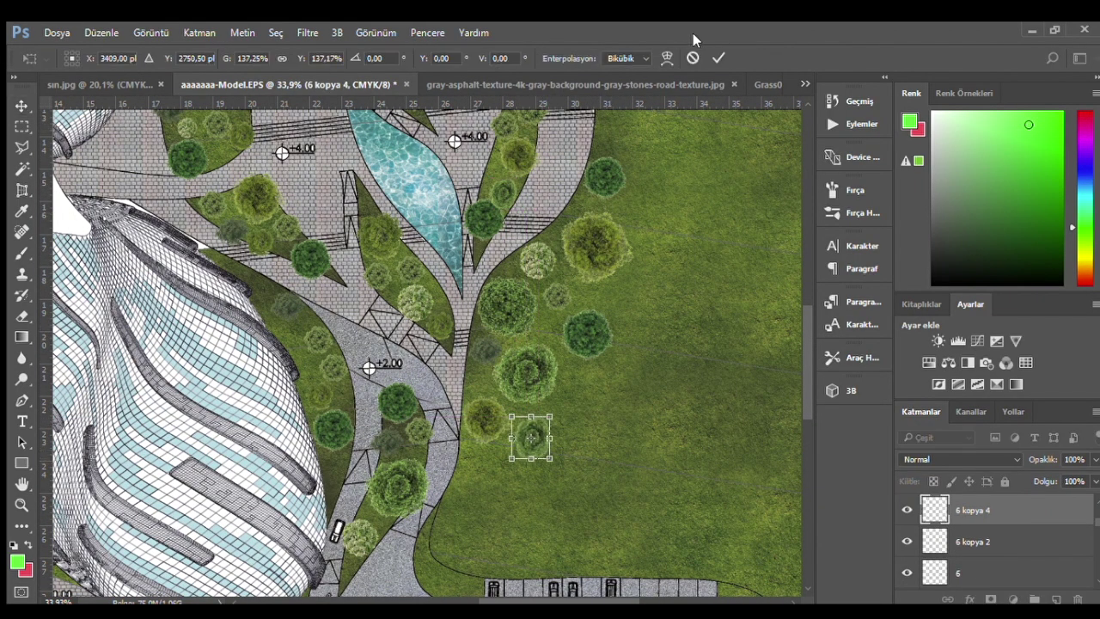
click(718, 57)
scroll(524, 425, up, 1)
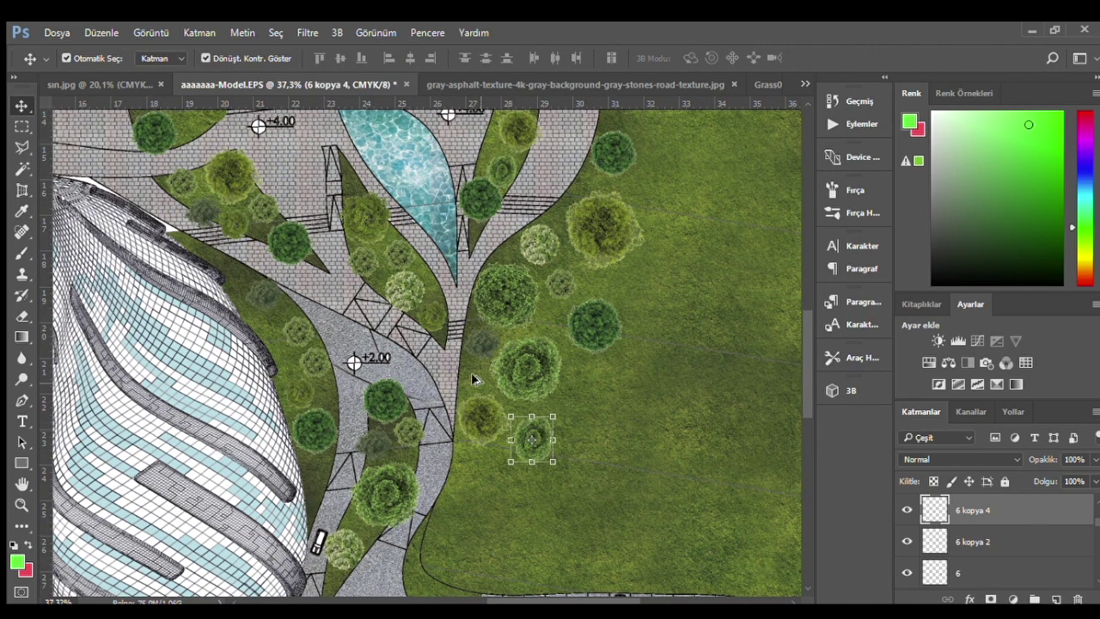
- Enlarge the small tree on the lawn and re-transform the tree in the planted strip
click(230, 217)
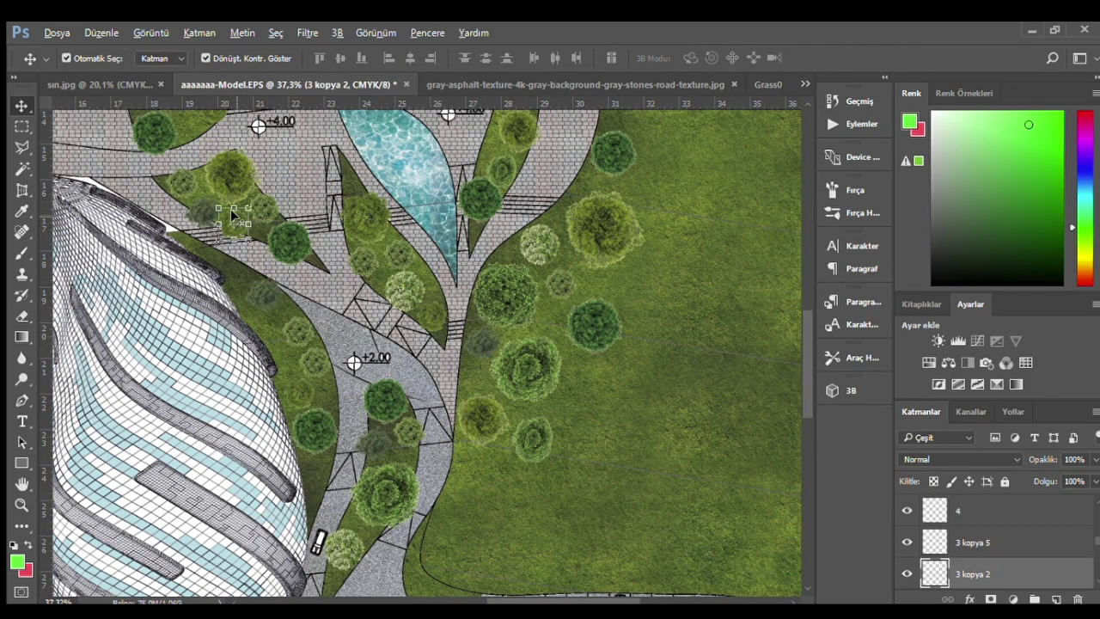
click(584, 399)
drag(573, 383, 568, 375)
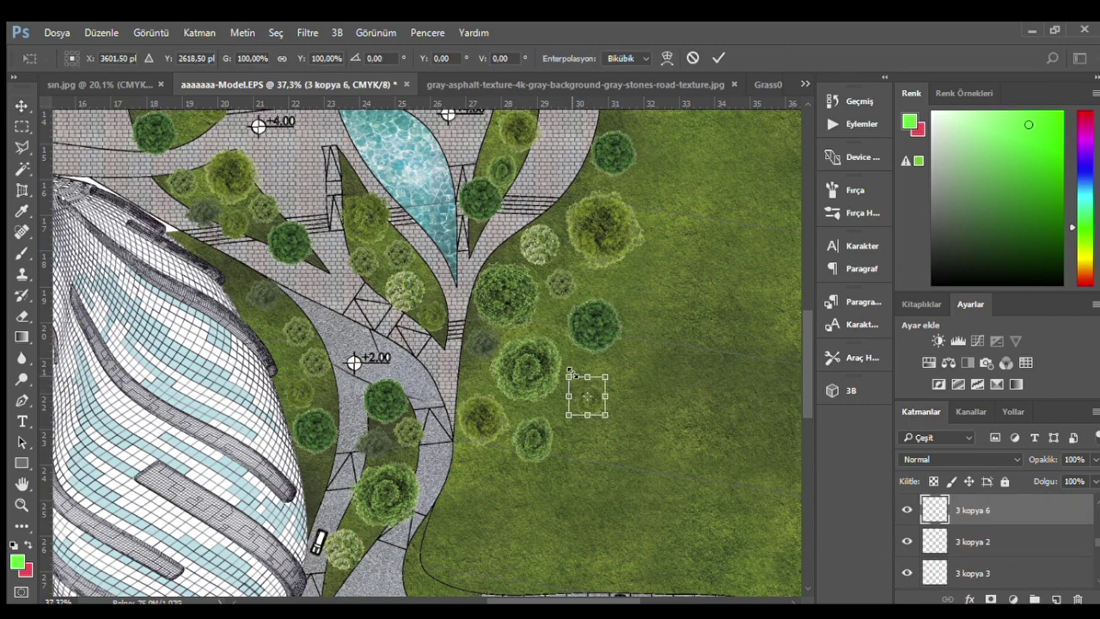
key(Return)
click(358, 205)
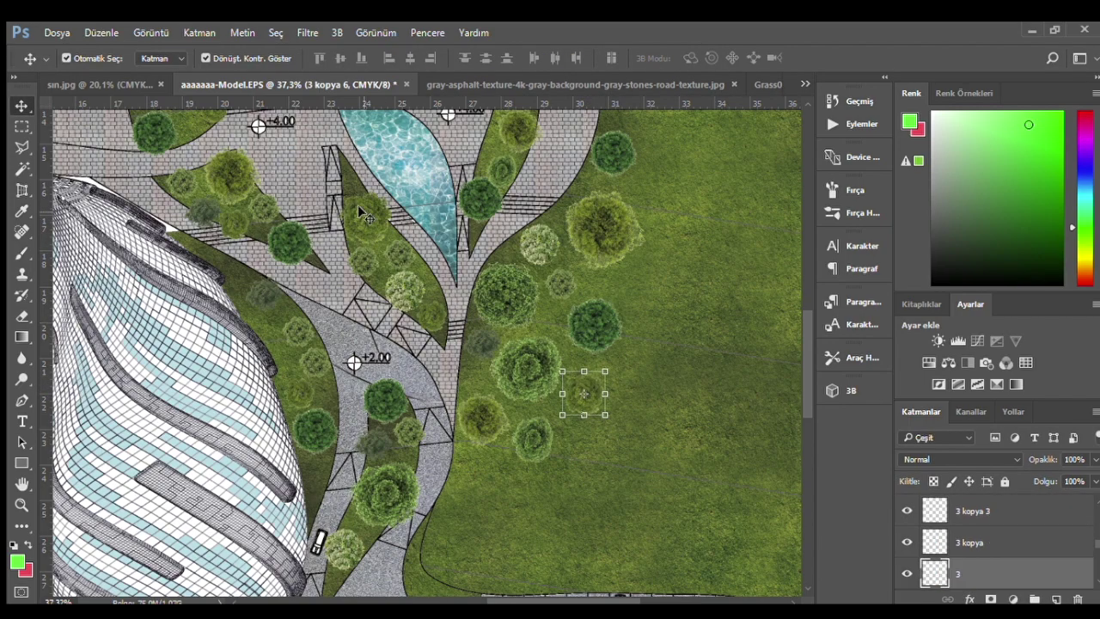
key(ctrl+t)
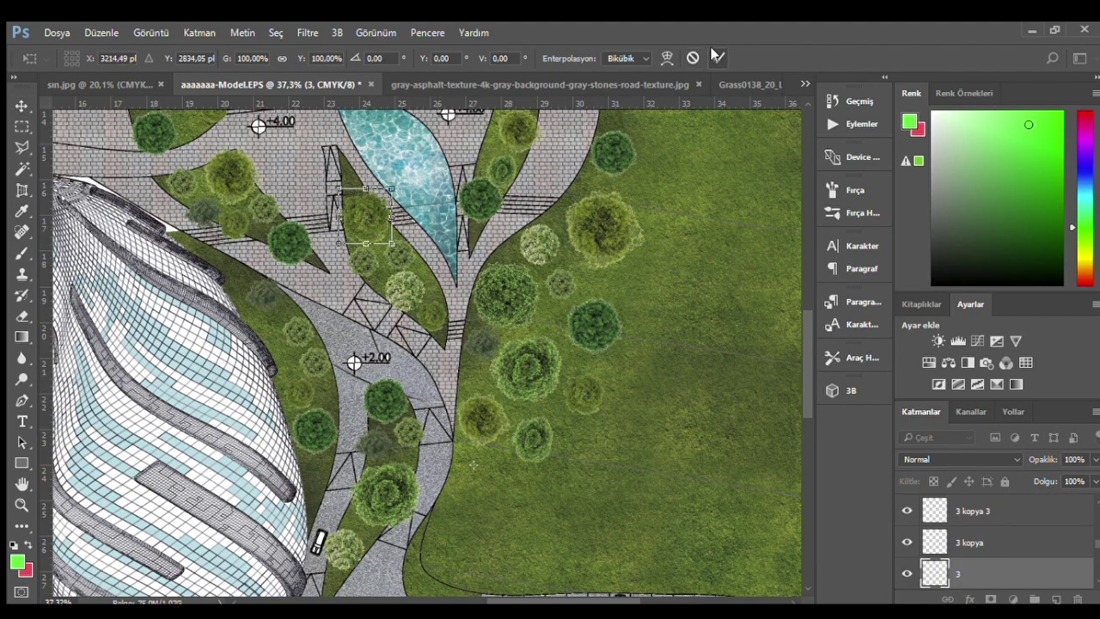
click(717, 57)
- Duplicate the top-left tree onto the lower lawn and commit the copy
click(249, 184)
click(176, 187)
click(164, 127)
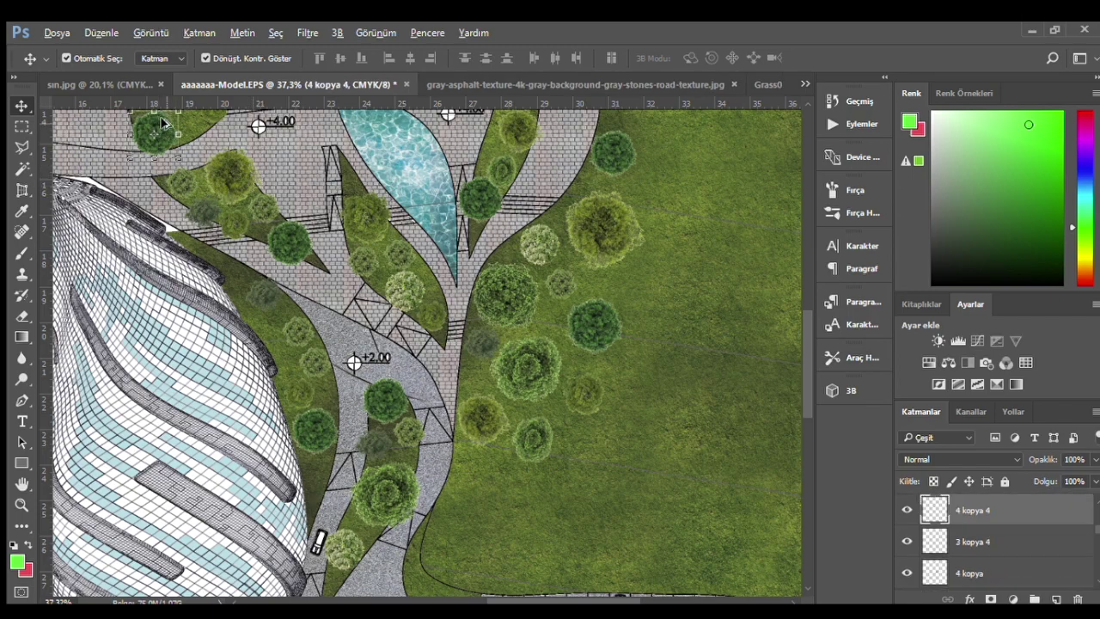
scroll(163, 127, up, 1)
mouse_move(163, 143)
mouse_down()
mouse_move(494, 473)
mouse_move(528, 474)
mouse_up()
scroll(491, 505, down, 1)
scroll(490, 505, up, 1)
key(Return)
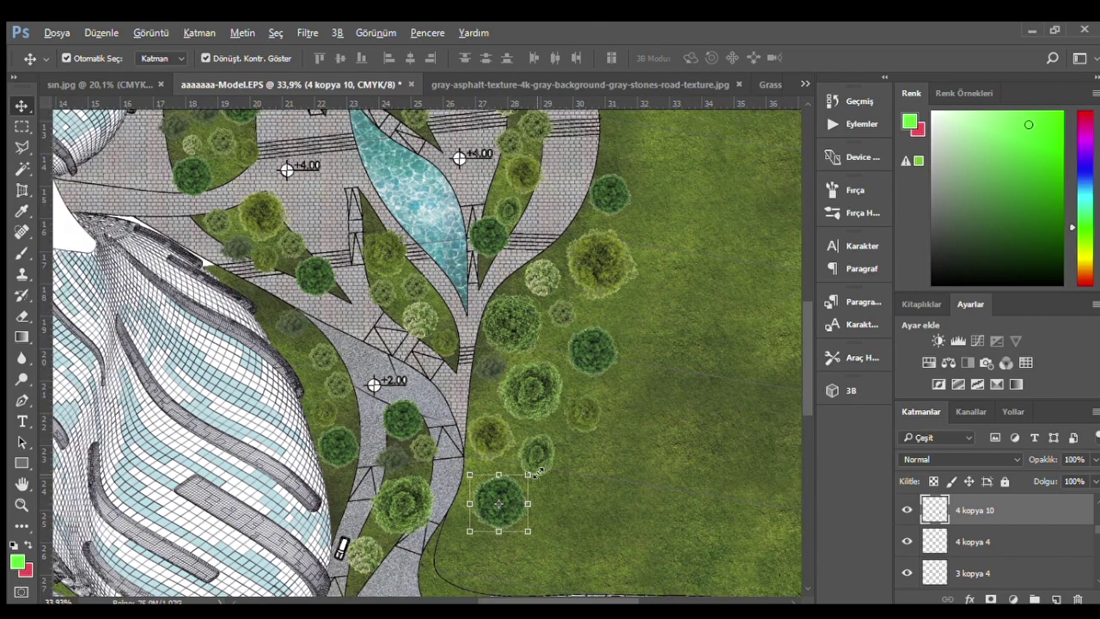
scroll(539, 471, down, 2)
scroll(653, 304, up, 2)
click(499, 281)
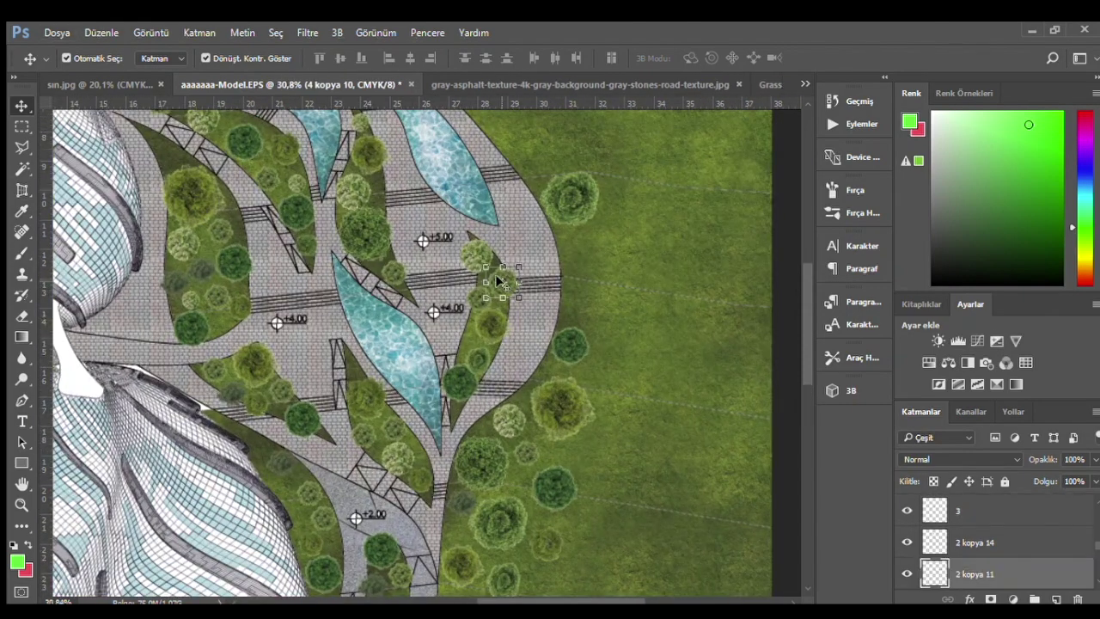
- Free-transform the small tree among the upper paths and commit it
scroll(498, 281, down, 2)
key(ctrl+t)
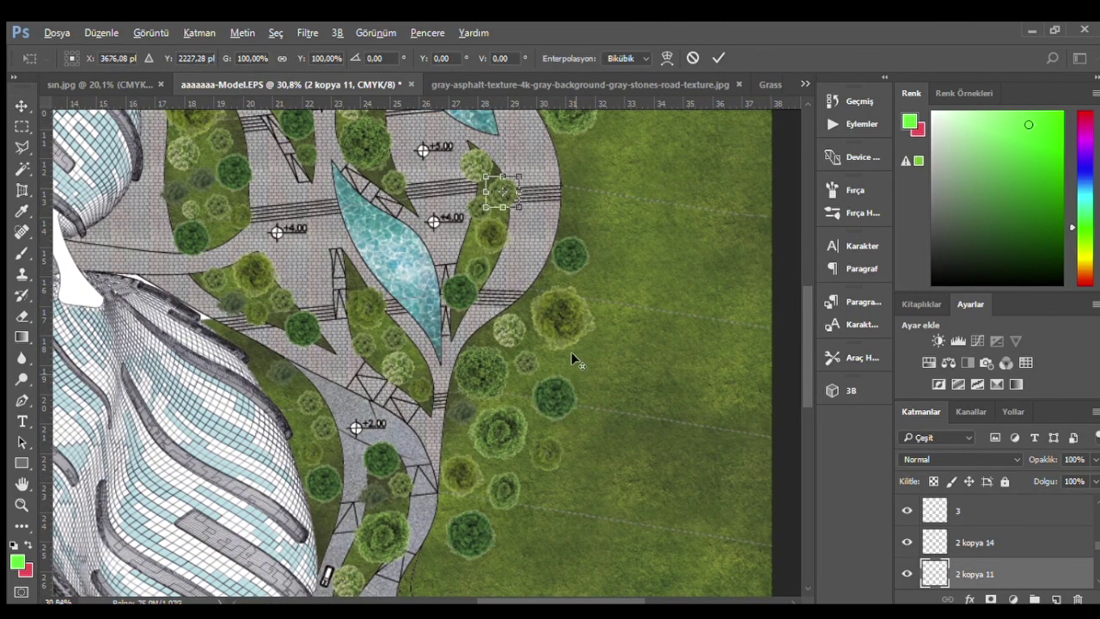
click(718, 58)
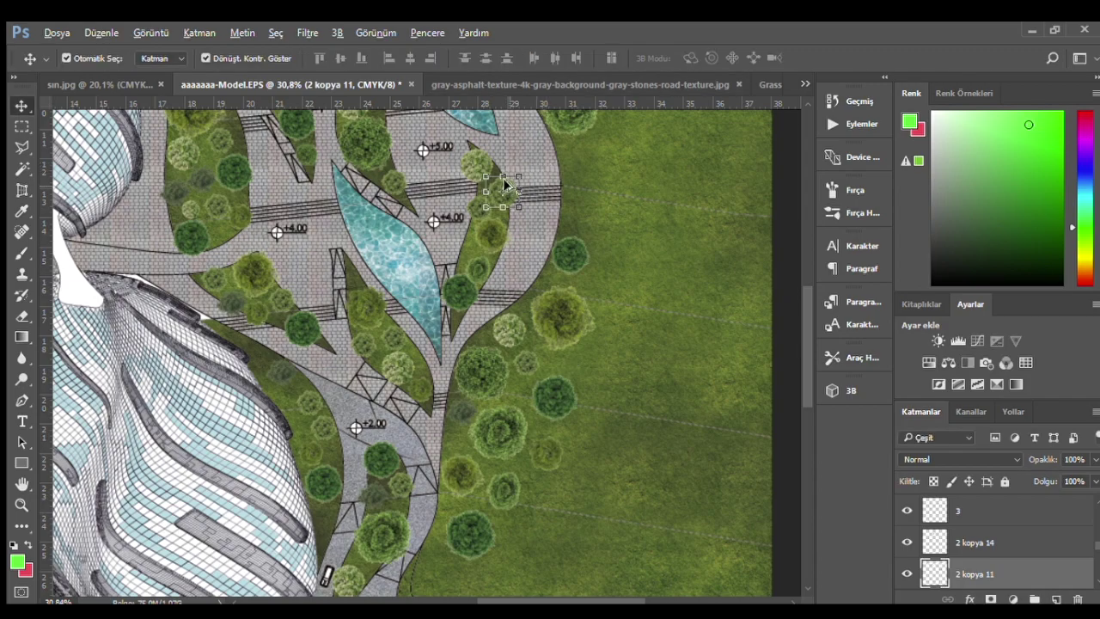
scroll(588, 348, down, 1)
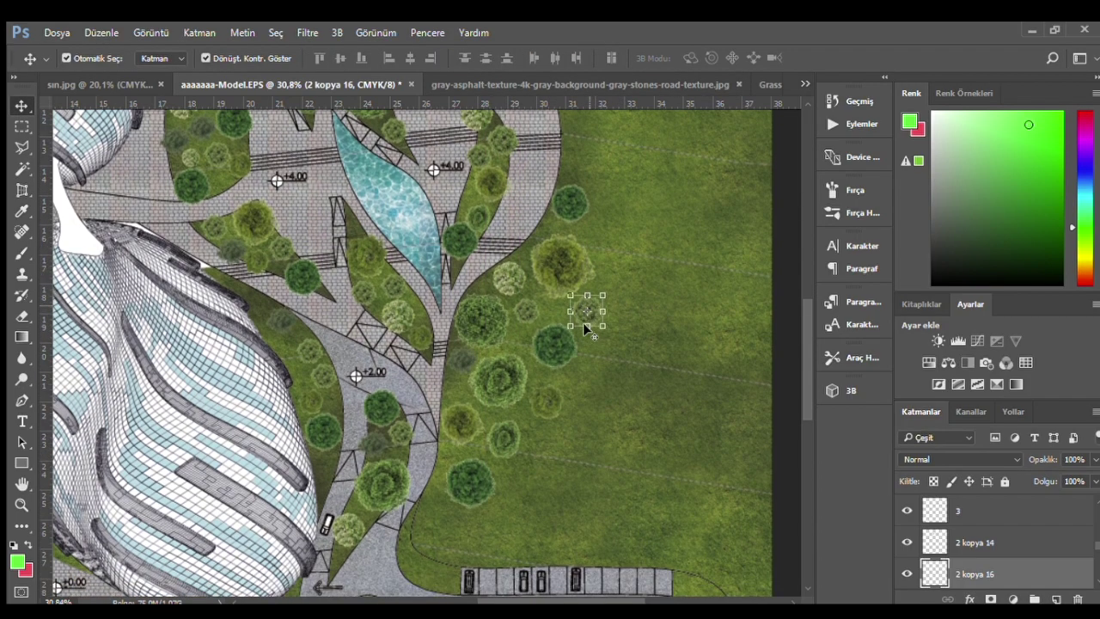
scroll(582, 335, down, 1)
scroll(481, 378, up, 2)
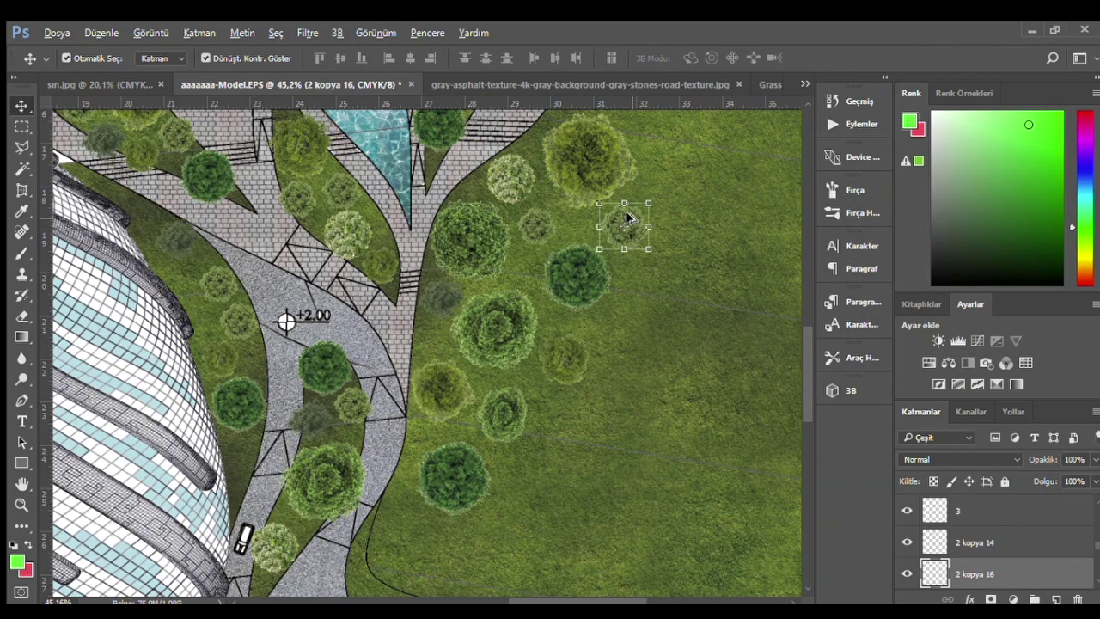
scroll(382, 288, up, 1)
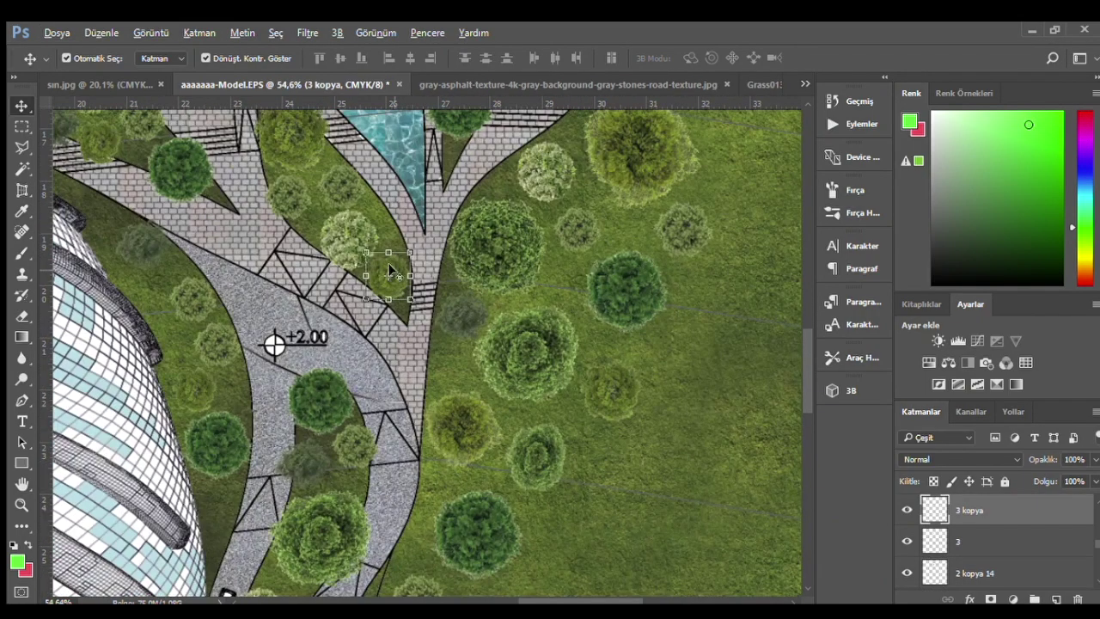
- Alt-drag two tree copies, including one from the left strip, onto the lower lawn
drag(388, 275, 553, 519)
scroll(366, 315, down, 1)
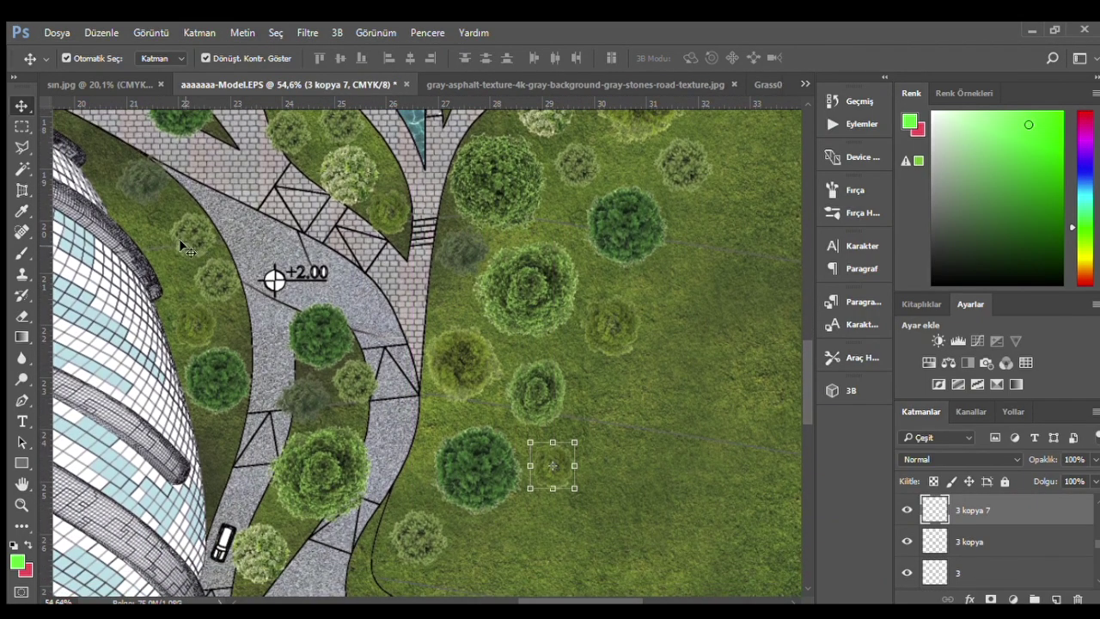
click(191, 225)
drag(196, 233, 492, 542)
scroll(464, 481, down, 3)
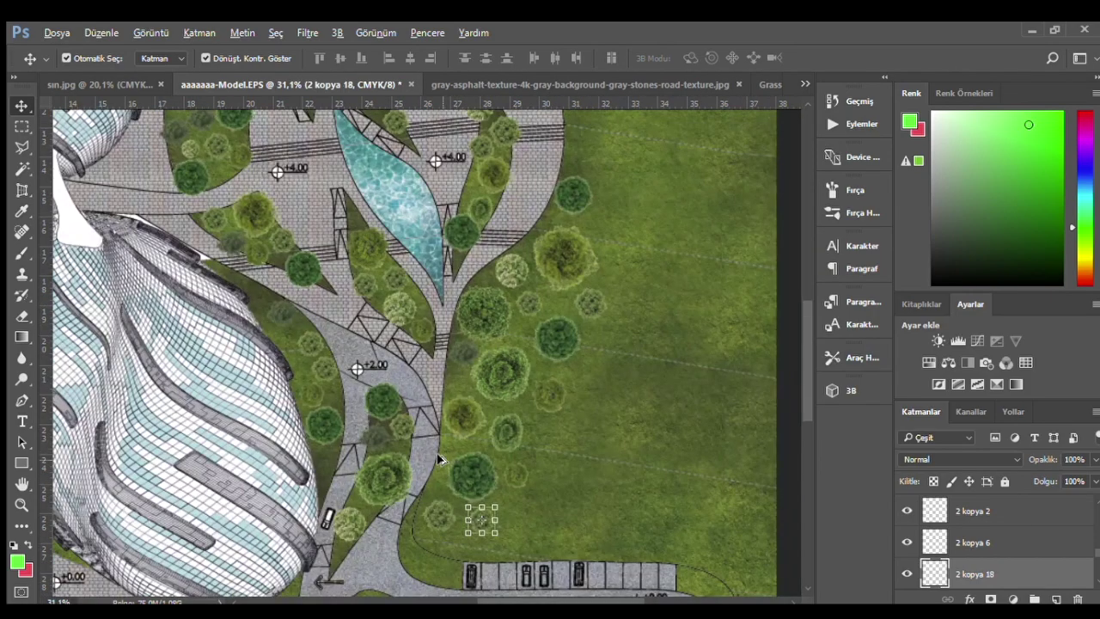
- Place a copy of a tree from near the upper paths on the lawn
click(302, 268)
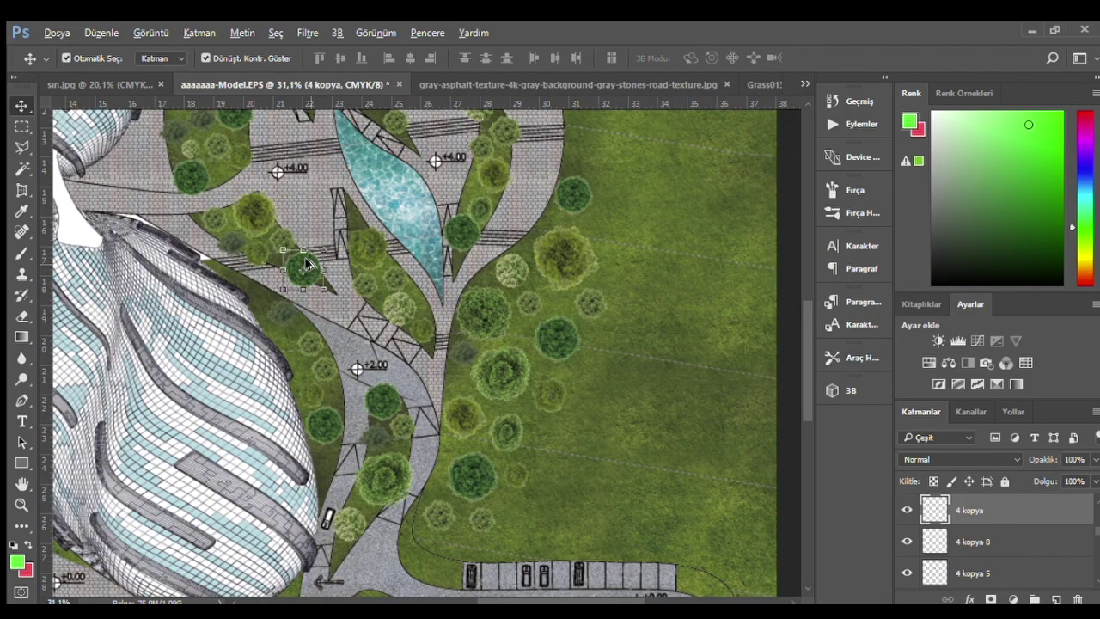
drag(561, 441, 560, 443)
scroll(499, 430, down, 1)
scroll(480, 424, down, 1)
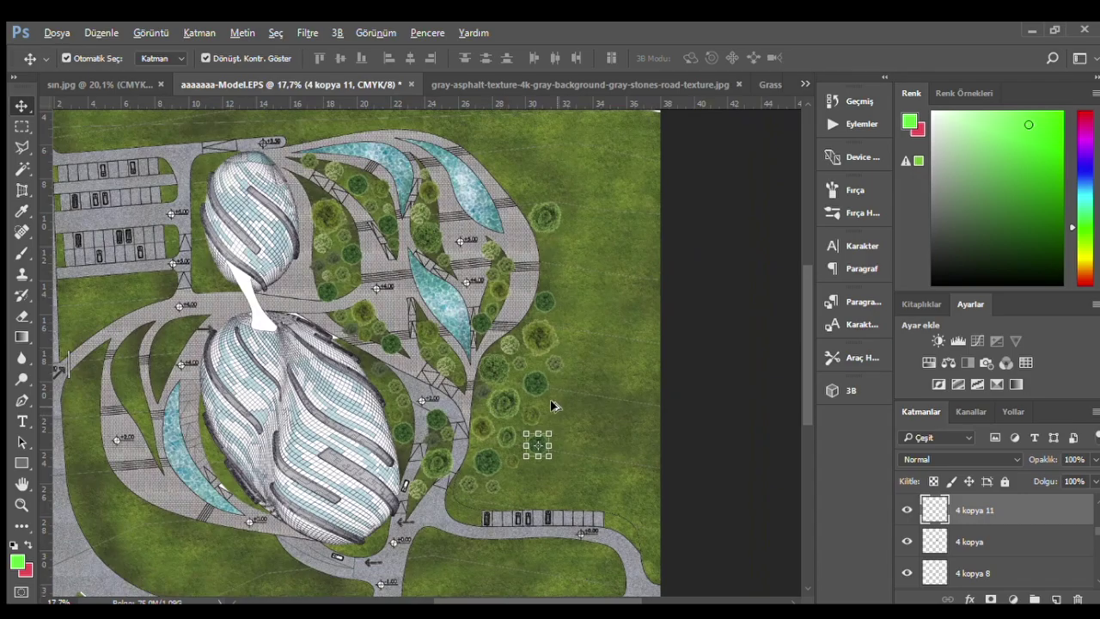
scroll(515, 412, up, 1)
scroll(489, 446, up, 1)
scroll(472, 468, up, 1)
scroll(368, 356, down, 1)
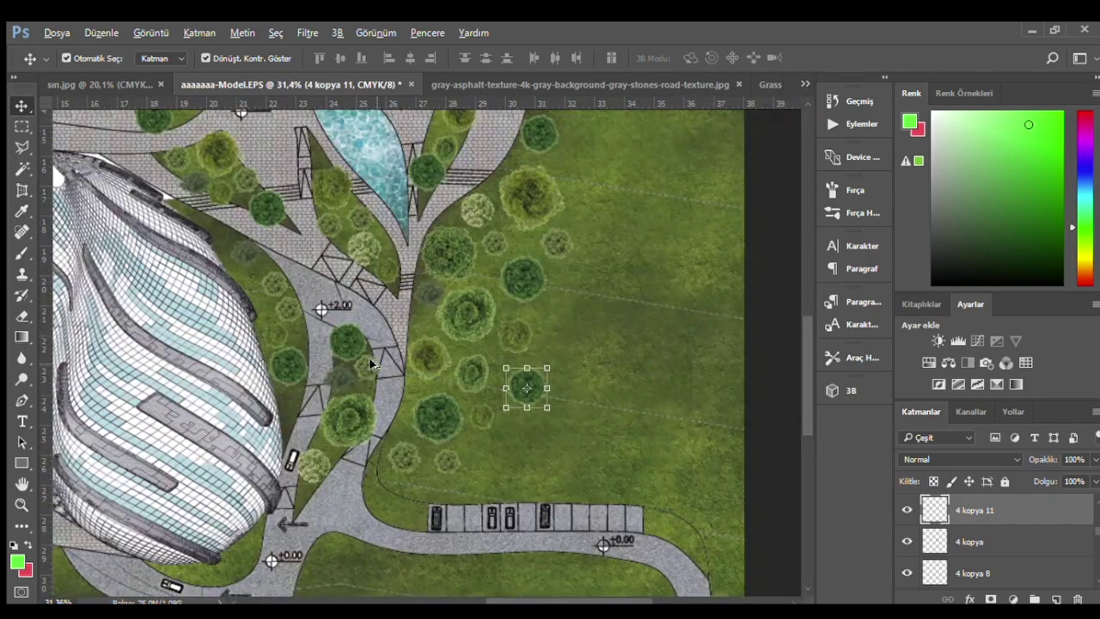
scroll(349, 366, up, 1)
- Copy the faint path-side tree onto the grass near the parking and the curving path
click(275, 334)
scroll(275, 334, up, 1)
scroll(258, 310, up, 1)
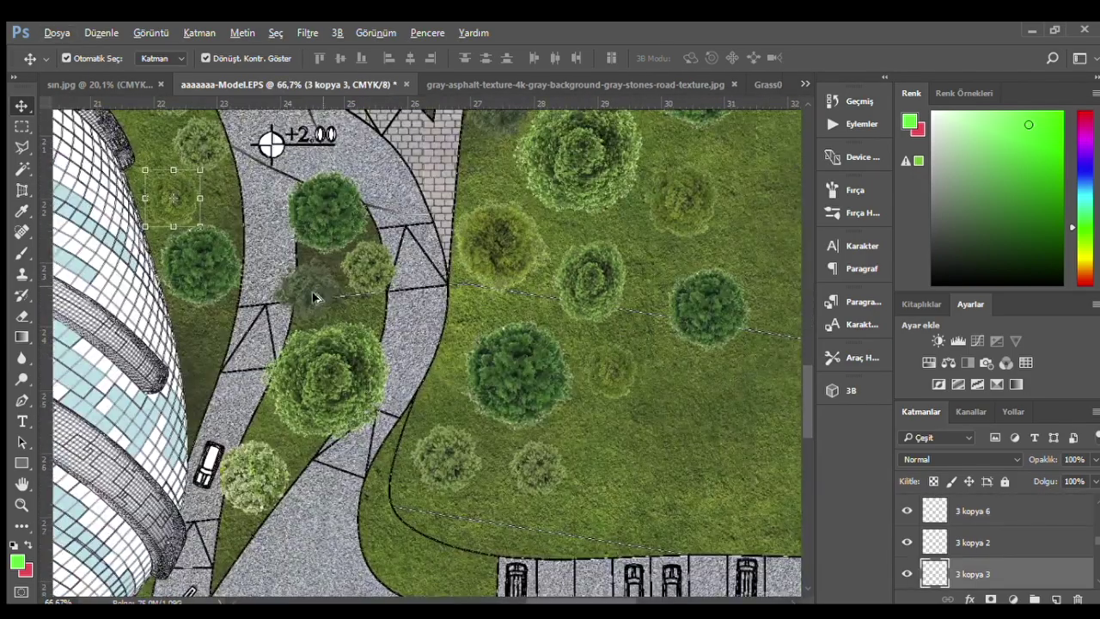
scroll(206, 214, up, 1)
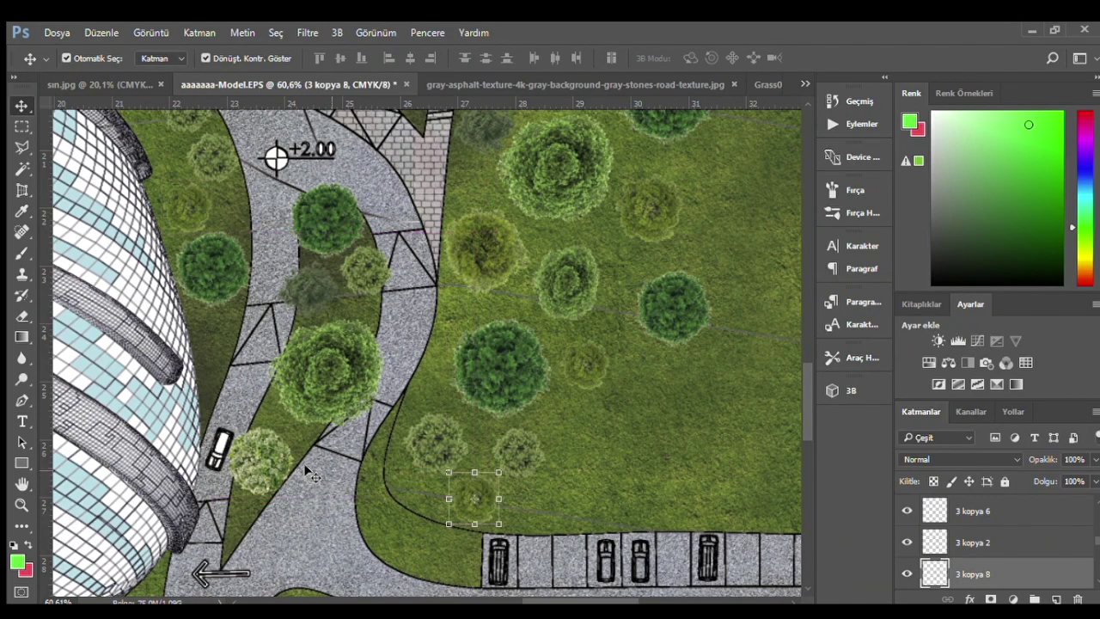
drag(257, 449, 424, 510)
alt+click(423, 510)
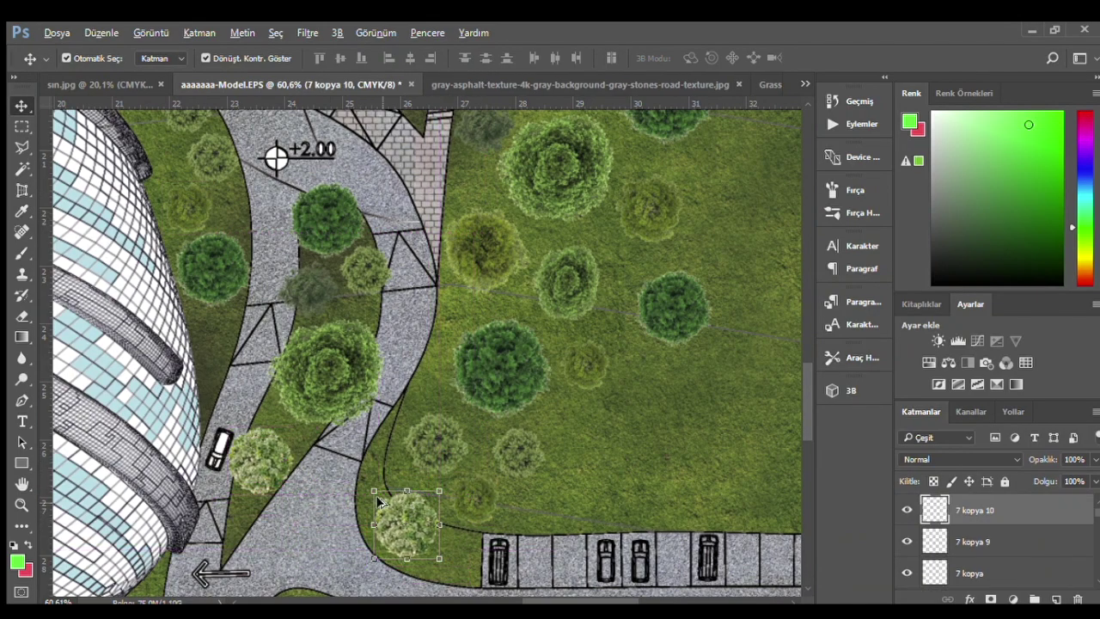
scroll(423, 511, down, 2)
scroll(447, 481, down, 2)
scroll(459, 464, down, 2)
scroll(464, 361, up, 2)
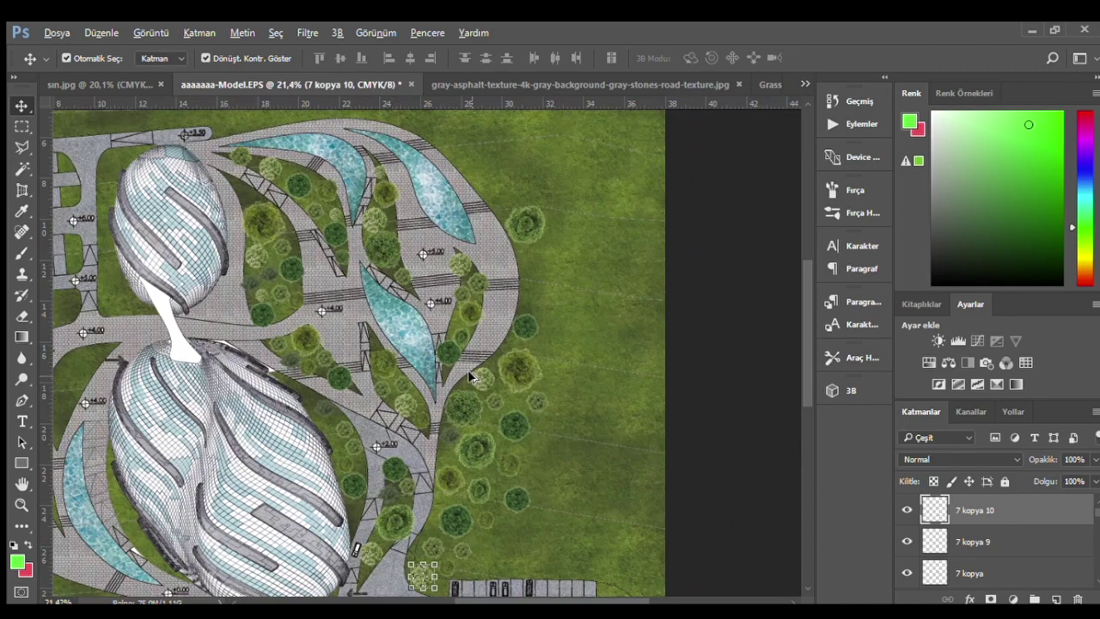
scroll(514, 405, down, 1)
scroll(185, 357, up, 2)
scroll(258, 352, up, 1)
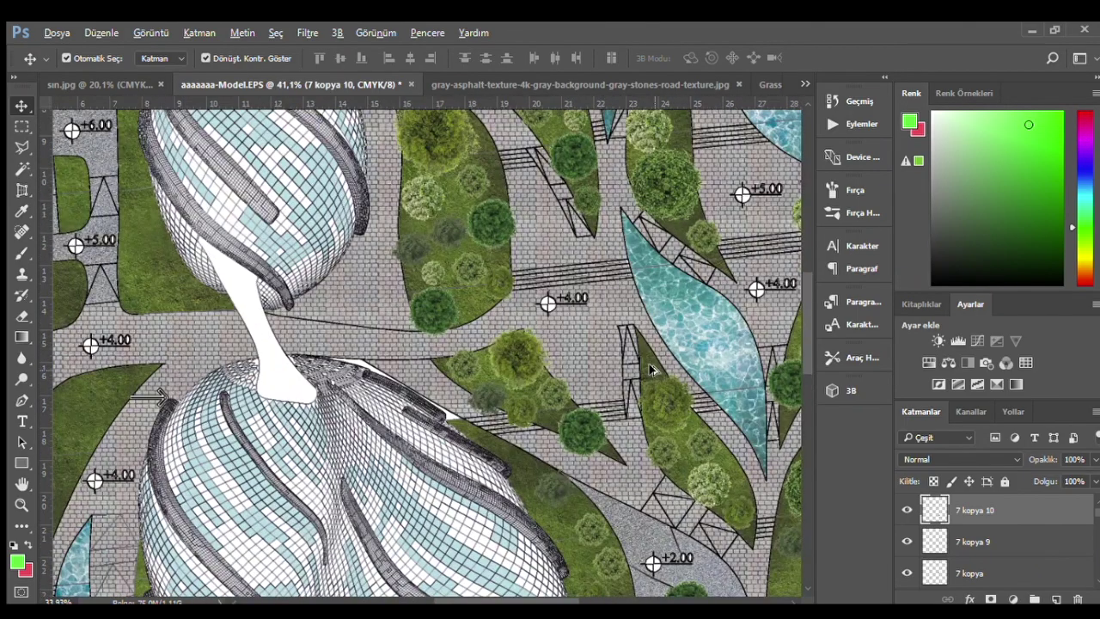
- Copy trees from the right planted bed onto the grass left of the building
scroll(388, 338, up, 2)
drag(628, 324, 636, 317)
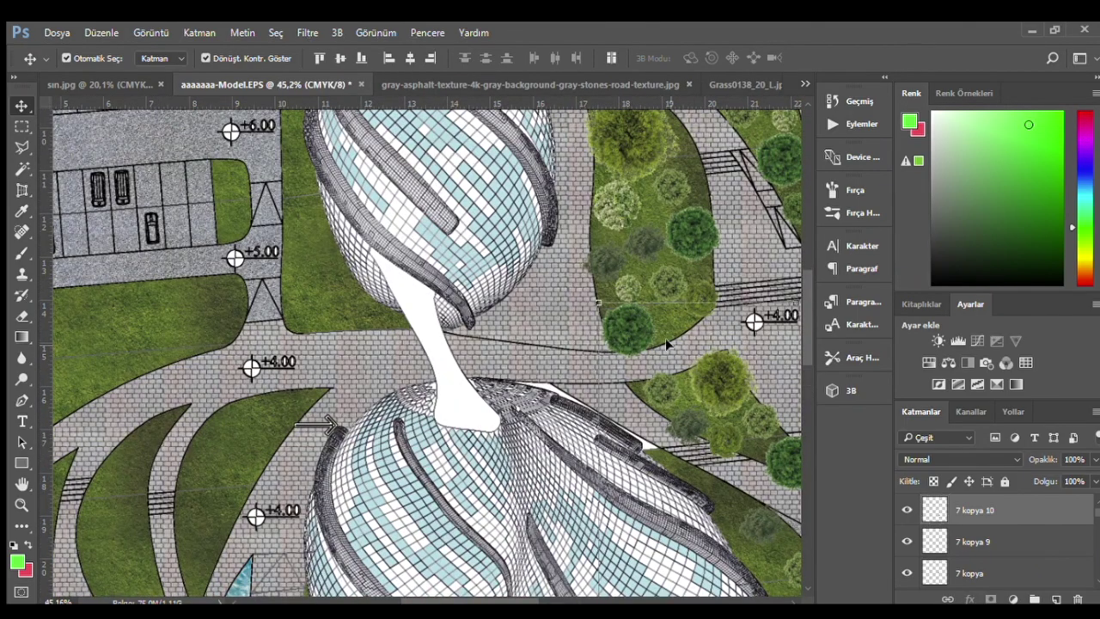
click(624, 187)
drag(624, 196, 329, 296)
click(636, 323)
drag(638, 323, 226, 324)
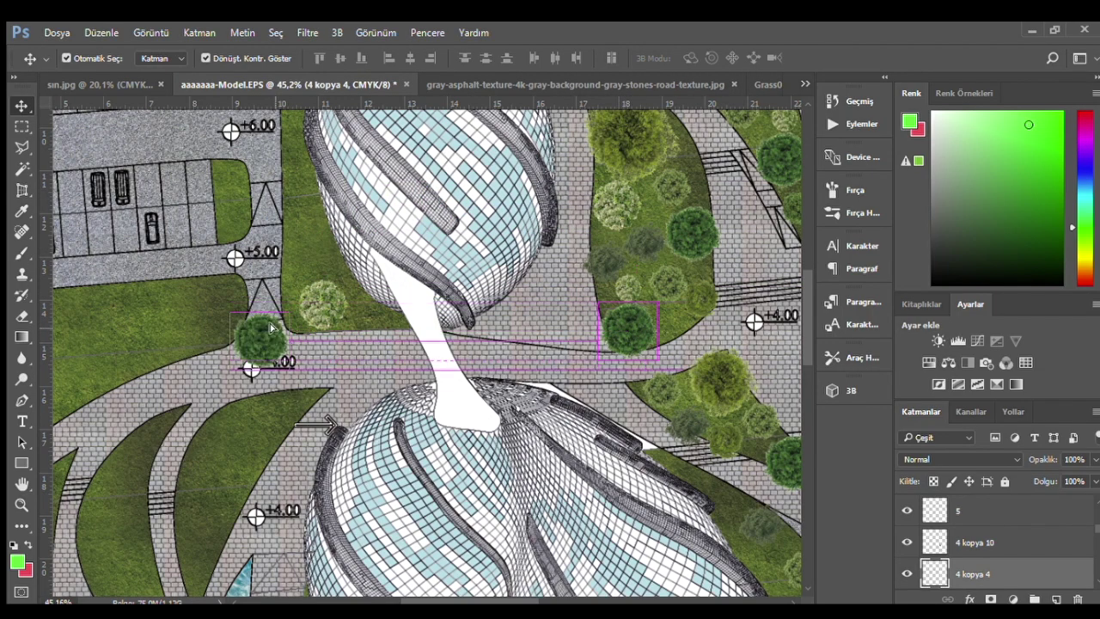
scroll(744, 351, down, 2)
- Add tree copies on the grass near the +5.00 mark and the left grass area
drag(744, 351, 288, 189)
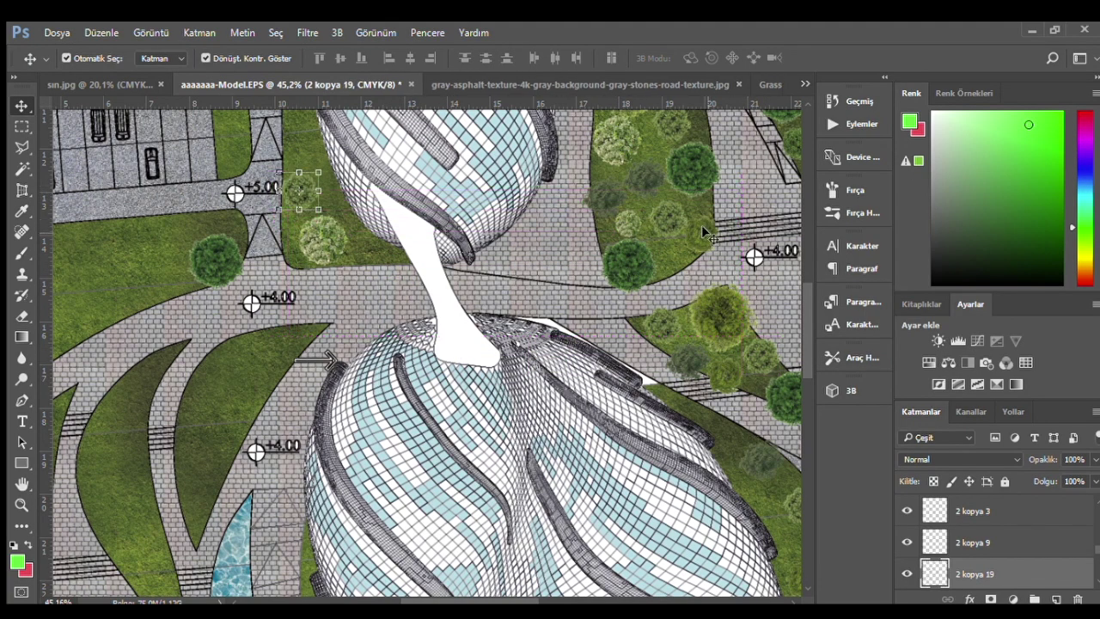
drag(704, 223, 375, 250)
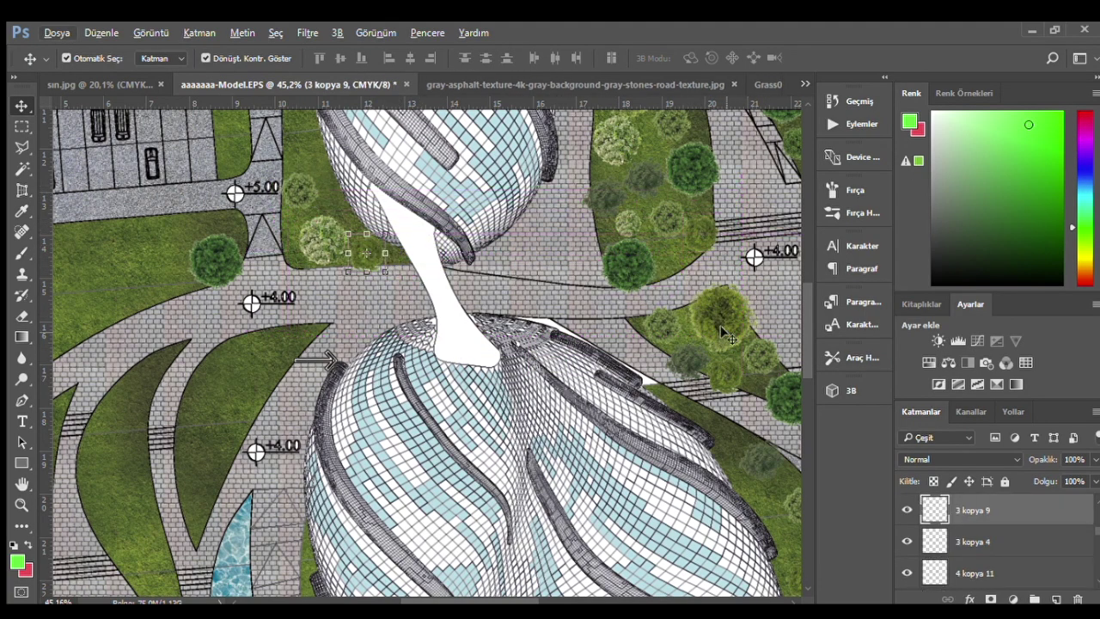
click(690, 365)
drag(690, 355, 305, 330)
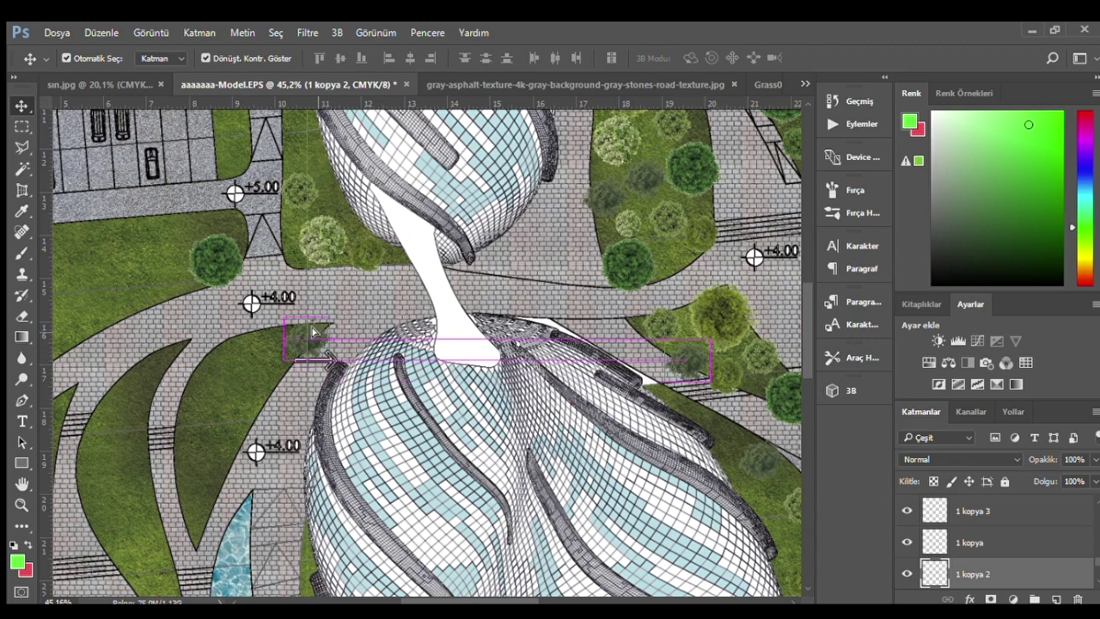
click(617, 137)
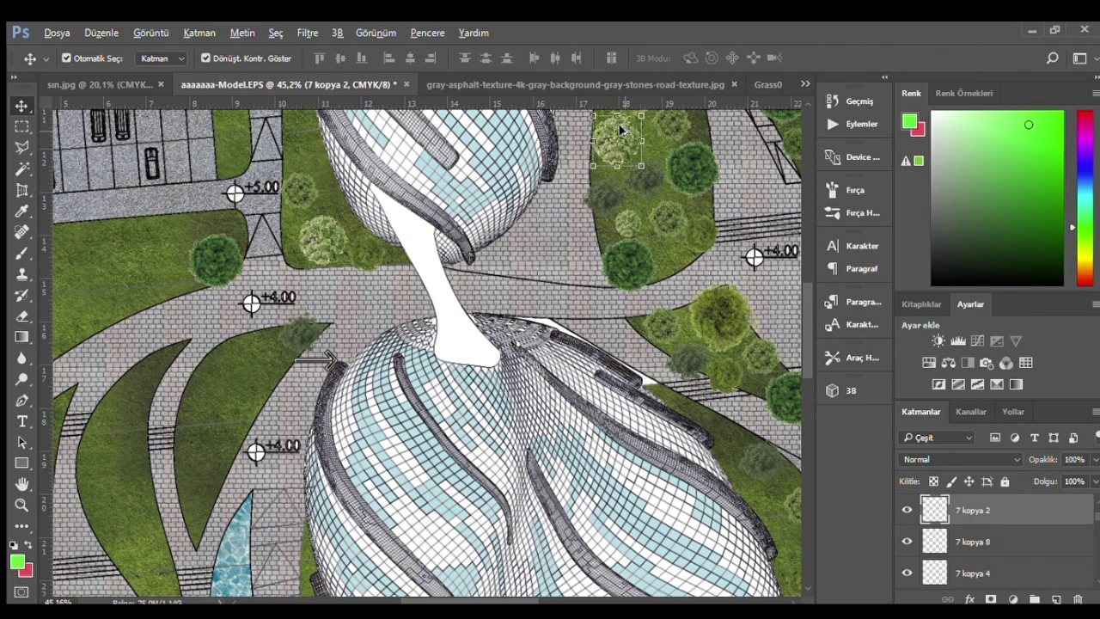
drag(625, 129, 255, 342)
- Duplicate top-right trees onto the left grass area and the left path area
scroll(585, 284, up, 1)
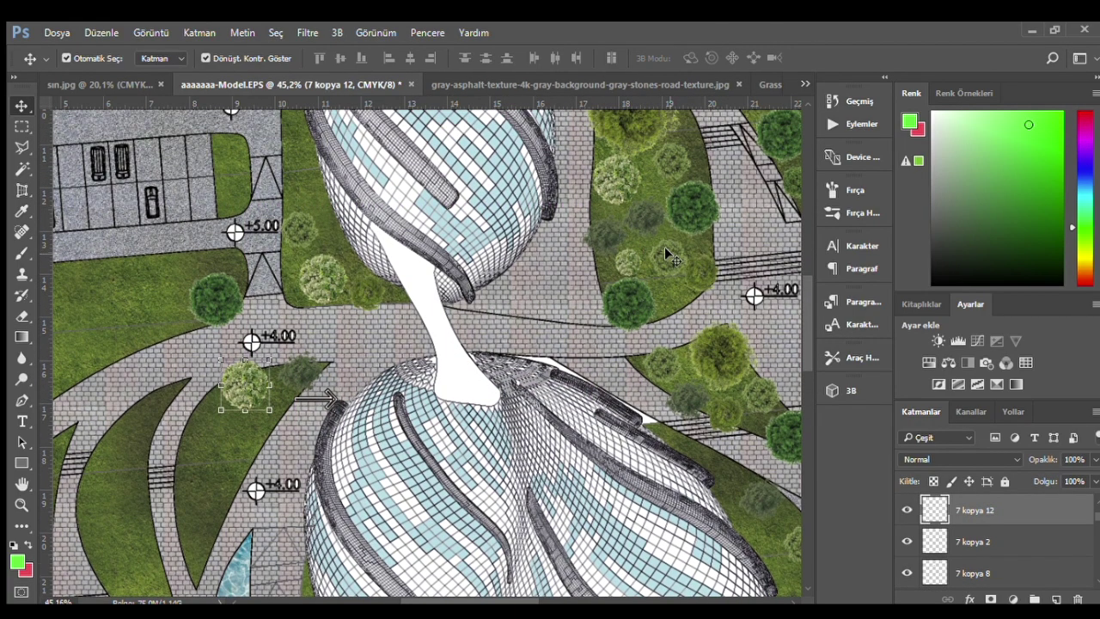
click(697, 273)
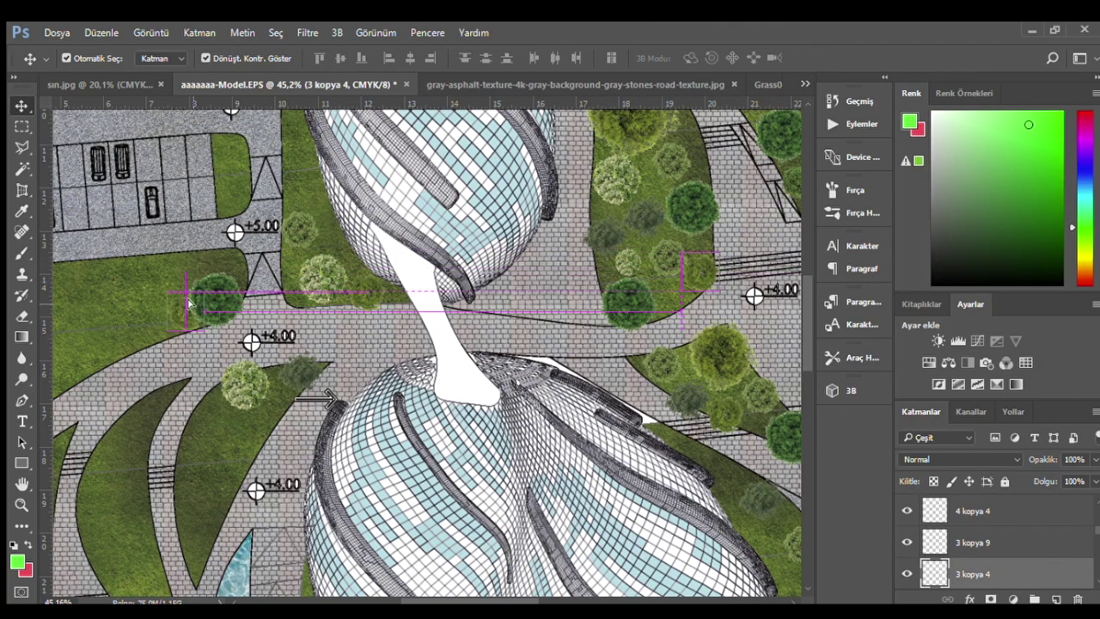
scroll(251, 367, up, 2)
click(617, 178)
drag(634, 161, 87, 390)
scroll(434, 410, down, 2)
drag(694, 481, 258, 465)
- Copy the small tree to the left path area and move a copy by the parking
click(581, 144)
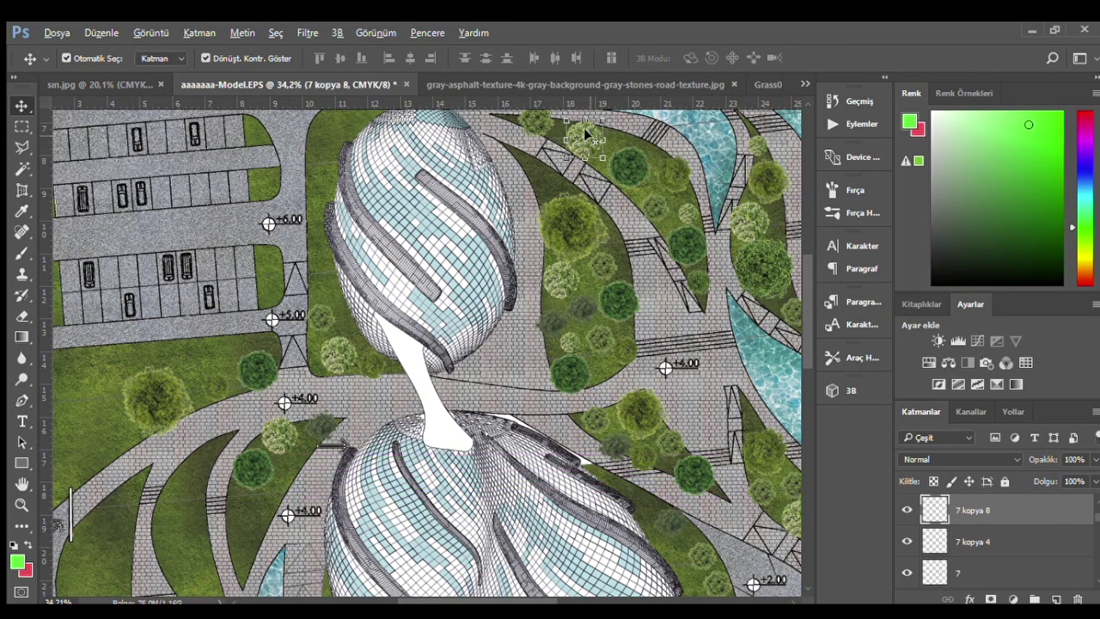
drag(586, 131, 303, 450)
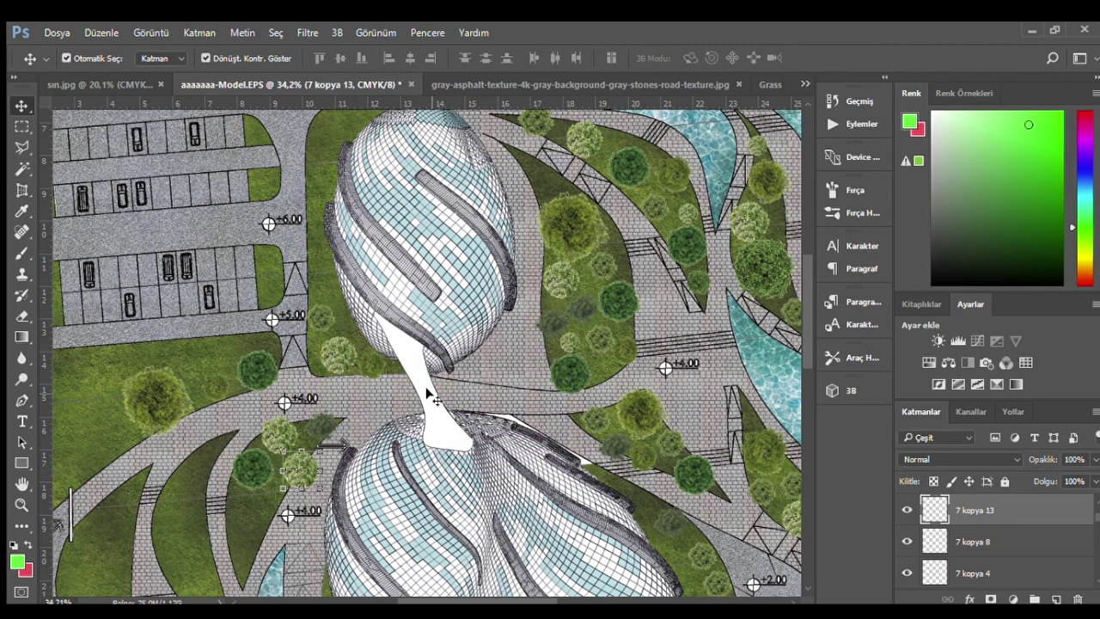
scroll(213, 519, up, 2)
scroll(361, 450, up, 2)
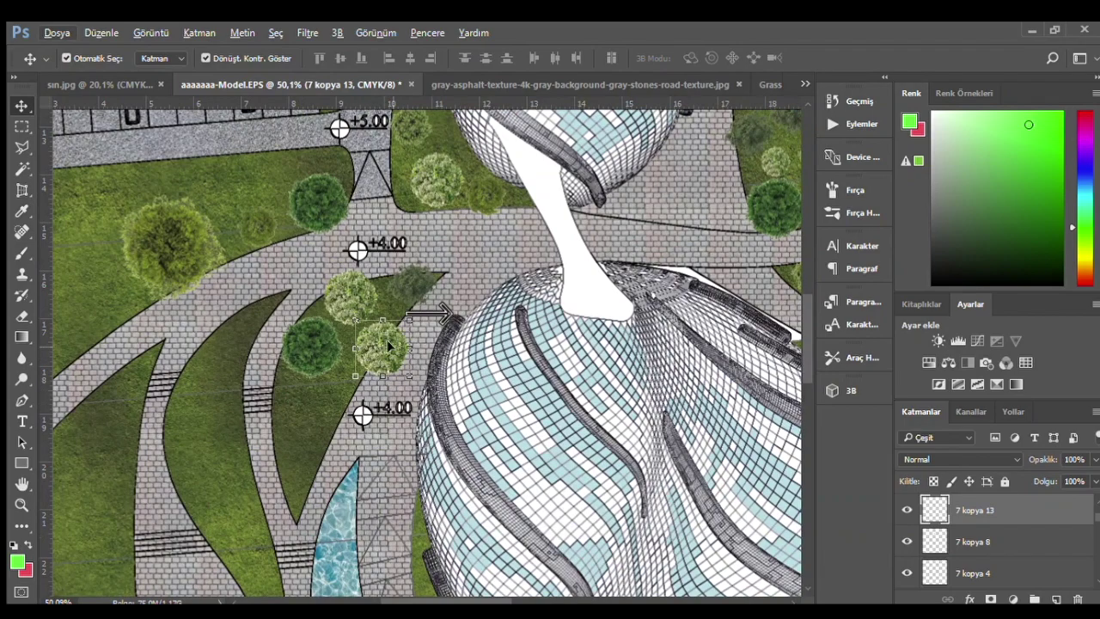
drag(386, 340, 225, 181)
scroll(427, 351, down, 3)
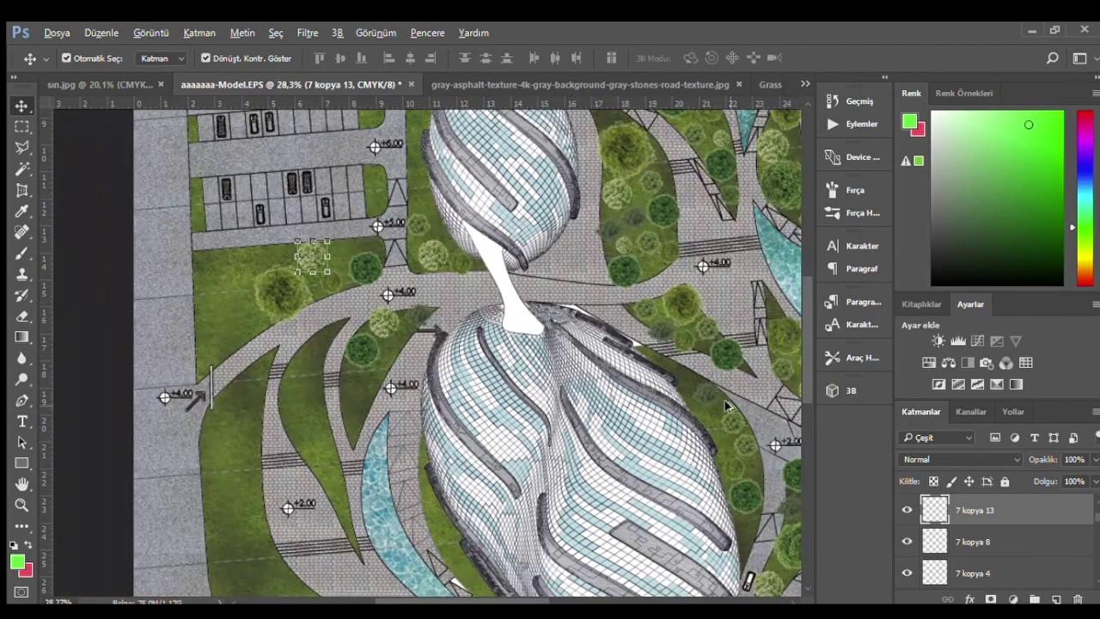
scroll(726, 405, up, 1)
- Copy a tree beside the +4.00 level mark, enlarge it to about 145%, and shift it down
click(706, 392)
scroll(703, 388, up, 1)
drag(706, 389, 234, 388)
scroll(233, 387, up, 2)
key(ctrl+t)
drag(189, 342, 185, 339)
click(718, 58)
scroll(297, 421, down, 1)
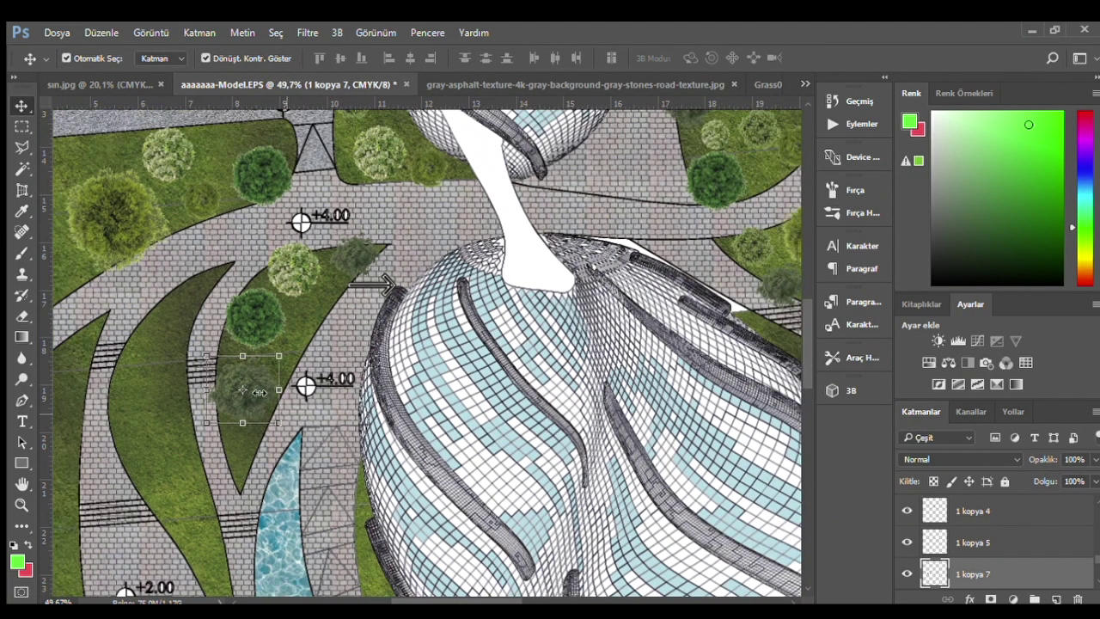
drag(251, 384, 252, 431)
scroll(252, 431, down, 1)
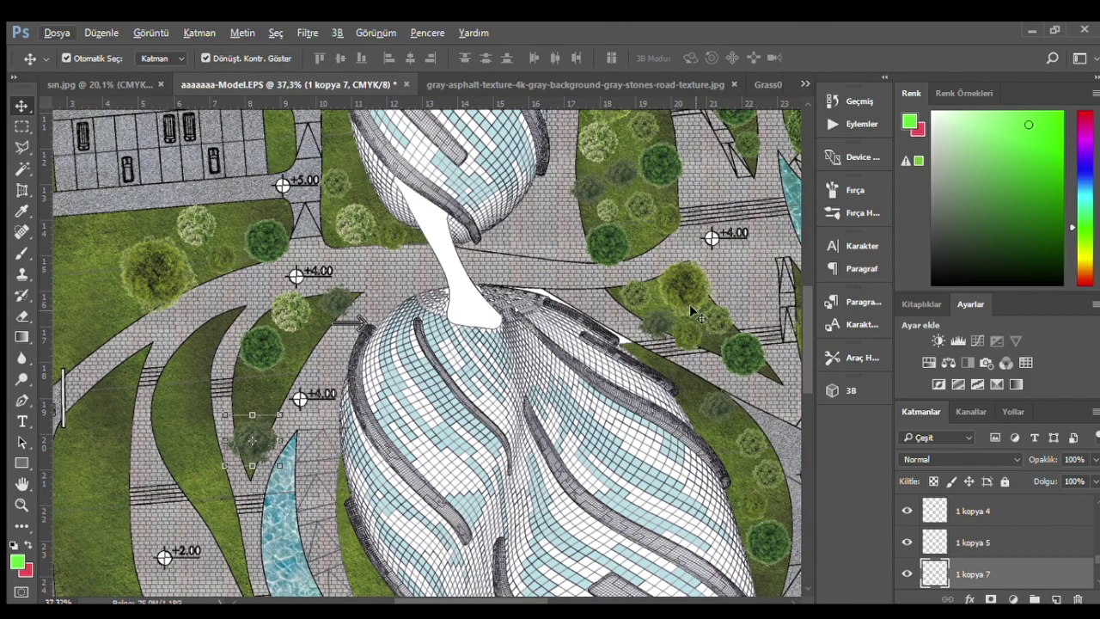
- Place another tree copy lower on the left grass
click(721, 321)
scroll(721, 321, up, 1)
drag(721, 314, 181, 415)
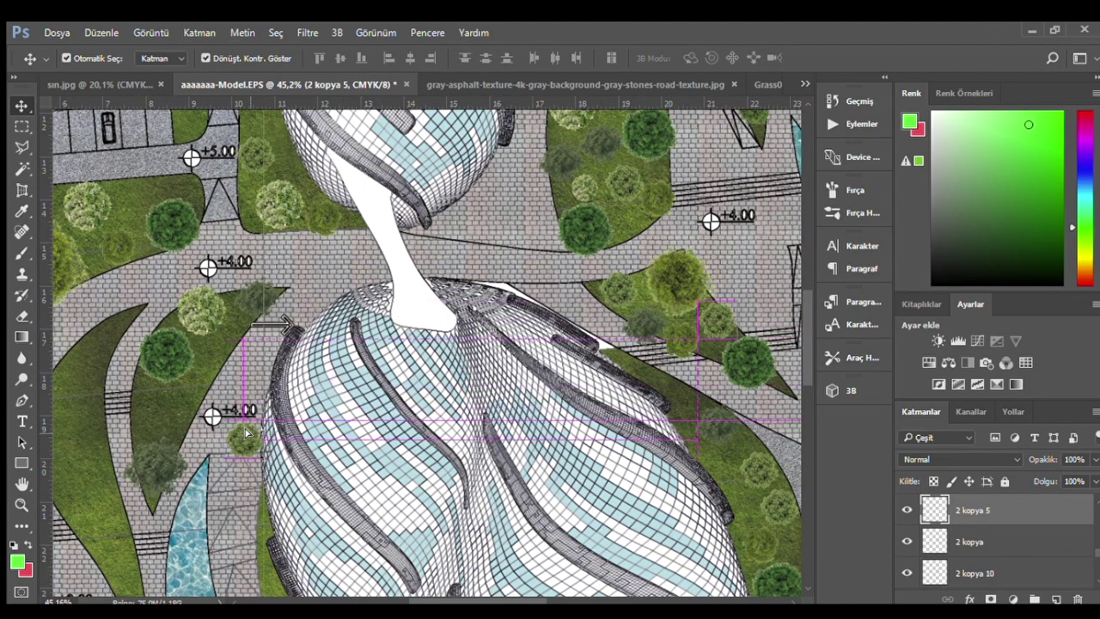
scroll(651, 319, down, 1)
scroll(645, 257, up, 1)
scroll(640, 223, up, 2)
- Add tree copies to the left grass, the upper grass area and the lower left strip
click(634, 175)
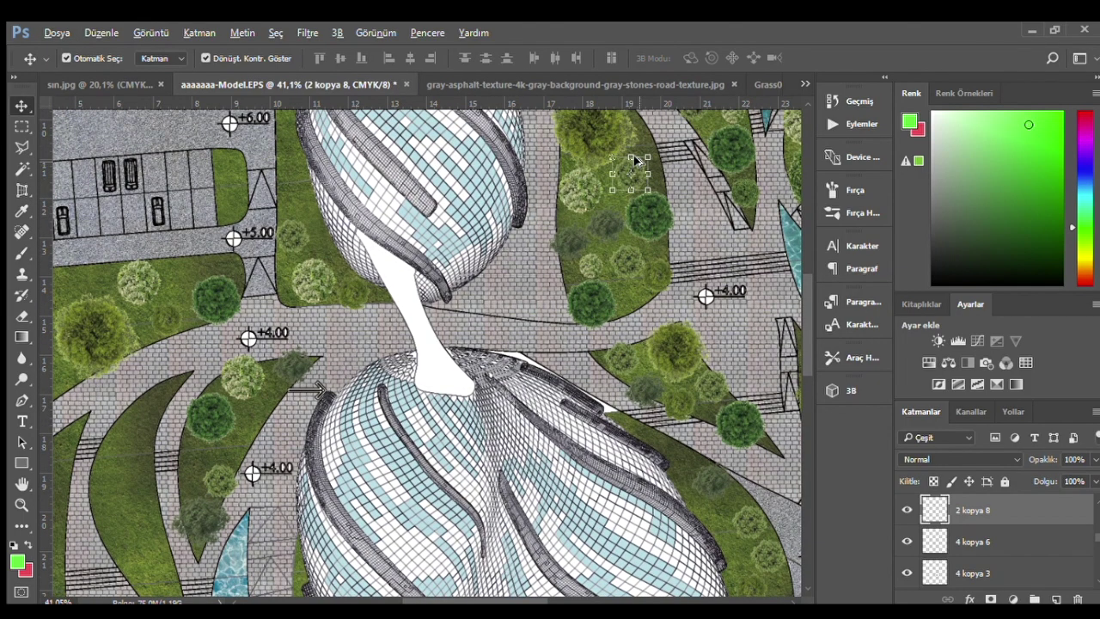
mouse_move(632, 176)
mouse_down()
mouse_move(194, 258)
mouse_move(288, 196)
mouse_up()
scroll(494, 301, down, 3)
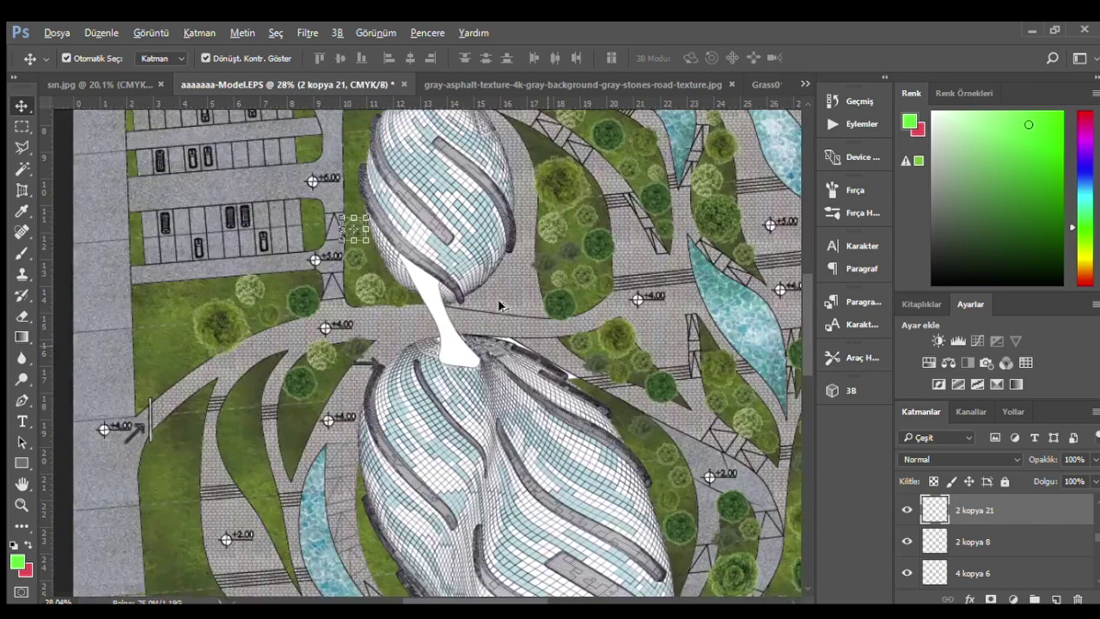
scroll(402, 492, down, 1)
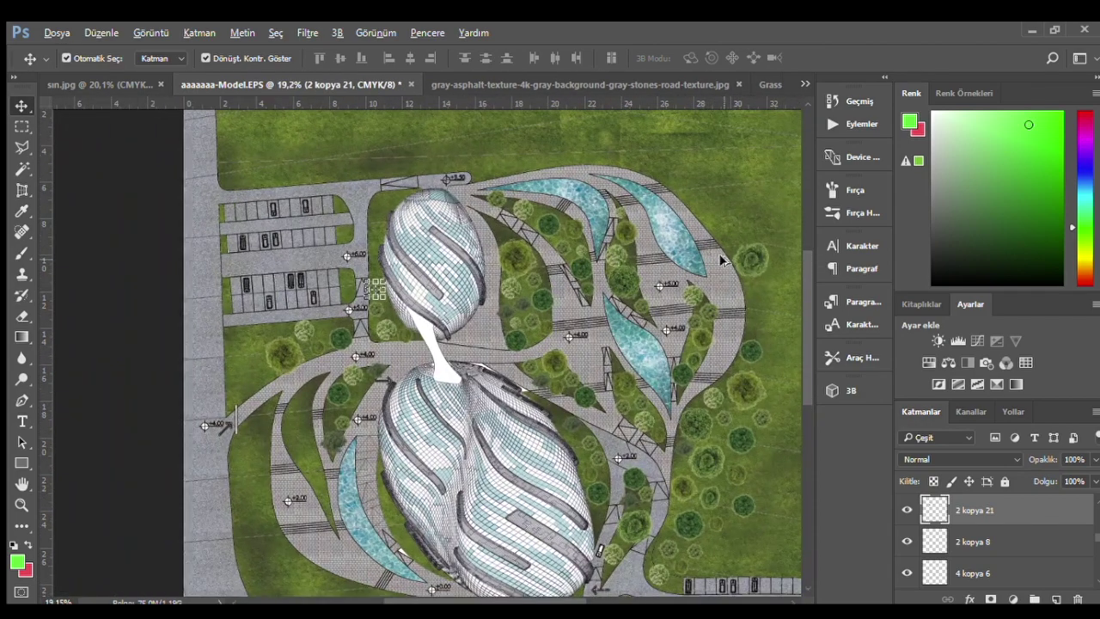
scroll(752, 256, up, 1)
drag(751, 268, 496, 167)
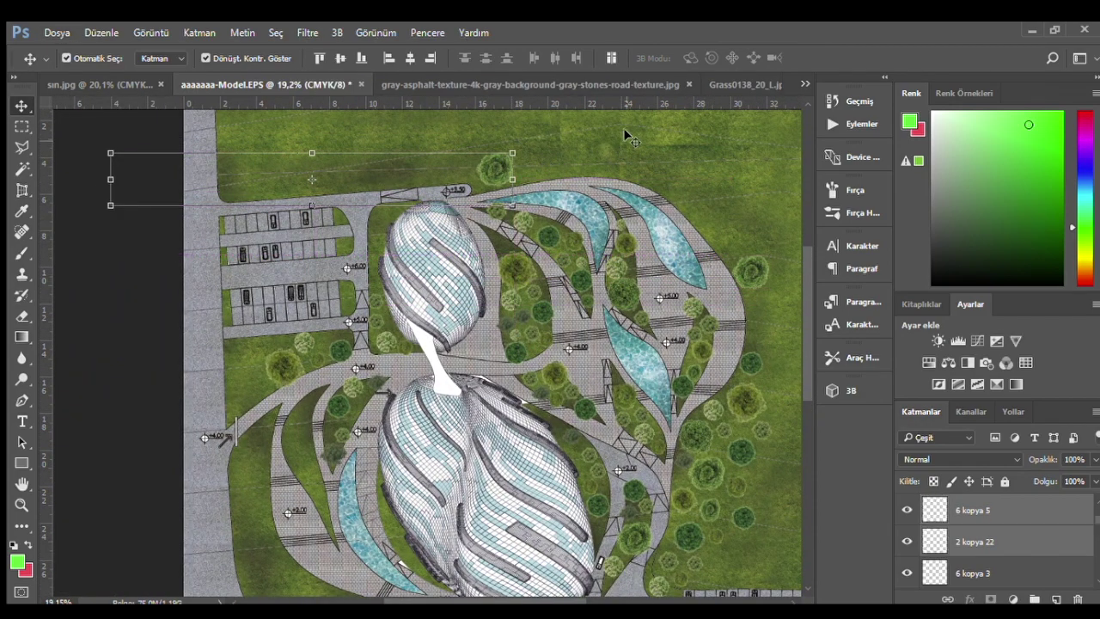
scroll(589, 187, up, 1)
click(631, 305)
drag(632, 295, 185, 484)
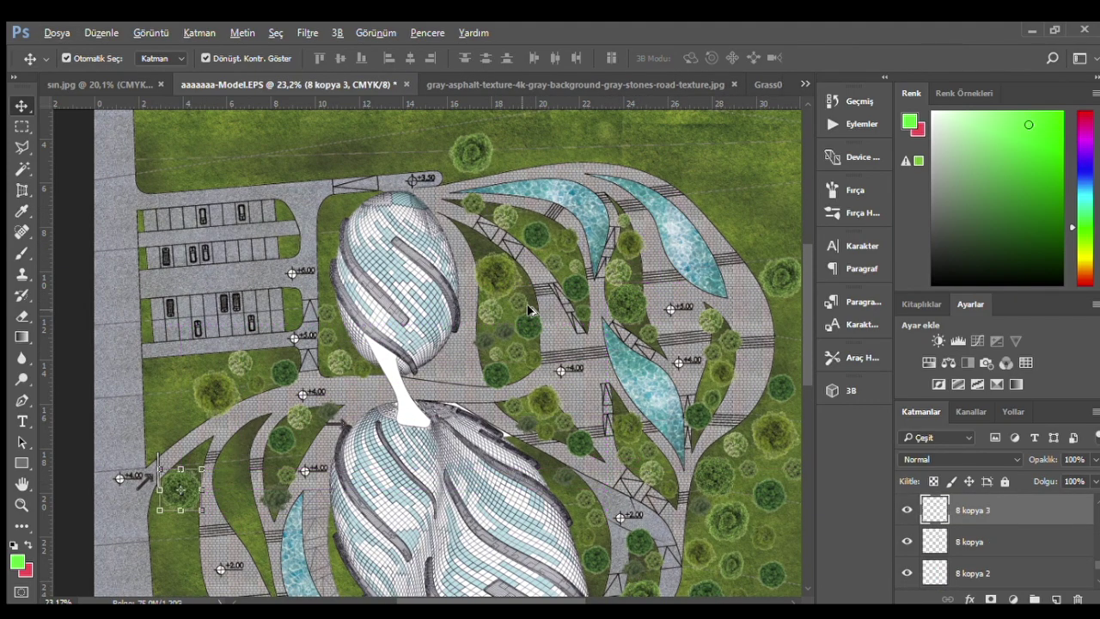
scroll(529, 310, down, 1)
- Compare with the sn.jpg reference plan, then move a tree onto the lower grass strip
click(98, 82)
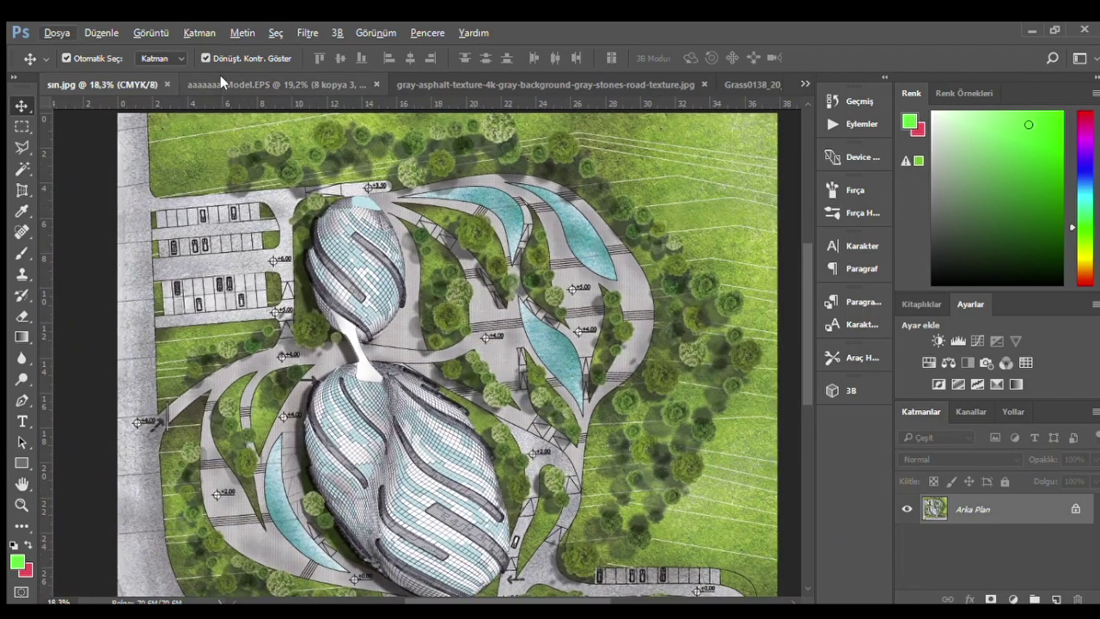
click(220, 84)
scroll(292, 320, up, 1)
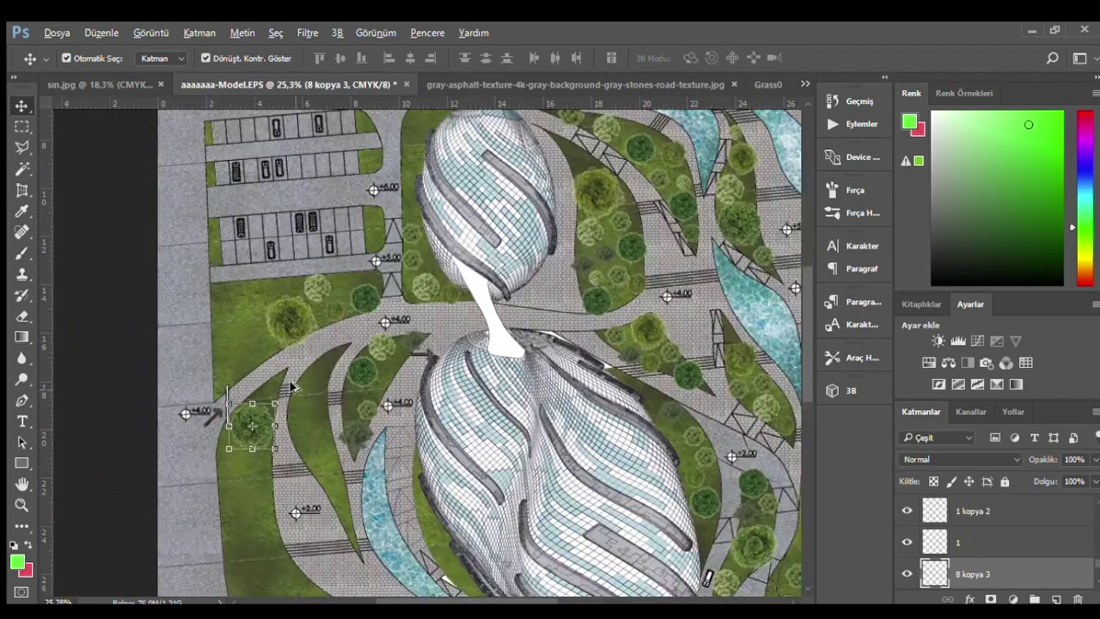
scroll(292, 319, up, 1)
scroll(290, 325, up, 1)
drag(290, 325, 314, 428)
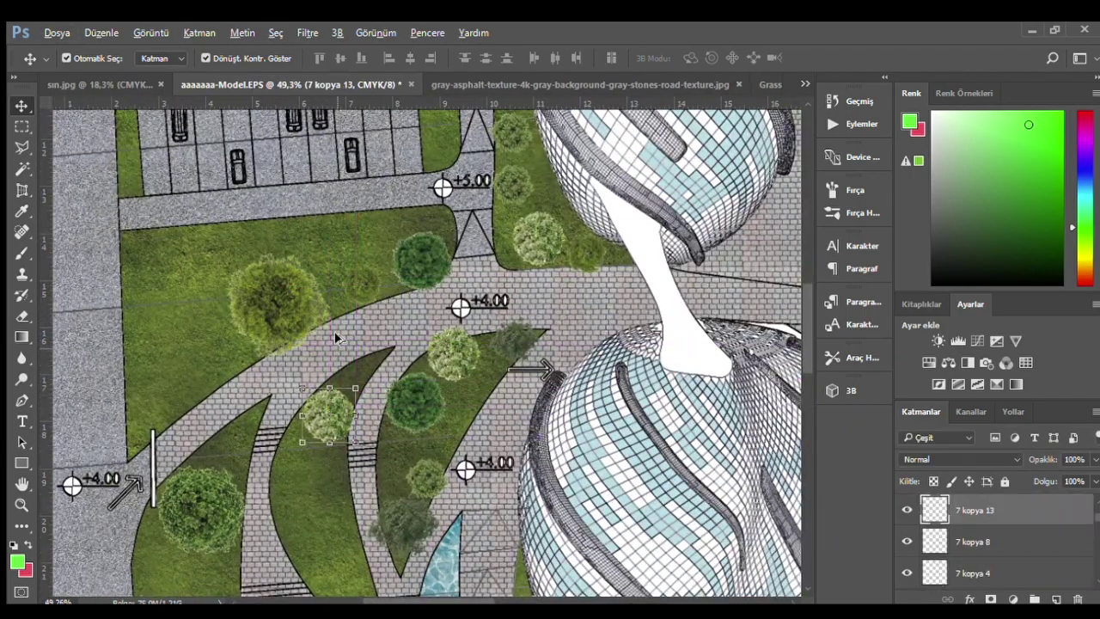
- Reposition a tree further left and down along the grass strip
scroll(436, 430, down, 2)
scroll(437, 429, up, 1)
scroll(447, 396, down, 2)
scroll(469, 341, up, 1)
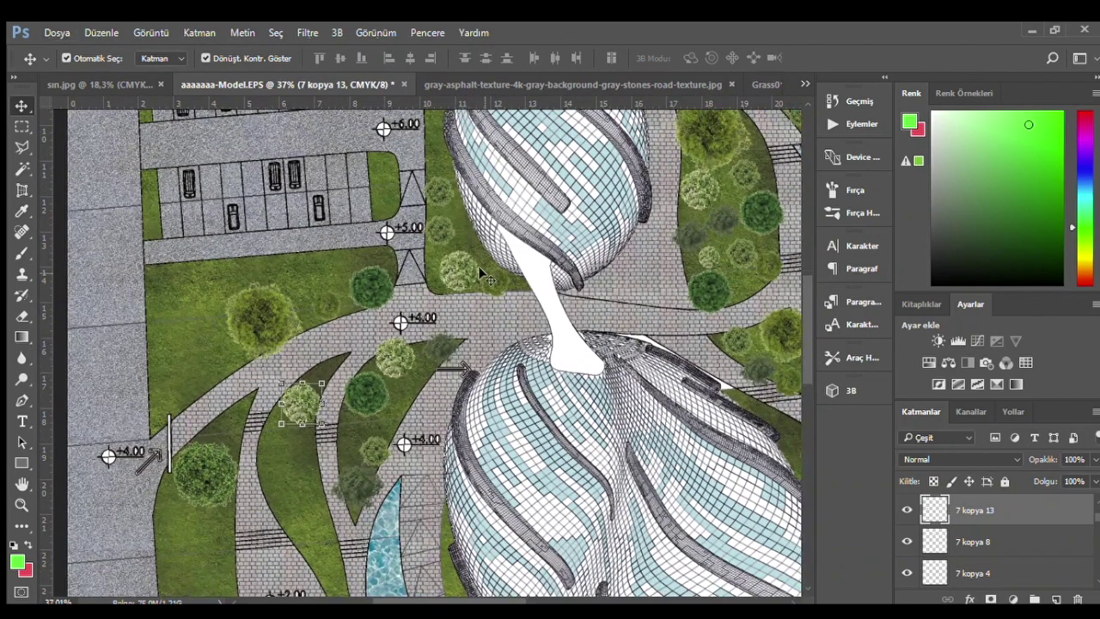
click(497, 273)
drag(391, 421, 299, 443)
scroll(296, 382, down, 1)
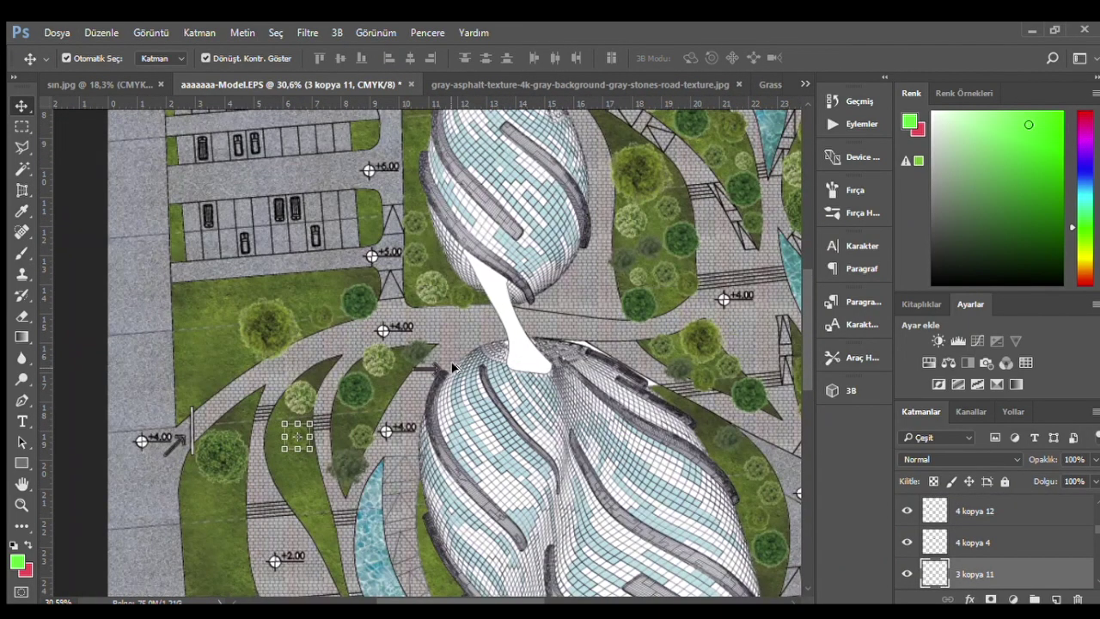
- Copy the light green tree and a small tree onto the lower-left grass
click(727, 366)
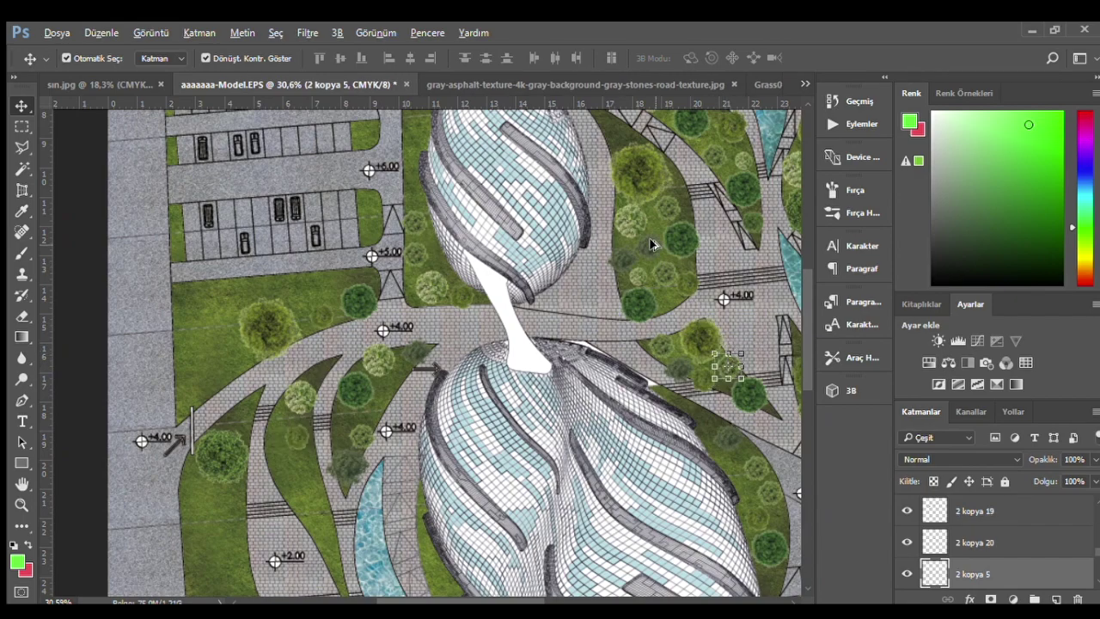
scroll(651, 245, up, 2)
click(627, 205)
drag(623, 208, 163, 539)
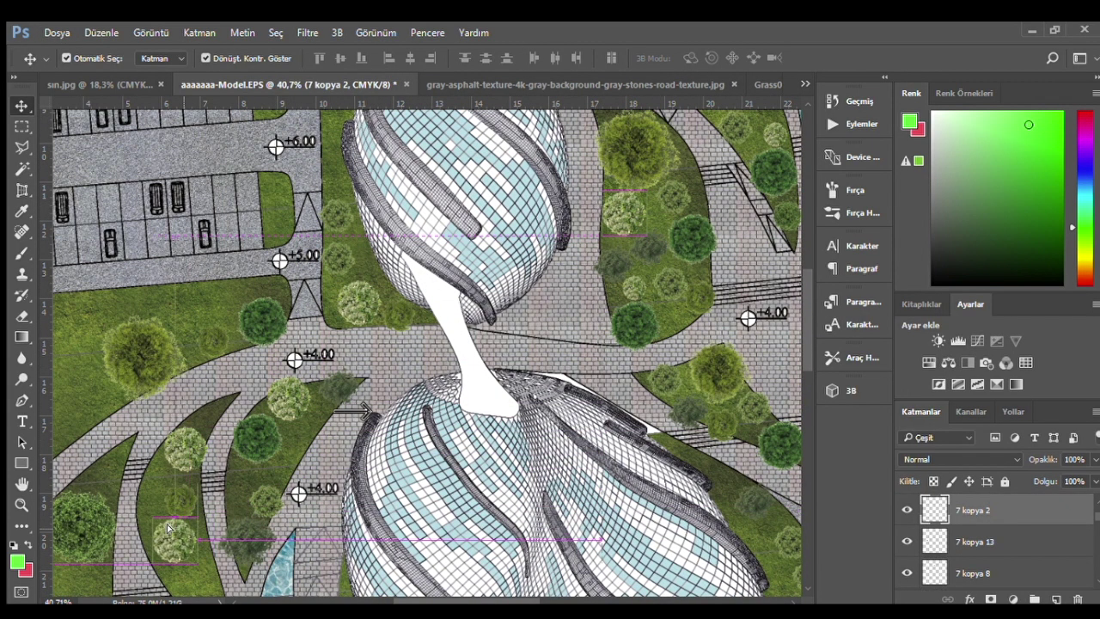
click(674, 188)
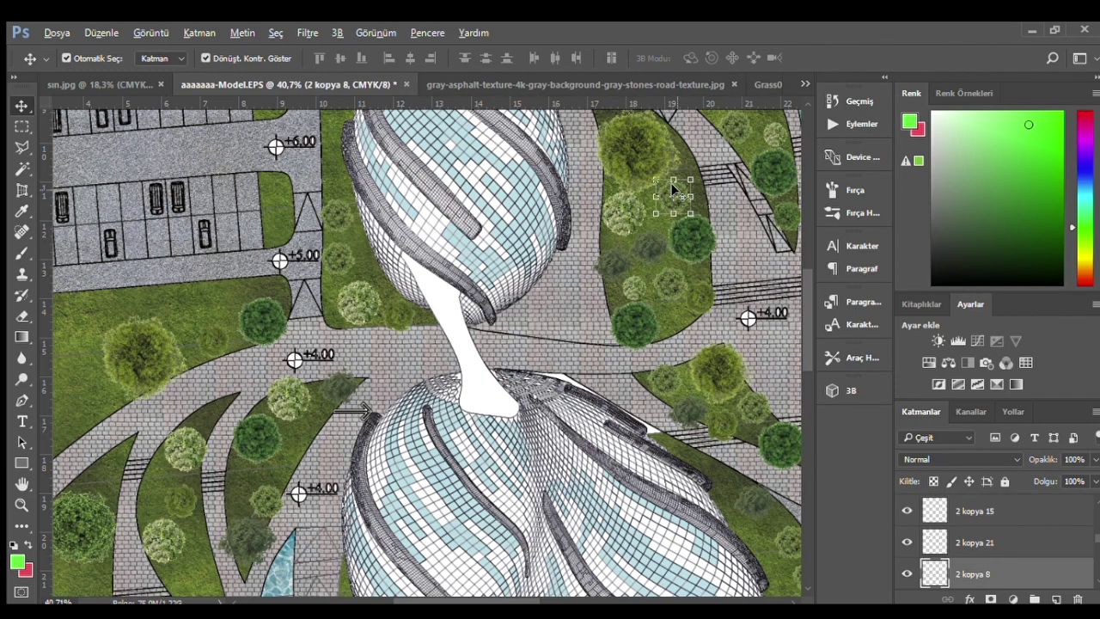
alt+drag(602, 244, 154, 494)
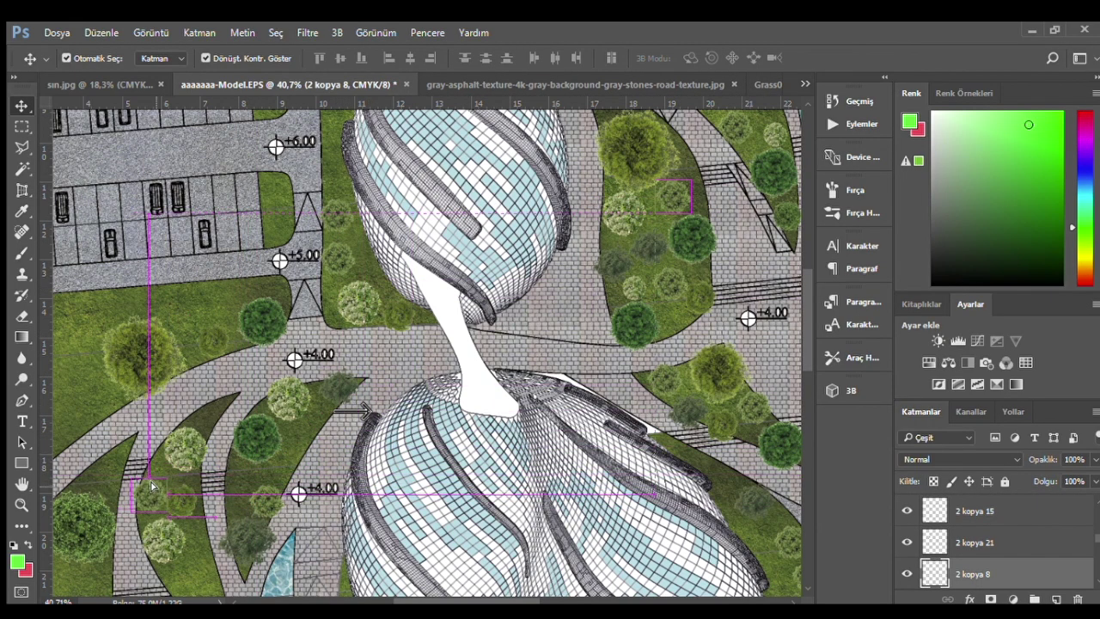
- Copy the dark green tree onto the grass strip
scroll(249, 361, down, 3)
scroll(249, 360, down, 2)
scroll(258, 365, left, 2)
scroll(271, 371, left, 4)
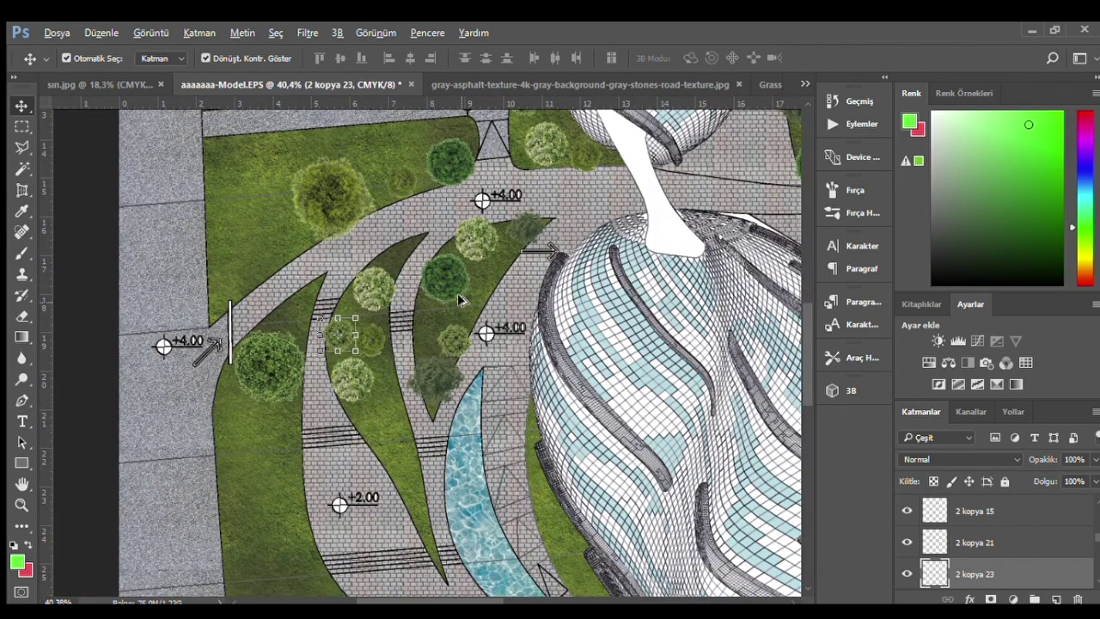
alt+drag(440, 290, 364, 432)
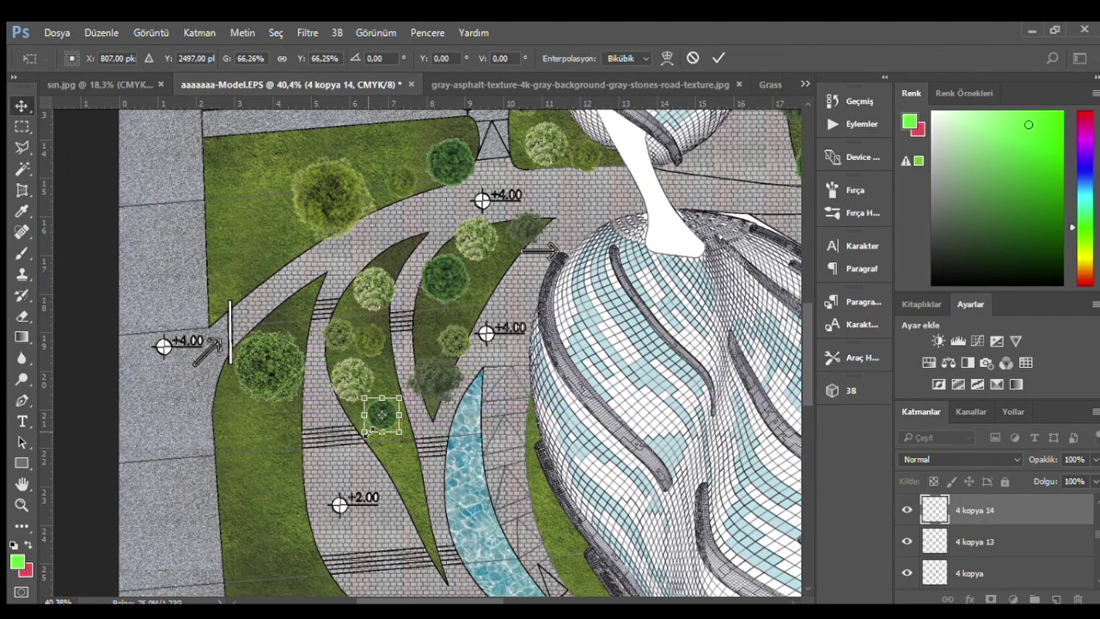
key(Return)
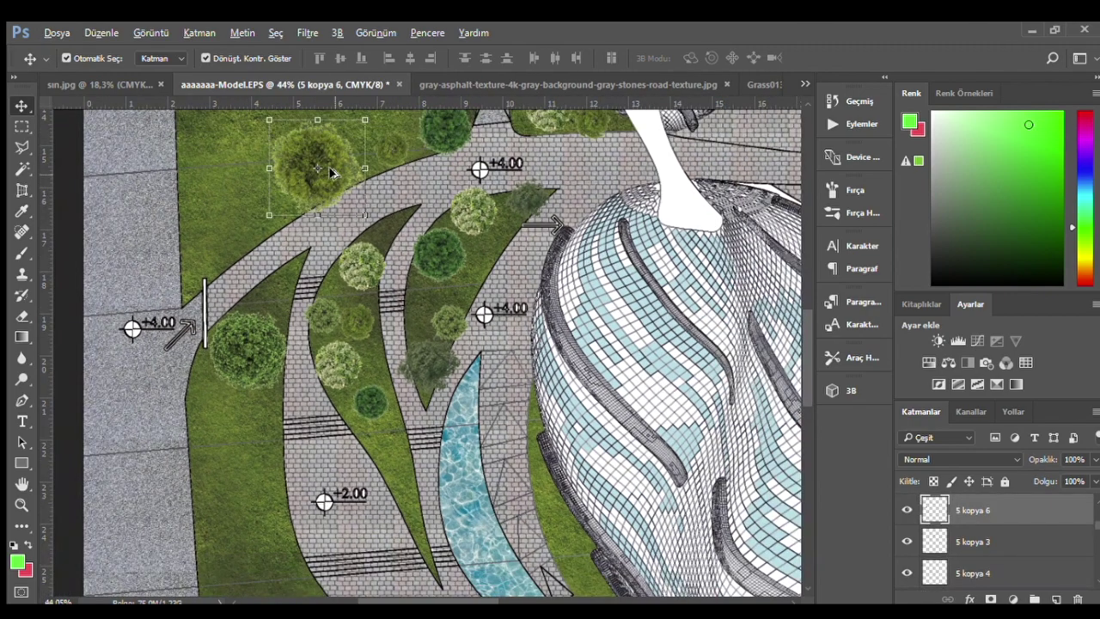
- Copy a tree onto the lower grass strip, shrink it to about 62.5%, and nudge it up
alt+drag(333, 172, 264, 452)
key(ctrl+t)
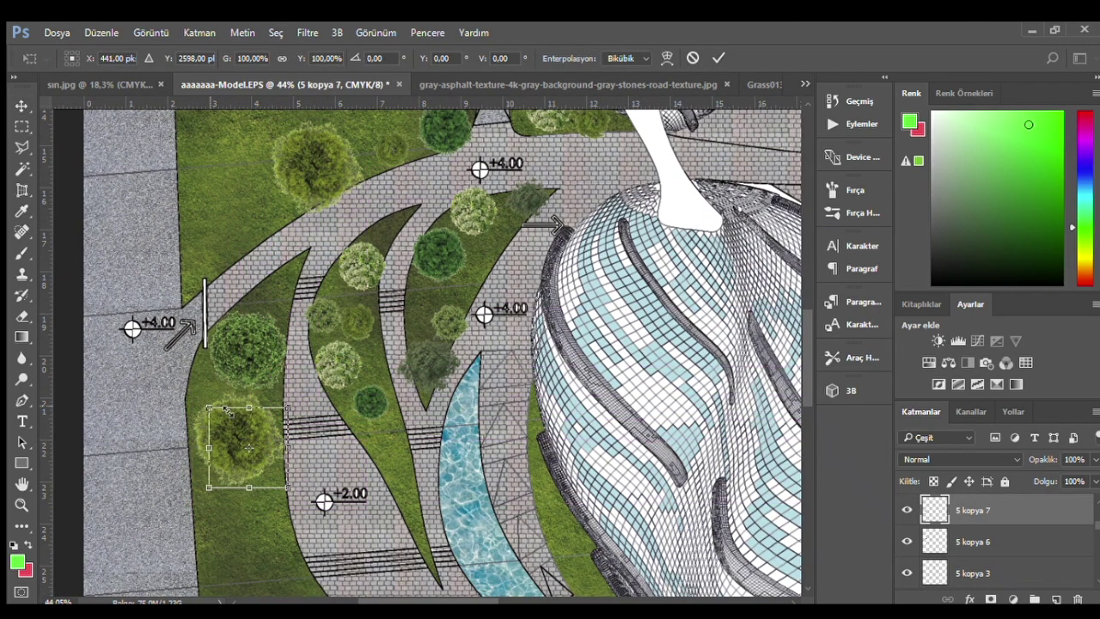
shift+drag(208, 407, 227, 427)
key(Return)
scroll(258, 481, up, 2)
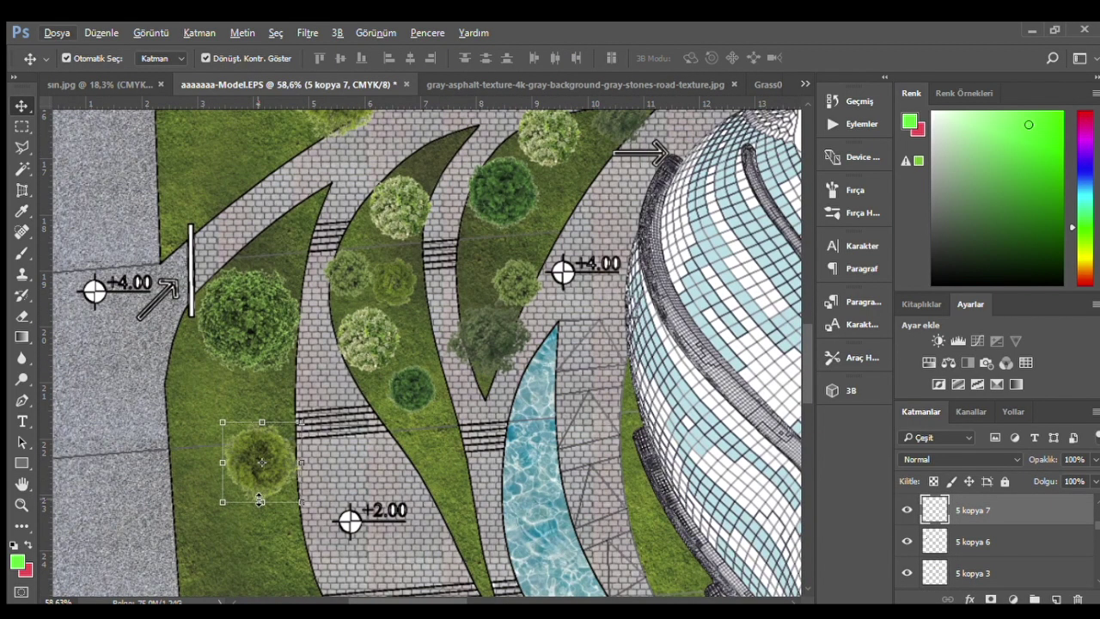
scroll(255, 471, up, 1)
drag(274, 468, 275, 427)
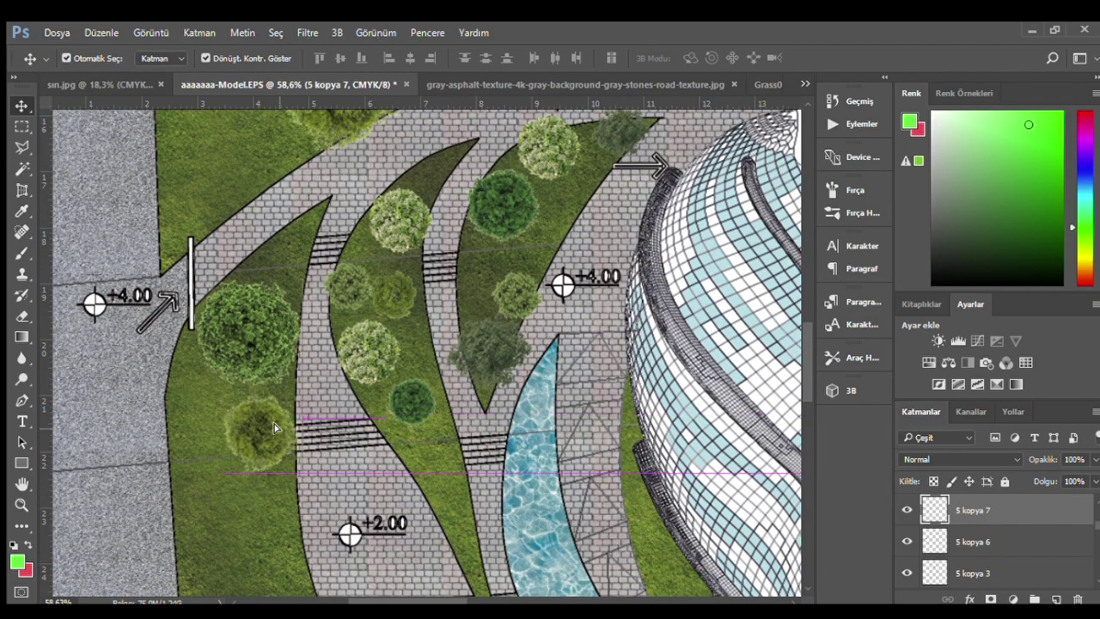
- Copy the tree further right along the grass strip
scroll(275, 424, down, 1)
scroll(275, 423, down, 1)
scroll(258, 421, down, 1)
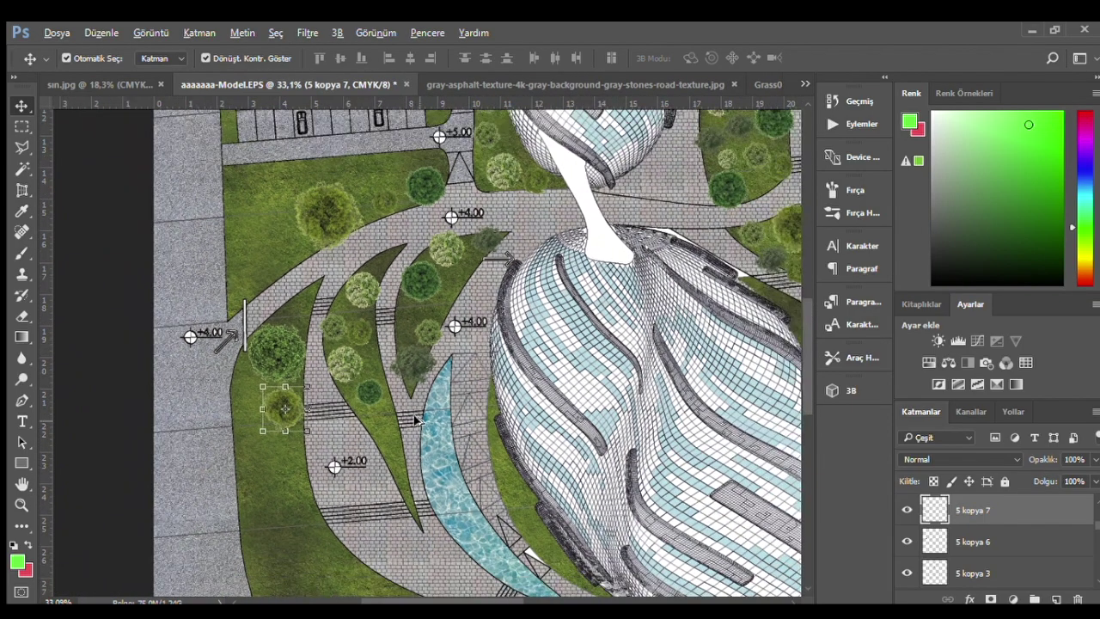
scroll(228, 420, up, 2)
drag(241, 391, 403, 425)
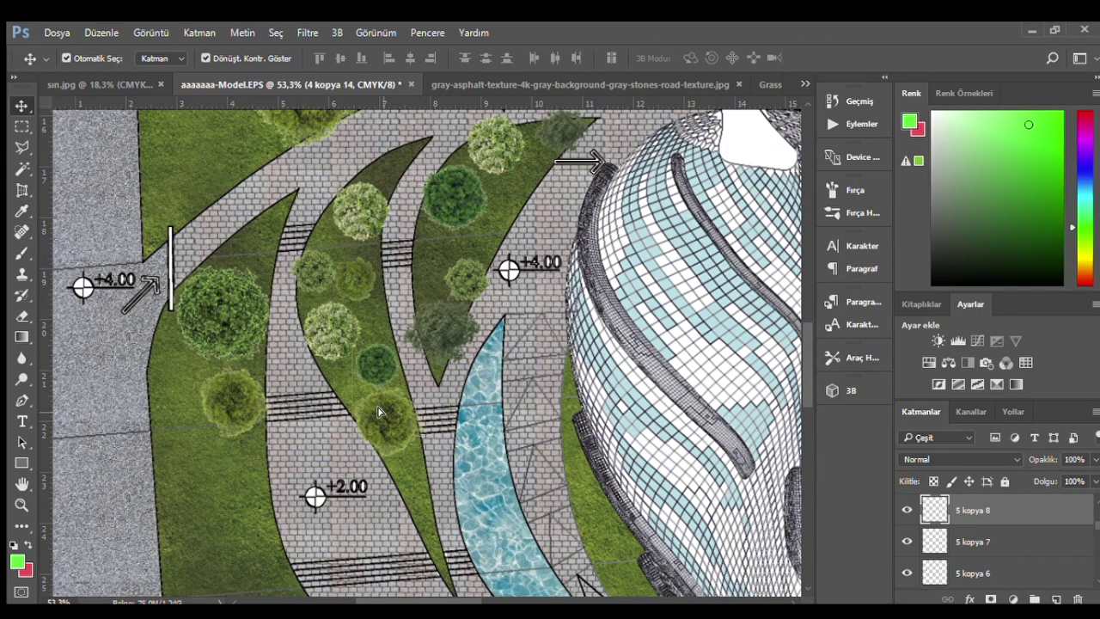
- Select the small tree at the plan's upper right and begin resizing it
scroll(353, 412, down, 1)
scroll(408, 440, down, 1)
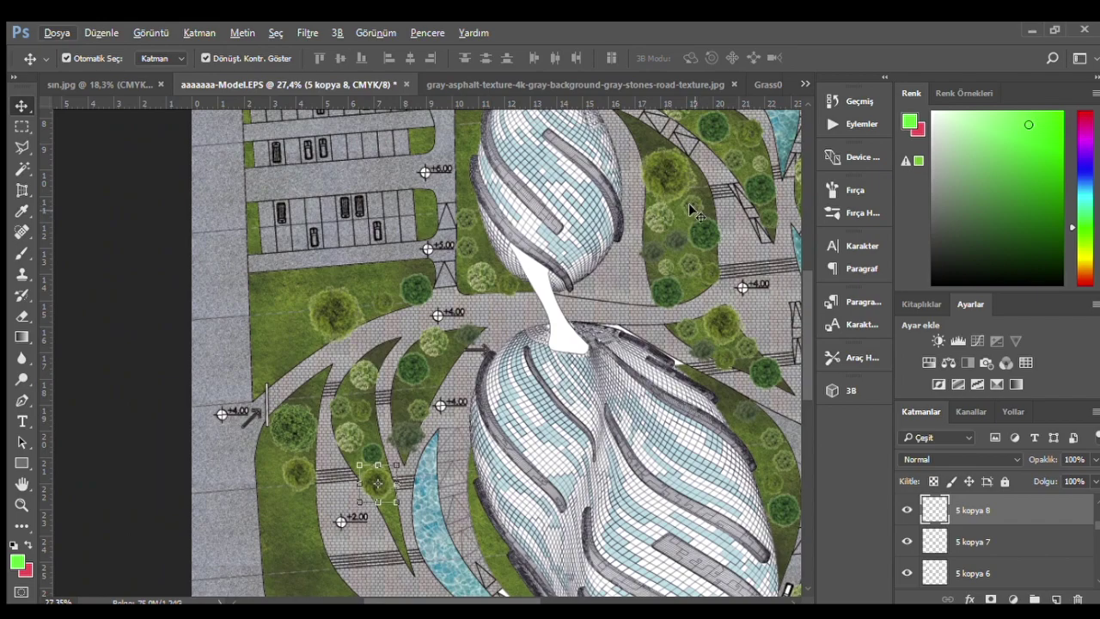
scroll(679, 185, up, 1)
click(766, 159)
key(ctrl+t)
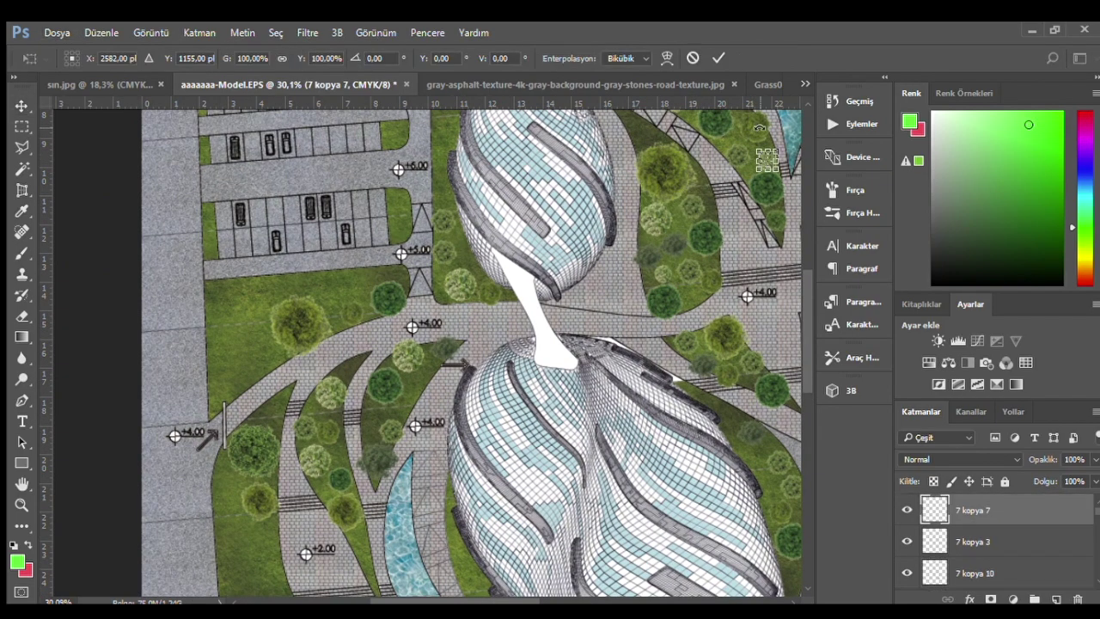
- Apply the resize and copy a tree onto the left grass
click(719, 58)
click(748, 130)
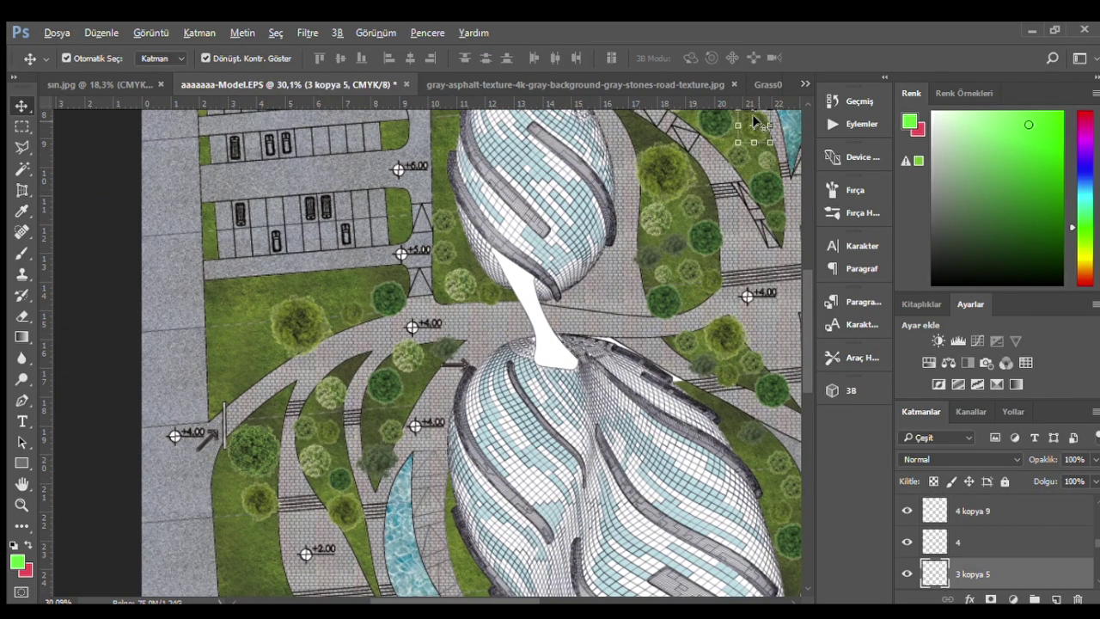
scroll(756, 114, up, 1)
drag(755, 185, 263, 418)
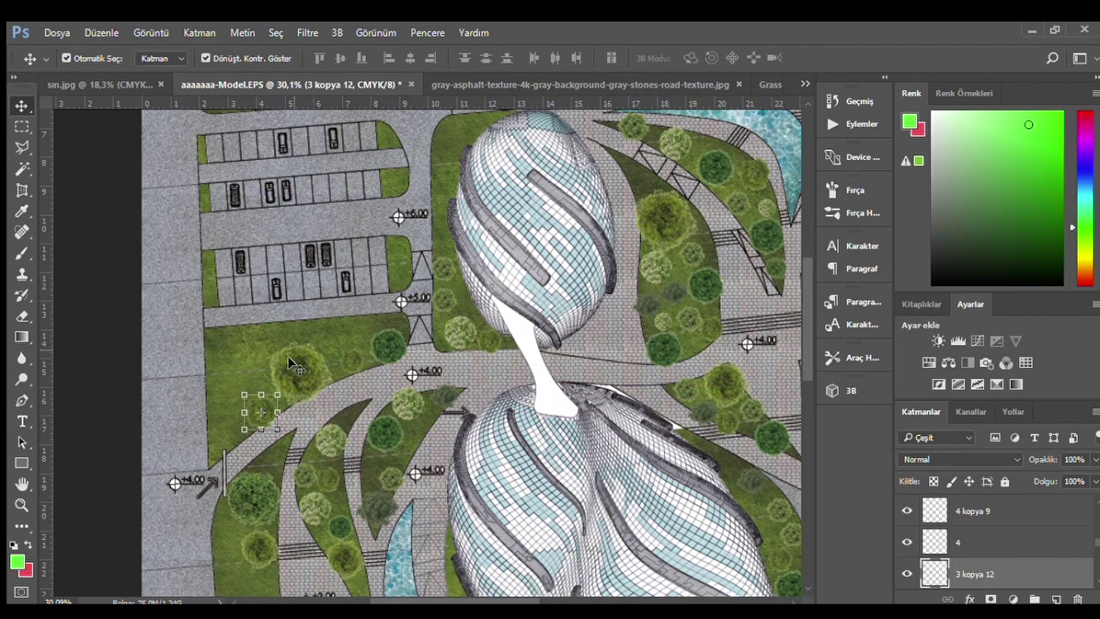
- Copy a tree from the right-hand lawn to below the building
scroll(309, 464, down, 5)
scroll(344, 413, down, 2)
scroll(647, 404, up, 1)
click(749, 425)
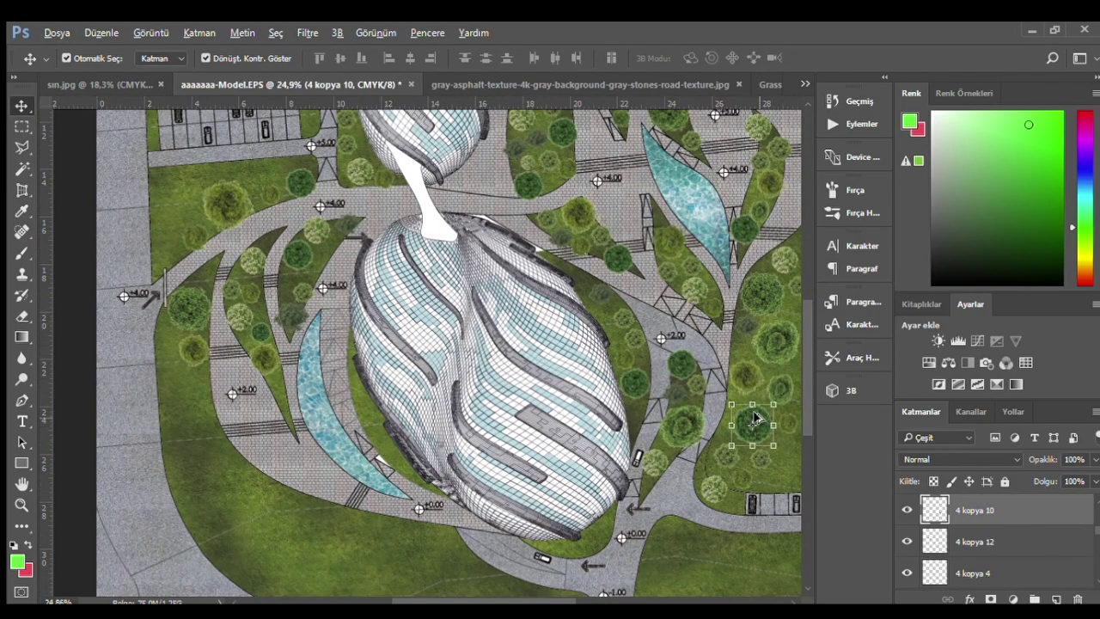
drag(533, 522, 439, 536)
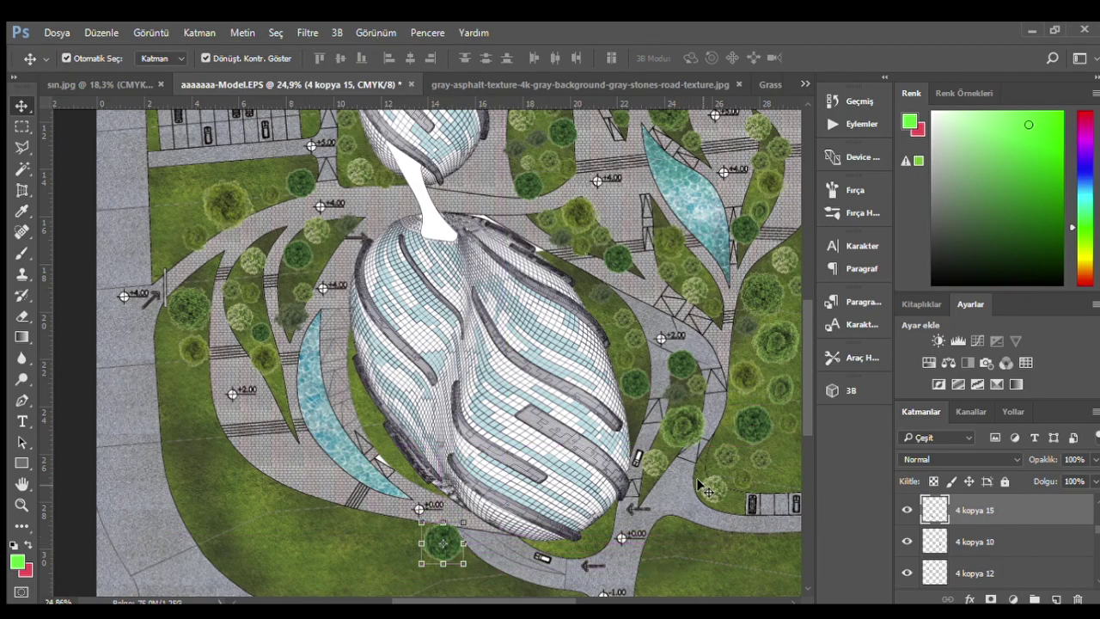
- Copy the small tree beside the building onto the lower grass
scroll(717, 481, up, 1)
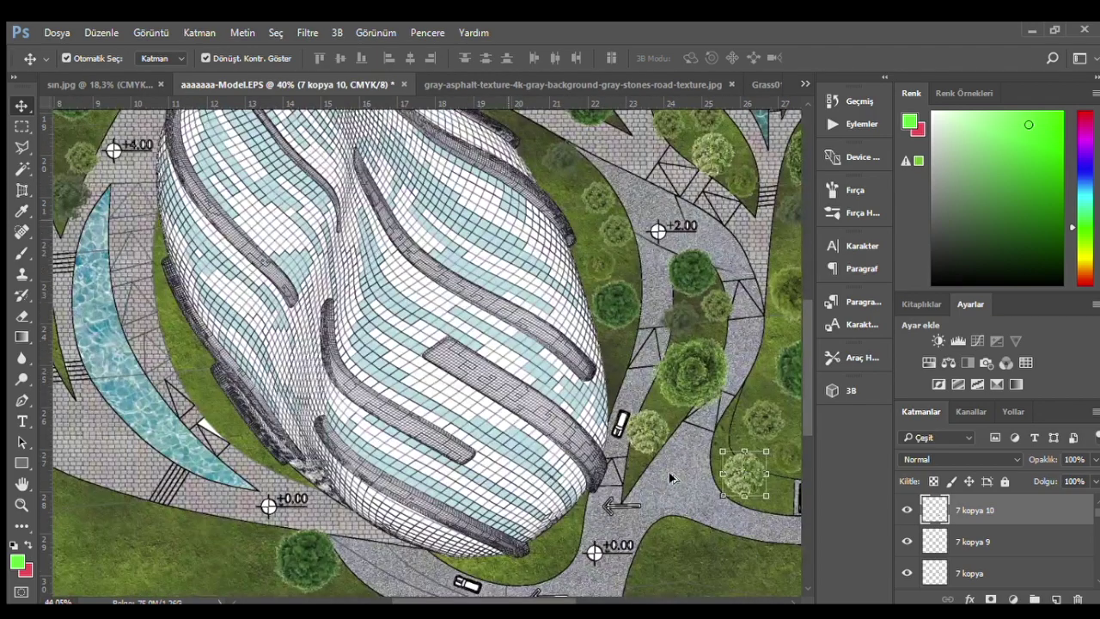
scroll(722, 455, up, 1)
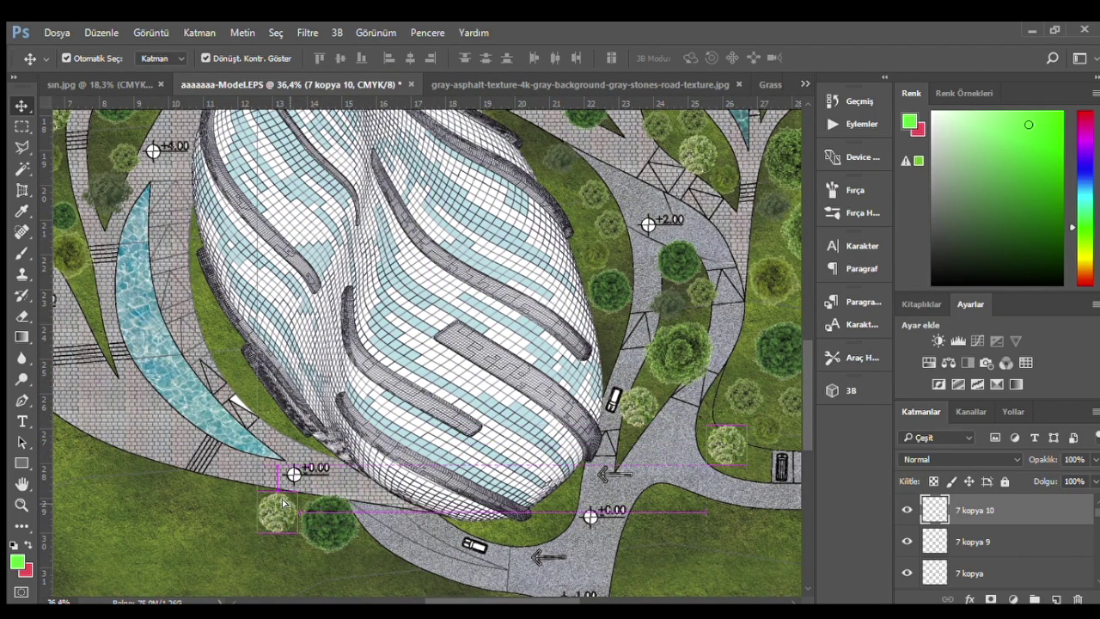
scroll(700, 344, down, 1)
click(615, 239)
scroll(615, 241, up, 1)
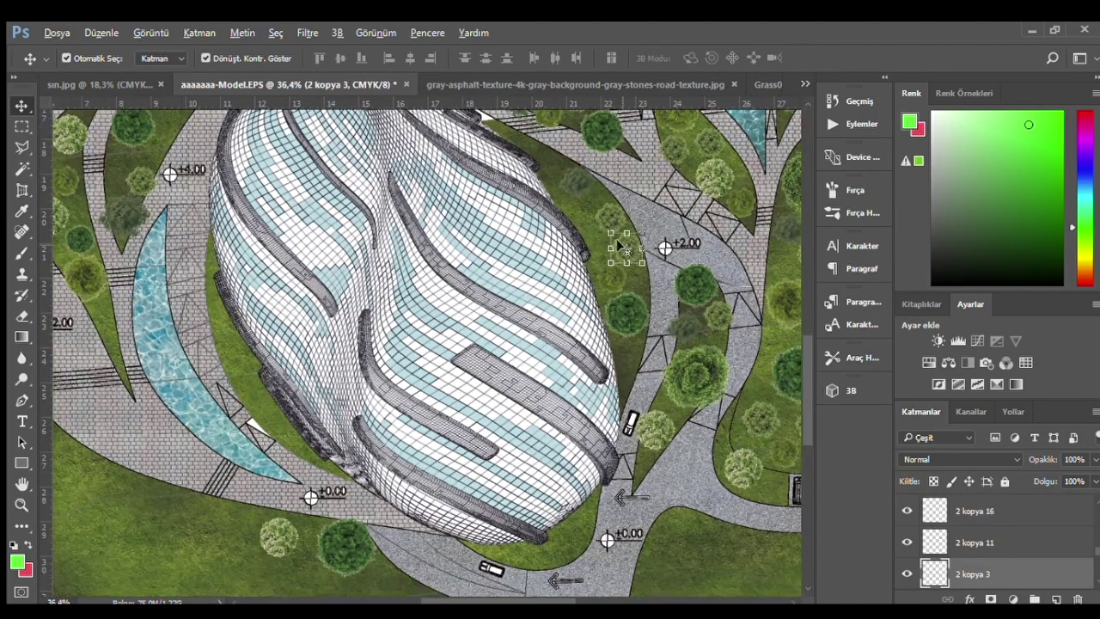
scroll(631, 257, up, 1)
drag(627, 249, 165, 562)
- Enlarge the new tree copy
scroll(165, 562, down, 2)
scroll(295, 499, up, 2)
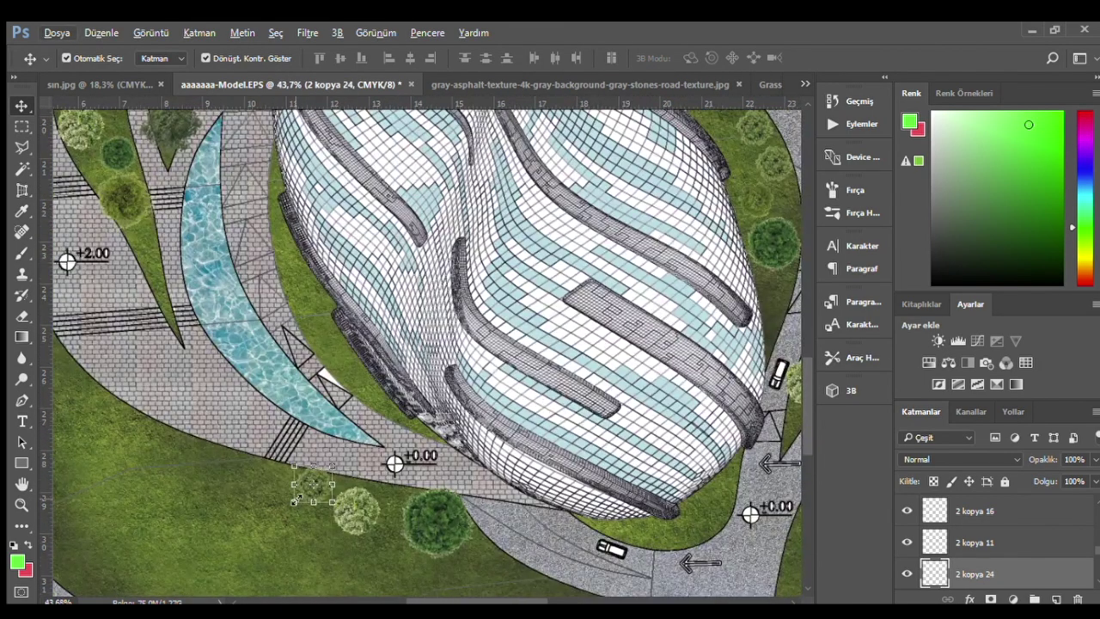
drag(295, 505, 256, 519)
key(Return)
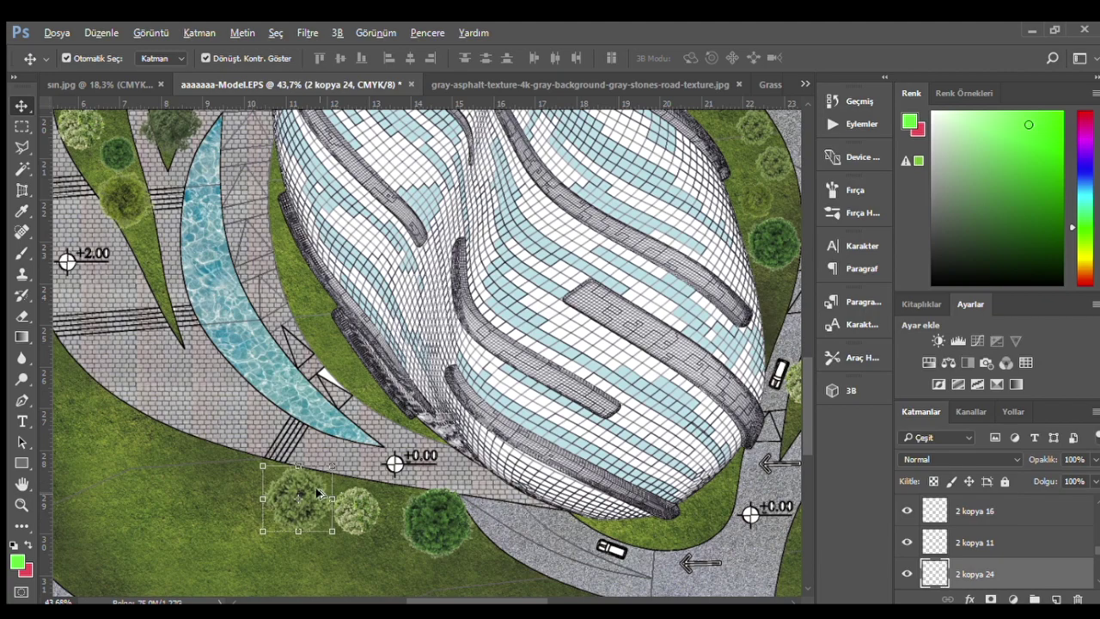
- Adjust the small tree's position and size and shift the left tree closer to the group
scroll(376, 507, up, 2)
drag(343, 510, 352, 517)
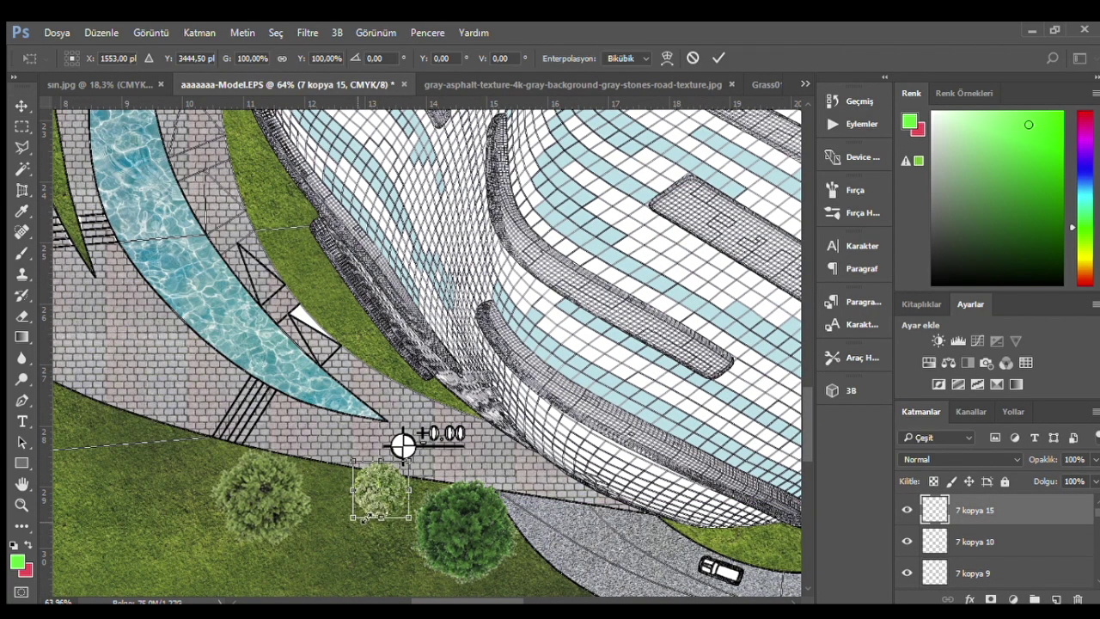
drag(353, 516, 388, 505)
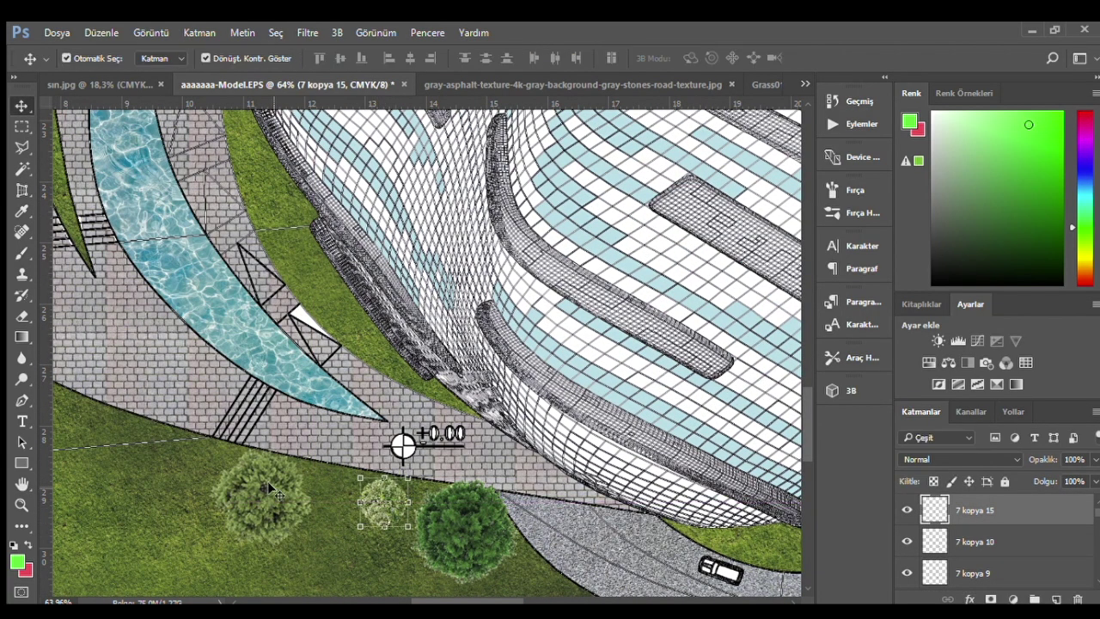
drag(269, 488, 302, 493)
- Copy a tree from the left planted strip onto the lower grass
scroll(431, 532, down, 2)
scroll(431, 532, down, 3)
click(193, 266)
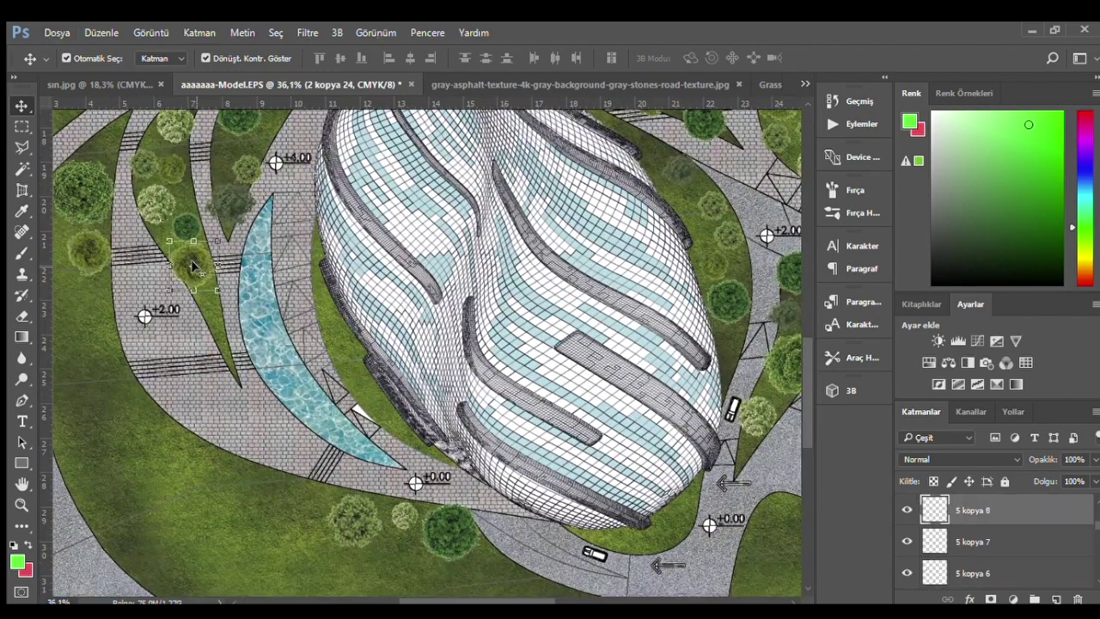
drag(193, 267, 393, 563)
- Place another tree copy beside the road at a smaller size
scroll(353, 460, down, 1)
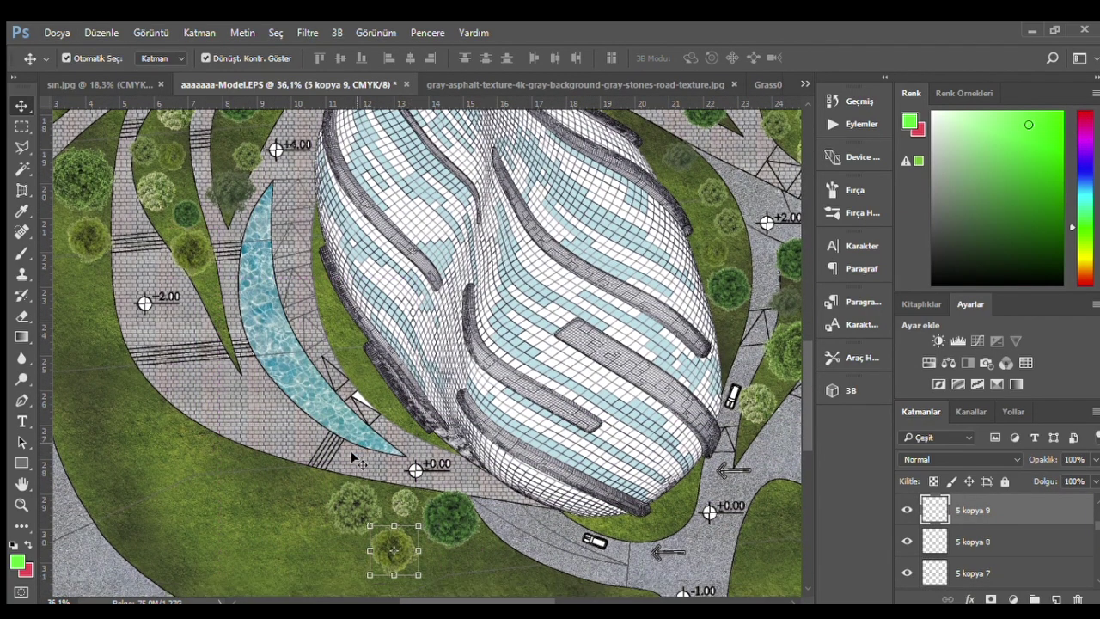
scroll(353, 460, down, 1)
mouse_move(491, 505)
mouse_down()
mouse_move(504, 500)
mouse_move(487, 523)
mouse_up()
key(ctrl+t)
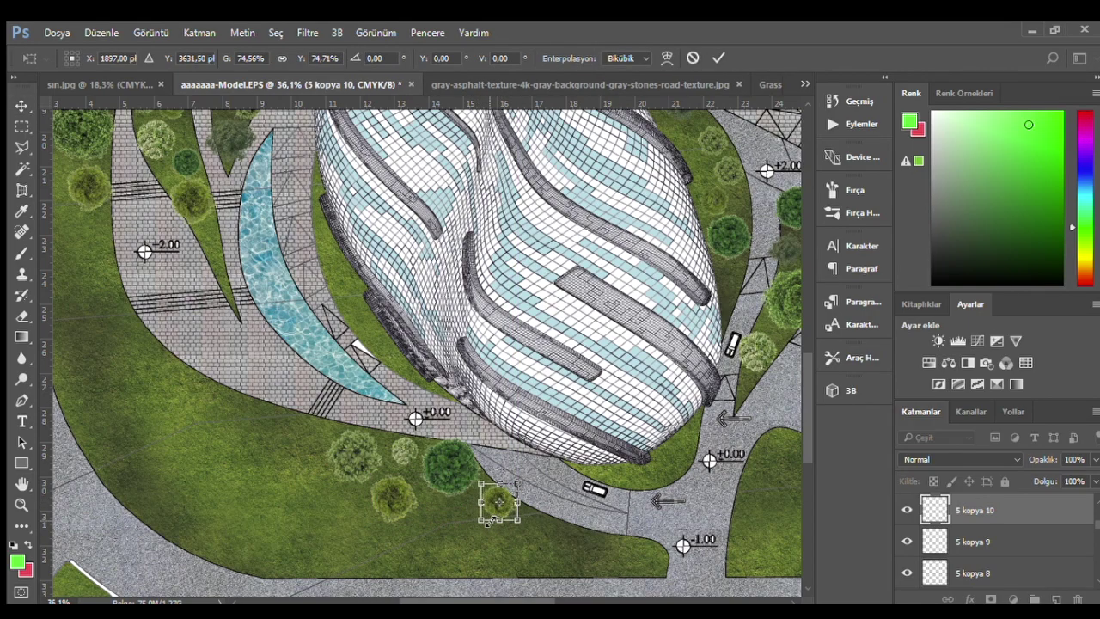
key(Return)
- Place a tree copy on the lower-left grass
scroll(490, 498, down, 1)
scroll(490, 498, down, 1)
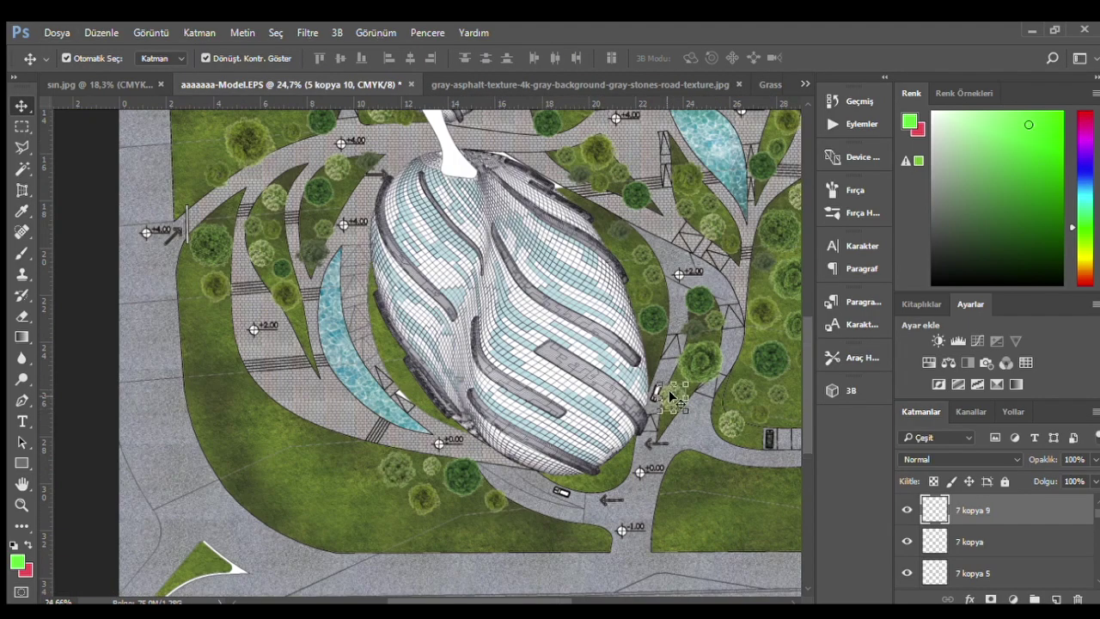
scroll(673, 391, up, 1)
drag(675, 391, 260, 467)
scroll(275, 393, down, 2)
scroll(215, 216, up, 1)
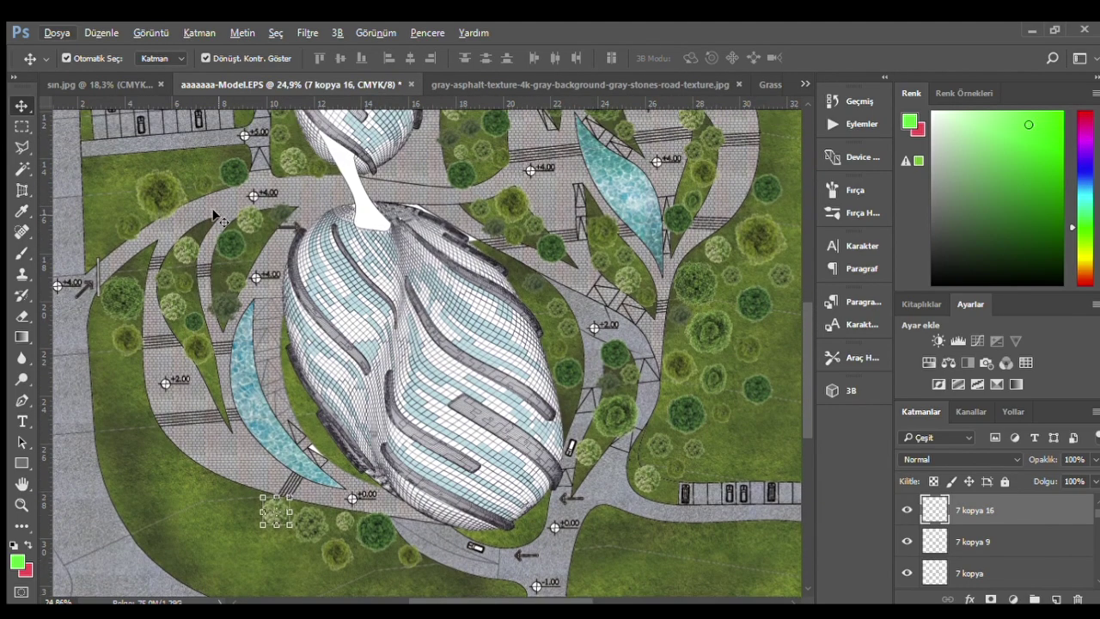
- Copy the upper-right tree onto the lower-left grass and start resizing it
click(162, 190)
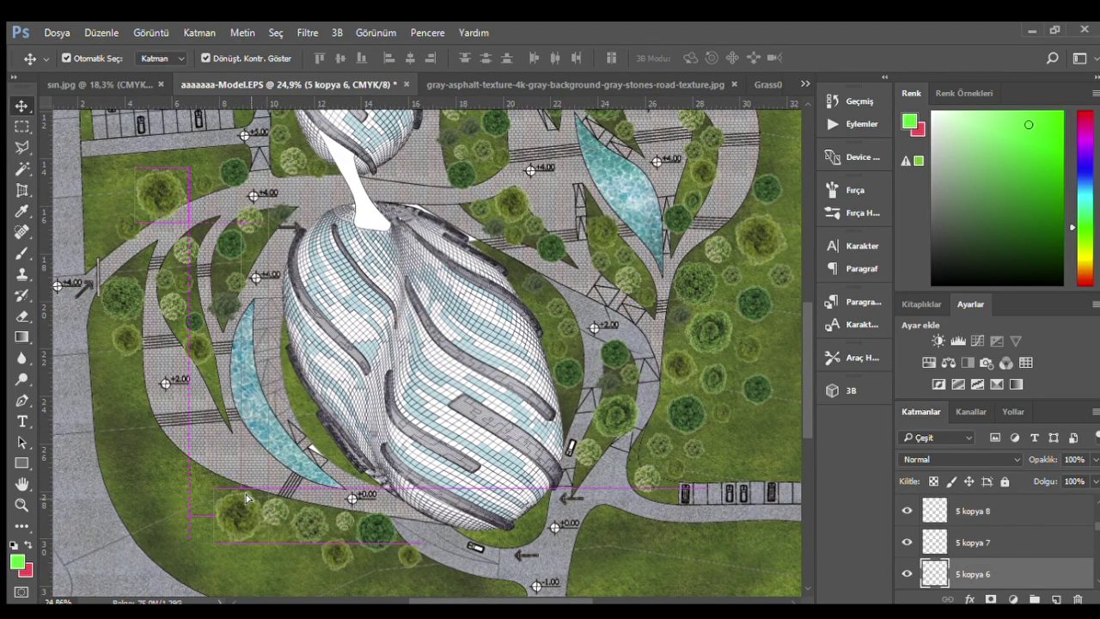
click(239, 512)
click(703, 277)
drag(703, 276, 268, 537)
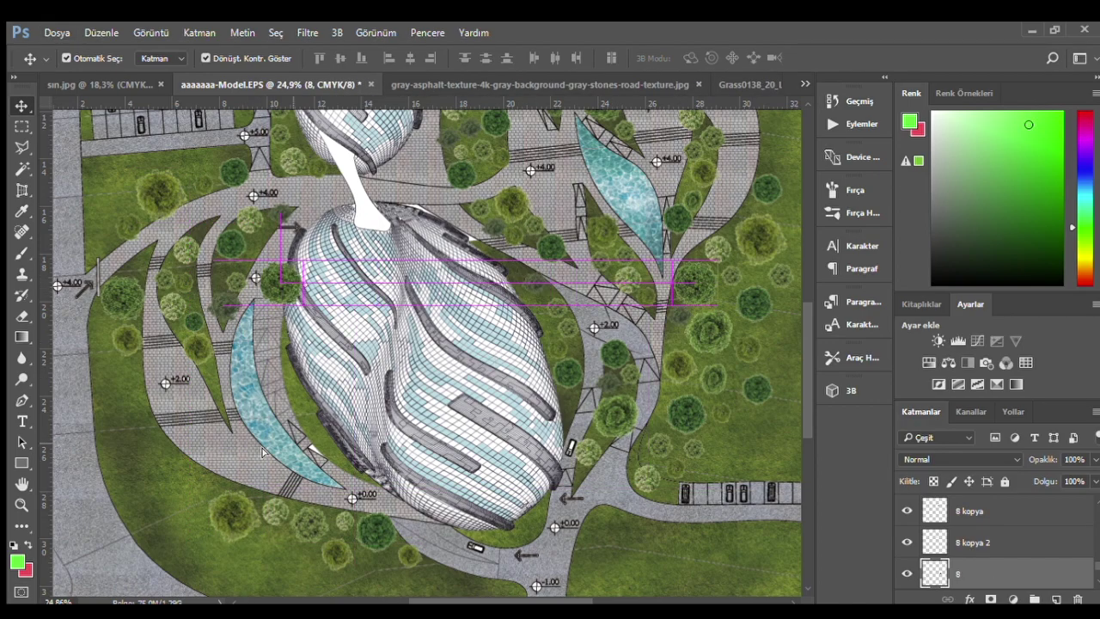
mouse_move(269, 537)
mouse_down()
mouse_move(170, 505)
mouse_move(182, 481)
mouse_up()
scroll(168, 508, up, 2)
key(ctrl+t)
- Select a tree on the right-hand lawn to duplicate
scroll(378, 386, down, 1)
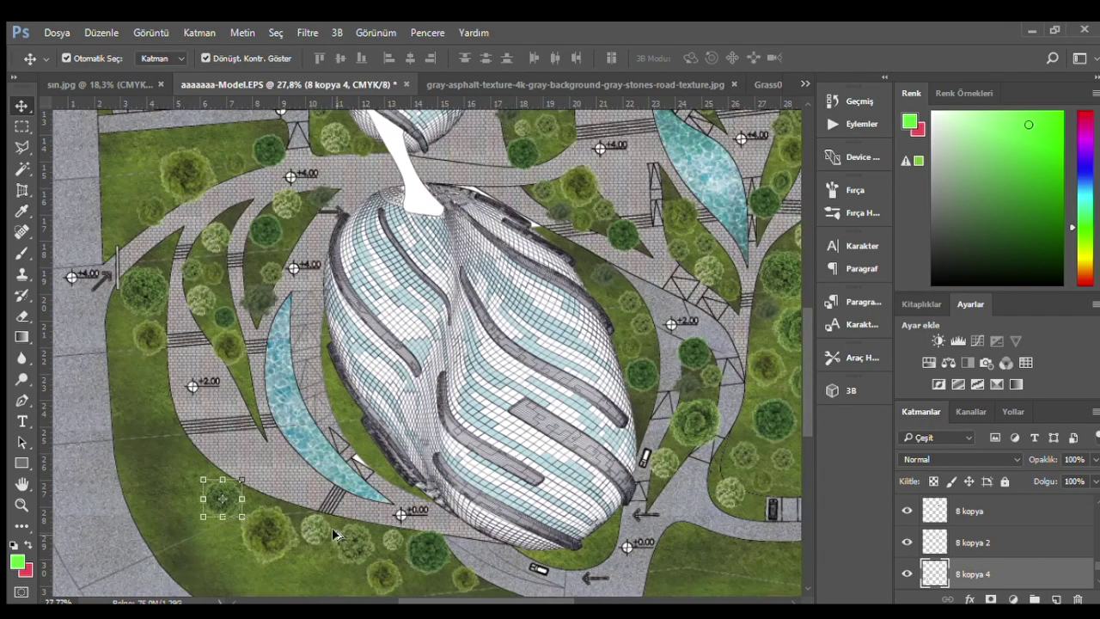
scroll(574, 287, down, 1)
scroll(574, 287, down, 1)
scroll(737, 292, up, 1)
click(736, 292)
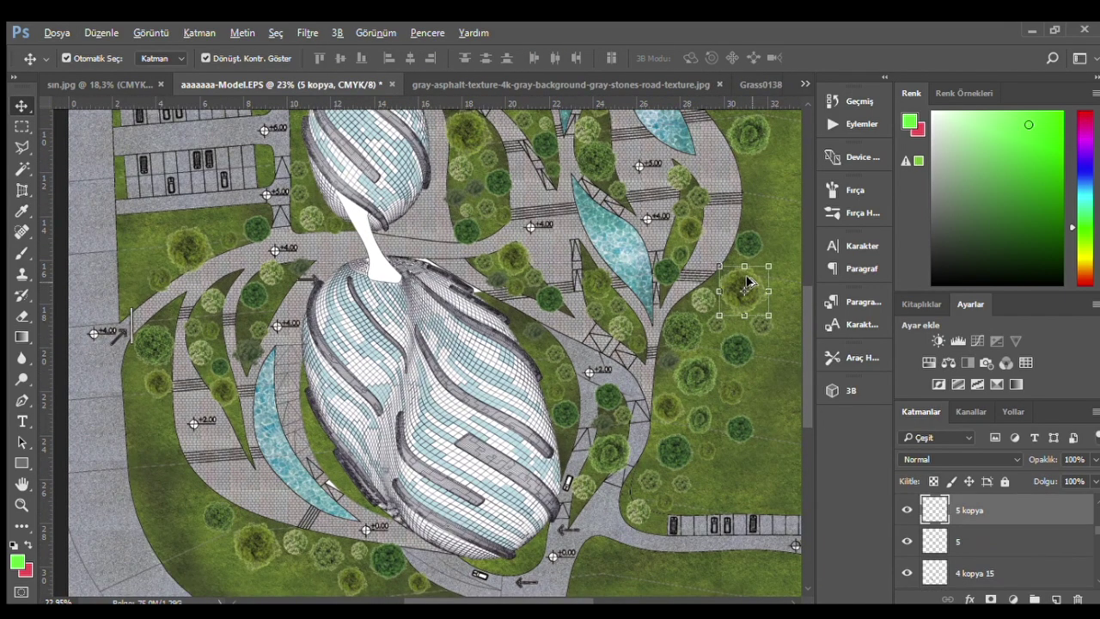
scroll(694, 352, down, 1)
scroll(731, 277, up, 1)
- Place a shrunken tree copy on the lower-left lawn
click(681, 183)
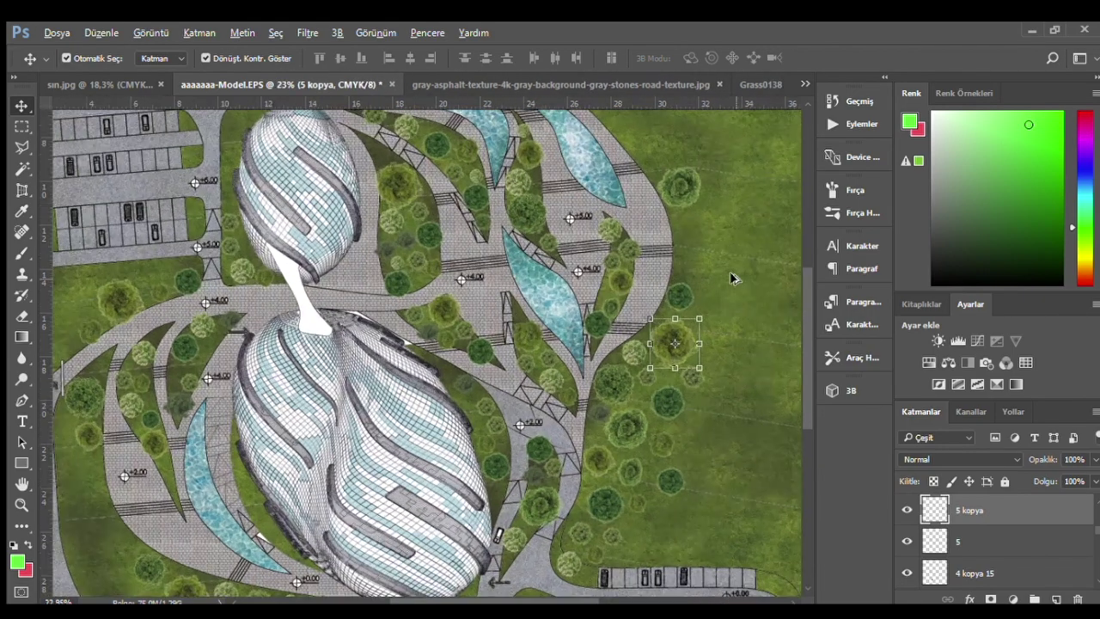
drag(290, 453, 109, 540)
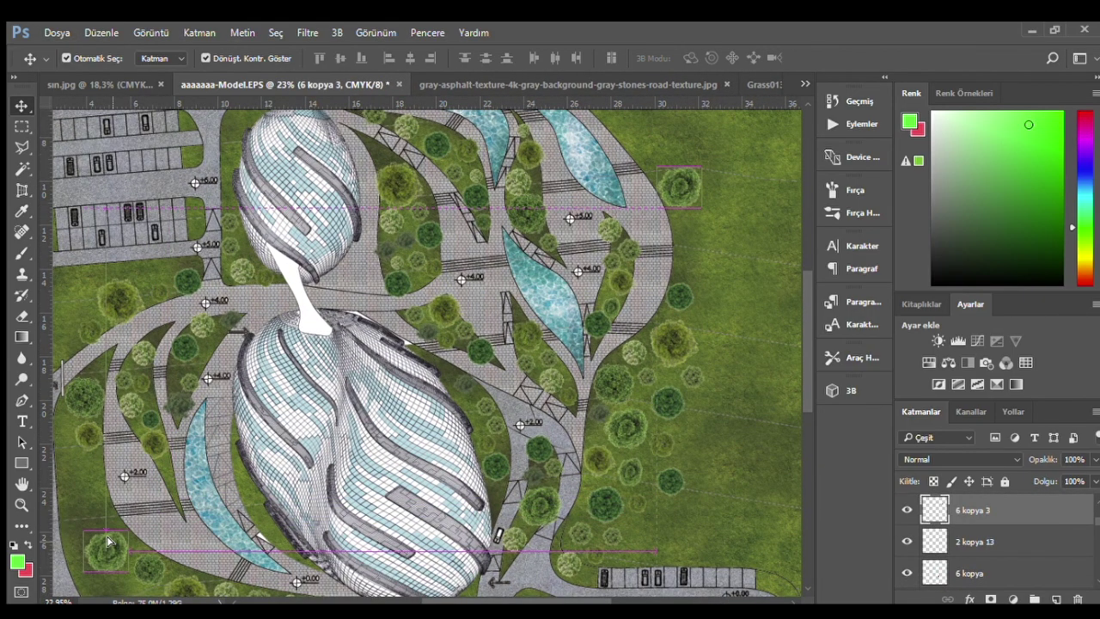
scroll(192, 515, up, 5)
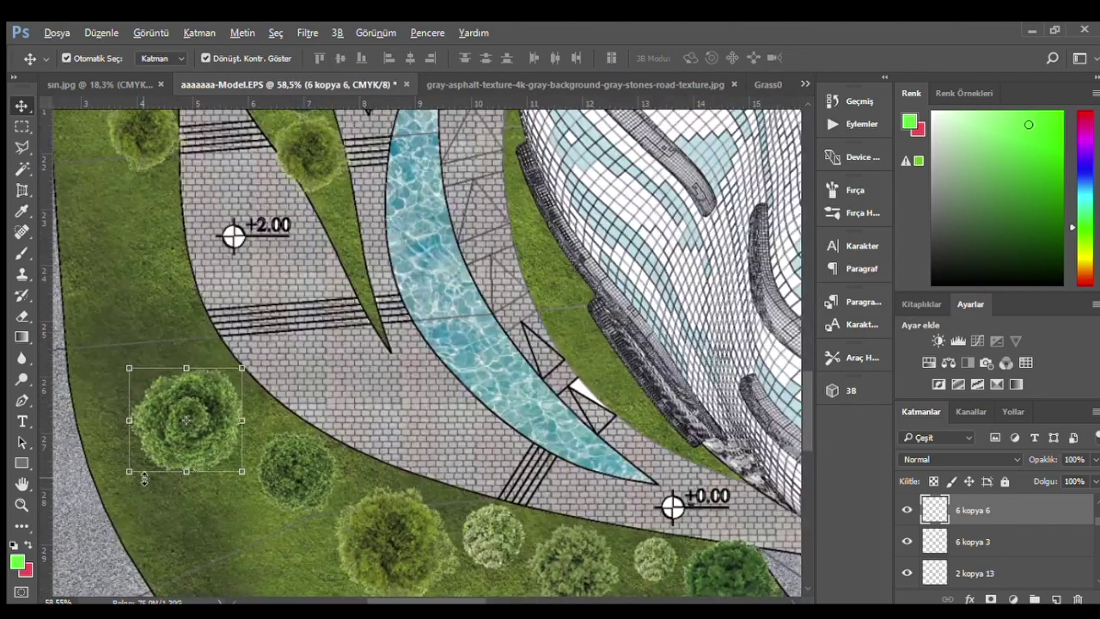
mouse_move(145, 480)
mouse_down()
mouse_move(173, 431)
mouse_move(237, 445)
mouse_up()
key(Return)
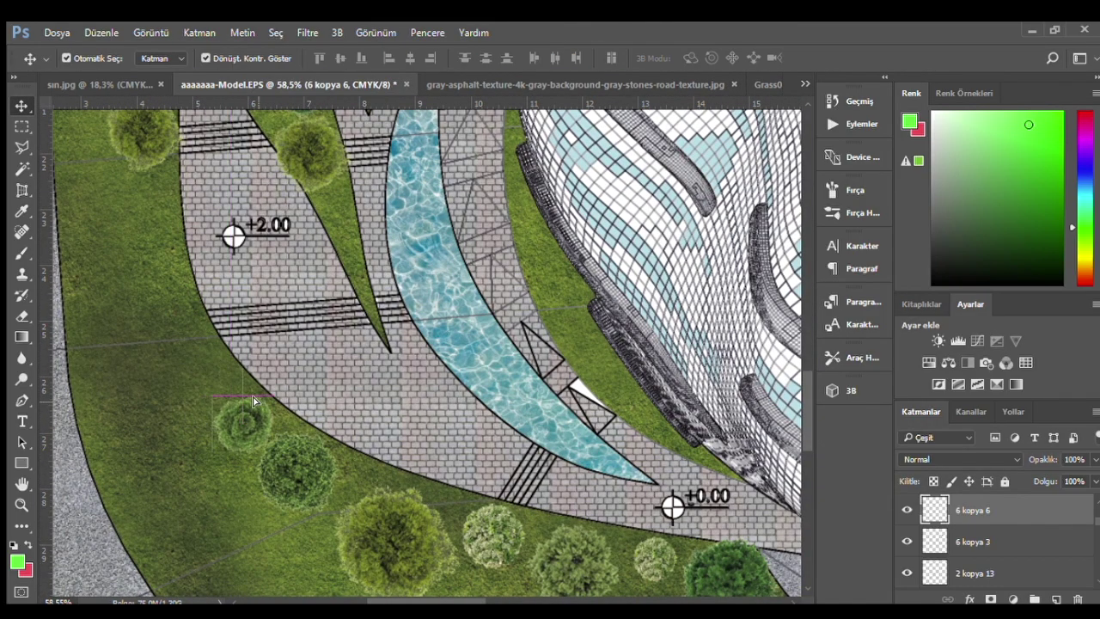
- Place a small tree copy at the building edge
scroll(348, 462, down, 3)
scroll(348, 462, down, 2)
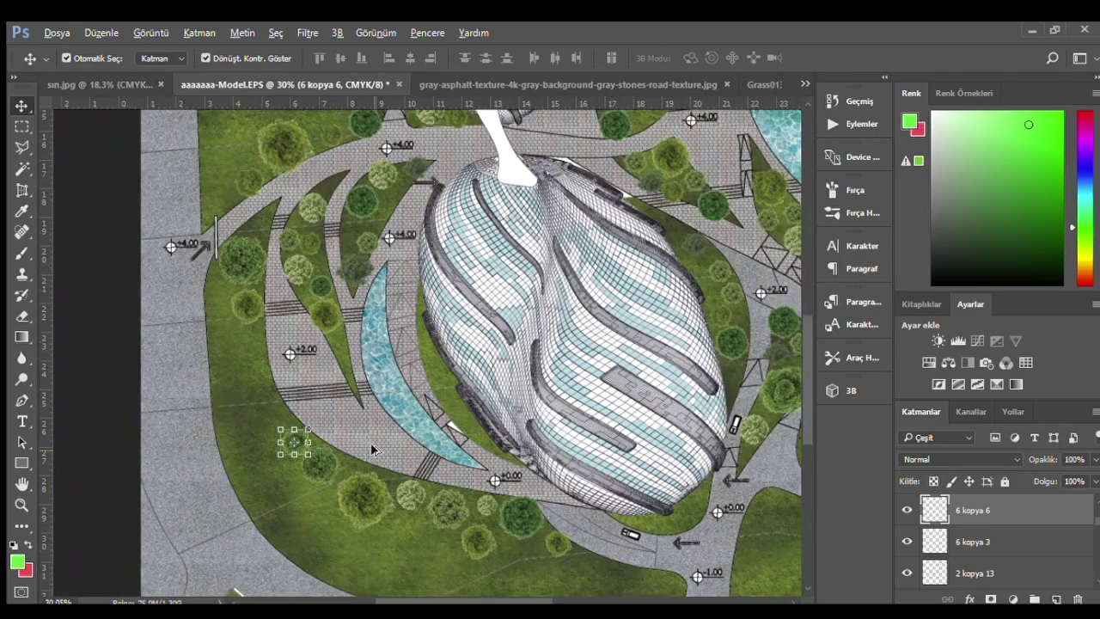
scroll(370, 442, up, 1)
scroll(516, 520, up, 1)
scroll(516, 520, up, 1)
scroll(516, 520, up, 1)
drag(522, 513, 475, 378)
- Copy trees from the planted strip along the building's grass edge
scroll(476, 378, down, 1)
scroll(344, 257, up, 2)
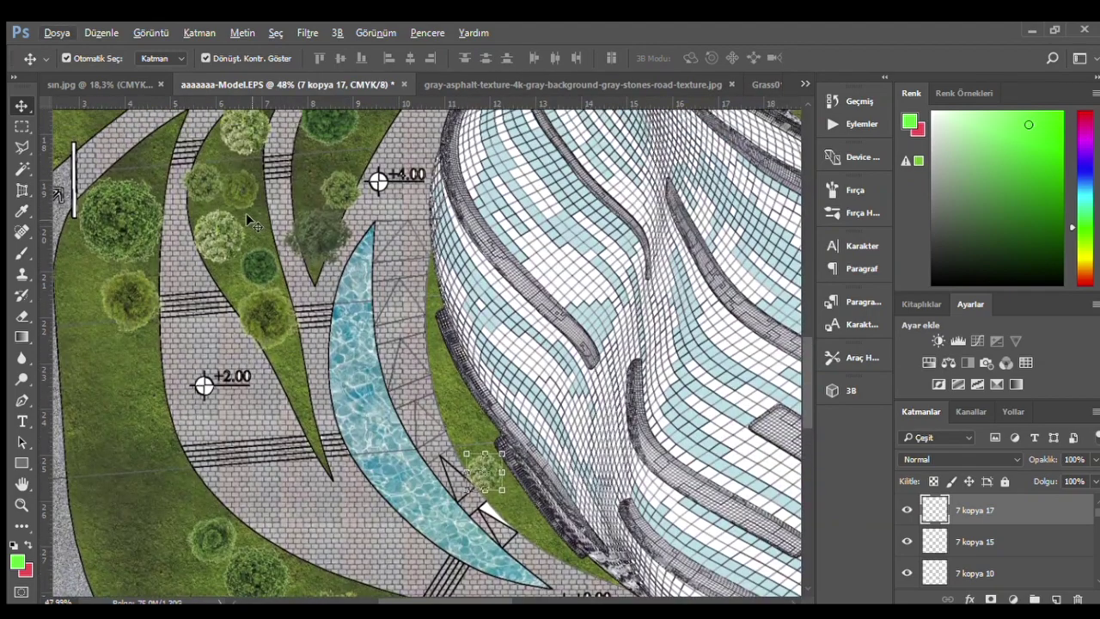
click(249, 185)
scroll(244, 181, up, 1)
drag(243, 181, 520, 476)
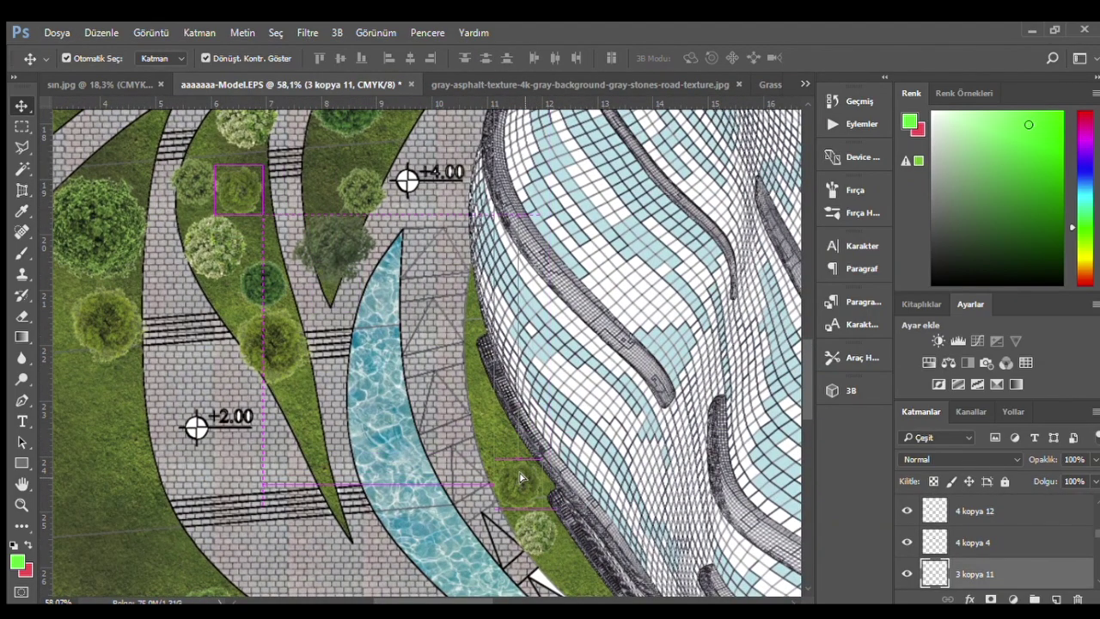
drag(361, 180, 477, 430)
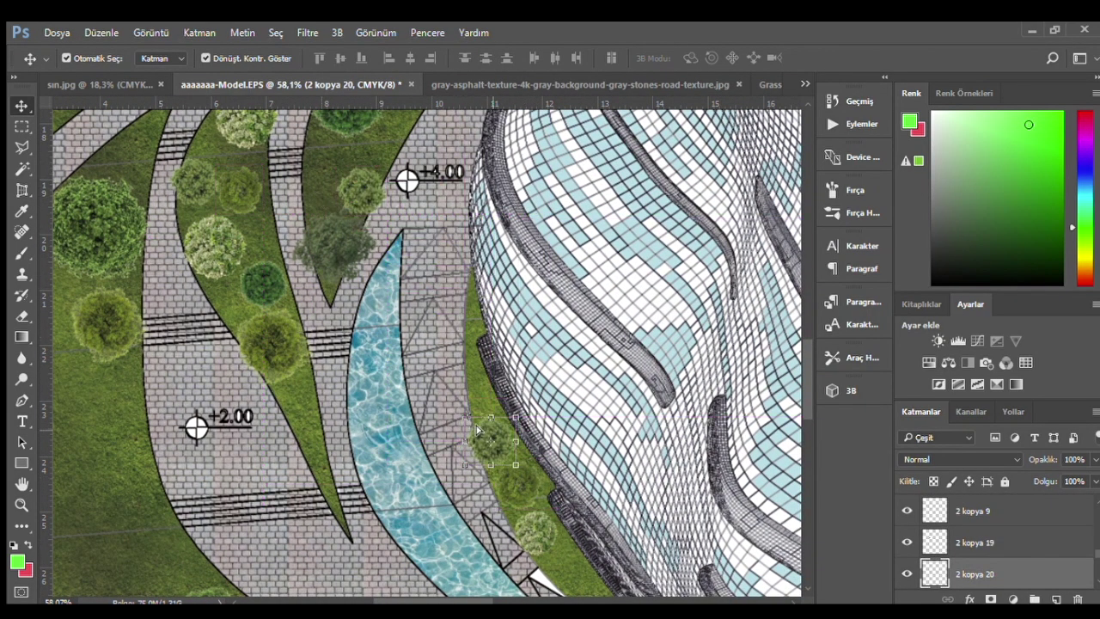
- Copy the top planting-strip tree onto the lawn beside the building, slightly enlarged
scroll(244, 279, down, 1)
click(324, 145)
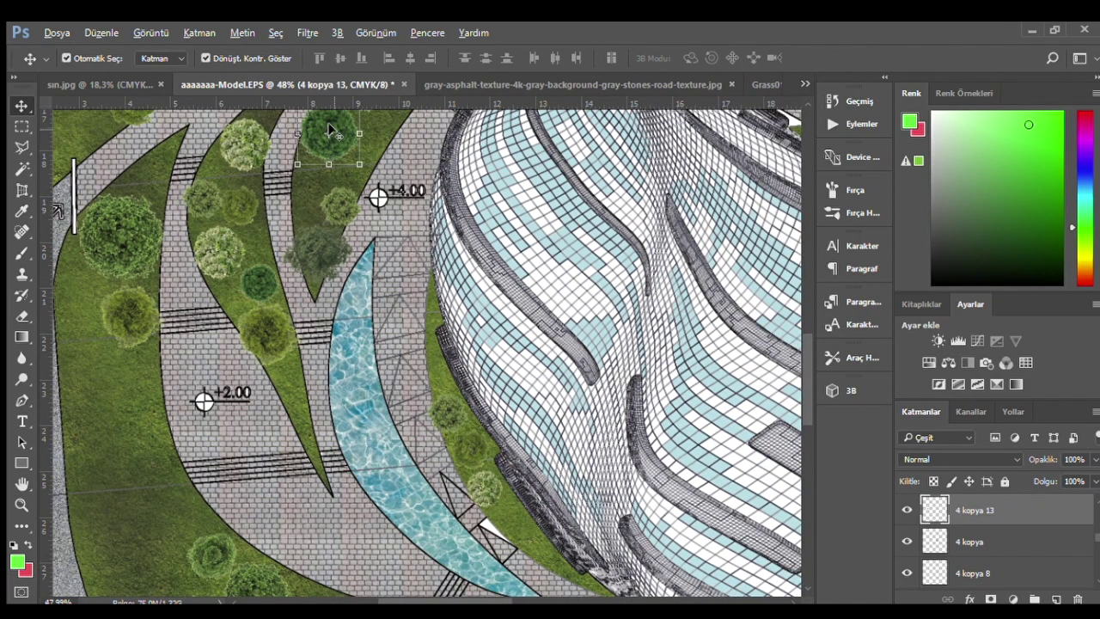
drag(271, 292, 508, 533)
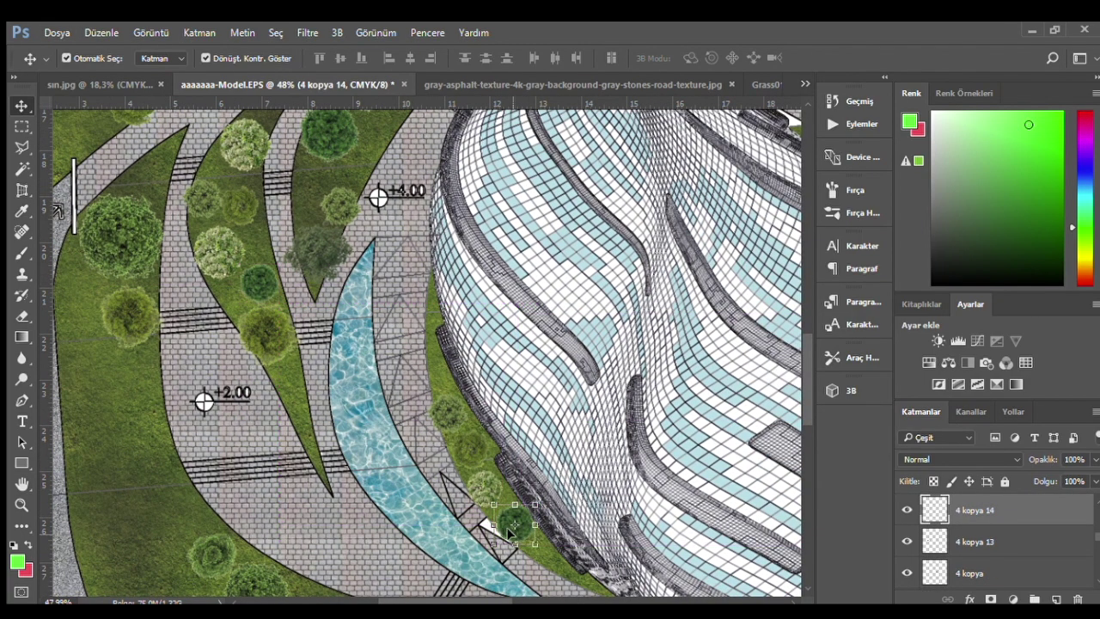
key(ctrl+t)
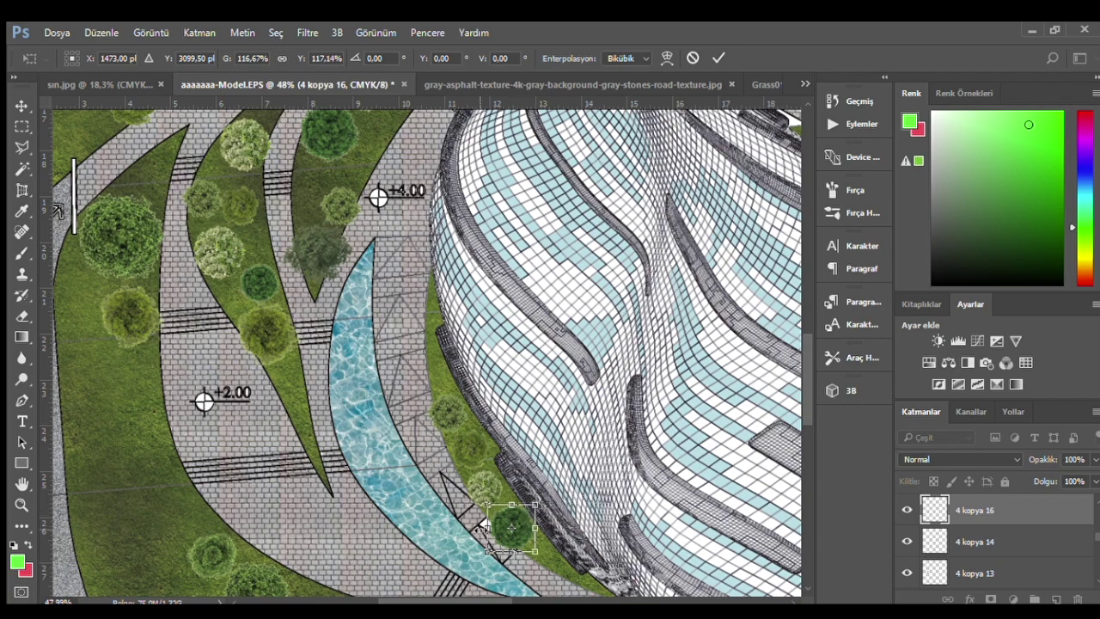
drag(486, 548, 481, 554)
key(Return)
- Try greatly enlarging the small tree in the left planting bed, then undo it
scroll(389, 419, down, 3)
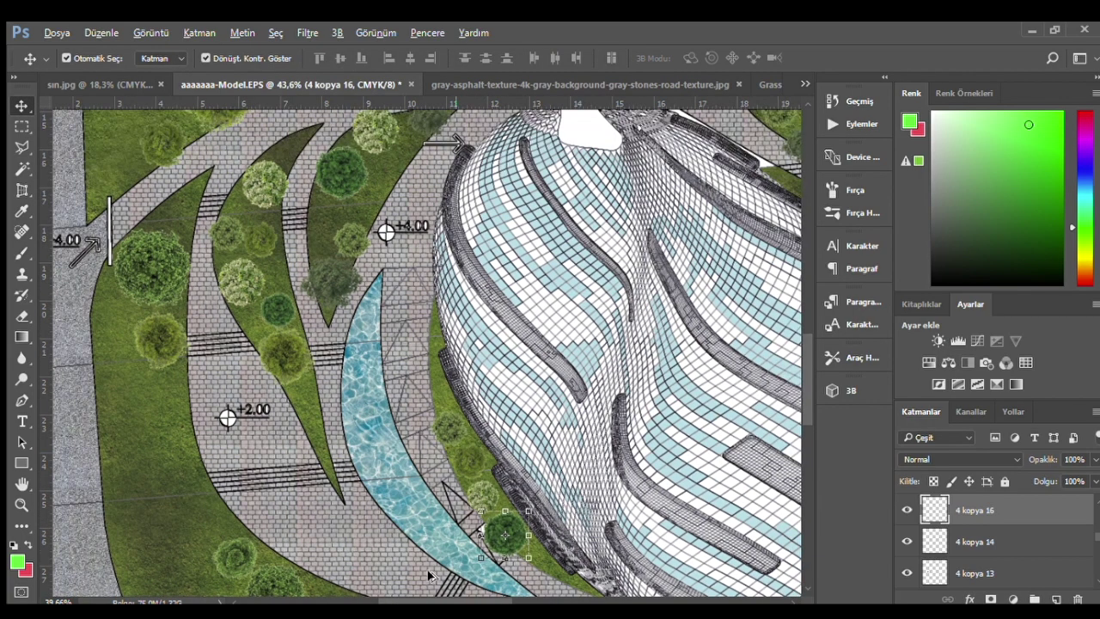
scroll(447, 286, up, 1)
scroll(339, 421, down, 2)
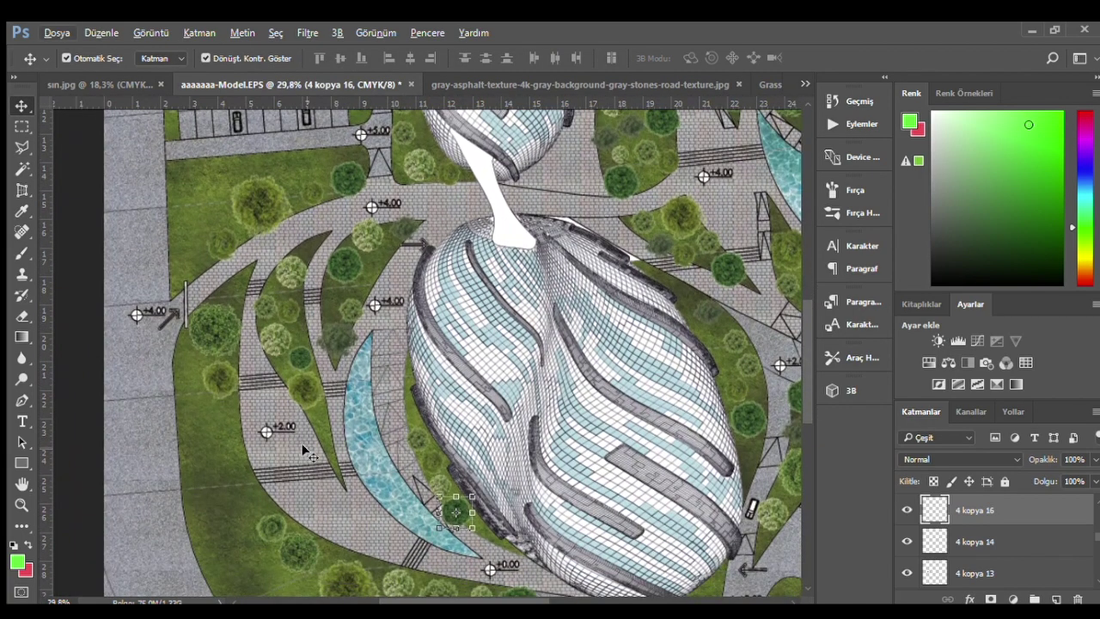
click(271, 526)
key(ctrl+t)
drag(289, 513, 381, 273)
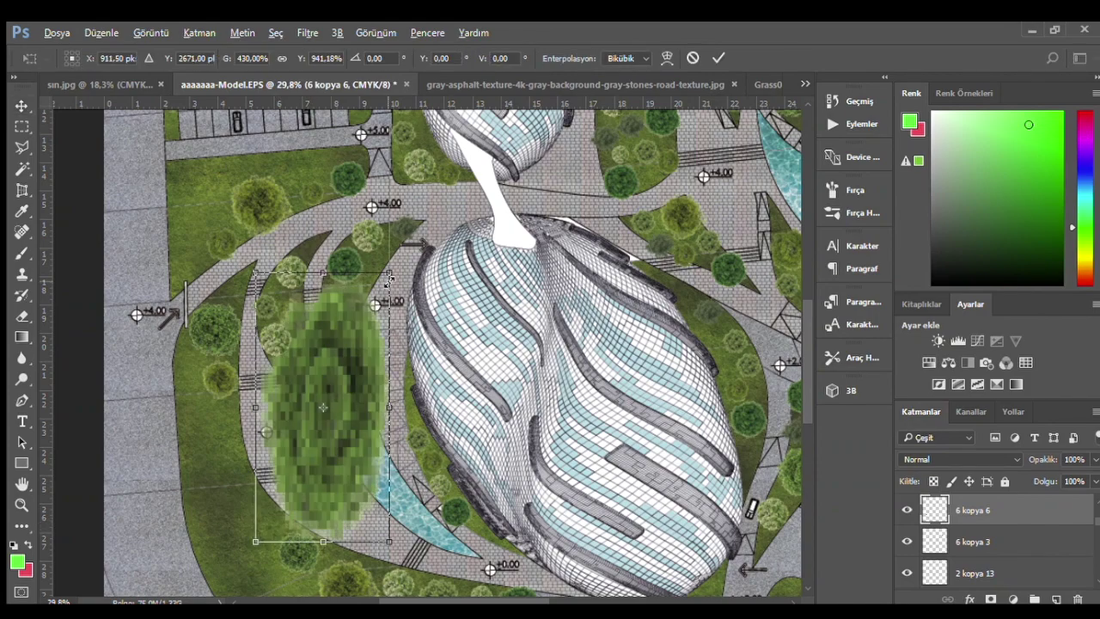
key(Return)
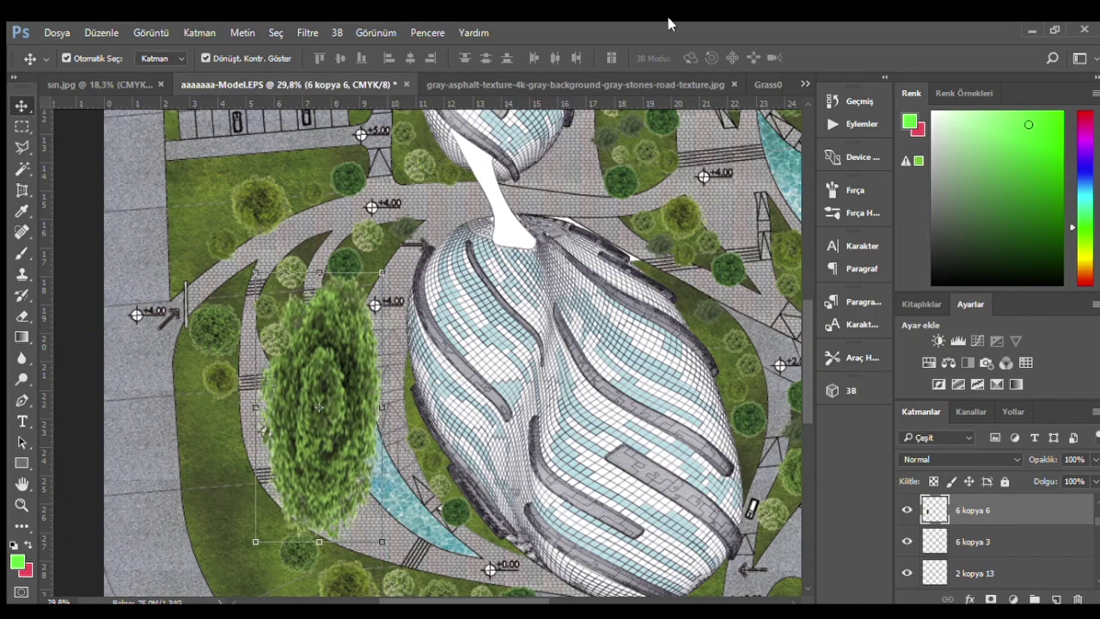
key(ctrl+z)
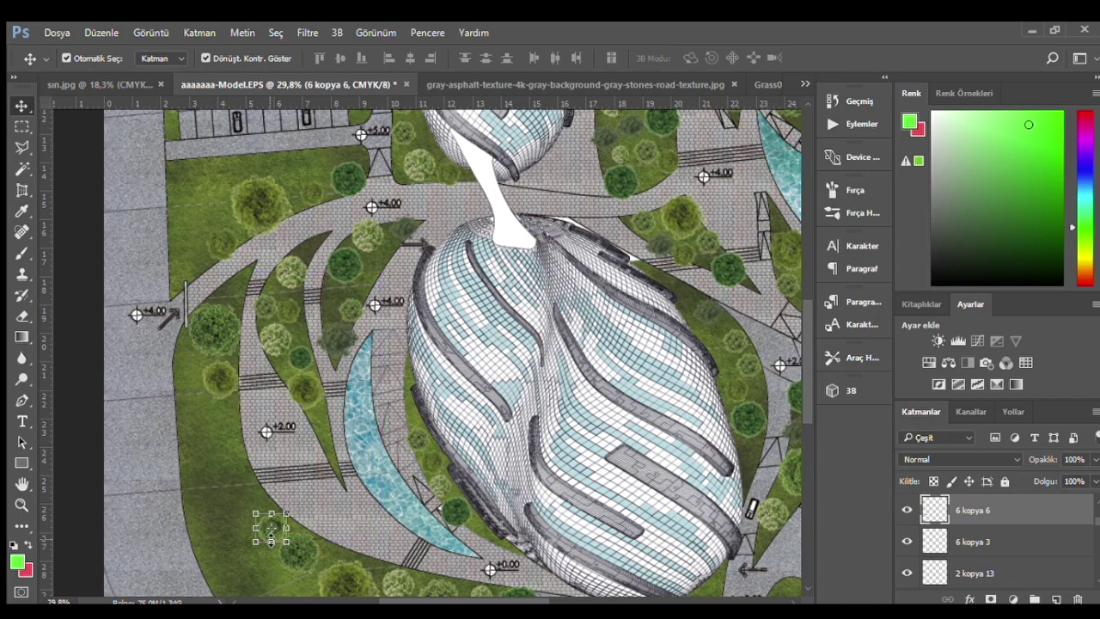
scroll(483, 310, down, 1)
scroll(483, 310, down, 2)
scroll(454, 356, down, 2)
scroll(454, 356, up, 1)
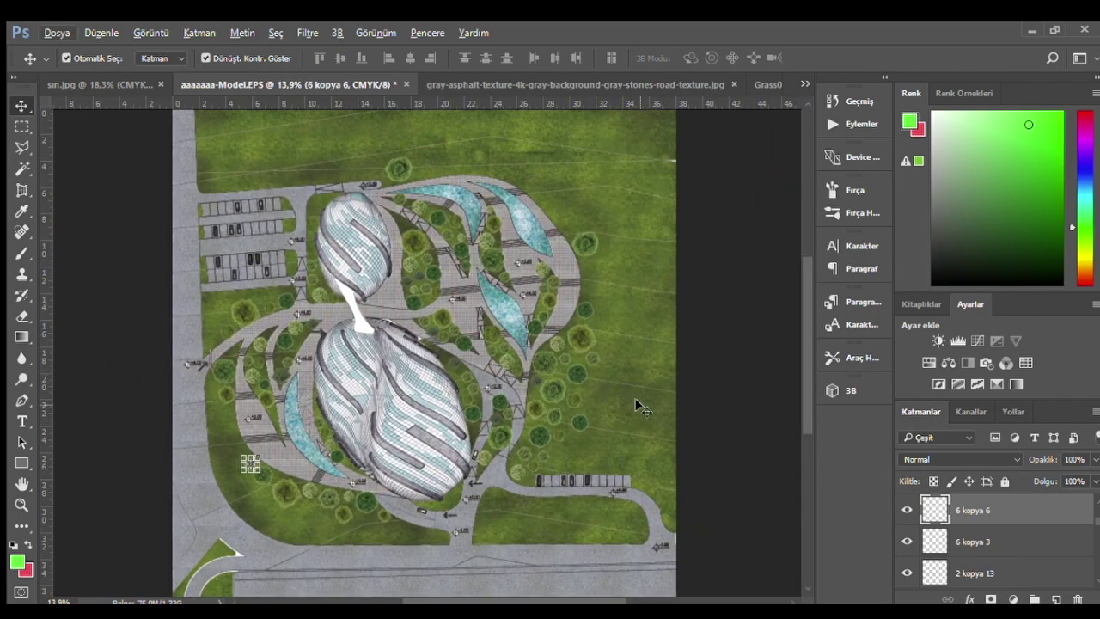
- Copy a tree onto the lawn above the parking and move one beside the +3.50 level marker
scroll(633, 405, up, 1)
scroll(584, 336, up, 1)
click(580, 336)
scroll(580, 357, up, 1)
drag(581, 357, 239, 131)
scroll(258, 326, up, 2)
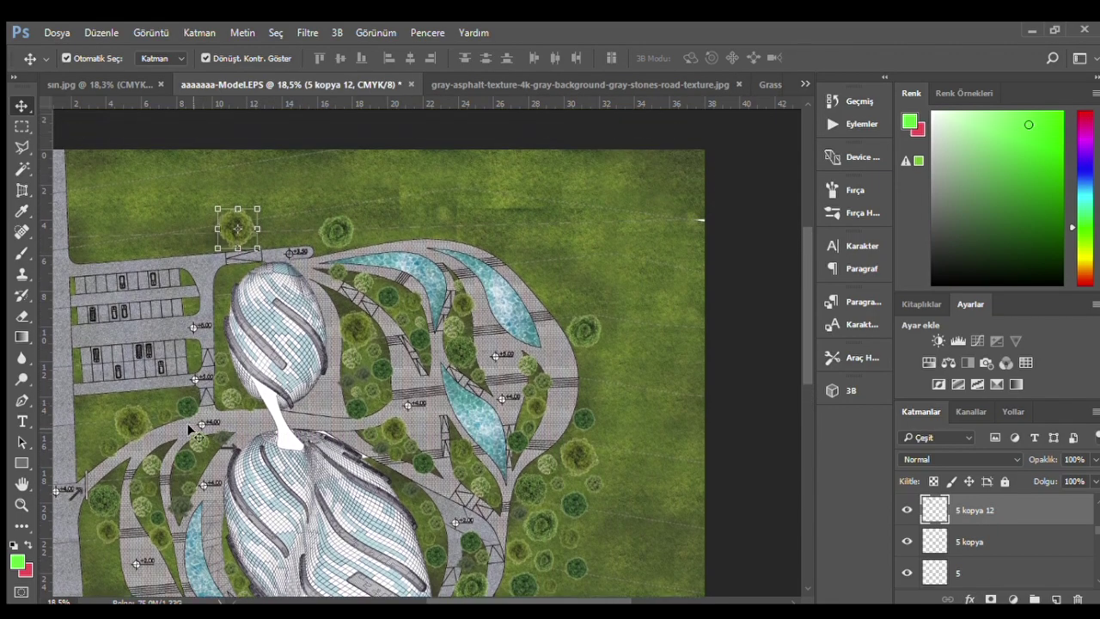
scroll(189, 430, up, 2)
drag(183, 456, 331, 203)
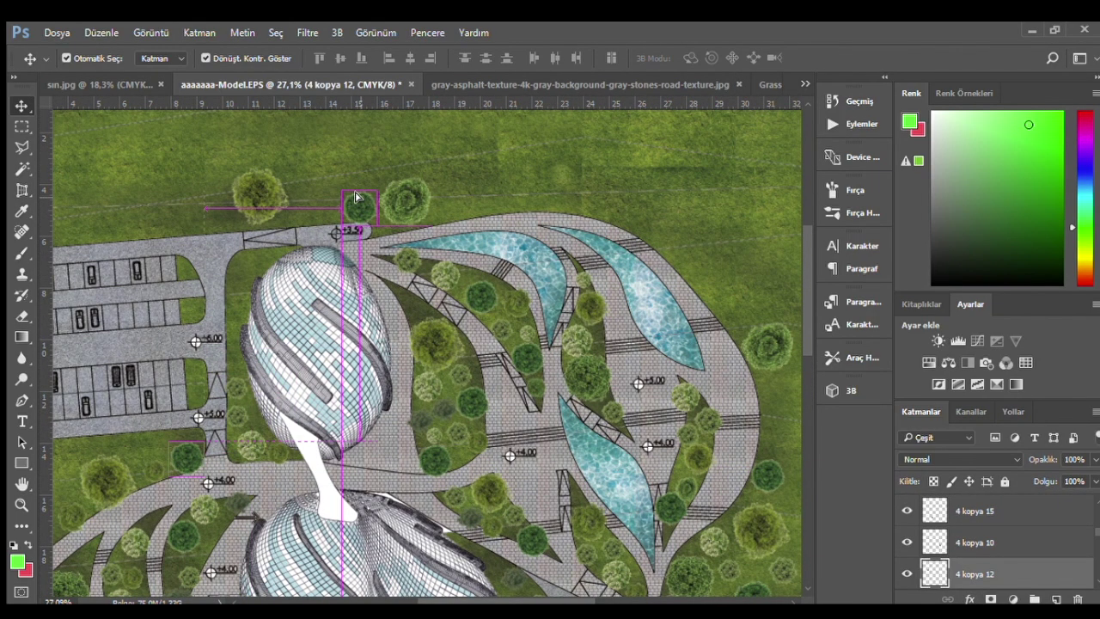
- Duplicate two trees from the planting beds onto the northern lawn
click(453, 383)
scroll(458, 376, up, 2)
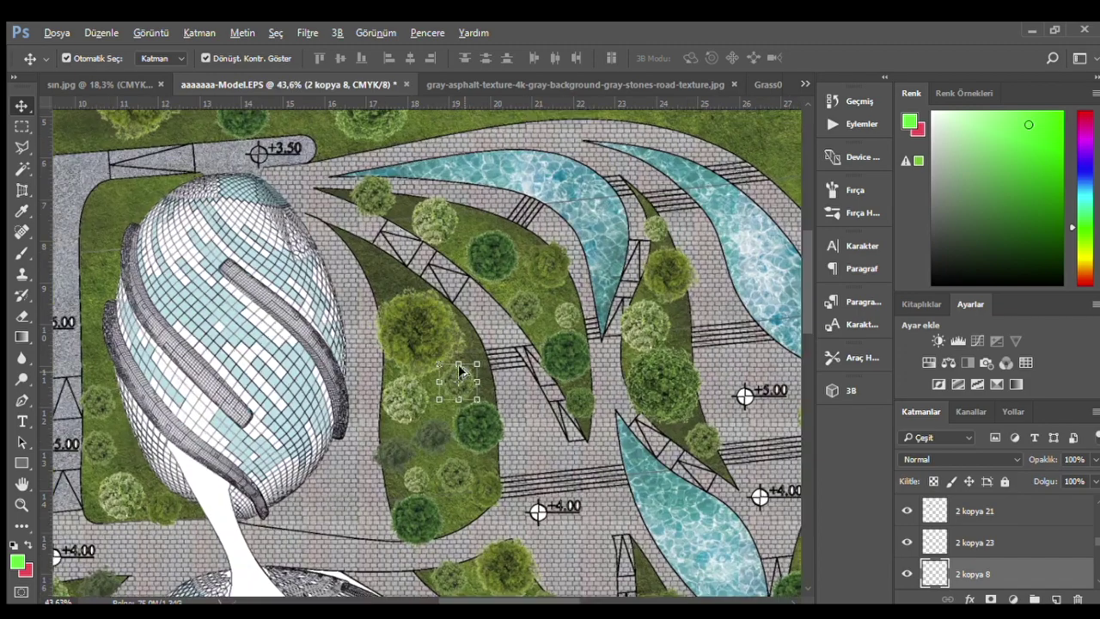
scroll(460, 378, up, 3)
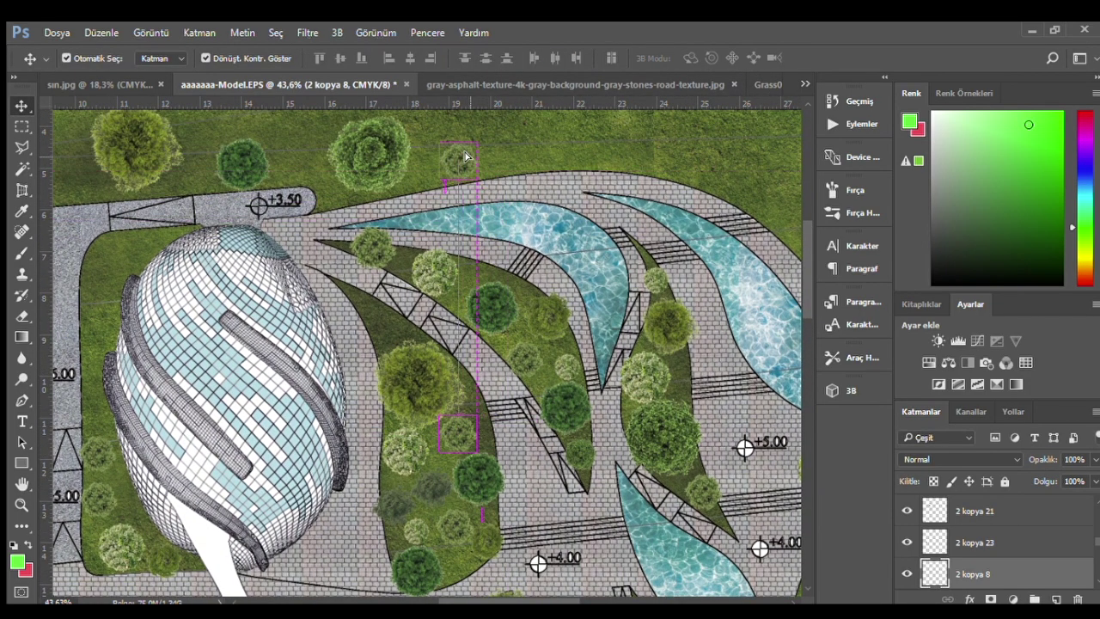
alt+drag(467, 156, 467, 156)
scroll(495, 323, up, 3)
click(438, 335)
alt+drag(440, 328, 295, 191)
alt+drag(427, 462, 740, 244)
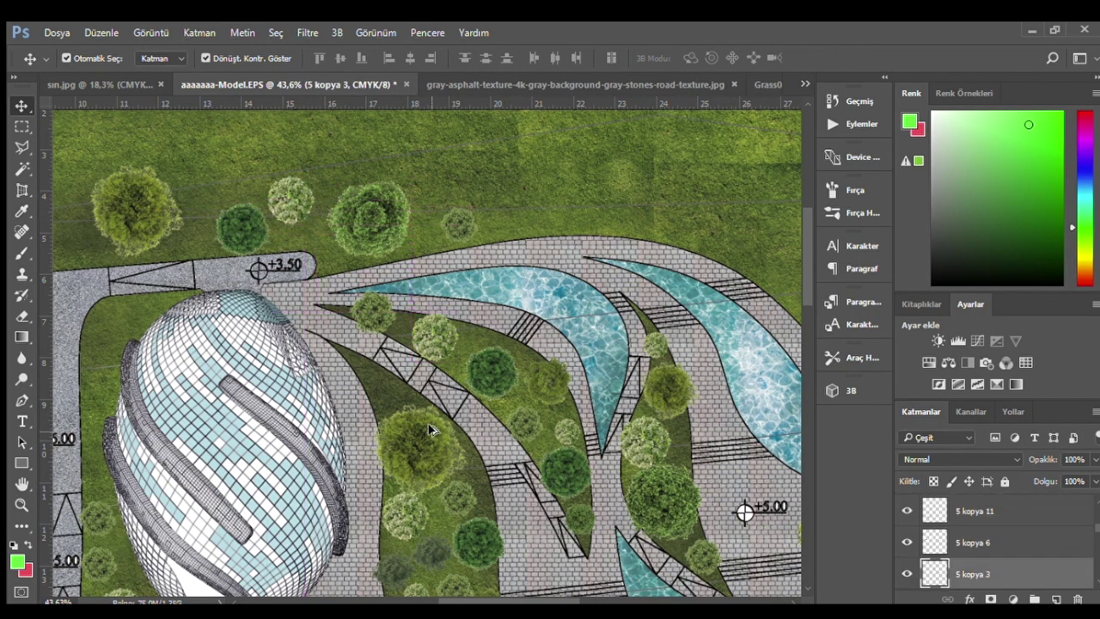
- Add tree copies beside the upper path curve and on the upper lawn
scroll(344, 351, down, 2)
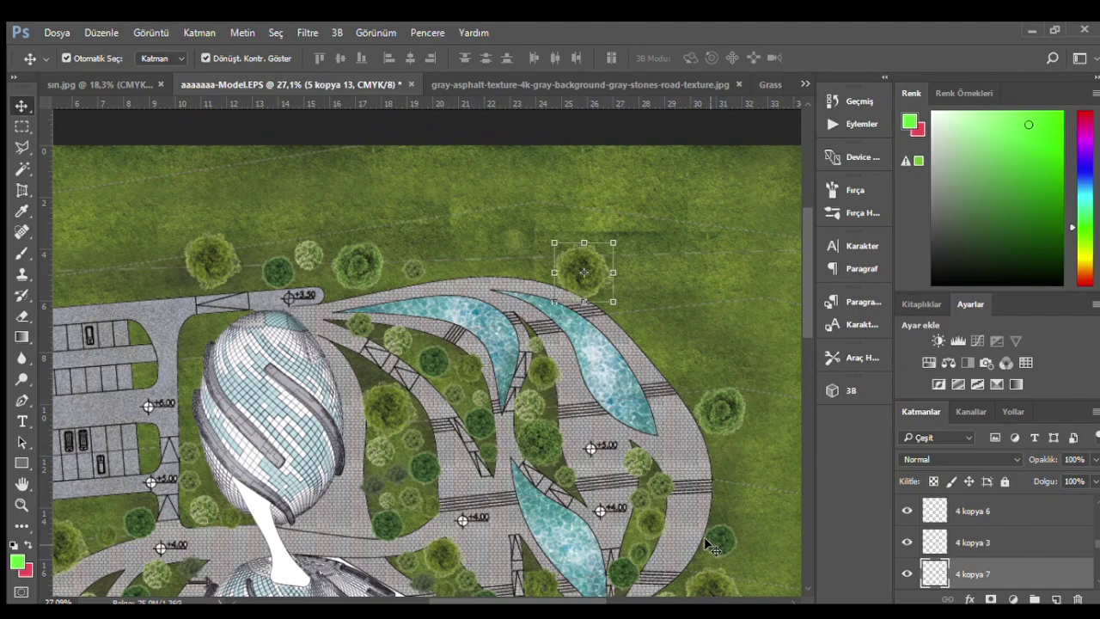
scroll(713, 548, up, 1)
alt+drag(550, 219, 596, 257)
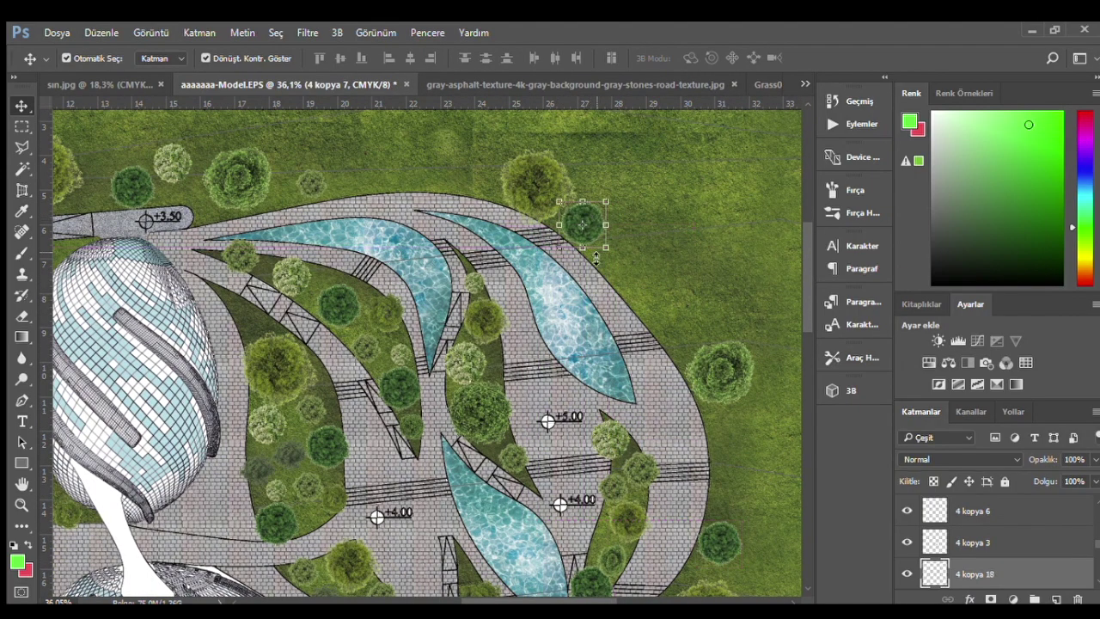
scroll(612, 348, down, 2)
scroll(507, 420, up, 2)
alt+drag(370, 181, 442, 163)
- Copy another planting-bed tree up onto the upper lawn
click(437, 346)
scroll(505, 326, up, 1)
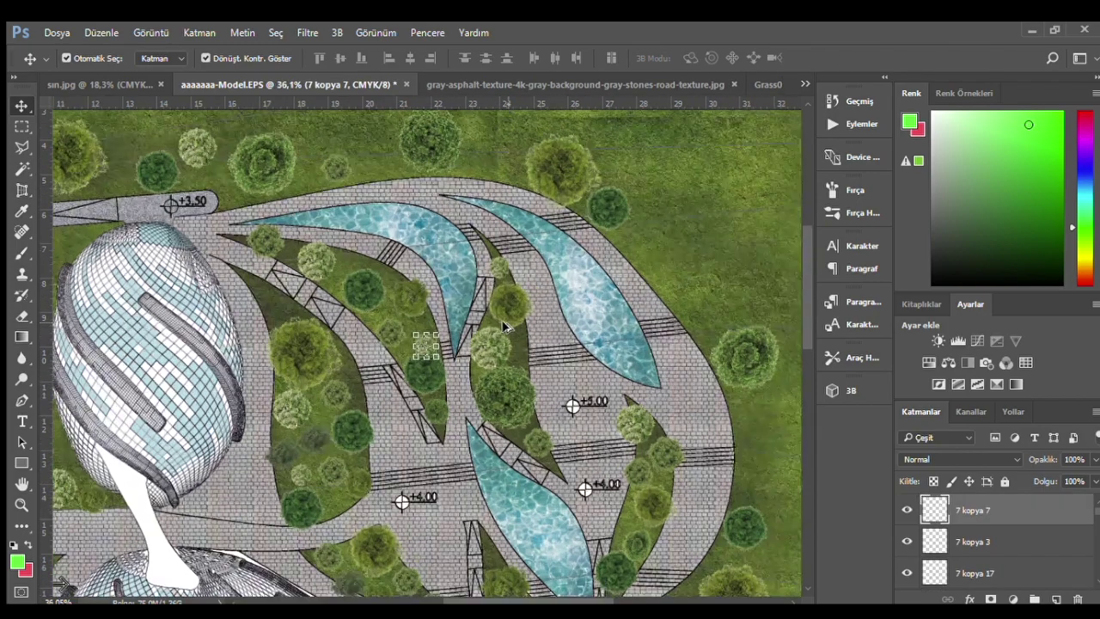
click(509, 307)
alt+drag(518, 299, 390, 157)
scroll(378, 172, up, 1)
- Transform the tree at the left path edge and place a copy on the top lawn
click(331, 300)
scroll(387, 172, up, 1)
click(266, 288)
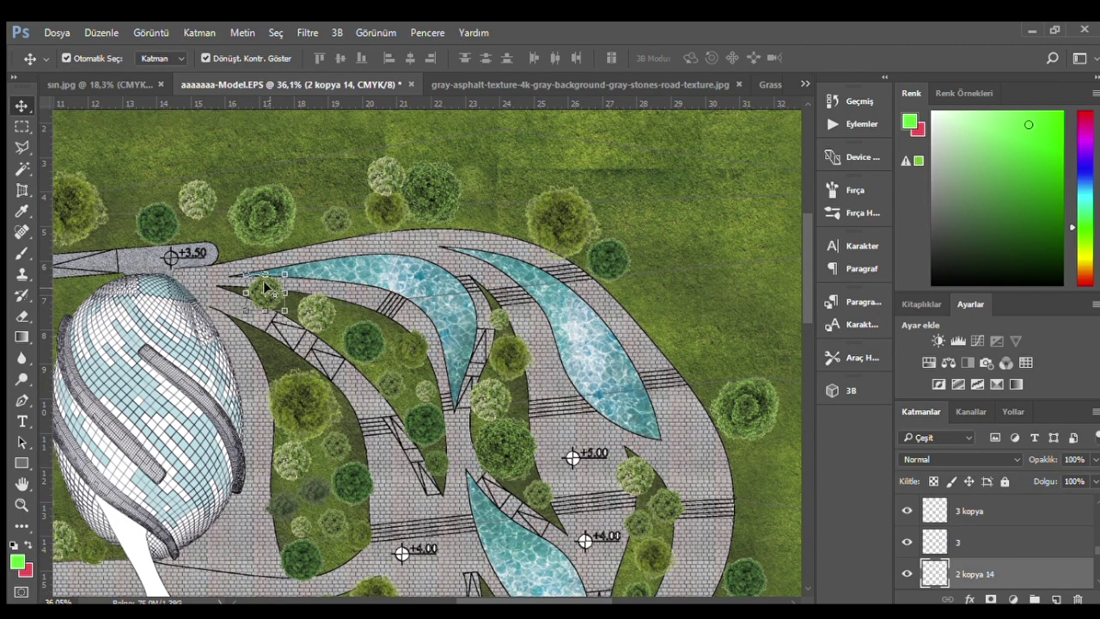
key(ctrl+t)
click(719, 59)
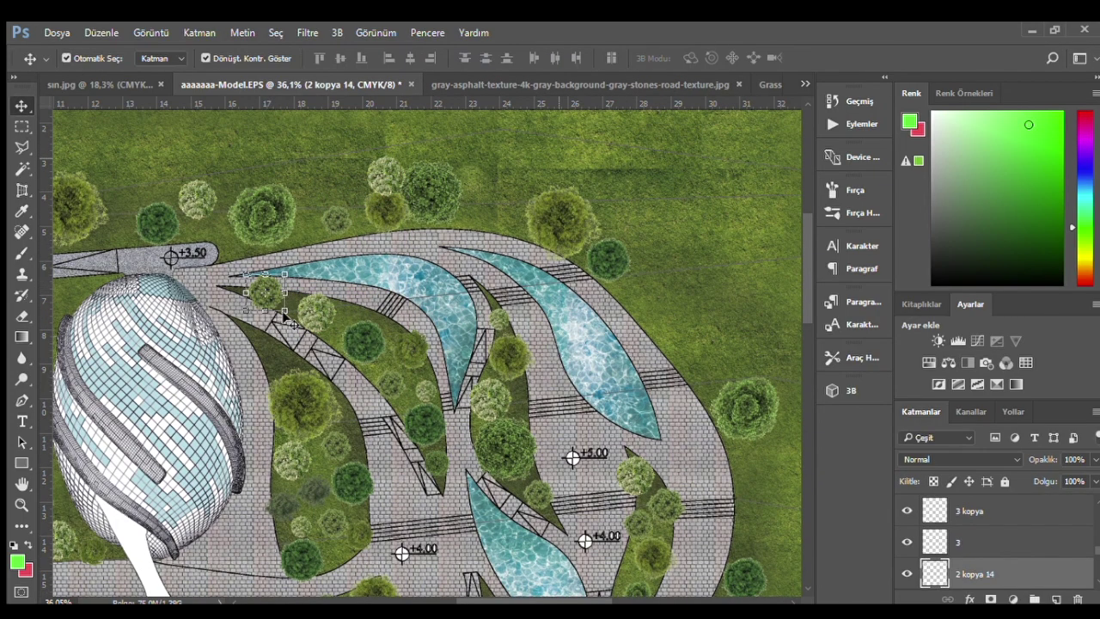
scroll(271, 313, up, 2)
scroll(271, 313, up, 1)
drag(559, 188, 557, 189)
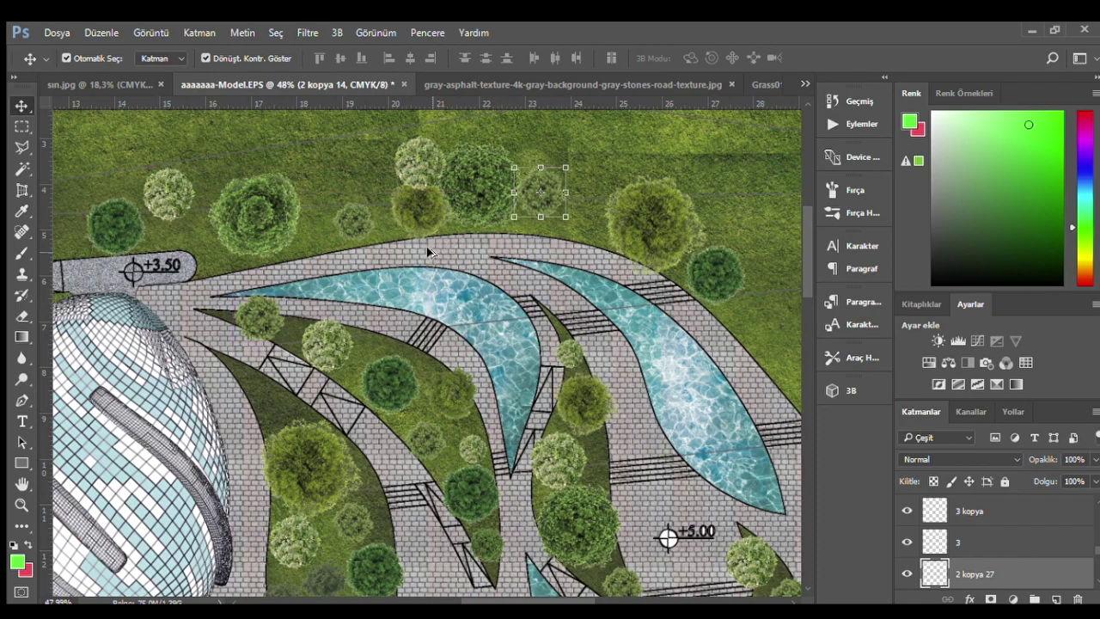
scroll(444, 460, down, 2)
scroll(445, 460, up, 1)
- Enlarge the small tree from the left planting bed and move it onto the northern lawn
click(445, 460)
click(318, 501)
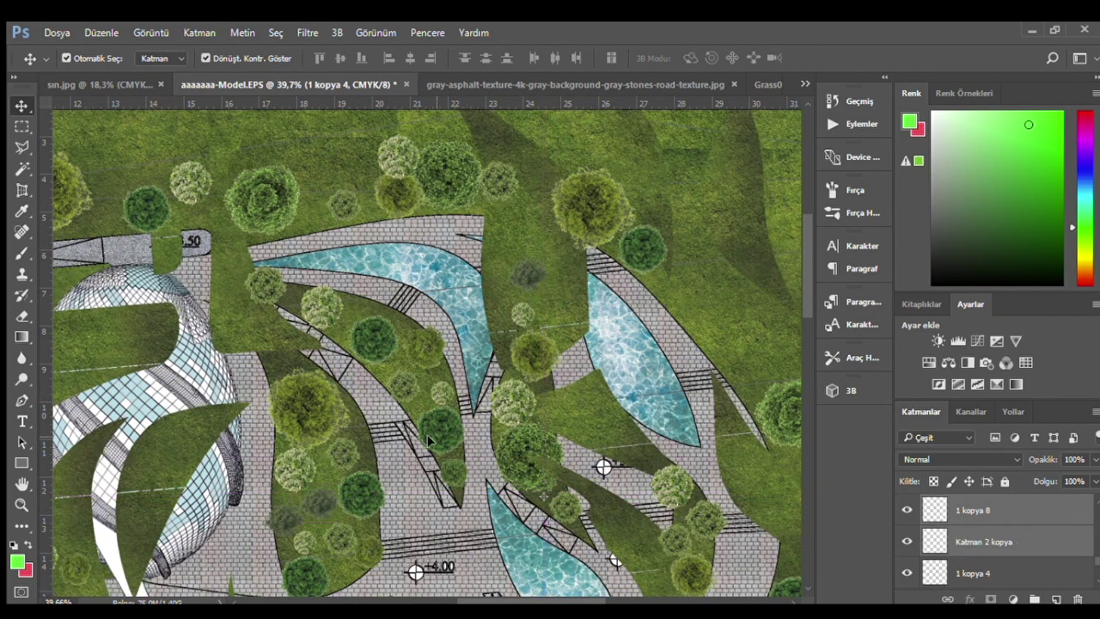
scroll(318, 503, up, 1)
scroll(318, 507, down, 1)
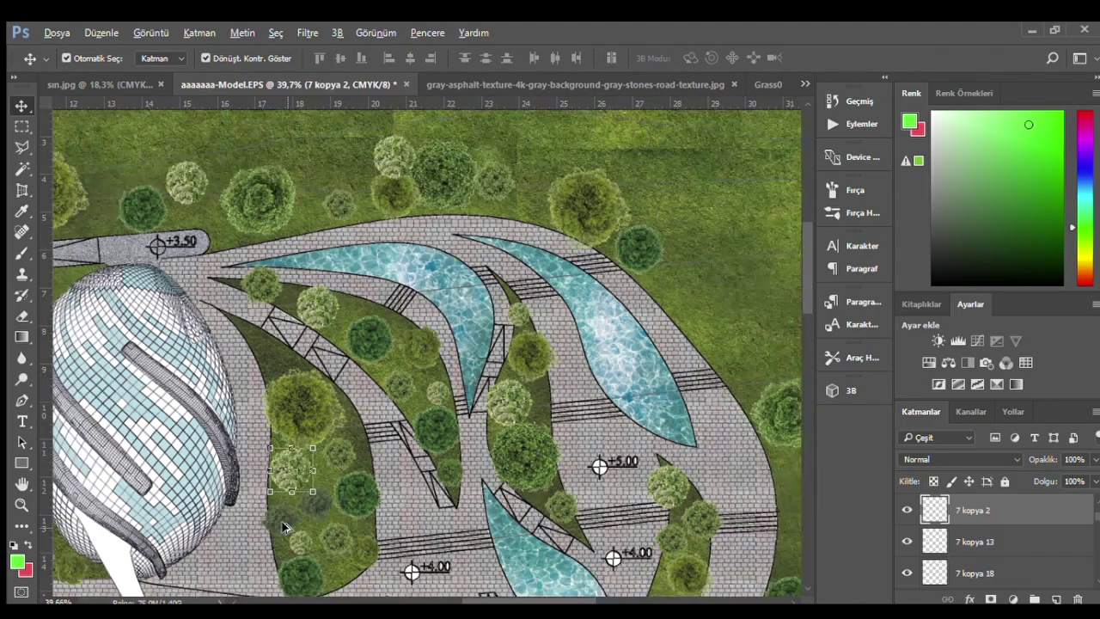
drag(335, 520, 343, 529)
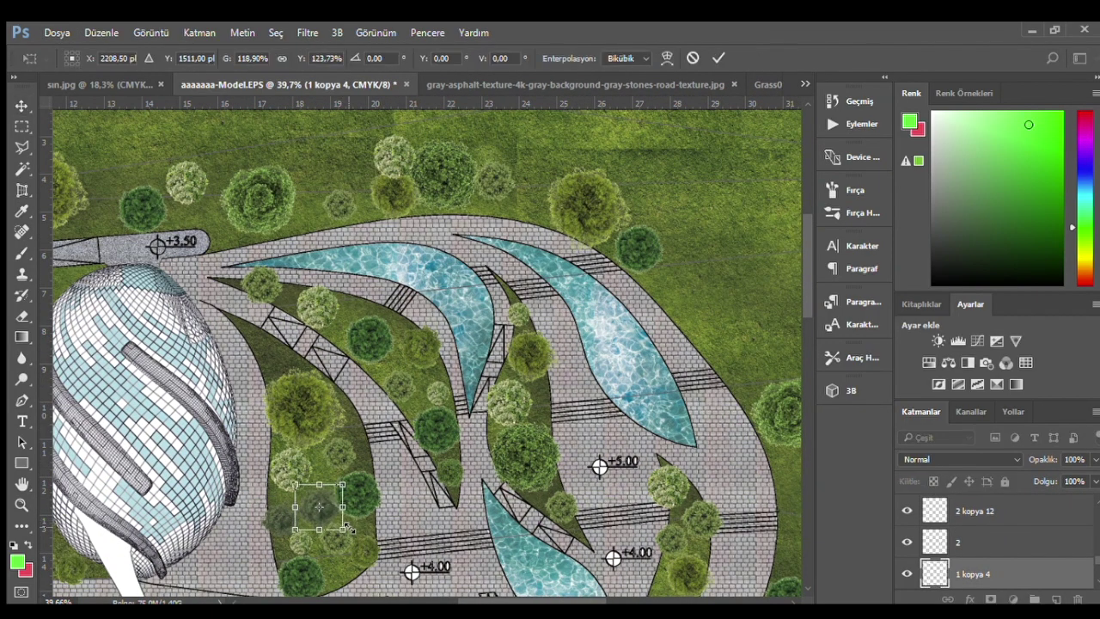
key(Return)
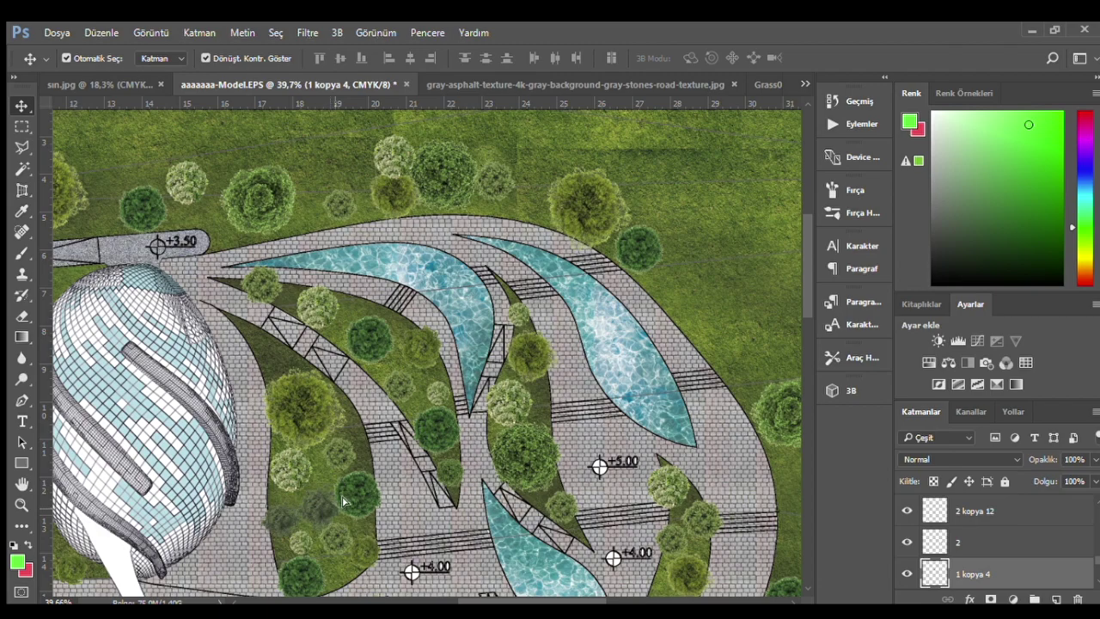
mouse_move(343, 502)
mouse_down()
mouse_move(333, 163)
mouse_move(343, 165)
mouse_up()
- Place tree copies on the right lawn and along the eastern path edge
scroll(344, 164, down, 1)
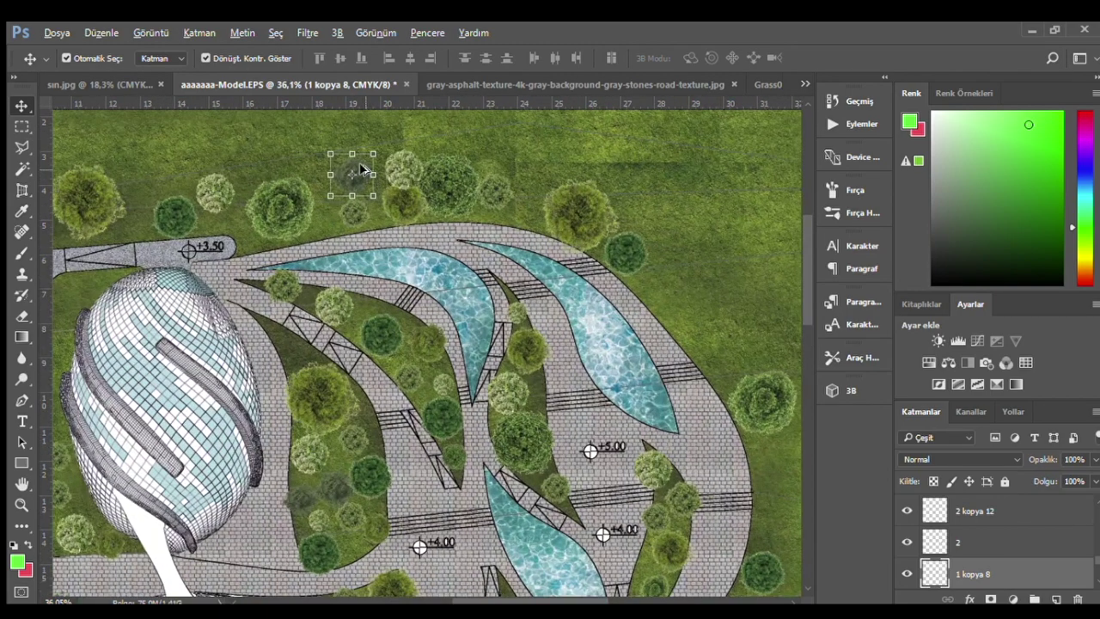
drag(445, 197, 765, 352)
scroll(765, 353, down, 1)
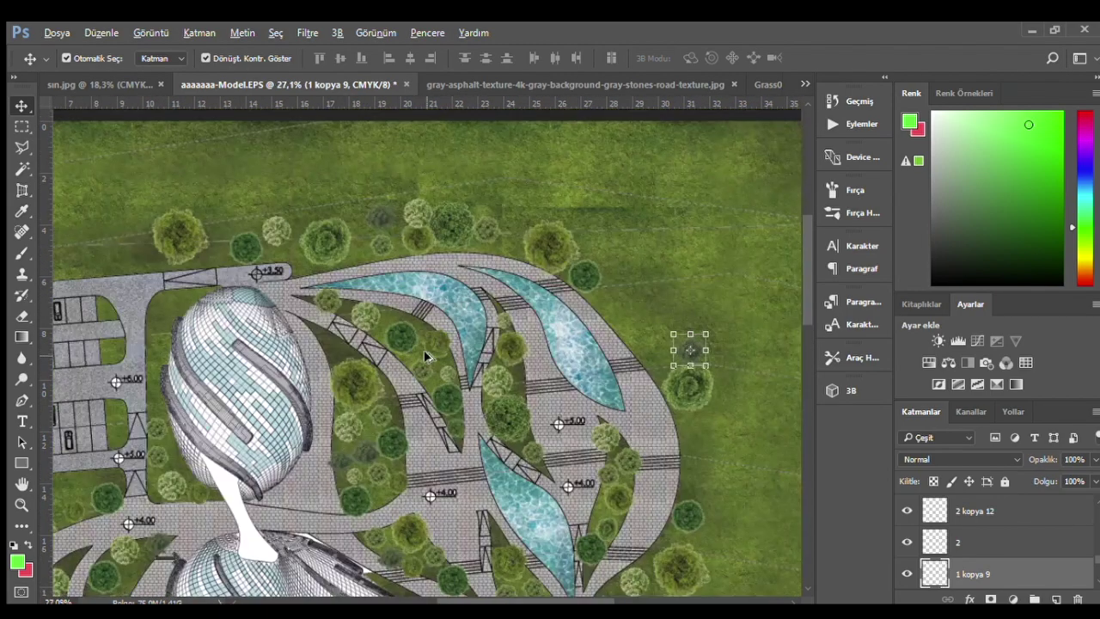
scroll(609, 514, up, 1)
click(608, 514)
drag(642, 336, 637, 328)
click(606, 444)
drag(627, 397, 605, 258)
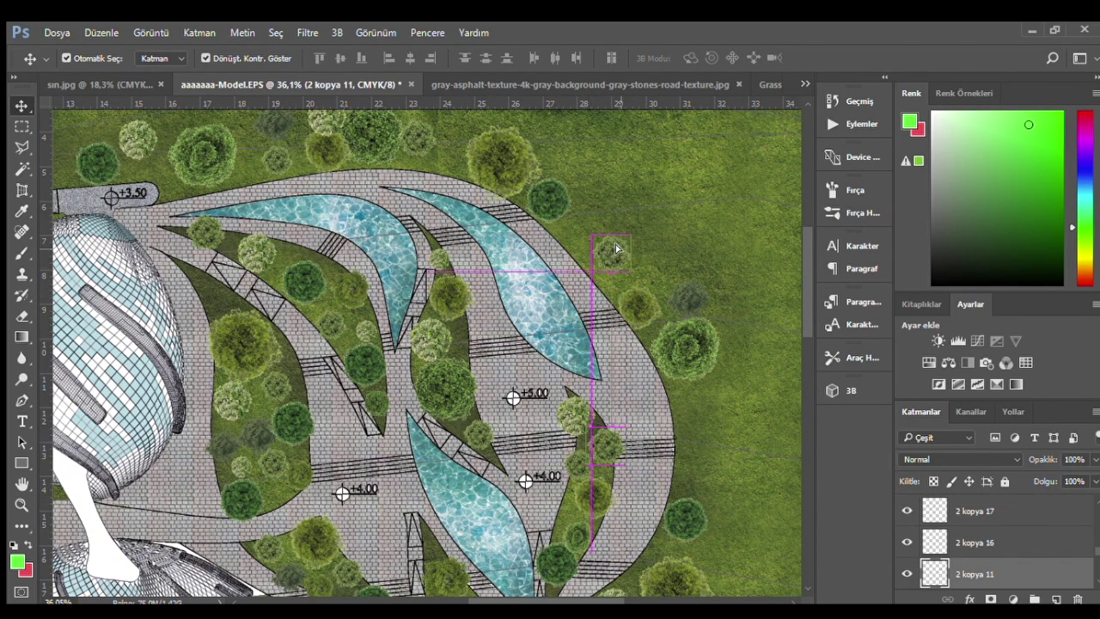
scroll(608, 378, down, 2)
scroll(335, 157, down, 1)
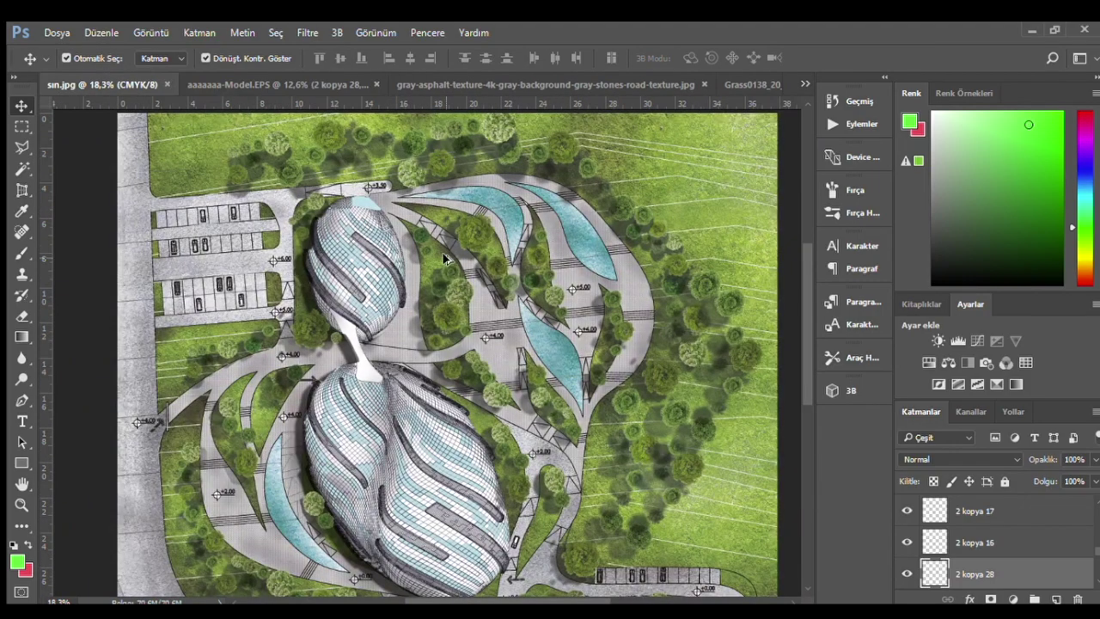
- View the sn.jpg reference rendering, then return to the working site plan
click(99, 84)
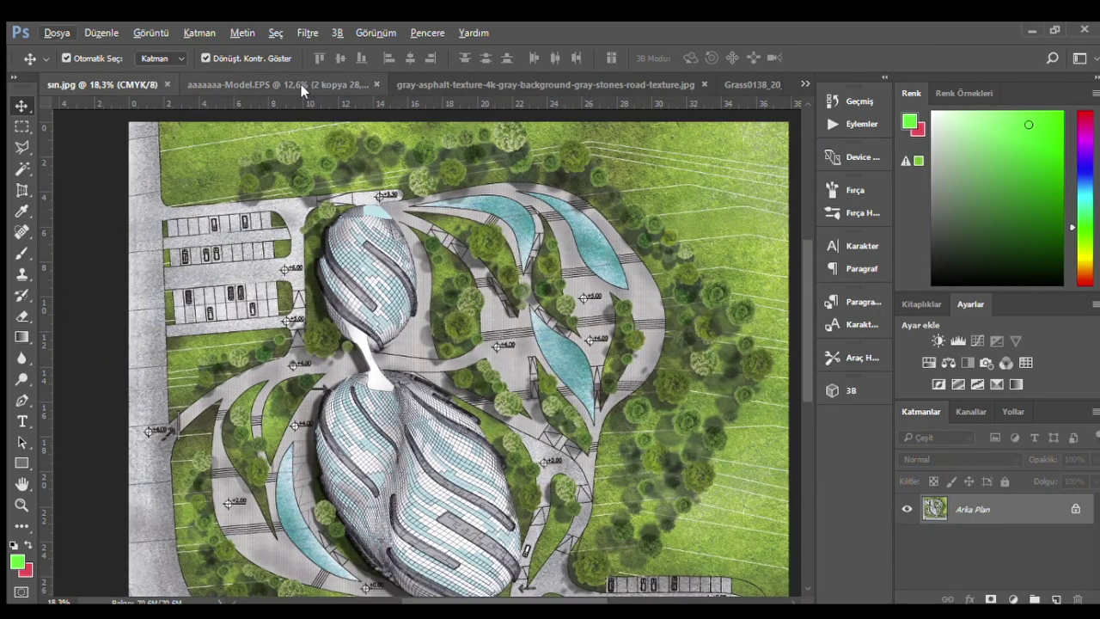
scroll(446, 419, up, 1)
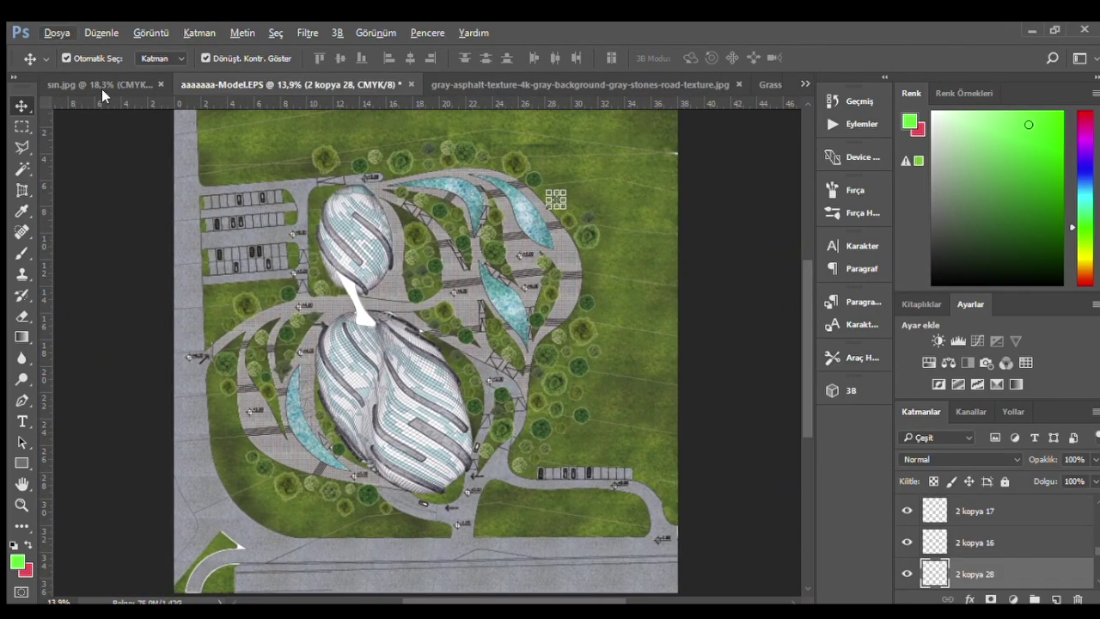
click(102, 84)
scroll(137, 121, down, 1)
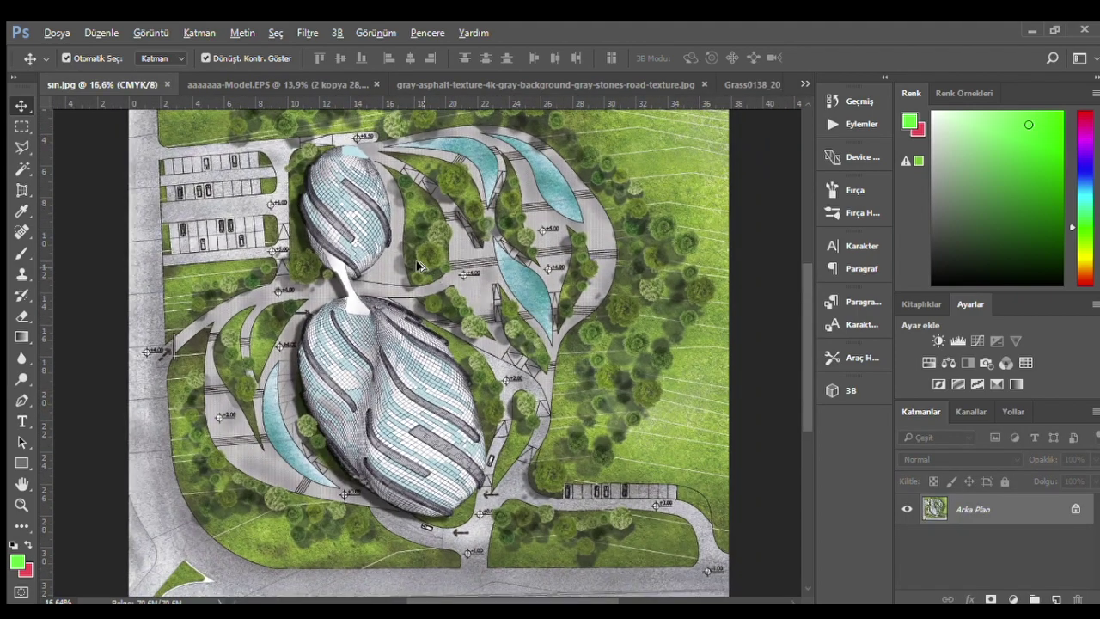
click(286, 86)
scroll(338, 490, up, 1)
scroll(361, 489, up, 1)
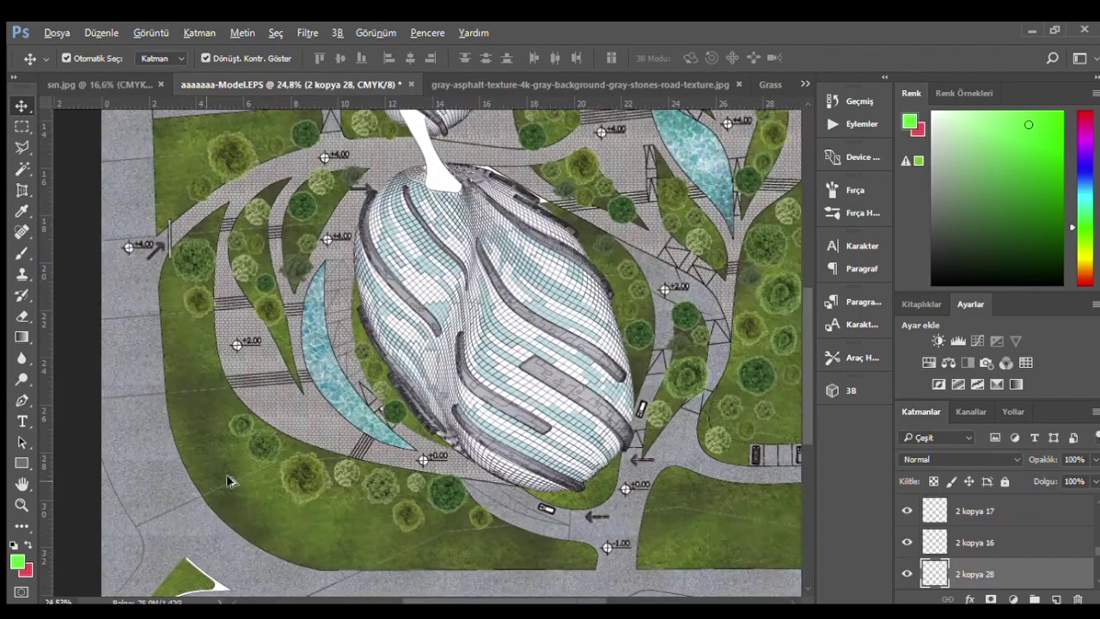
- Duplicate trees toward the upper left and onto the left lawn edge
scroll(397, 490, up, 1)
drag(402, 477, 202, 380)
scroll(258, 386, up, 1)
scroll(277, 359, up, 3)
click(439, 324)
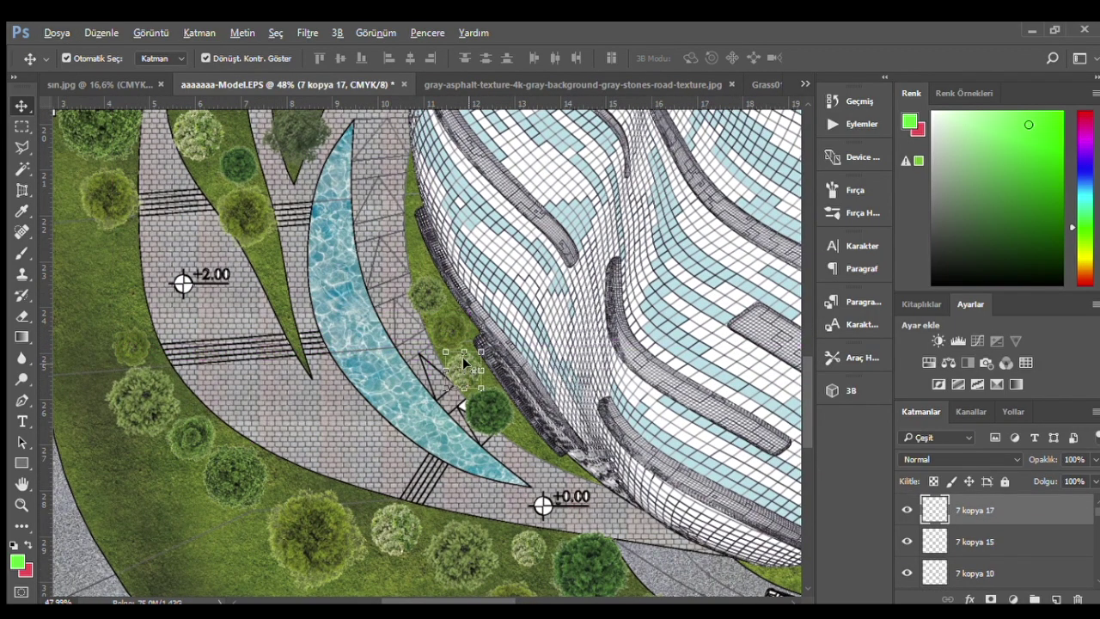
mouse_move(129, 344)
mouse_down()
mouse_move(90, 370)
mouse_move(99, 348)
mouse_up()
- Resize the tree copy and duplicate it further along the left lawn
scroll(86, 343, down, 3)
scroll(86, 344, up, 2)
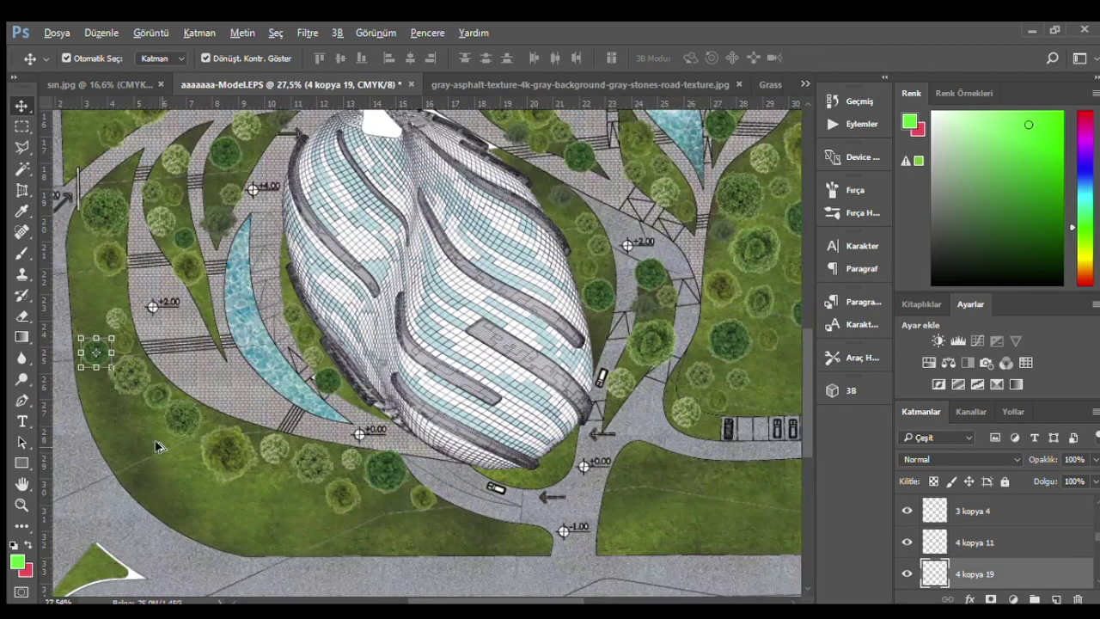
scroll(83, 339, up, 1)
key(ctrl+t)
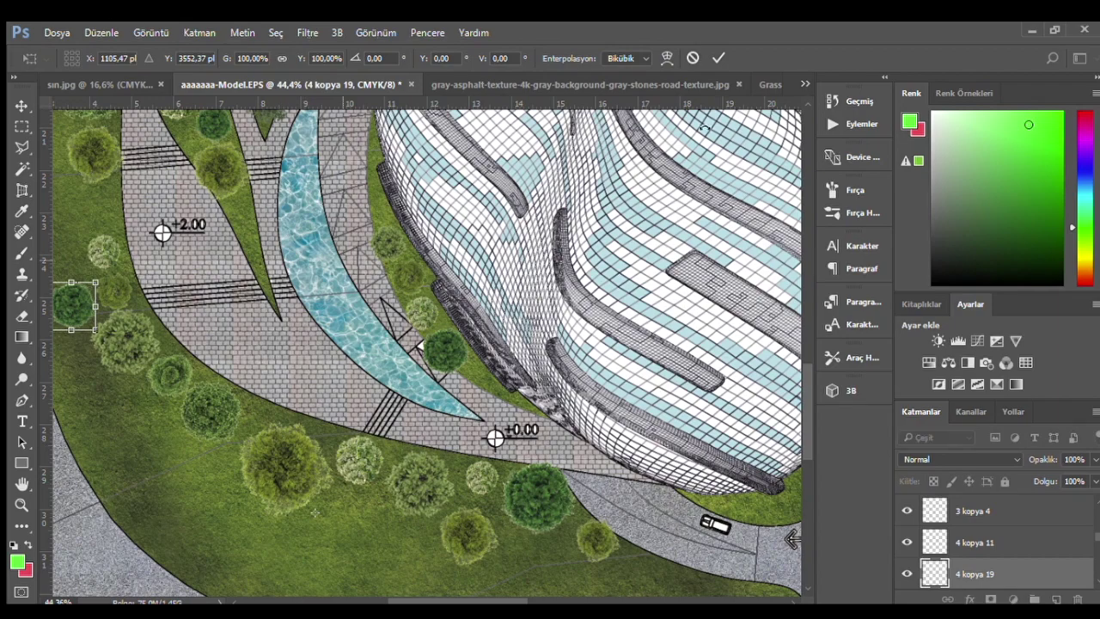
click(718, 58)
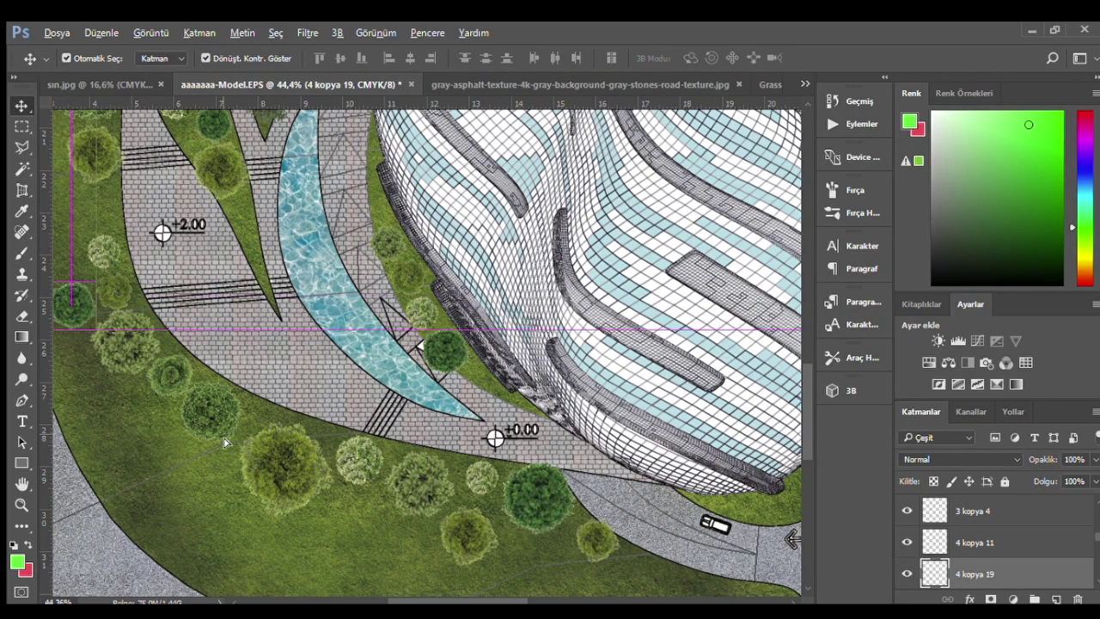
drag(224, 443, 148, 468)
scroll(148, 468, down, 3)
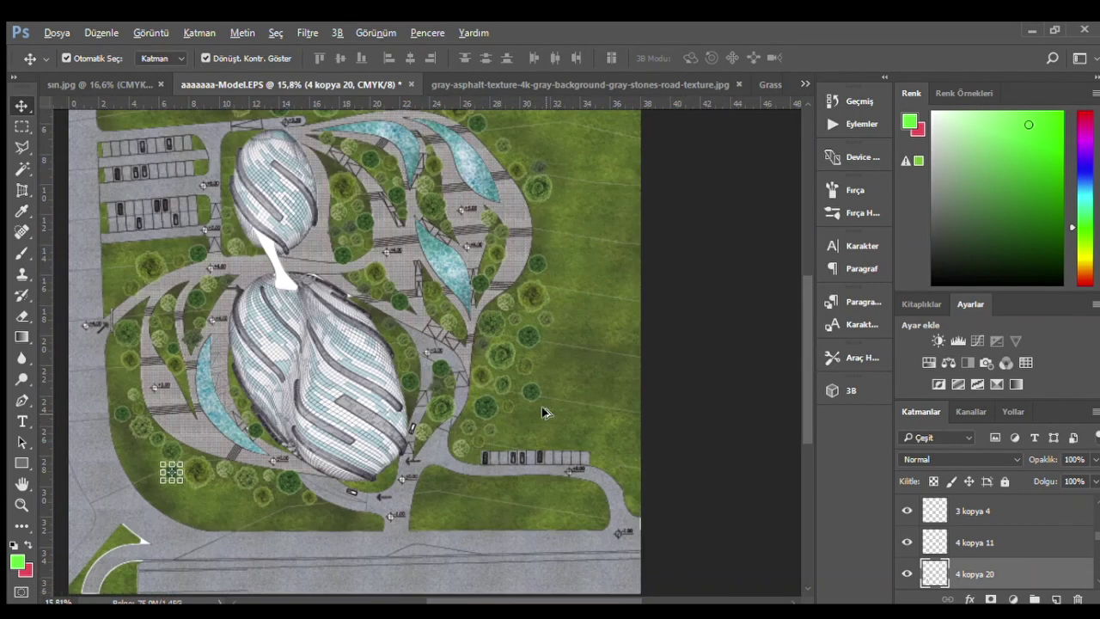
scroll(542, 412, up, 5)
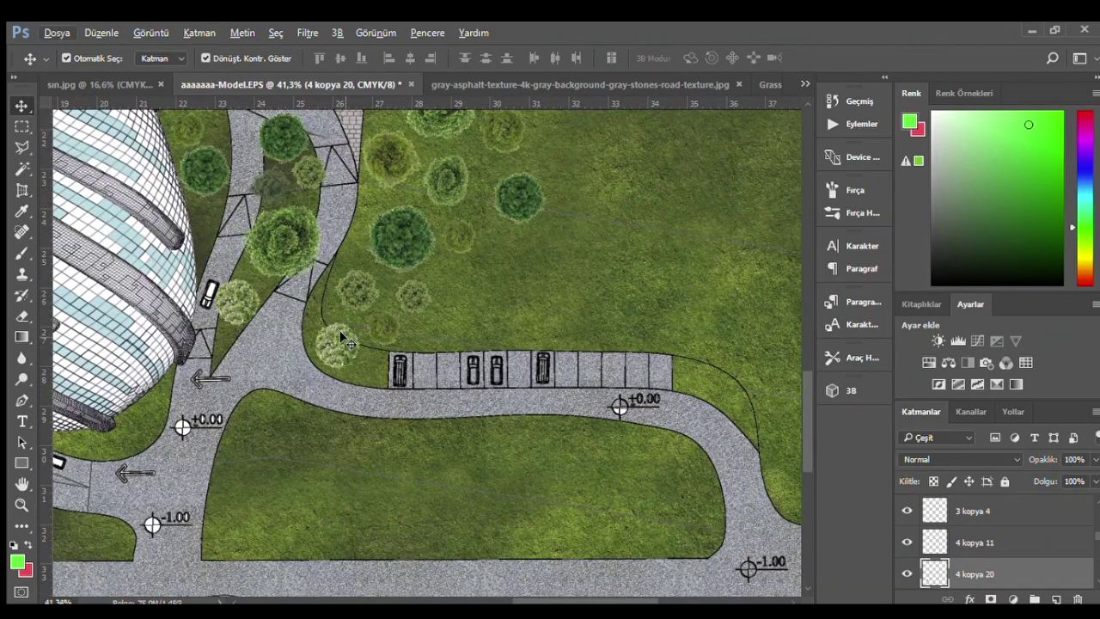
- Move three small trees from near the parking bays down onto the lower lawn
click(342, 335)
drag(341, 335, 439, 449)
click(407, 295)
drag(318, 318, 269, 435)
drag(441, 182, 323, 436)
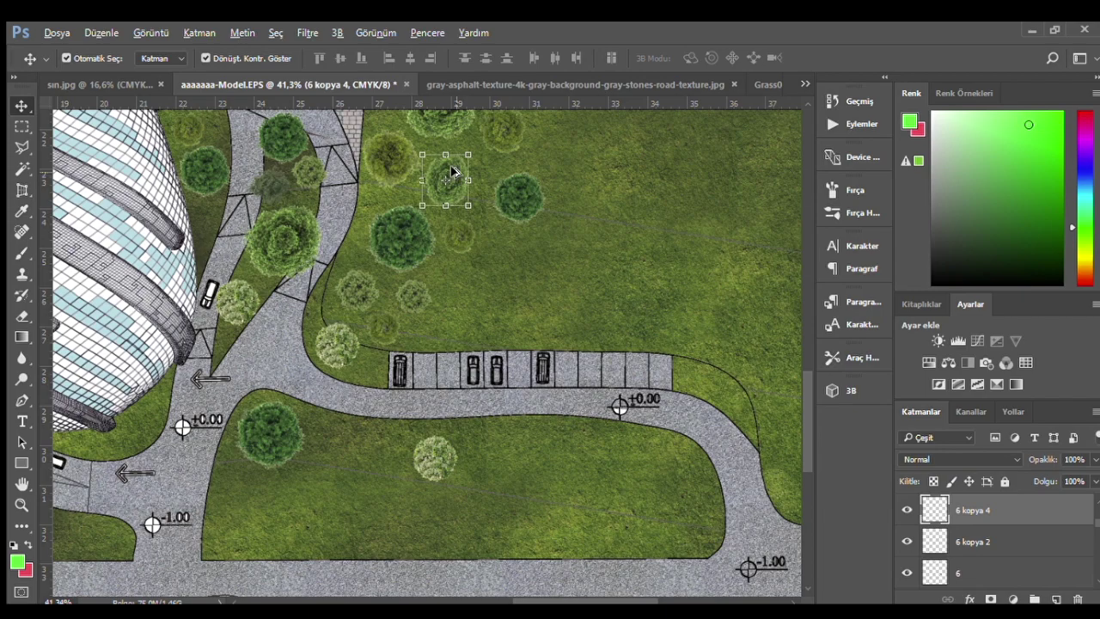
- Shrink the moved tree on the lower lawn and copy a small dark tree there
key(ctrl+t)
drag(305, 460, 314, 452)
key(Return)
click(272, 148)
click(268, 184)
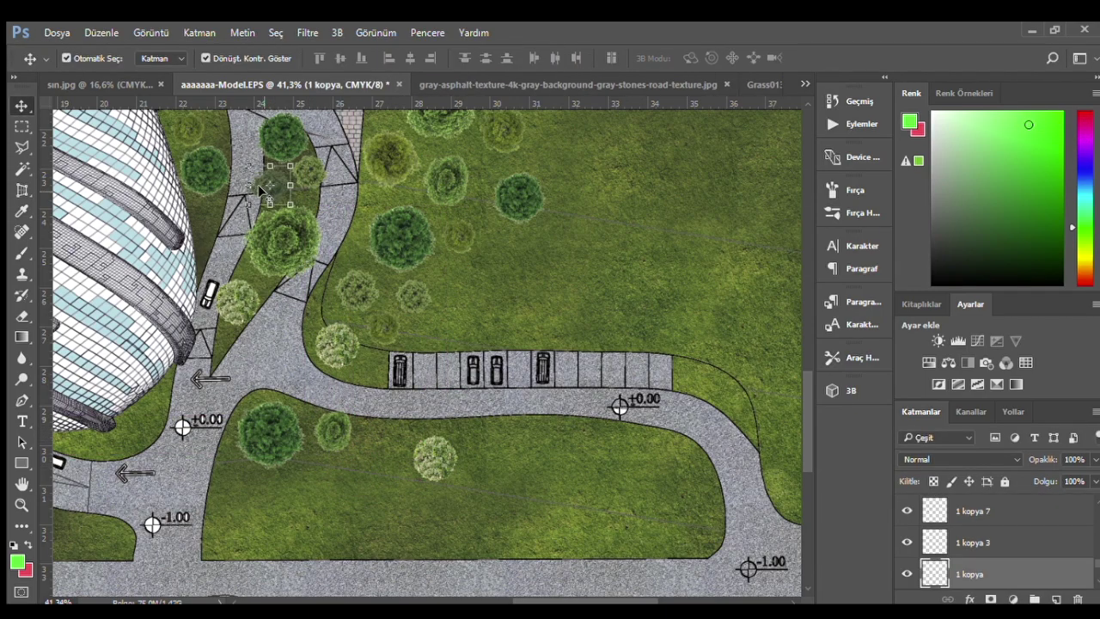
drag(275, 176, 315, 452)
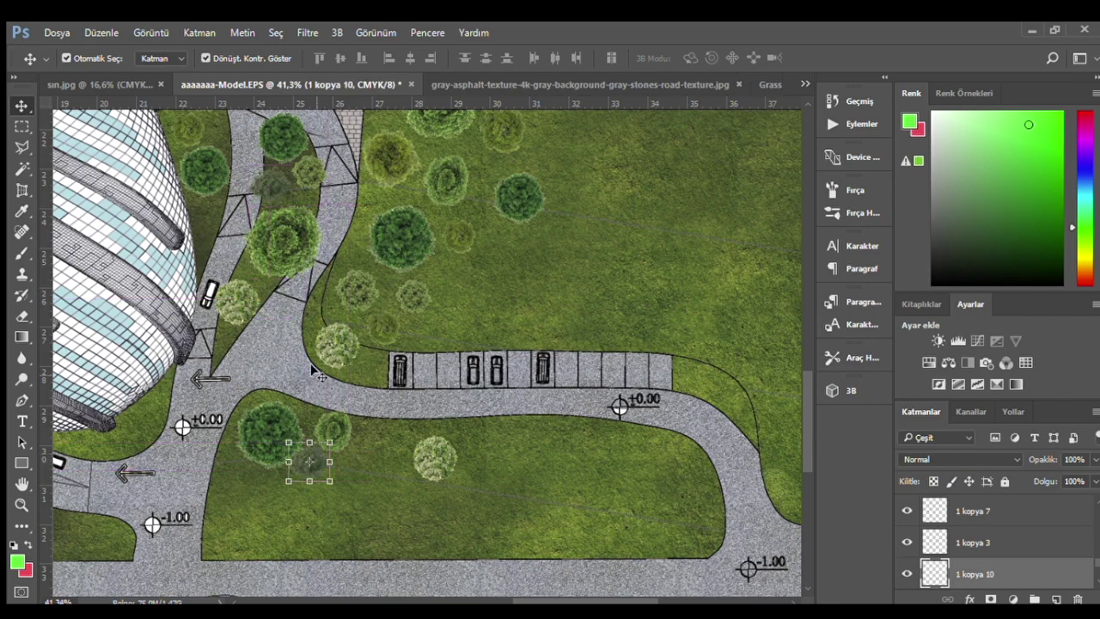
- Duplicate two more small trees onto the lower lawn's left side and middle
click(306, 165)
drag(312, 171, 272, 478)
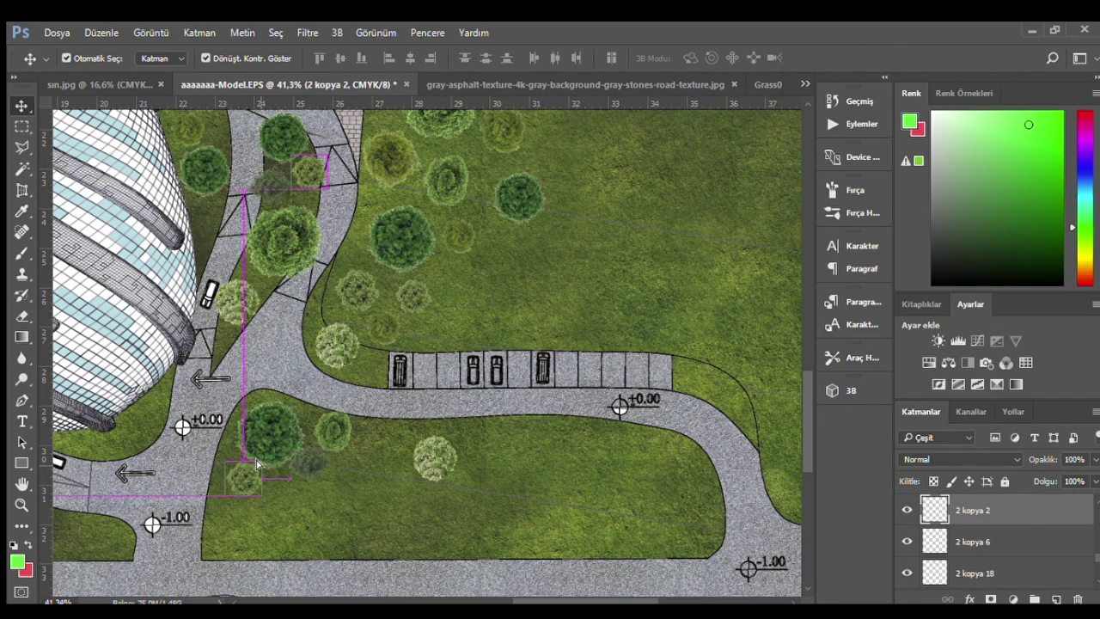
click(240, 306)
scroll(262, 325, down, 2)
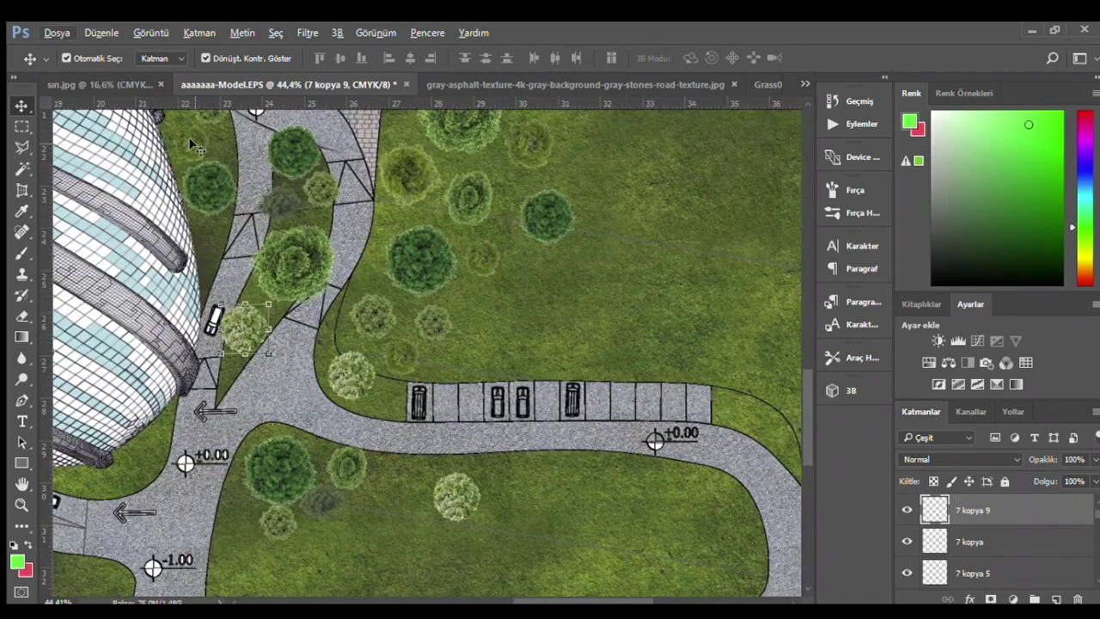
click(188, 136)
scroll(188, 137, up, 3)
scroll(191, 137, down, 2)
drag(295, 141, 426, 509)
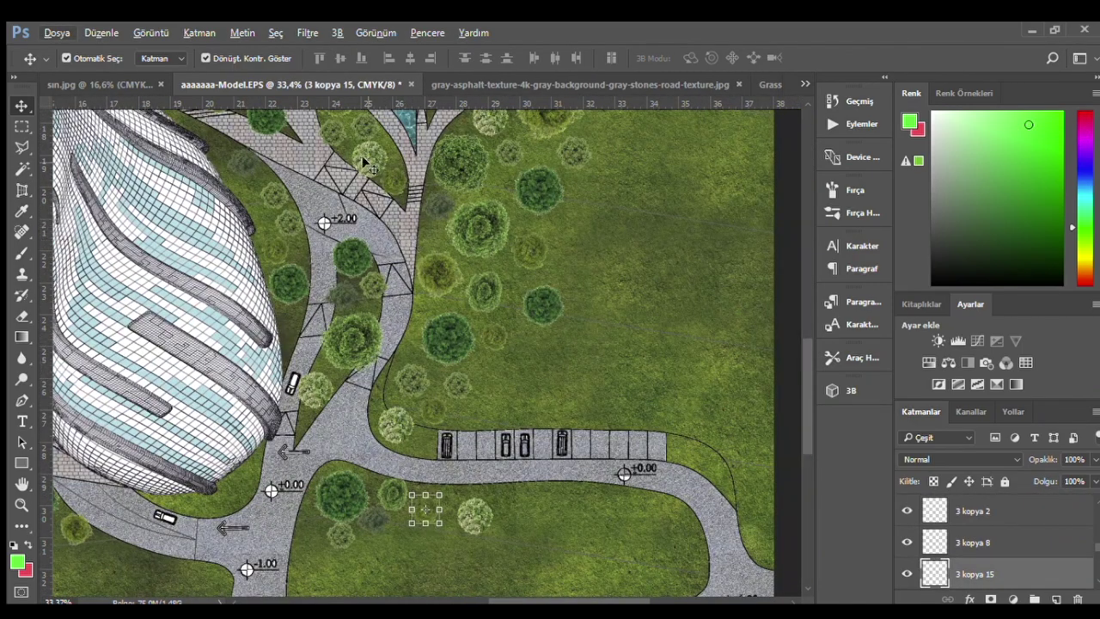
- Copy another small tree down and shift one tree off the path onto the right lawn
scroll(434, 180, up, 2)
click(434, 125)
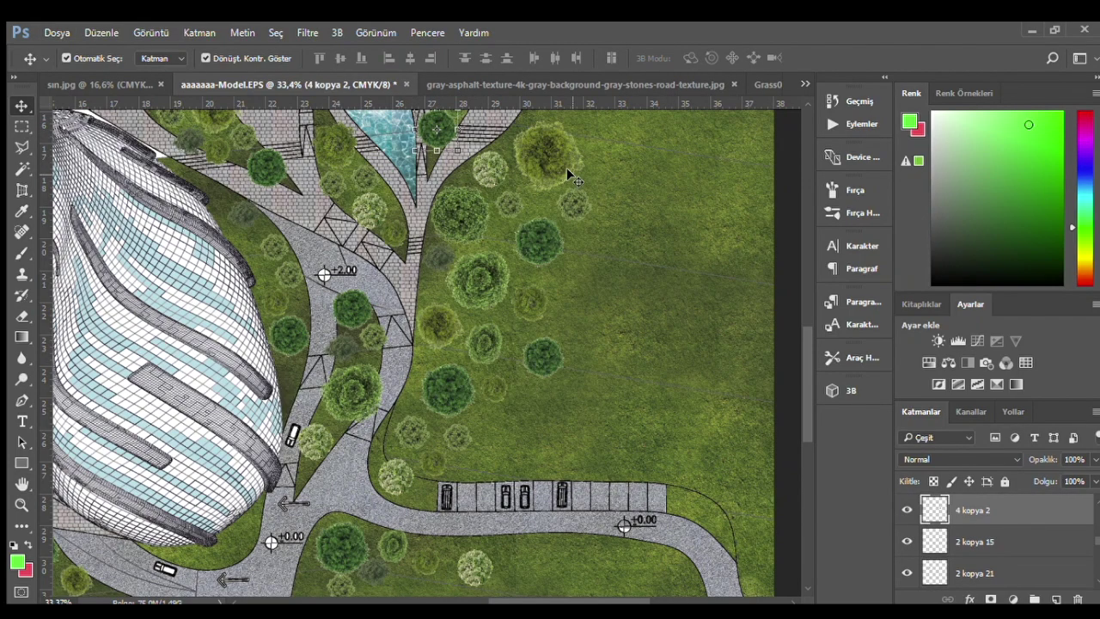
scroll(258, 146, up, 2)
click(215, 147)
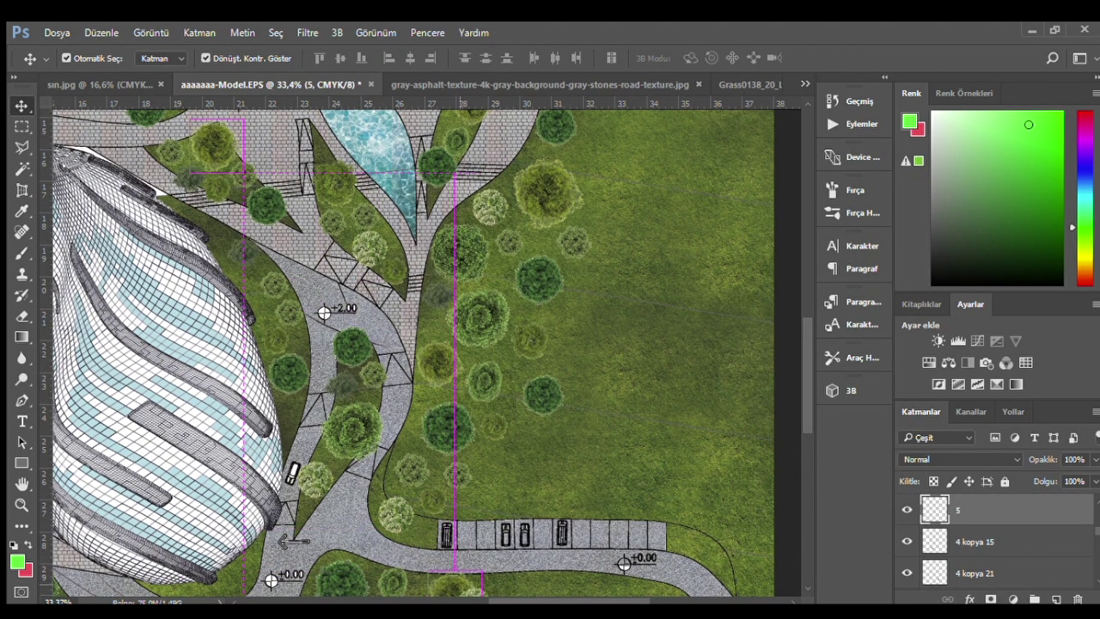
drag(218, 140, 439, 554)
scroll(365, 526, down, 5)
scroll(365, 521, up, 2)
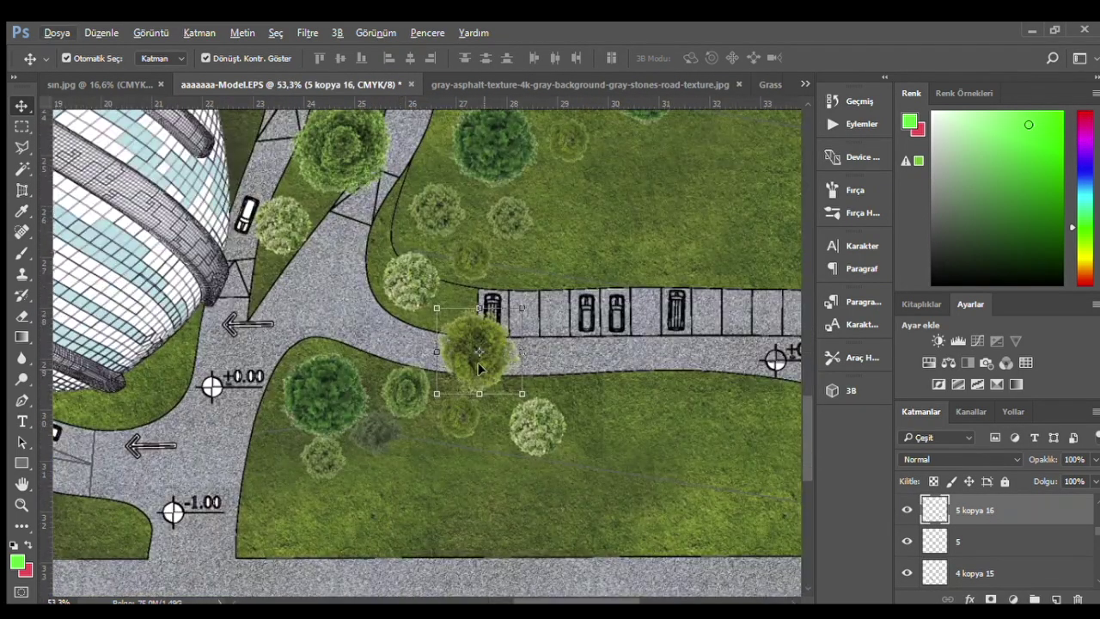
key(ctrl+t)
click(692, 57)
drag(485, 348, 621, 407)
- Duplicate a tree into the lower lawn and enlarge the copy to about 155%
click(451, 421)
drag(410, 398, 438, 480)
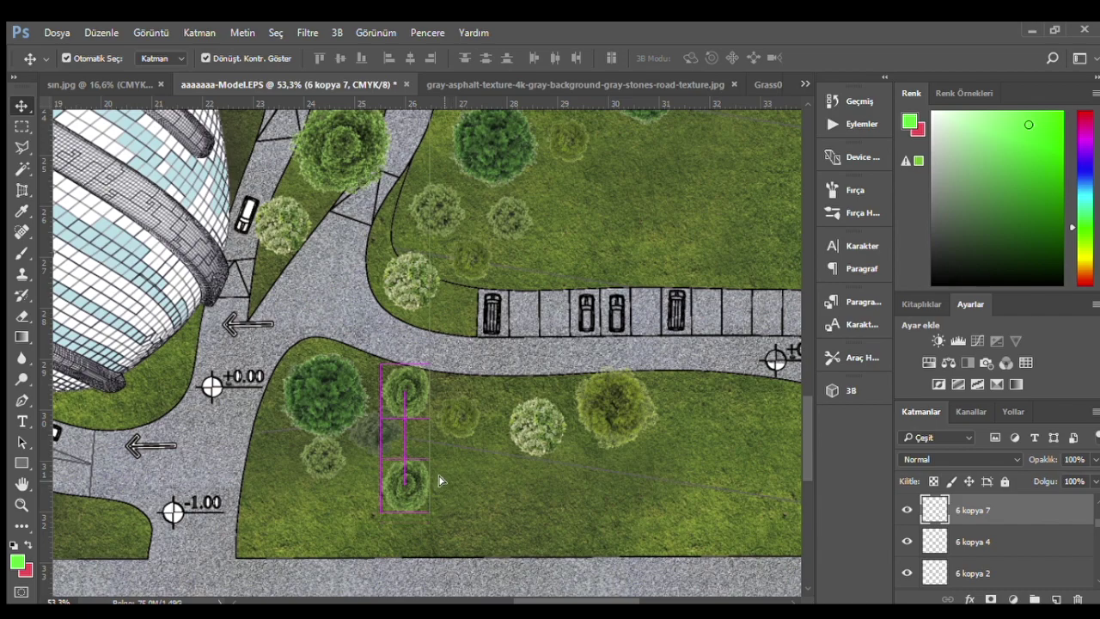
drag(436, 466, 443, 476)
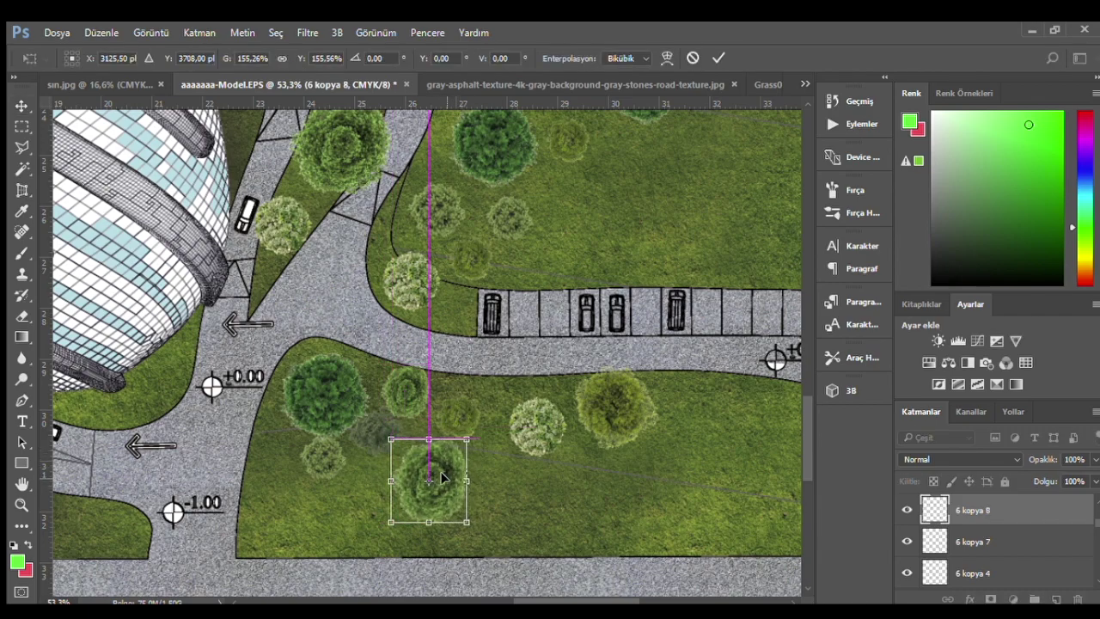
key(Return)
scroll(434, 474, down, 2)
scroll(481, 387, down, 2)
scroll(502, 297, down, 3)
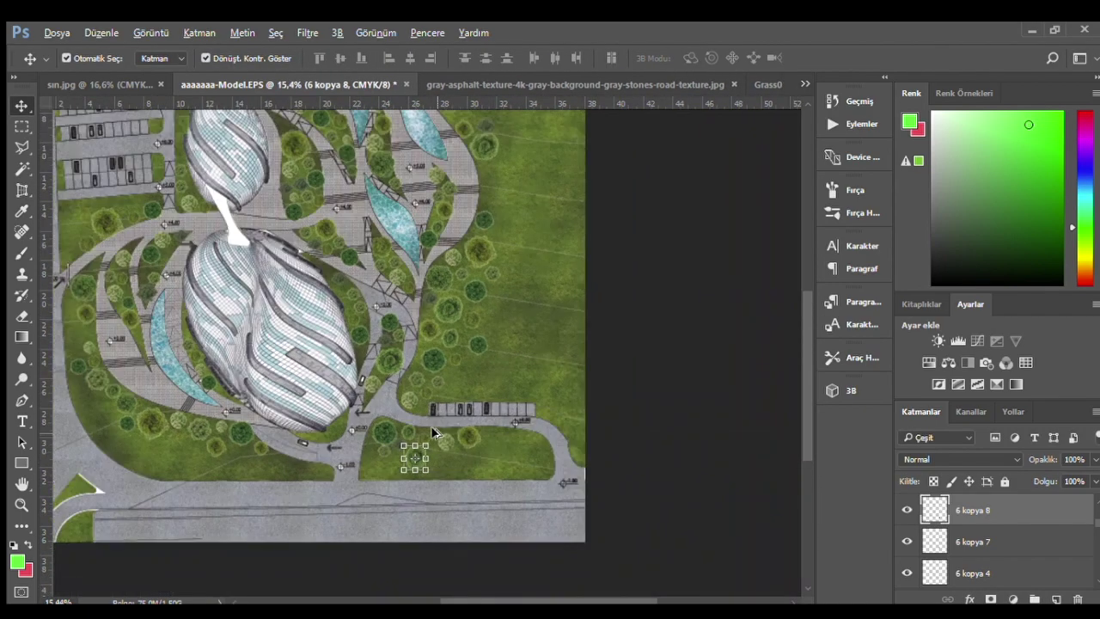
scroll(502, 296, down, 1)
scroll(511, 258, up, 1)
scroll(522, 234, up, 1)
scroll(524, 262, up, 1)
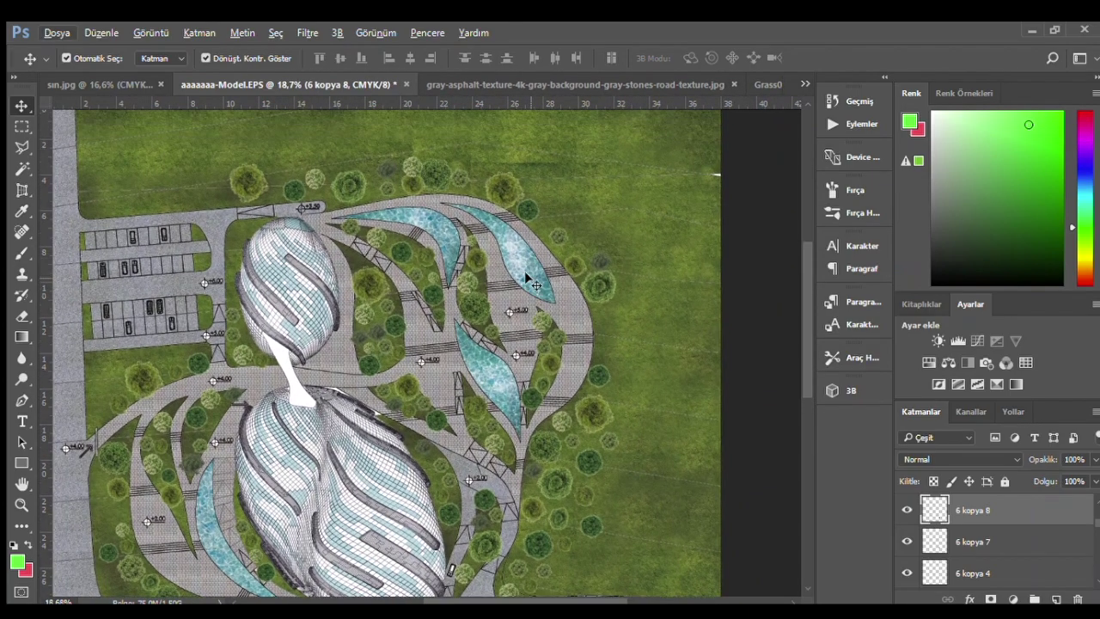
- Alt-drag copies of plaza and planting-bed trees onto the top and top-left lawns
scroll(515, 309, up, 1)
scroll(513, 329, up, 1)
click(593, 459)
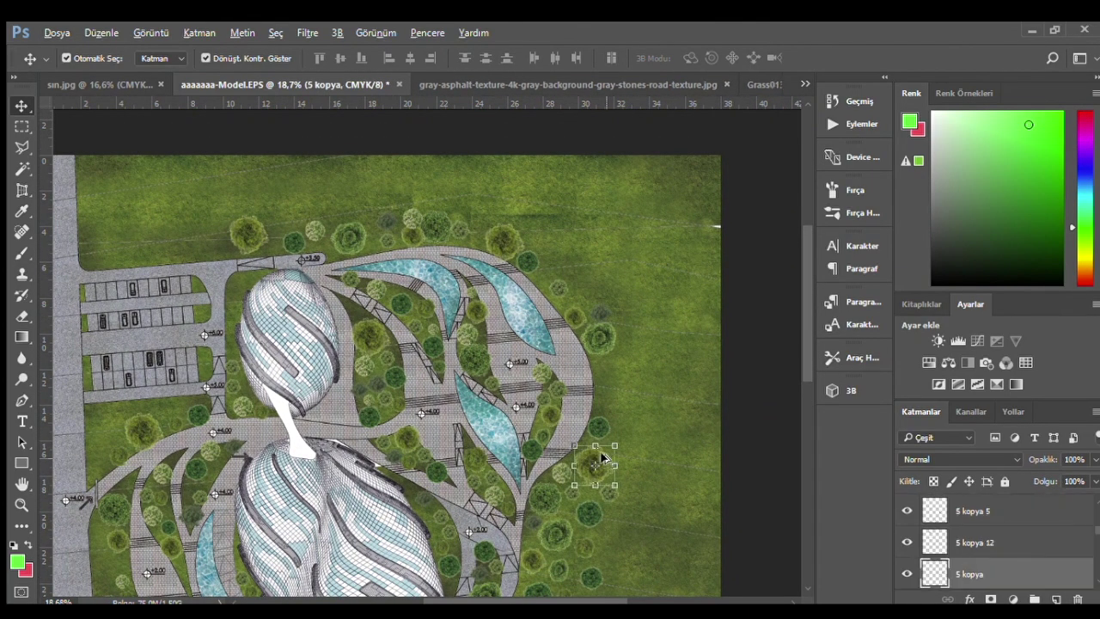
drag(456, 317, 374, 191)
scroll(347, 318, up, 2)
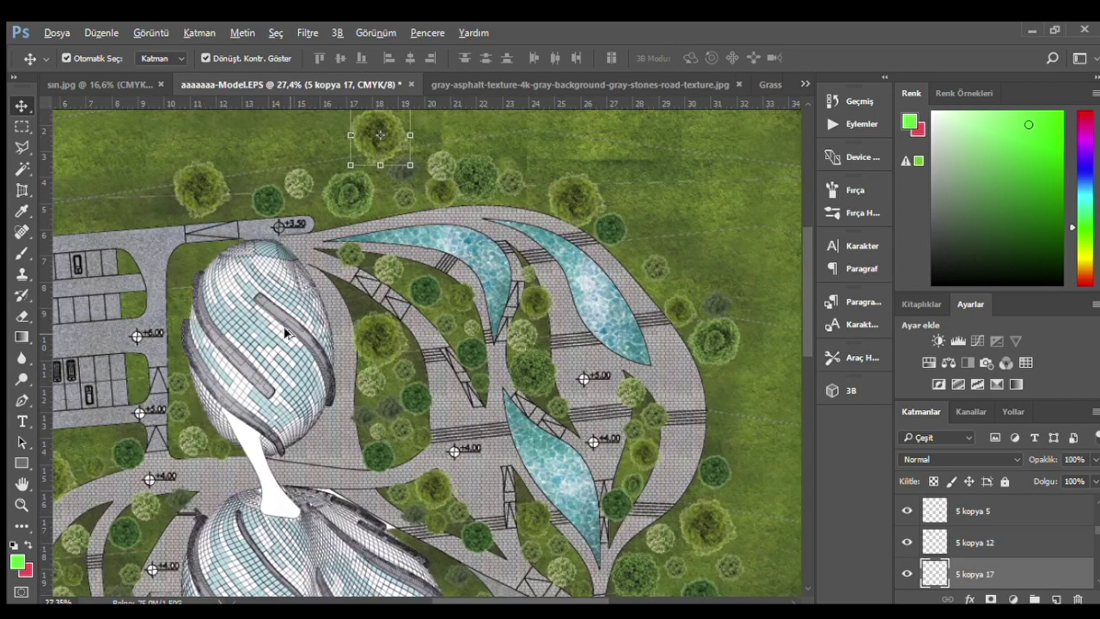
click(391, 416)
scroll(153, 252, up, 1)
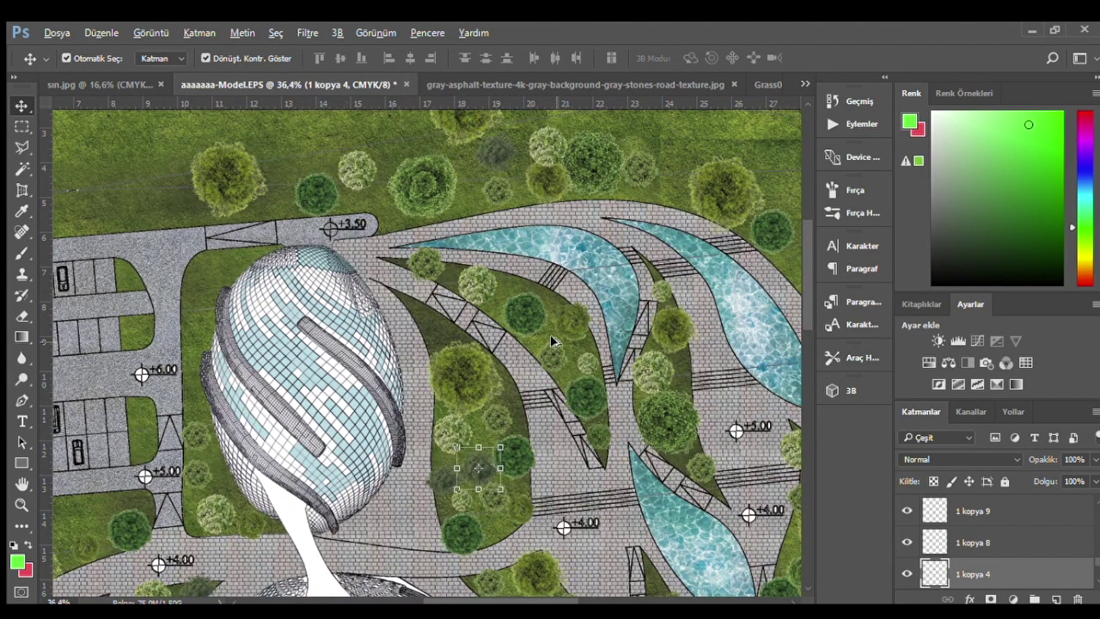
drag(550, 337, 200, 225)
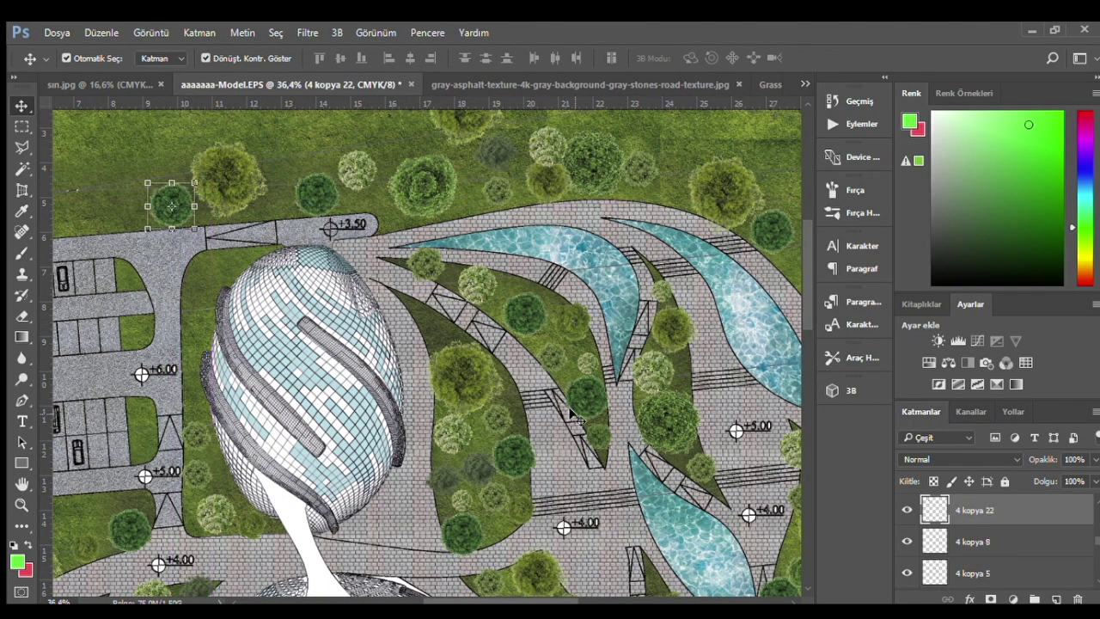
- Copy another tree onto the top-left lawn and scale it to about 62%
click(571, 414)
key(ctrl+t)
click(716, 57)
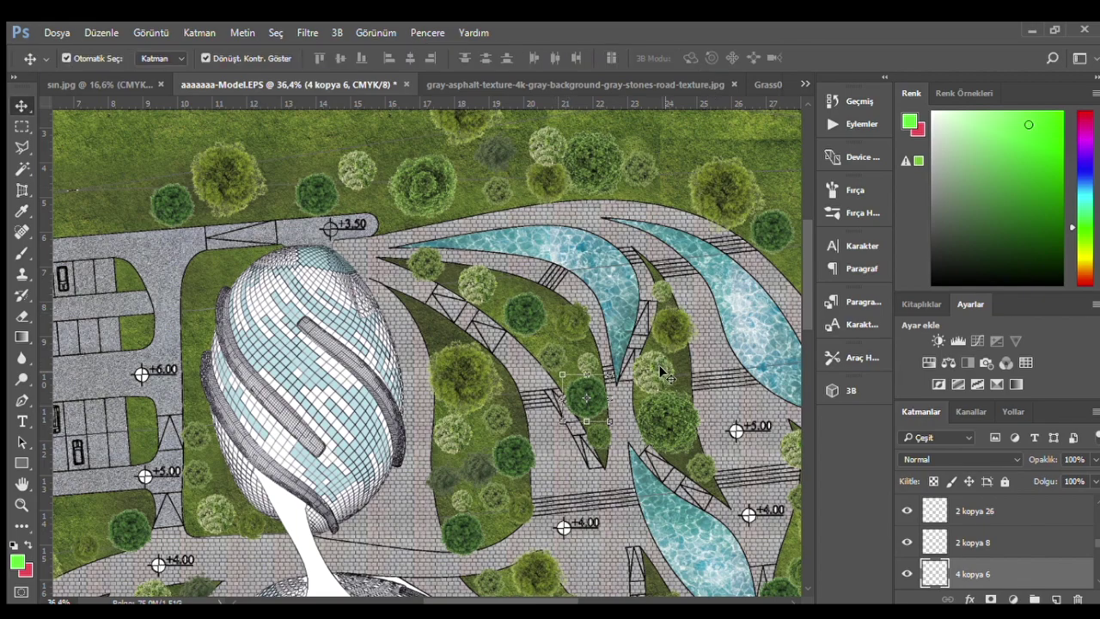
click(658, 365)
drag(372, 204, 159, 147)
key(ctrl+t)
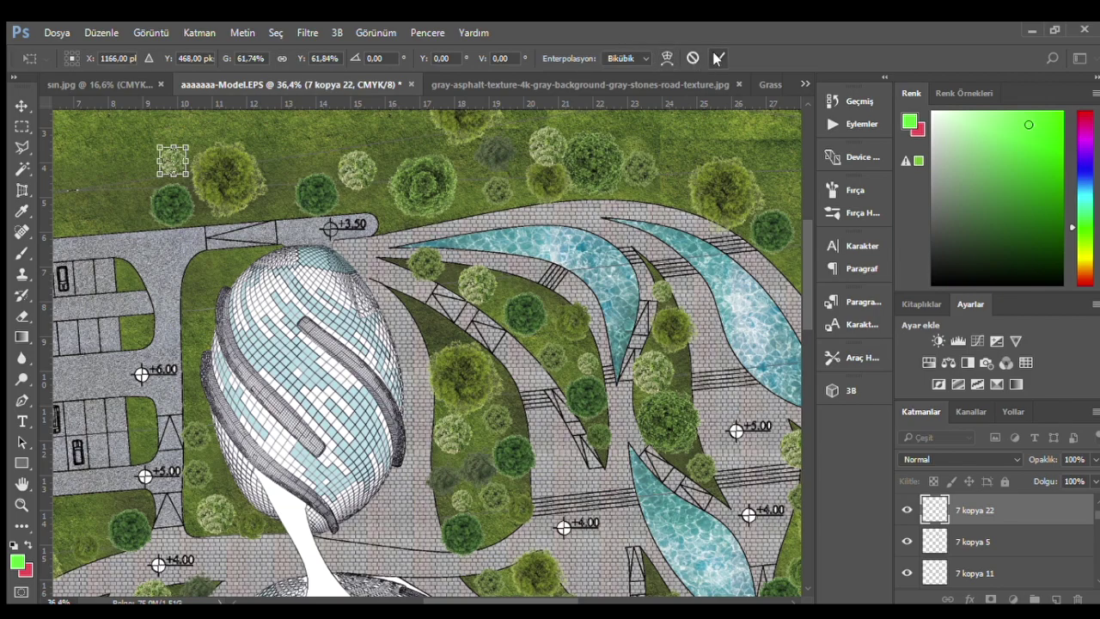
click(716, 57)
- Duplicate two more trees, including a small one, onto the upper lawn
scroll(245, 511, up, 3)
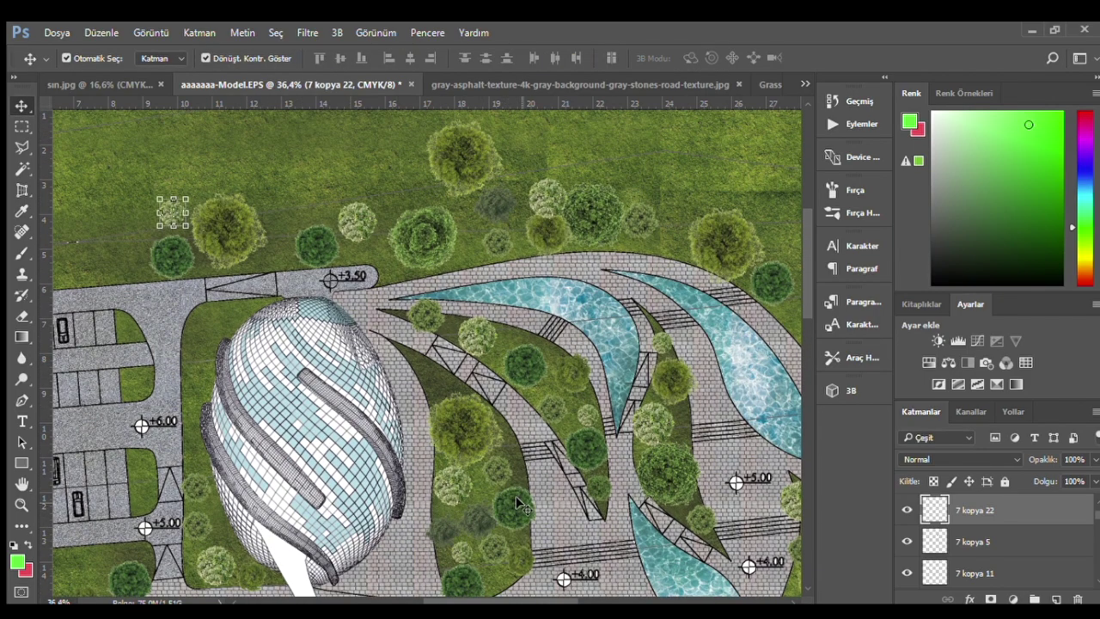
click(588, 442)
scroll(456, 498, up, 1)
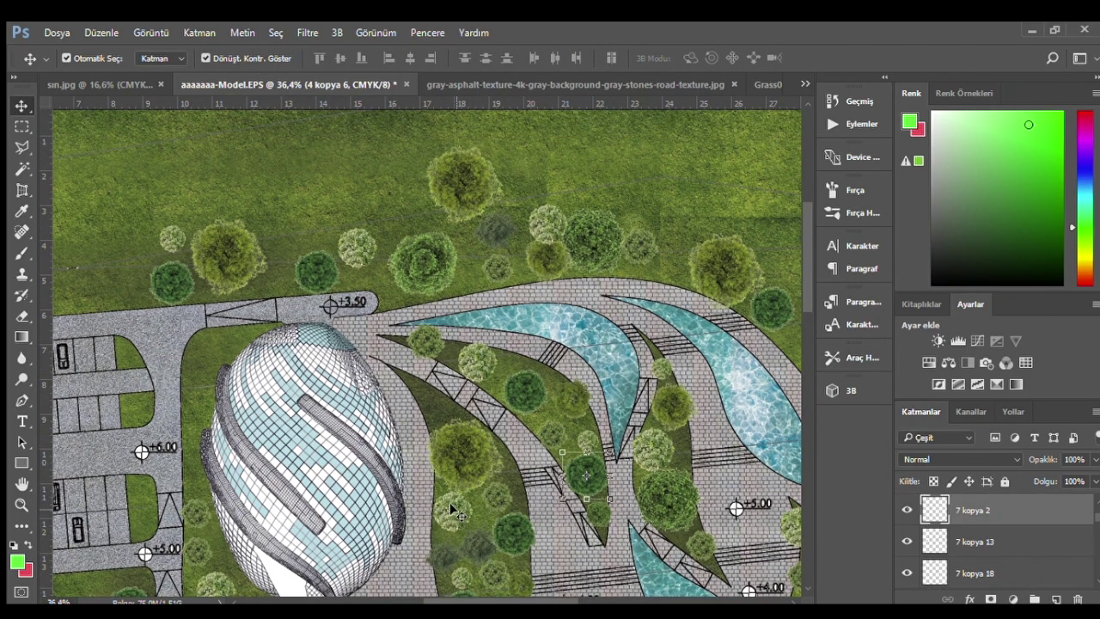
click(473, 541)
drag(485, 547, 289, 238)
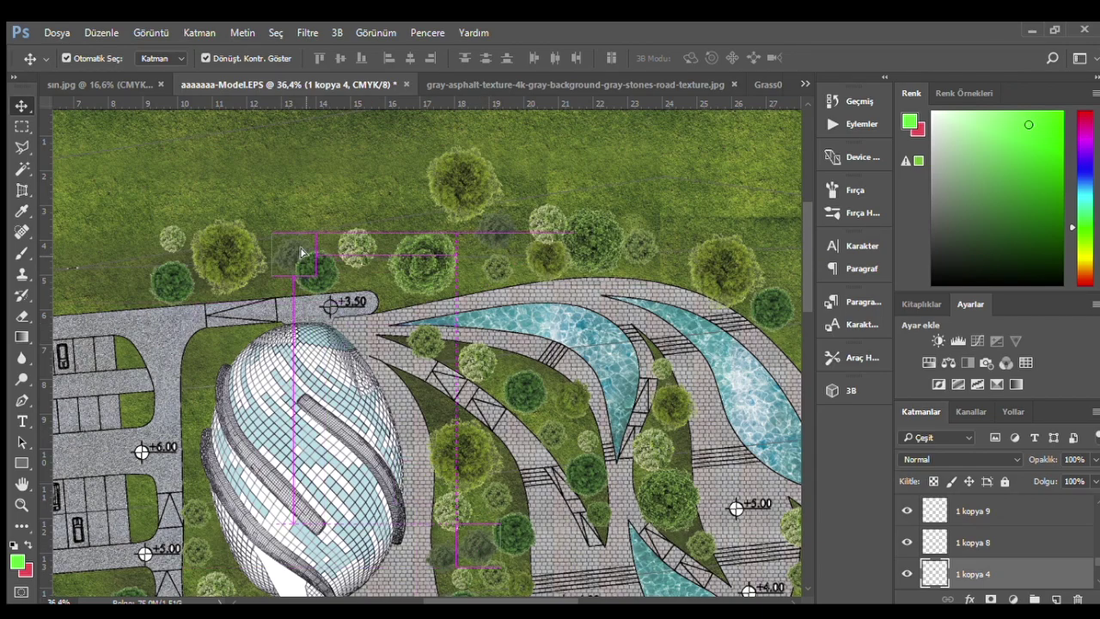
scroll(241, 315, down, 2)
scroll(240, 315, up, 2)
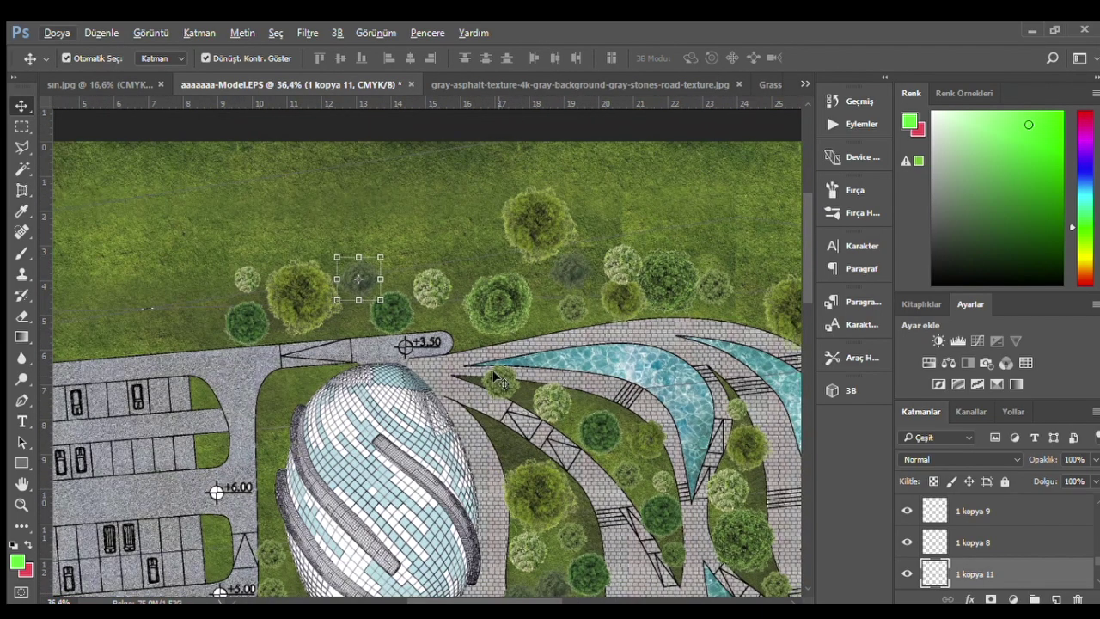
click(510, 381)
drag(510, 371, 219, 300)
scroll(282, 300, down, 2)
scroll(444, 257, down, 2)
scroll(520, 297, down, 1)
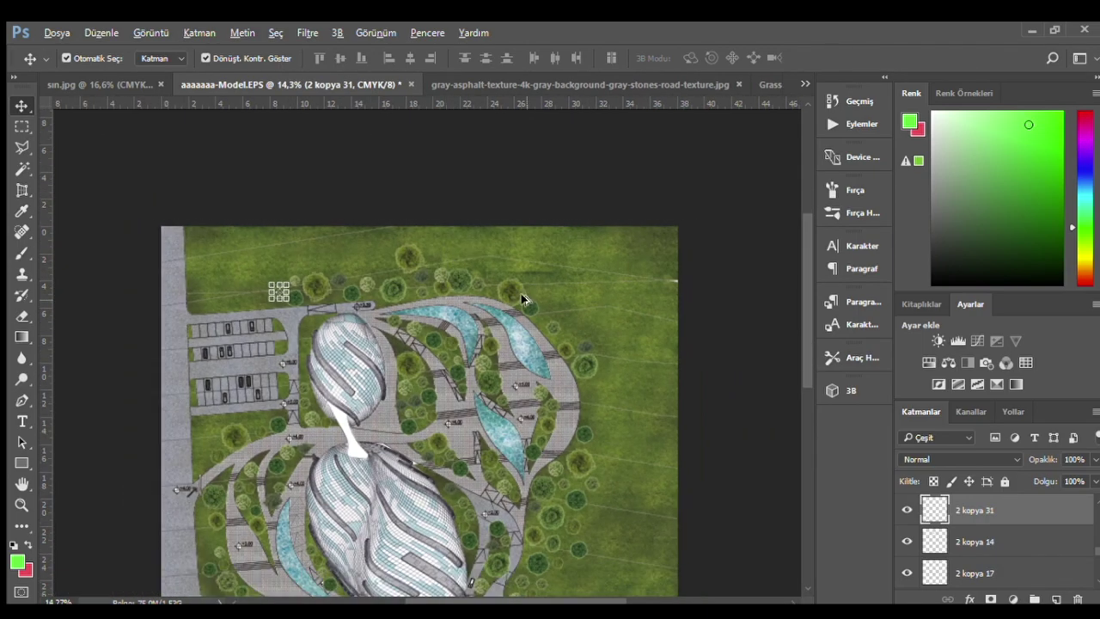
scroll(405, 366, down, 1)
scroll(405, 366, up, 1)
scroll(1047, 546, down, 2)
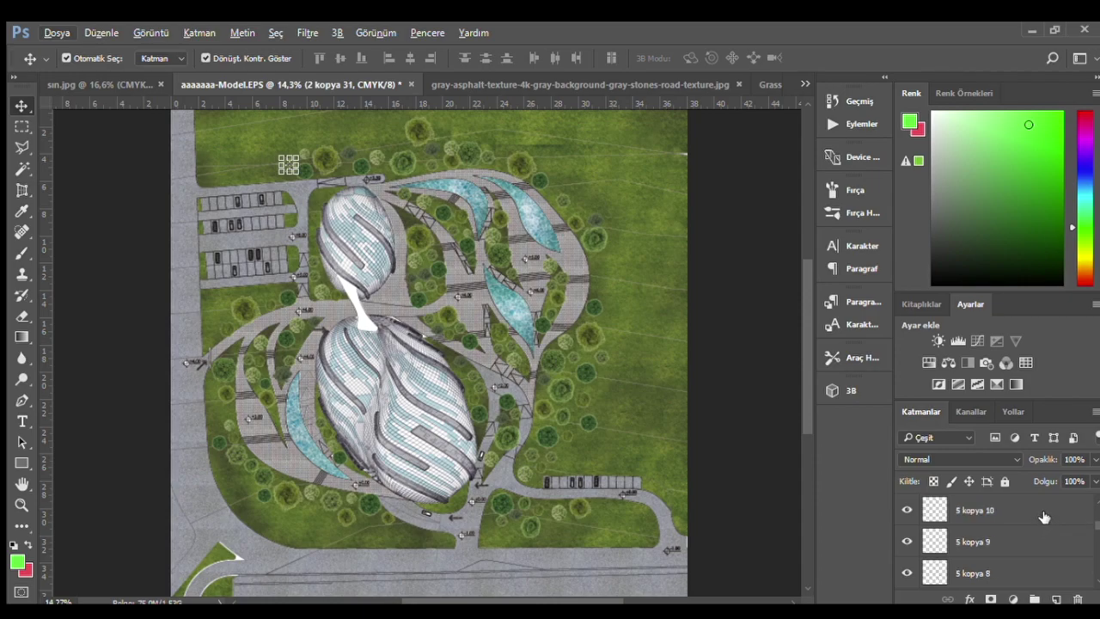
- Delete the layers 8 kopya 2, 8 kopya 4 and 8
shift+click(1042, 520)
scroll(1041, 521, down, 2)
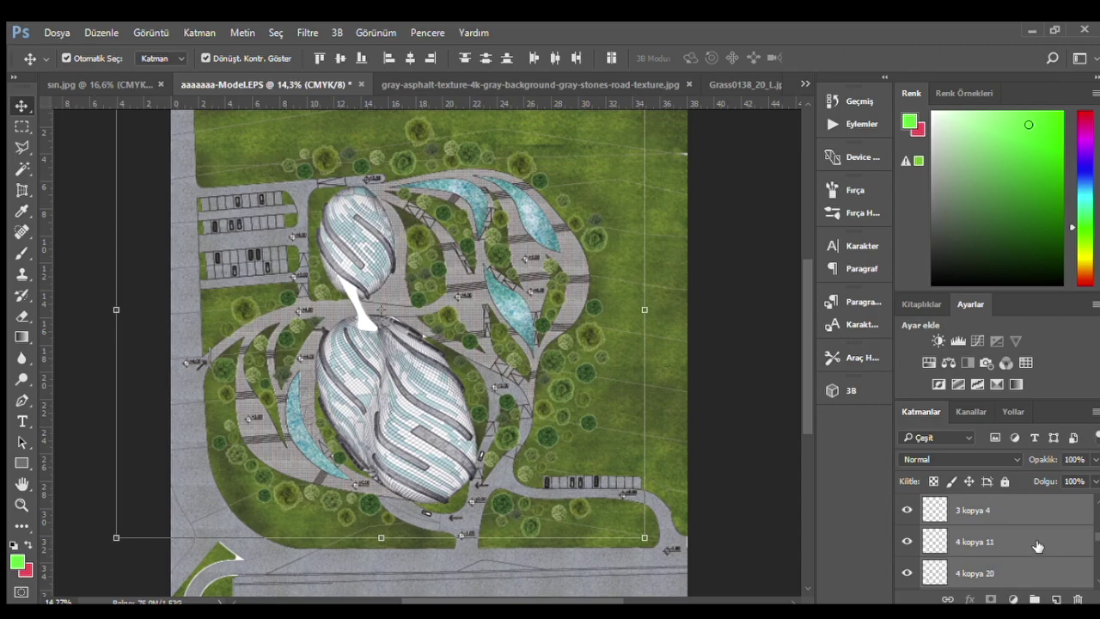
scroll(1033, 551, down, 2)
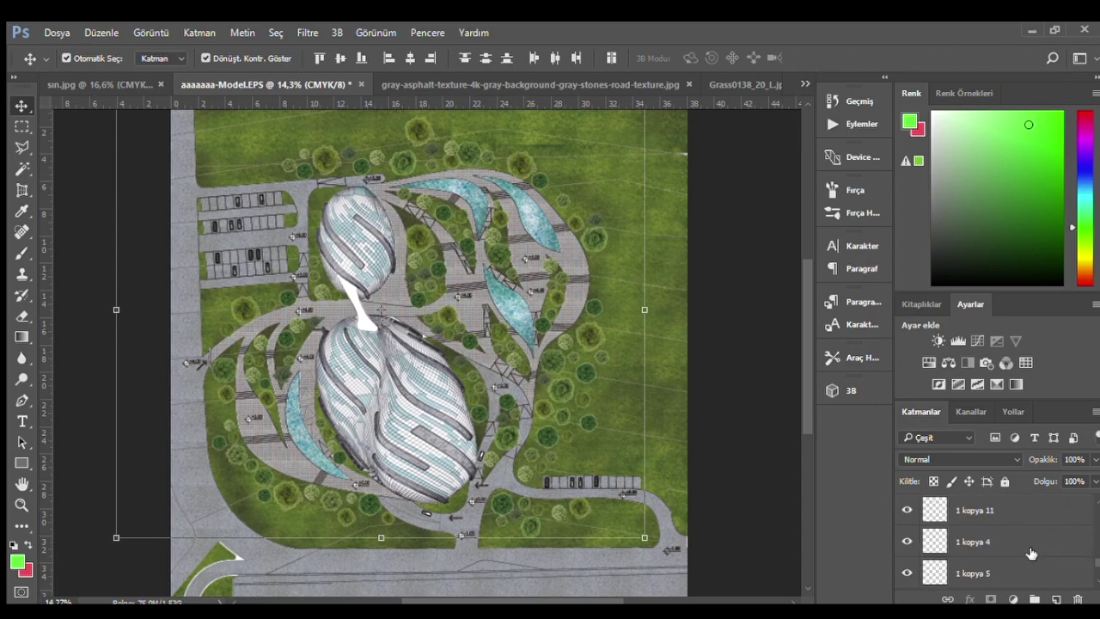
scroll(1024, 558, down, 2)
scroll(1023, 542, down, 2)
scroll(1020, 527, down, 2)
shift+click(996, 571)
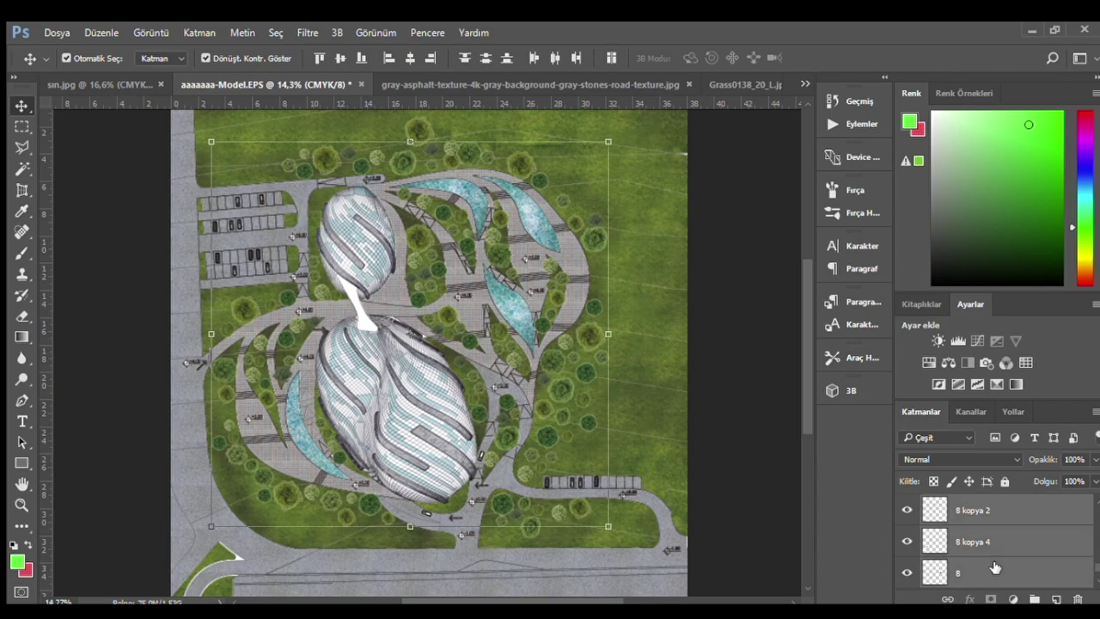
key(Delete)
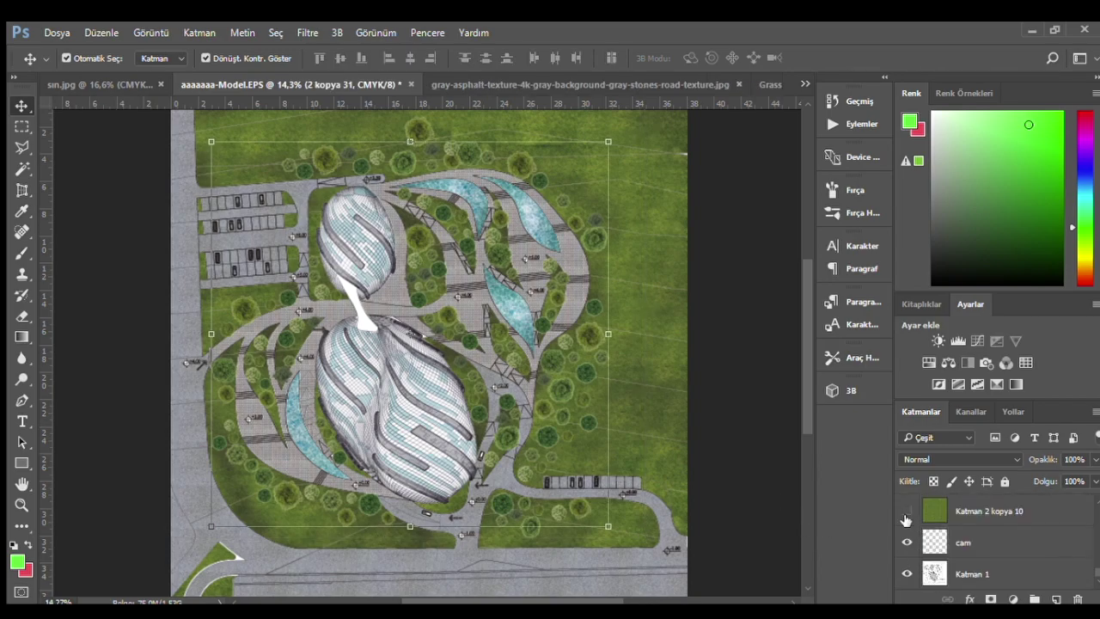
- Merge the 7 kopya tree layers into 7 kopya 6 and toggle its visibility to check it
scroll(1031, 550, down, 2)
scroll(1031, 550, down, 3)
scroll(1031, 550, down, 3)
scroll(1094, 569, up, 2)
scroll(1094, 567, up, 2)
scroll(1093, 565, up, 2)
scroll(1094, 564, up, 2)
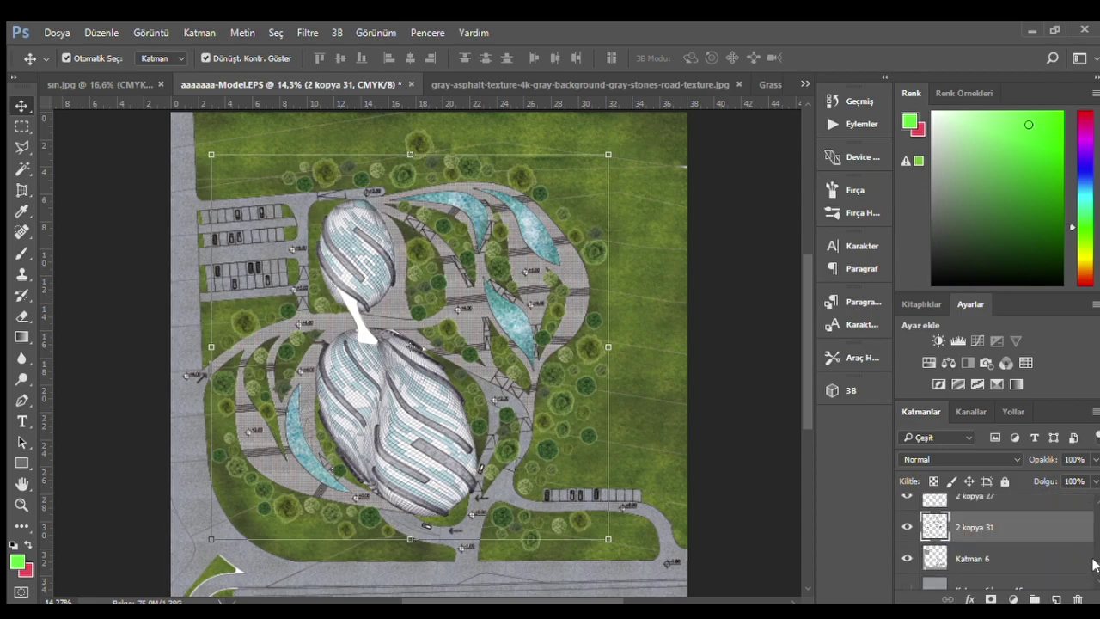
scroll(1018, 522, up, 2)
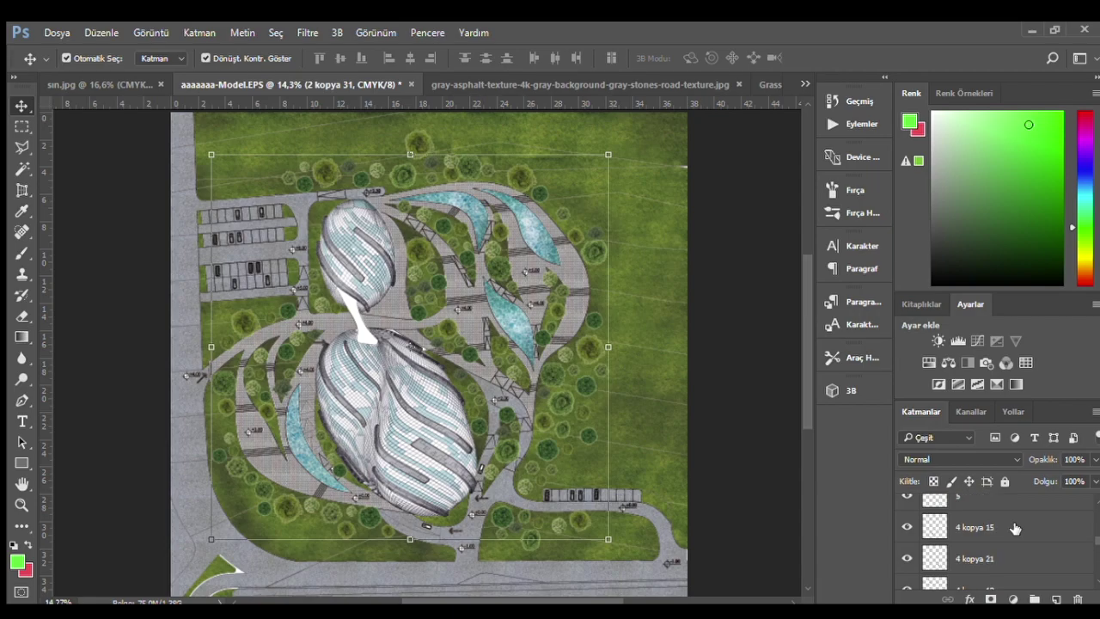
scroll(1014, 527, up, 2)
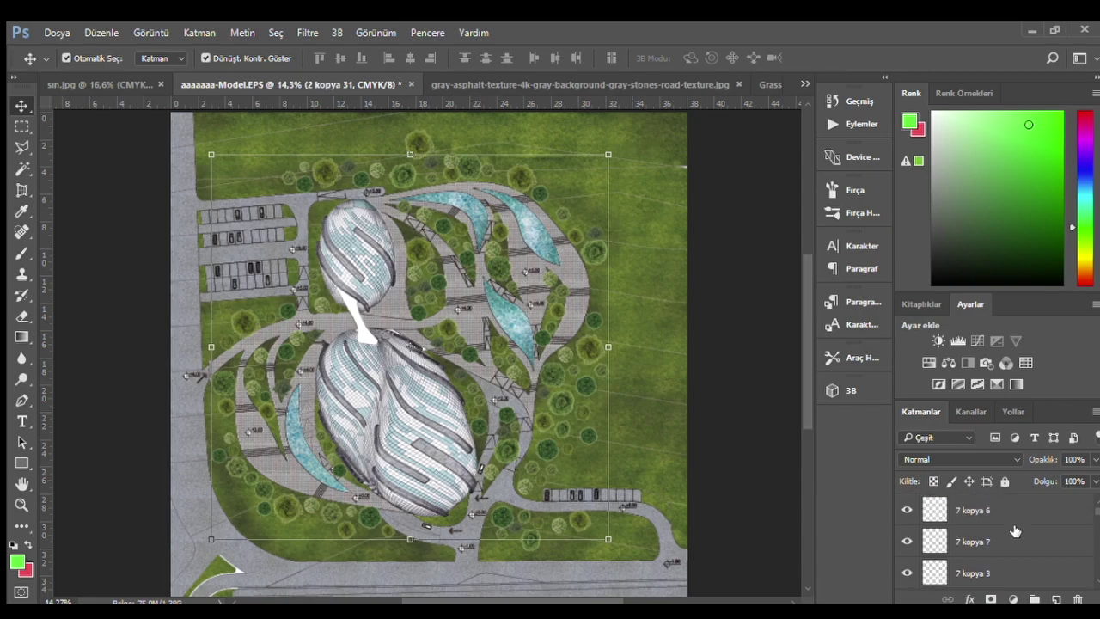
shift+click(1014, 508)
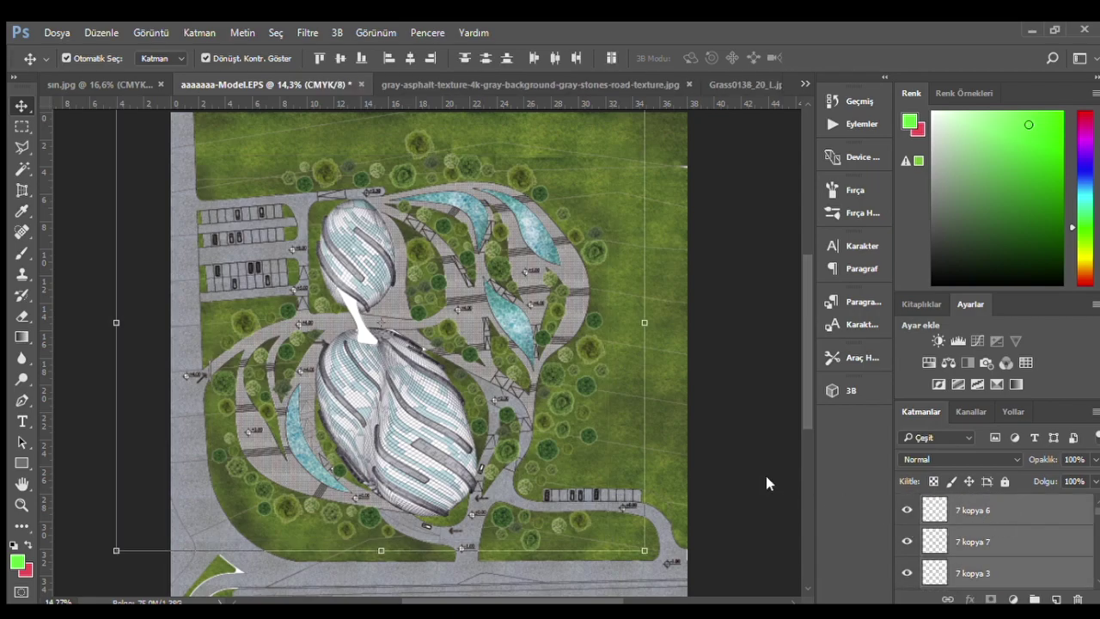
key(ctrl+e)
click(905, 513)
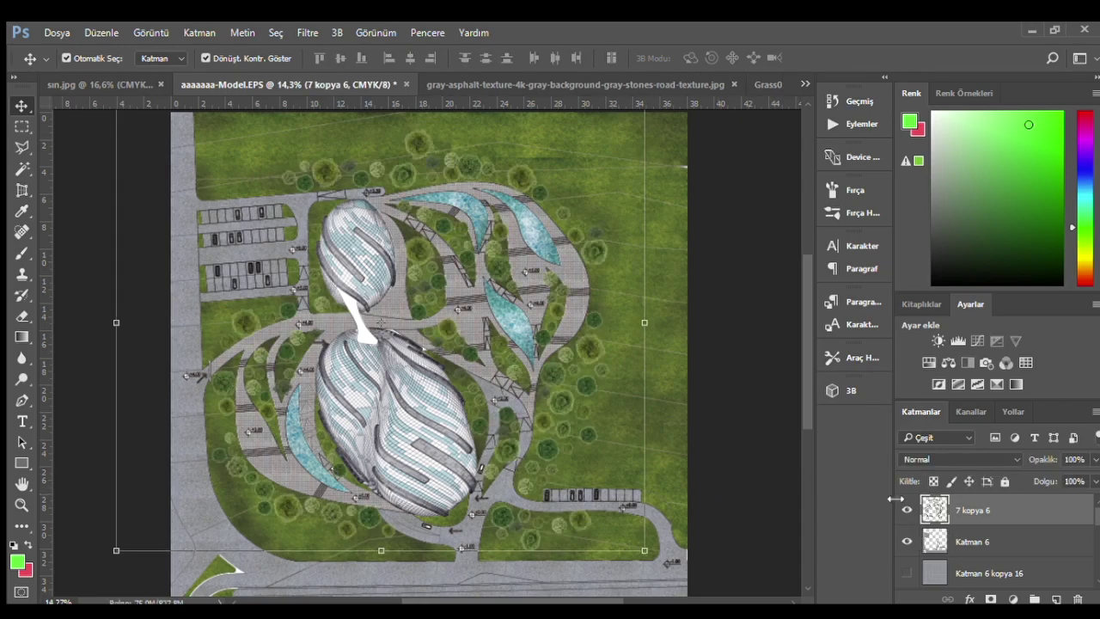
scroll(560, 397, down, 1)
scroll(560, 396, up, 1)
click(731, 360)
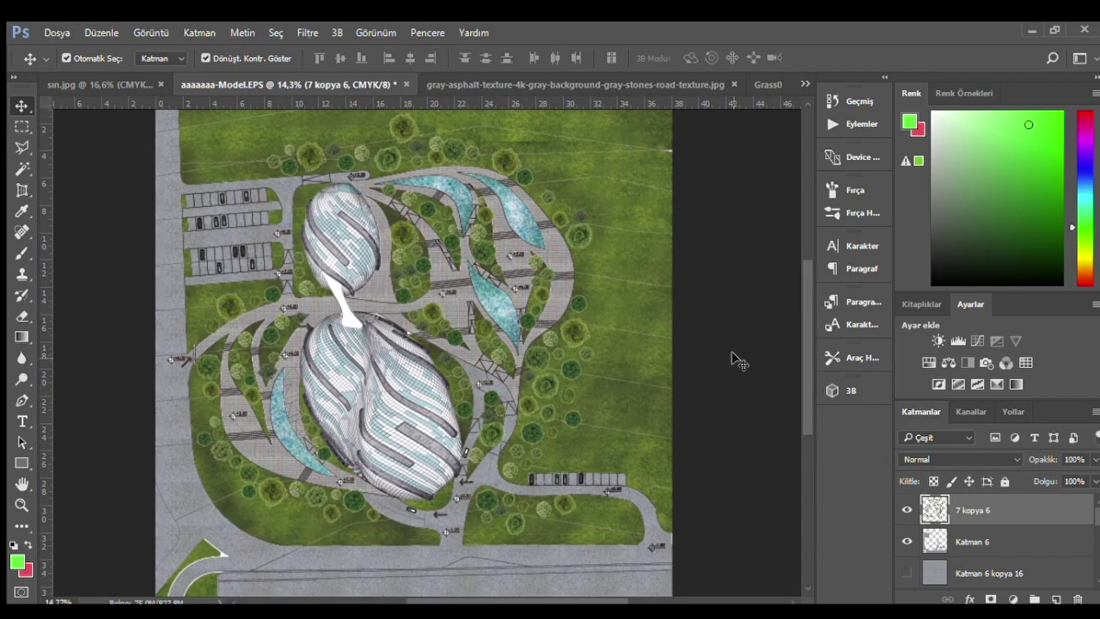
- Add a drop shadow layer style to the merged 7 kopya 6 tree layer
click(1014, 506)
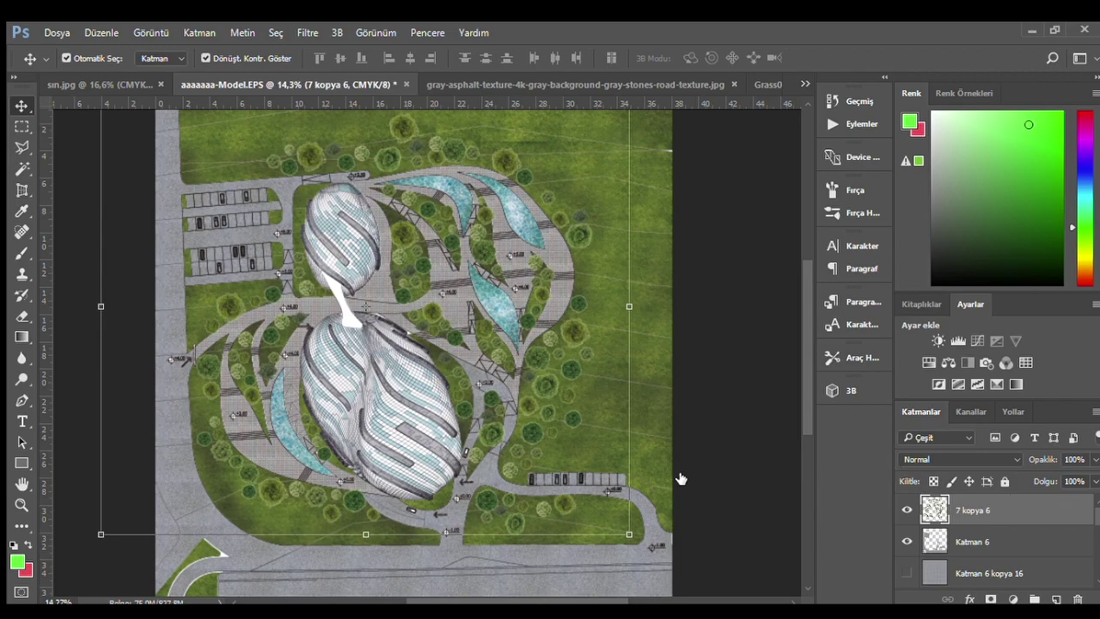
double_click(1013, 510)
scroll(303, 404, up, 1)
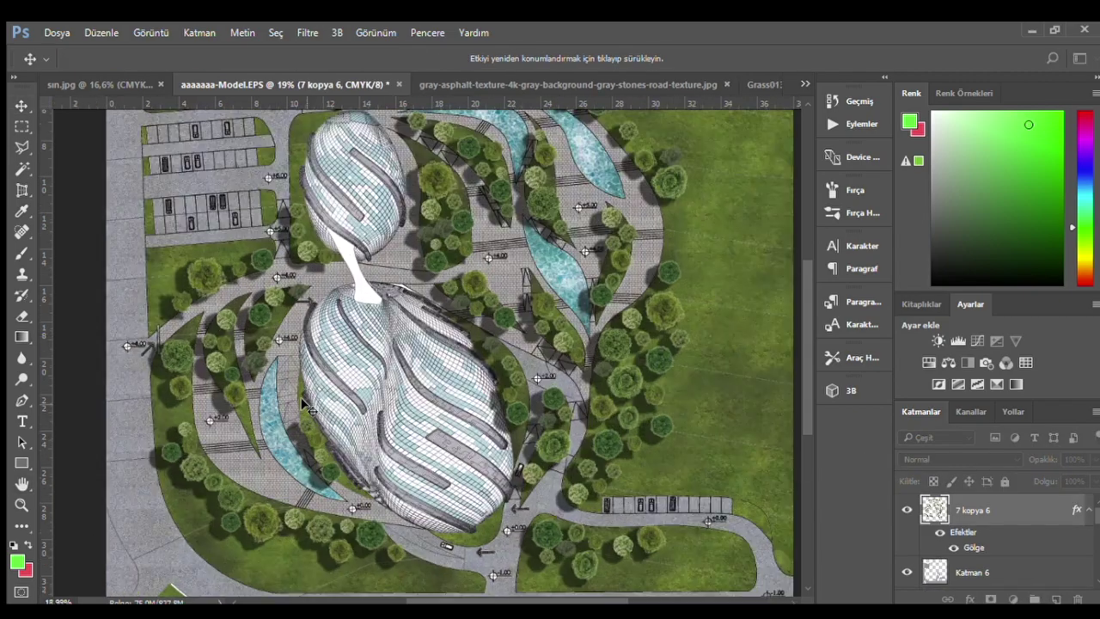
scroll(303, 404, up, 1)
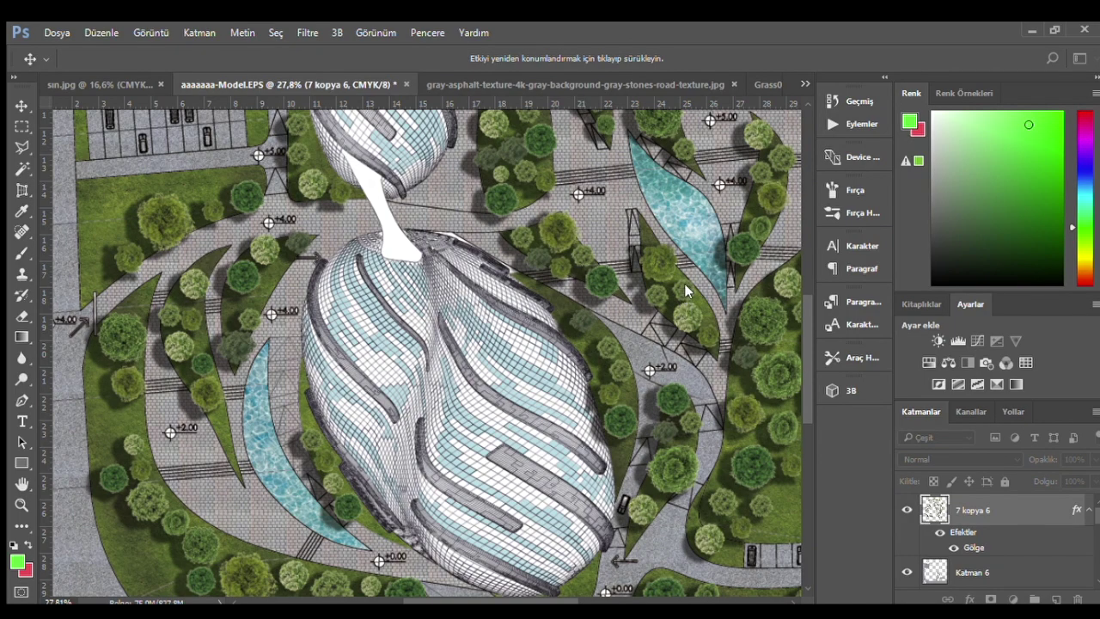
key(Return)
- Zoom out to review the whole site plan, then bring up the sn.jpg reference
key(ctrl+minus)
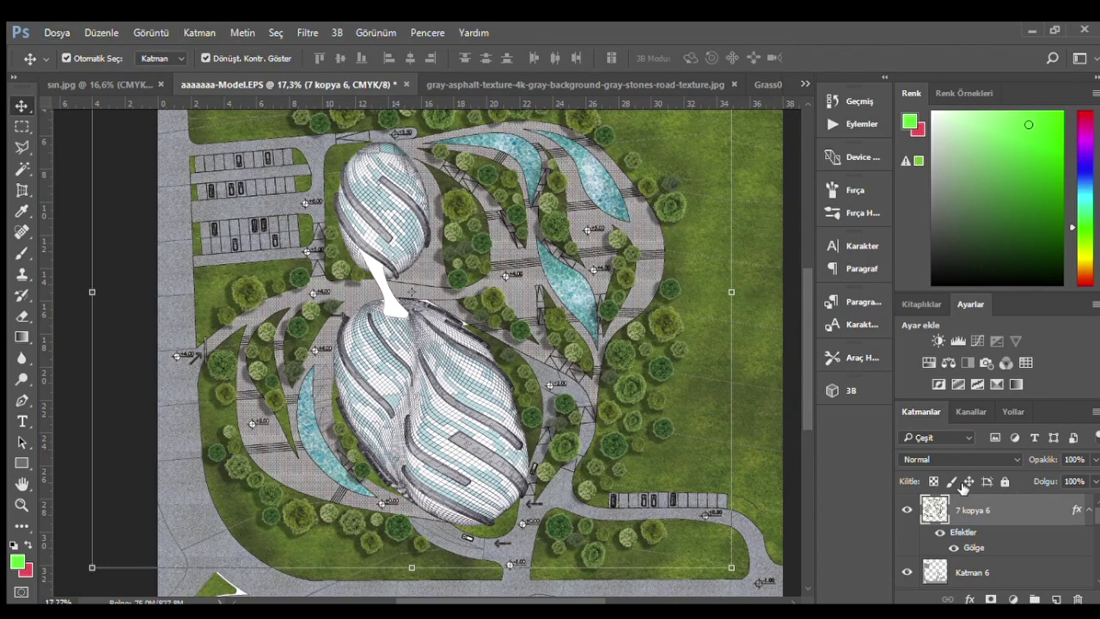
key(space)
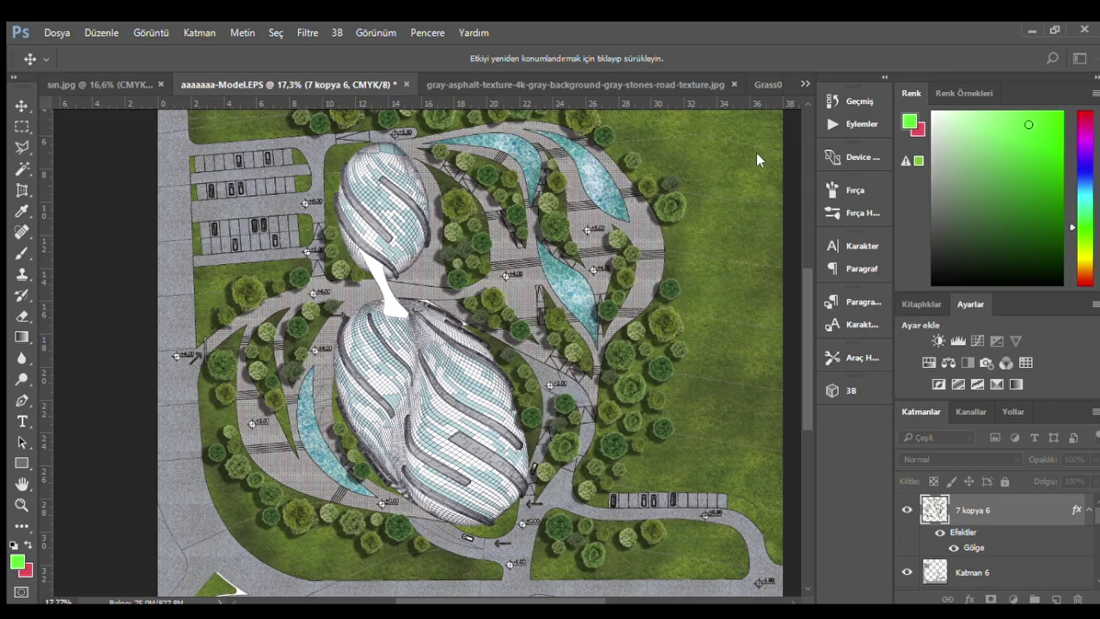
key(v)
scroll(727, 341, down, 3)
scroll(727, 341, up, 2)
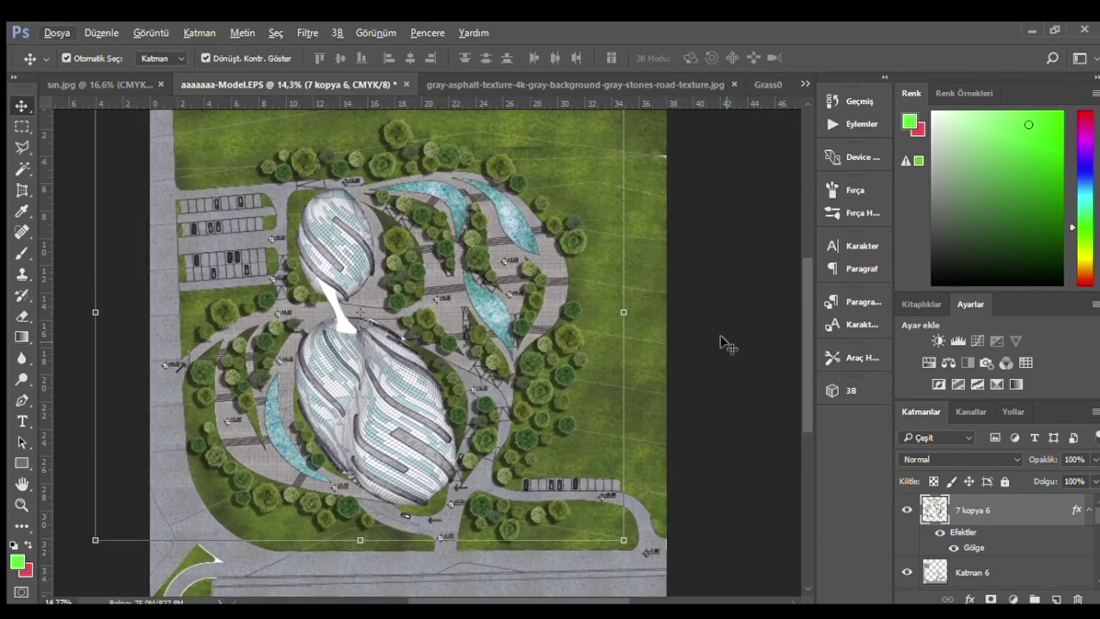
scroll(516, 335, up, 2)
scroll(486, 348, down, 2)
scroll(454, 361, up, 2)
scroll(464, 361, down, 2)
scroll(618, 324, down, 1)
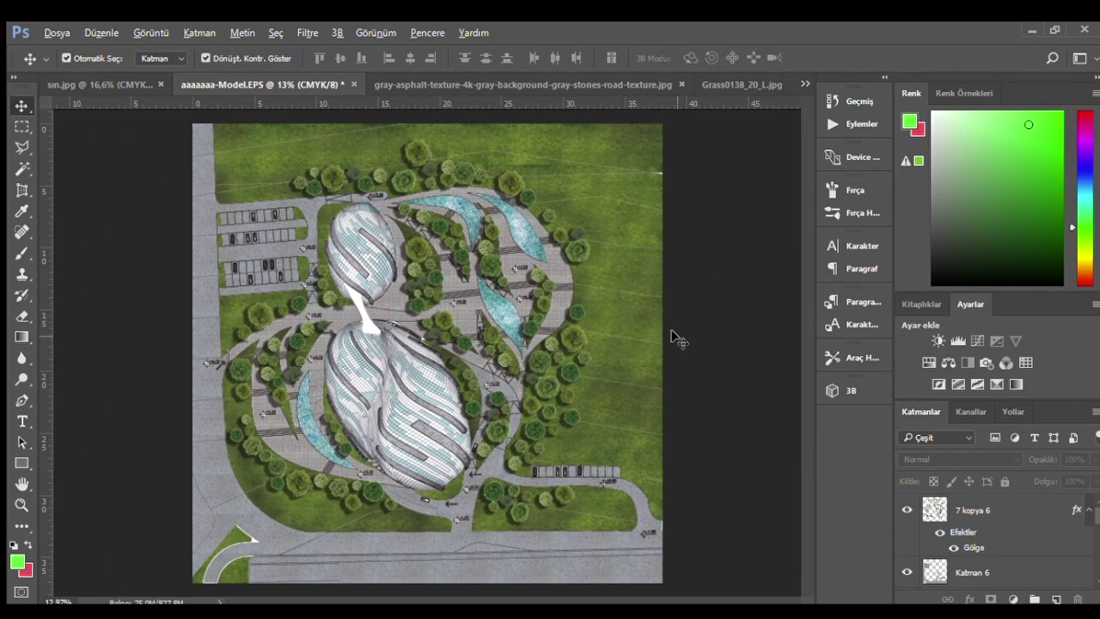
click(113, 84)
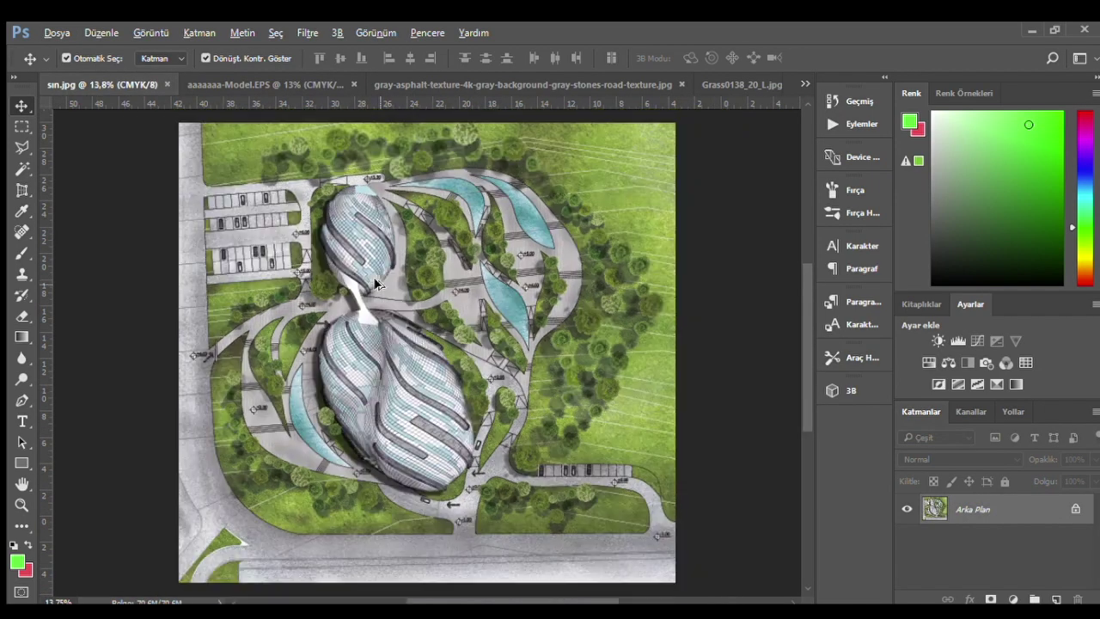
- Unlock kot.eps Background as Katman 0, delete its Magic Wand-selected white, and return to Model.EPS
click(269, 83)
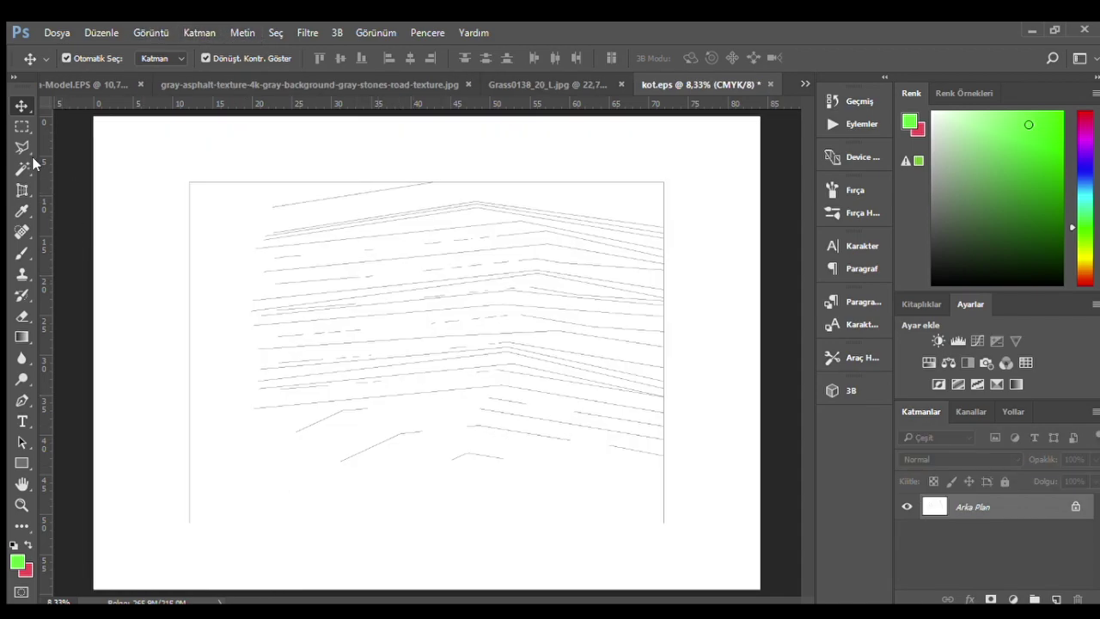
click(29, 165)
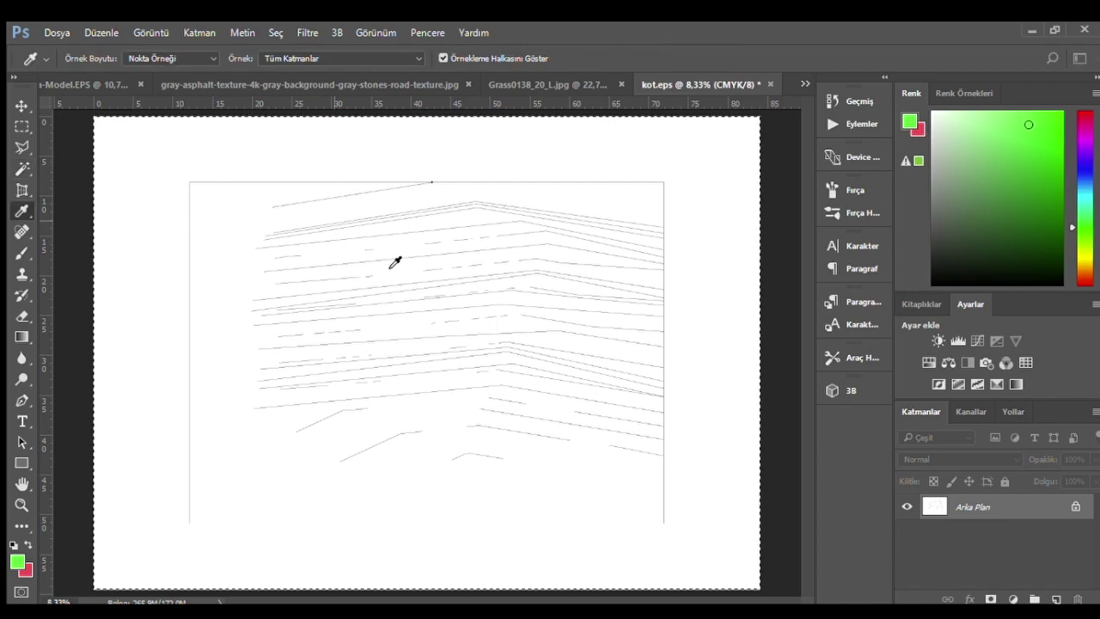
click(1076, 507)
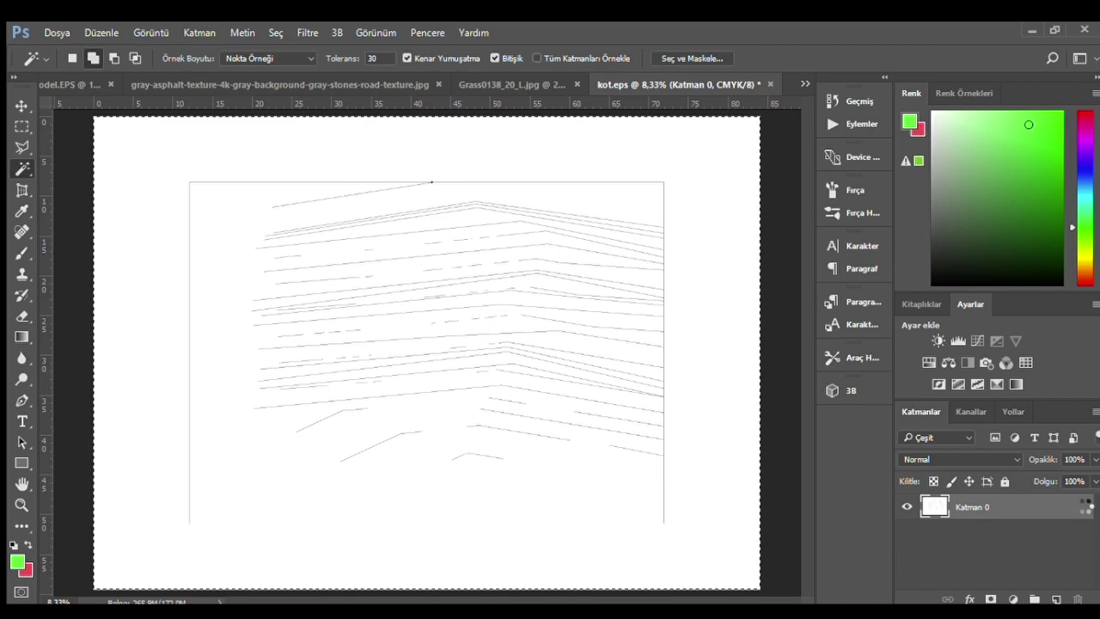
key(Delete)
key(ctrl+d)
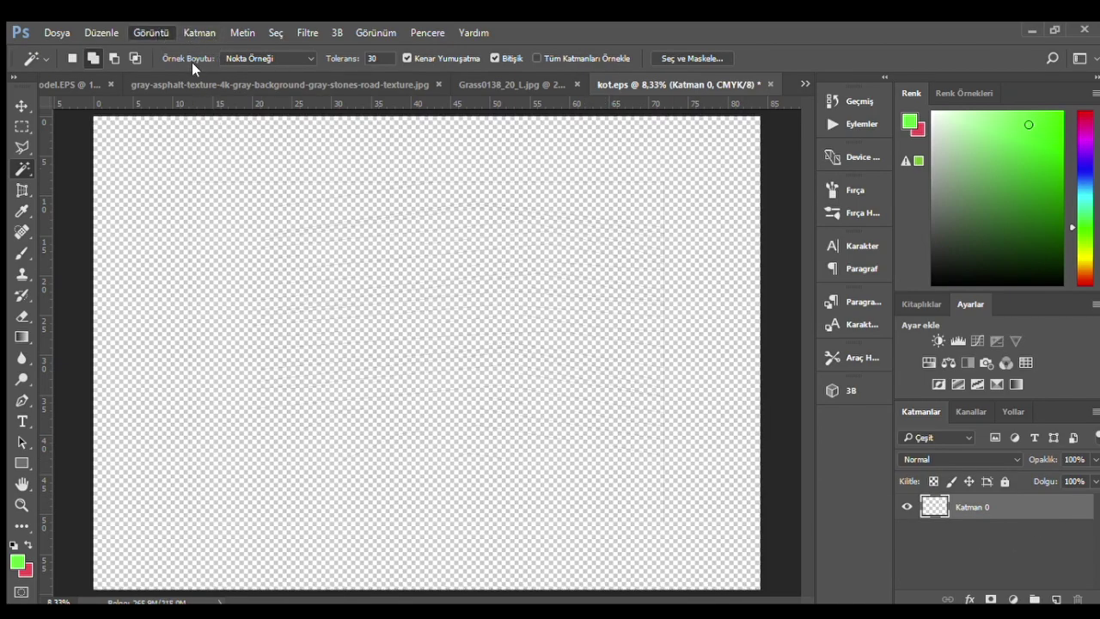
scroll(596, 382, up, 1)
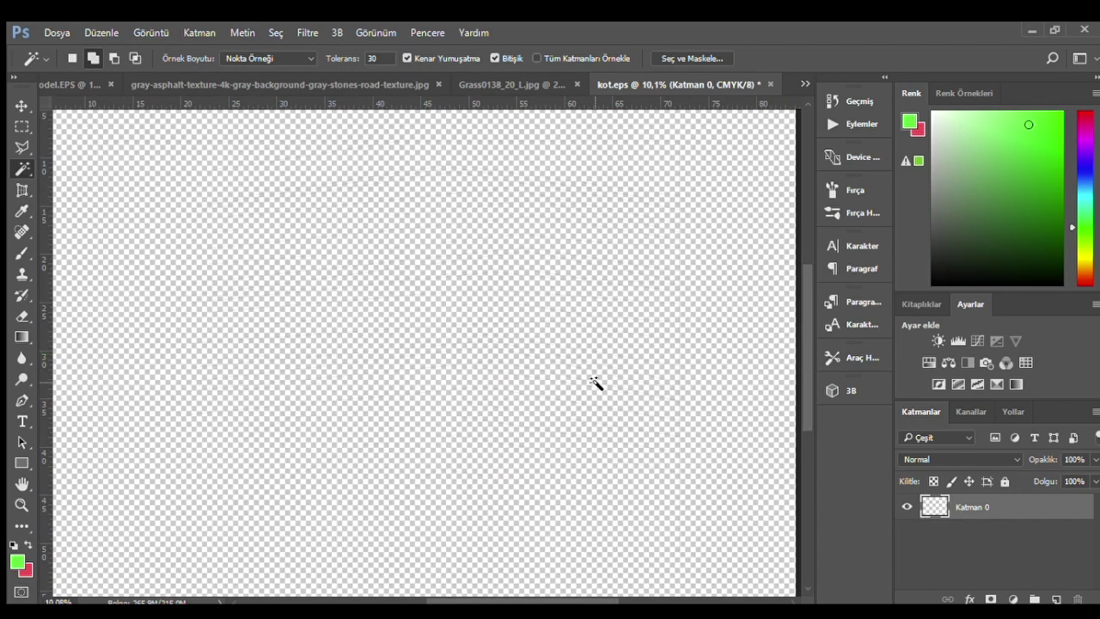
click(70, 83)
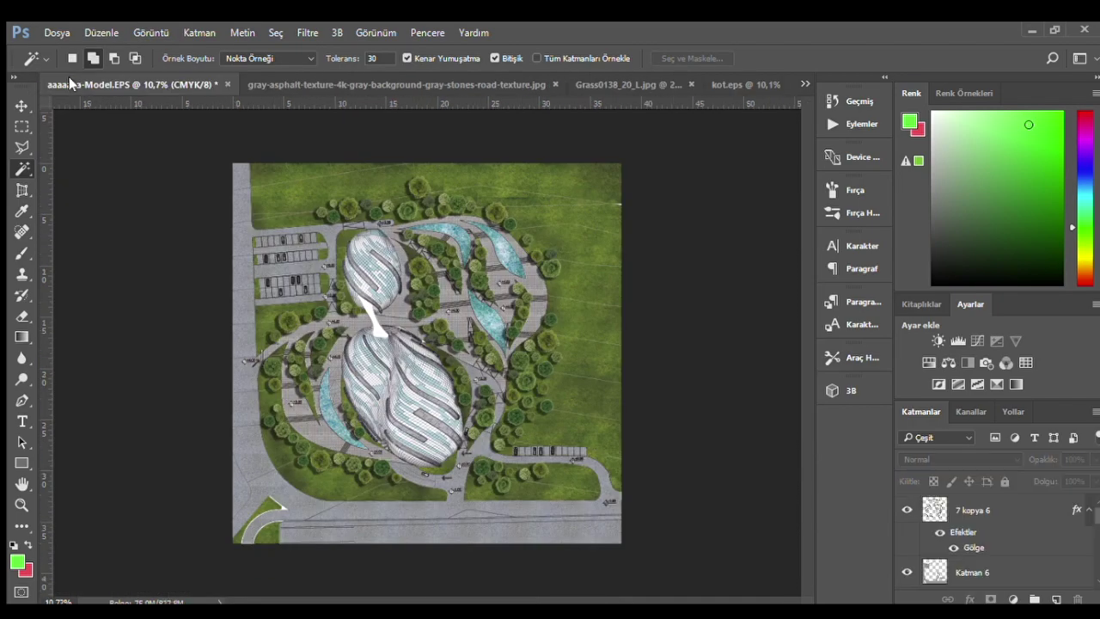
- Add and undo extra empty layers in the site plan, then fit it in view
key(ctrl+z)
key(ctrl+z)
alt+scroll(491, 252, up, 2)
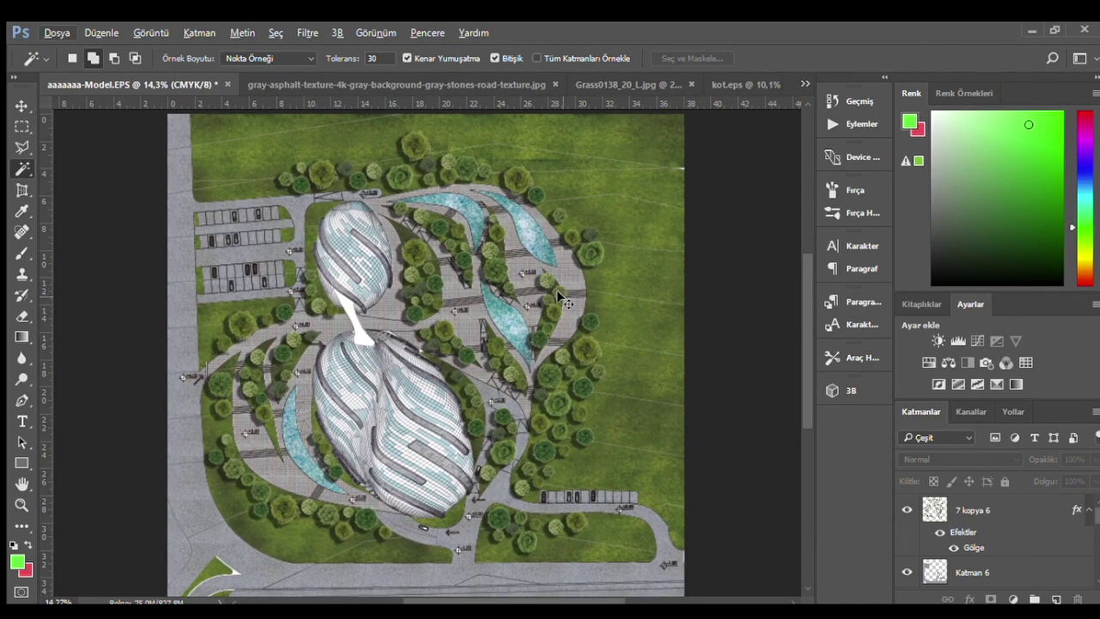
key(ctrl+shift+alt+n)
key(ctrl+shift+alt+n)
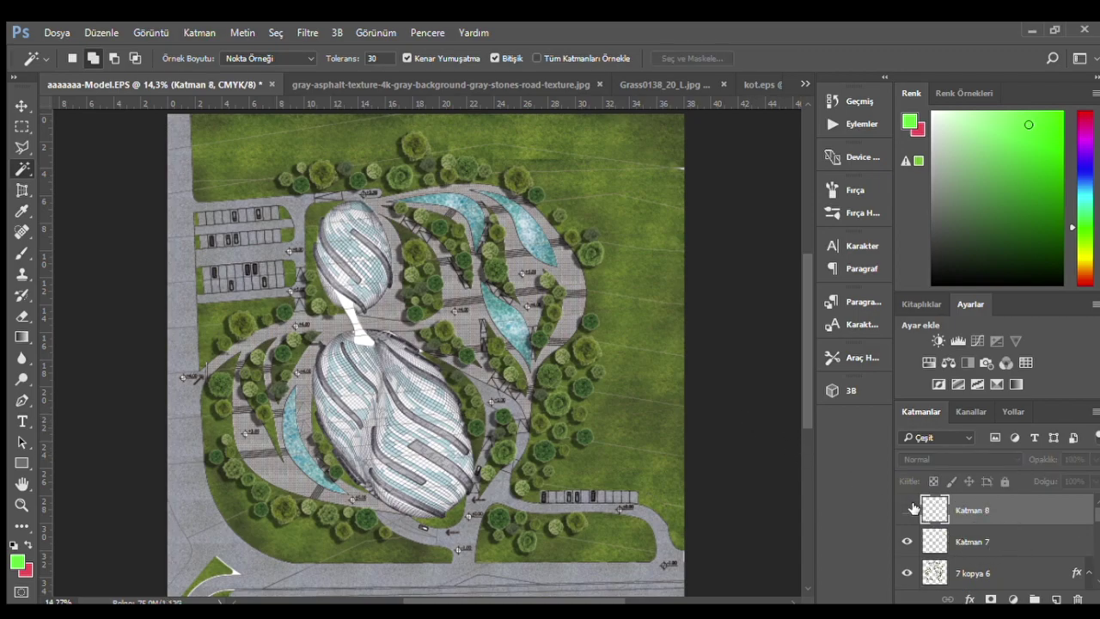
key(ctrl+z)
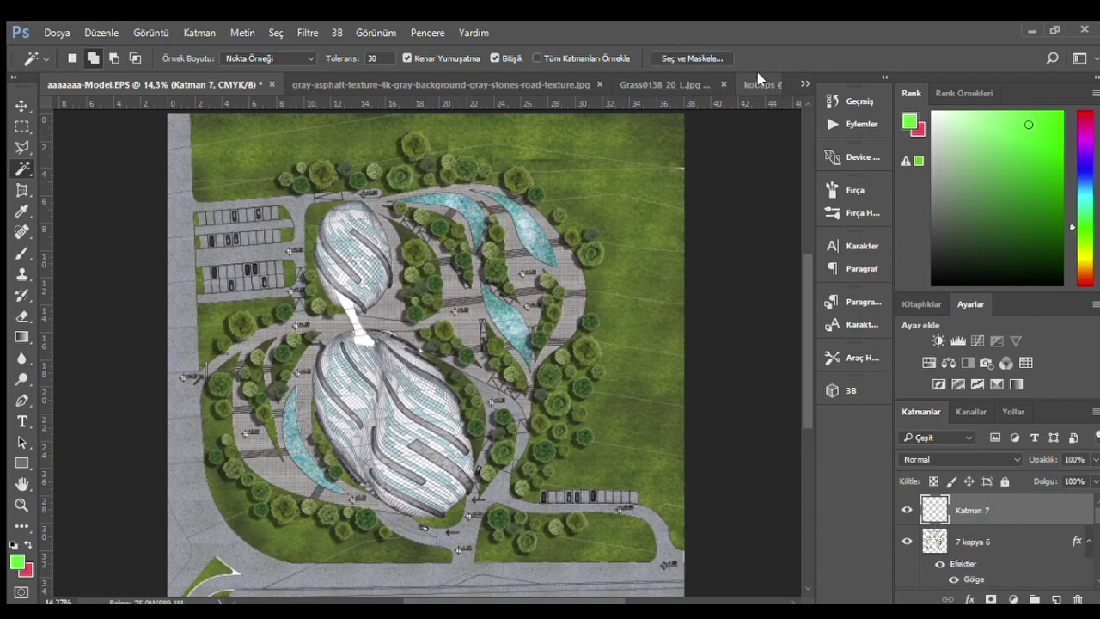
click(773, 84)
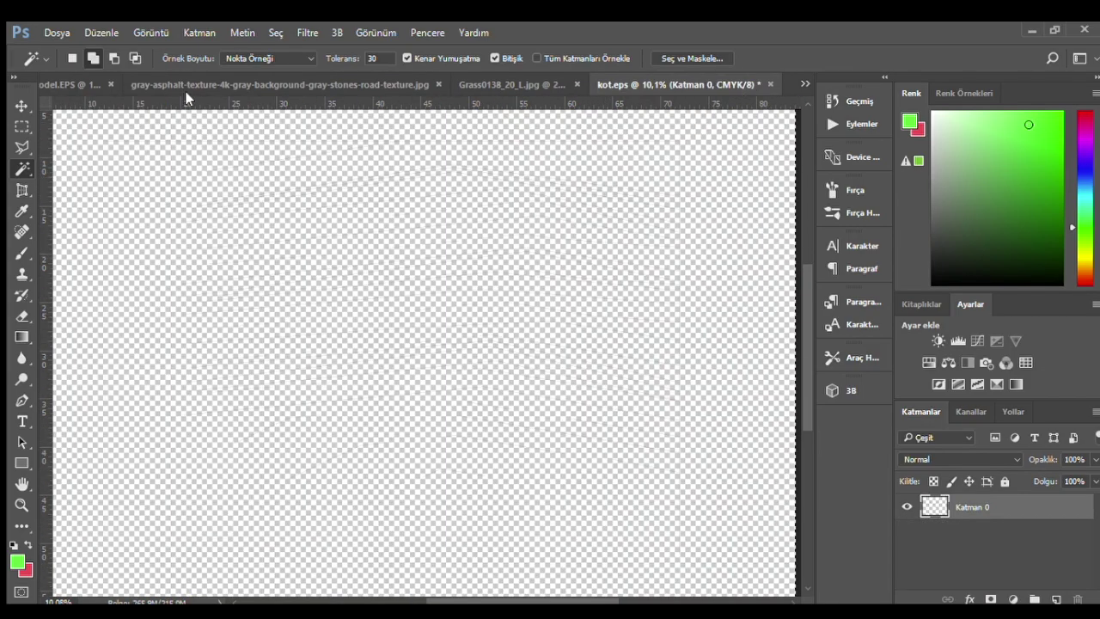
click(78, 82)
key(ctrl+v)
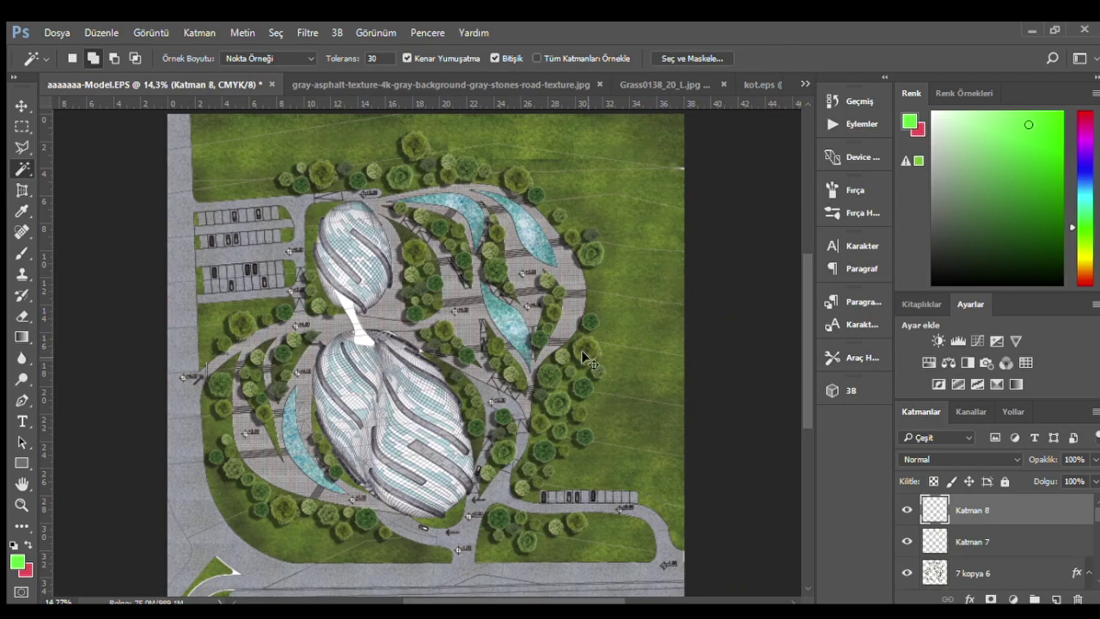
key(ctrl+0)
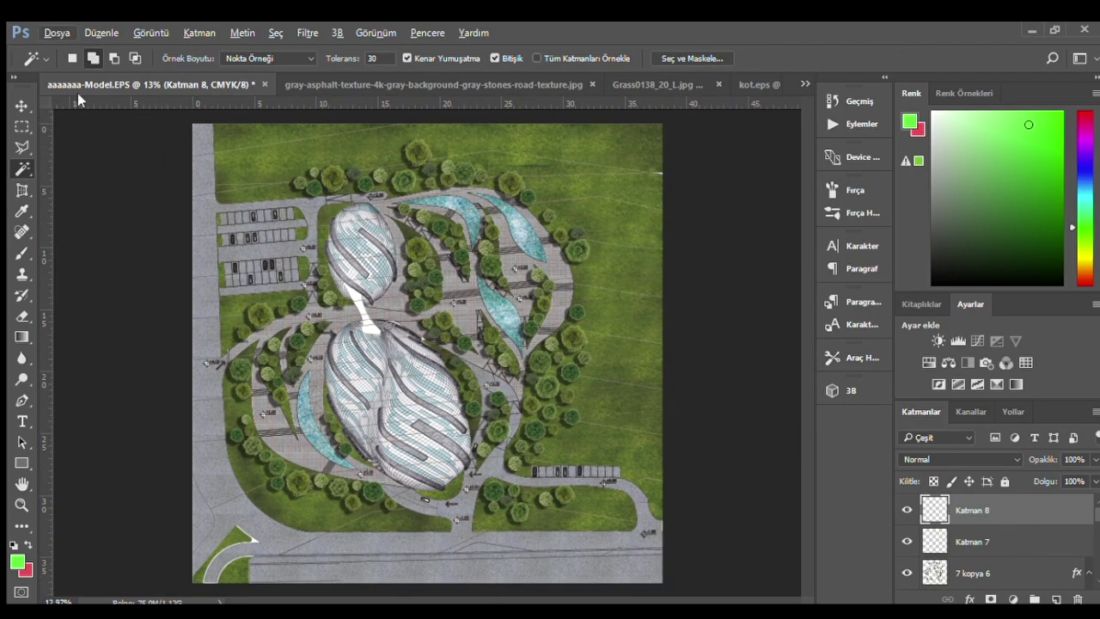
- Check the Katman 2 and 7 kopya 6 layers, then show kot.eps fitted on screen
key(v)
scroll(97, 177, up, 5)
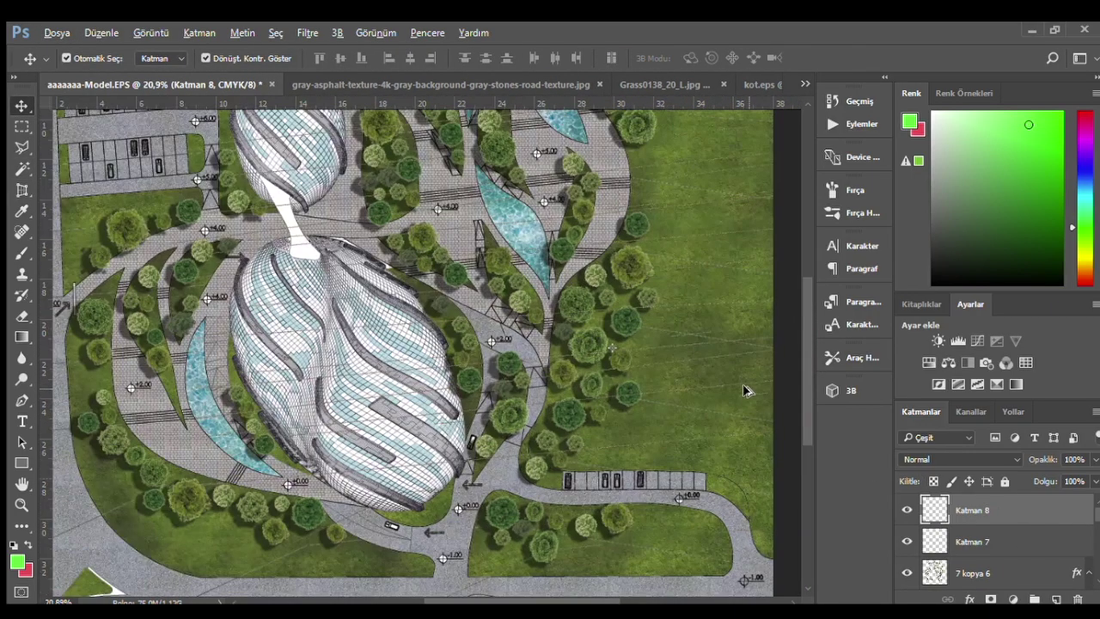
scroll(773, 442, up, 7)
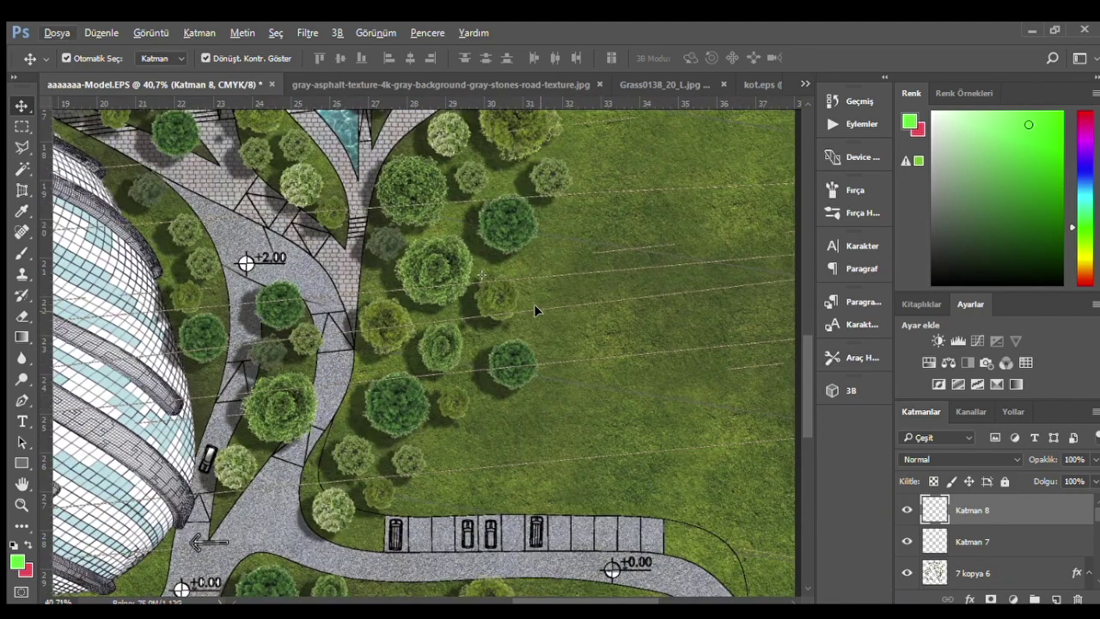
click(534, 303)
scroll(546, 319, up, 2)
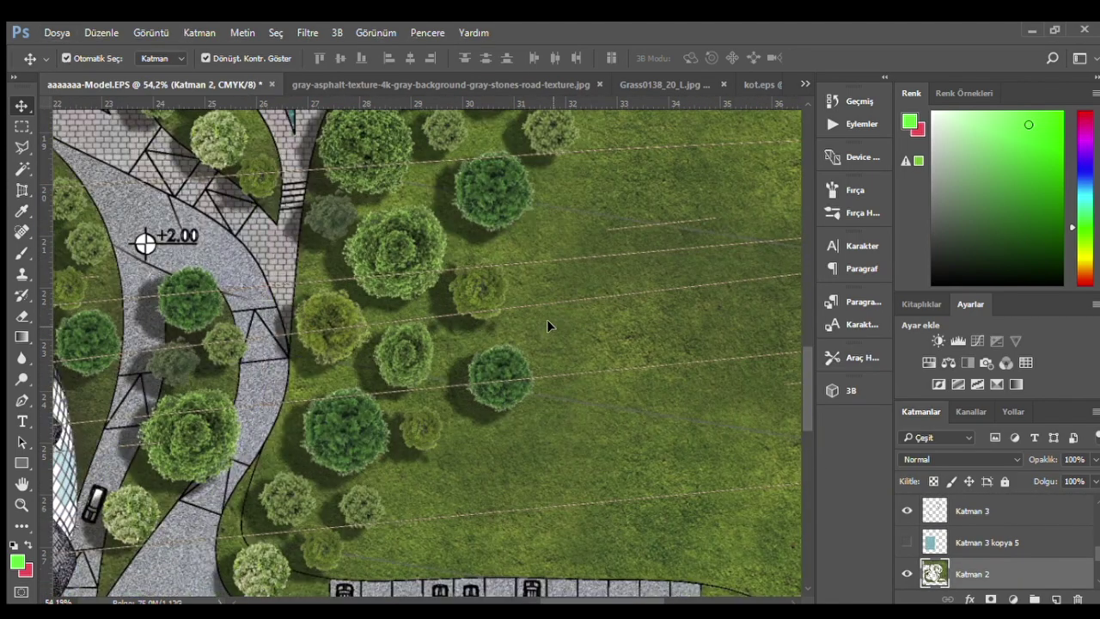
click(548, 321)
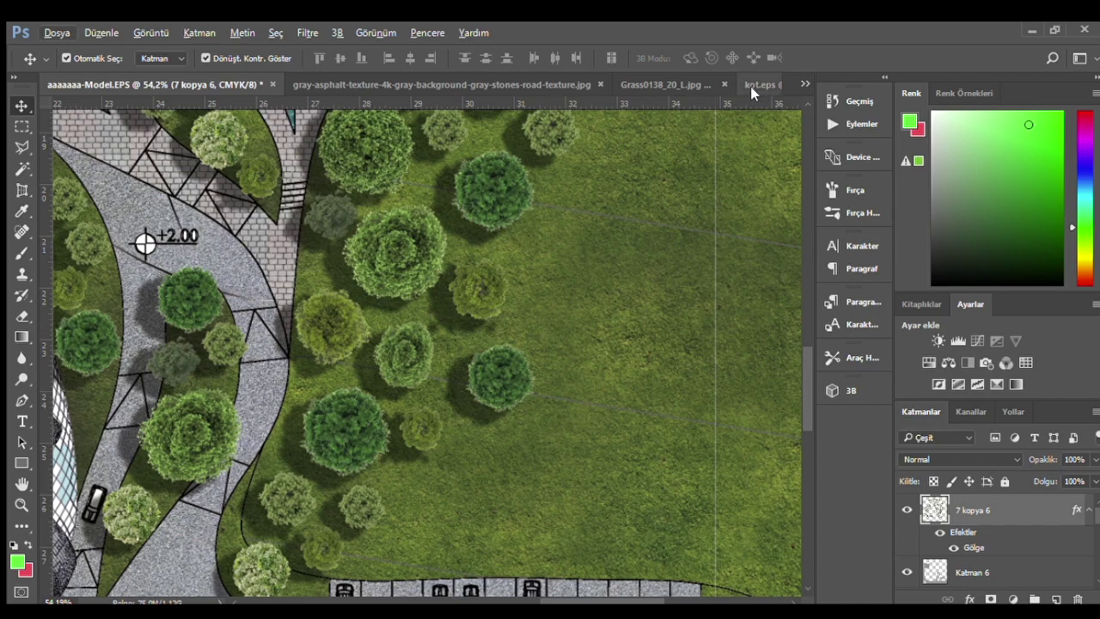
click(756, 84)
key(ctrl+0)
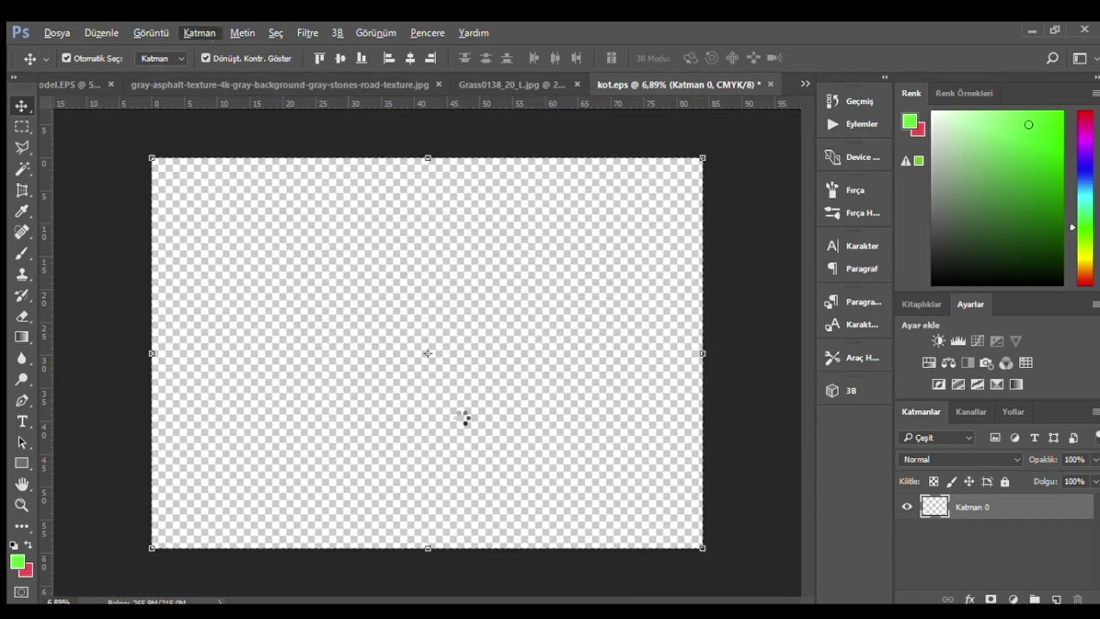
- Zoom in and out across kot.eps to inspect its contour lines
scroll(453, 408, up, 1)
scroll(453, 409, up, 2)
scroll(419, 381, up, 3)
scroll(420, 388, up, 3)
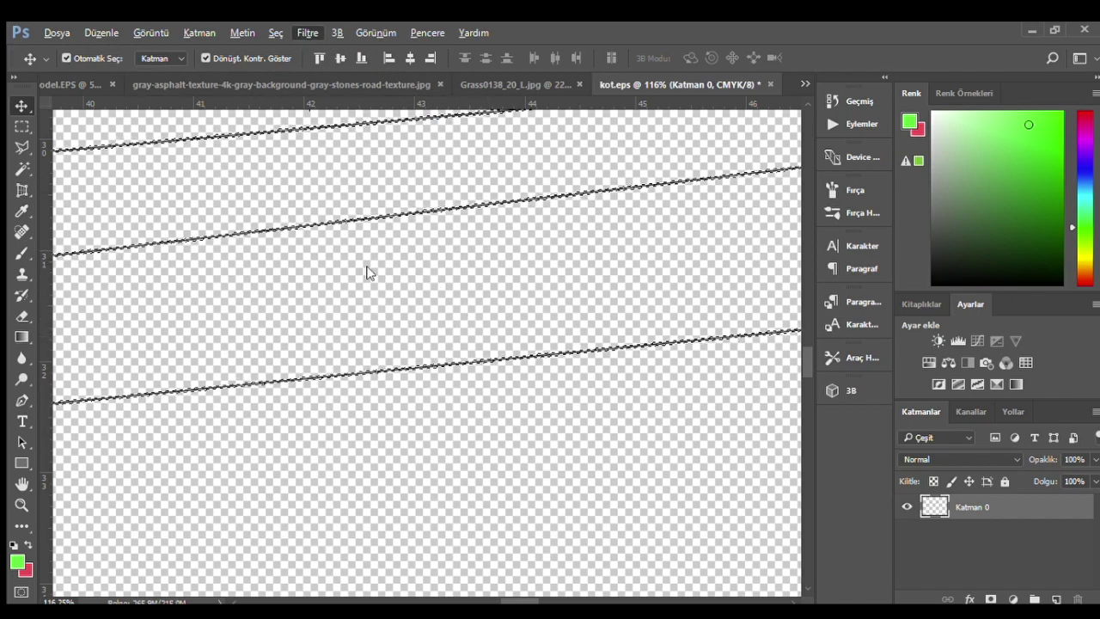
scroll(505, 357, down, 1)
scroll(493, 361, down, 2)
scroll(522, 361, down, 1)
scroll(538, 358, down, 2)
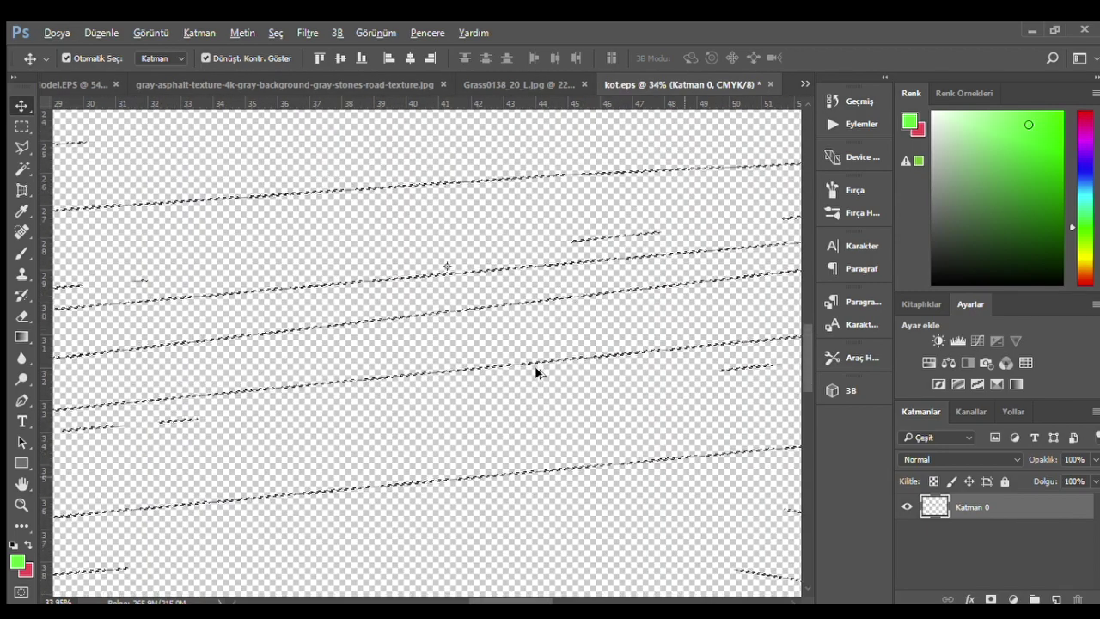
scroll(535, 365, down, 2)
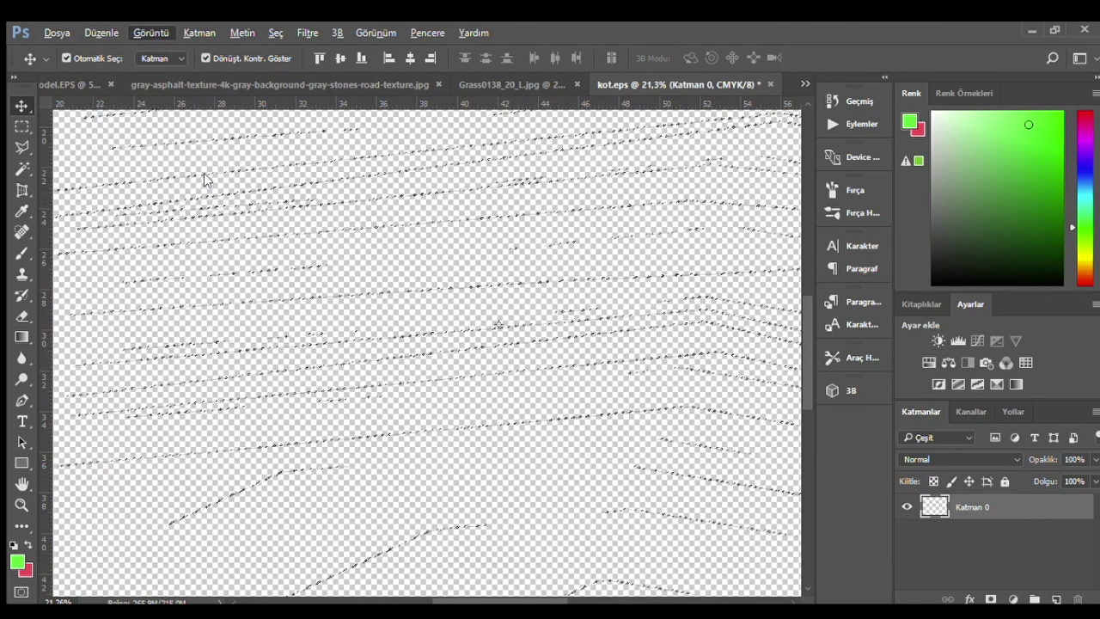
scroll(483, 369, down, 2)
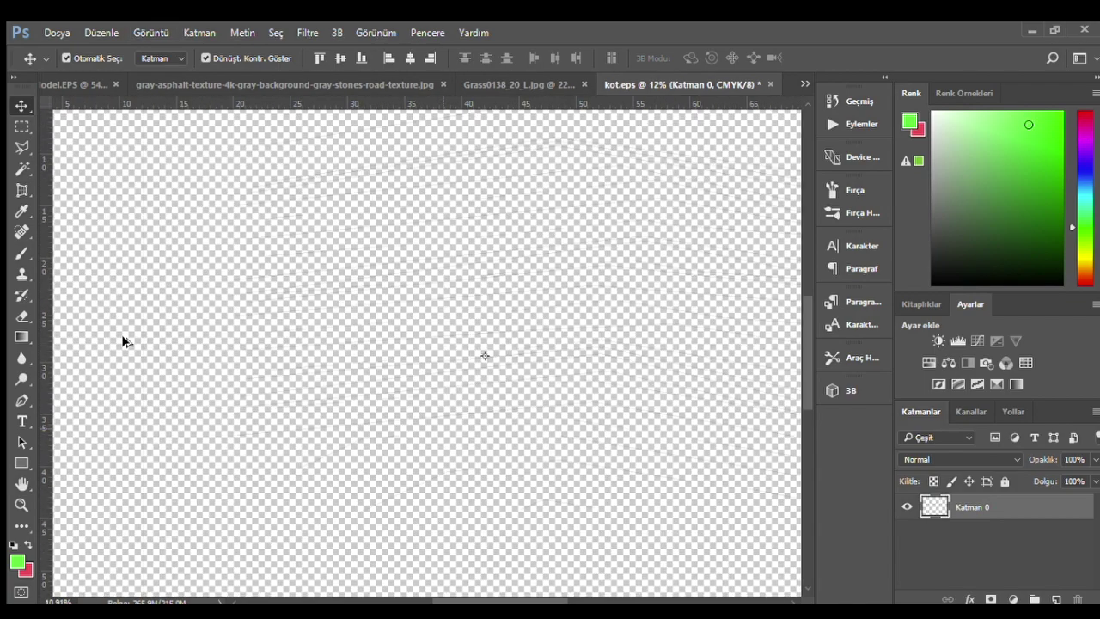
scroll(485, 355, down, 1)
- Sample white as the brush colour and zoom kot.eps to 243%
key(b)
key(i)
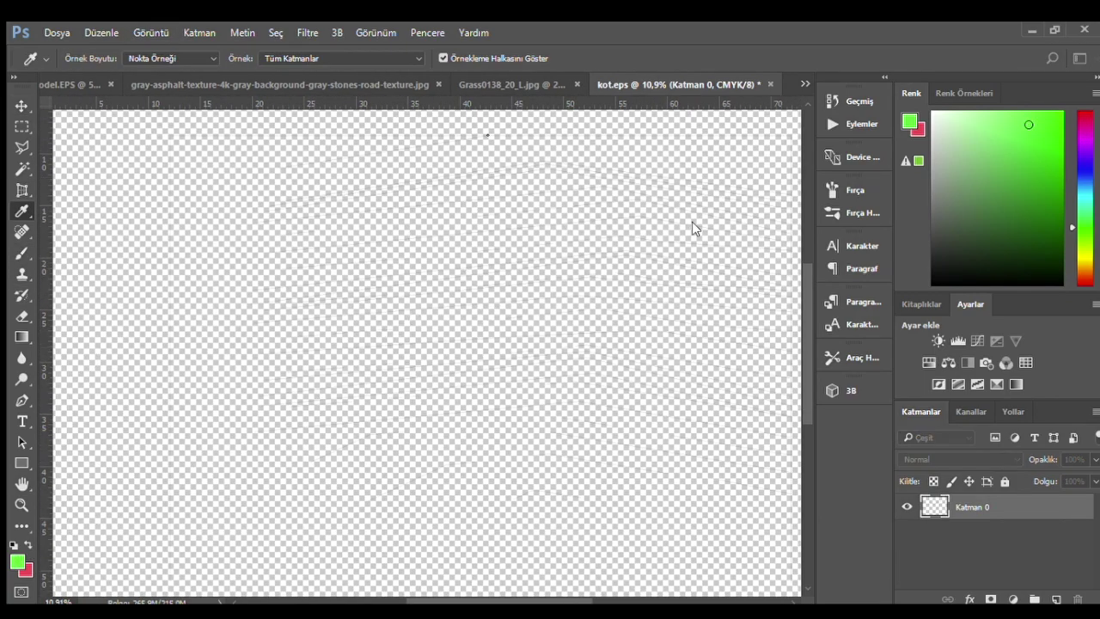
click(687, 228)
key(b)
scroll(552, 282, up, 2)
scroll(442, 309, down, 3)
scroll(294, 310, up, 1)
scroll(251, 295, up, 1)
scroll(251, 295, up, 3)
scroll(334, 336, up, 2)
scroll(290, 315, up, 2)
scroll(287, 283, up, 2)
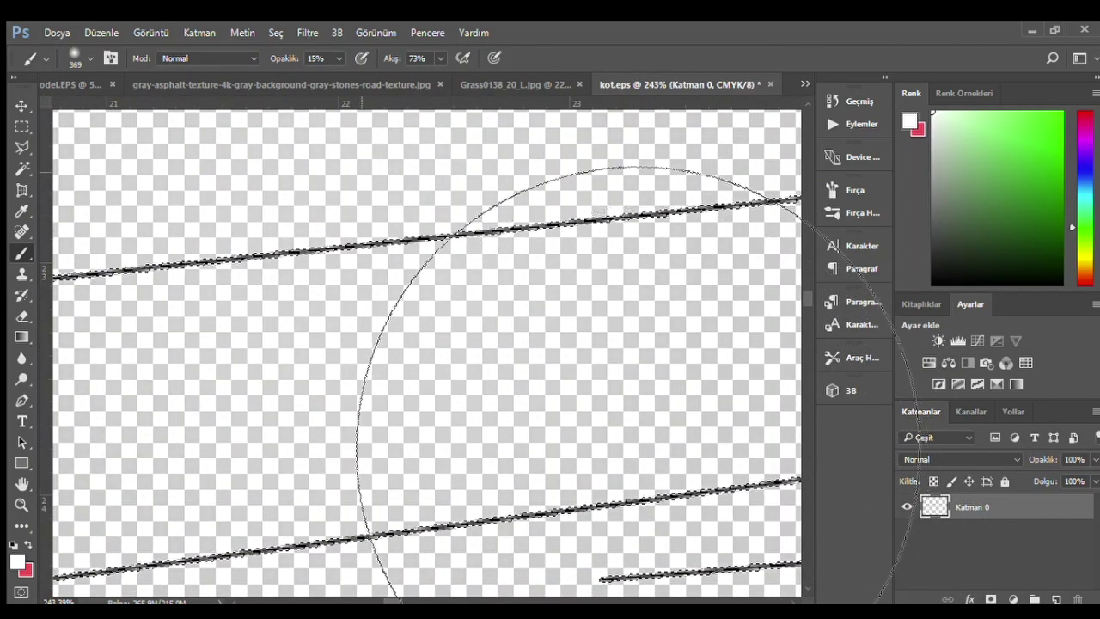
- Set the brush to 50 px size and 100% opacity
click(22, 168)
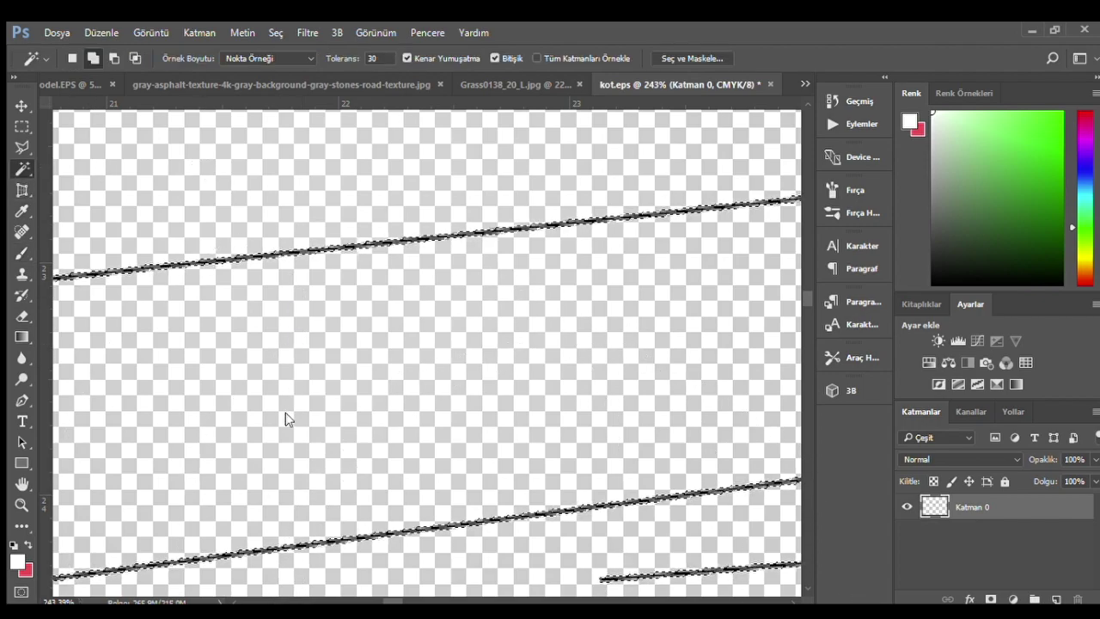
click(21, 256)
scroll(429, 216, up, 3)
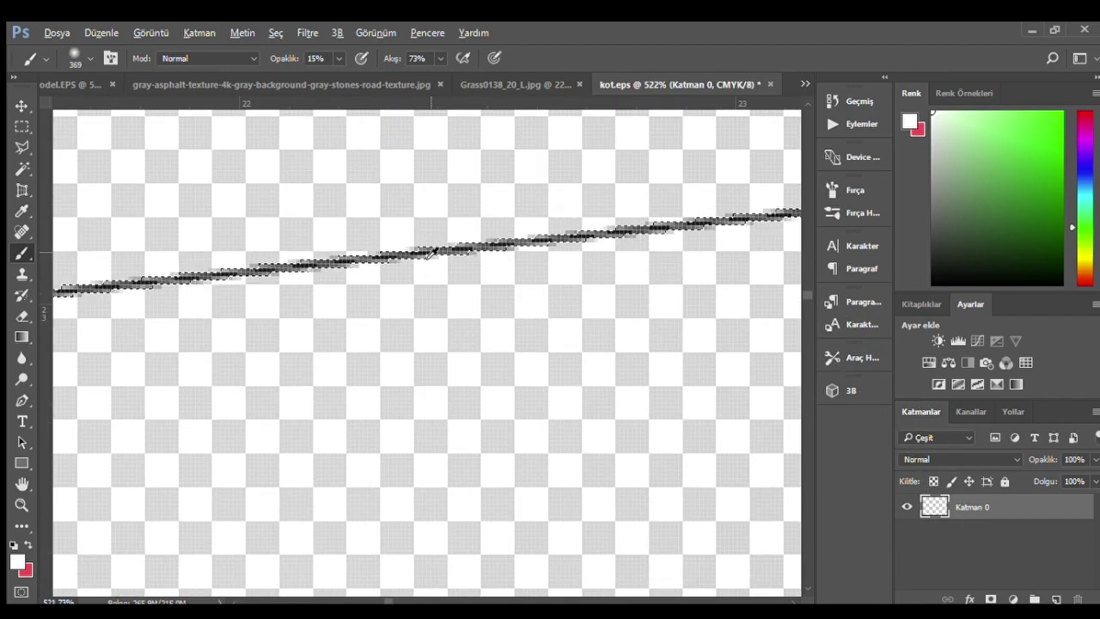
key(bracketleft)
key(bracketleft)
key(bracketleft)
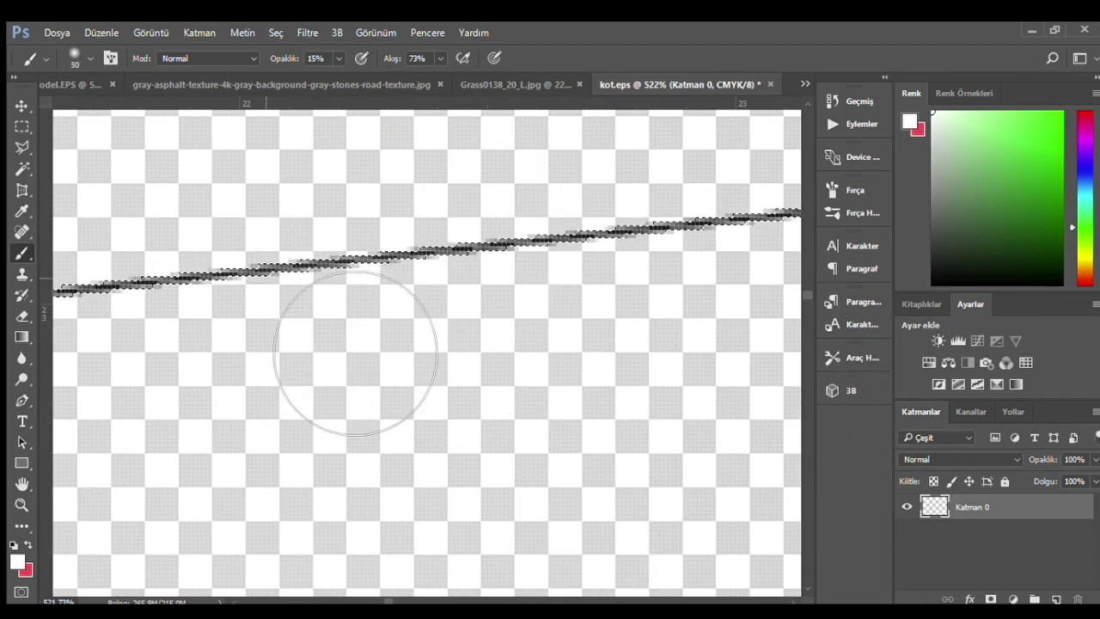
click(317, 58)
text(100)
key(Return)
- Enlarge the brush to 5000 px and paint the contour lines white at 172% zoom
scroll(351, 312, down, 3)
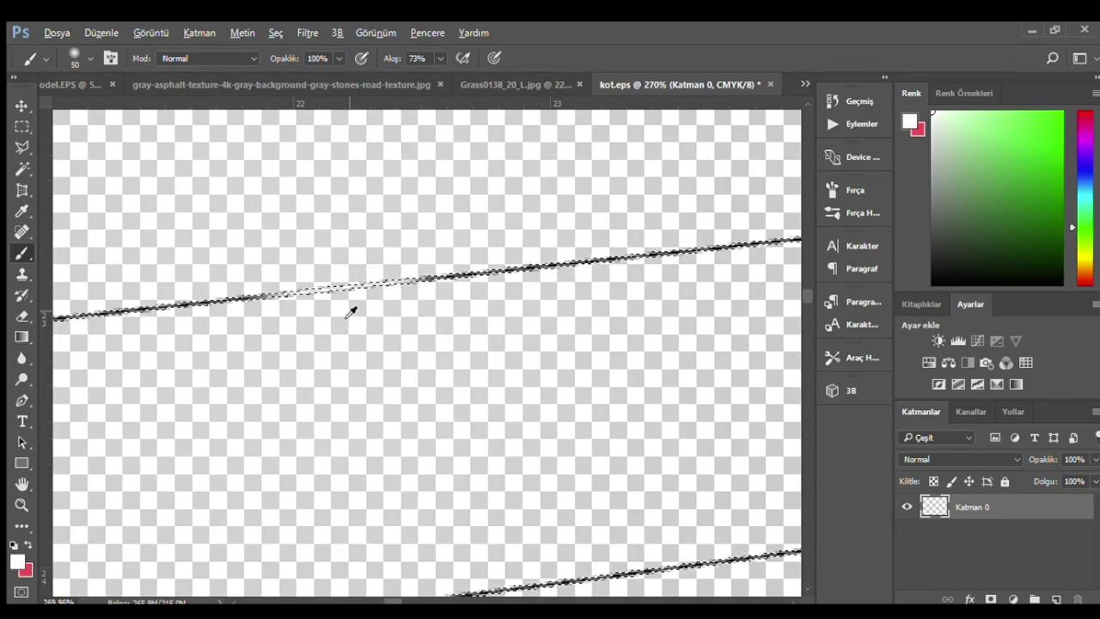
scroll(351, 312, down, 1)
scroll(464, 287, down, 1)
scroll(446, 270, down, 2)
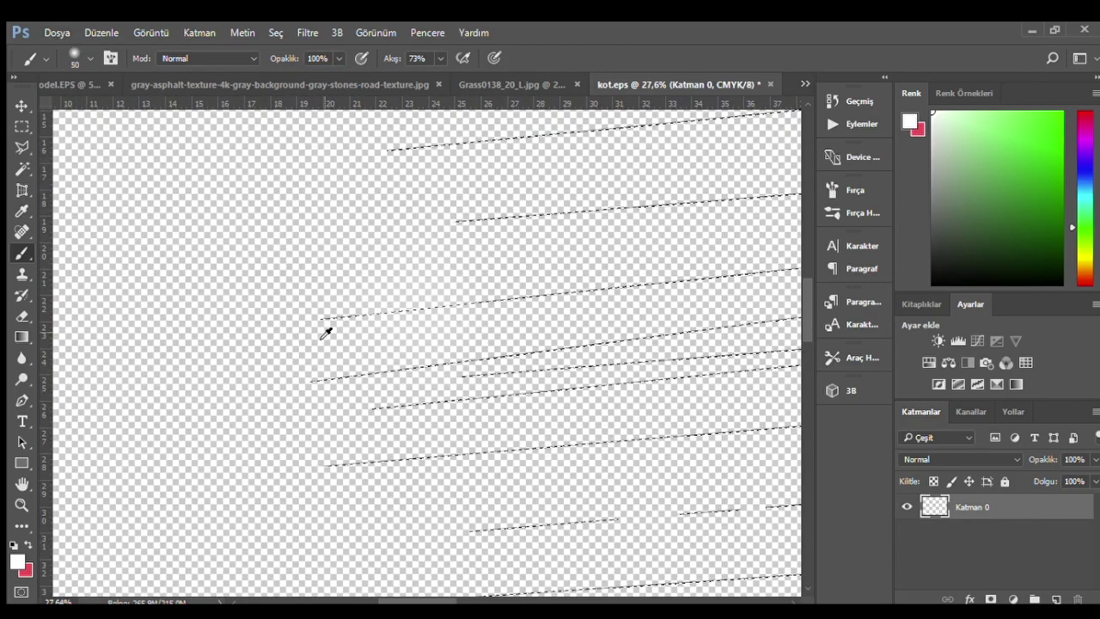
scroll(327, 333, down, 2)
scroll(346, 315, down, 1)
scroll(329, 317, down, 1)
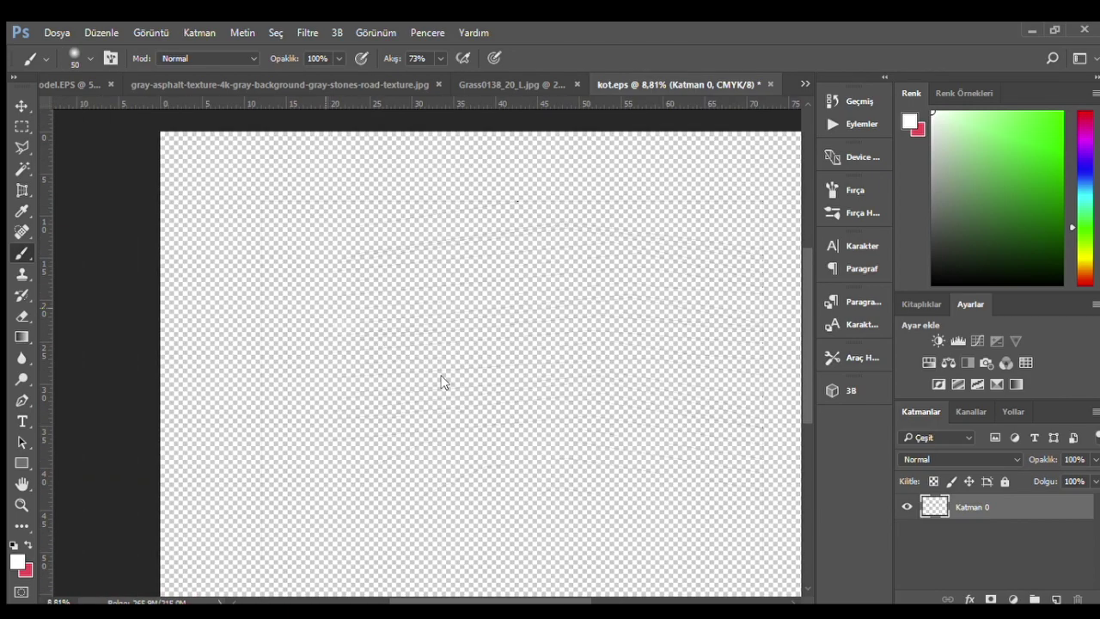
key(bracketright)
key(bracketright)
key(bracketright)
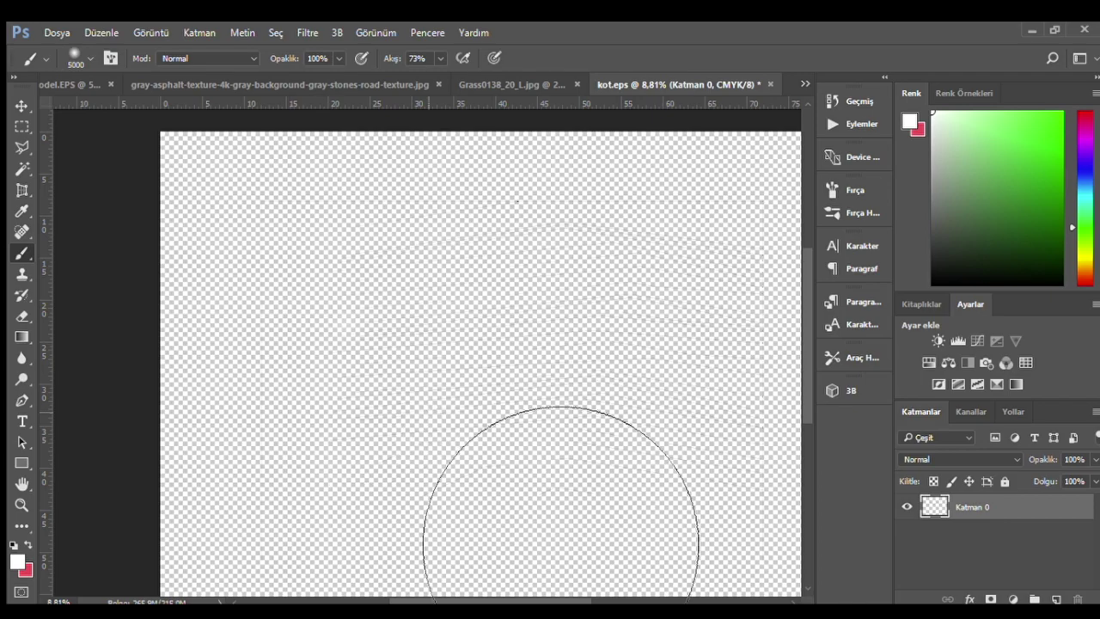
scroll(455, 373, up, 5)
scroll(456, 373, up, 3)
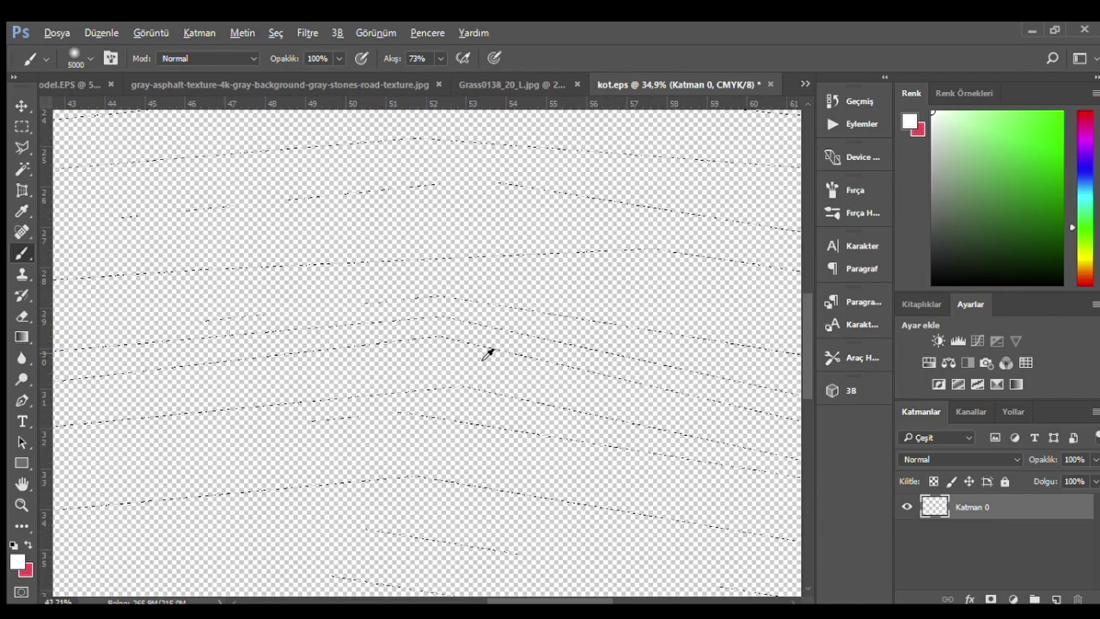
scroll(486, 351, up, 3)
scroll(493, 370, up, 3)
scroll(473, 344, down, 3)
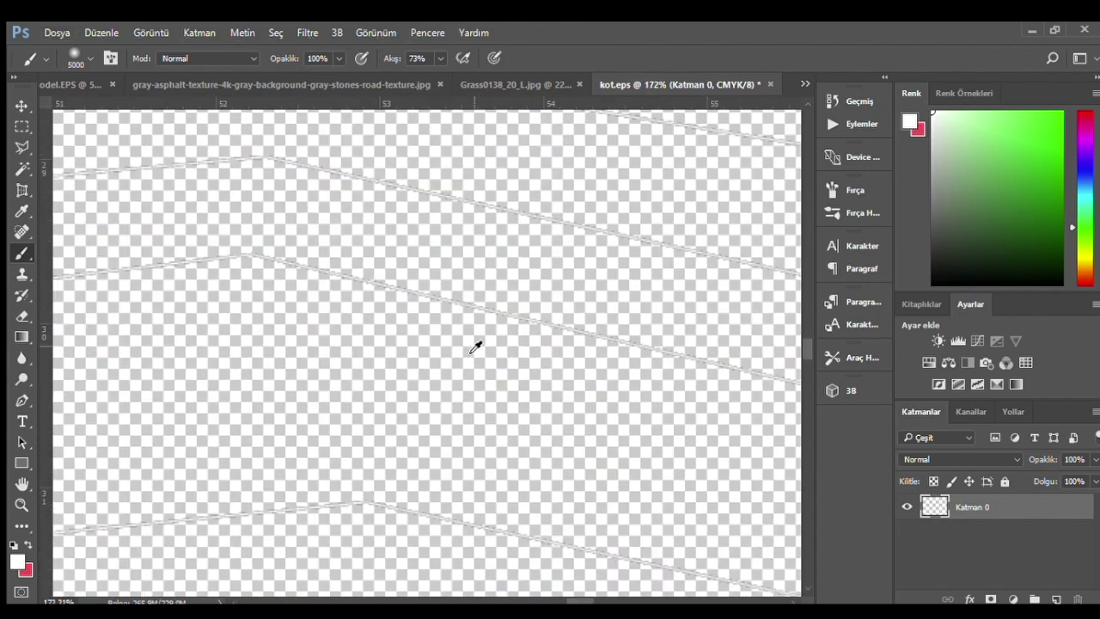
scroll(471, 353, down, 2)
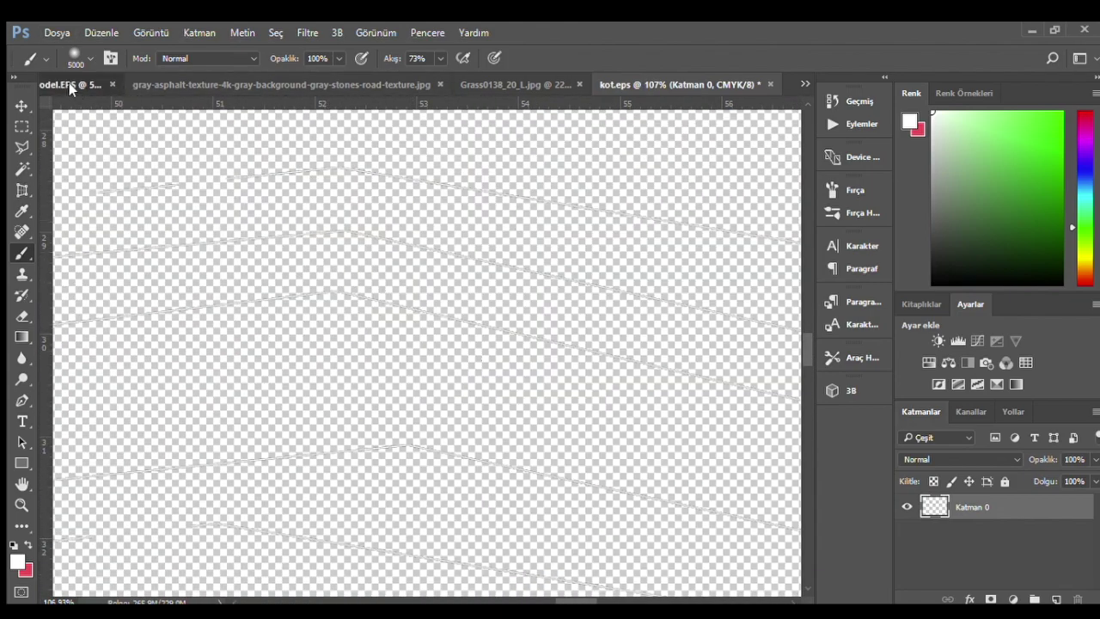
- Return to the site plan and select the Katman 7 contour-line layer with the Move tool
click(76, 84)
scroll(601, 283, down, 3)
scroll(567, 284, down, 3)
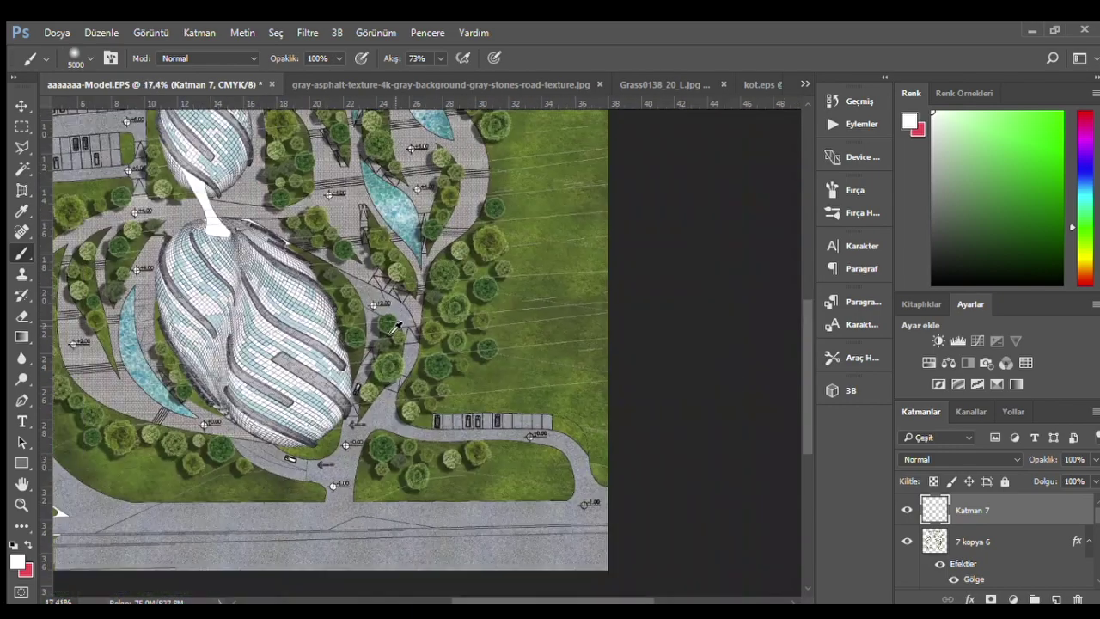
scroll(601, 344, down, 2)
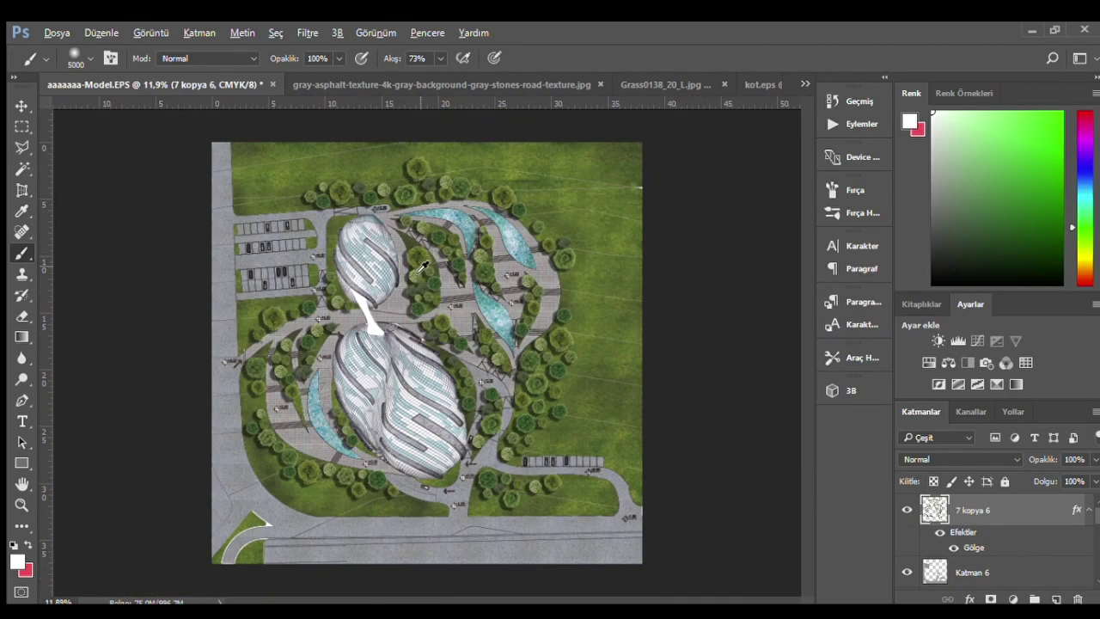
scroll(422, 267, down, 1)
click(1056, 599)
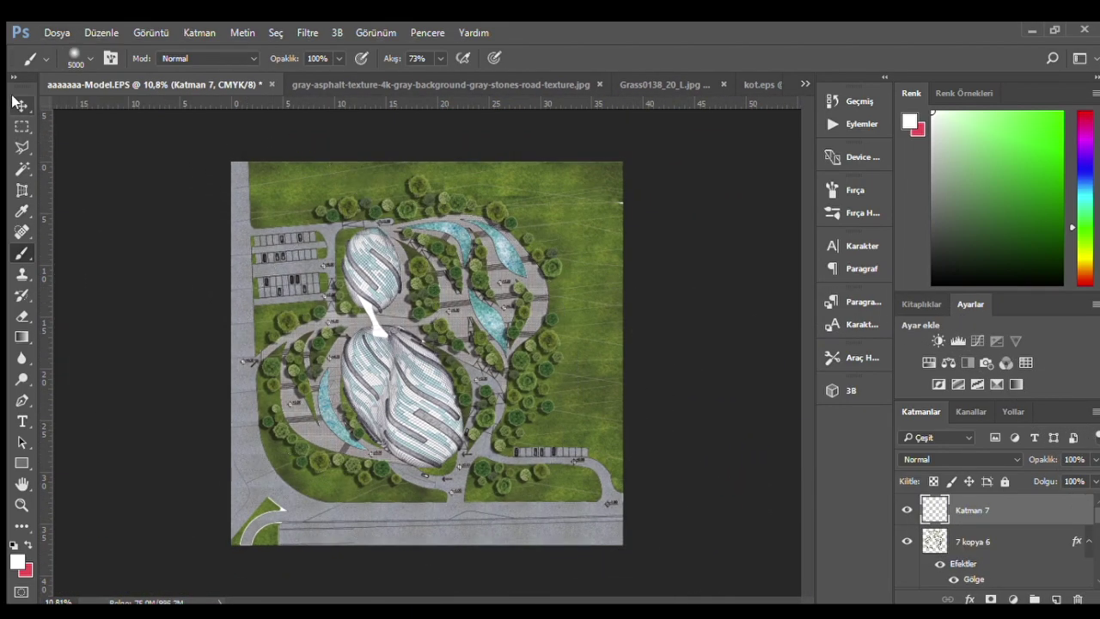
key(v)
scroll(609, 201, up, 2)
scroll(602, 181, up, 6)
scroll(589, 163, up, 6)
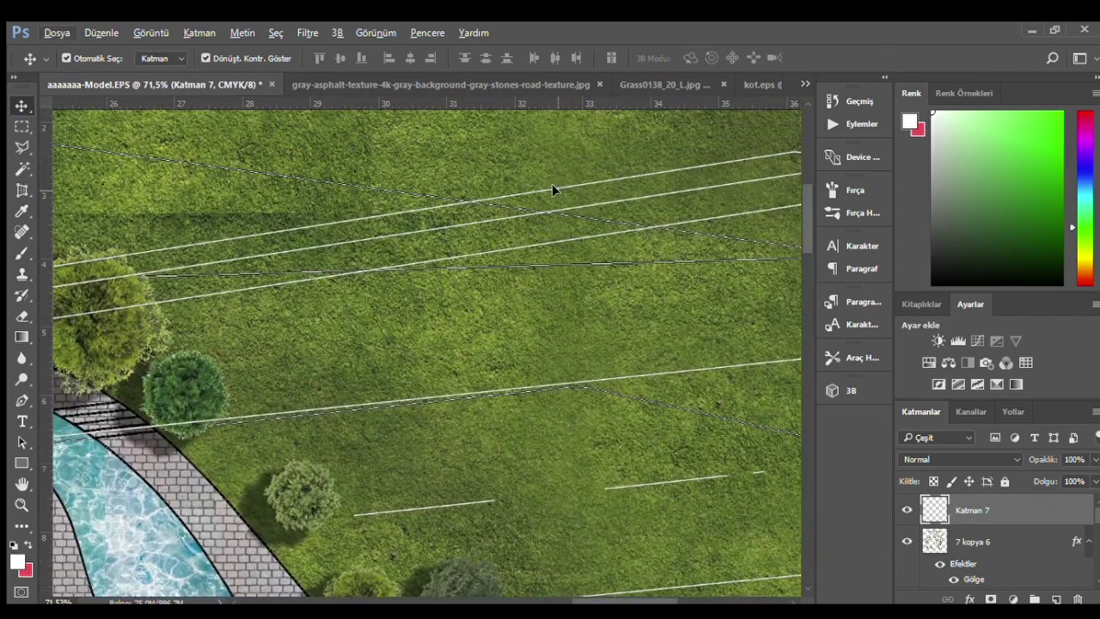
- Bend the white contour lines into a chevron over the eastern lawn and commit the transform
mouse_move(552, 184)
mouse_down()
mouse_move(136, 196)
mouse_move(555, 255)
mouse_up()
scroll(516, 245, down, 4)
click(436, 234)
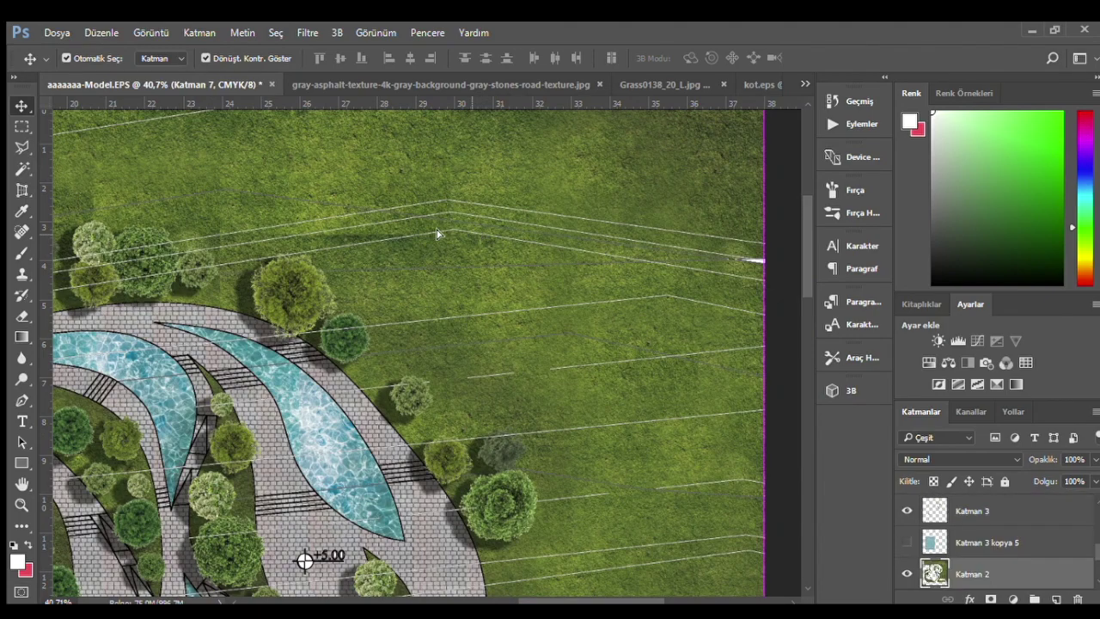
click(693, 263)
drag(627, 267, 414, 250)
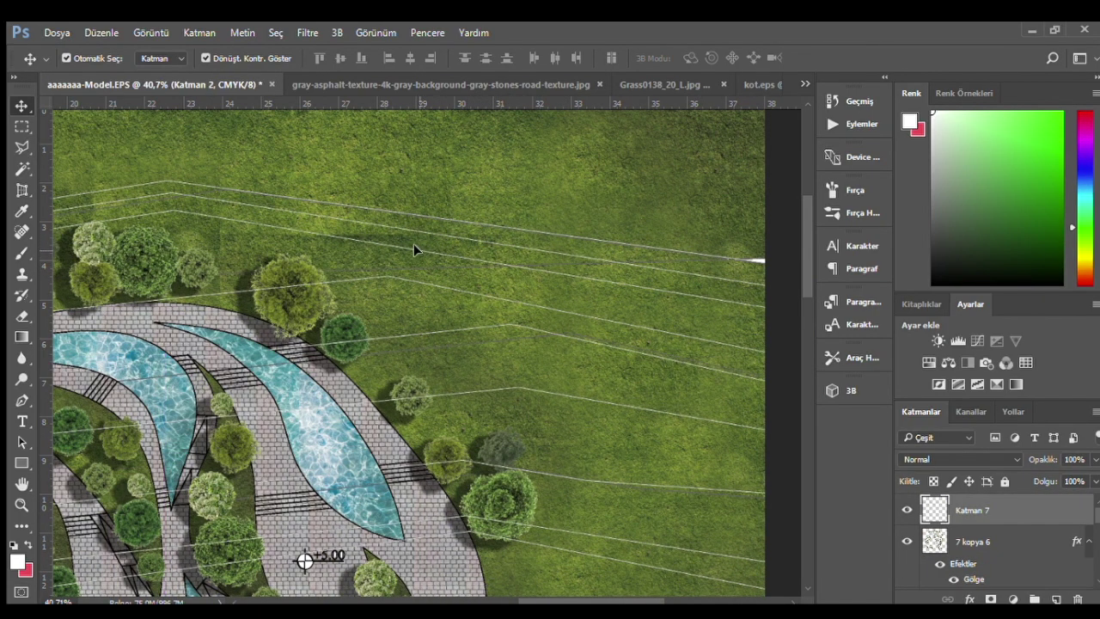
scroll(501, 238, down, 4)
scroll(538, 204, up, 1)
click(735, 302)
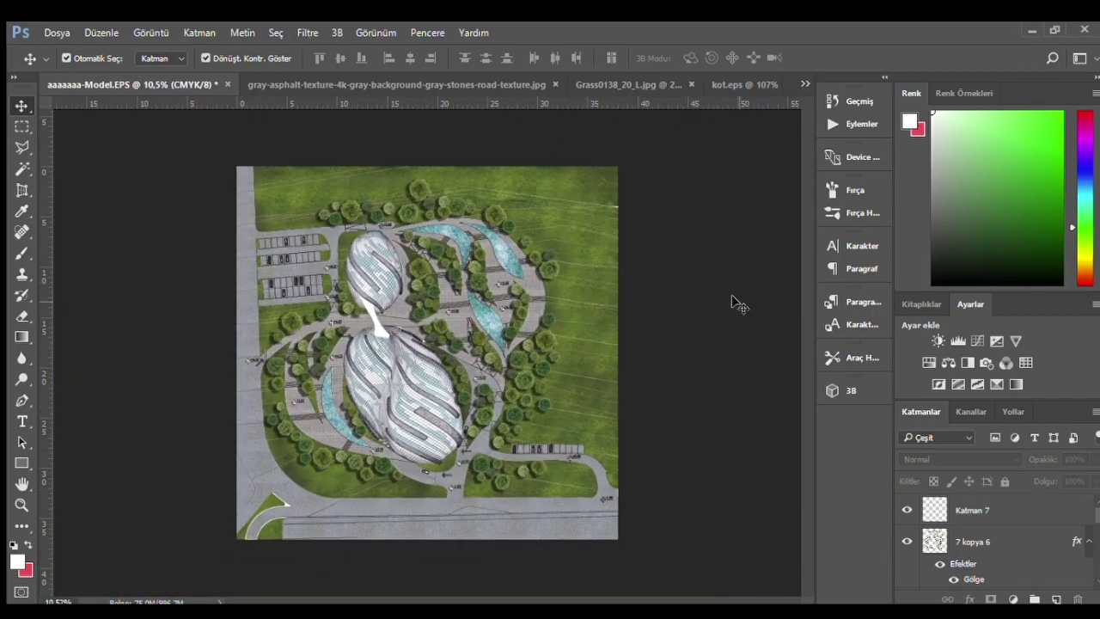
scroll(653, 283, up, 1)
scroll(404, 343, up, 1)
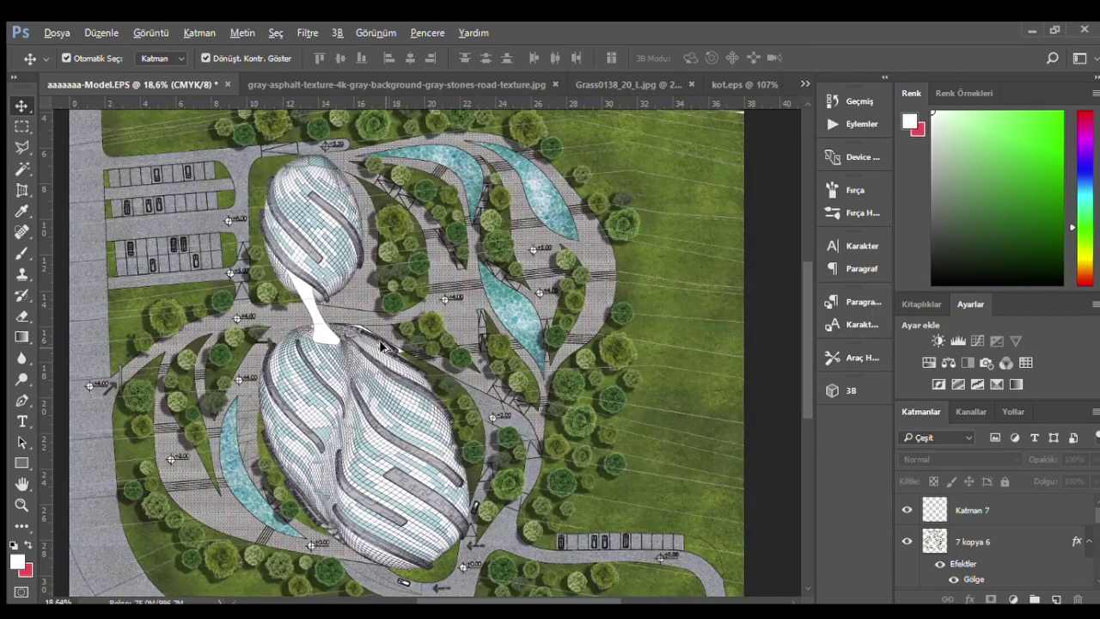
- Draw a freehand lasso outline along the plaza and path edges and close it
click(22, 147)
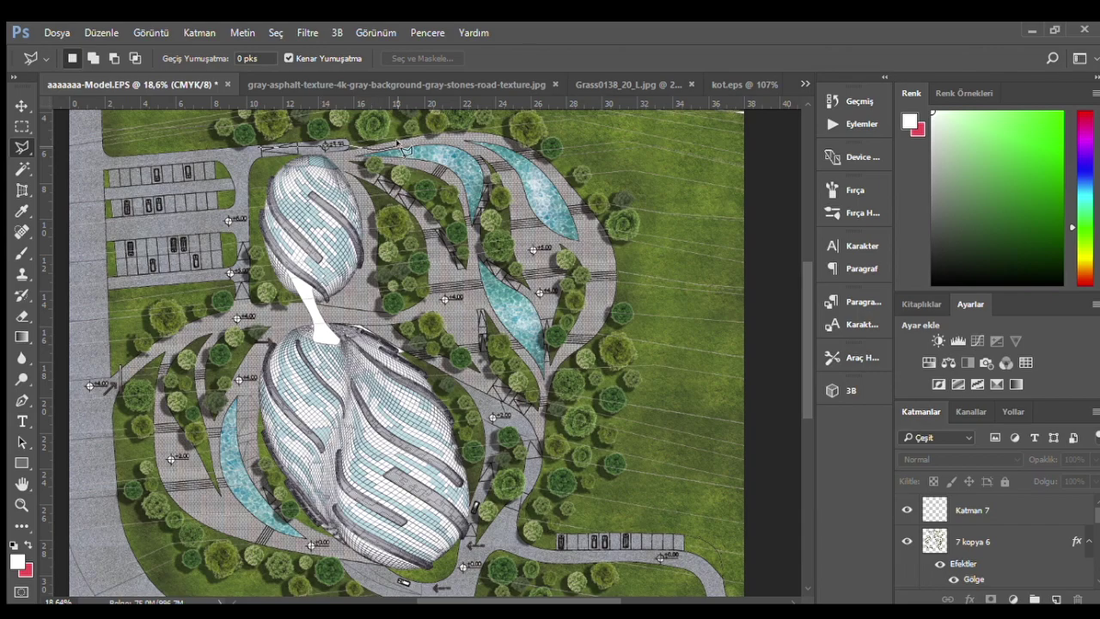
drag(610, 292, 578, 361)
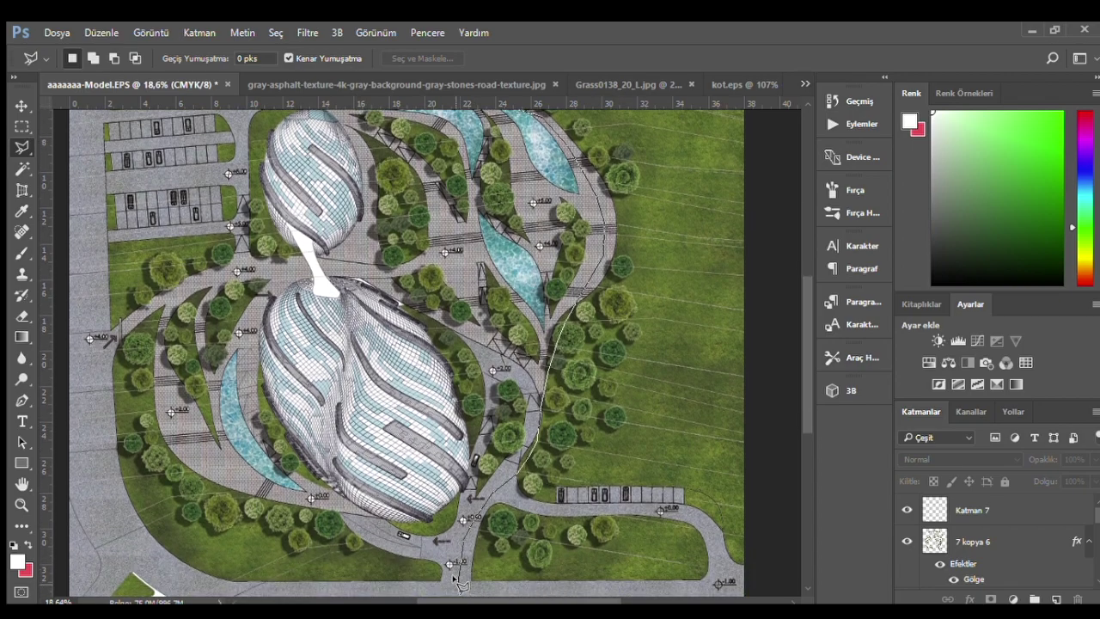
drag(474, 574, 286, 479)
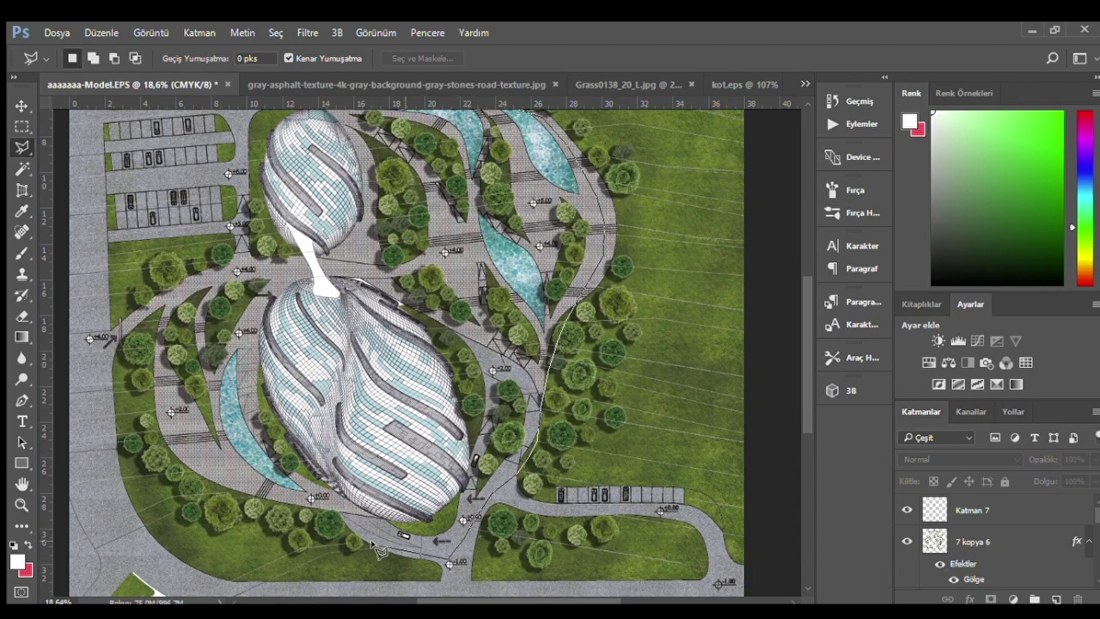
drag(154, 359, 178, 293)
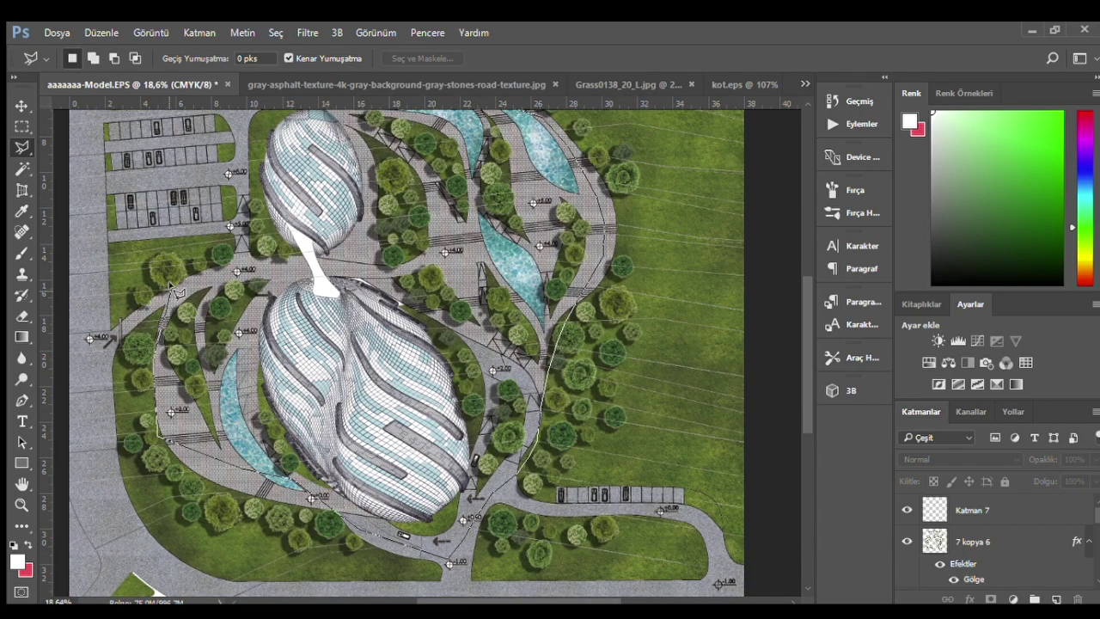
drag(271, 246, 300, 264)
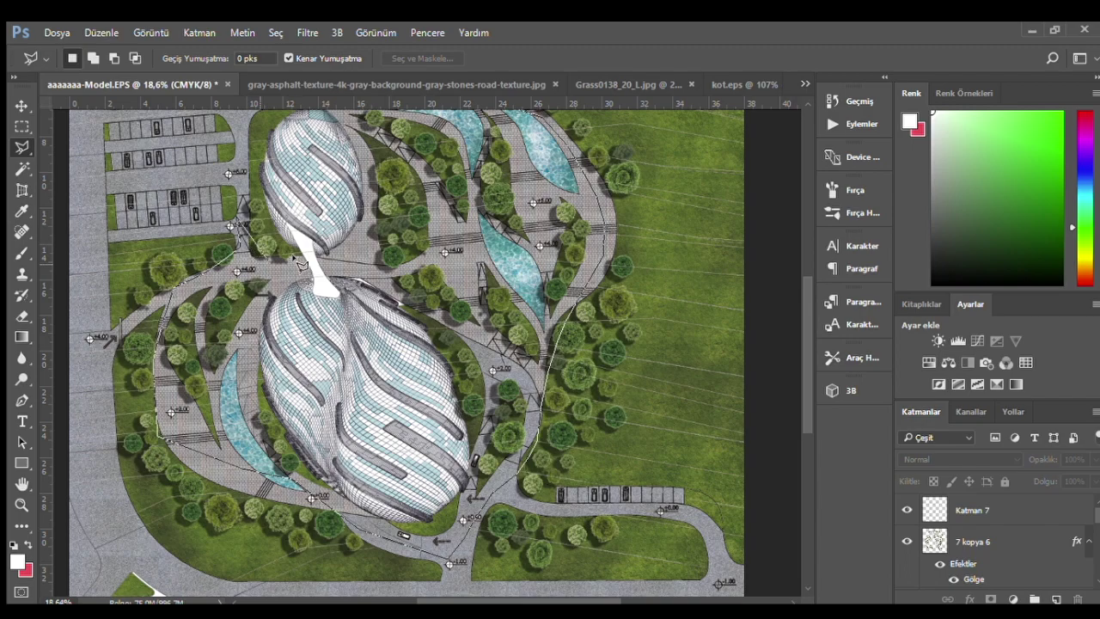
drag(273, 213, 270, 73)
click(290, 151)
- Make Katman 1 active, zoom in, and start a polygonal outline up the lower building's edge
click(988, 512)
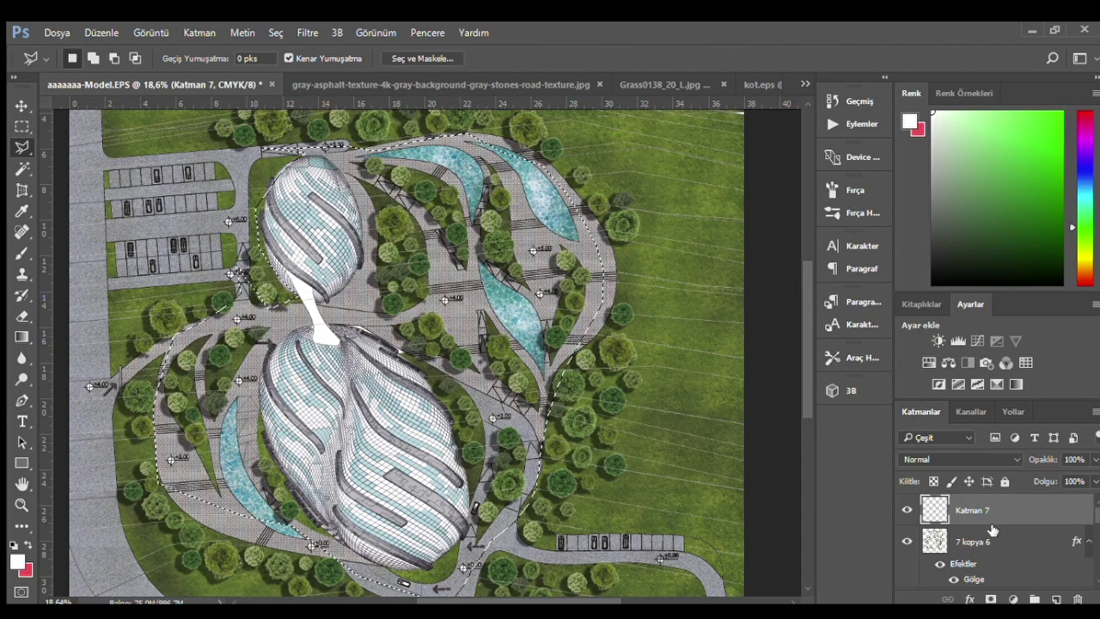
key(ctrl+plus)
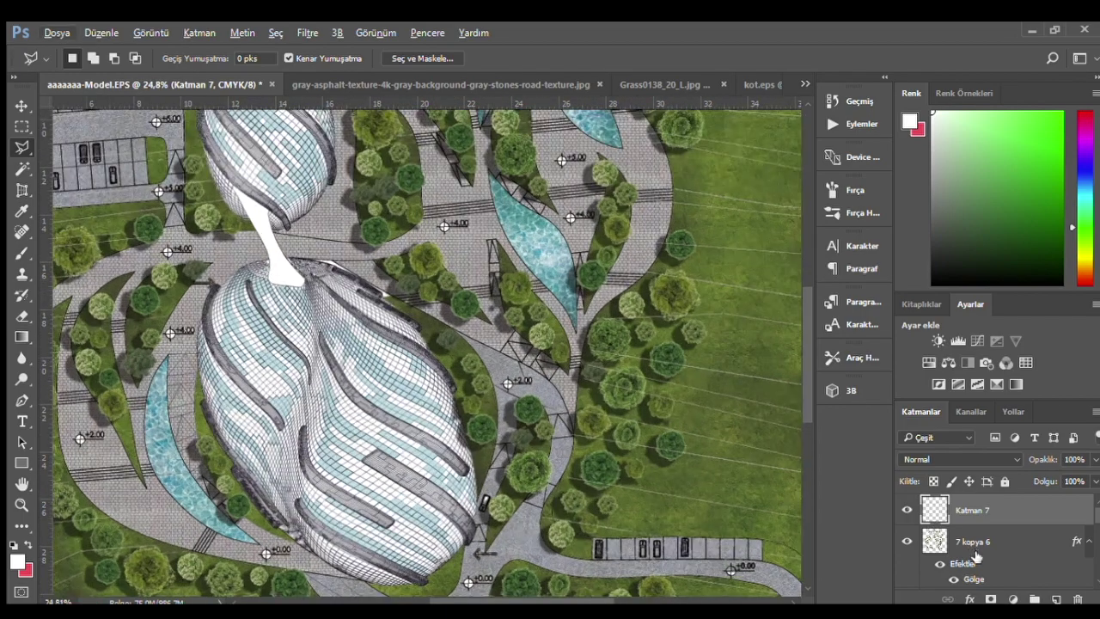
scroll(973, 548, down, 3)
click(971, 573)
scroll(438, 586, up, 1)
scroll(438, 587, up, 1)
scroll(406, 588, up, 1)
click(540, 426)
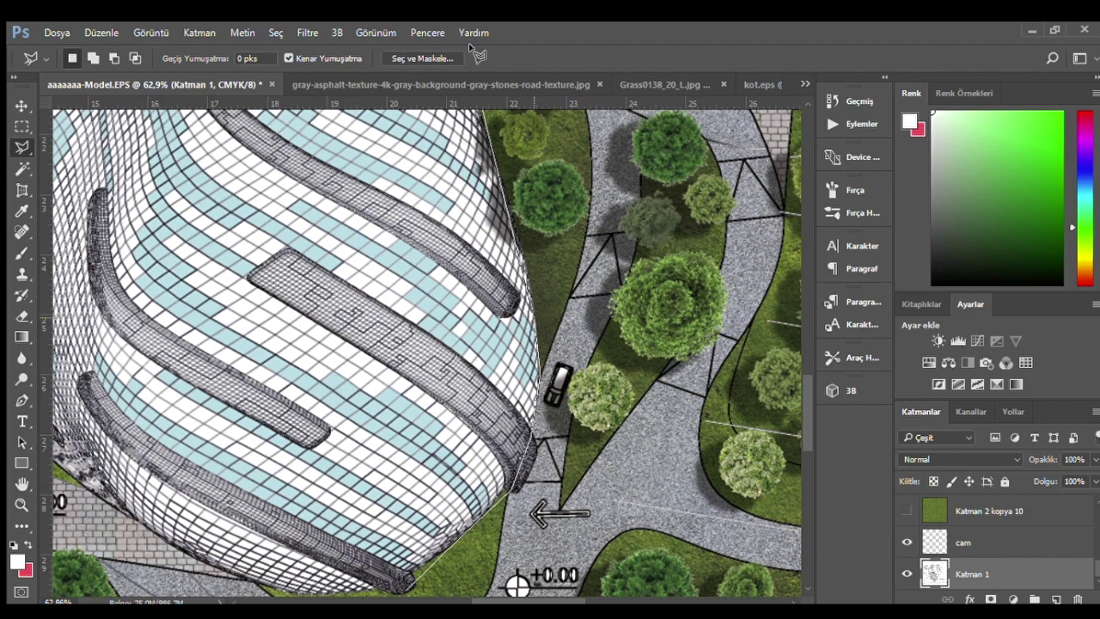
scroll(516, 301, up, 3)
click(496, 291)
click(451, 228)
- Continue the polygonal outline up the building edge to the building's tip
click(413, 172)
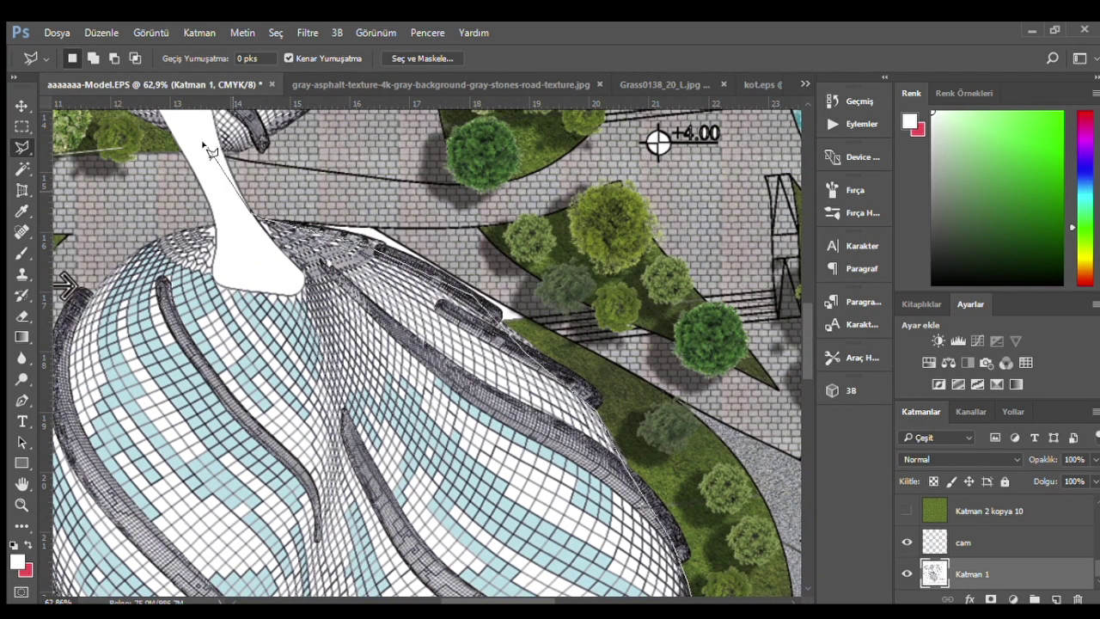
scroll(234, 153, up, 3)
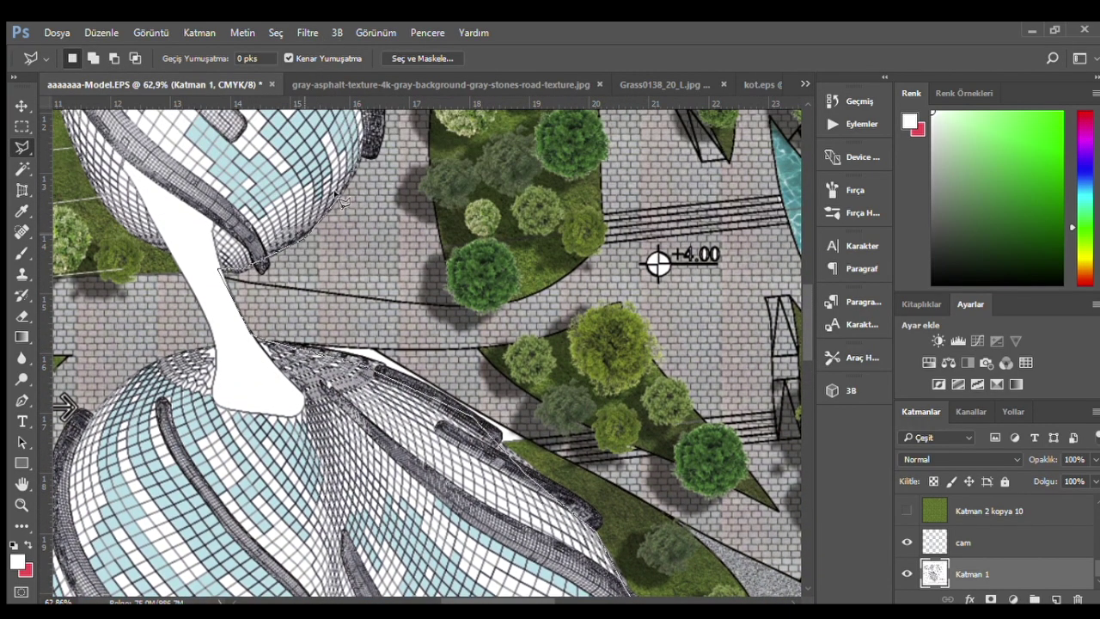
scroll(371, 155, up, 4)
scroll(371, 155, up, 1)
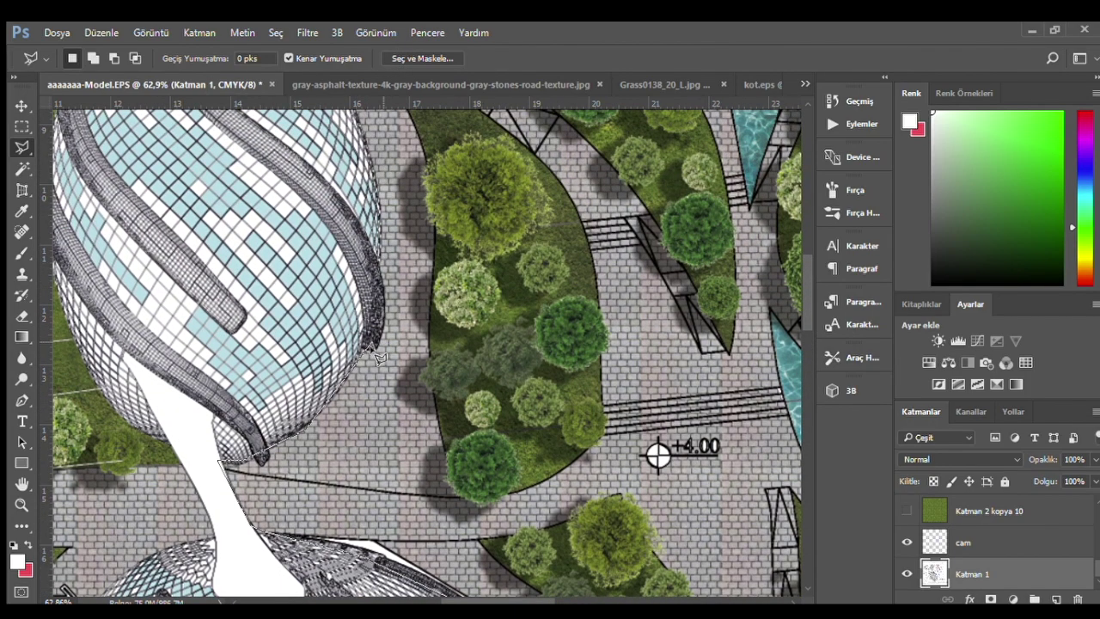
scroll(384, 228, up, 3)
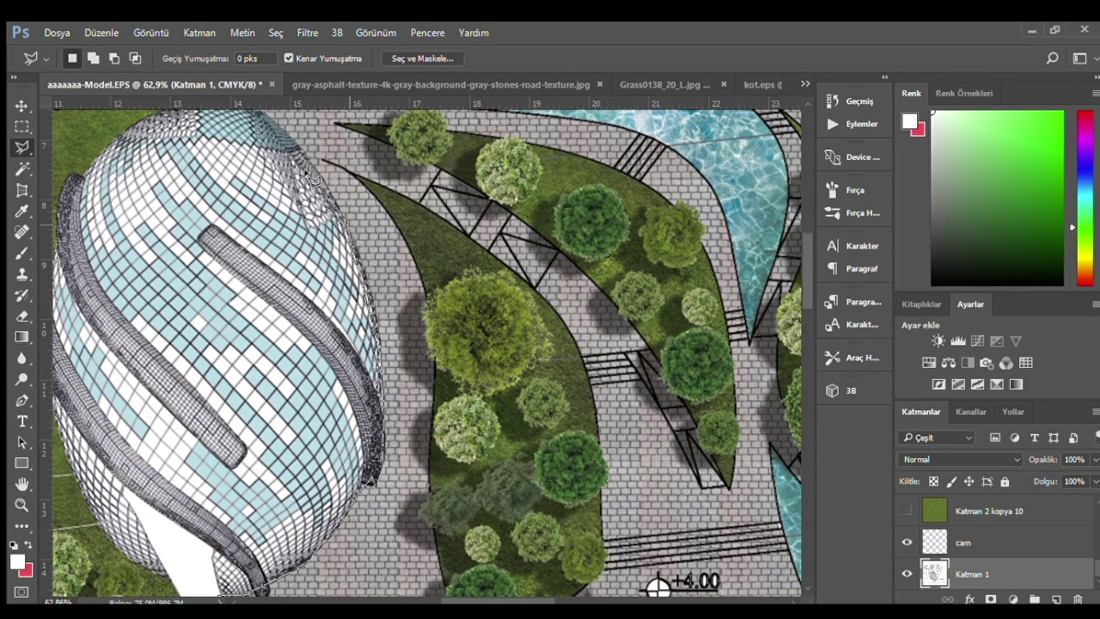
scroll(326, 198, up, 1)
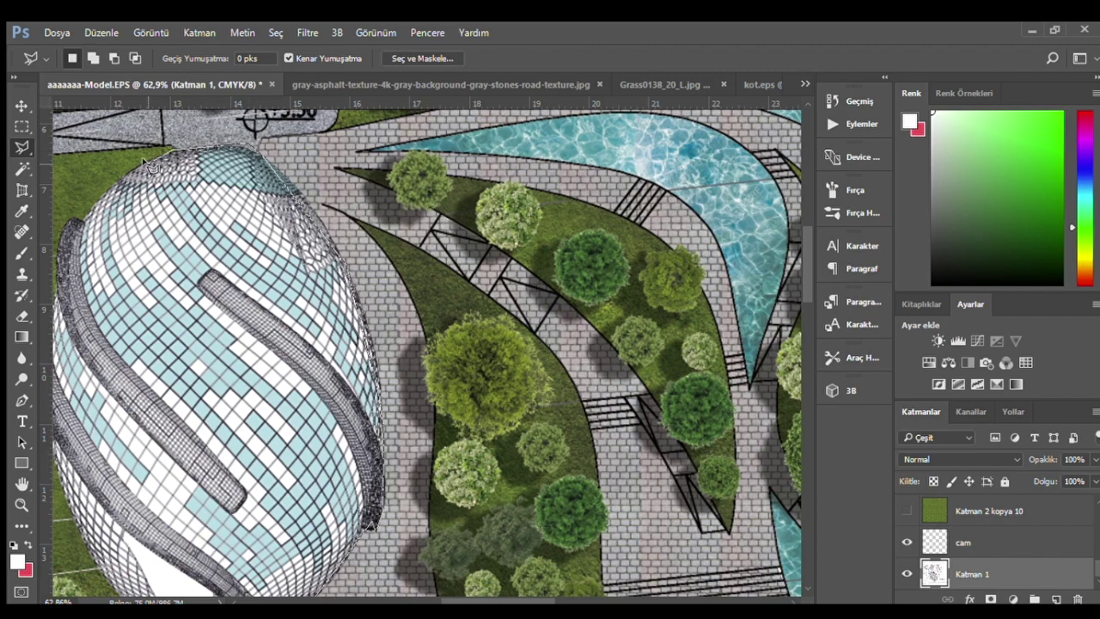
click(67, 219)
scroll(67, 219, left, 4)
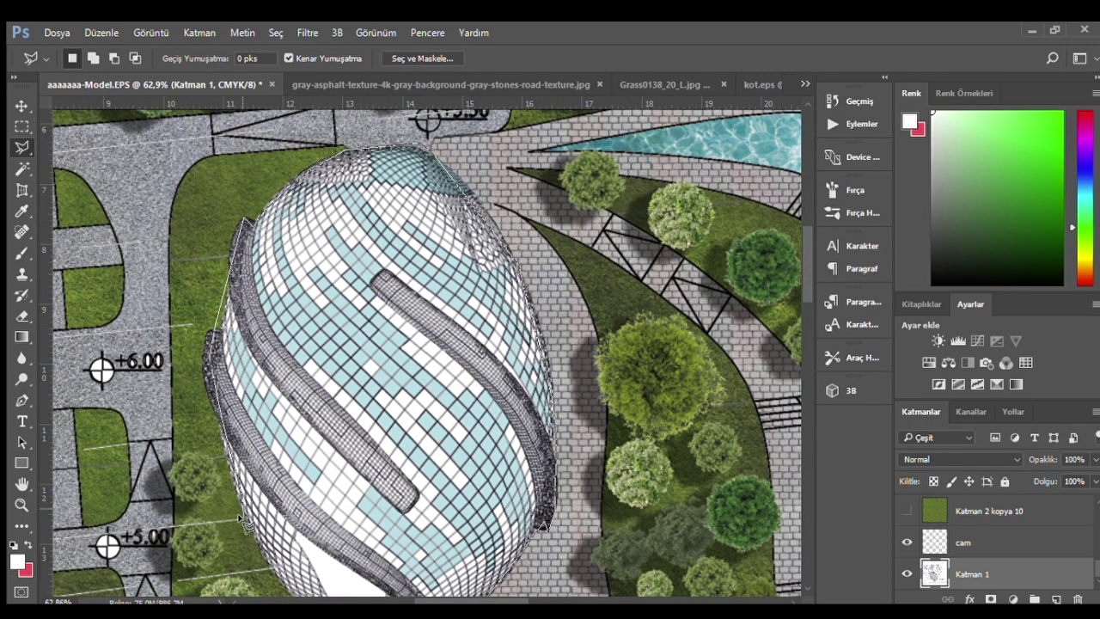
- Trace around the remaining building edges and close the outline around both buildings
scroll(216, 414, down, 3)
scroll(257, 404, down, 1)
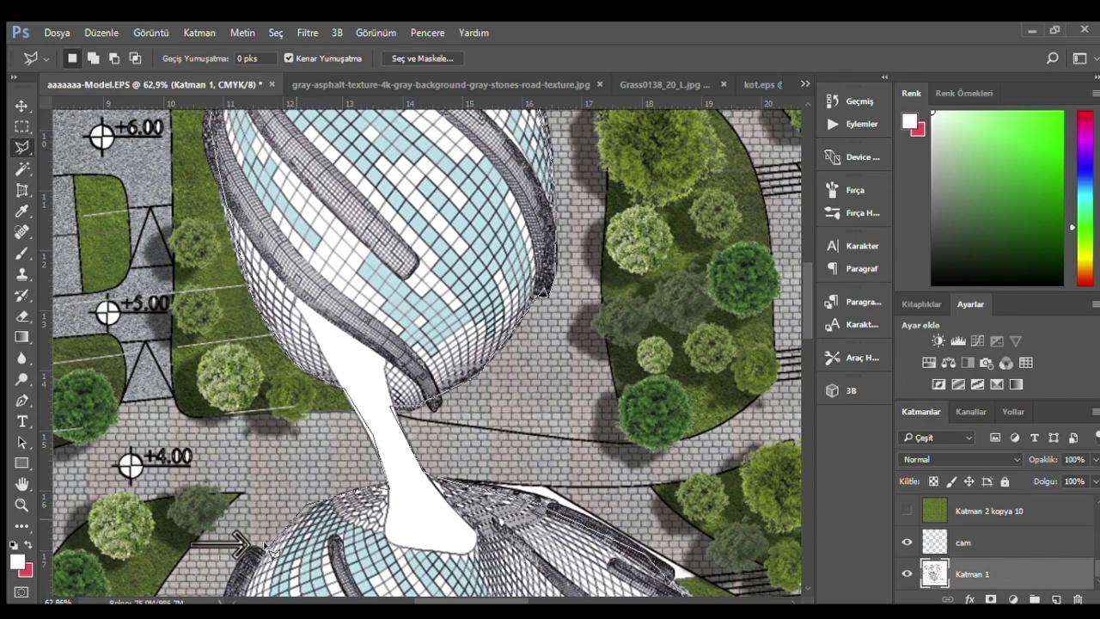
scroll(254, 553, down, 2)
scroll(249, 541, down, 1)
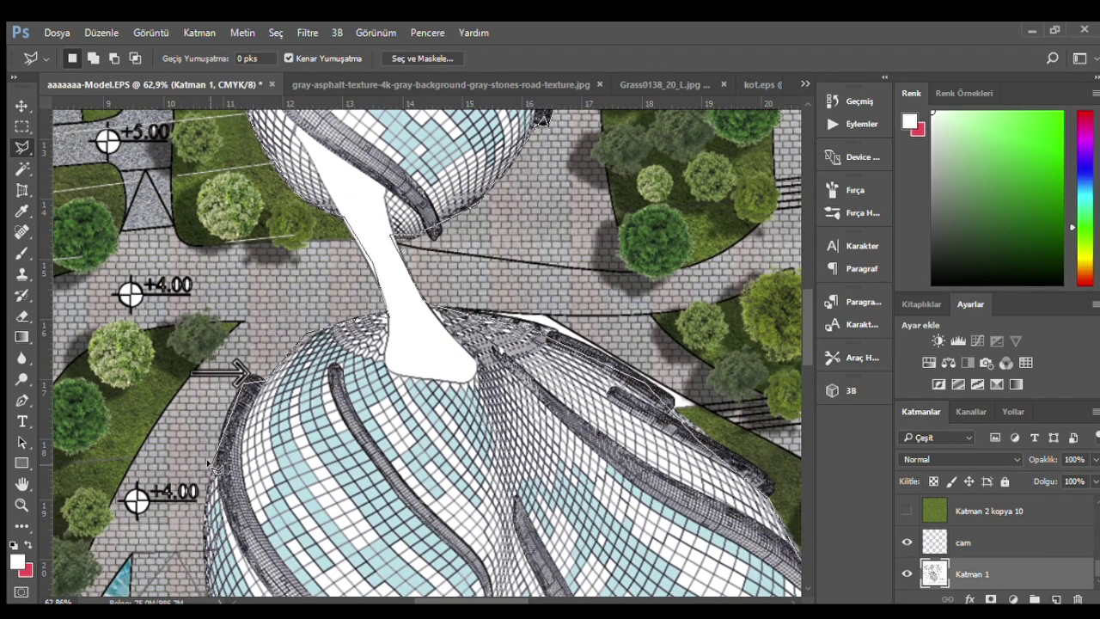
scroll(198, 507, down, 2)
scroll(198, 481, down, 1)
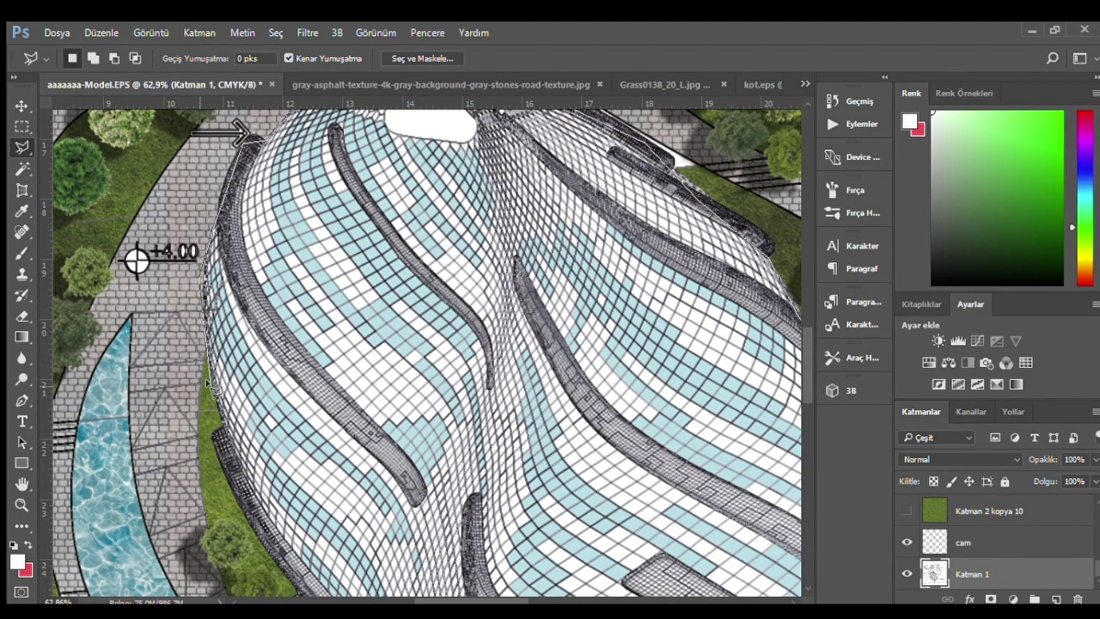
scroll(233, 486, down, 1)
scroll(258, 430, down, 2)
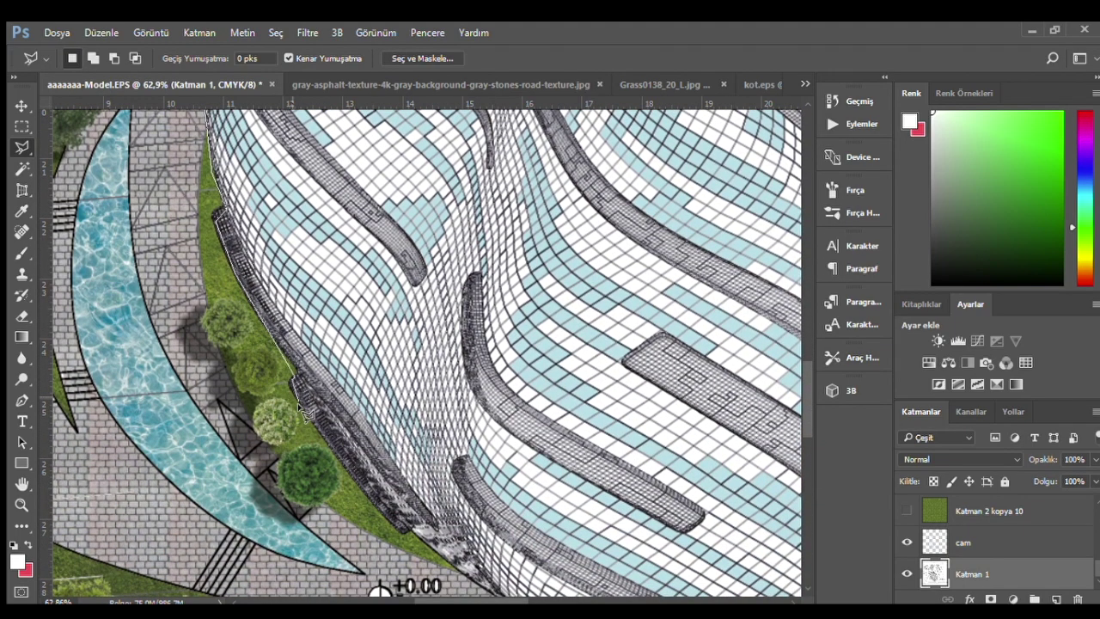
scroll(511, 593, down, 2)
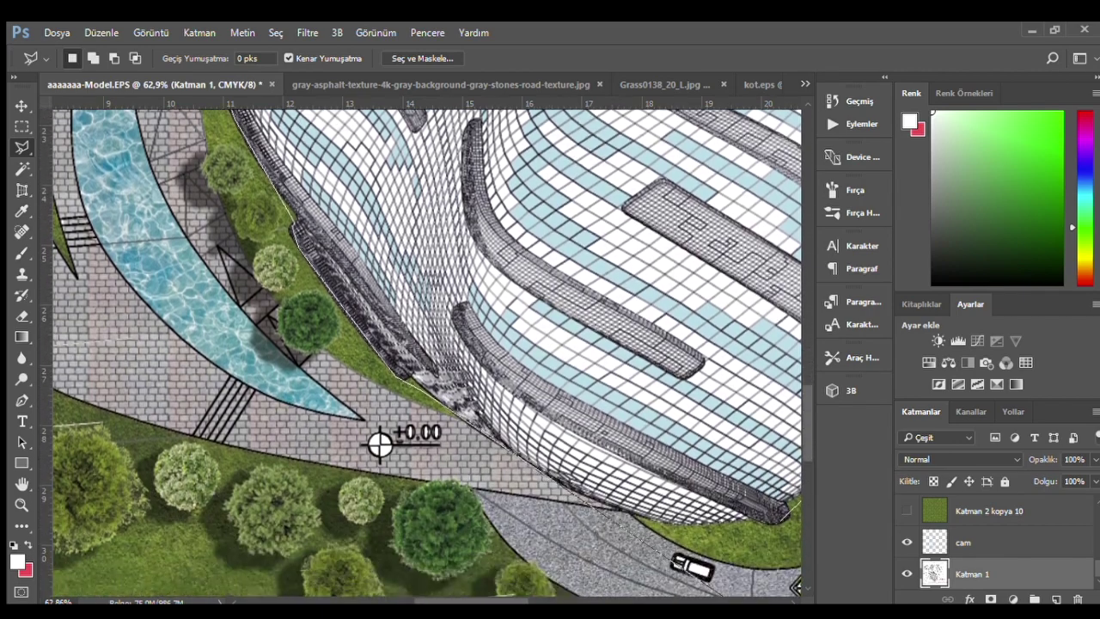
scroll(601, 515, down, 1)
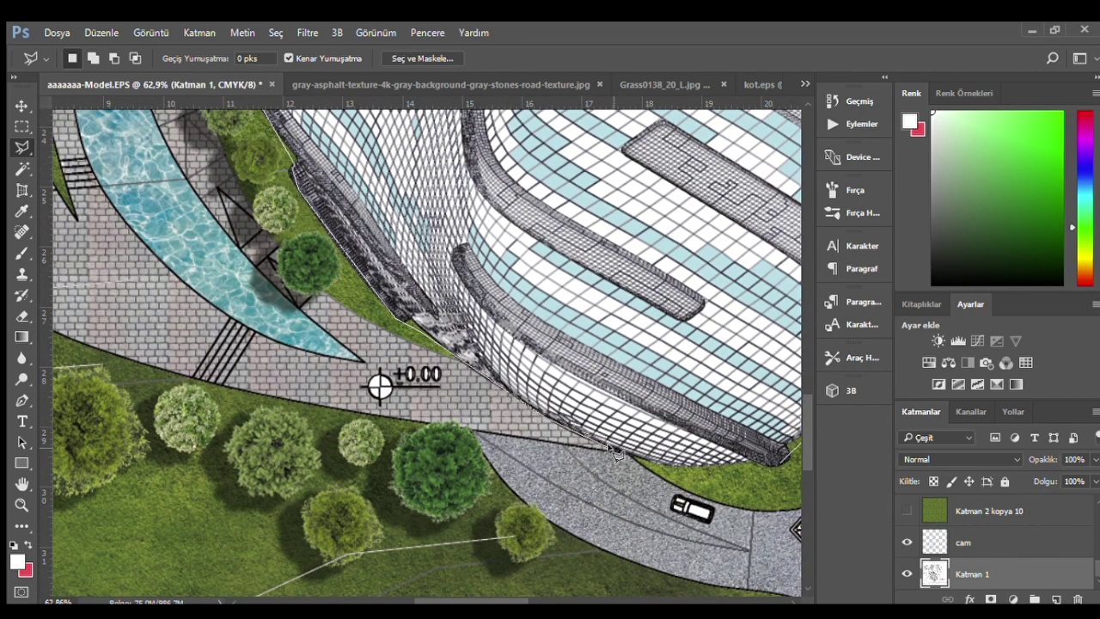
double_click(777, 460)
scroll(384, 453, down, 5)
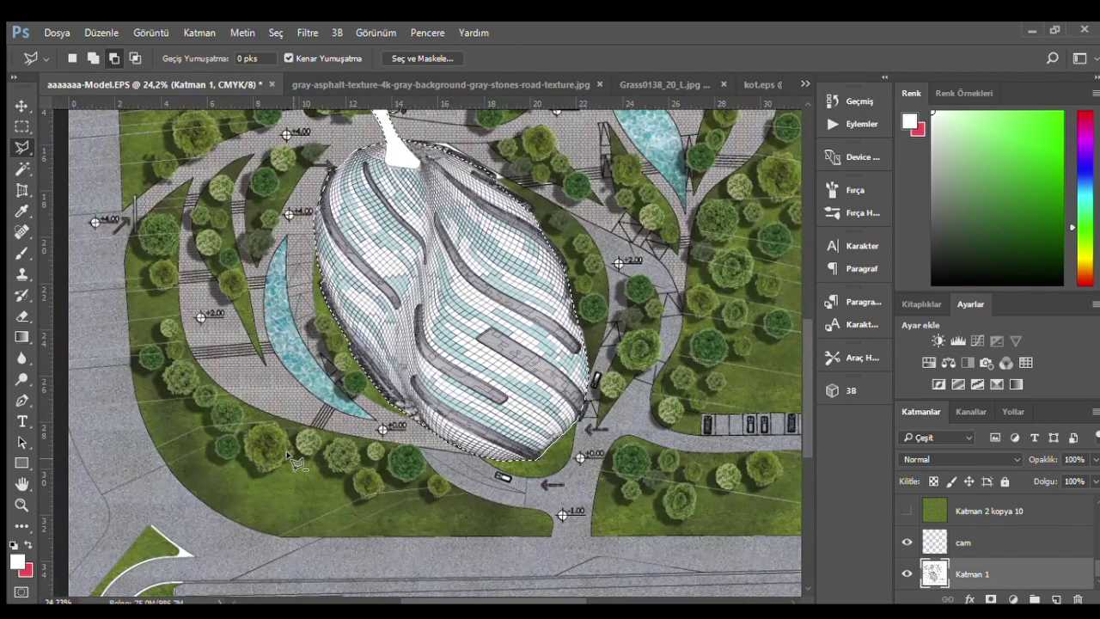
scroll(294, 464, down, 3)
scroll(1021, 562, up, 2)
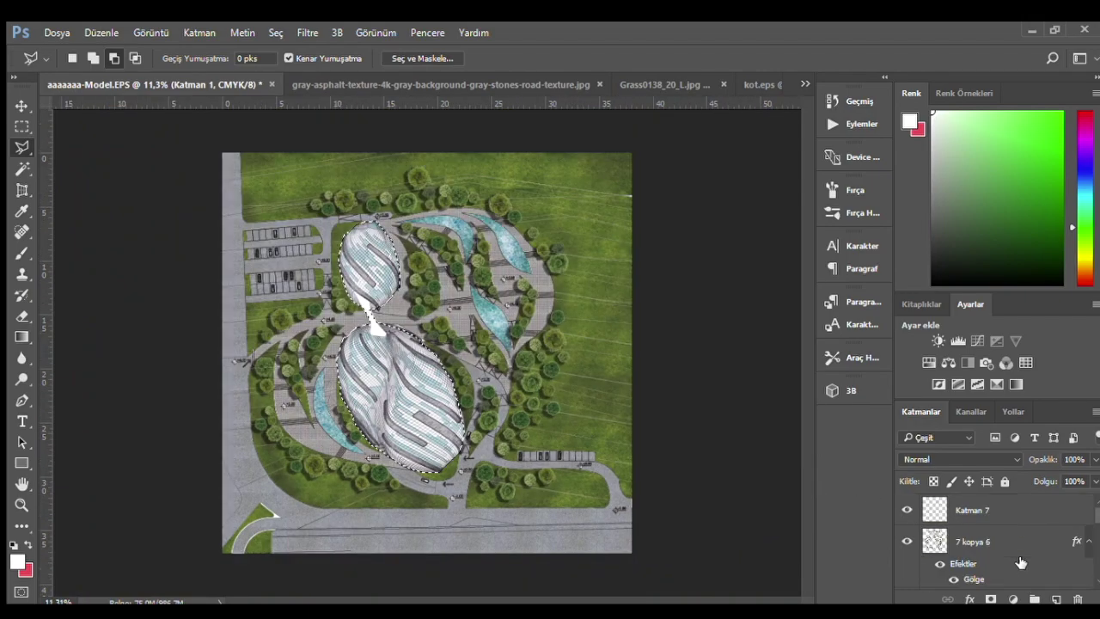
- Create a new layer above Katman 7 and confirm its drop shadow settings
key(ctrl+j)
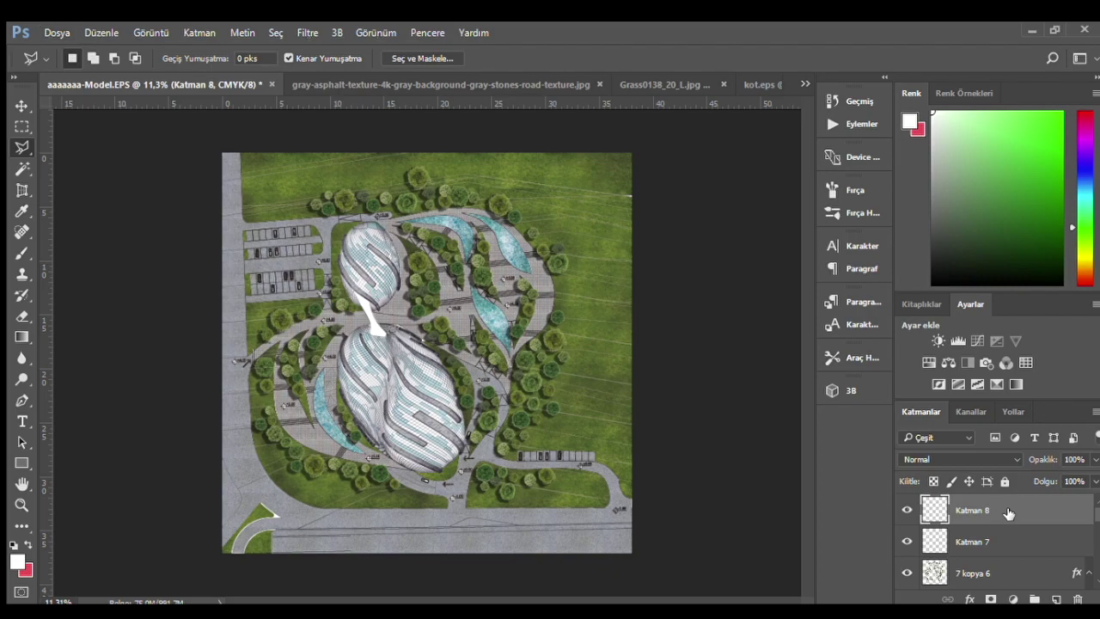
click(21, 105)
scroll(417, 395, up, 1)
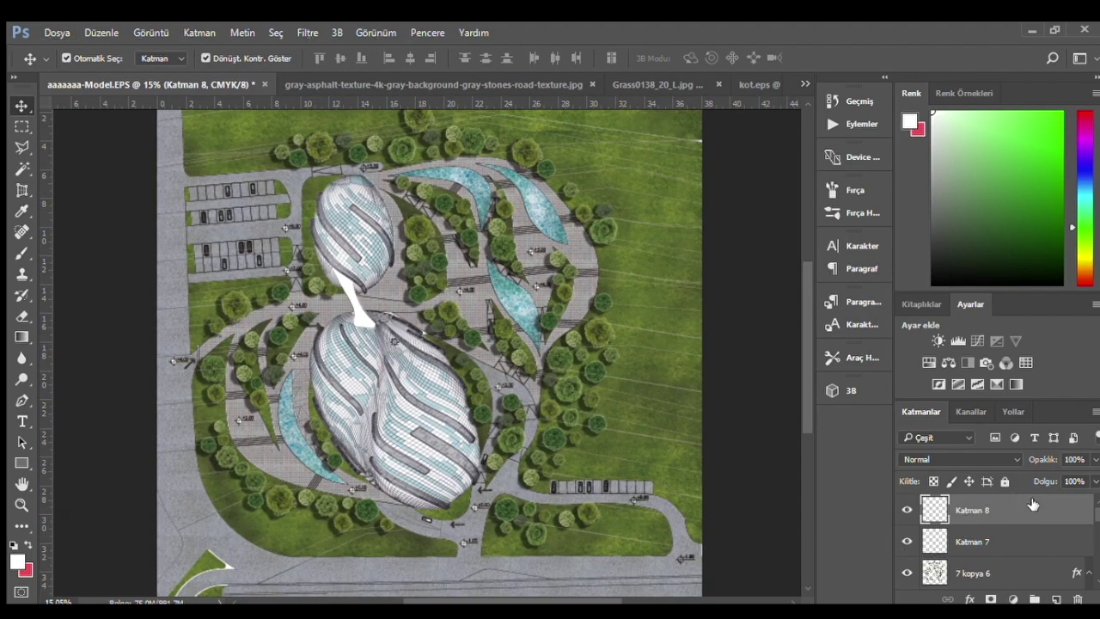
key(h)
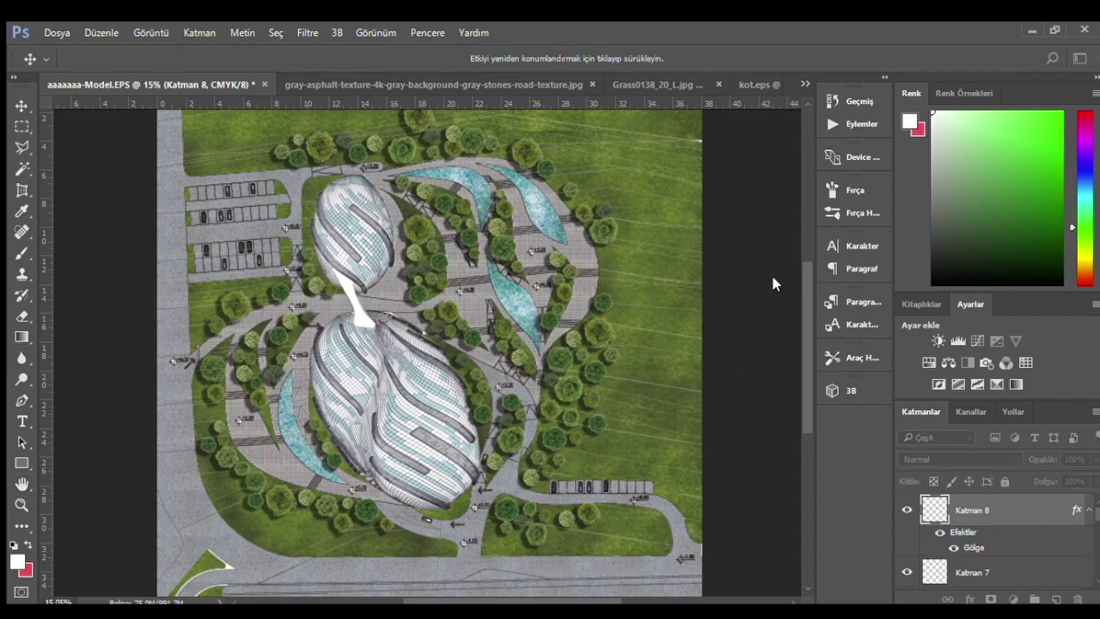
key(Return)
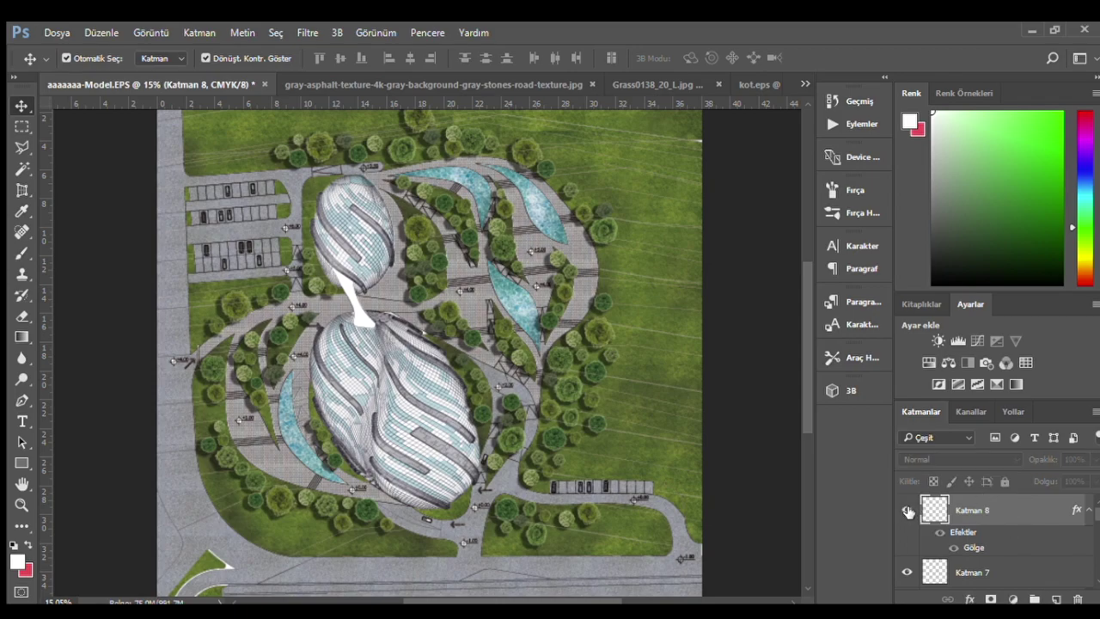
- Copy the Katman 1 buildings to a layer above Katman 7 with a drop shadow and Multiply blending
ctrl+click(974, 512)
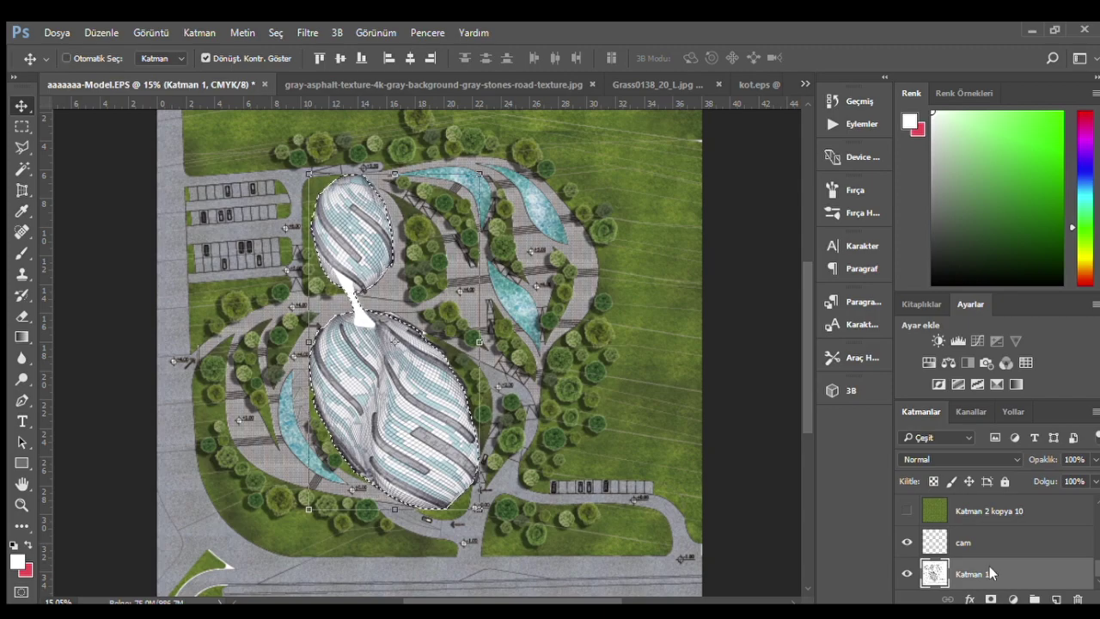
key(ctrl+j)
drag(995, 573, 988, 427)
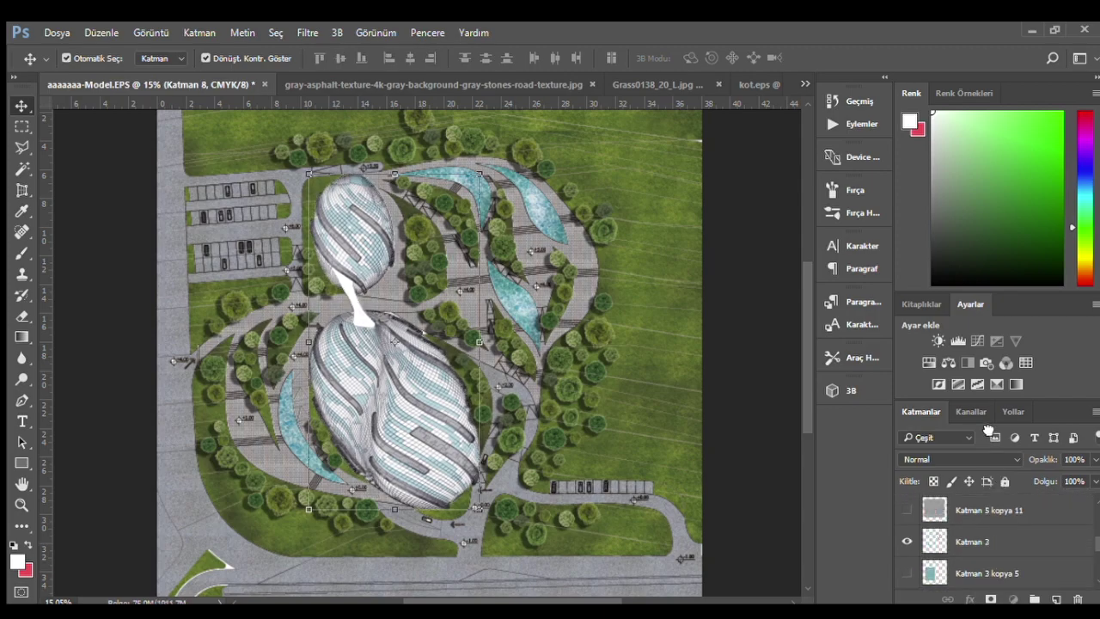
drag(973, 507, 986, 538)
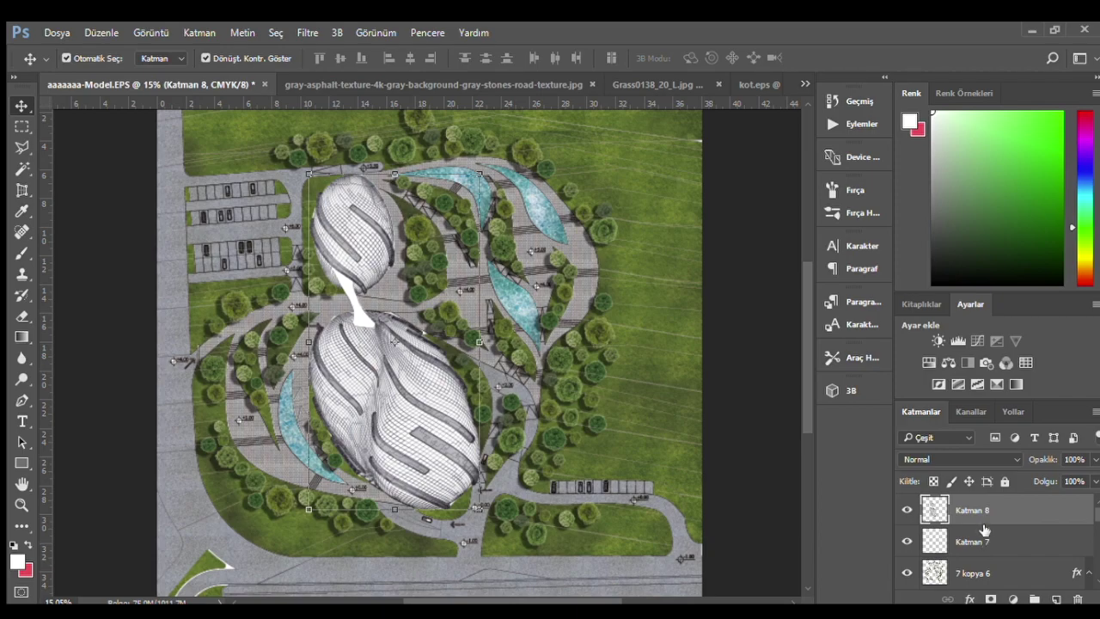
double_click(992, 507)
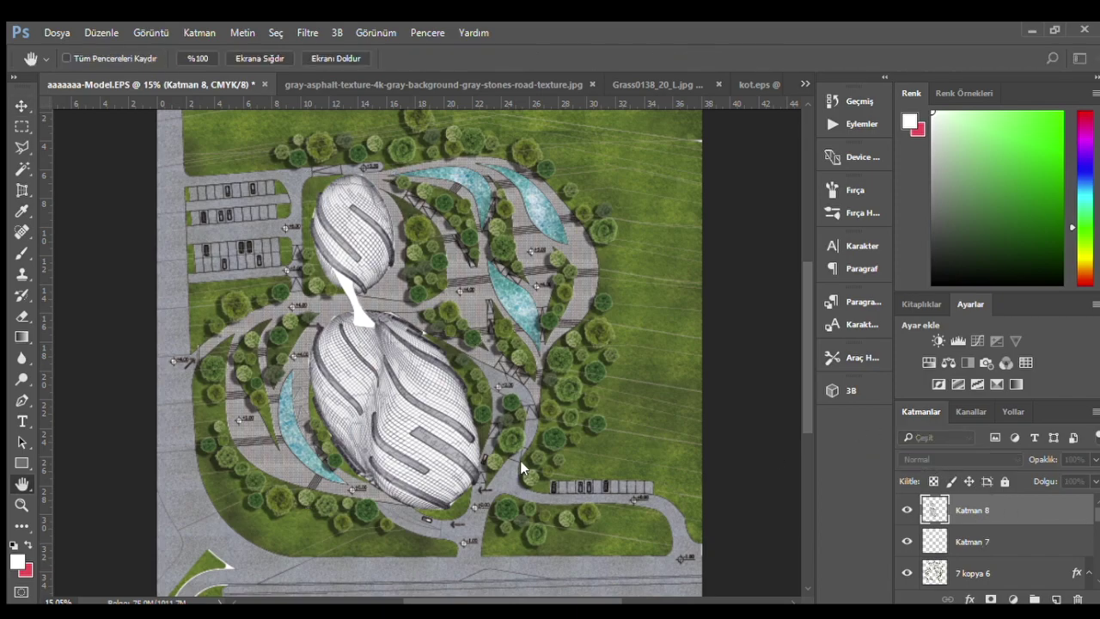
key(Return)
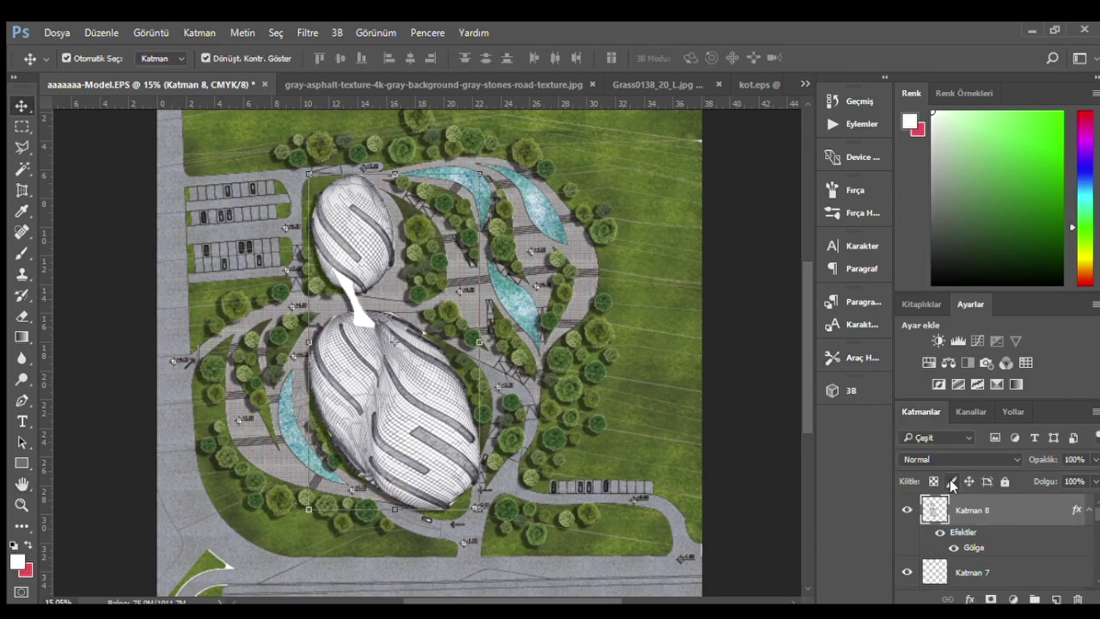
key(shift+alt+m)
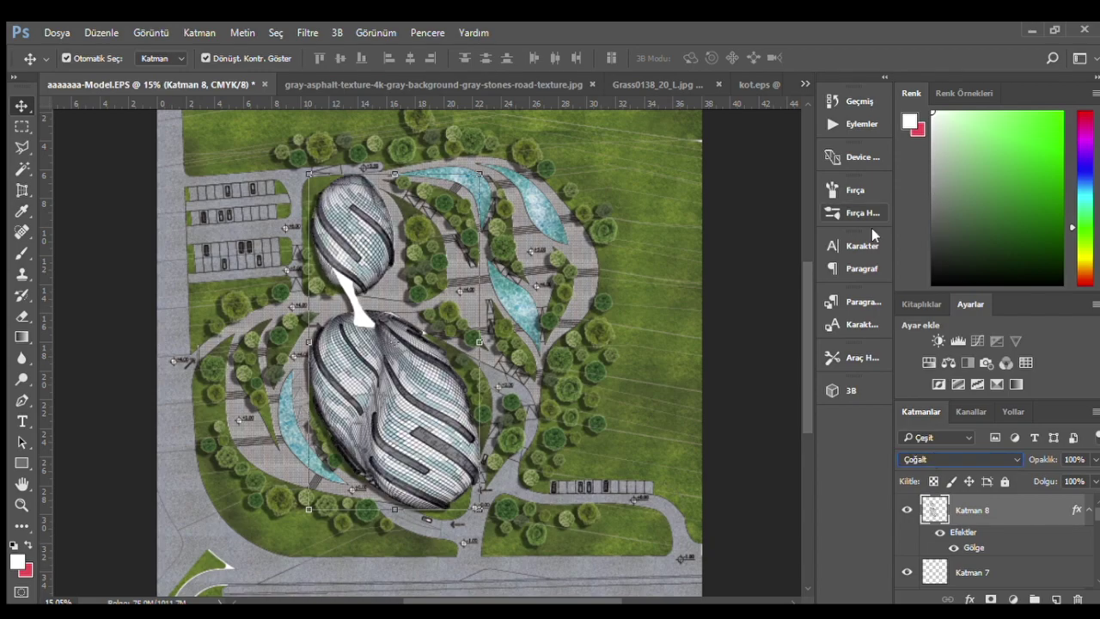
- Test Katman 8 at Normal blending, then step back in History to drop its shadow, keeping Multiply
click(21, 316)
scroll(393, 306, up, 2)
scroll(394, 306, up, 3)
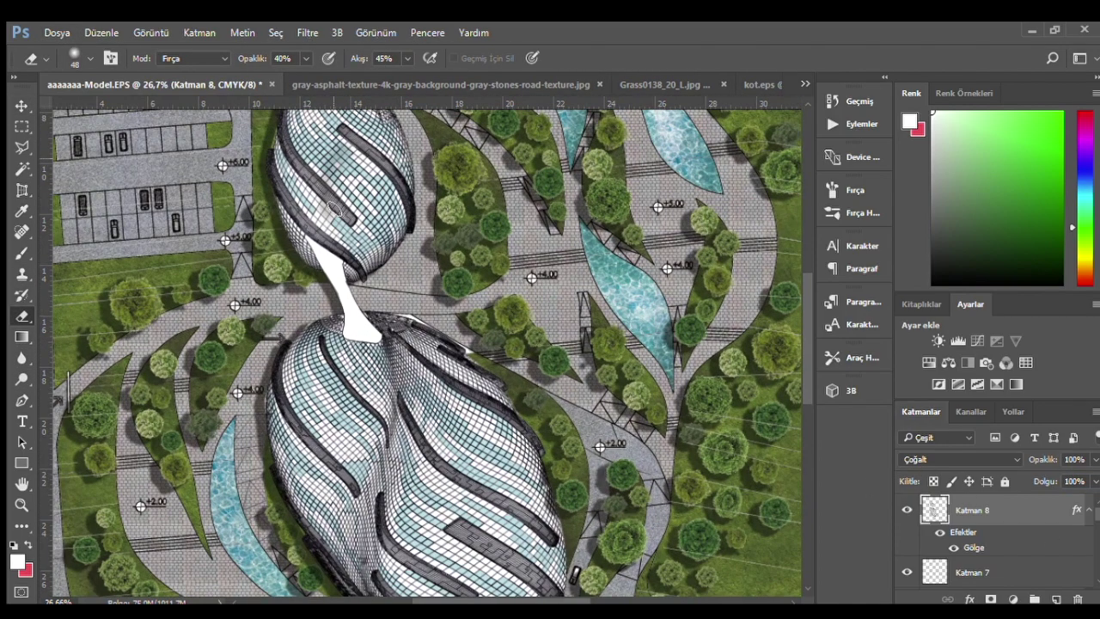
scroll(99, 288, up, 1)
scroll(99, 288, up, 2)
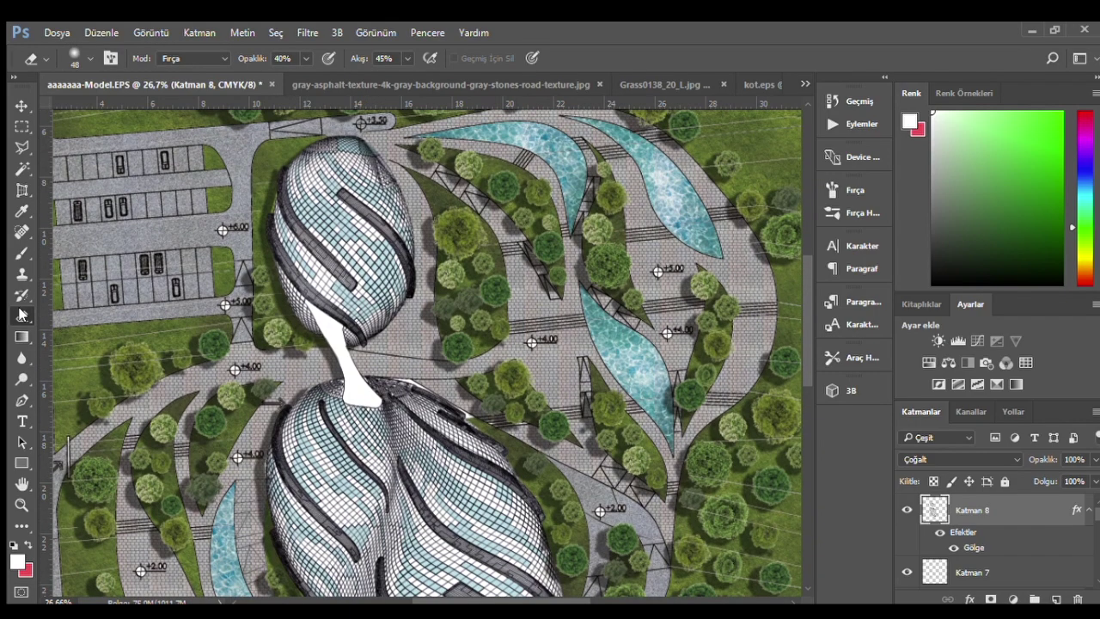
click(915, 462)
click(915, 145)
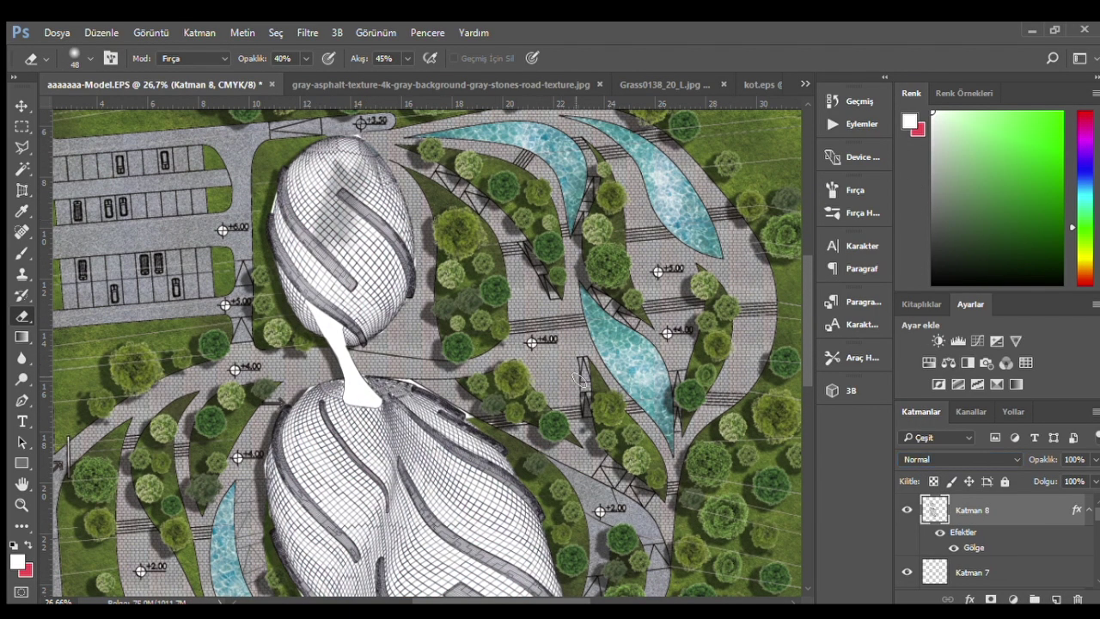
scroll(532, 410, down, 1)
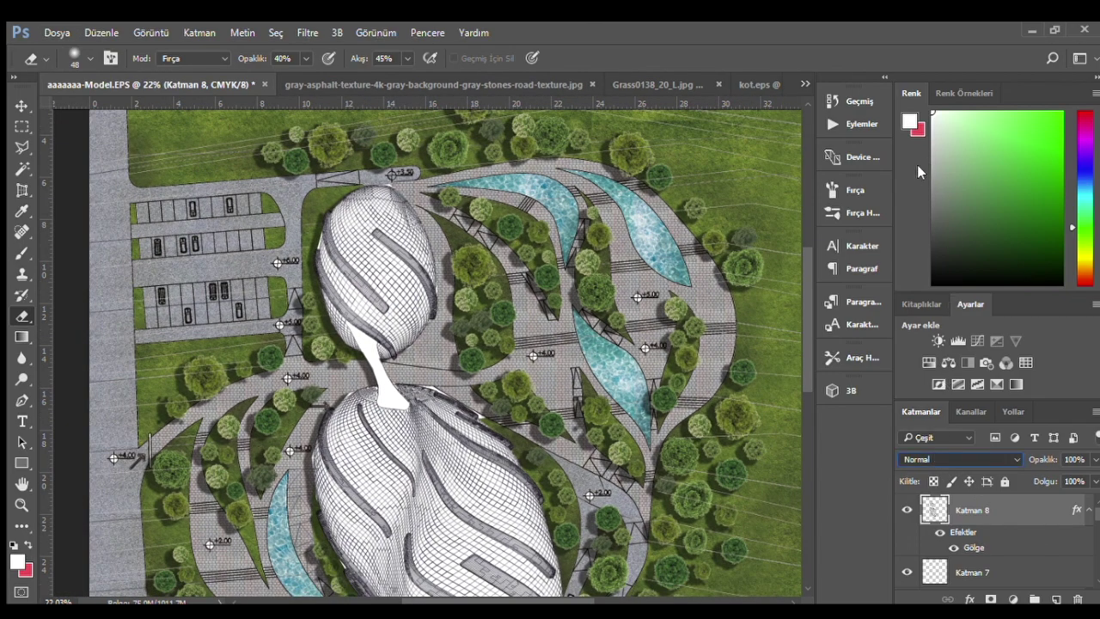
key(ctrl+z)
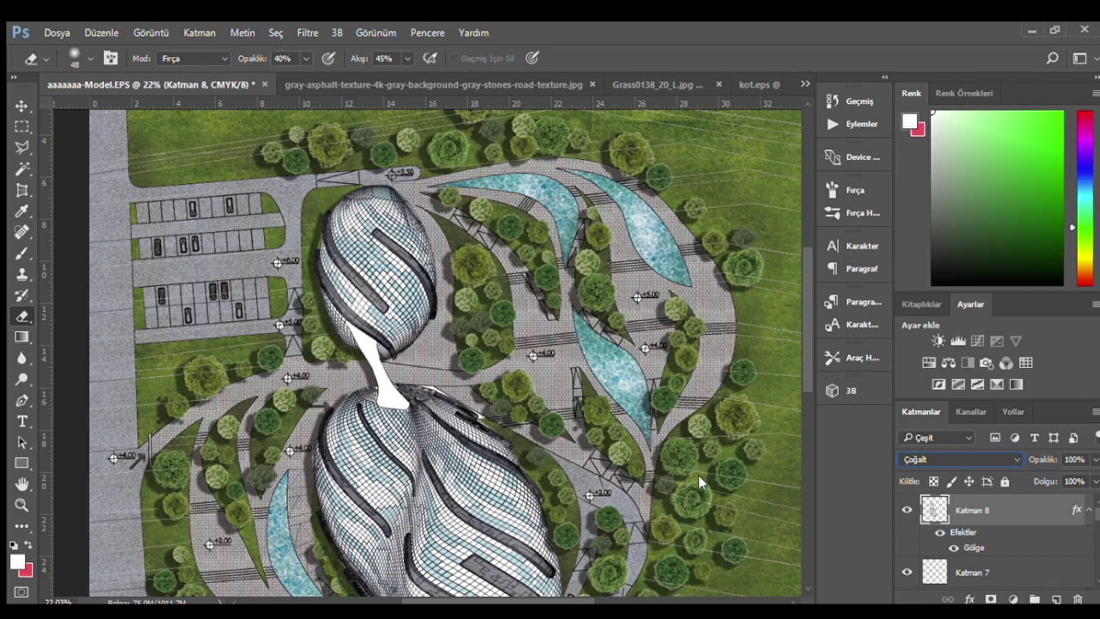
key(ctrl+alt+z)
key(ctrl+alt+z)
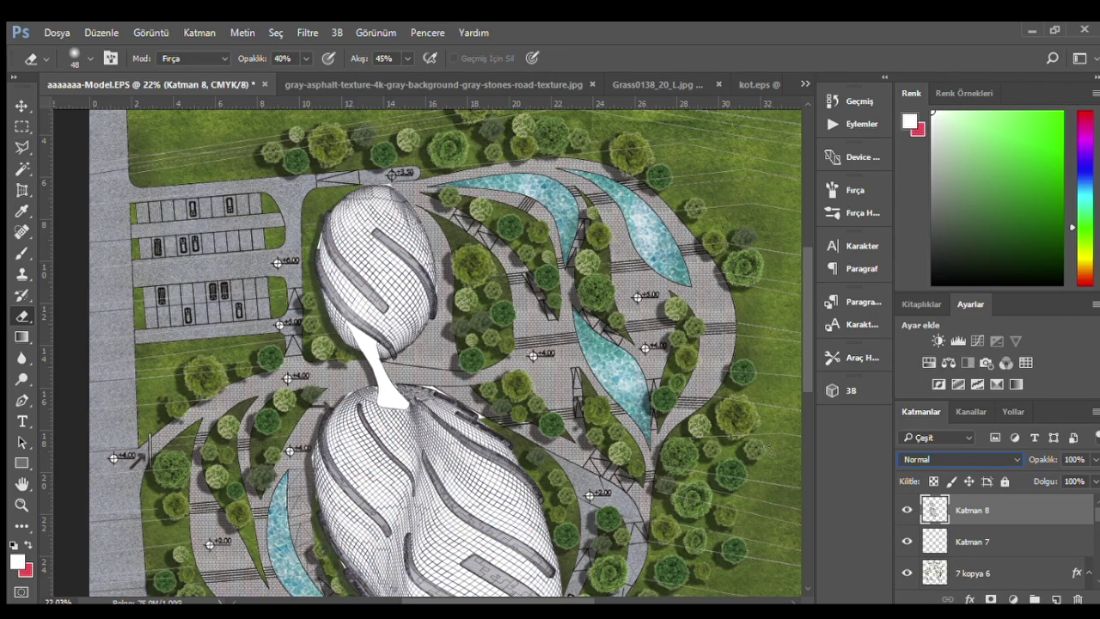
key(ctrl+shift+z)
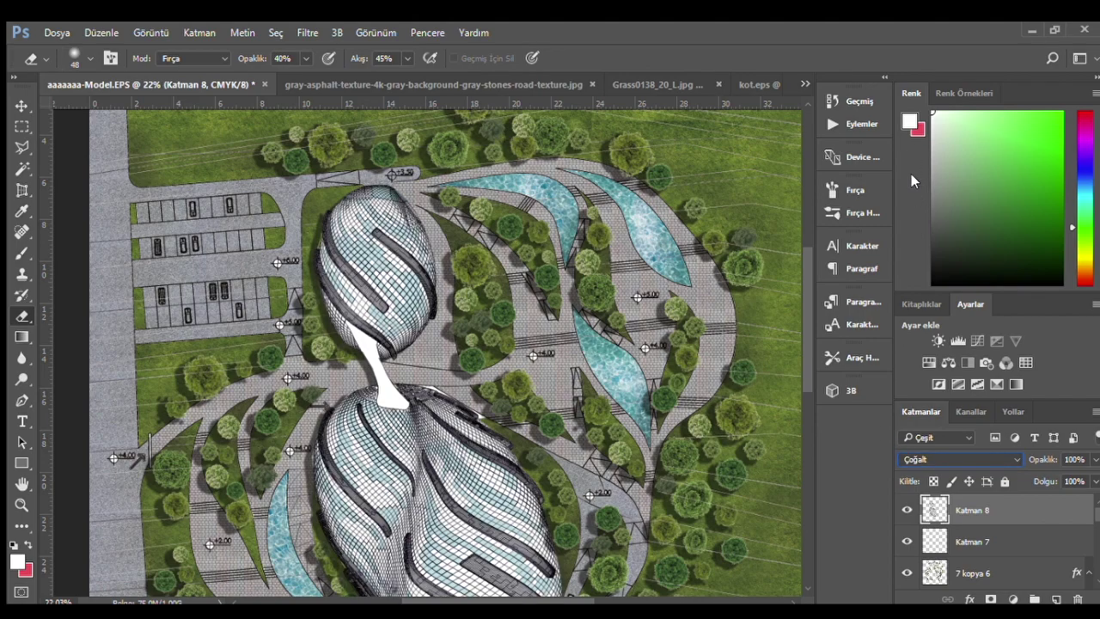
- Delete the glass pattern inside a Polygonal Lasso selection over the building, then fit the plan in the window
click(21, 147)
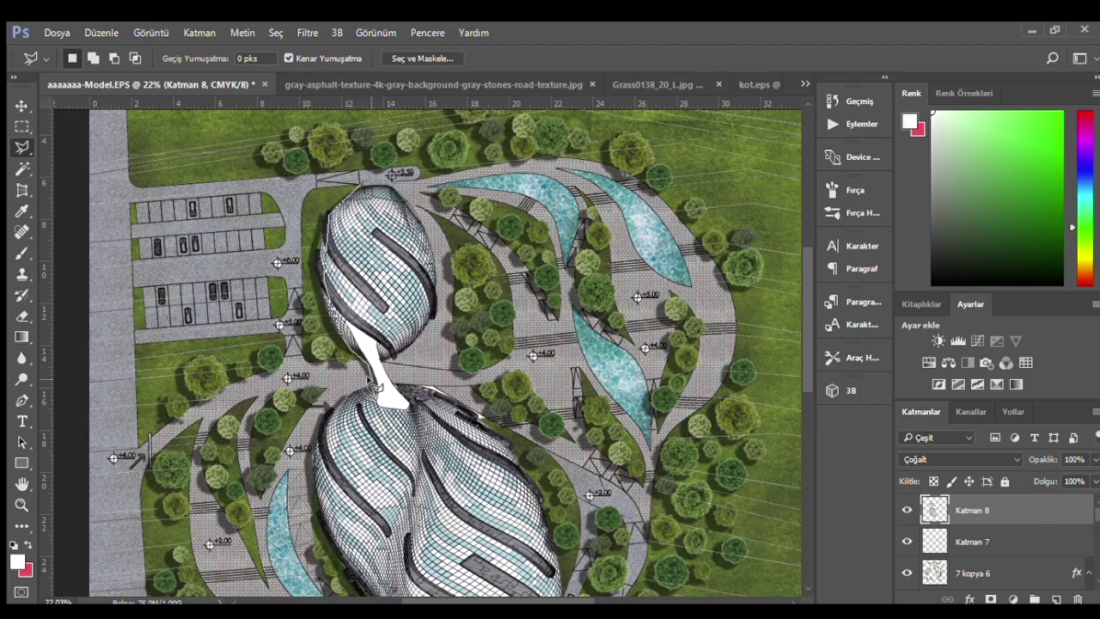
scroll(316, 506, down, 4)
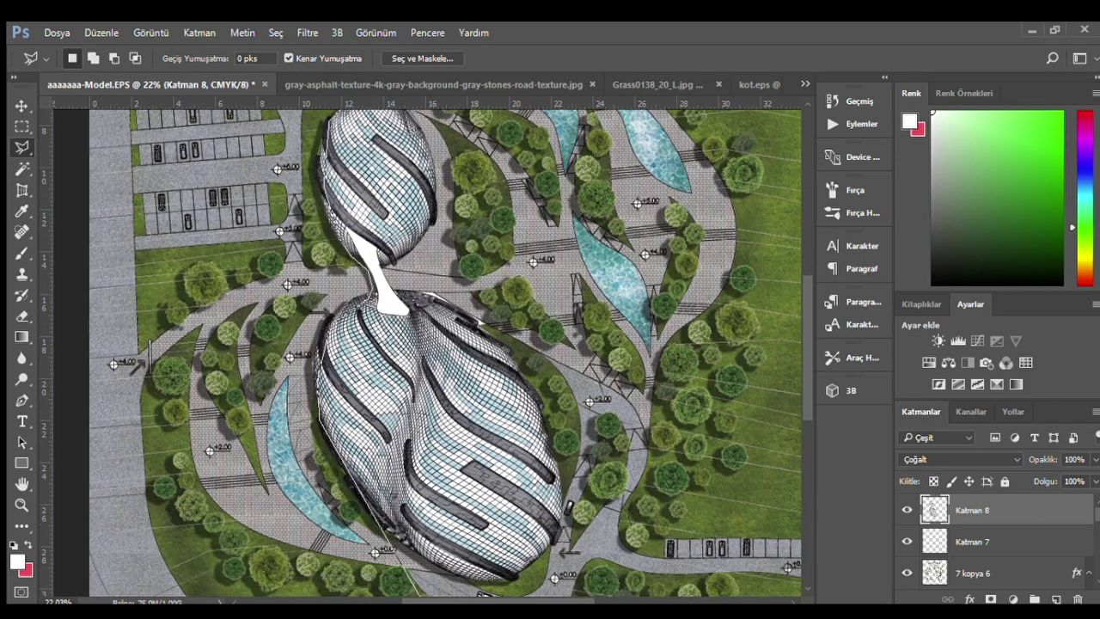
scroll(361, 507, down, 1)
click(597, 498)
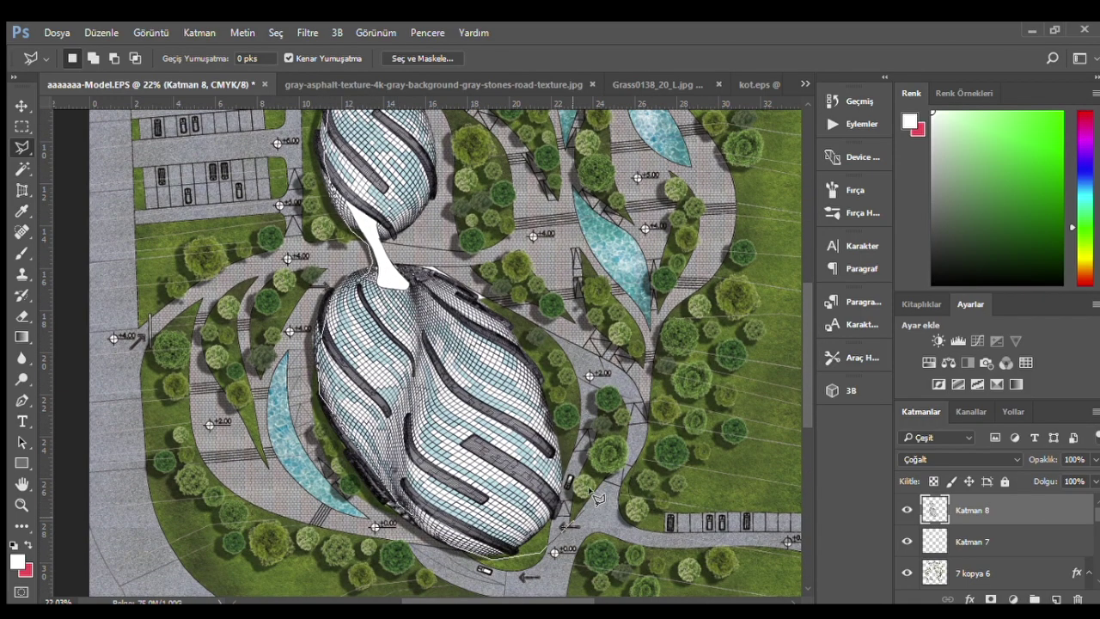
scroll(602, 258, up, 4)
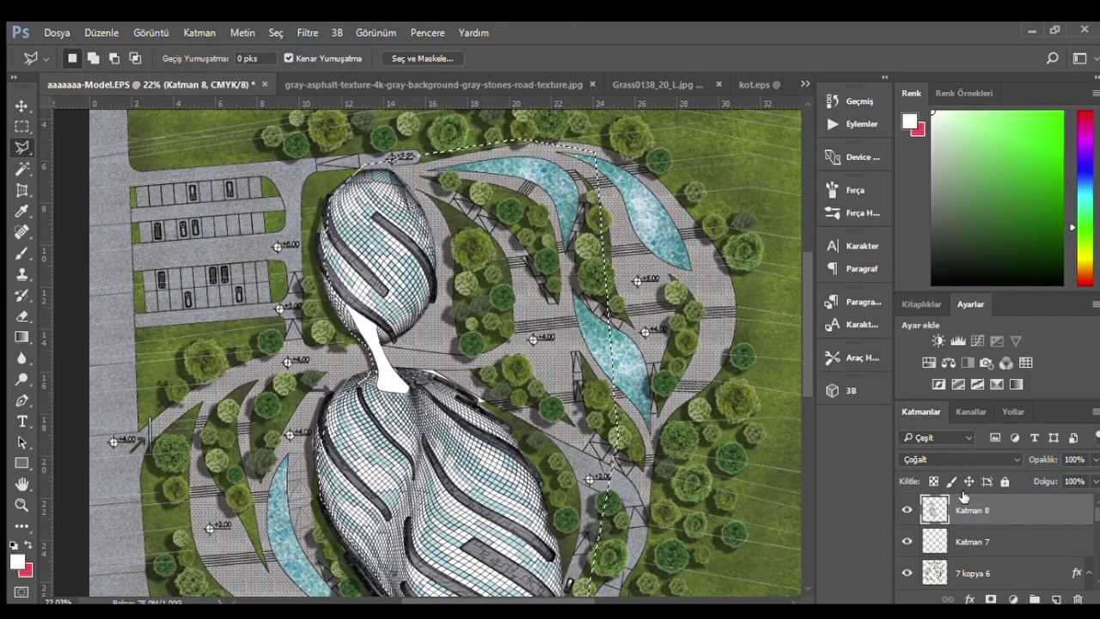
key(Delete)
key(ctrl+0)
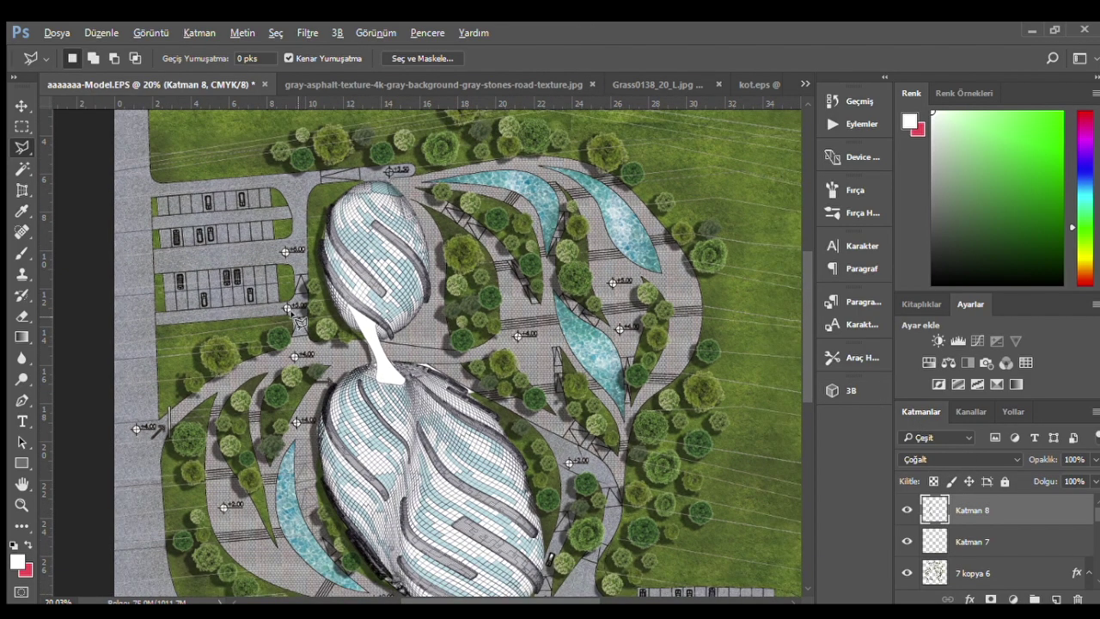
click(21, 105)
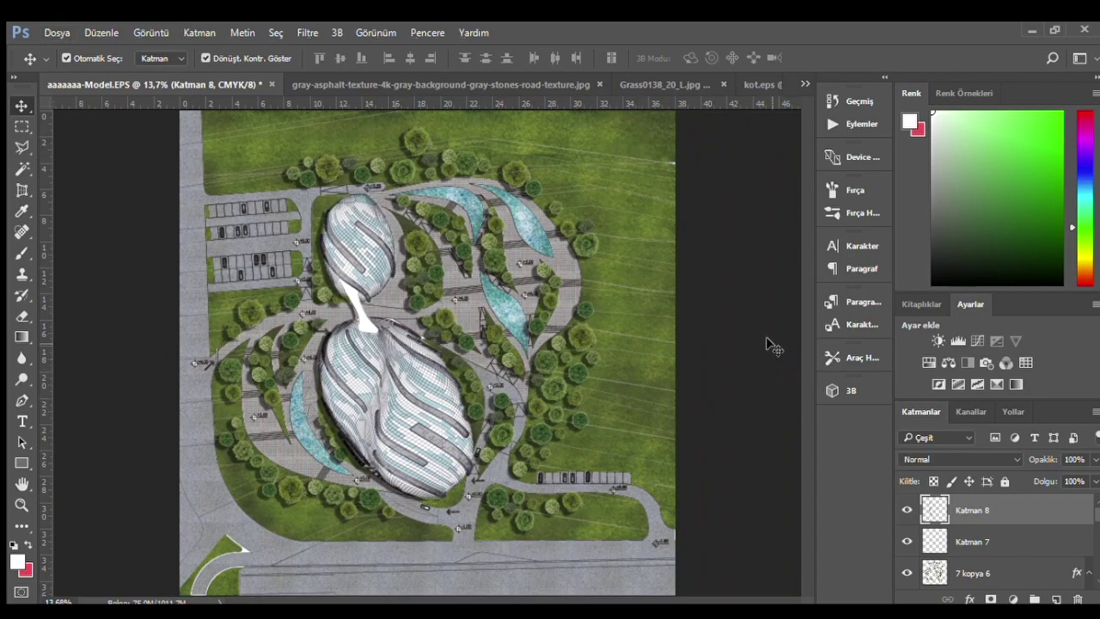
- Auto-select layer Katman 5 by clicking it on the canvas
click(768, 344)
scroll(624, 295, down, 1)
scroll(617, 292, up, 1)
scroll(602, 283, up, 1)
click(563, 253)
- Burn the paved road near the top of the plan with Midtones at 60% exposure
click(22, 379)
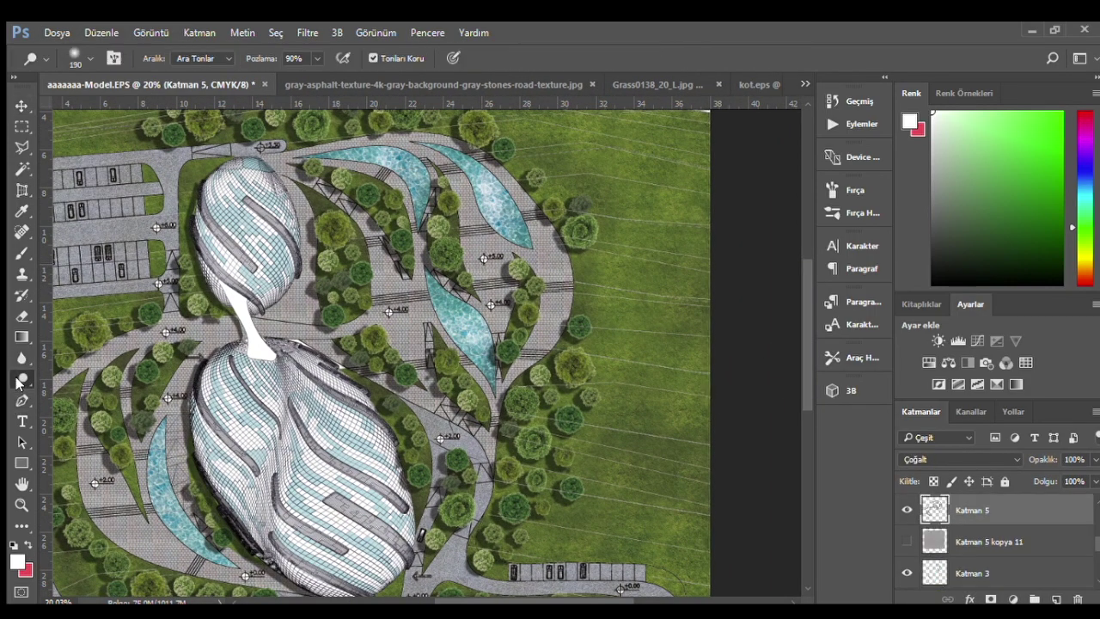
scroll(371, 331, up, 1)
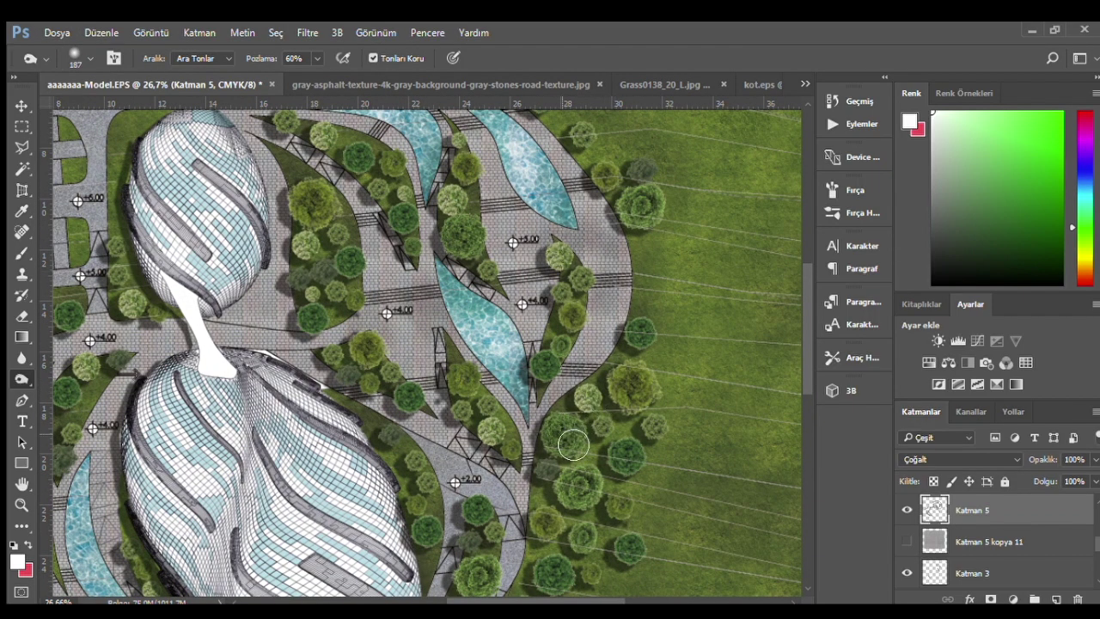
scroll(539, 210, down, 1)
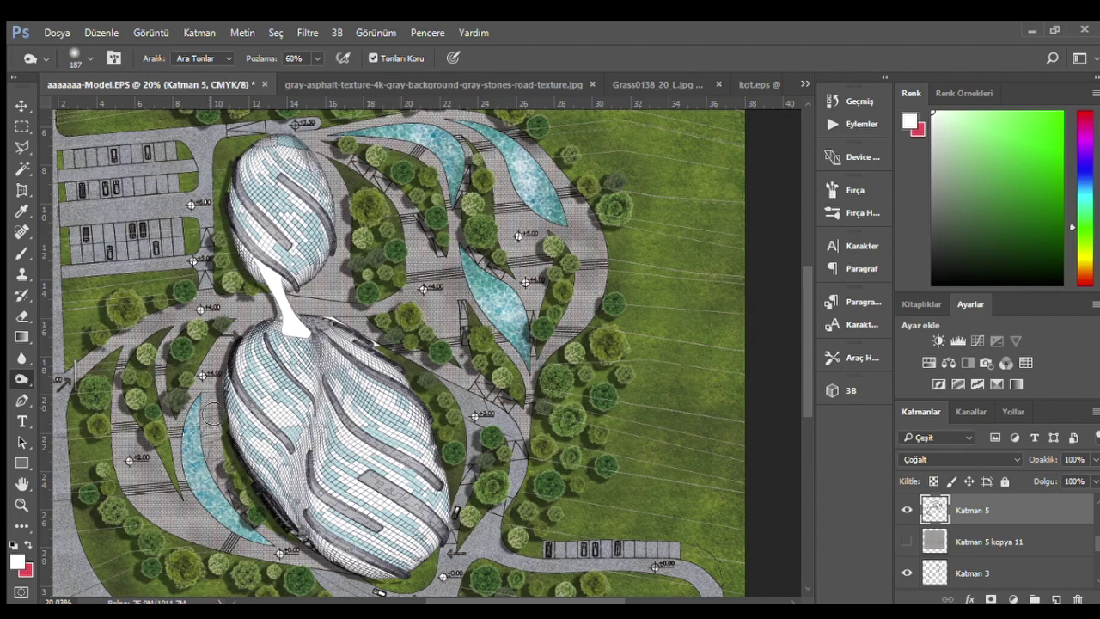
scroll(207, 307, up, 1)
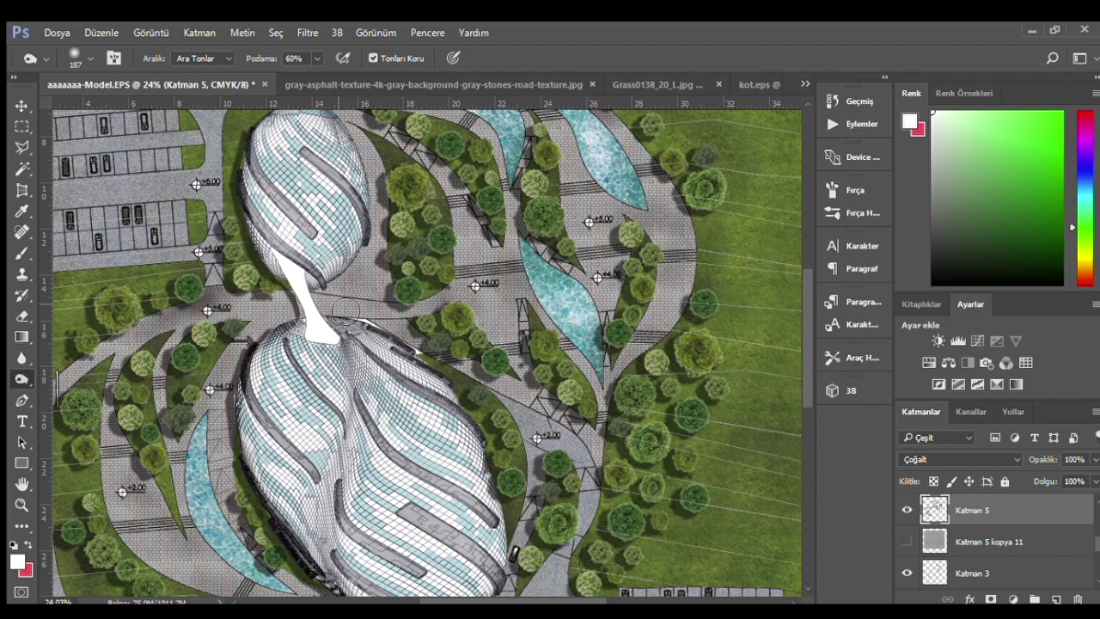
scroll(245, 413, down, 1)
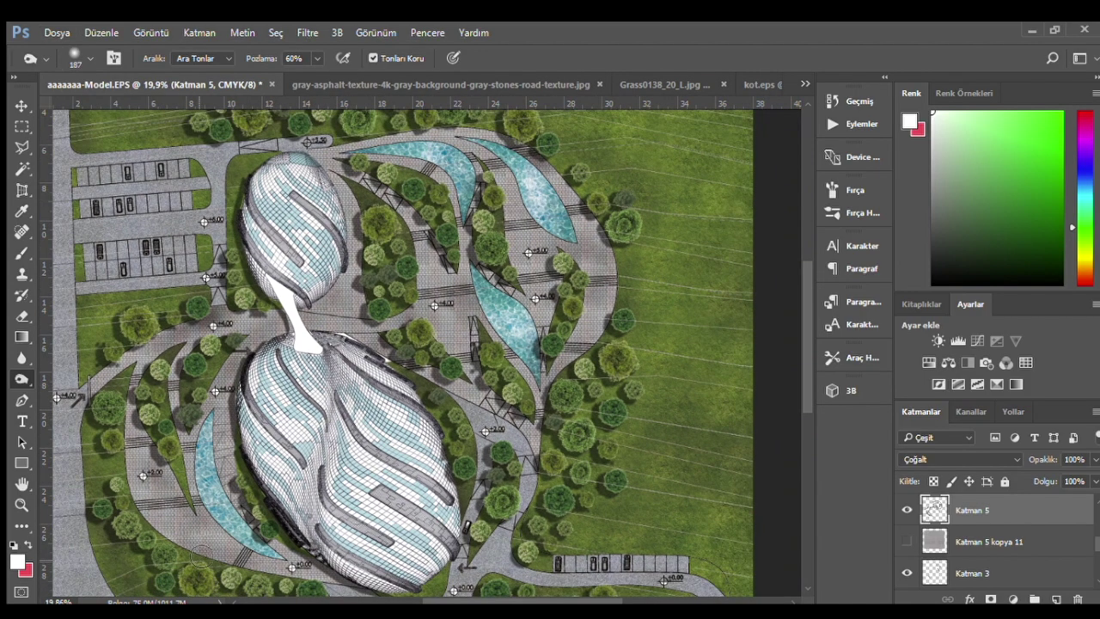
drag(360, 151, 319, 149)
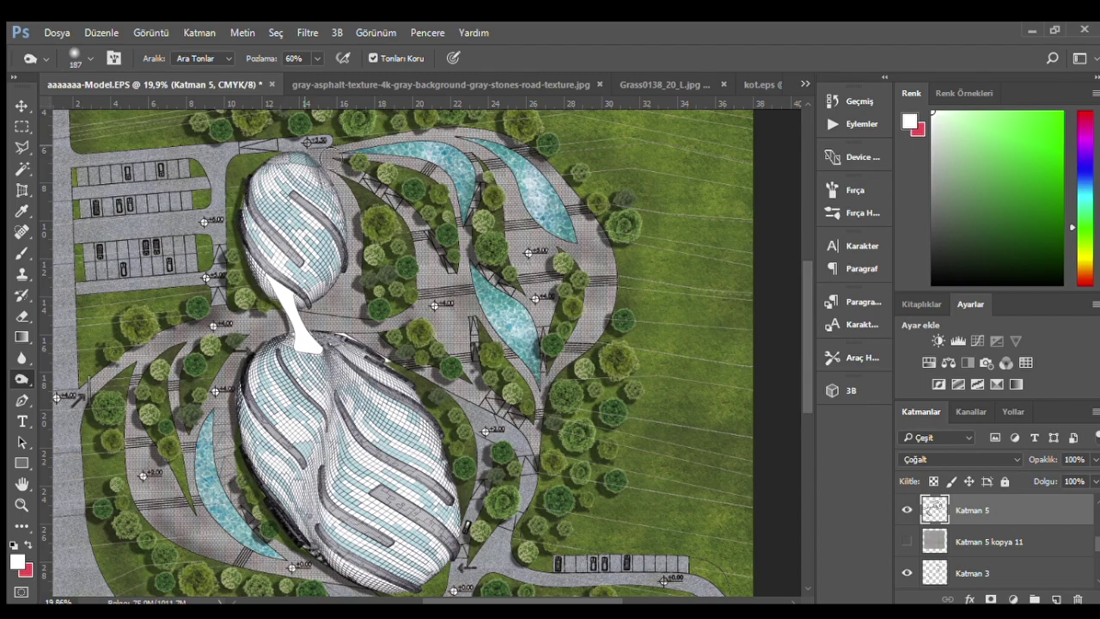
scroll(532, 361, down, 2)
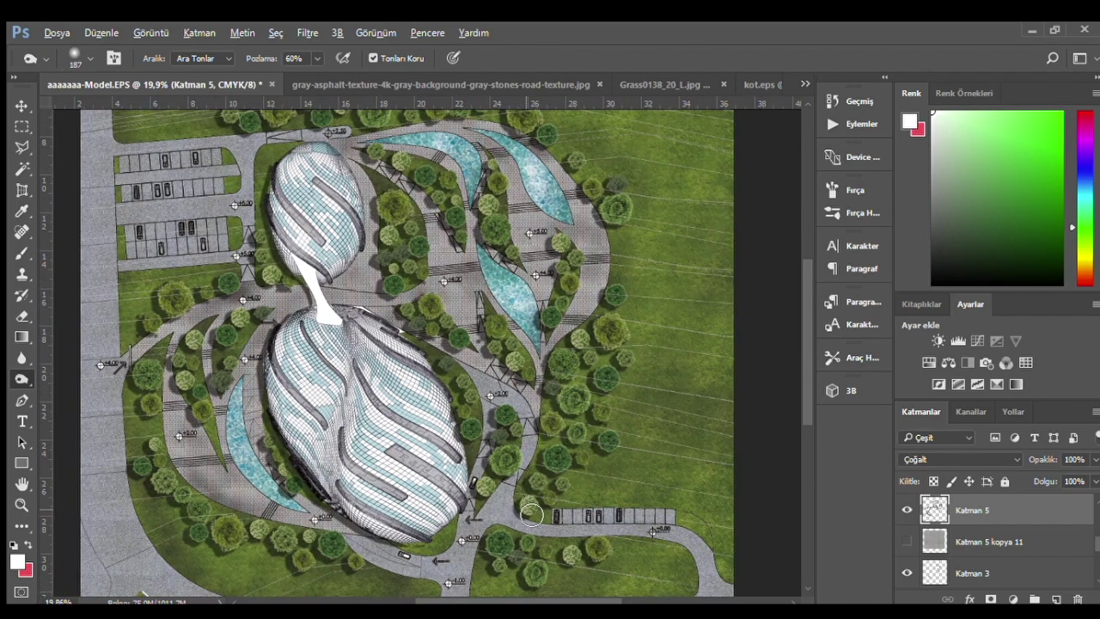
scroll(387, 345, down, 1)
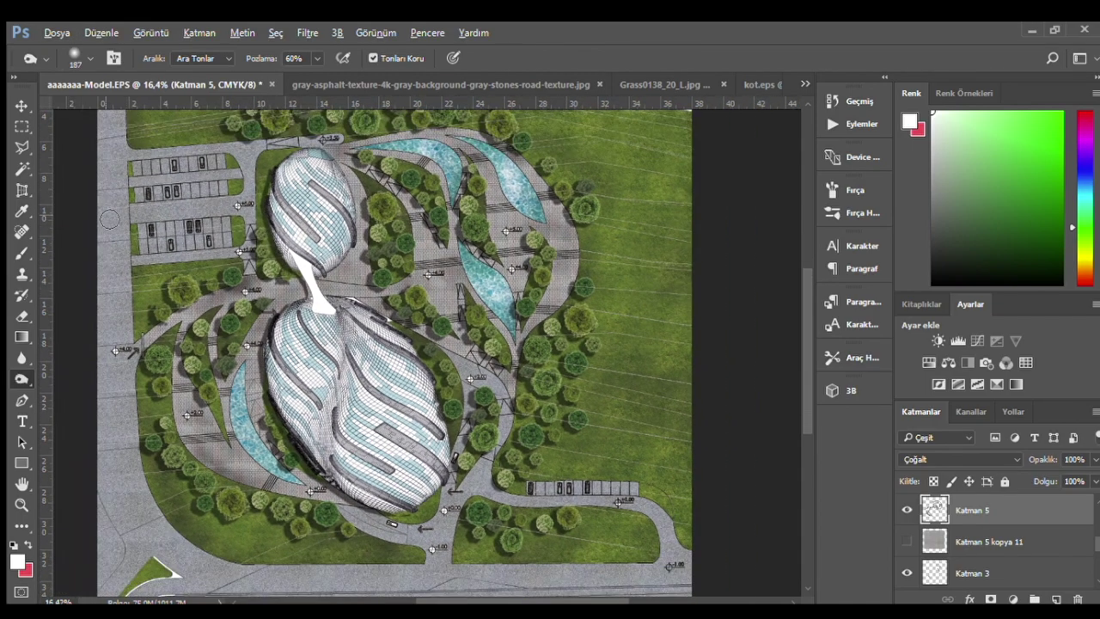
click(21, 105)
click(110, 206)
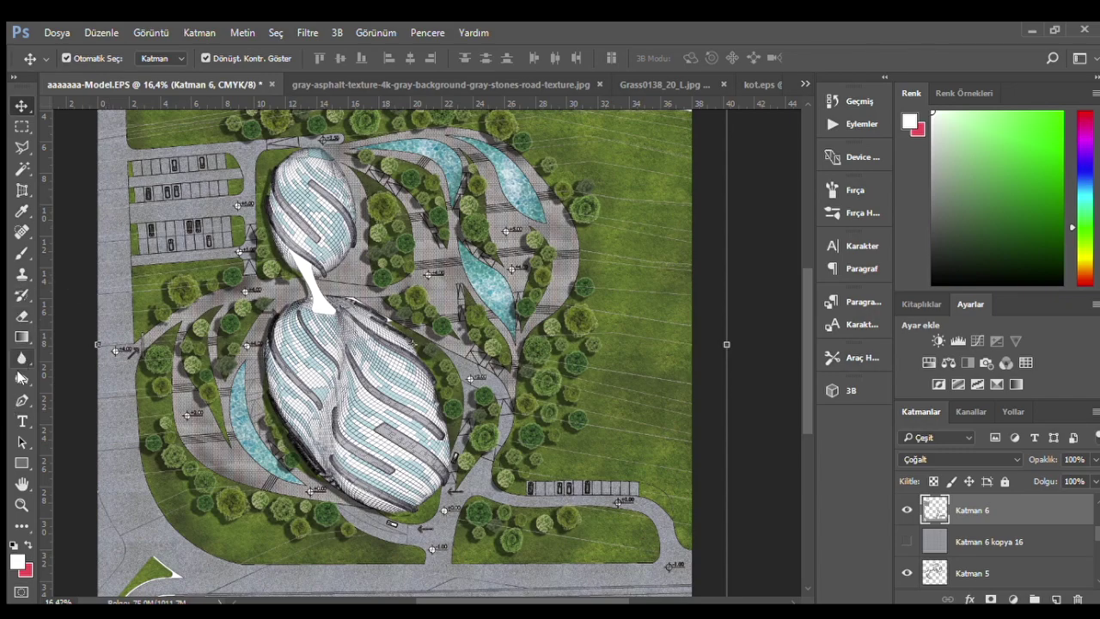
- Burn-darken the road strip along the plan's left side on Katman 6
click(22, 378)
scroll(228, 328, down, 1)
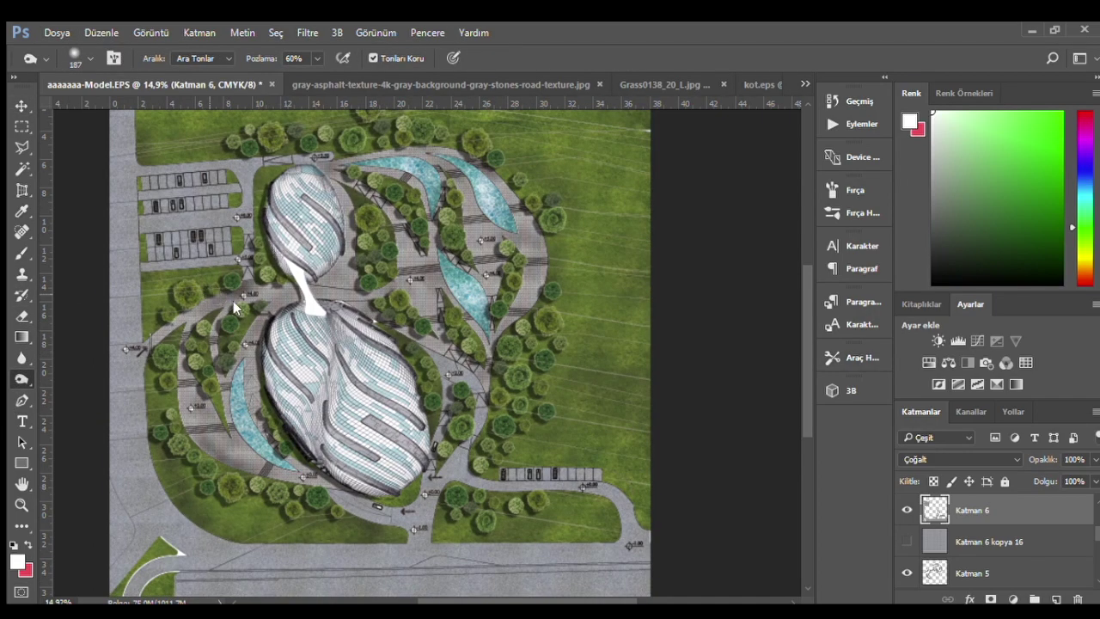
text(40)
scroll(193, 159, down, 1)
mouse_move(228, 211)
mouse_down()
mouse_move(245, 522)
mouse_move(590, 567)
mouse_move(692, 553)
mouse_move(304, 529)
mouse_move(211, 291)
mouse_move(221, 441)
mouse_move(362, 594)
mouse_move(611, 512)
mouse_up()
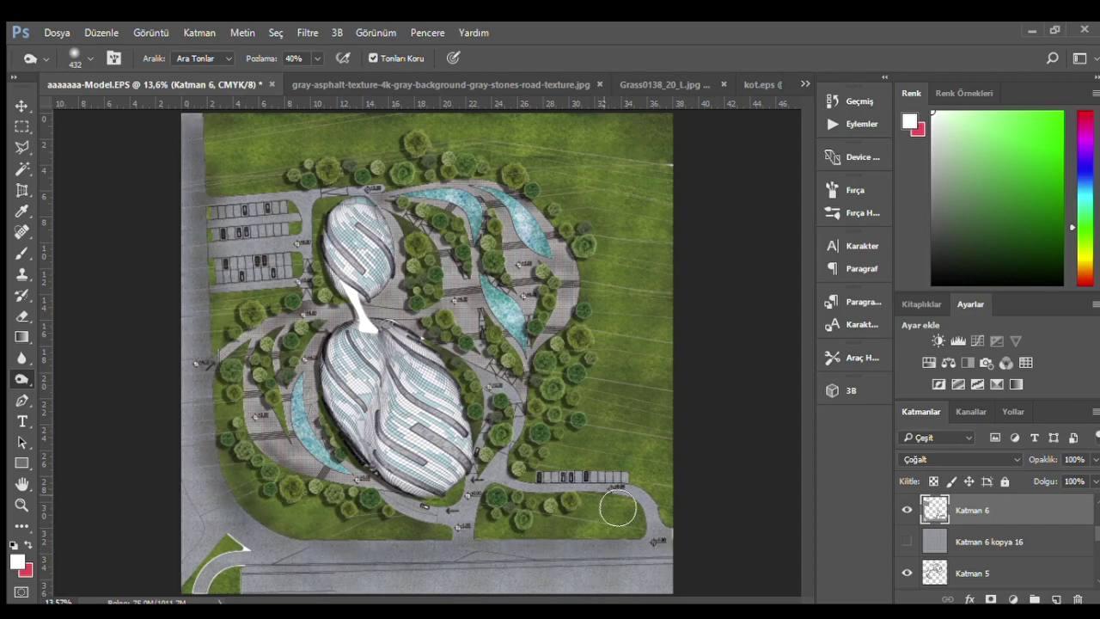
scroll(542, 425, up, 2)
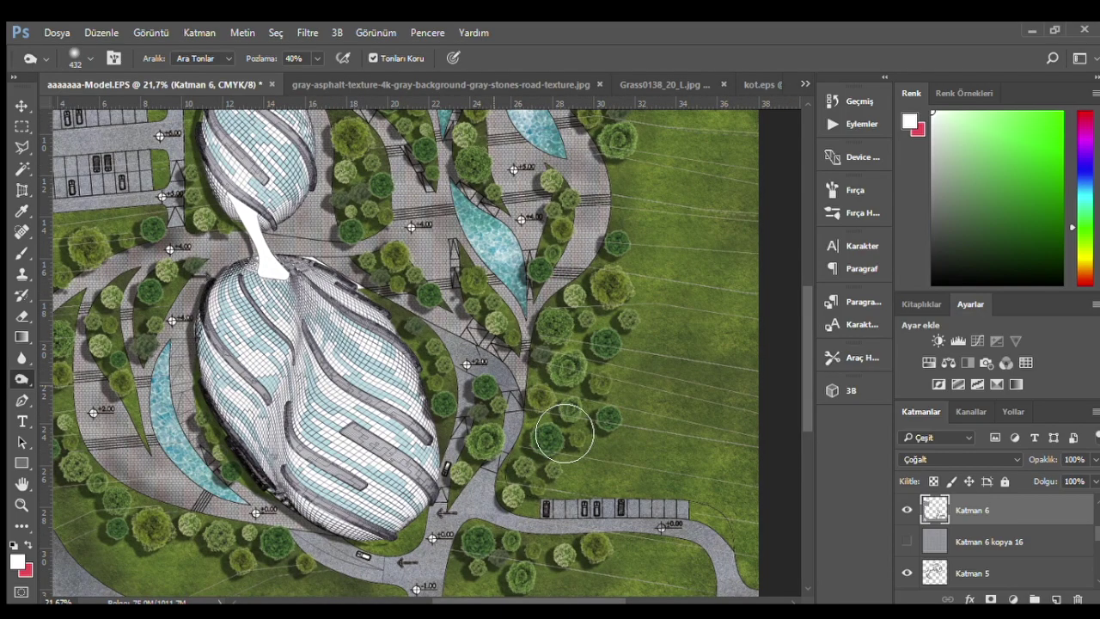
scroll(560, 491, down, 1)
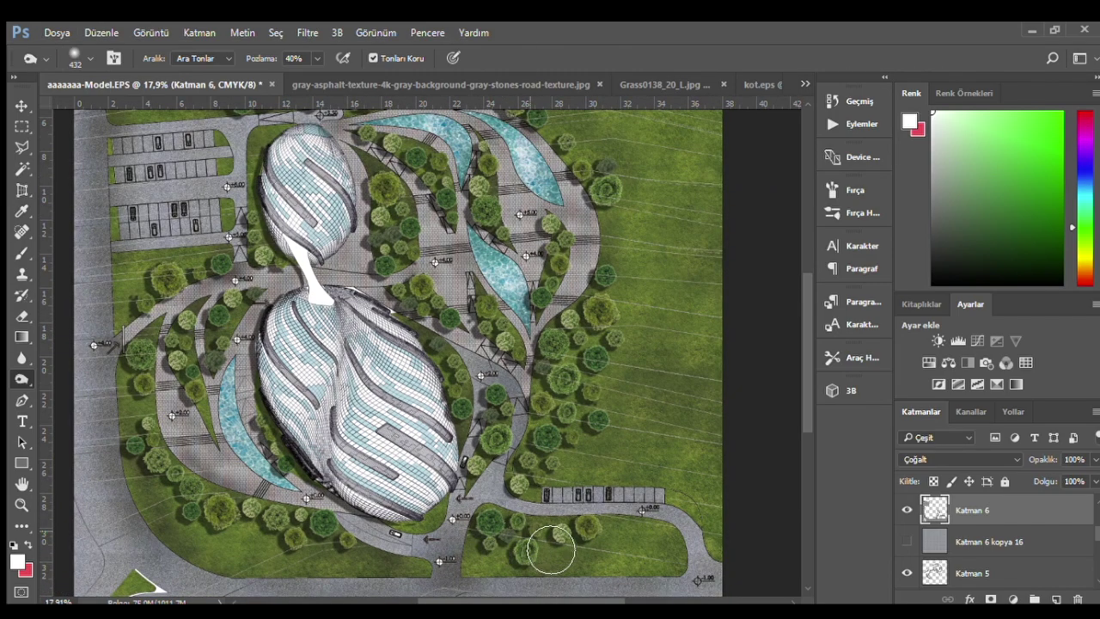
scroll(198, 293, up, 2)
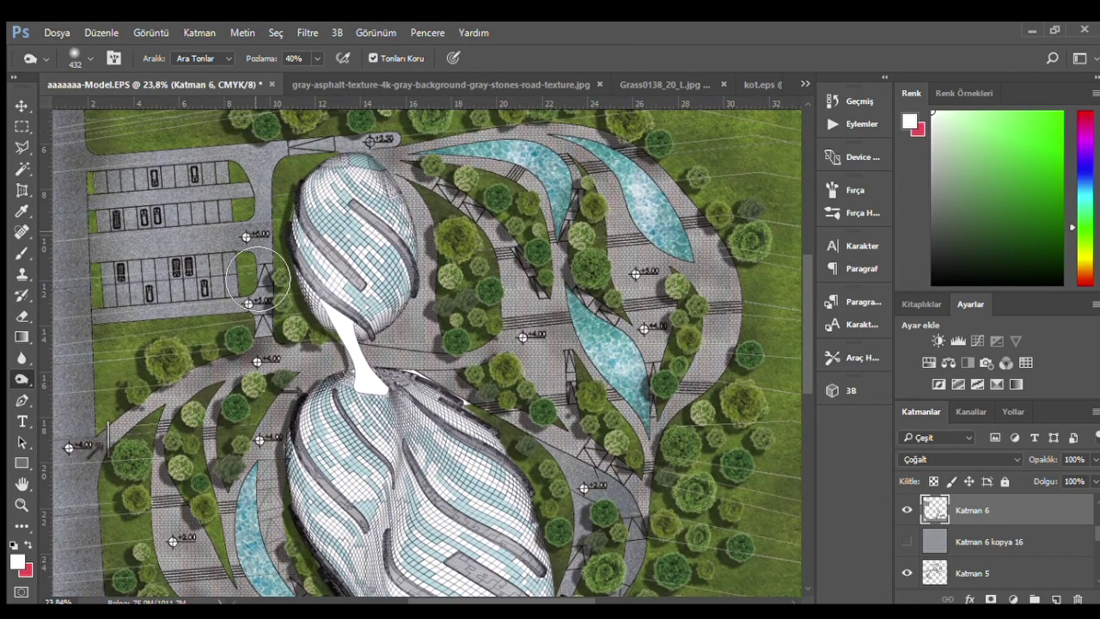
scroll(275, 309, down, 3)
scroll(305, 336, up, 2)
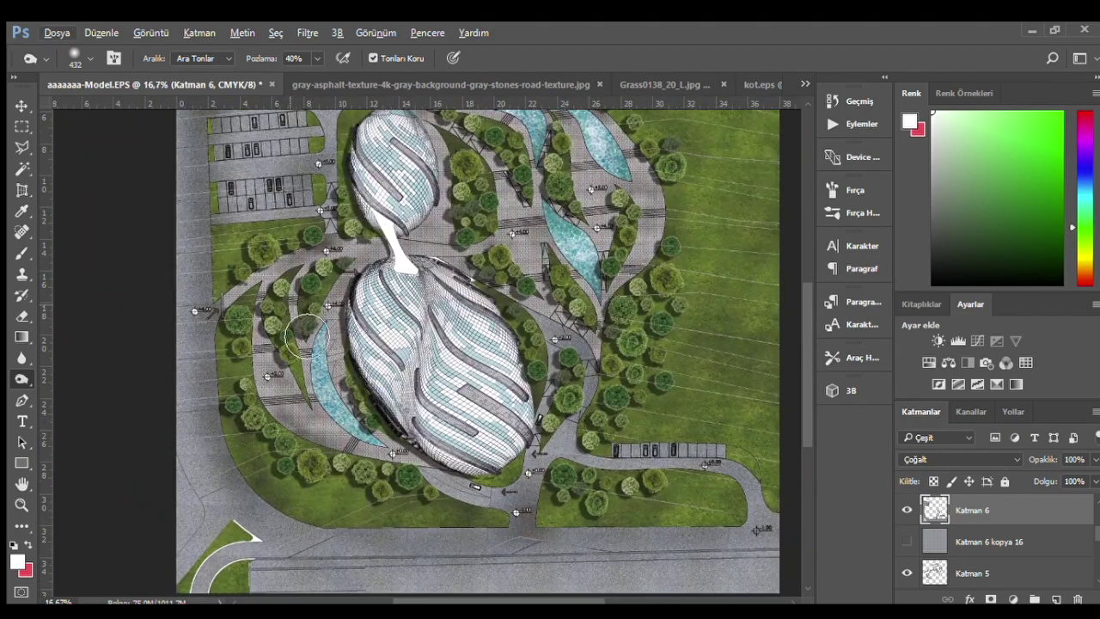
scroll(305, 337, down, 3)
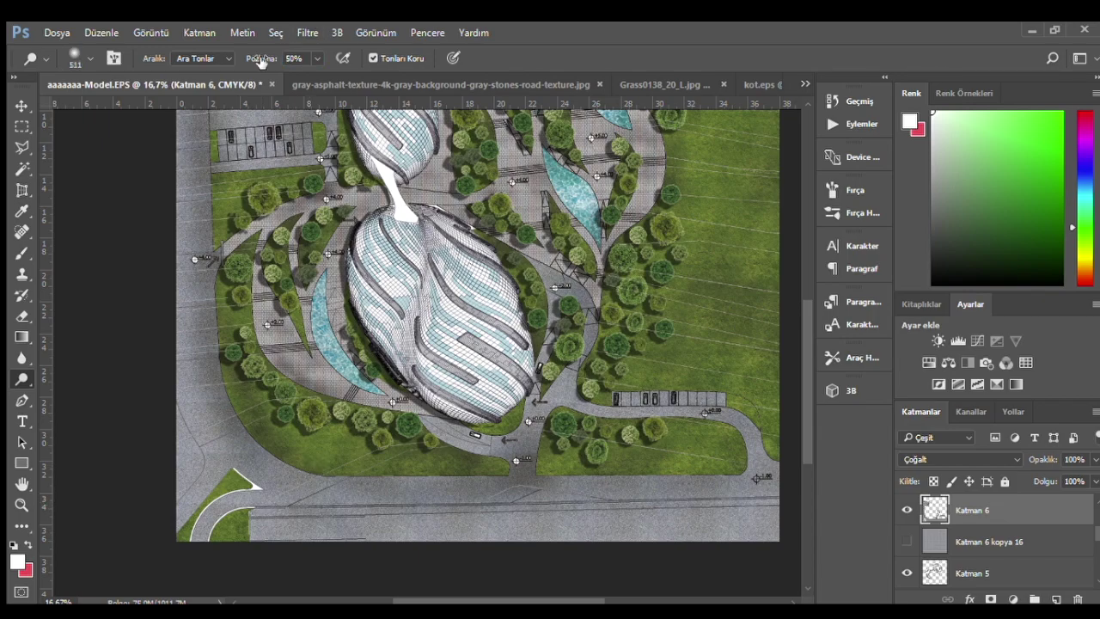
- Inspect the toned building up close, then add and select a new empty layer
scroll(261, 436, down, 1)
scroll(275, 301, up, 1)
scroll(275, 300, up, 1)
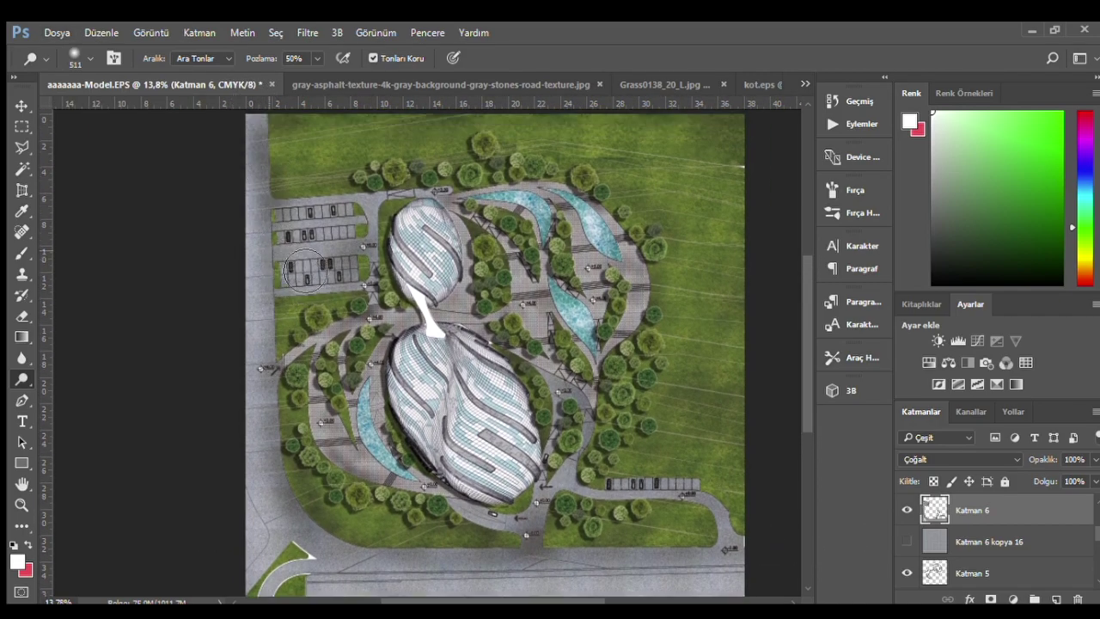
scroll(292, 287, up, 1)
scroll(627, 509, up, 1)
scroll(619, 507, up, 1)
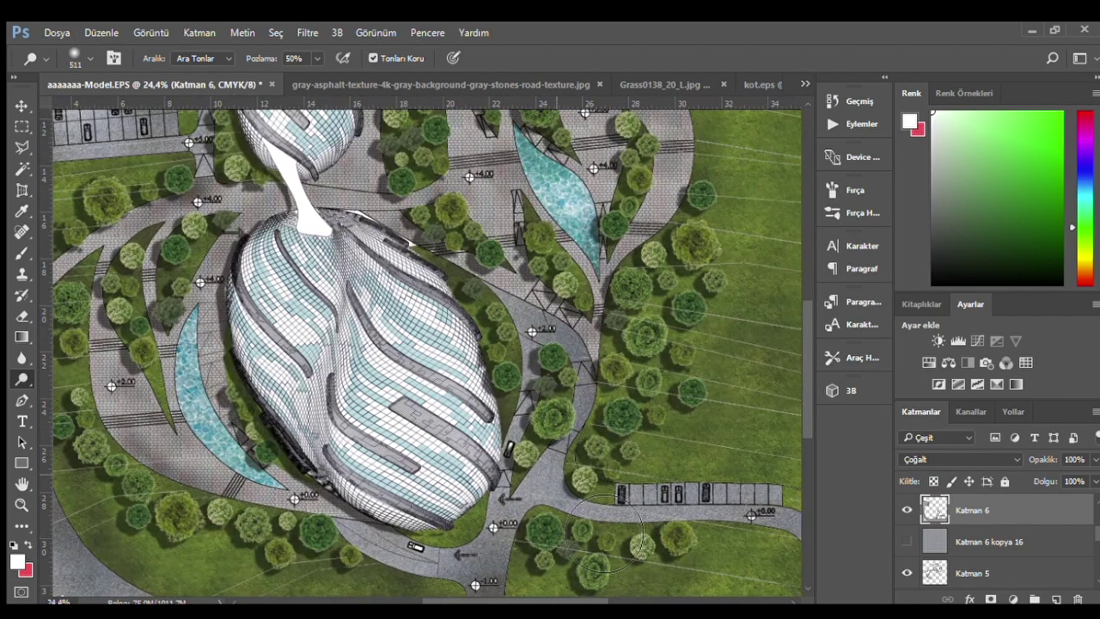
scroll(593, 503, down, 1)
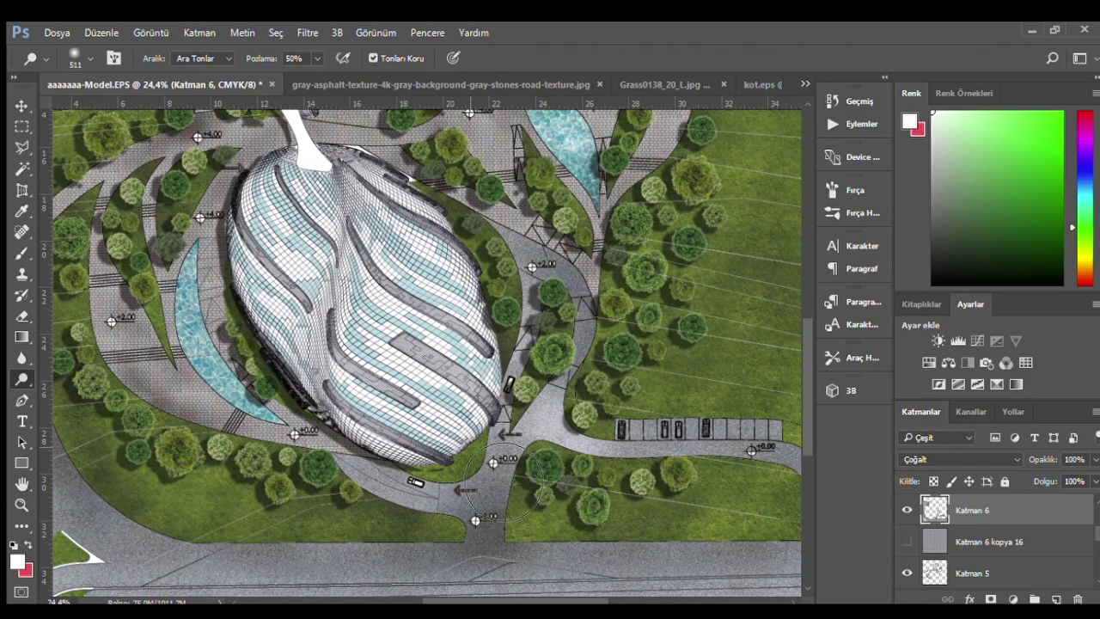
scroll(515, 404, down, 1)
scroll(498, 523, down, 2)
scroll(464, 520, up, 1)
scroll(464, 520, up, 2)
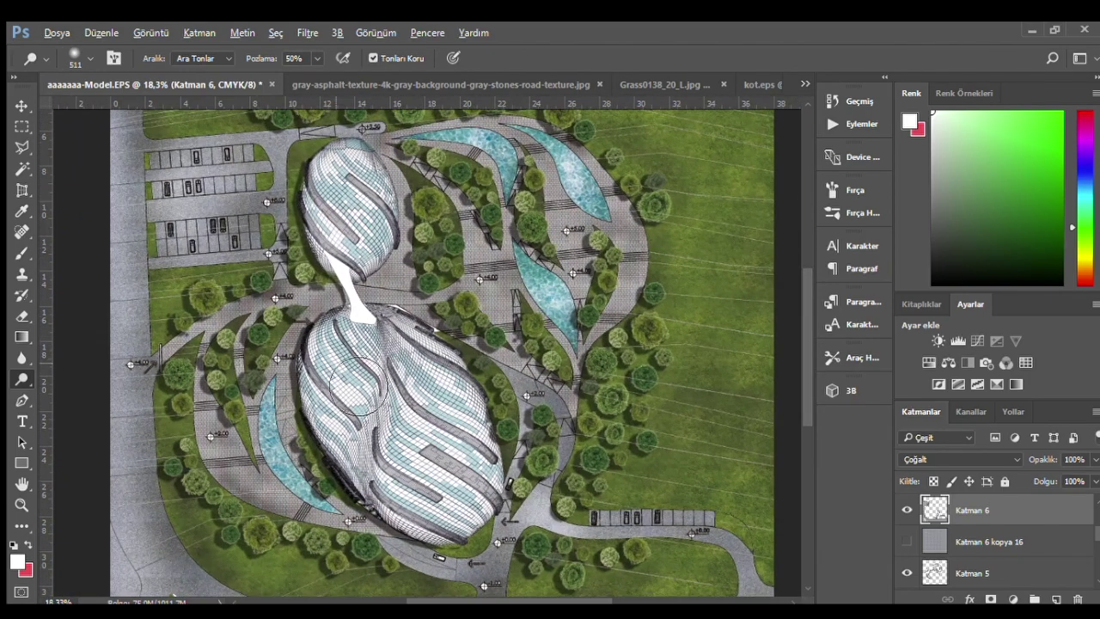
key(ctrl+shift+alt+n)
click(1002, 513)
- Add layer Katman 9 in Soft Light blend mode and load a black brush
click(1056, 597)
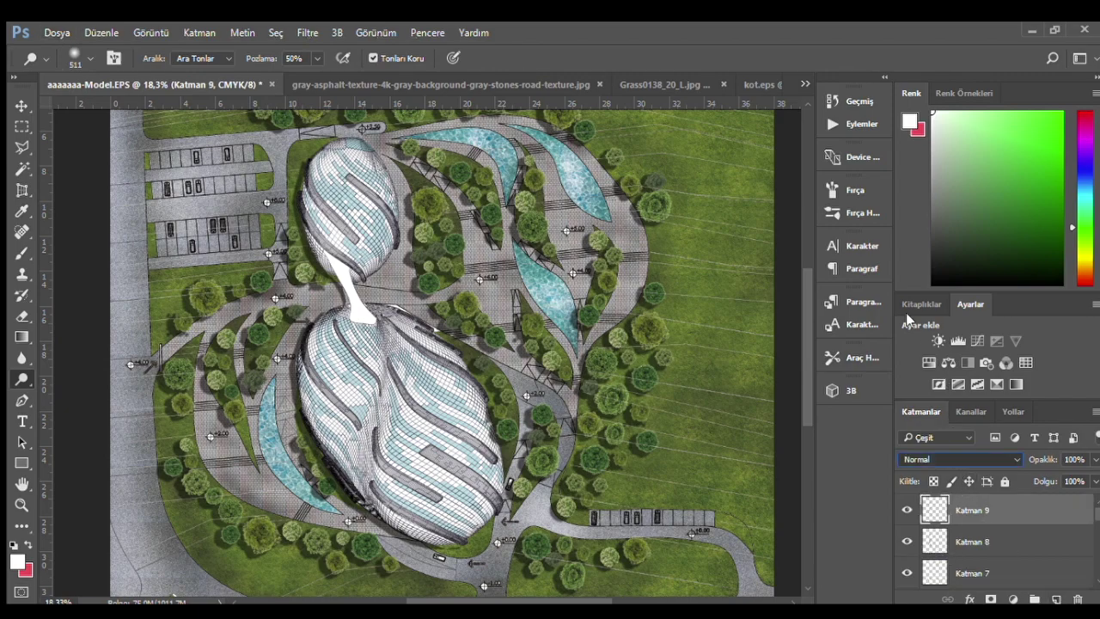
key(shift+alt+f)
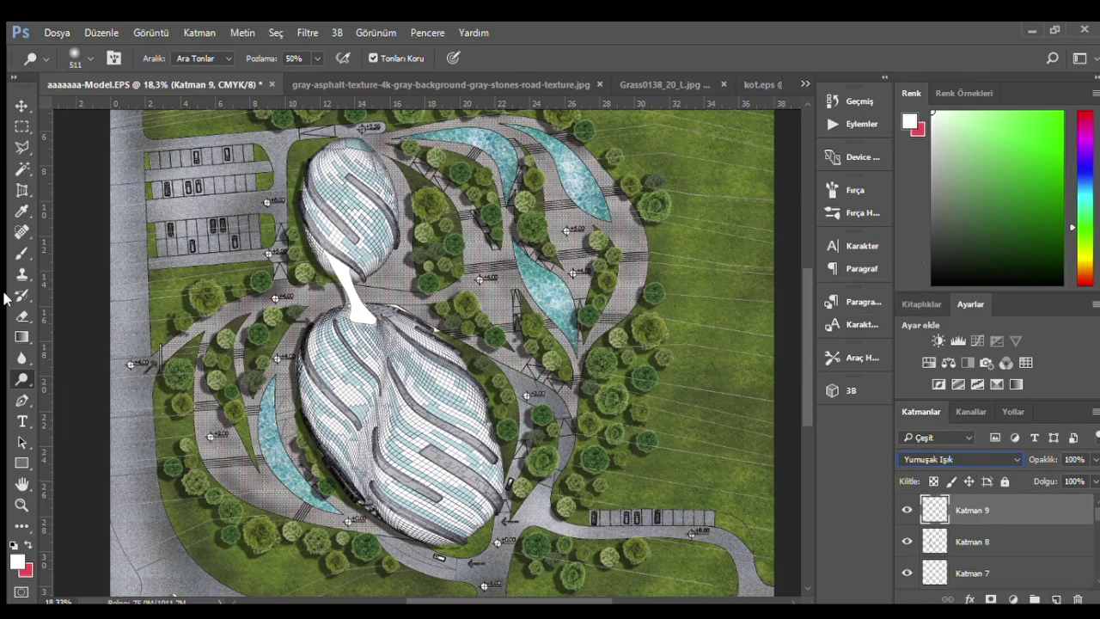
click(22, 253)
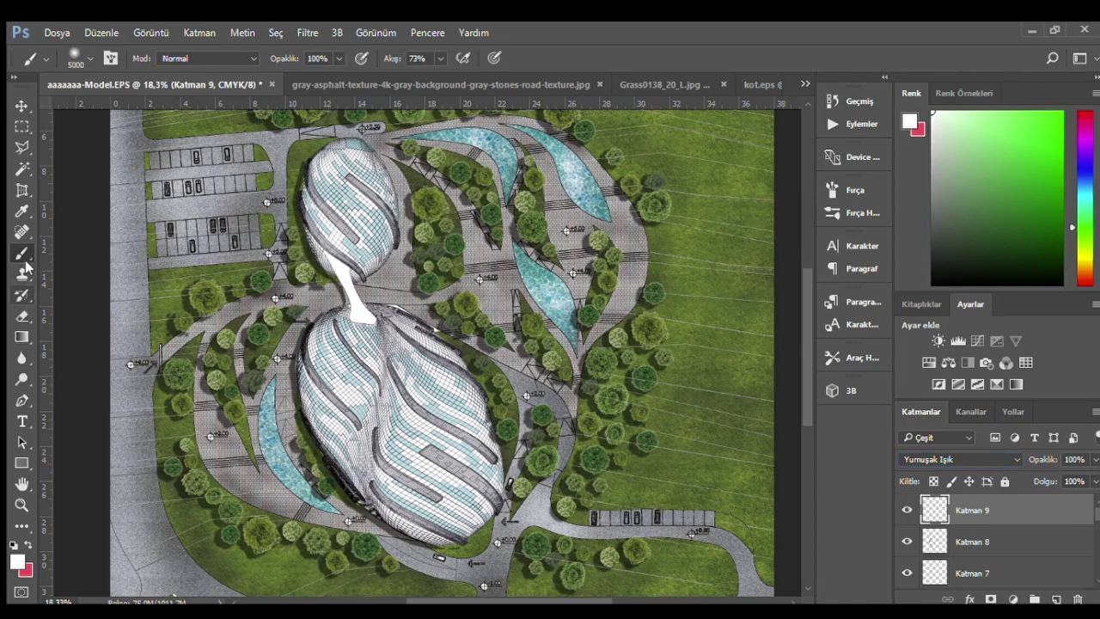
key(i)
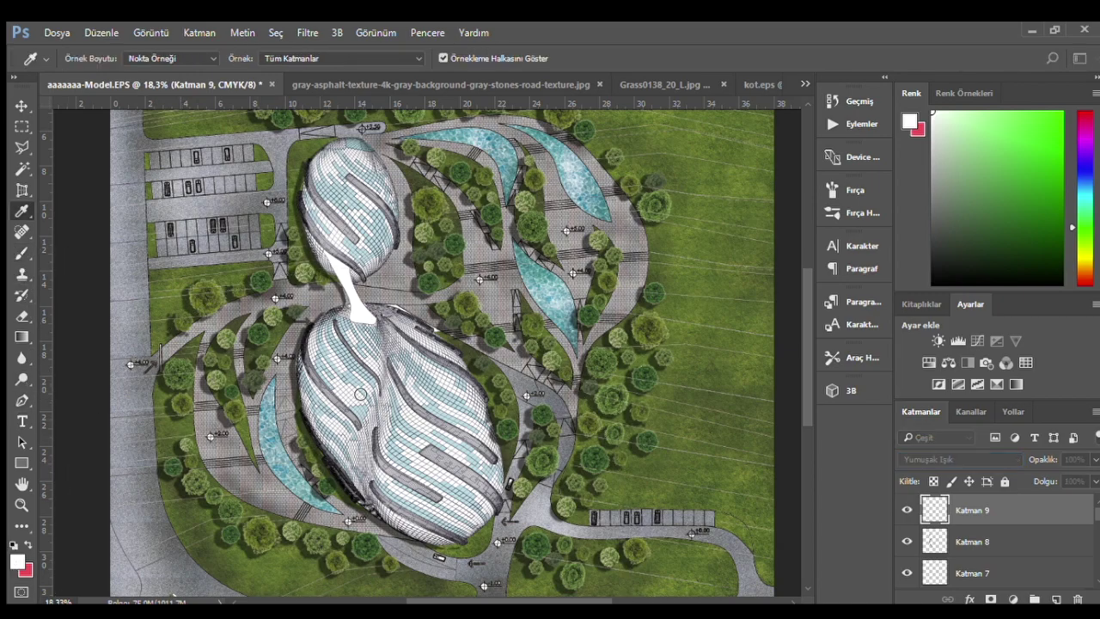
key(b)
click(932, 284)
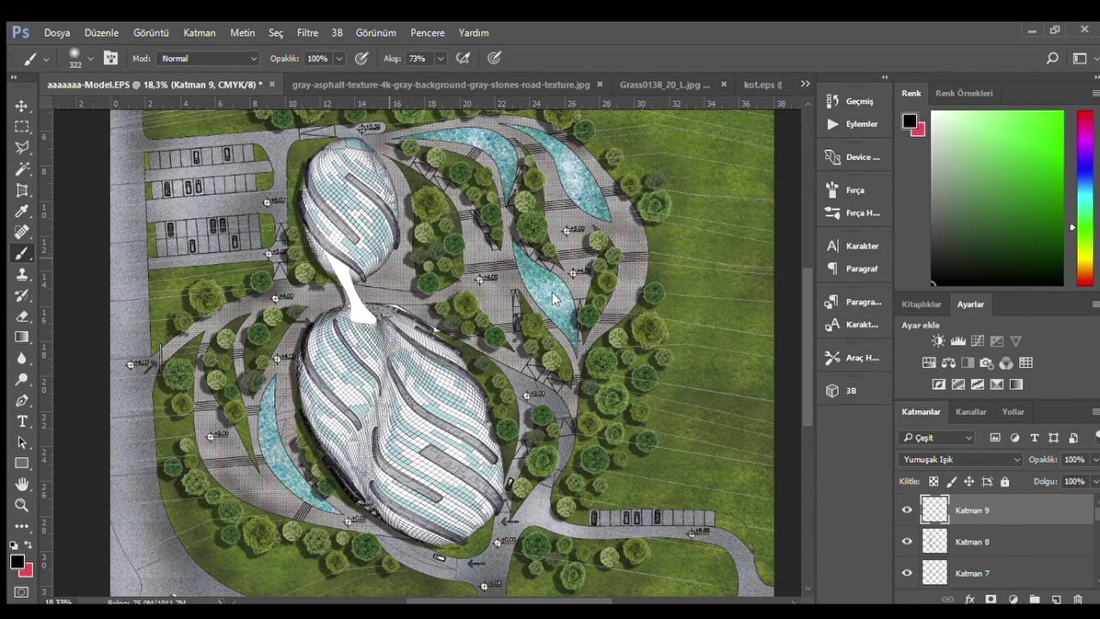
- Paint soft black shading on the building's left edges and lower building's middle at 30% opacity
drag(338, 235, 370, 240)
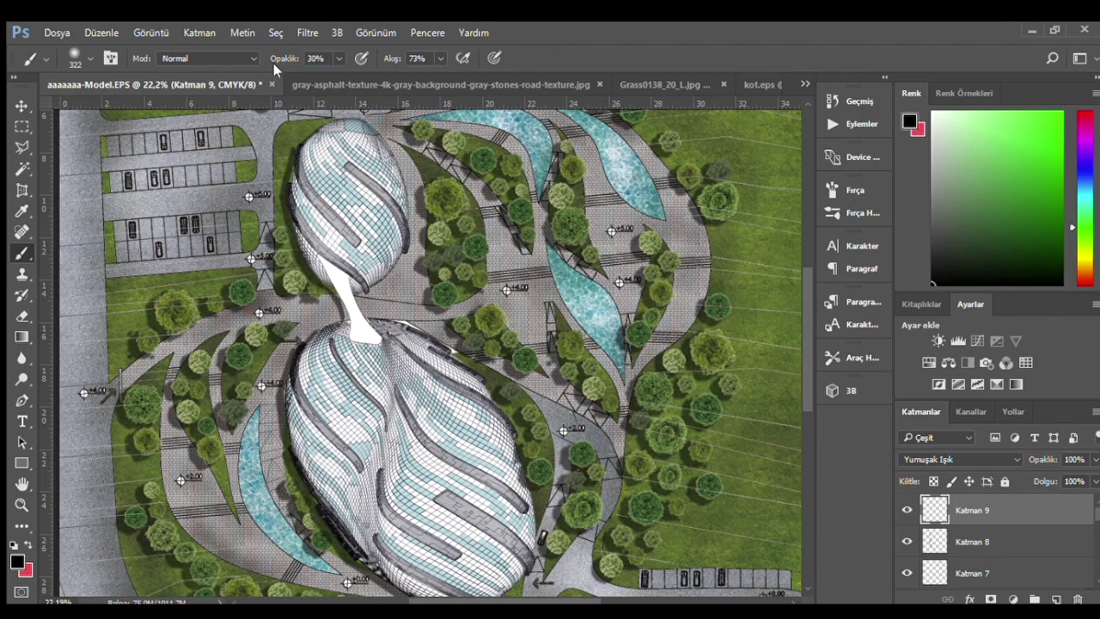
drag(314, 383, 404, 425)
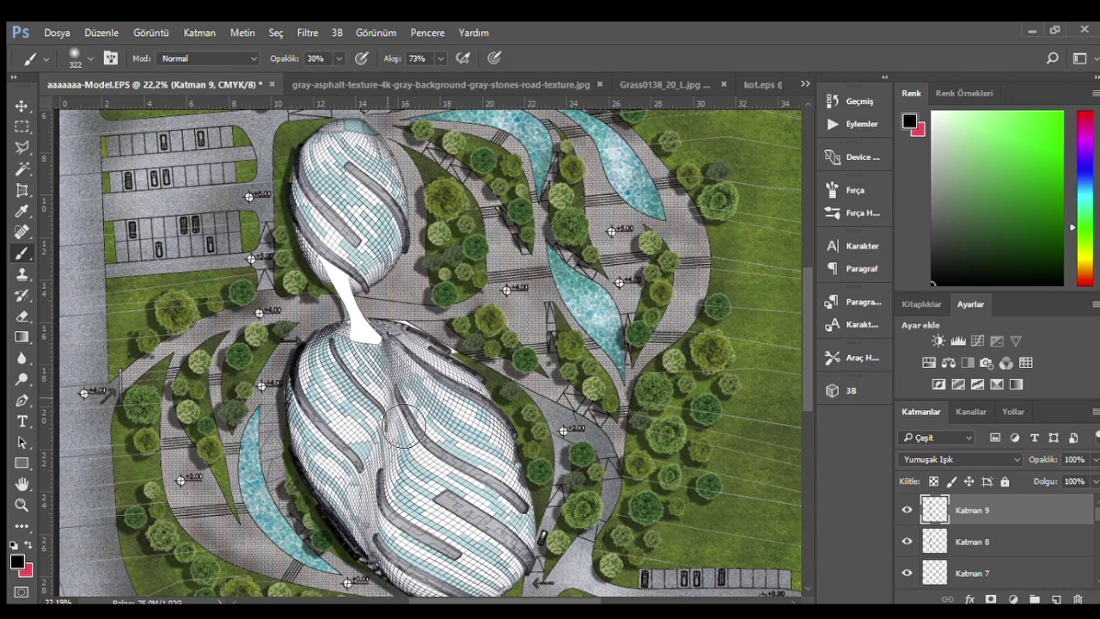
scroll(414, 485, up, 2)
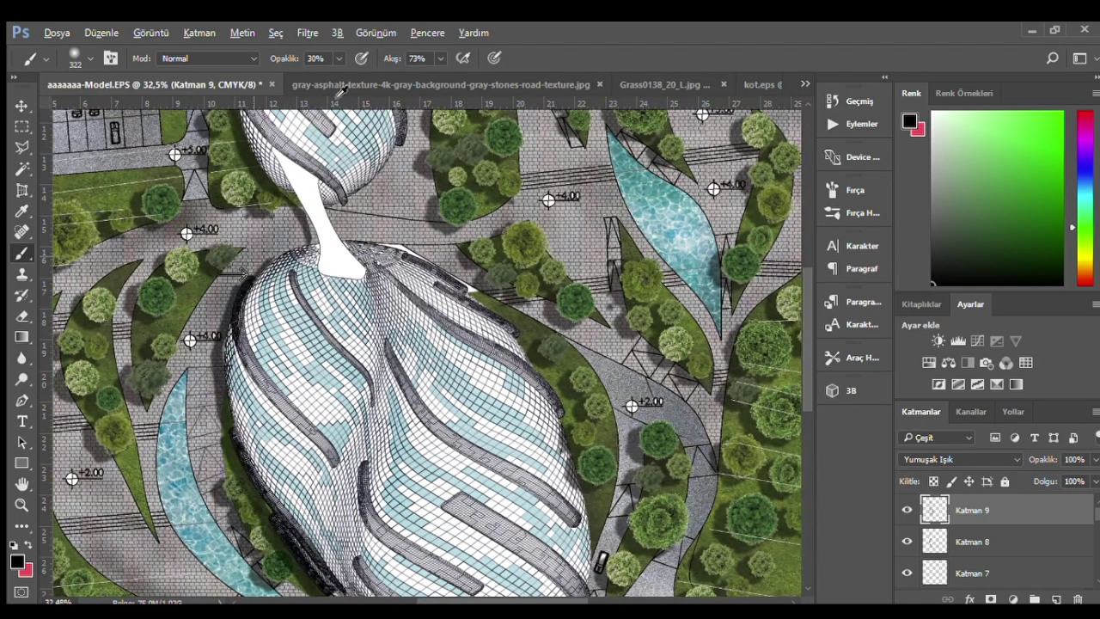
click(316, 58)
text(60)
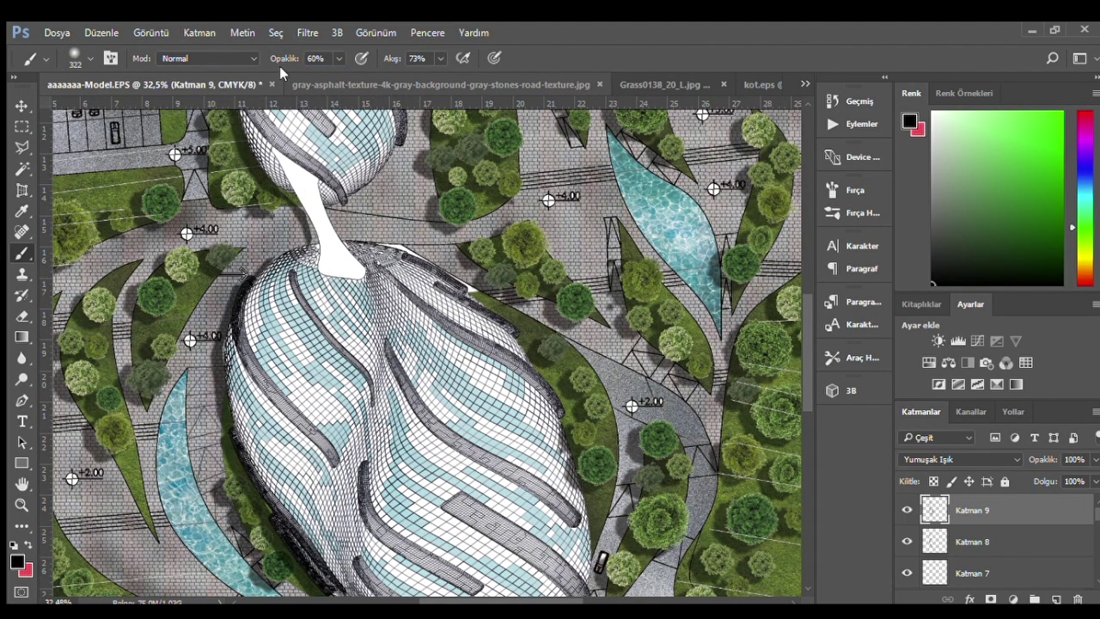
drag(430, 348, 408, 537)
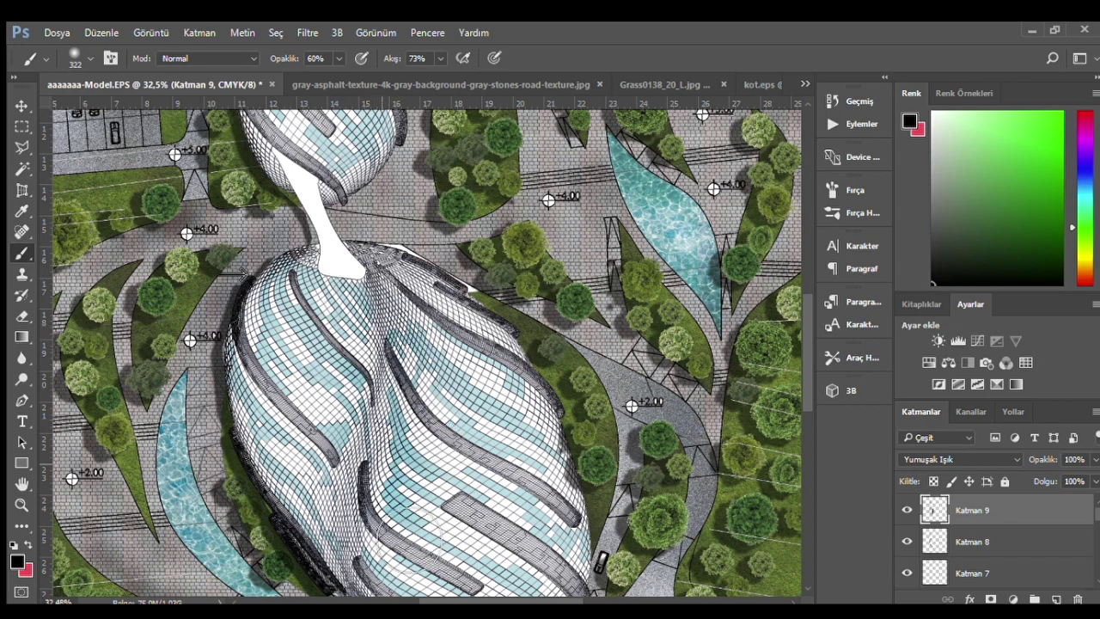
- Zoom around the site plan to review the Soft Light shading
scroll(389, 447, down, 2)
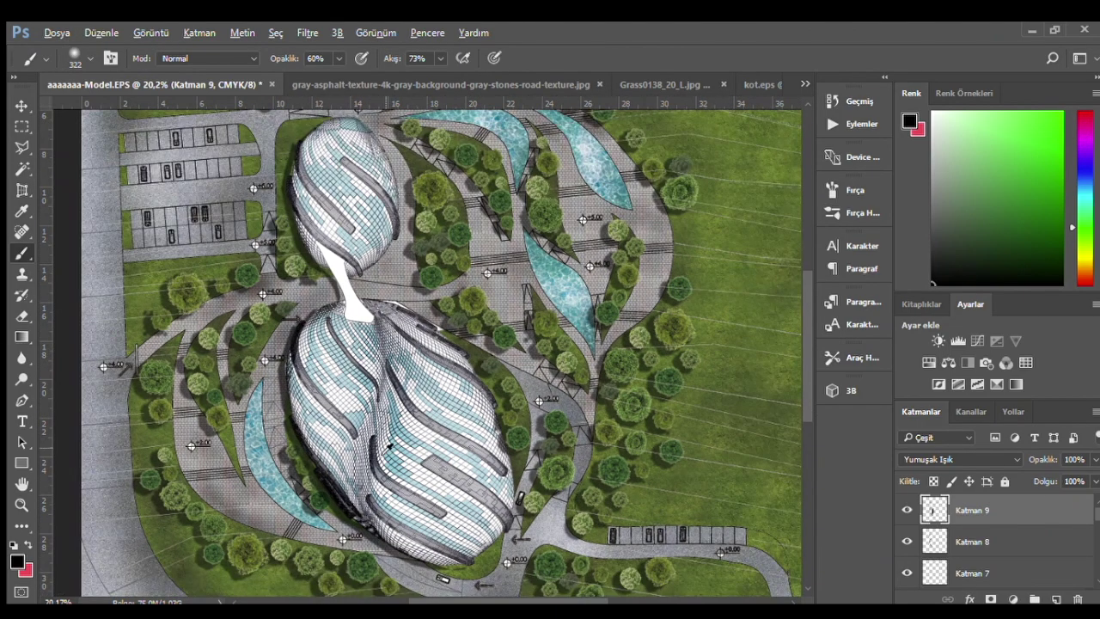
scroll(388, 446, down, 1)
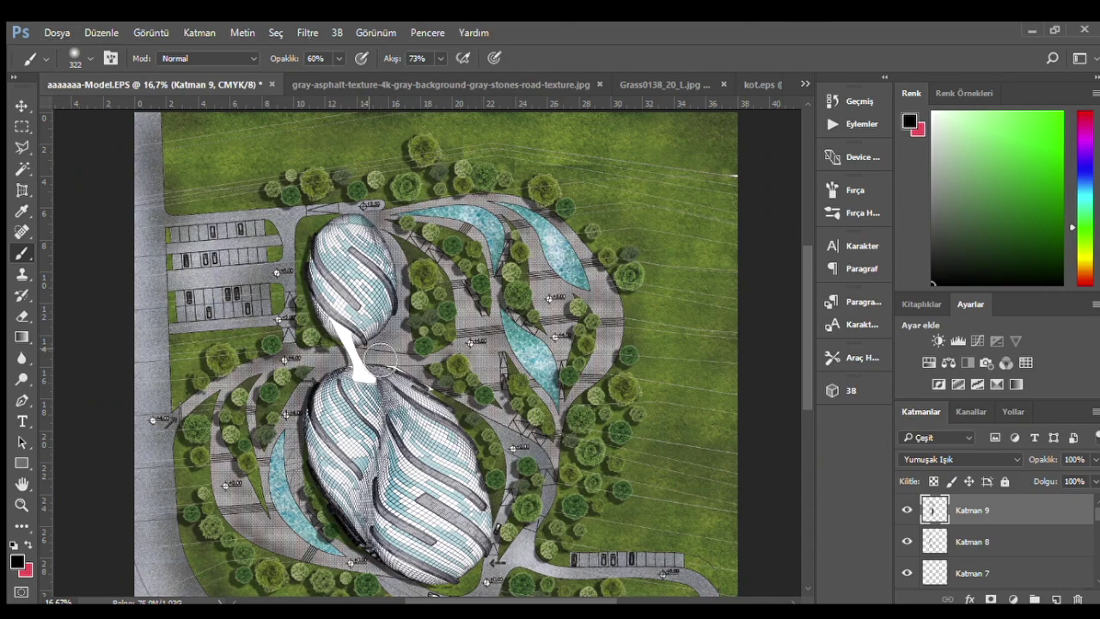
scroll(391, 257, up, 2)
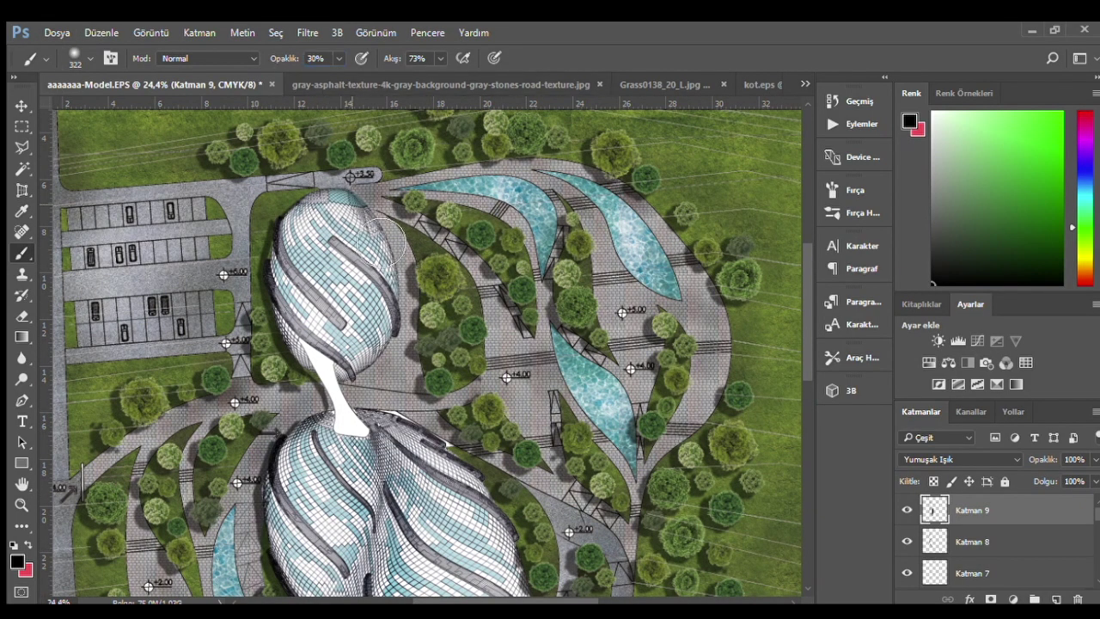
scroll(365, 387, down, 1)
scroll(365, 387, down, 2)
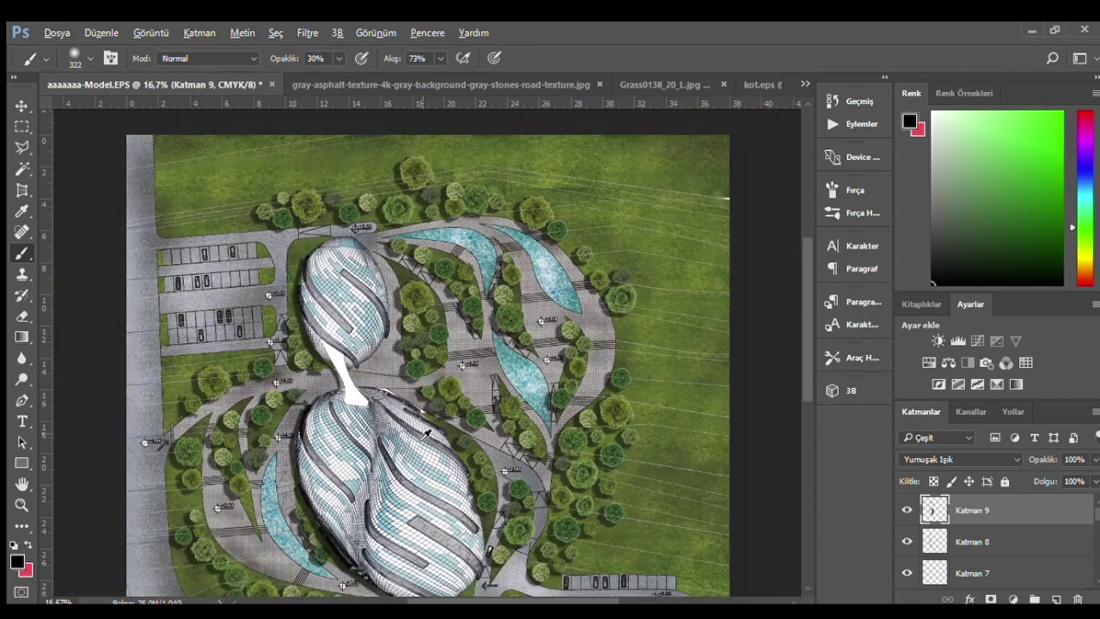
scroll(482, 481, up, 2)
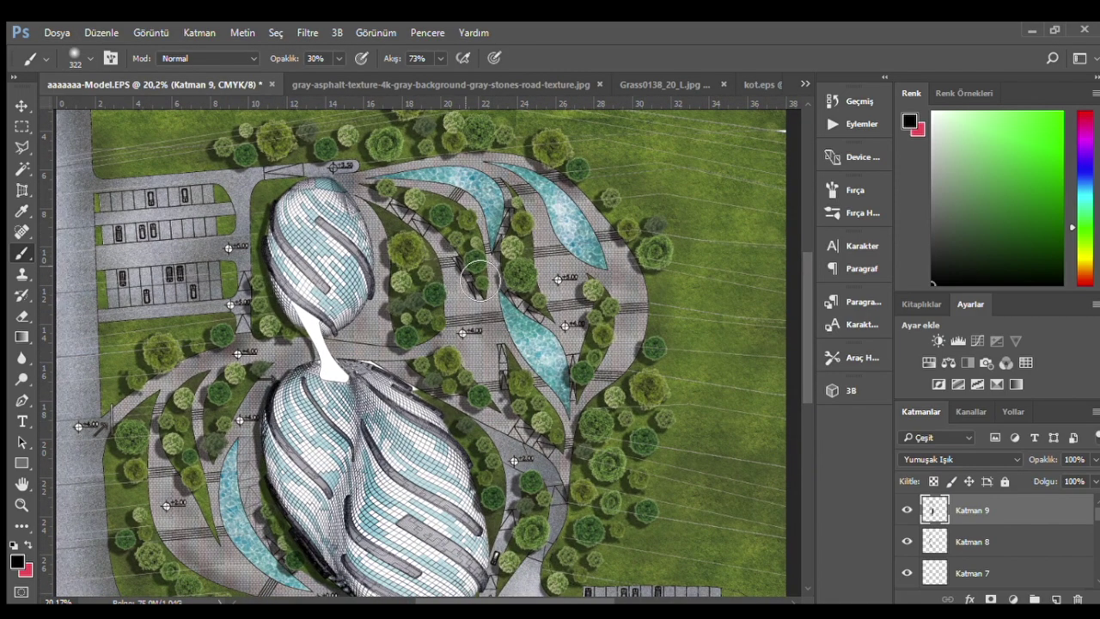
key(alt)
scroll(572, 391, down, 2)
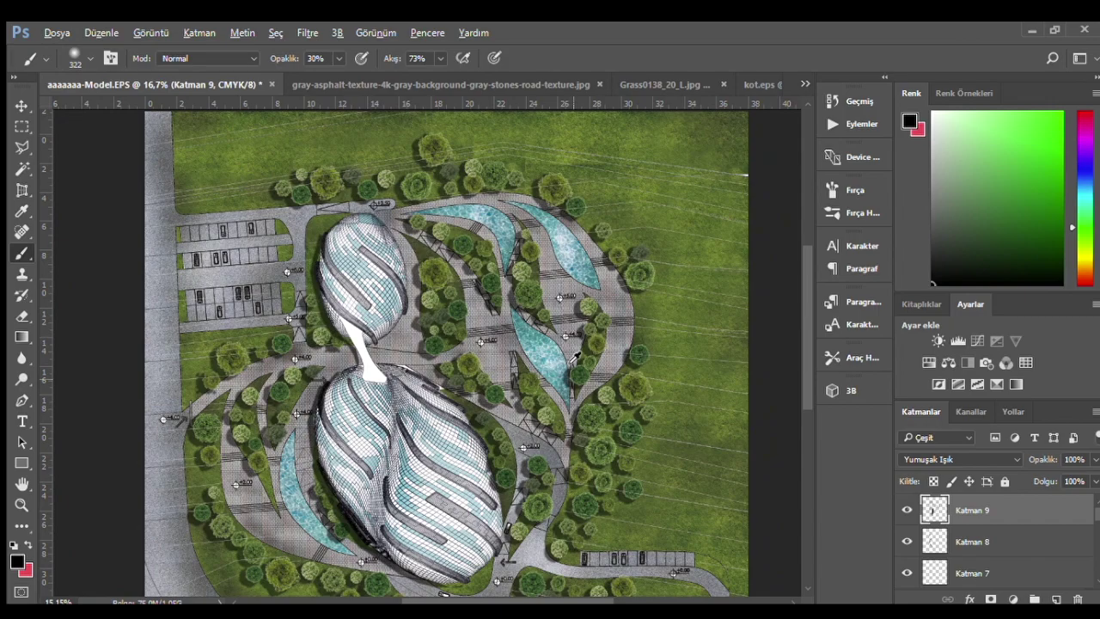
scroll(627, 361, up, 1)
scroll(608, 325, up, 1)
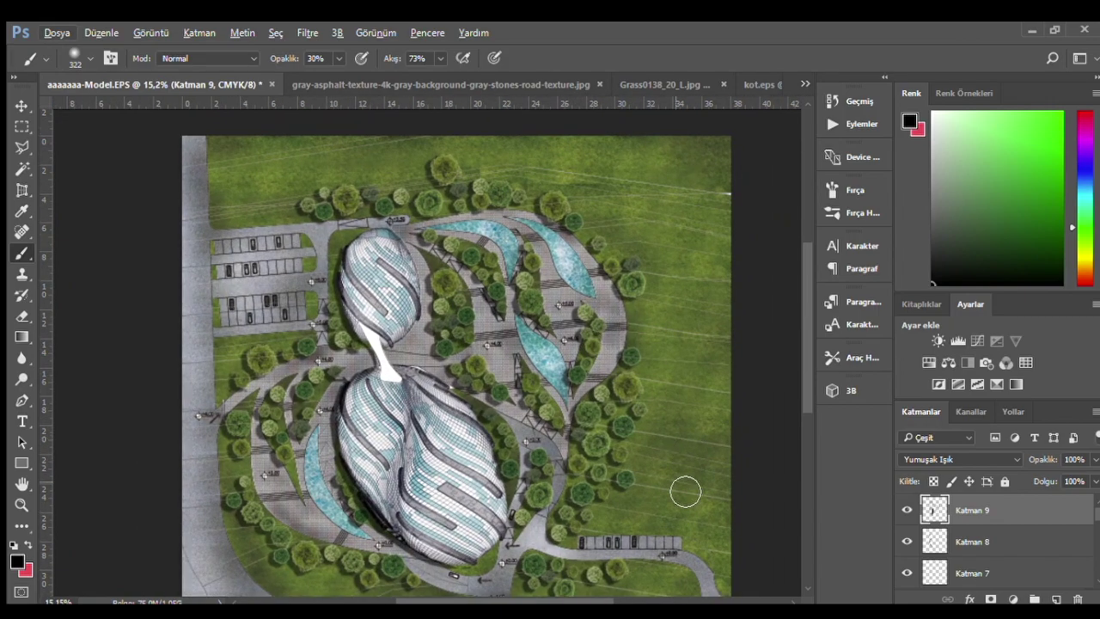
click(22, 104)
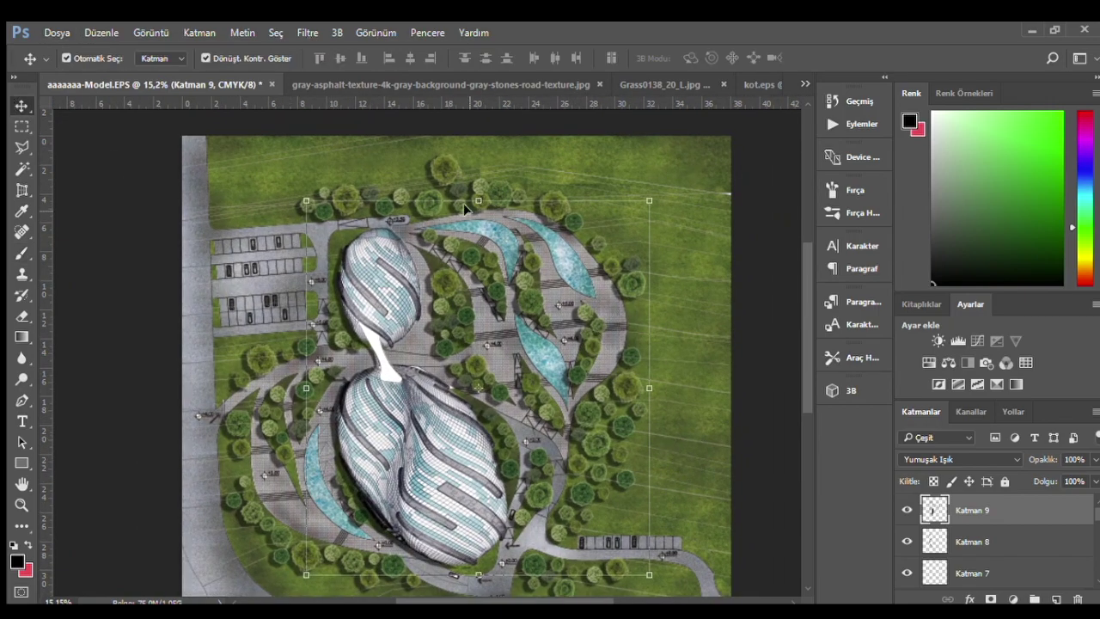
- Drag Katman 8 down the layer stack to sit just above Katman 2
click(440, 159)
scroll(945, 531, up, 2)
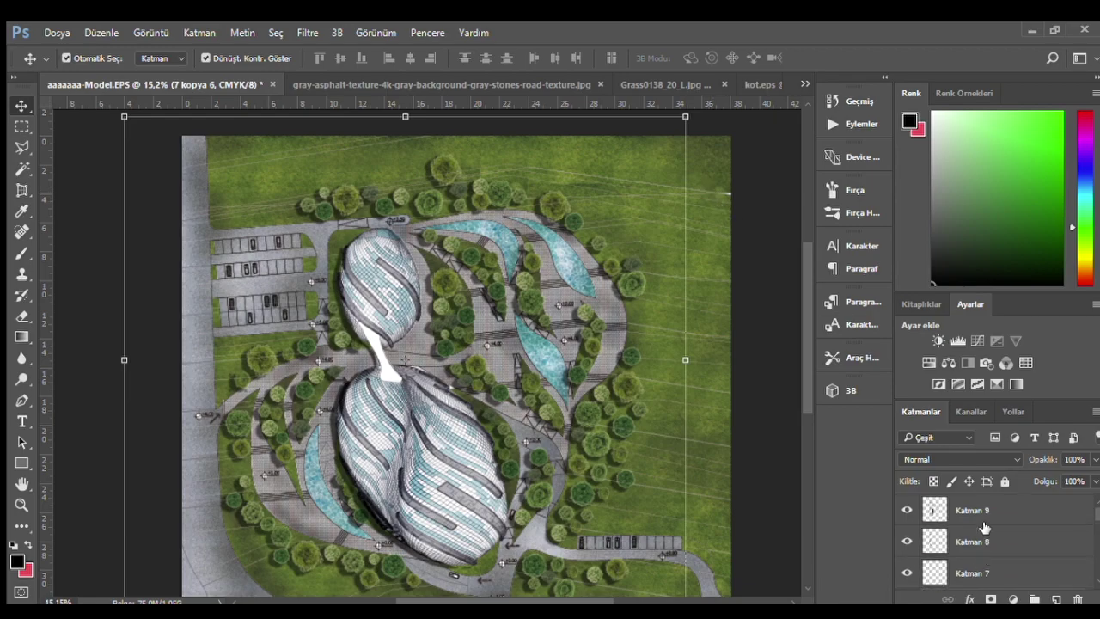
click(979, 542)
scroll(979, 541, down, 3)
scroll(988, 541, down, 2)
scroll(989, 542, down, 2)
scroll(989, 541, down, 2)
scroll(988, 541, down, 2)
mouse_move(1037, 449)
mouse_down()
mouse_move(1049, 530)
mouse_move(1041, 524)
mouse_up()
- Reorder the 7 kopya 6 layer and open, then close, its Drop Shadow settings
click(777, 324)
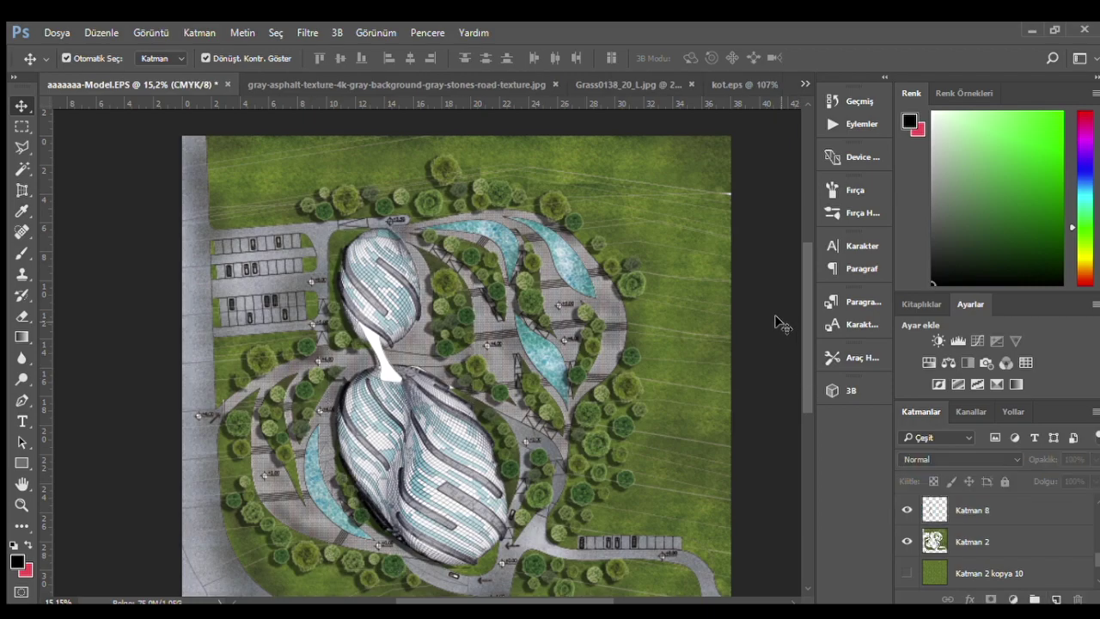
scroll(593, 240, up, 2)
drag(956, 513, 988, 567)
scroll(507, 378, down, 1)
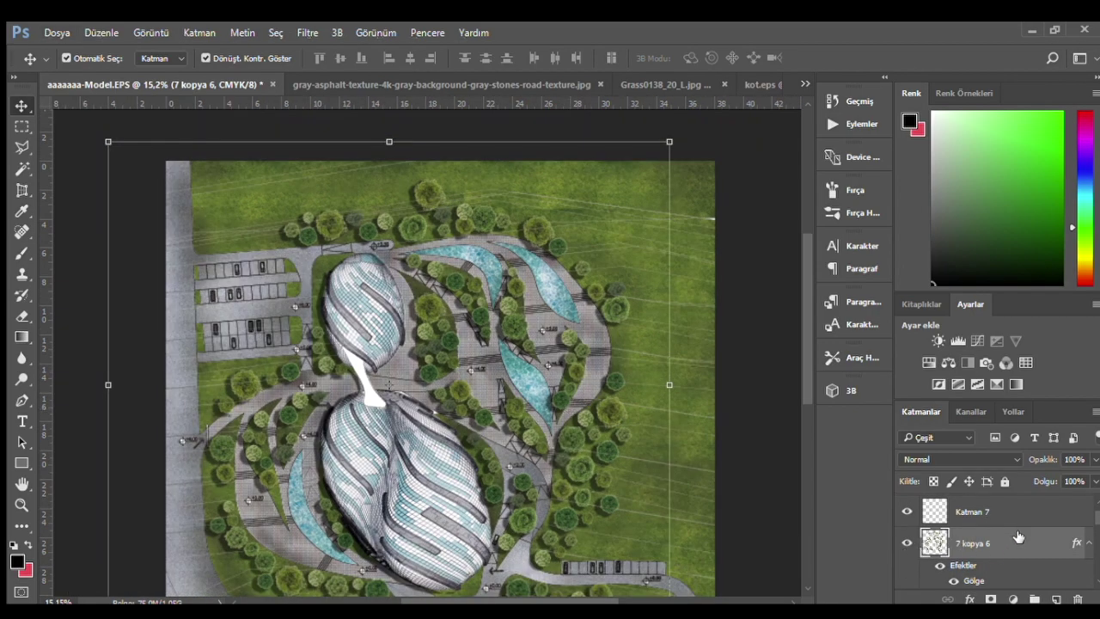
double_click(986, 513)
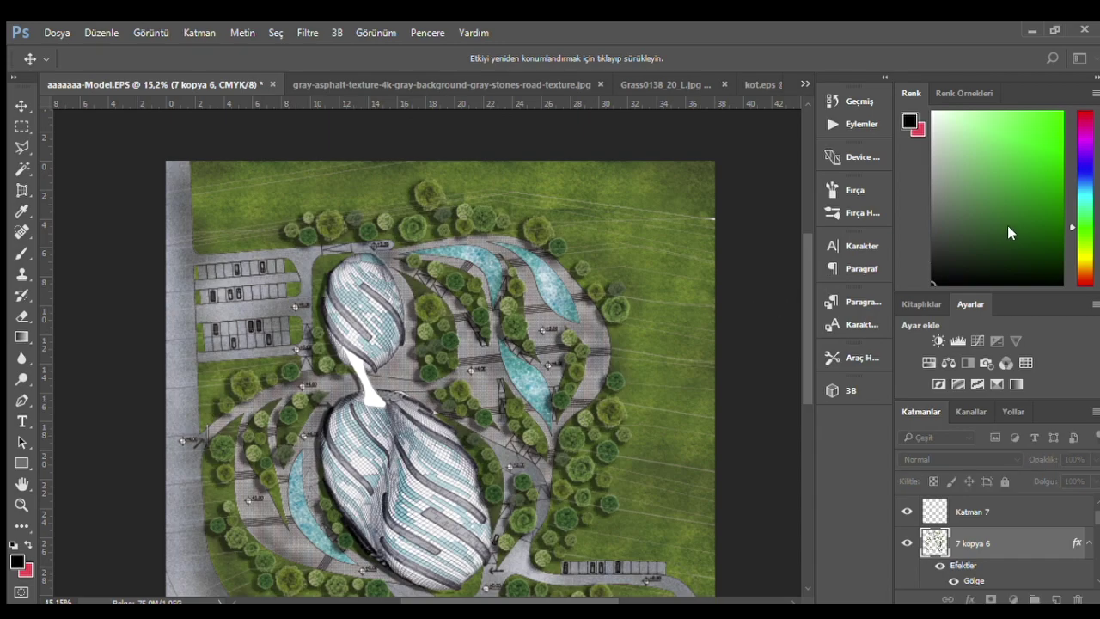
key(Return)
- Scroll through the Layers panel to check the new layer order
scroll(633, 500, up, 1)
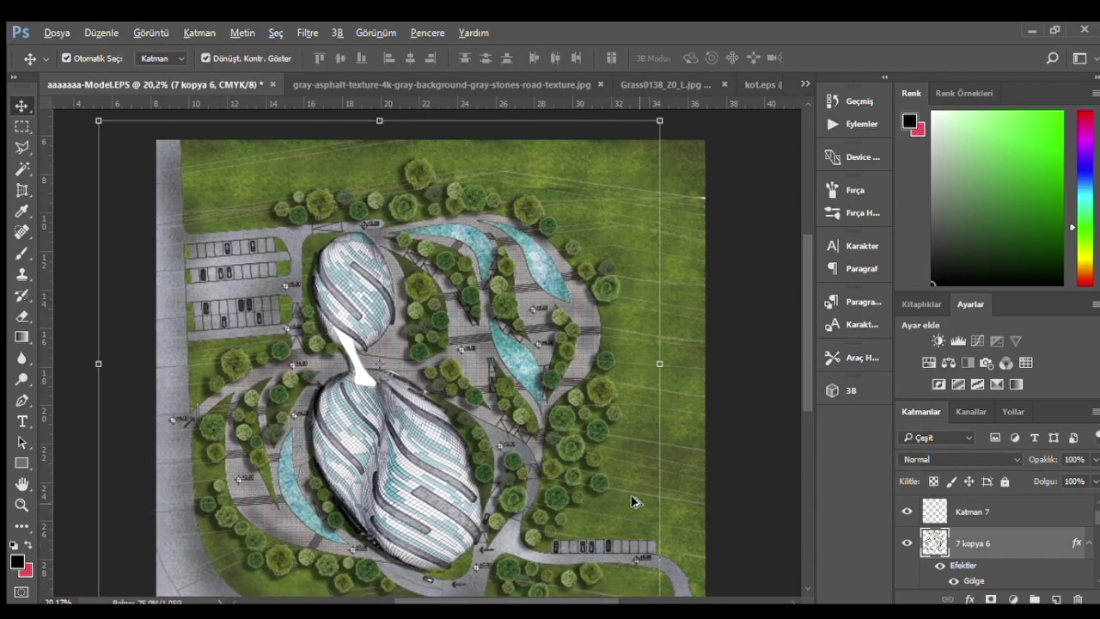
scroll(615, 490, up, 2)
scroll(615, 489, down, 2)
scroll(535, 459, down, 2)
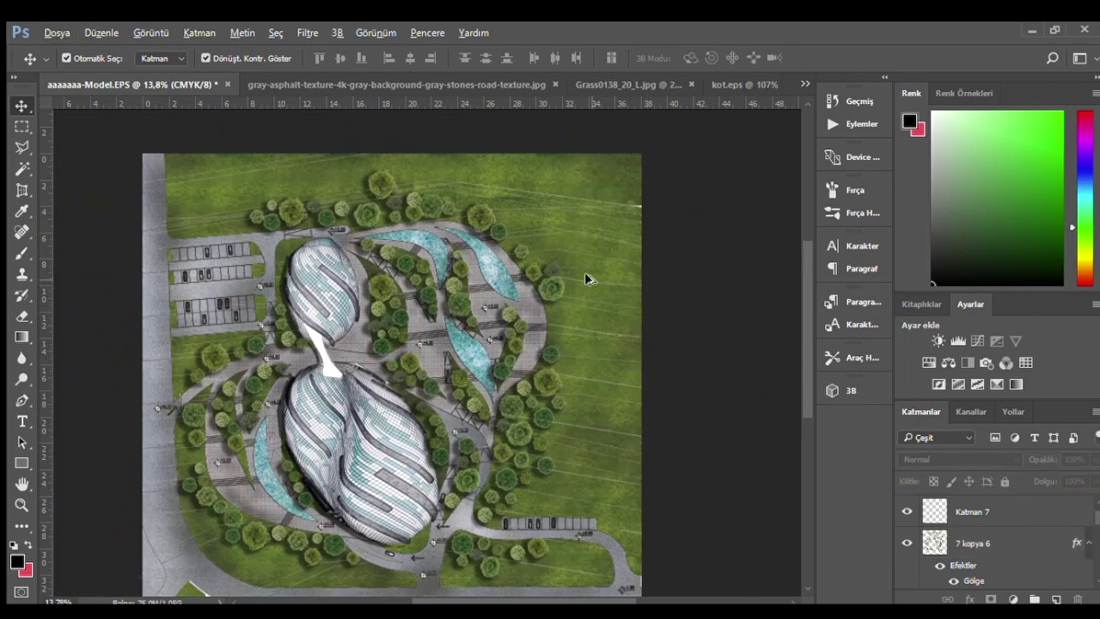
scroll(604, 277, down, 1)
scroll(518, 300, up, 1)
scroll(507, 277, down, 1)
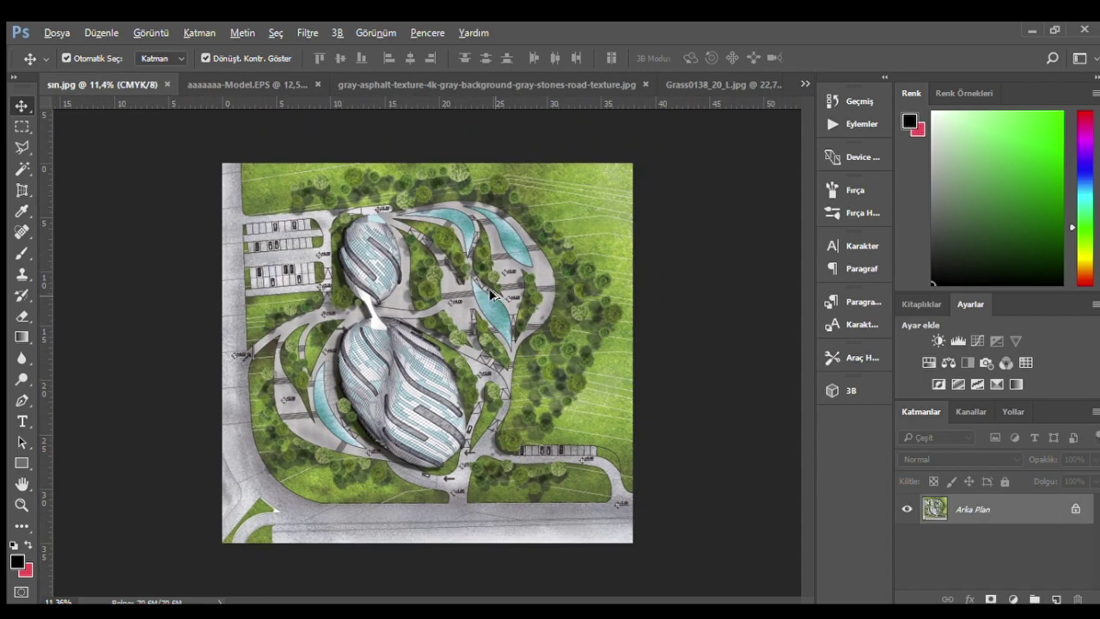
- In the model file, select Katman 1 and merge the cam layer into it with Ctrl+E
click(202, 84)
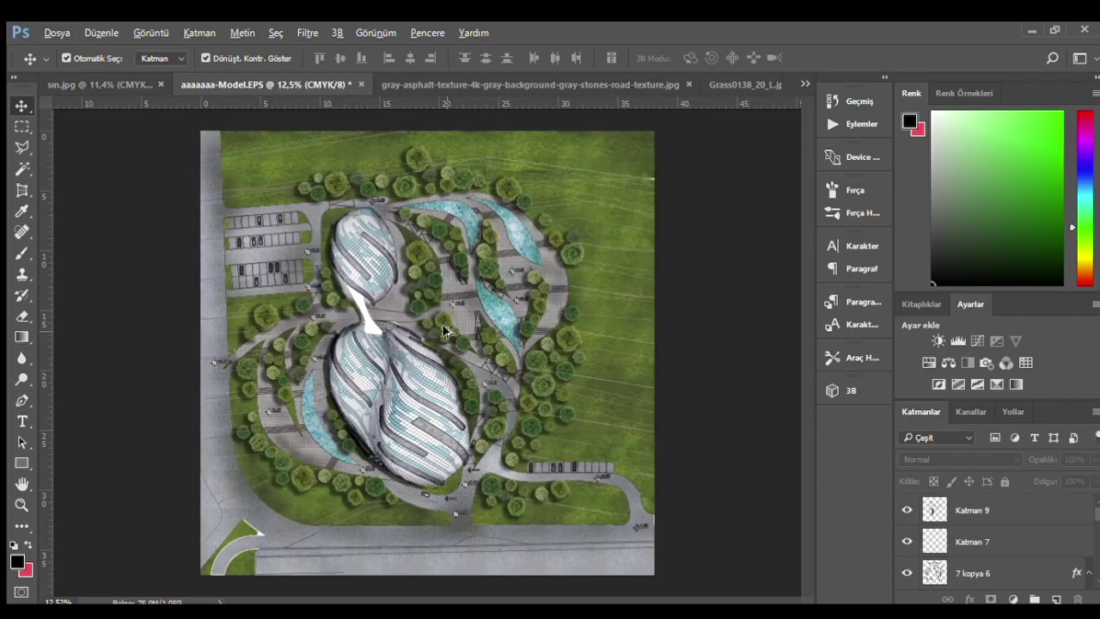
scroll(971, 559, down, 3)
scroll(1019, 549, down, 3)
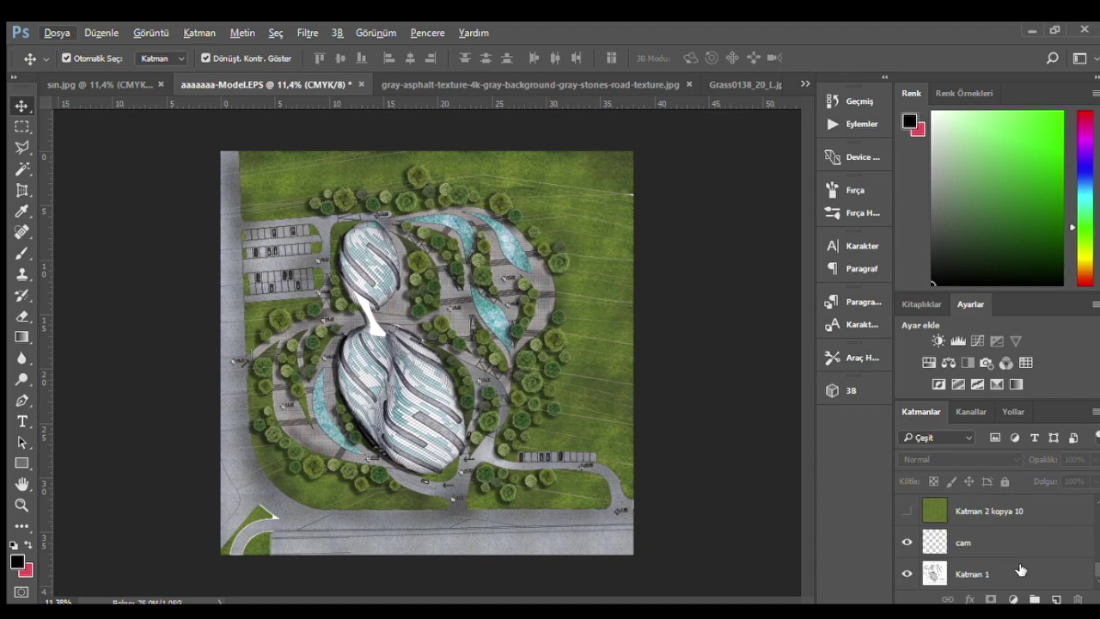
click(1017, 574)
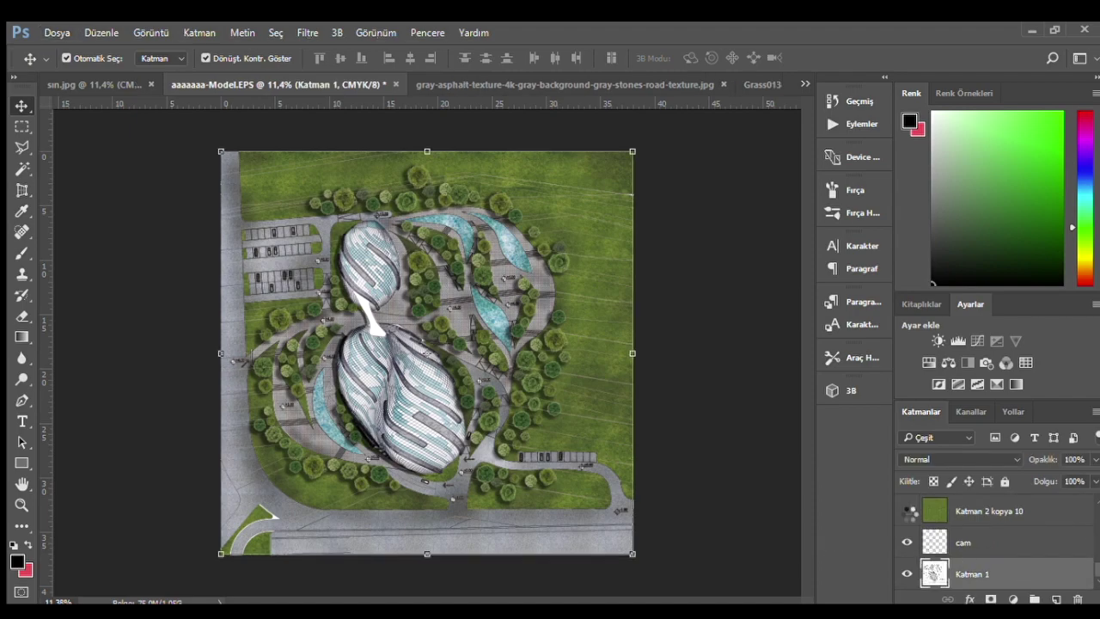
key(ctrl+e)
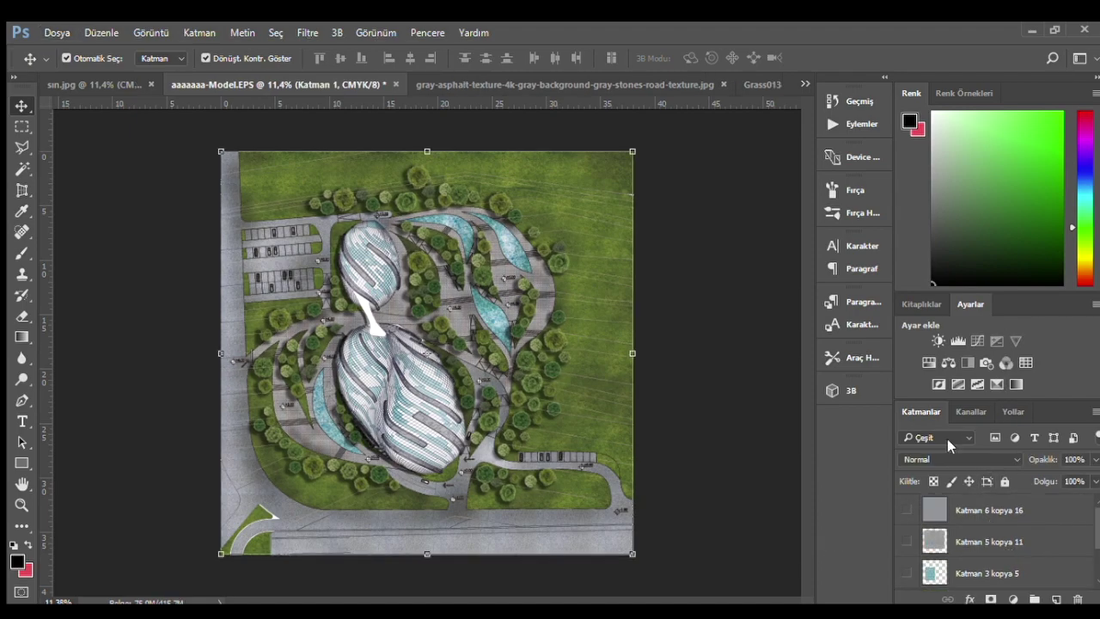
- Add the Brightness/Contrast adjustment layer Parlaklık/Kontrast 1 above Katman 1
click(938, 341)
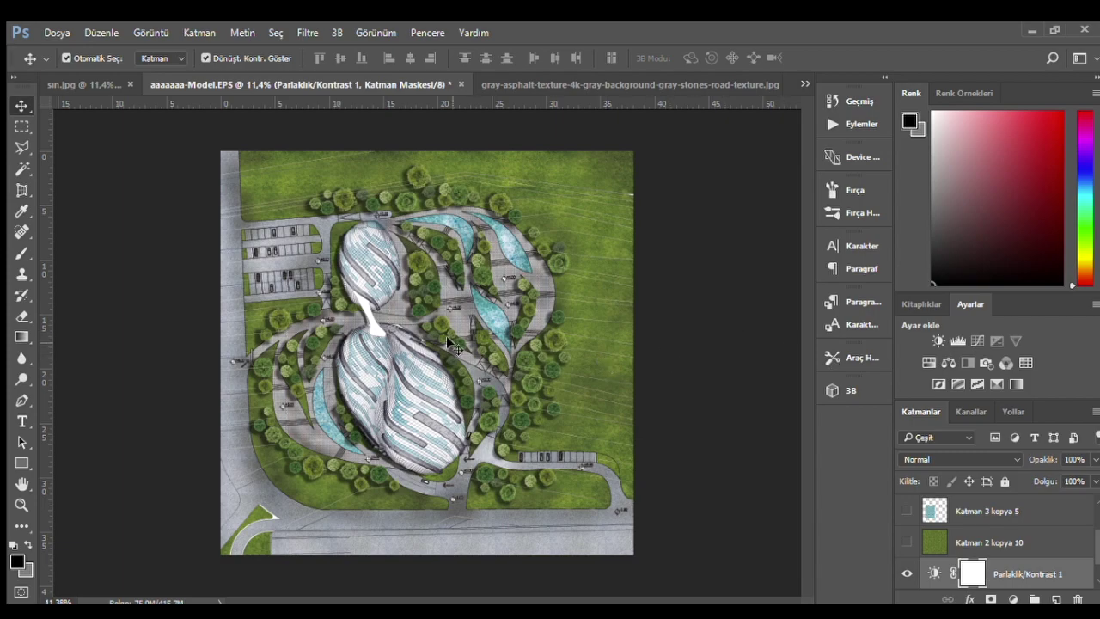
scroll(460, 382, up, 1)
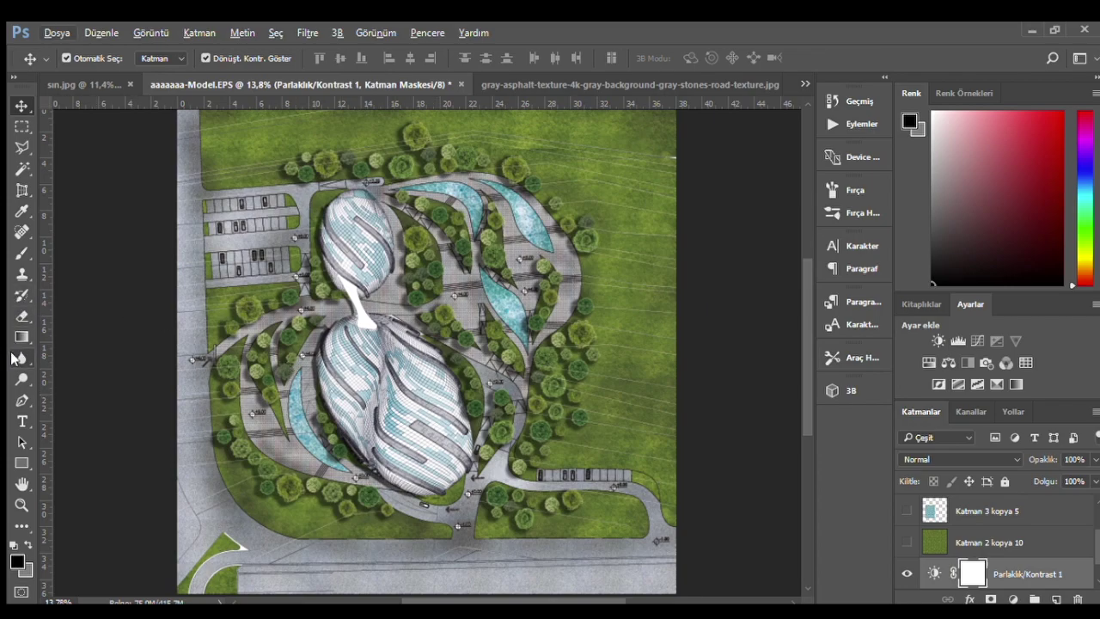
click(21, 316)
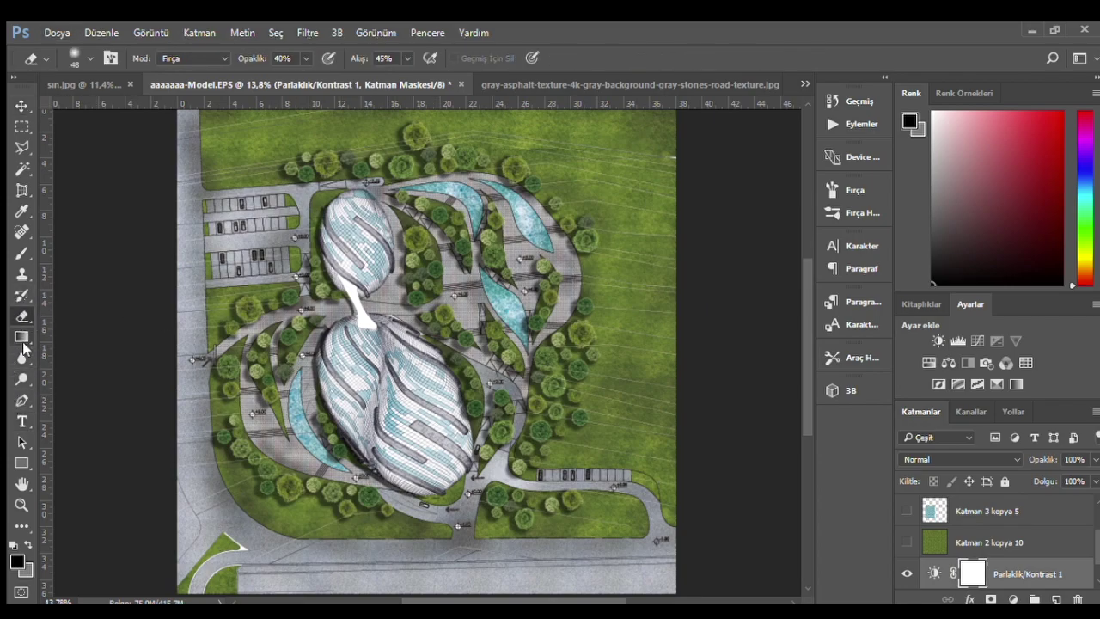
click(20, 337)
key(shift+g)
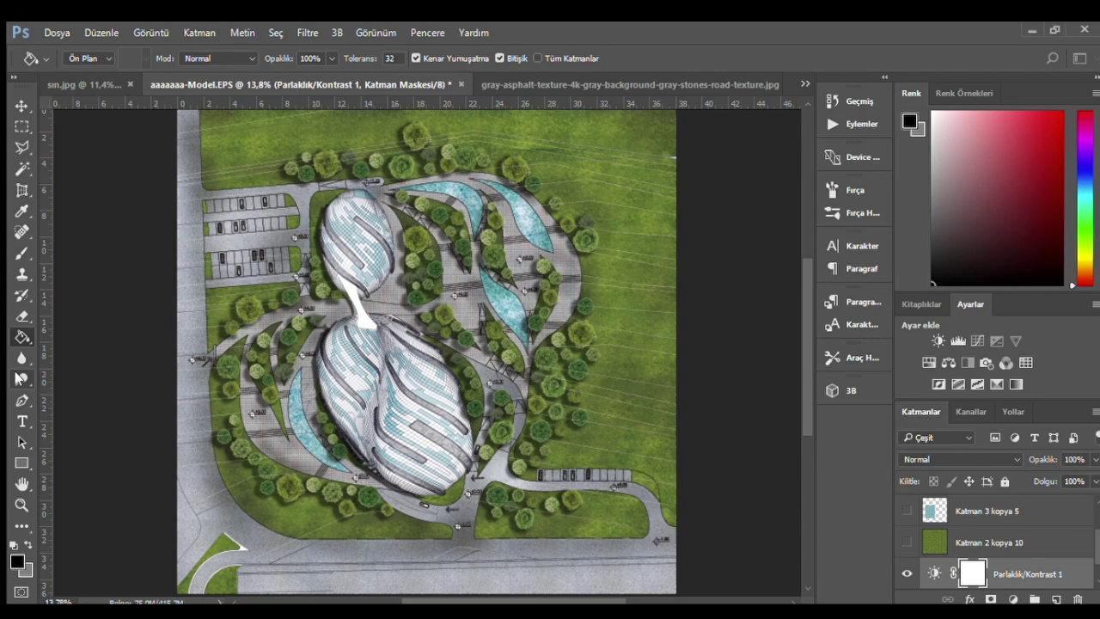
- Pick the Dodge/Burn tool with a 432 px brush and select Katman 1
click(19, 380)
key(4)
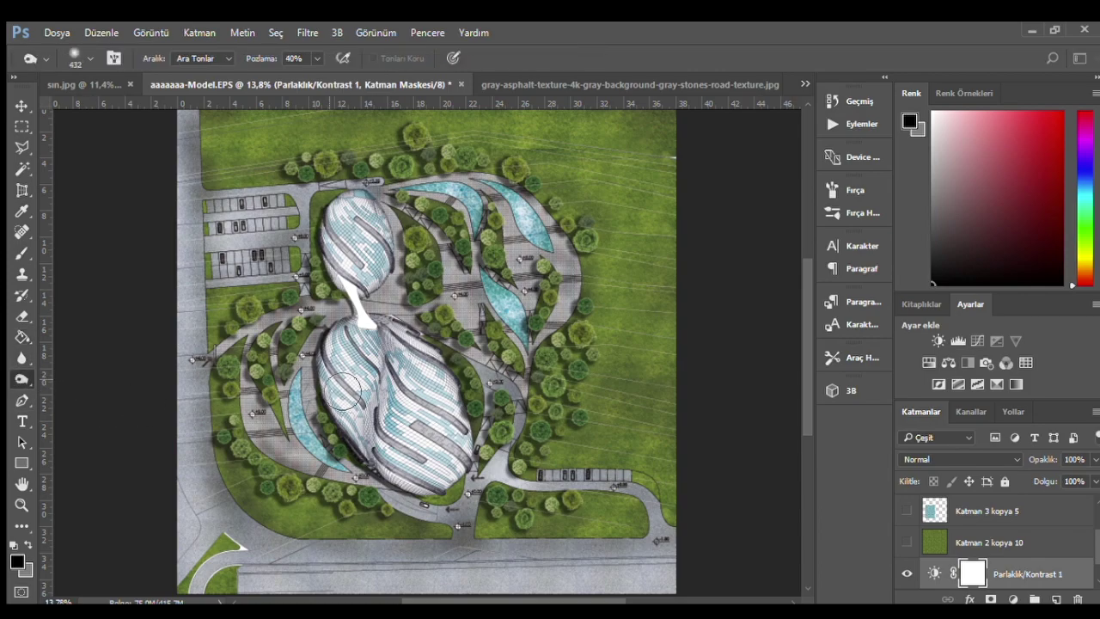
scroll(401, 421, up, 2)
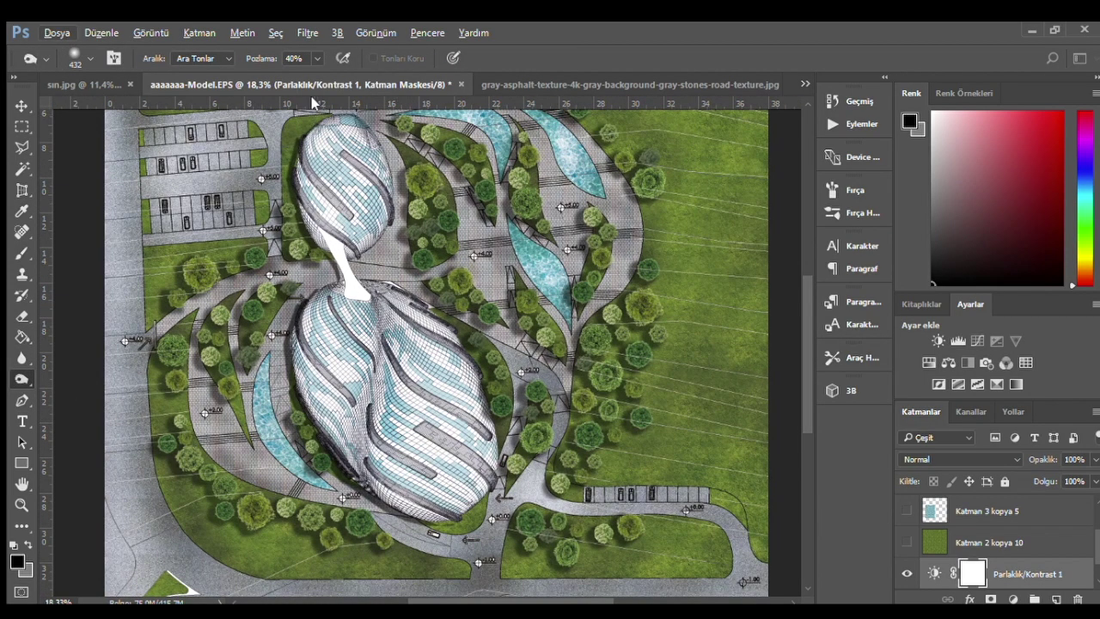
scroll(1051, 574, up, 1)
scroll(1051, 574, down, 2)
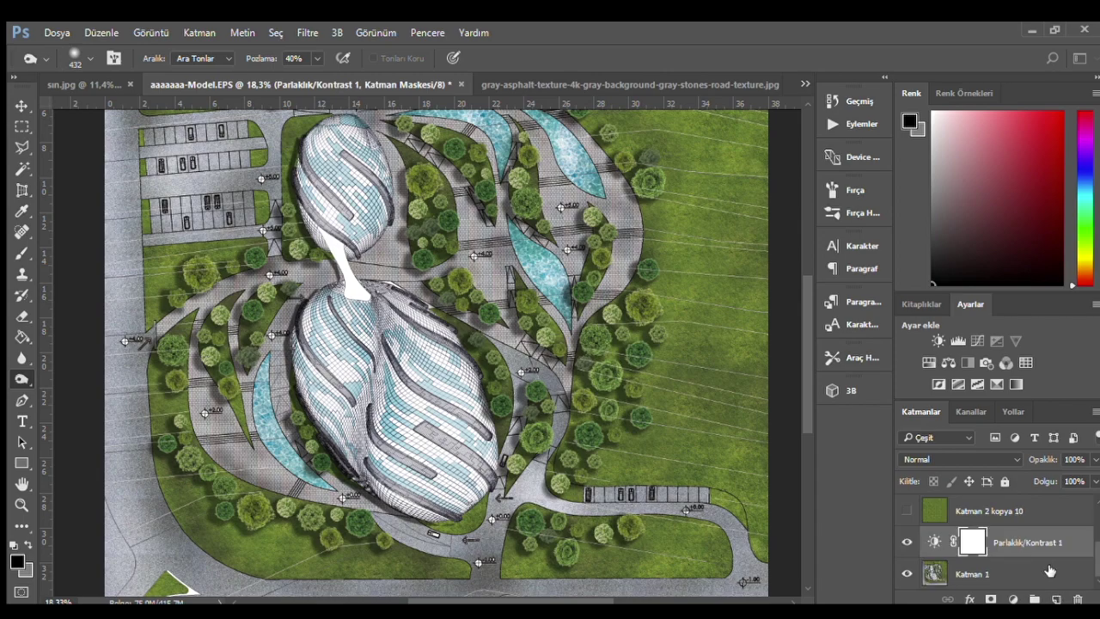
click(1022, 572)
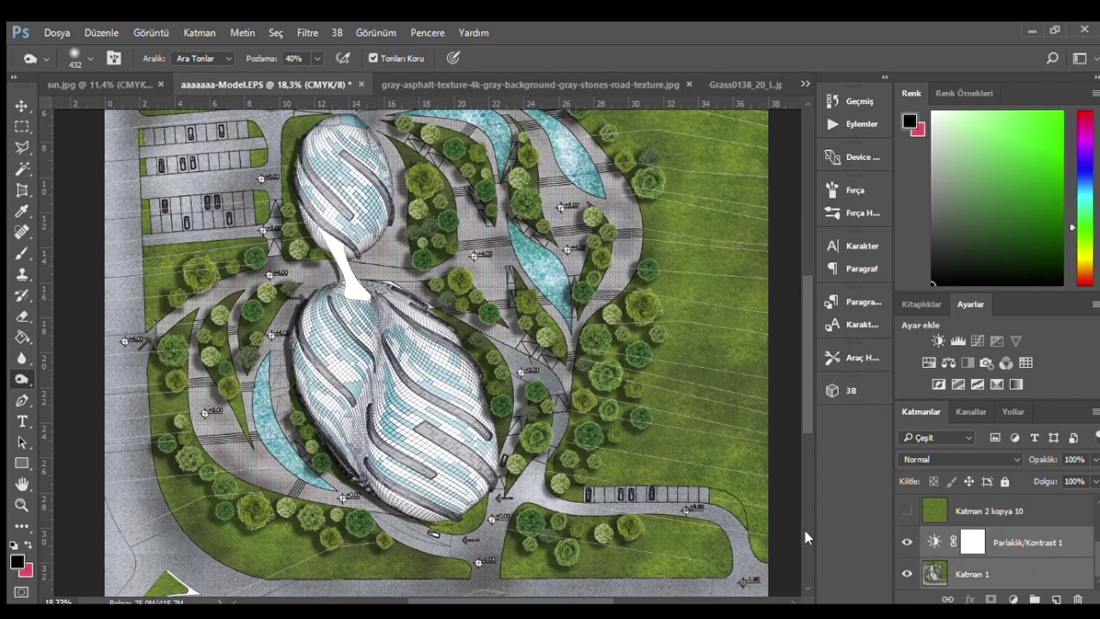
- Merge the adjustment into Katman 1, then lighten and deepen the lower building's teal glass
key(ctrl+e)
drag(376, 364, 387, 318)
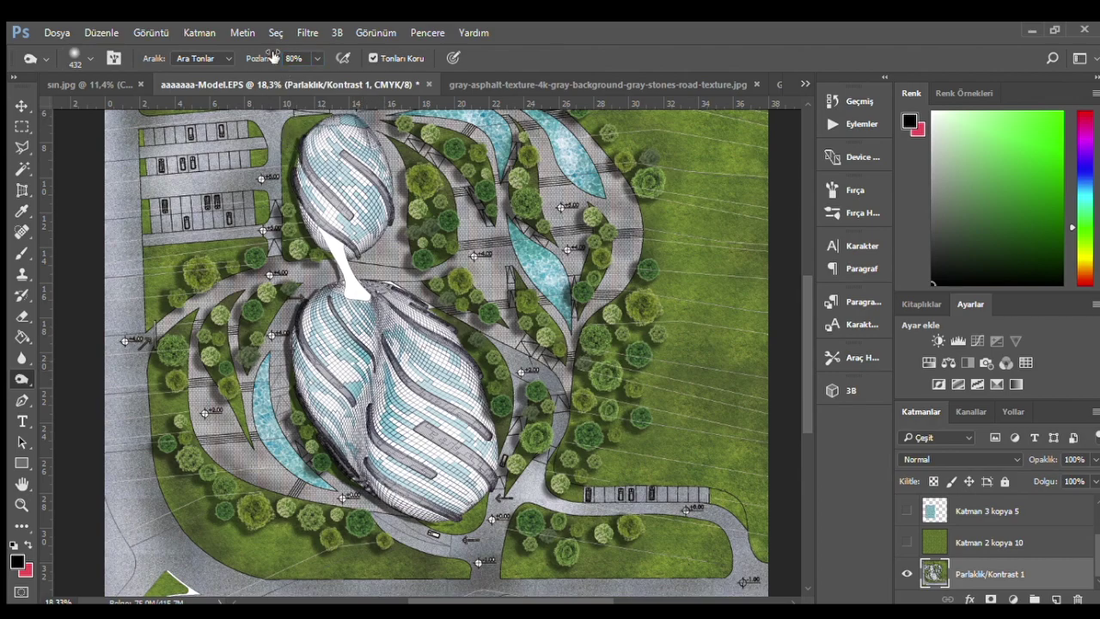
drag(404, 344, 390, 482)
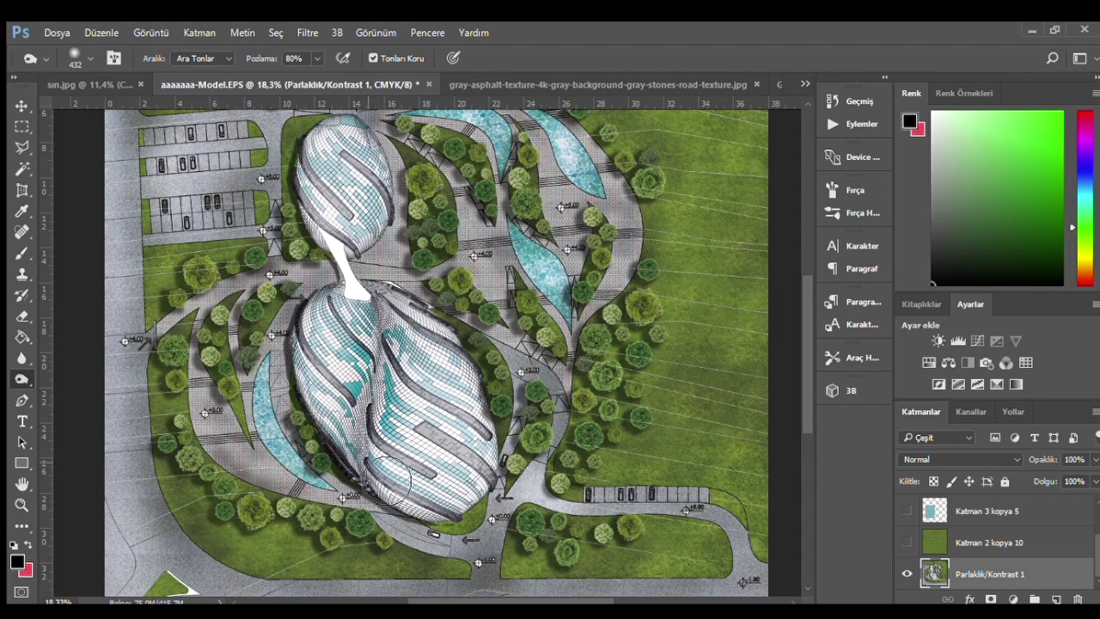
scroll(388, 482, down, 3)
scroll(411, 426, up, 2)
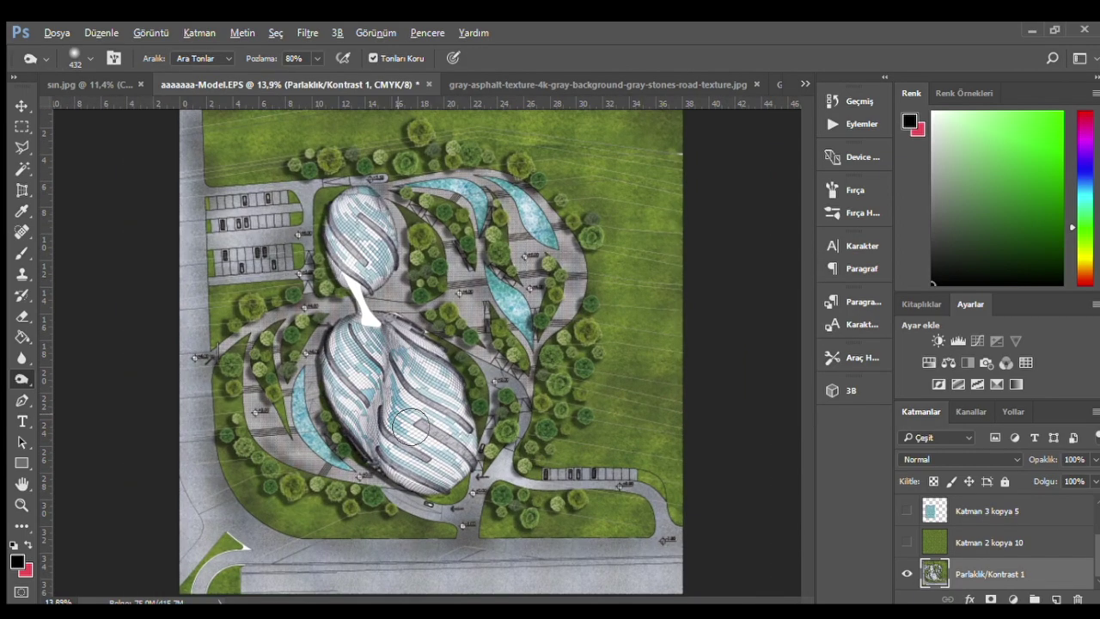
scroll(442, 395, up, 1)
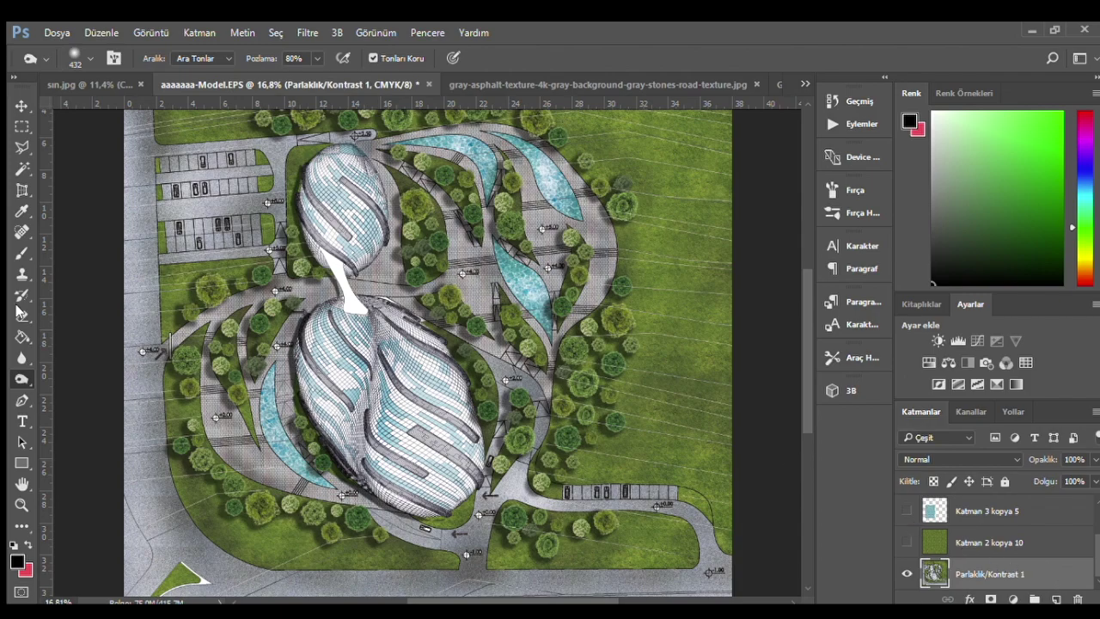
- Brush faint dark shading at 10% opacity onto the lower building, then view sn.jpg
click(21, 252)
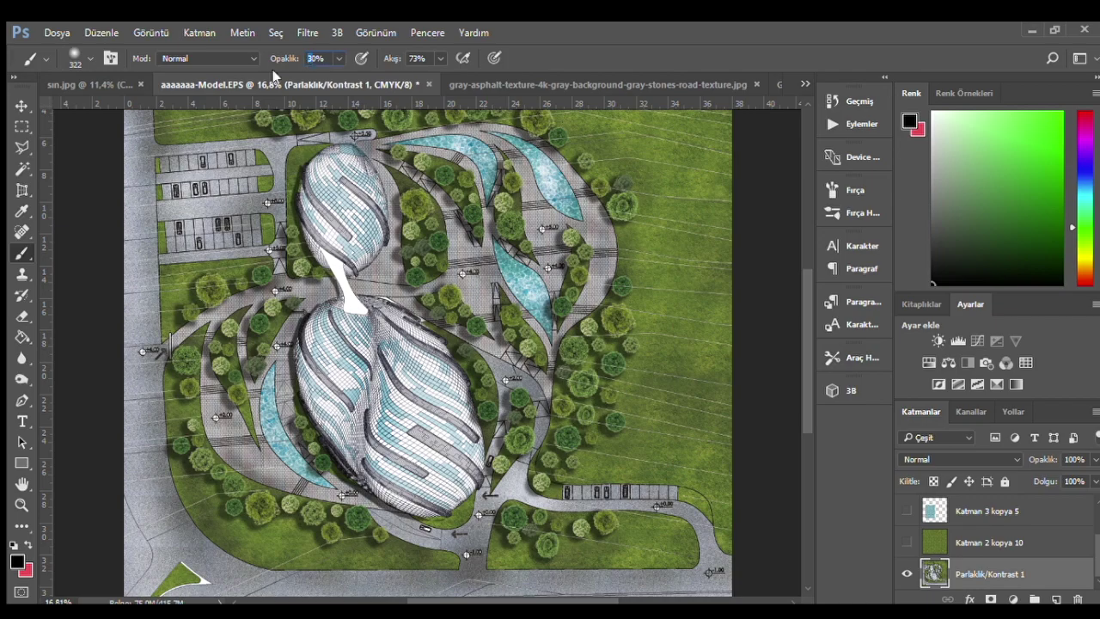
drag(366, 332, 375, 440)
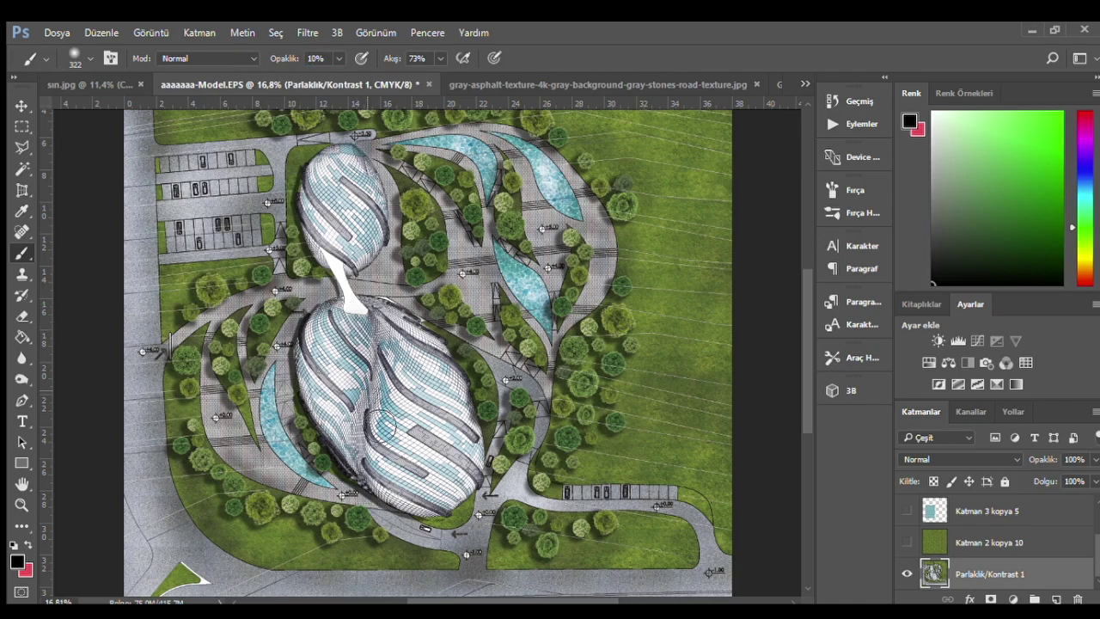
scroll(379, 440, down, 1)
scroll(379, 440, down, 1)
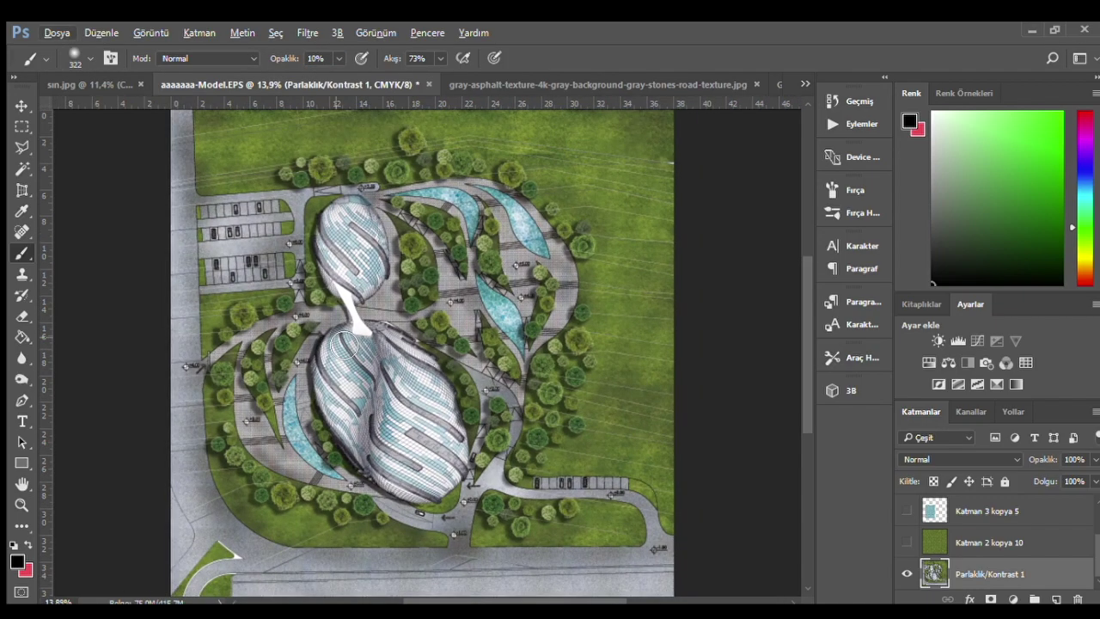
scroll(434, 343, down, 1)
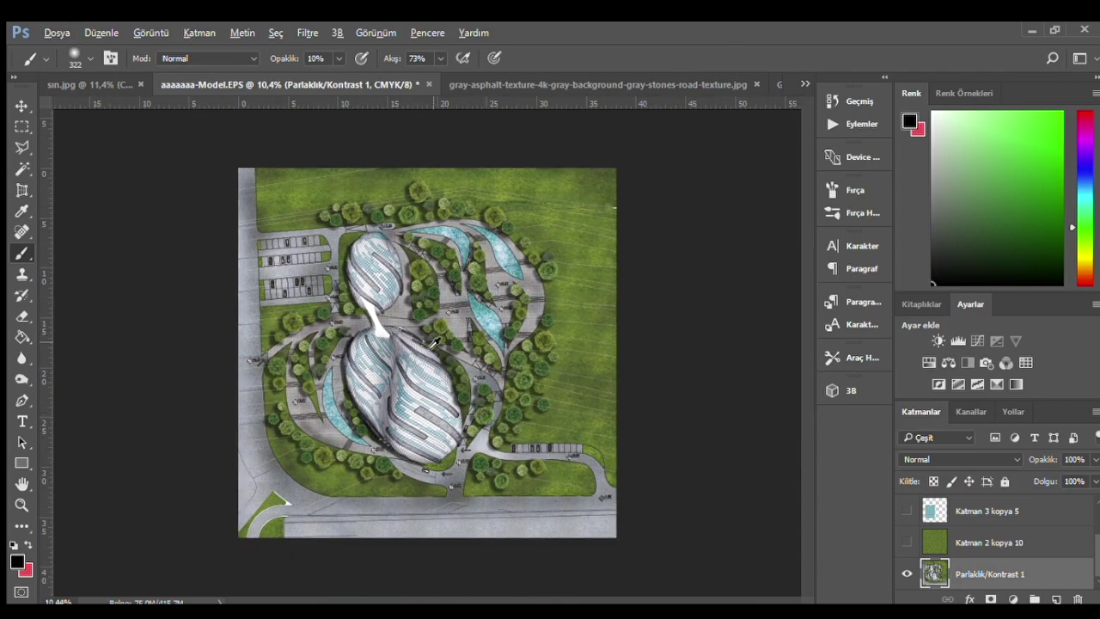
click(94, 84)
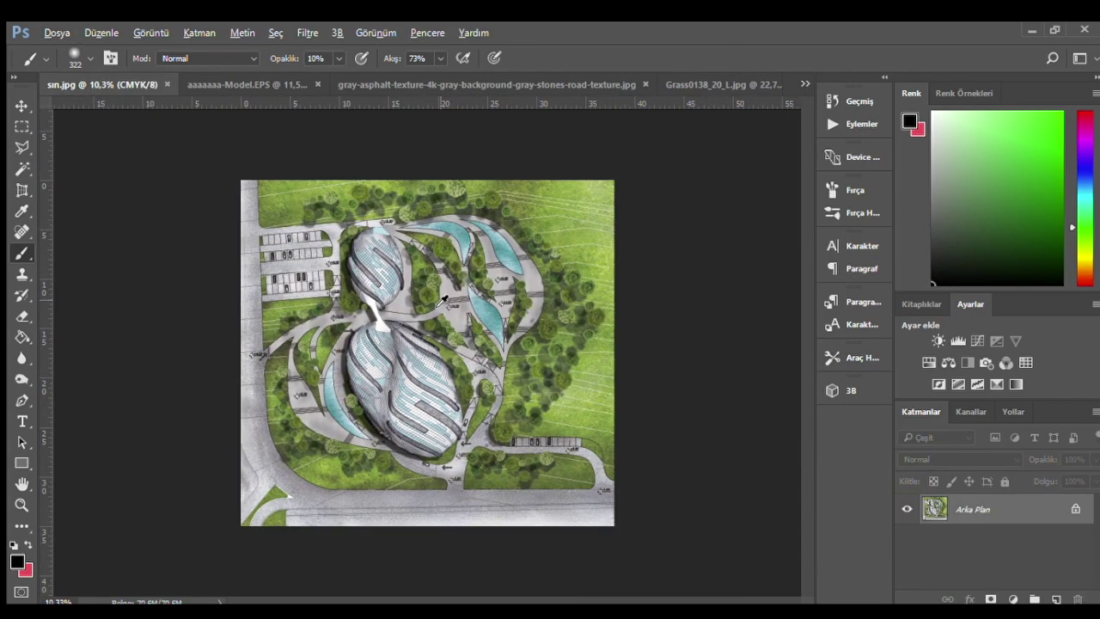
- Add Parlaklık/Kontrast 2 to the aaaaaa-Model.EPS plan and ready a 50%-exposure midtone toning tool
click(248, 84)
key(alt)
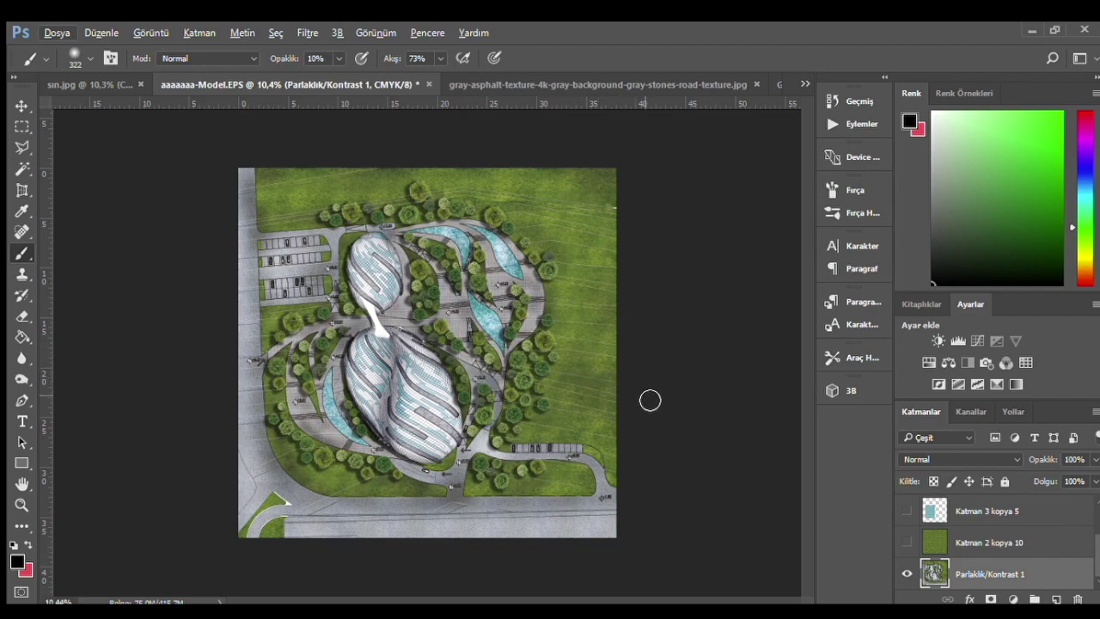
click(936, 339)
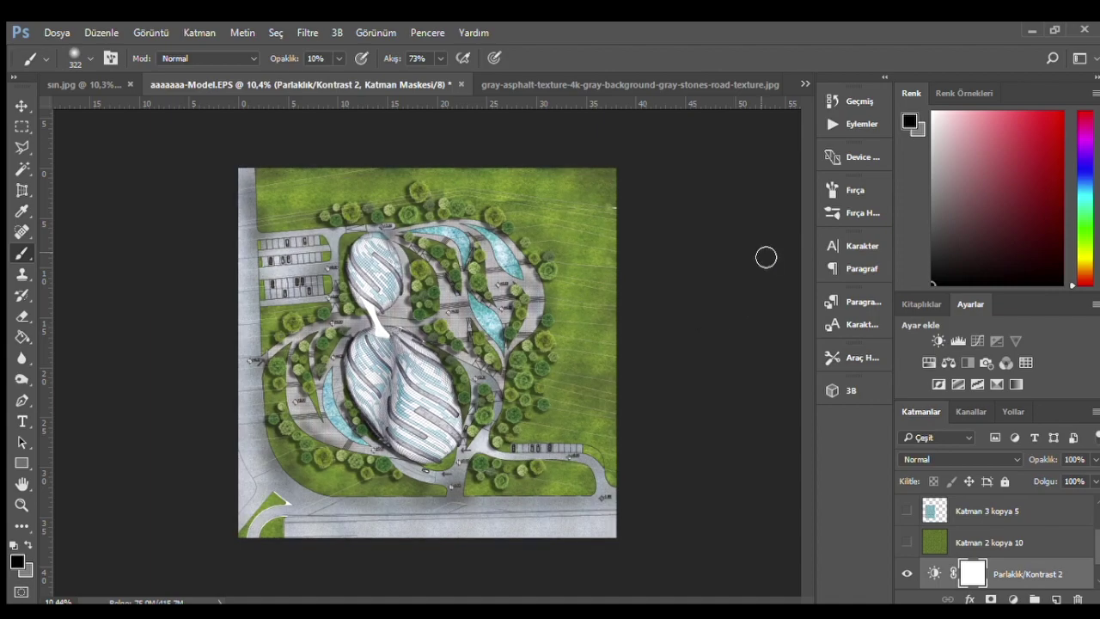
scroll(707, 300, up, 1)
scroll(270, 320, down, 1)
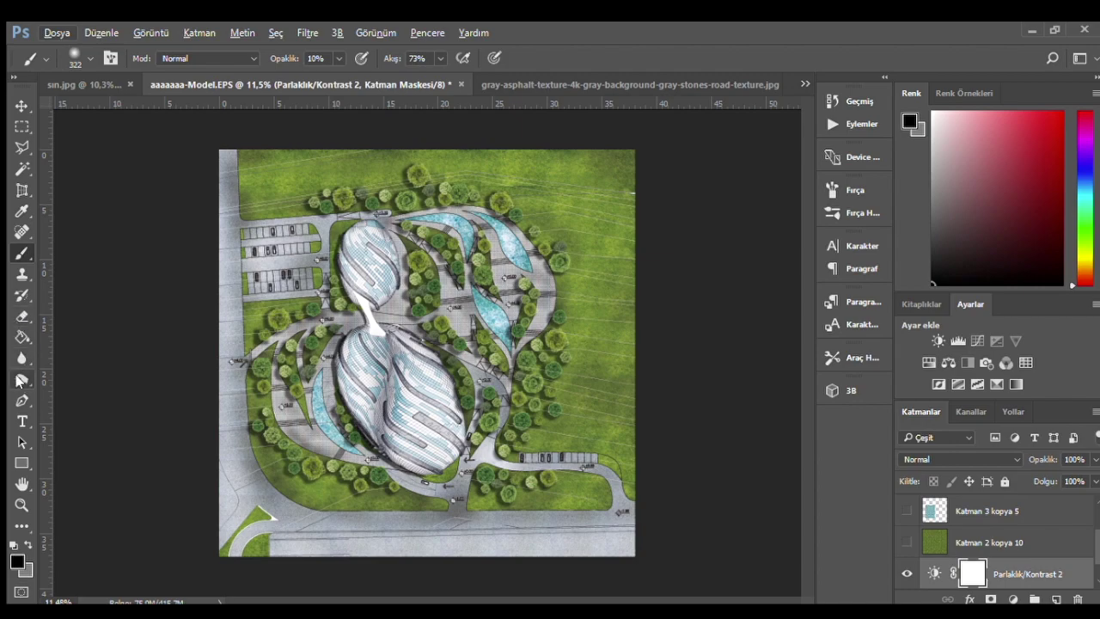
click(21, 381)
key(shift+o)
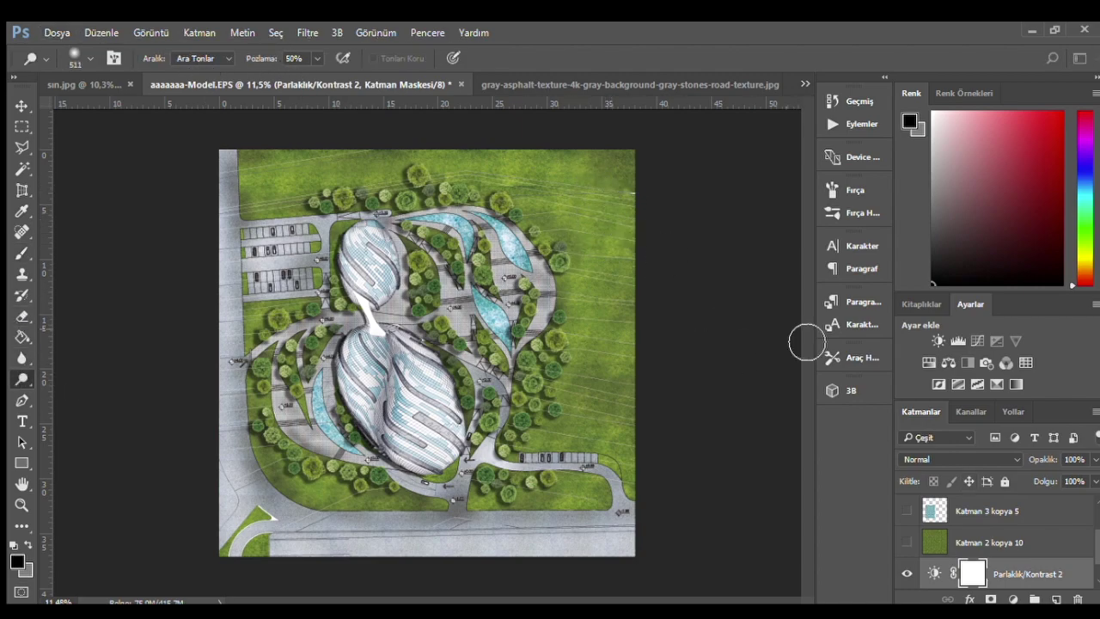
- Dodge the grass strip along the top of the plan image, then pick bright green as foreground colour
click(997, 573)
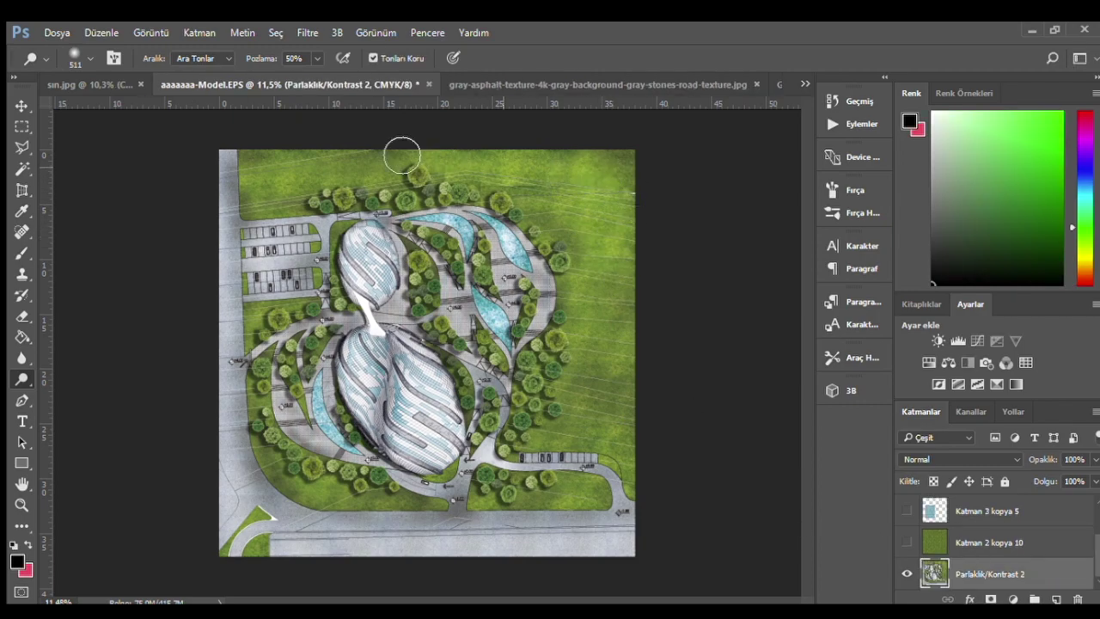
drag(625, 393, 608, 204)
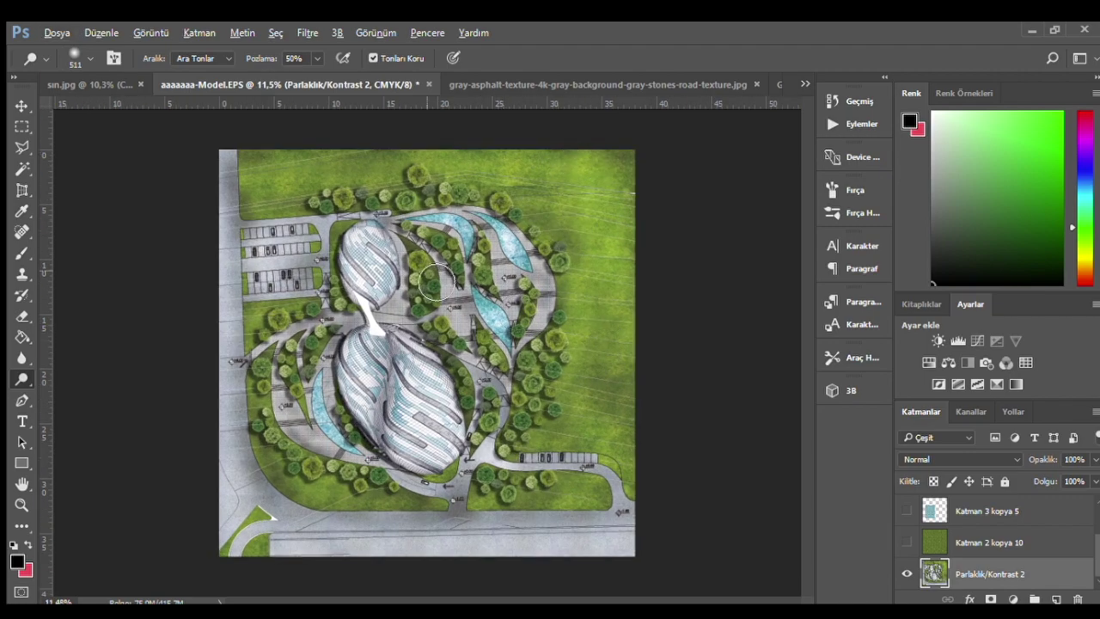
scroll(543, 368, up, 1)
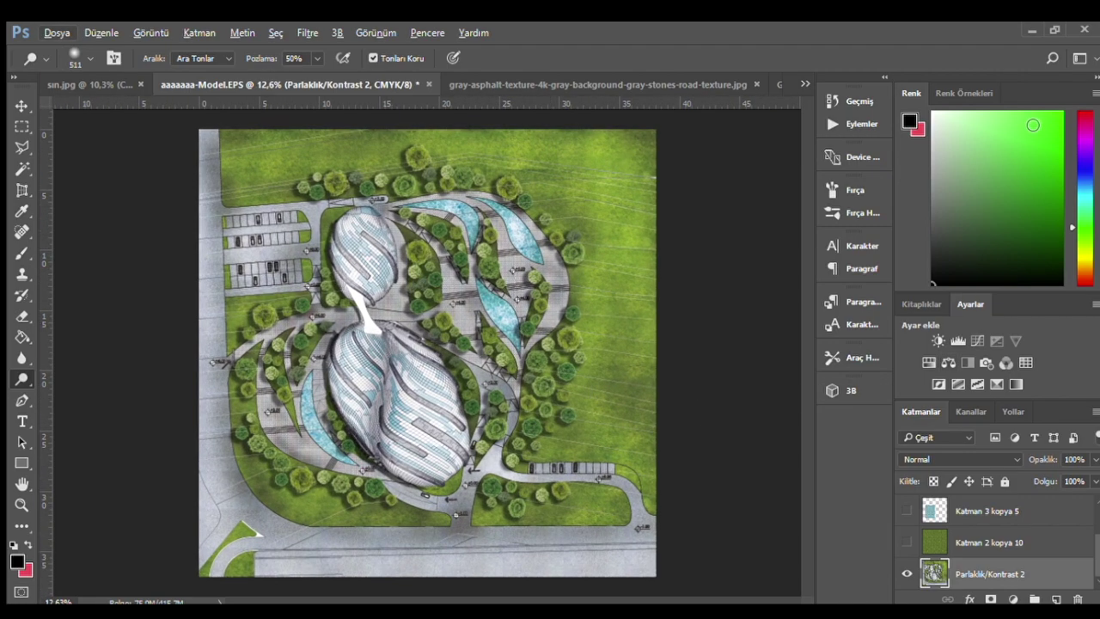
click(1031, 126)
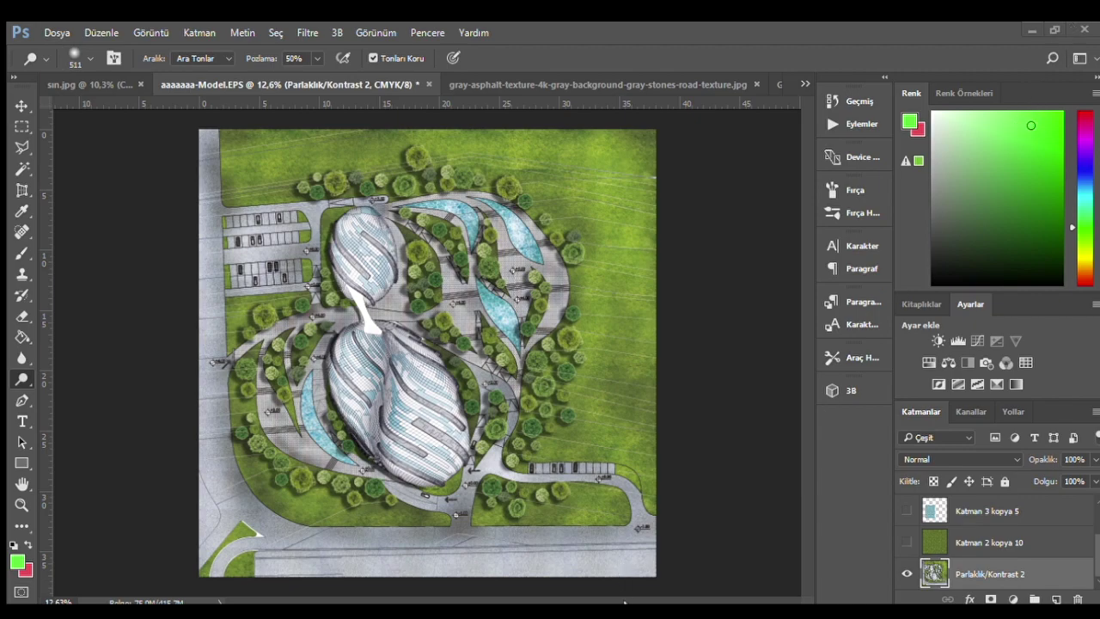
scroll(567, 327, down, 1)
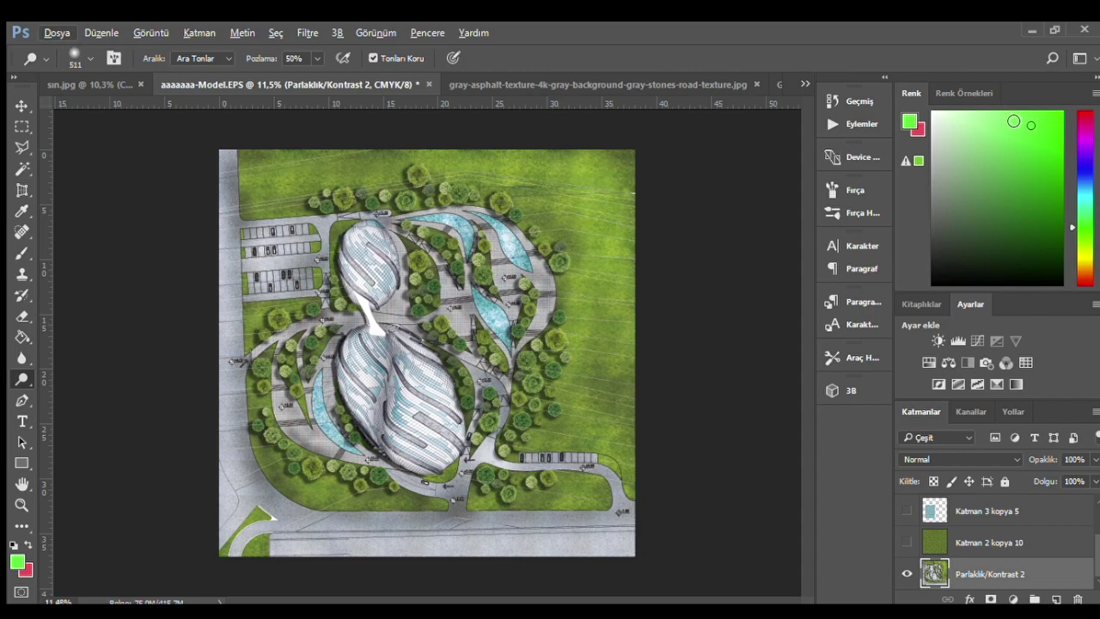